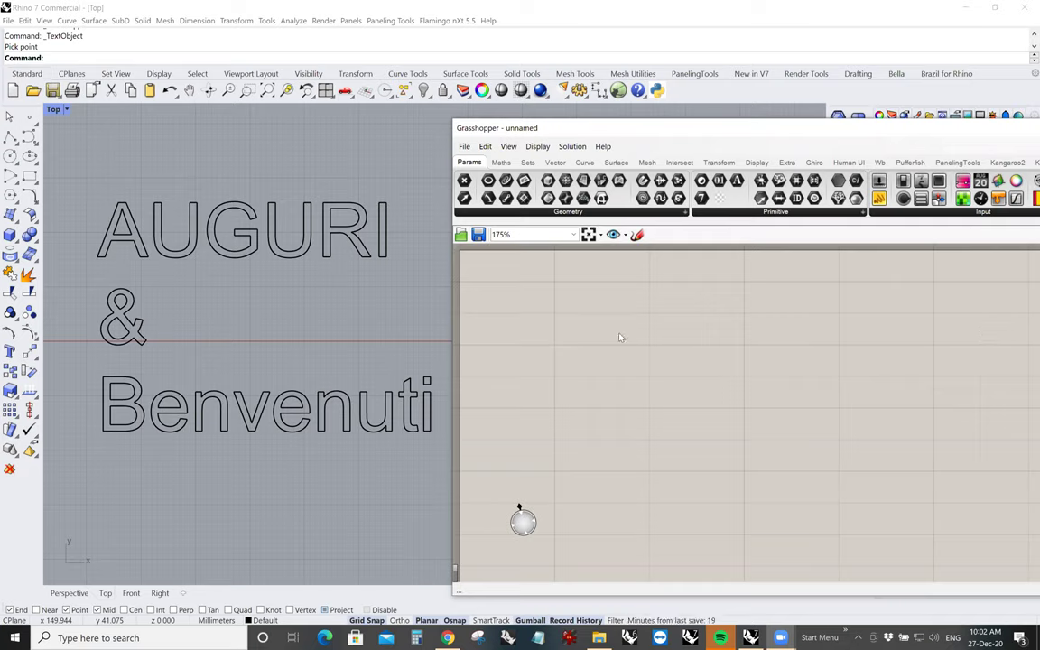
# Delete all the AUGURI & Benvenuti text curves in the Top viewport
pyautogui.click(356, 244)
pyautogui.click(335, 274)
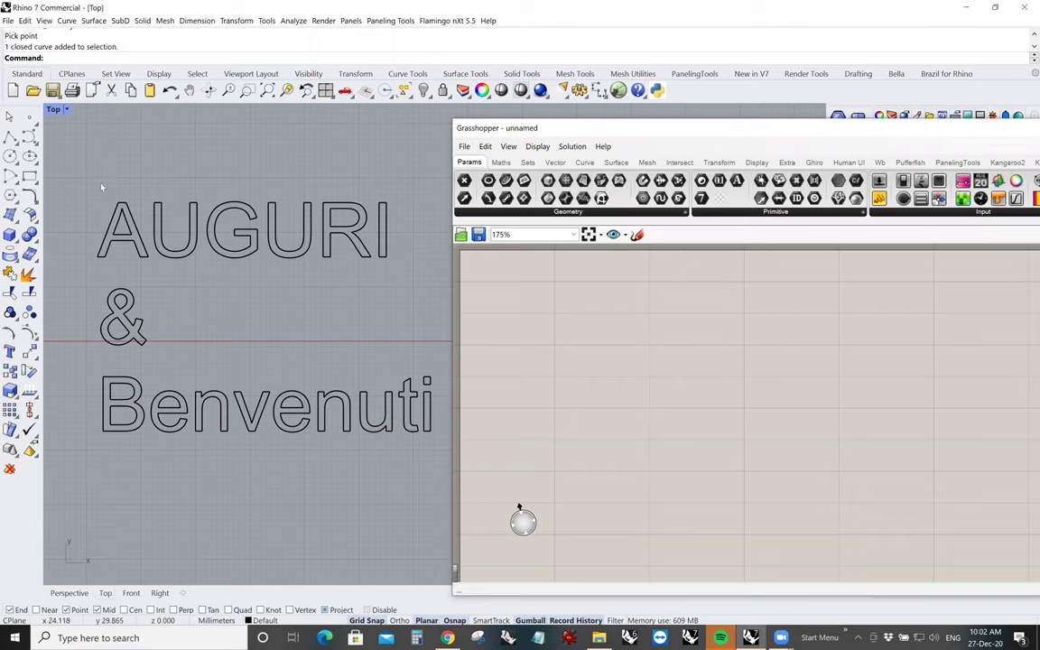
pyautogui.moveTo(89, 174); pyautogui.dragTo(443, 451)
pyautogui.press('Delete')
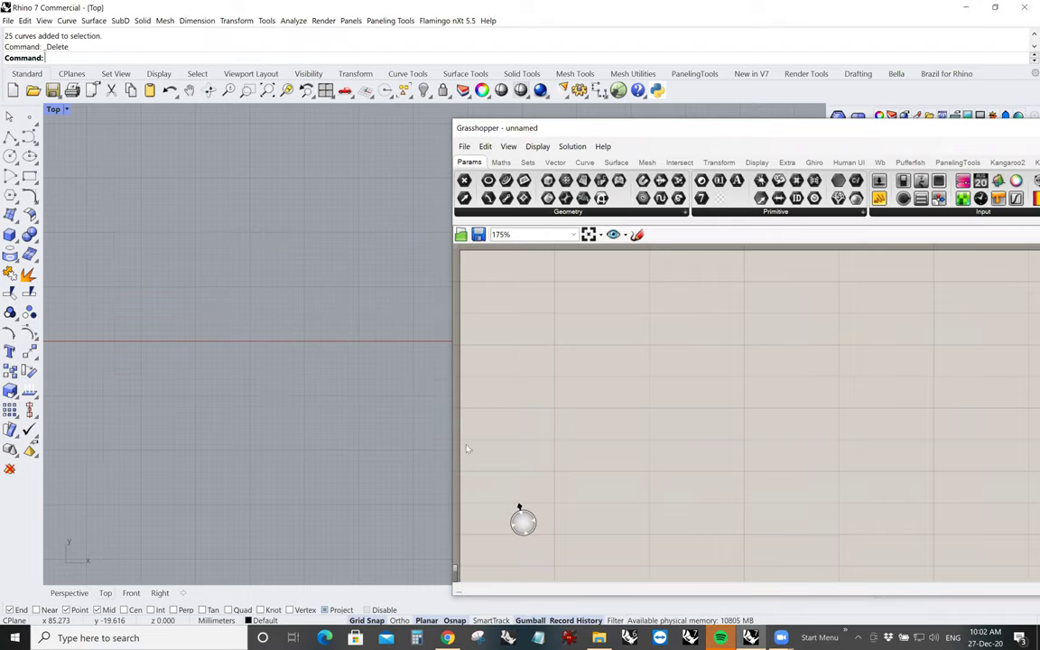
# Draw a circle of 2 mm radius centred on the origin in the Top viewport
pyautogui.moveTo(229, 376); pyautogui.dragTo(454, 374, button='right')
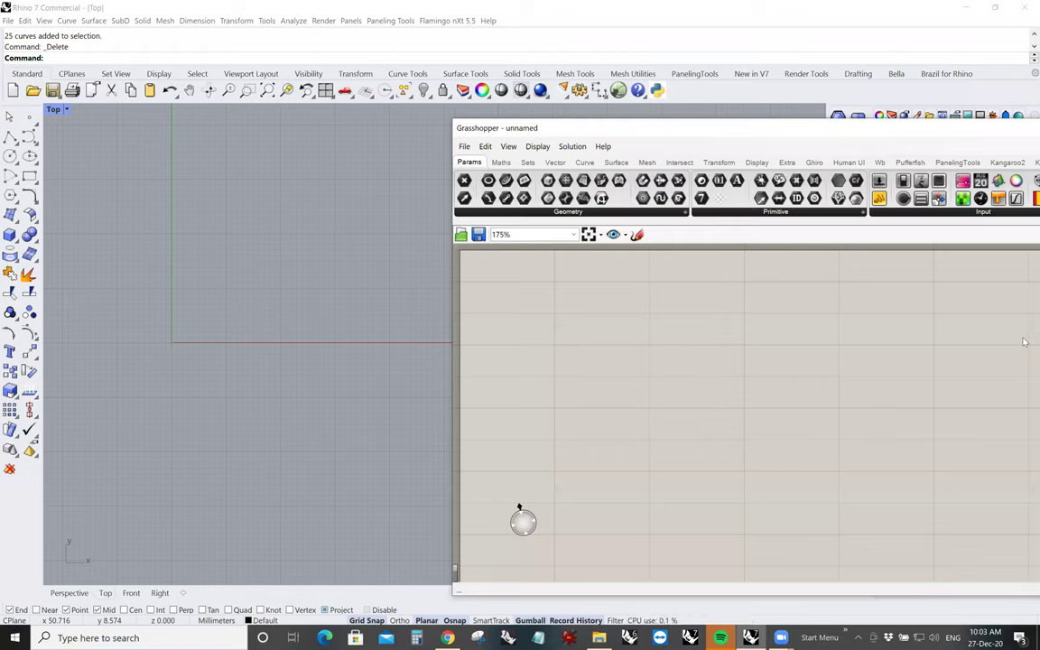
pyautogui.press('super')
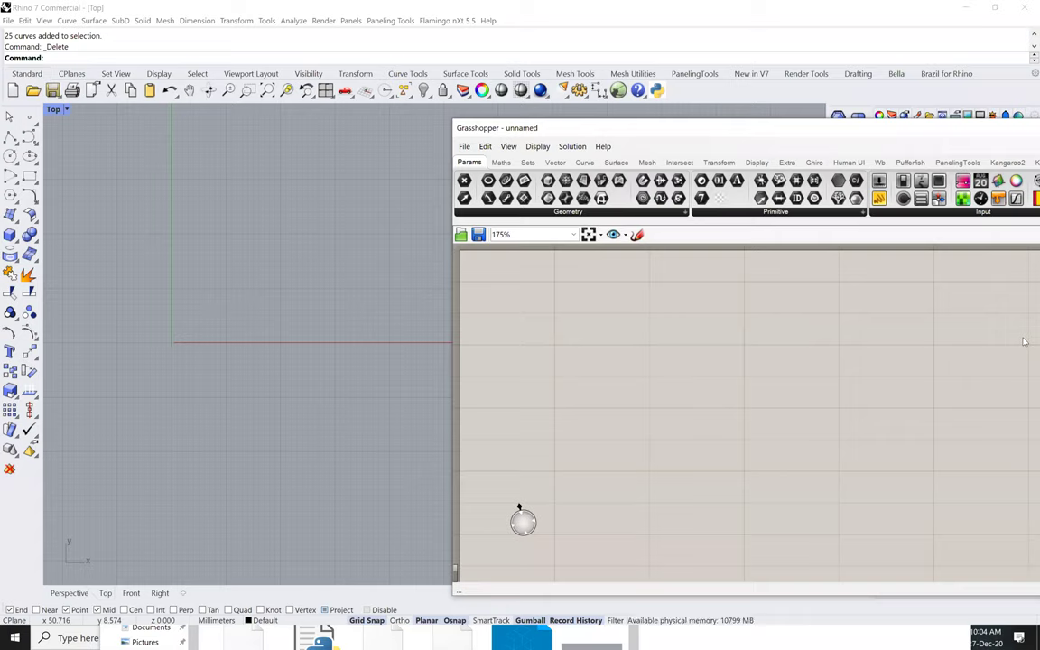
pyautogui.scroll(-3, 326, 337)
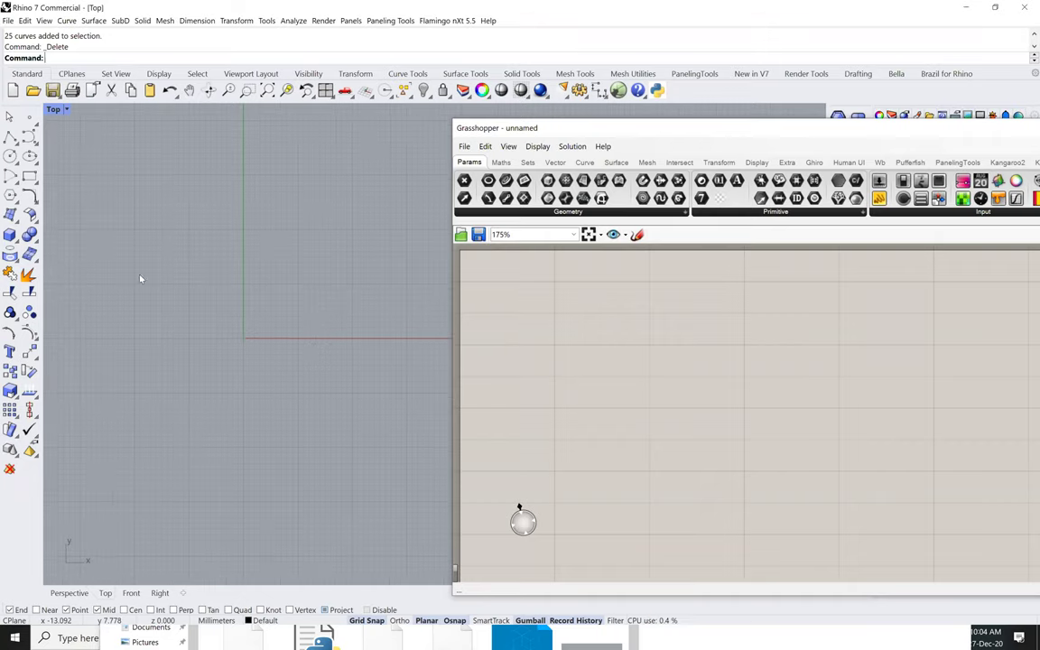
pyautogui.click(10, 156)
pyautogui.scroll(3, 194, 303)
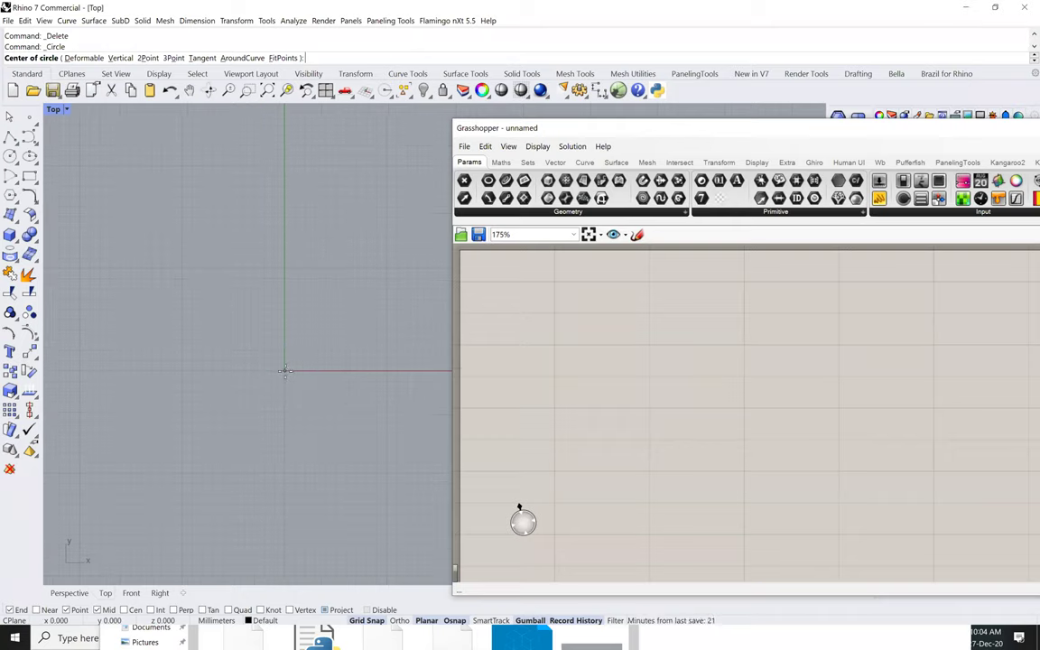
pyautogui.click(284, 370)
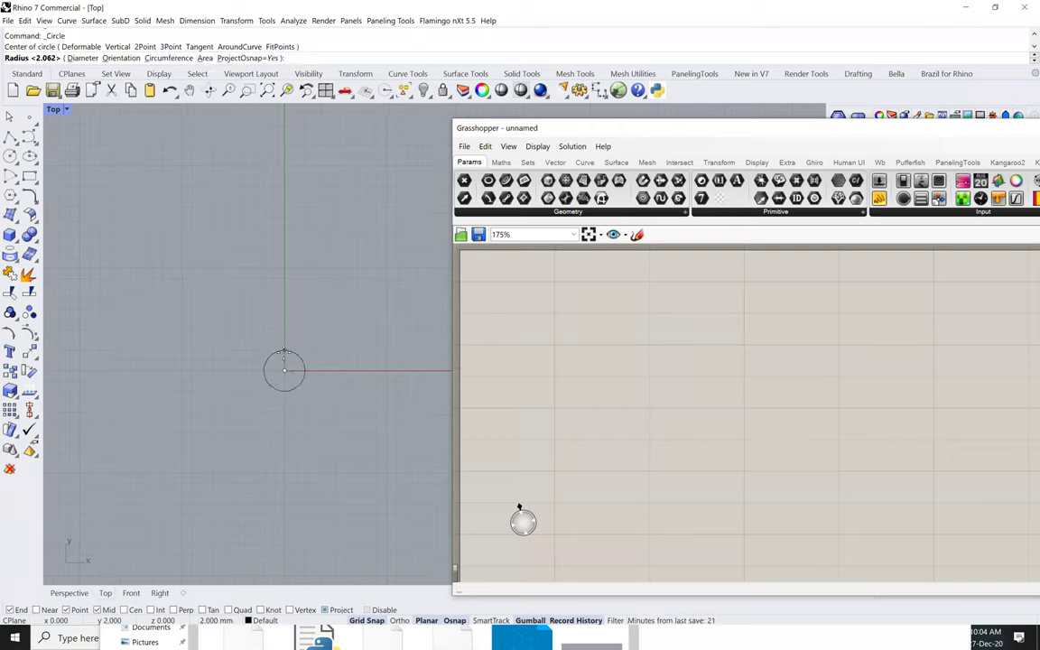
pyautogui.click(284, 351)
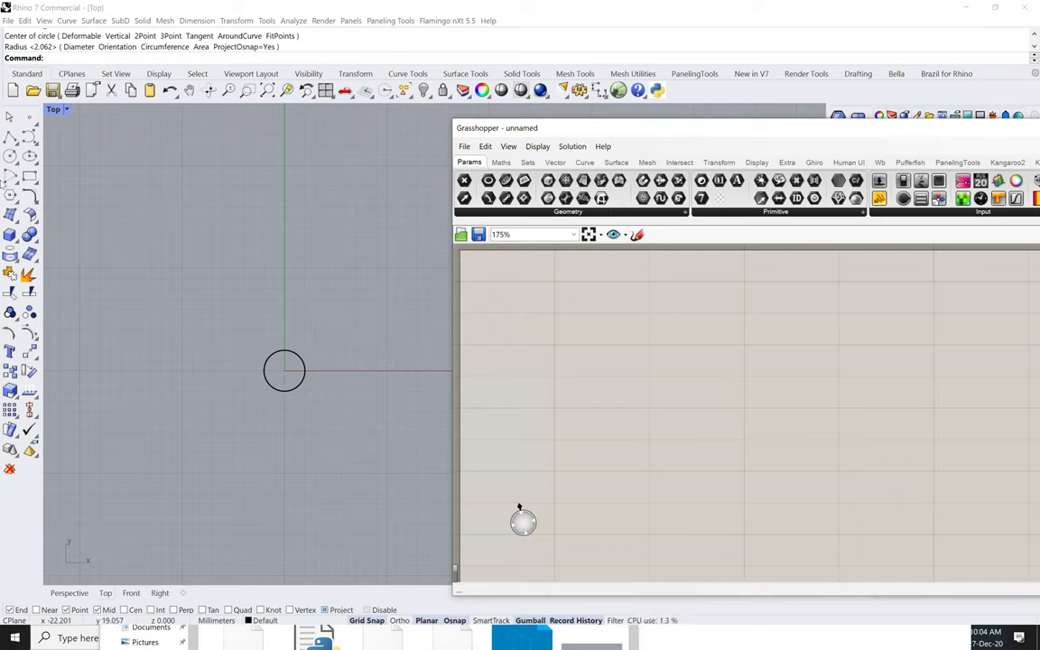
# Draw a second, concentric circle of 10 mm radius centred on the origin
pyautogui.click(10, 156)
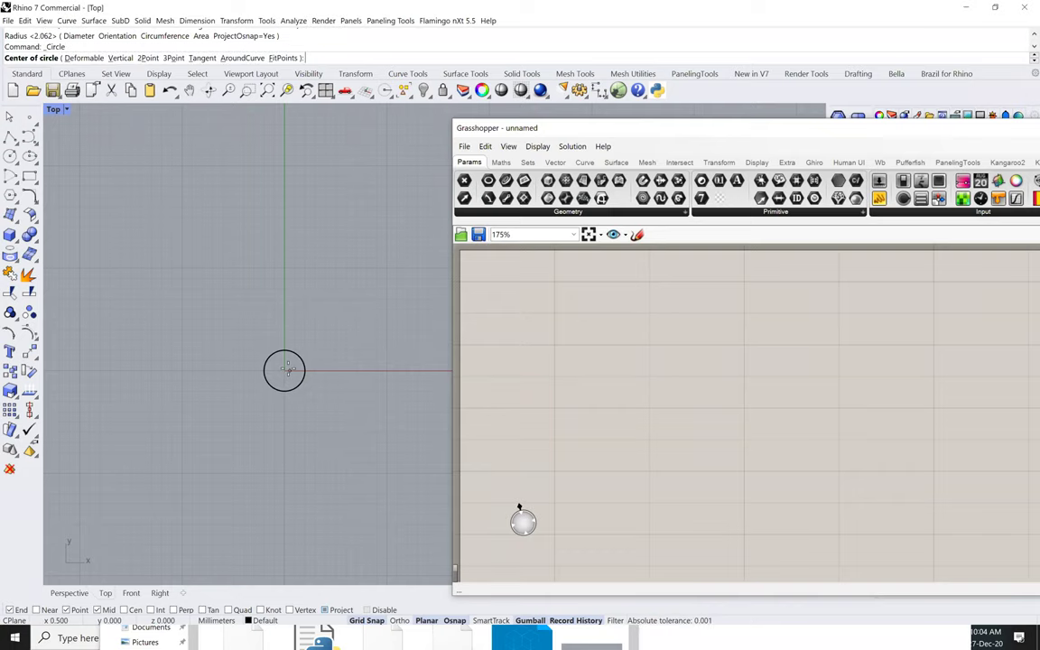
pyautogui.click(277, 332)
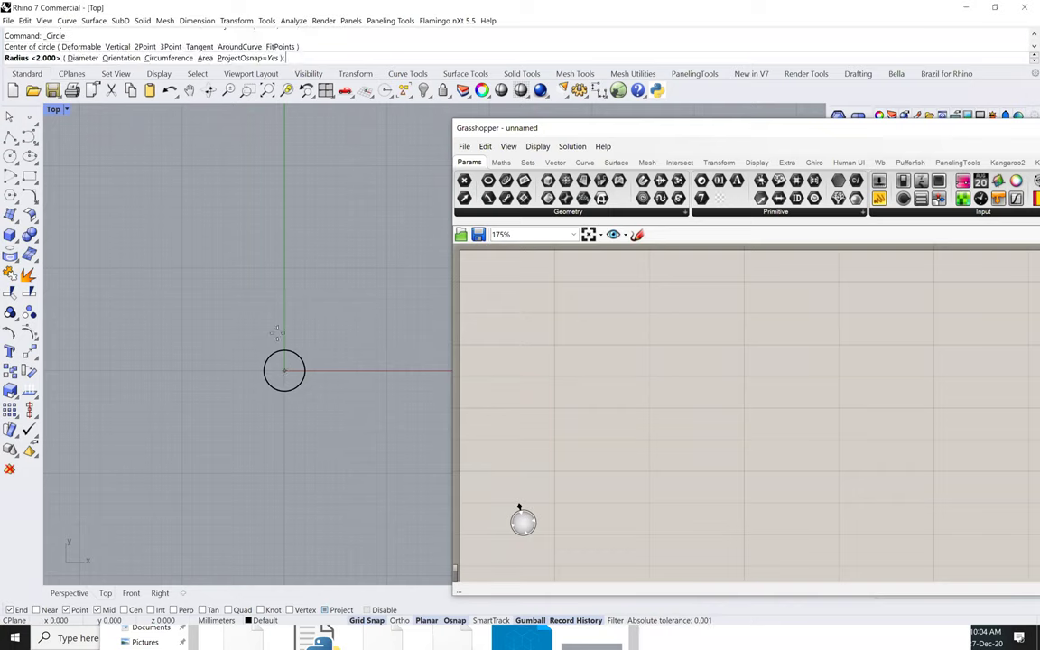
pyautogui.click(284, 269)
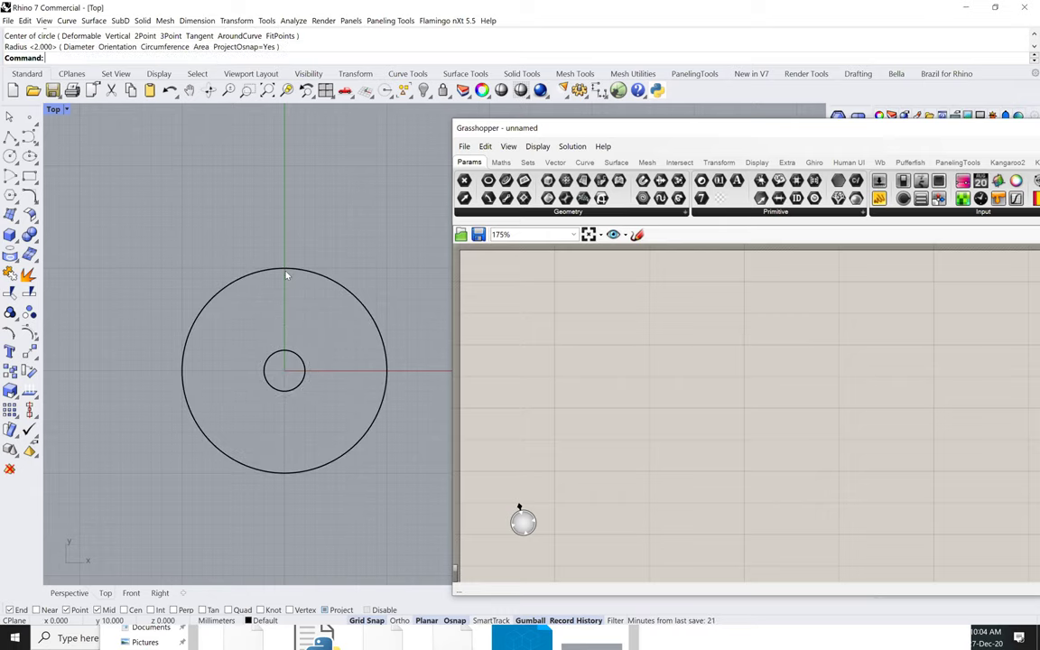
pyautogui.moveTo(317, 332); pyautogui.dragTo(299, 301, button='right')
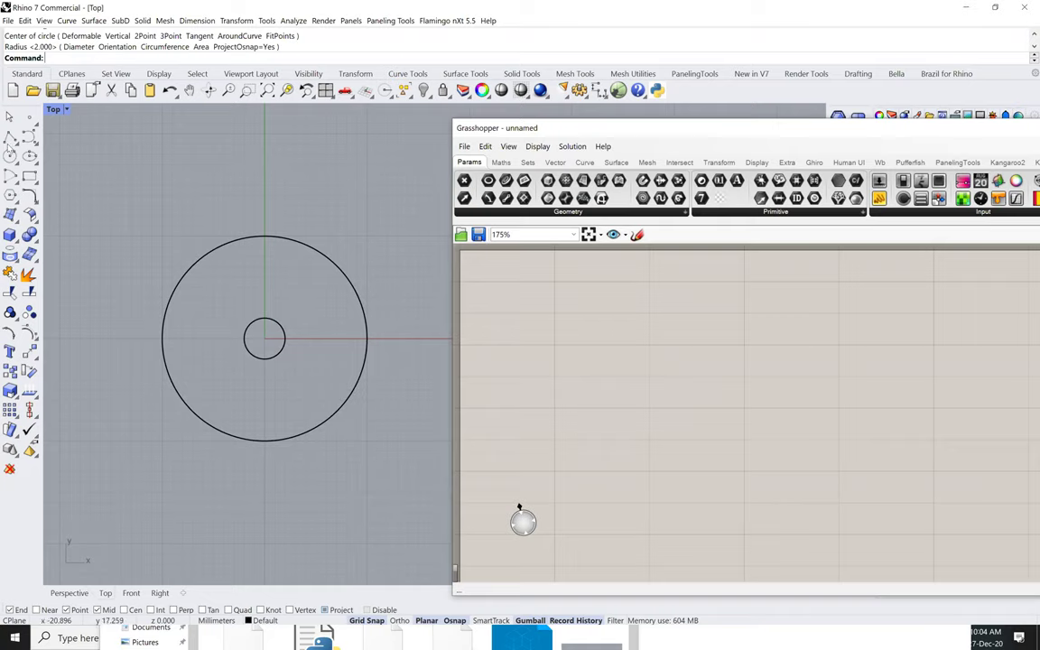
# Draw a vertical 8 mm polyline spoke connecting the upper quadrant of the inner circle to that of the outer circle
pyautogui.click(10, 137)
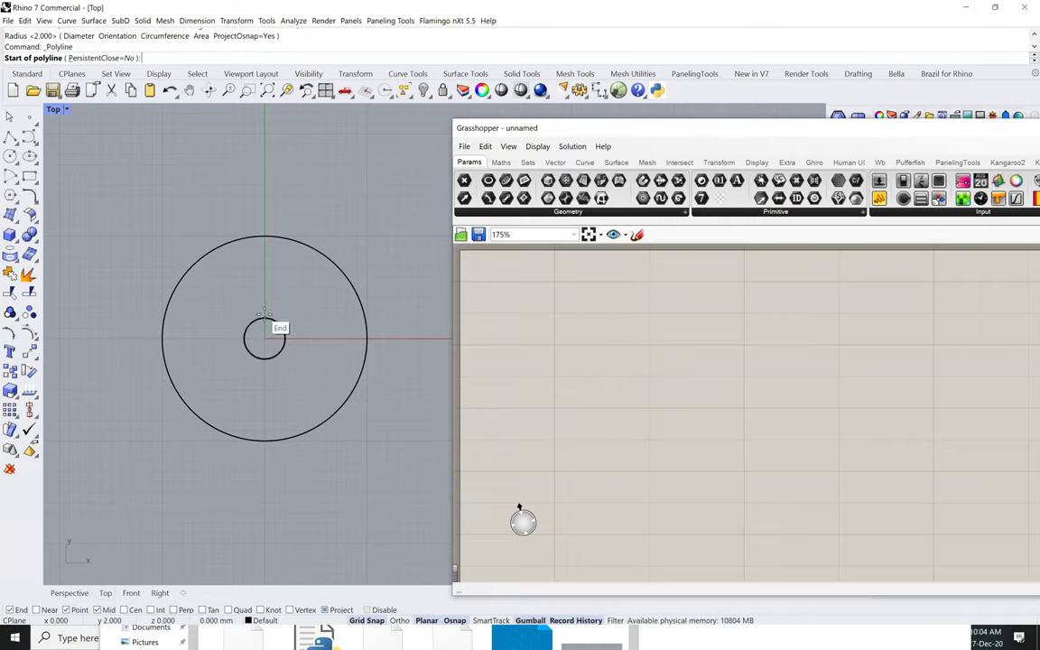
pyautogui.click(263, 318)
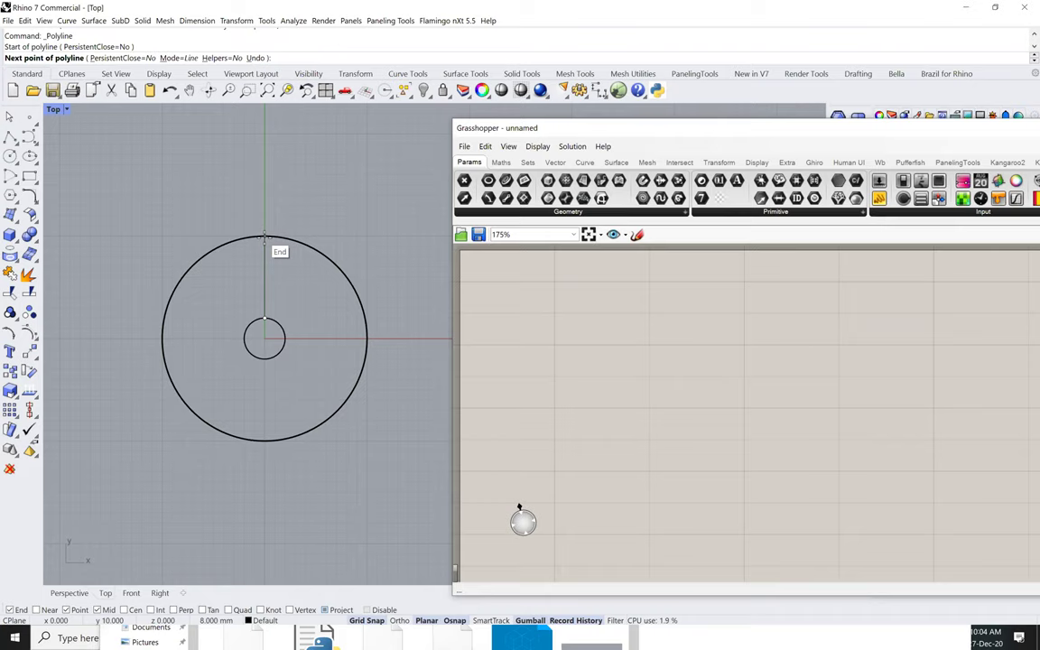
pyautogui.click(264, 237)
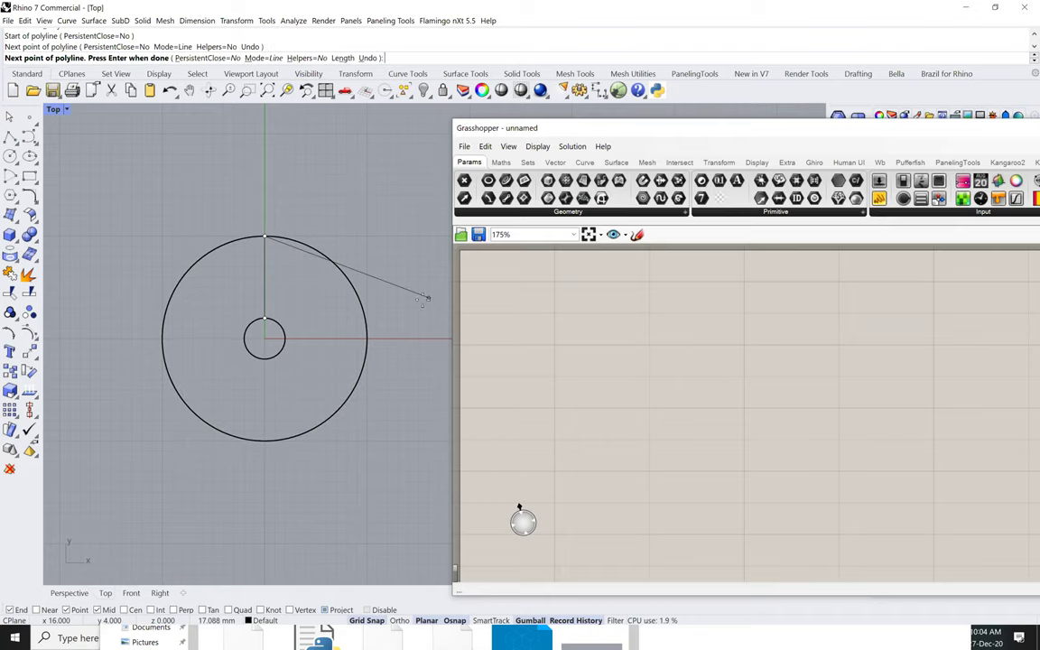
pyautogui.press('Return')
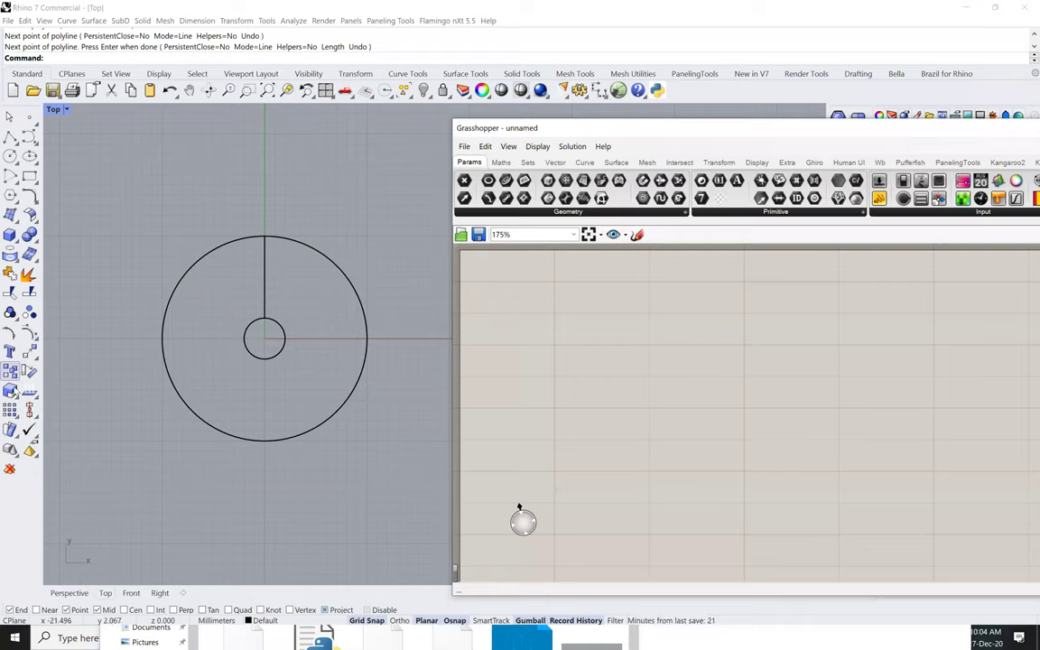
# Polar array the spoke around the origin with 20 items over a 360-degree fill angle
pyautogui.click(11, 371)
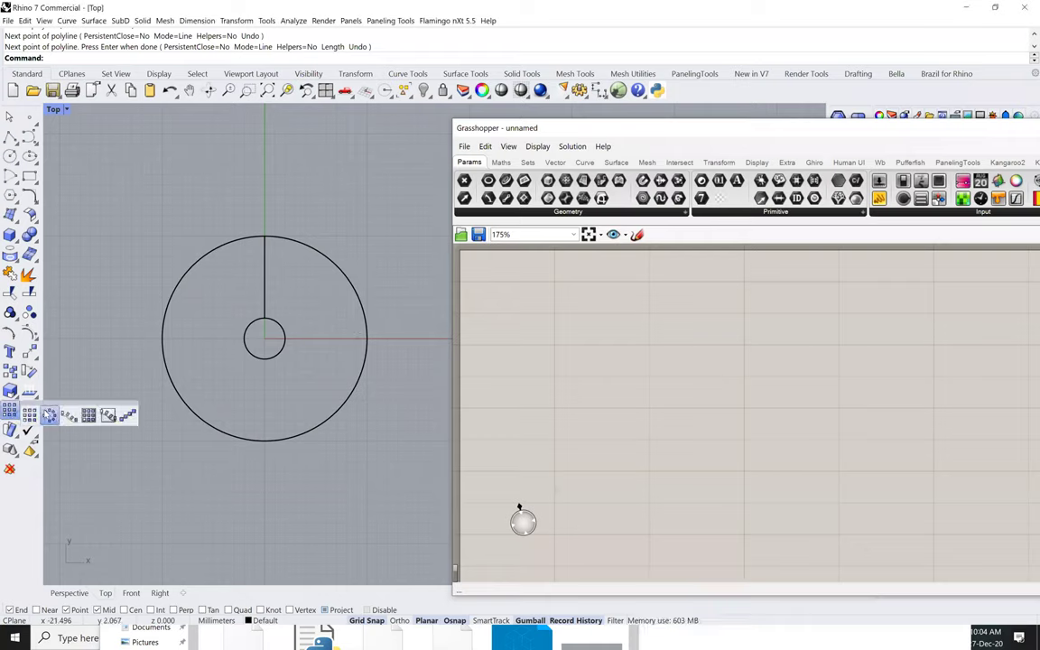
pyautogui.click(42, 374)
pyautogui.click(264, 286)
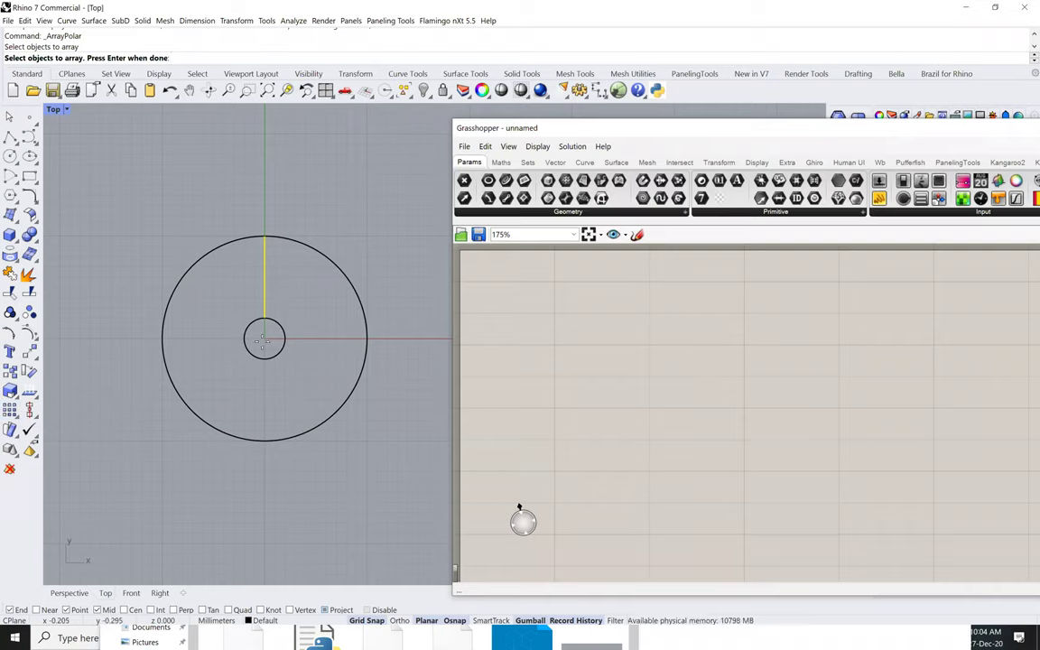
pyautogui.press('Return')
pyautogui.click(263, 341)
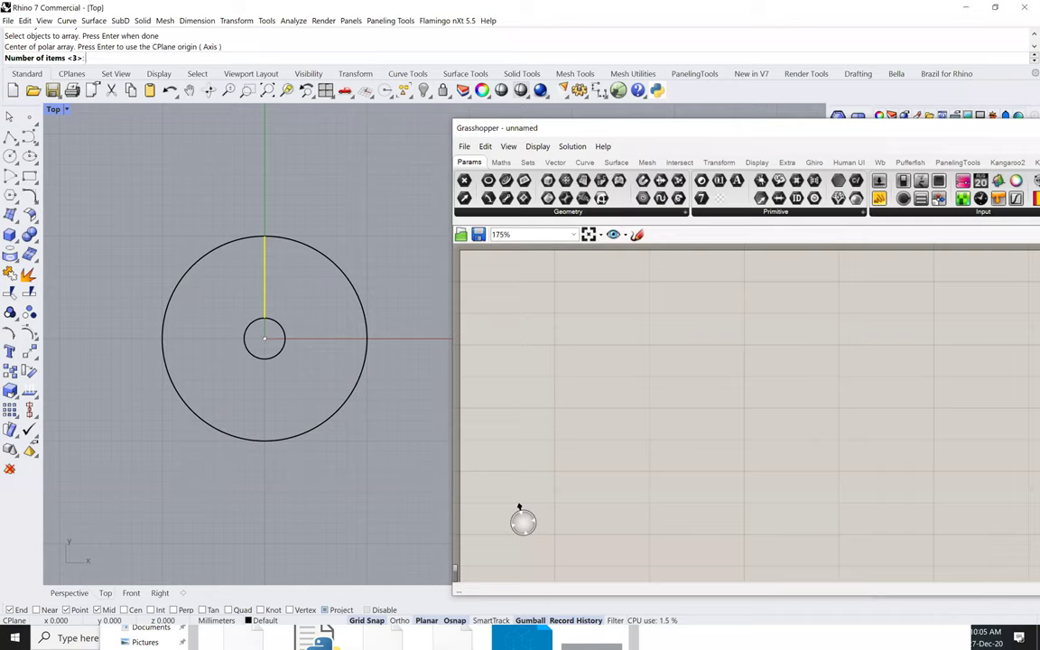
pyautogui.write('20')
pyautogui.press('Return')
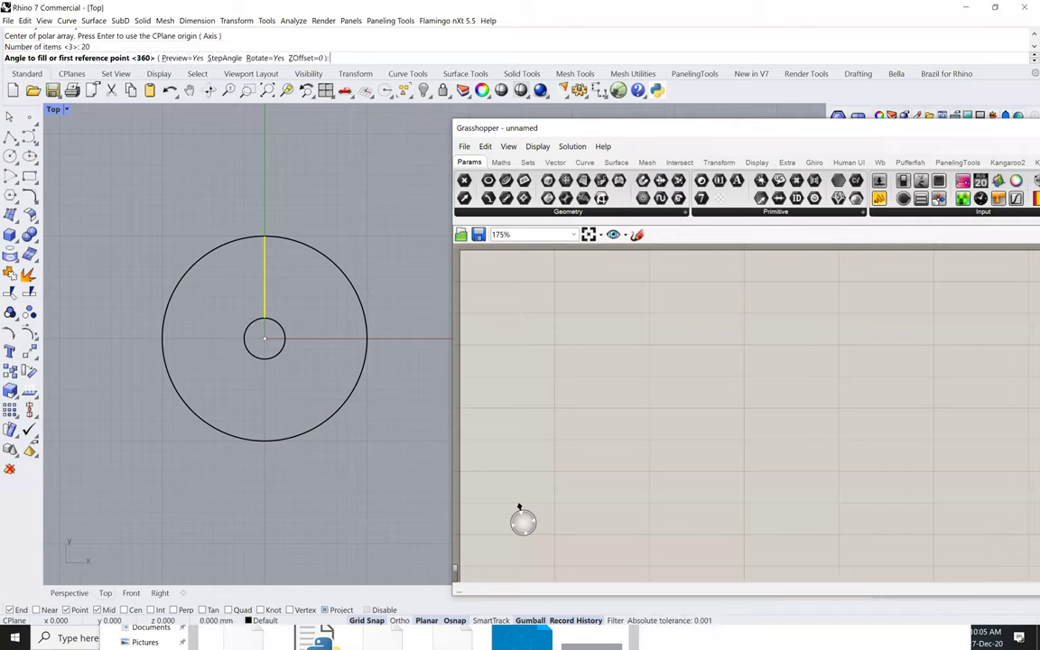
pyautogui.press('Return')
pyautogui.press('Return')
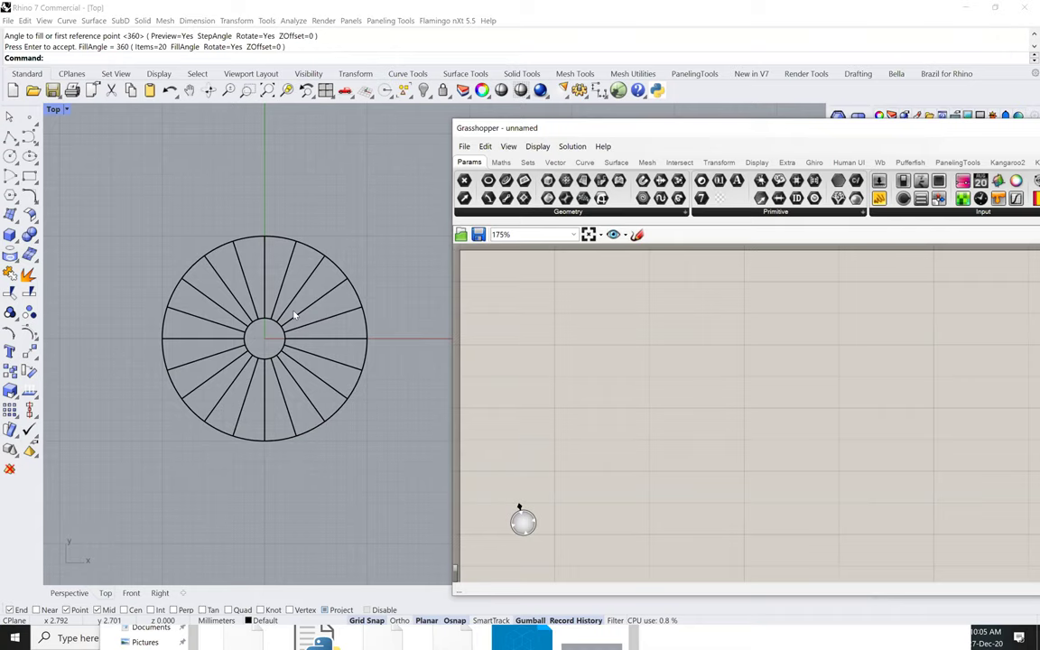
# Turn on the wheel's control points and scale everything except the inner circle and inner spoke ends slightly outward from the origin
pyautogui.moveTo(118, 202); pyautogui.dragTo(403, 470)
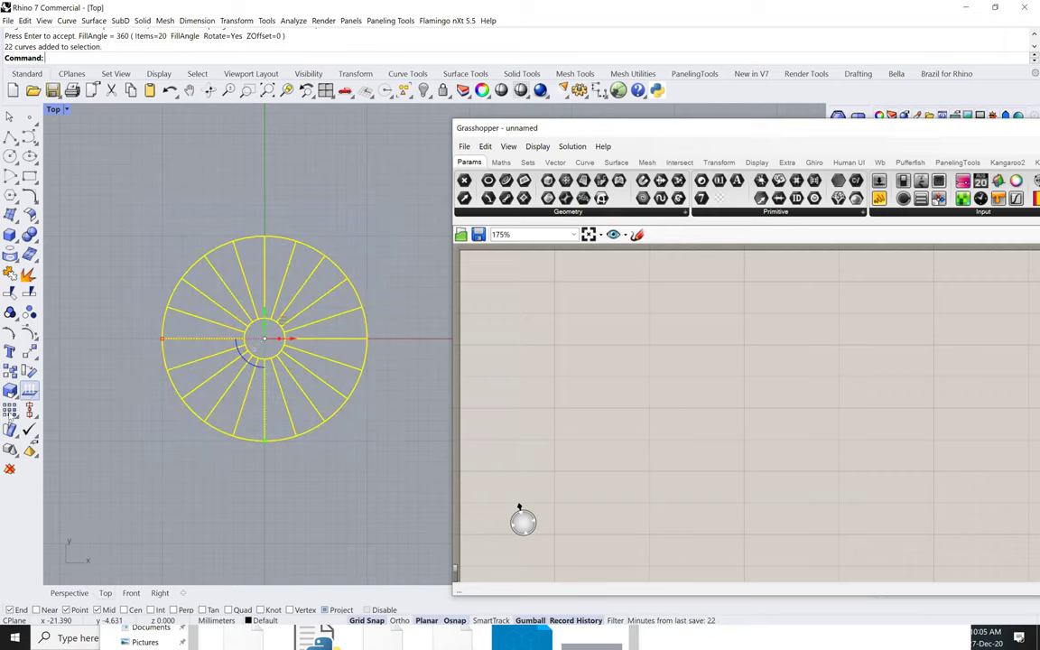
pyautogui.click(28, 333)
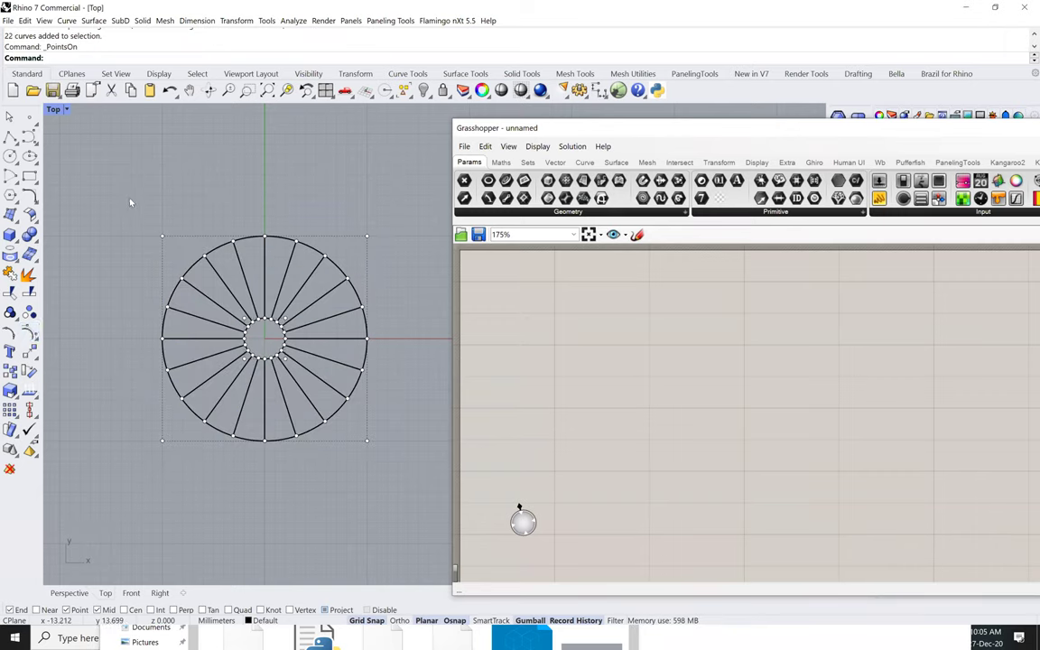
pyautogui.moveTo(130, 203); pyautogui.dragTo(396, 465)
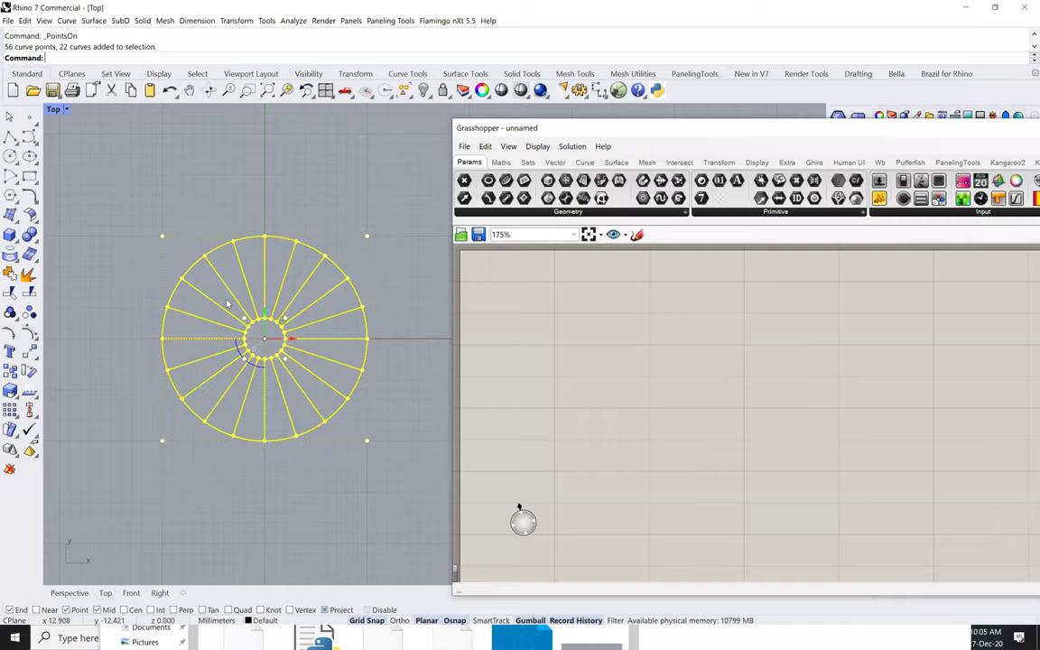
pyautogui.keyDown('ctrl'); pyautogui.moveTo(205, 271); pyautogui.dragTo(291, 367); pyautogui.keyUp('ctrl')
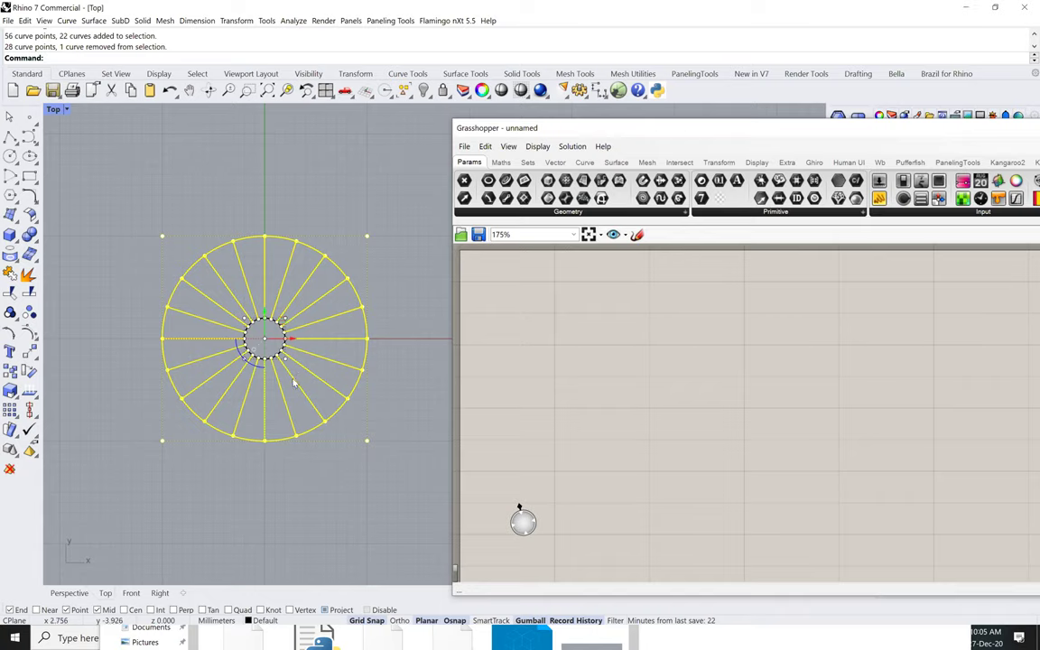
pyautogui.click(10, 391)
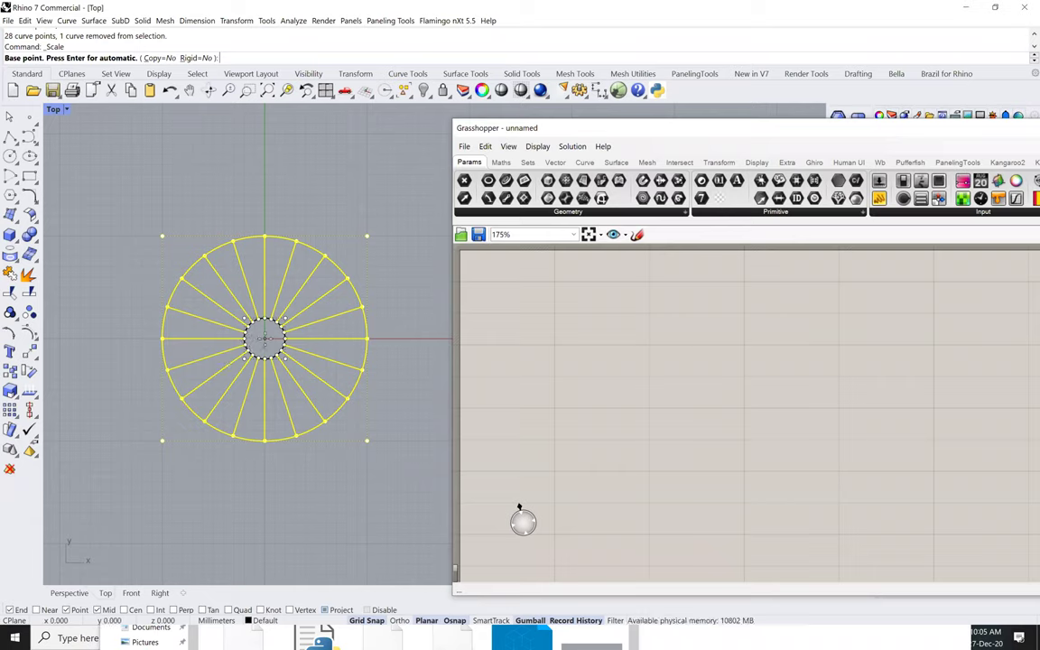
pyautogui.click(265, 338)
pyautogui.click(265, 236)
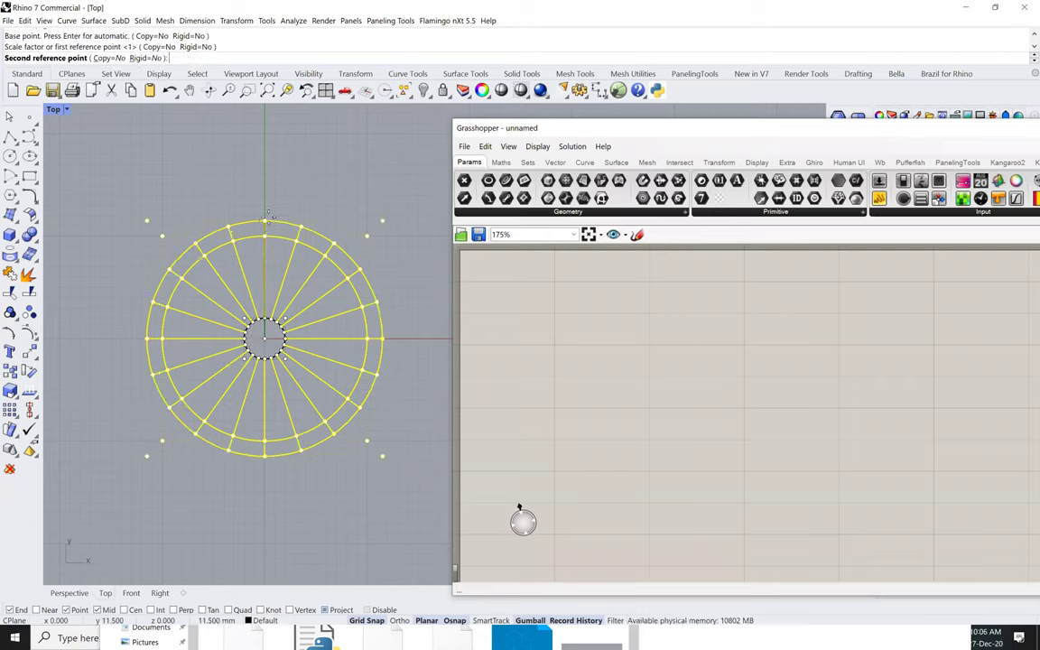
pyautogui.click(265, 216)
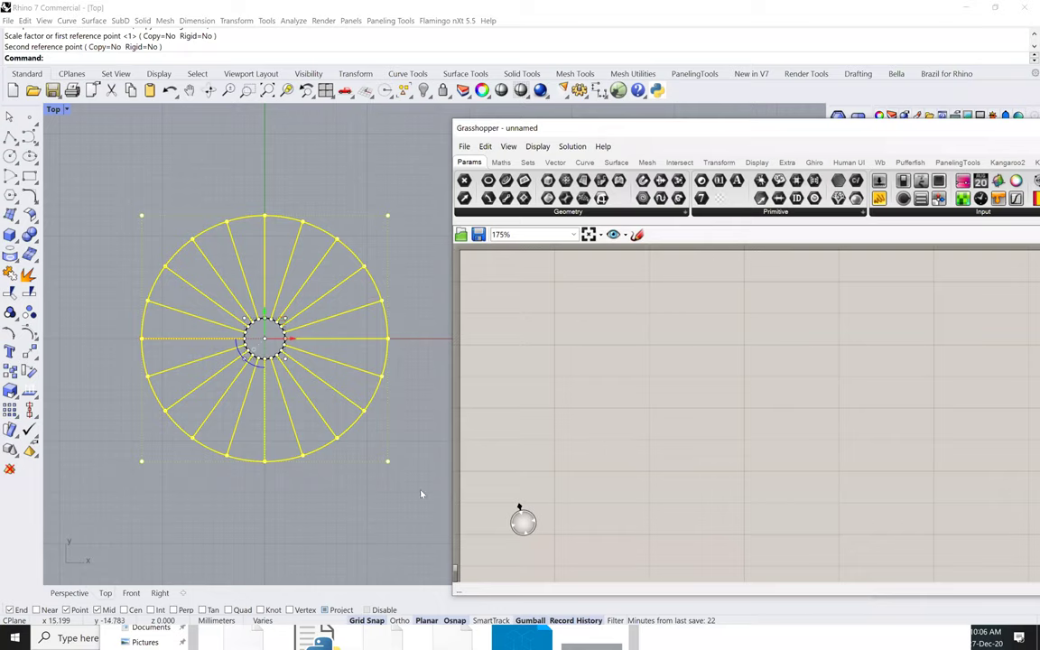
pyautogui.click(438, 429)
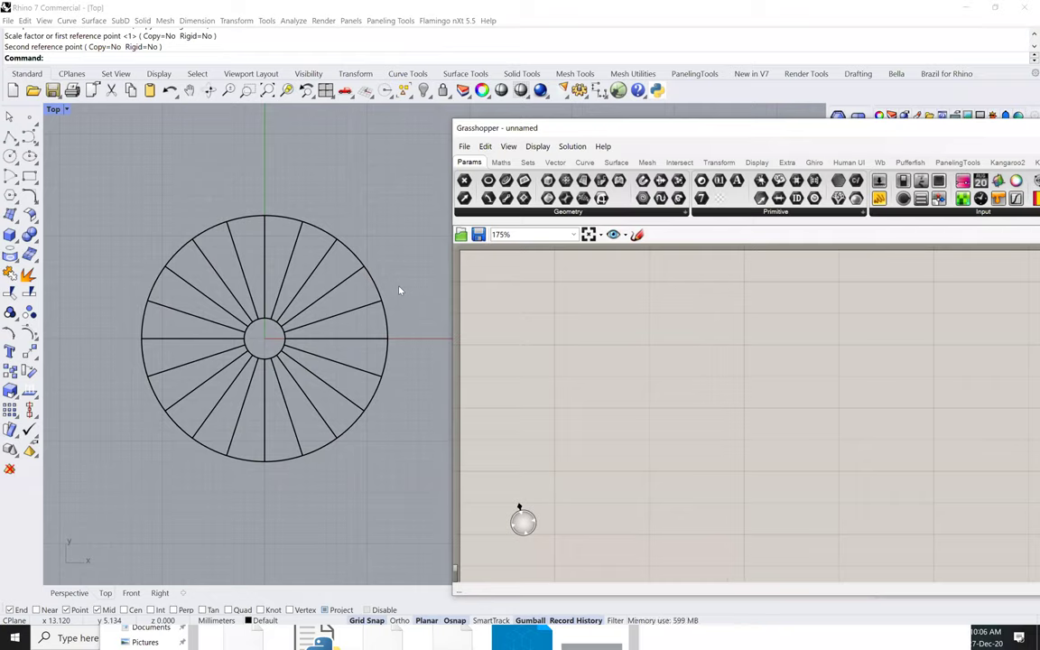
# Delete all the curves of the spoked wheel from the Top viewport
pyautogui.moveTo(400, 290); pyautogui.dragTo(388, 286, button='right')
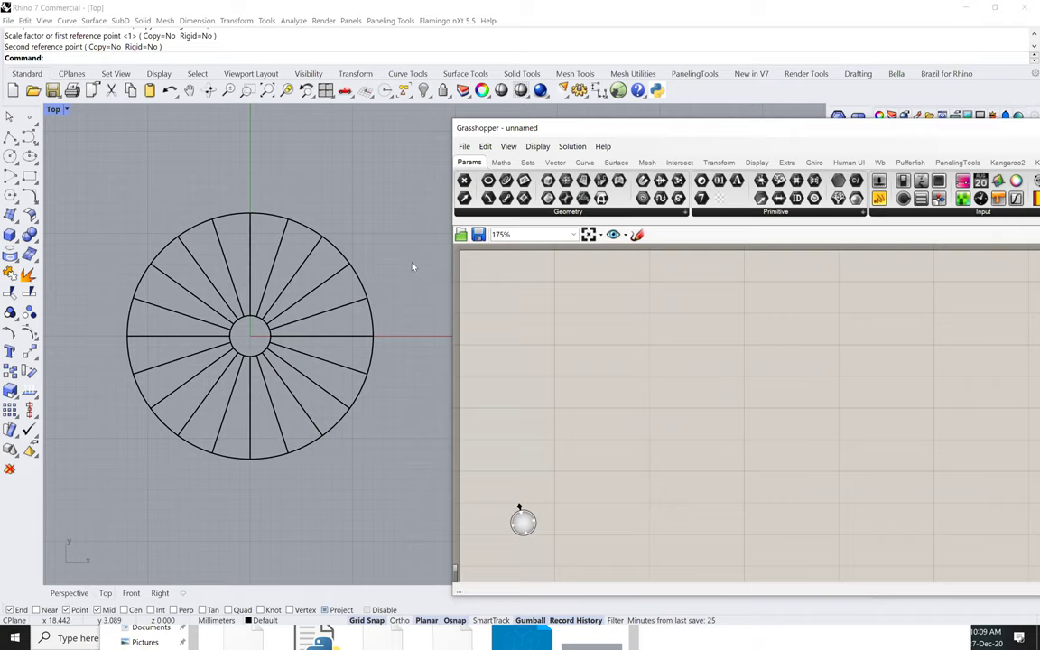
pyautogui.scroll(-5, 389, 285)
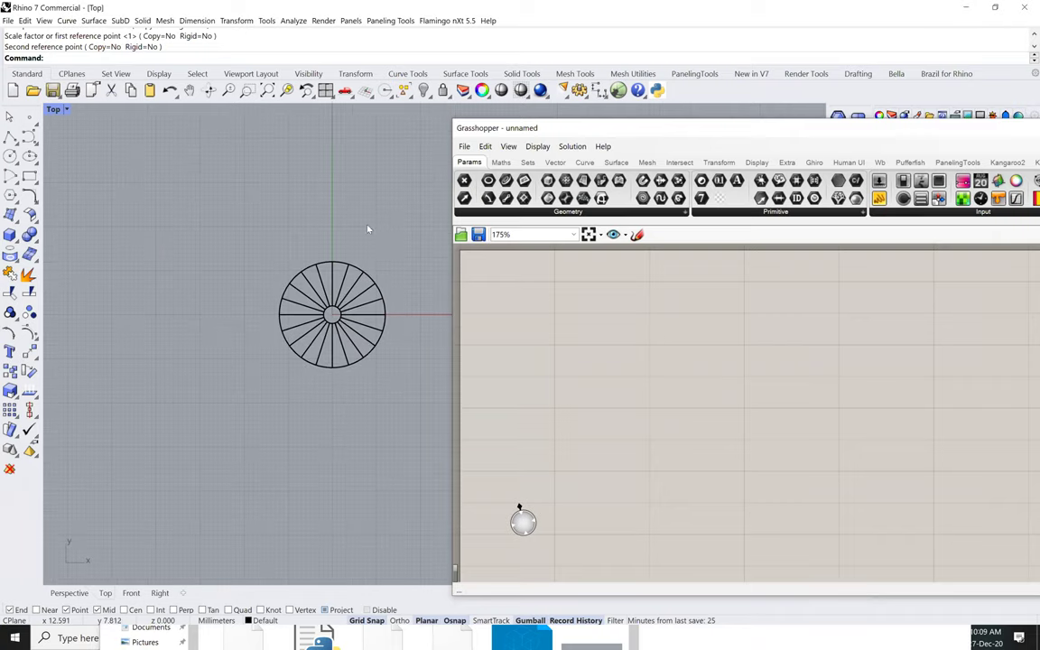
pyautogui.moveTo(322, 259); pyautogui.dragTo(331, 415, button='right')
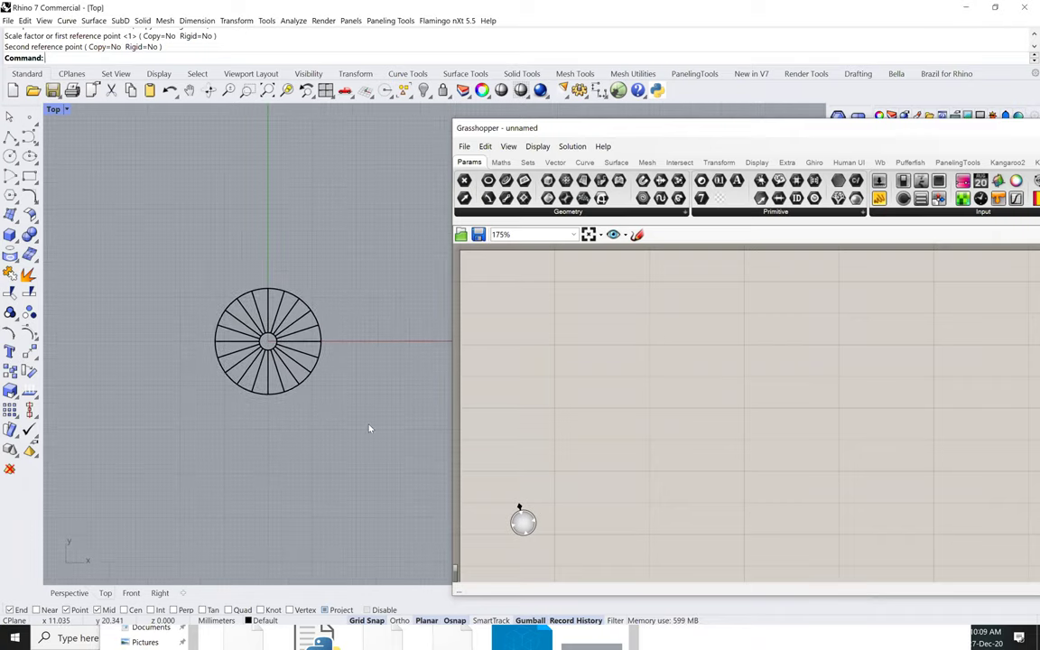
pyautogui.hotkey('ctrl', 'a')
pyautogui.press('Delete')
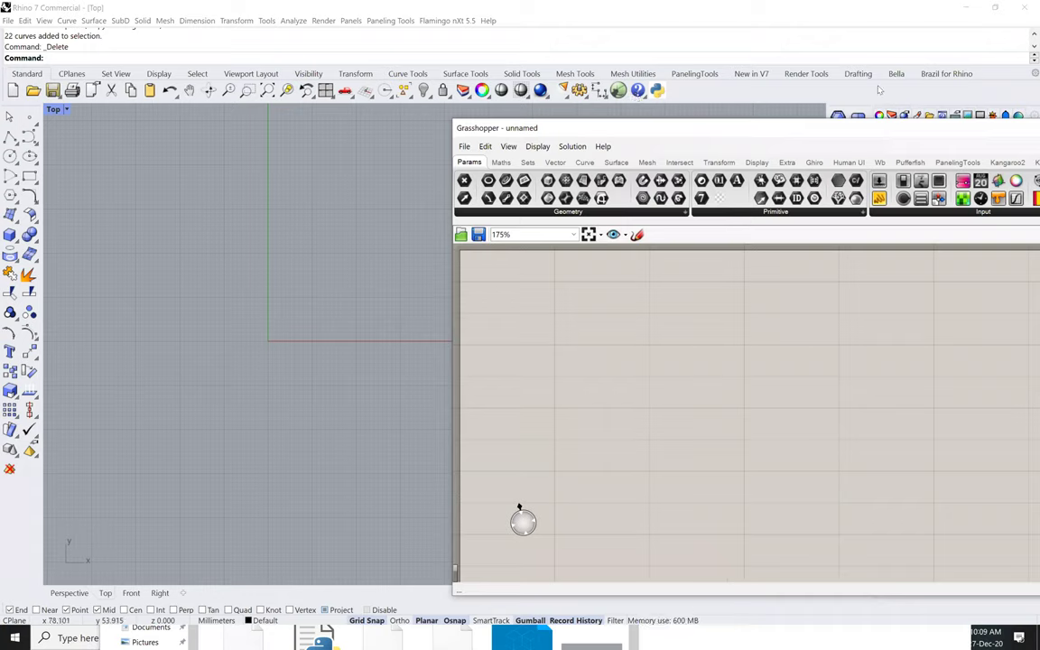
# Switch to the four-viewport layout and create a low rectangular mesh box near the origin
pyautogui.click(574, 73)
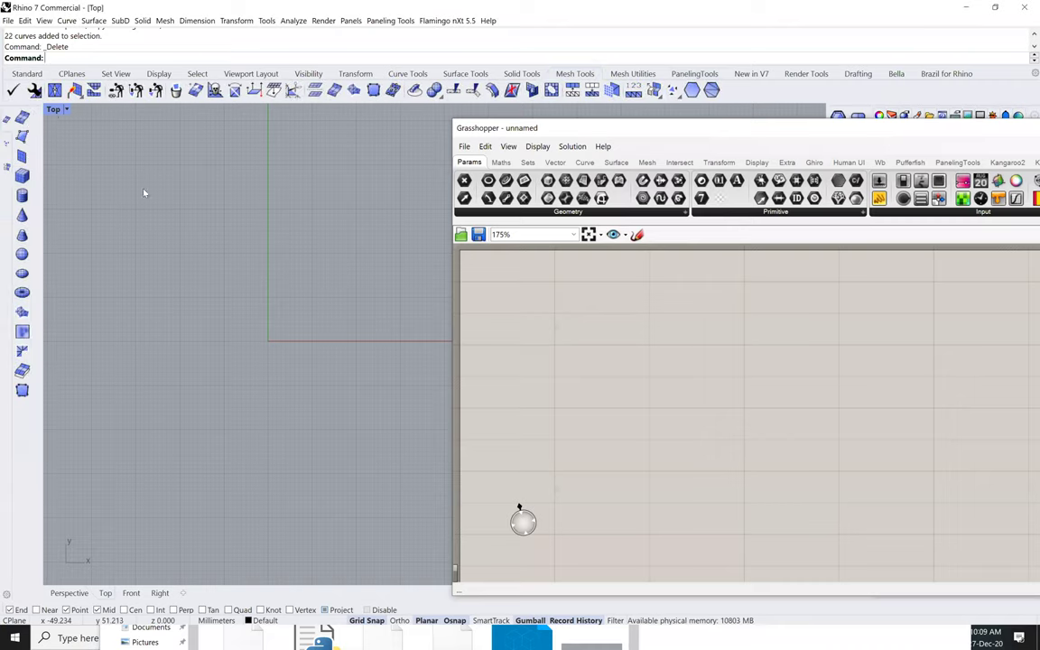
pyautogui.hotkey('ctrl', 'm')
pyautogui.hotkey('ctrl', 'z')
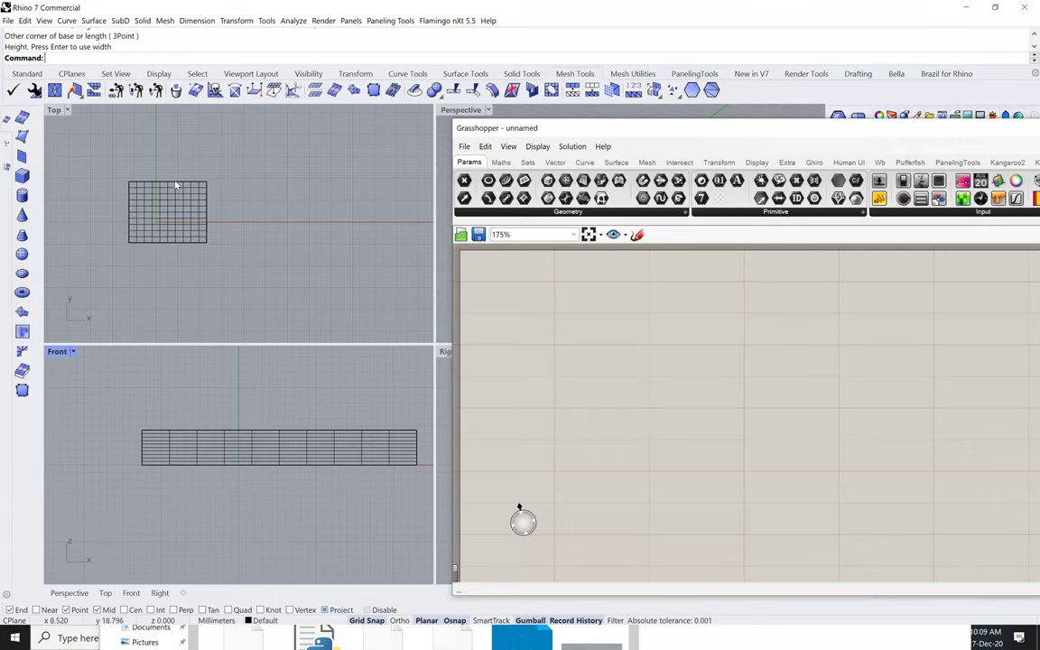
# Open the Python script editor and read through FinestraUpDwn.py from the mesh selection to the object rotation call
pyautogui.click(27, 74)
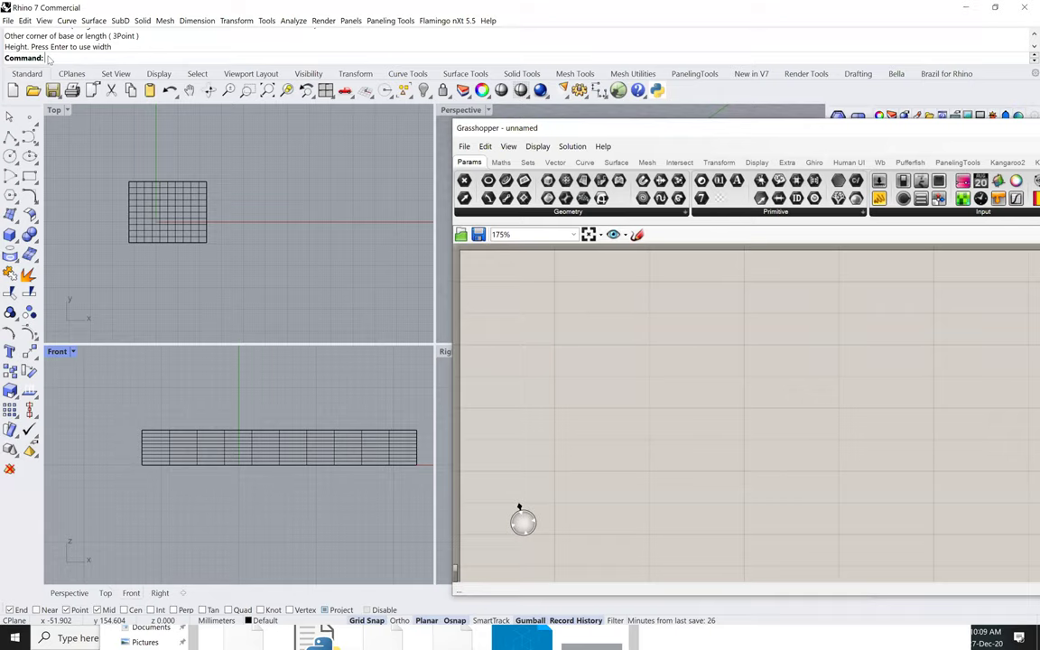
pyautogui.click(658, 91)
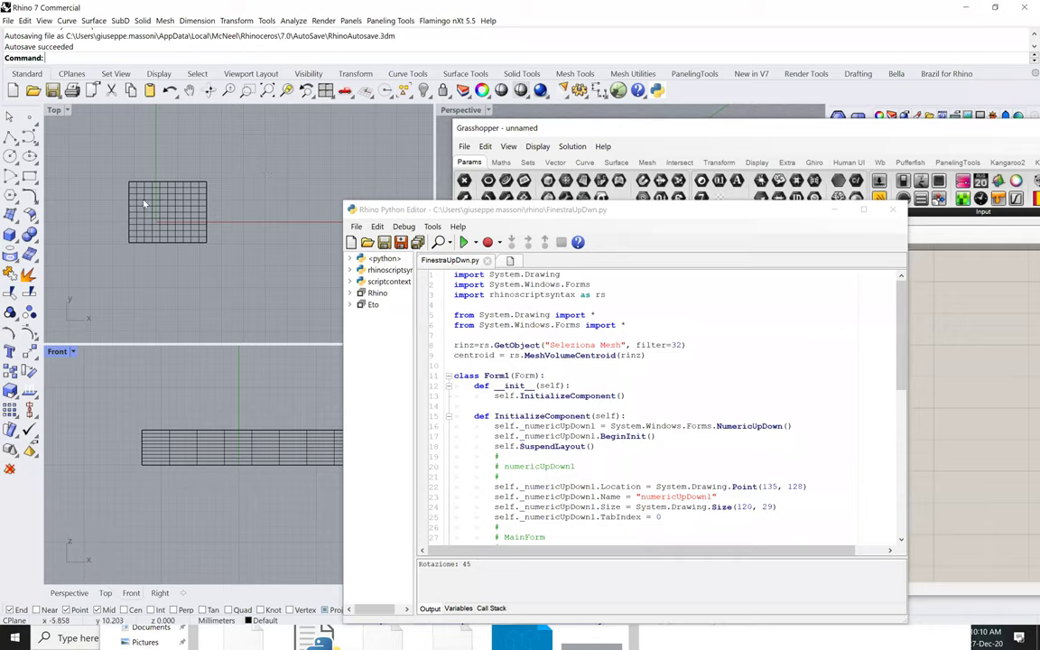
pyautogui.click(853, 328)
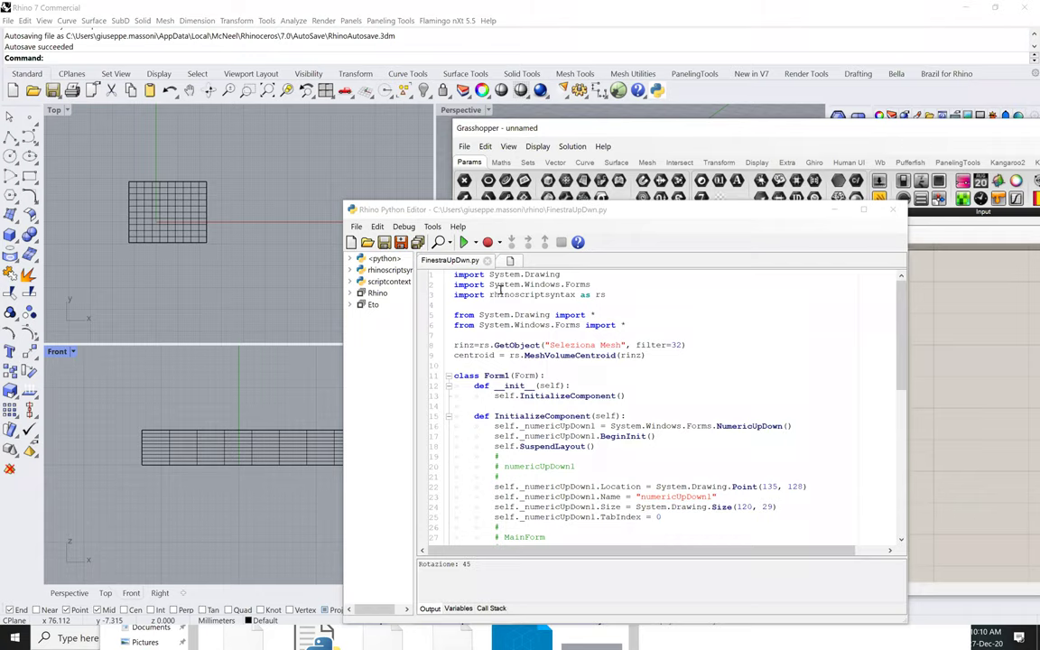
pyautogui.click(617, 211)
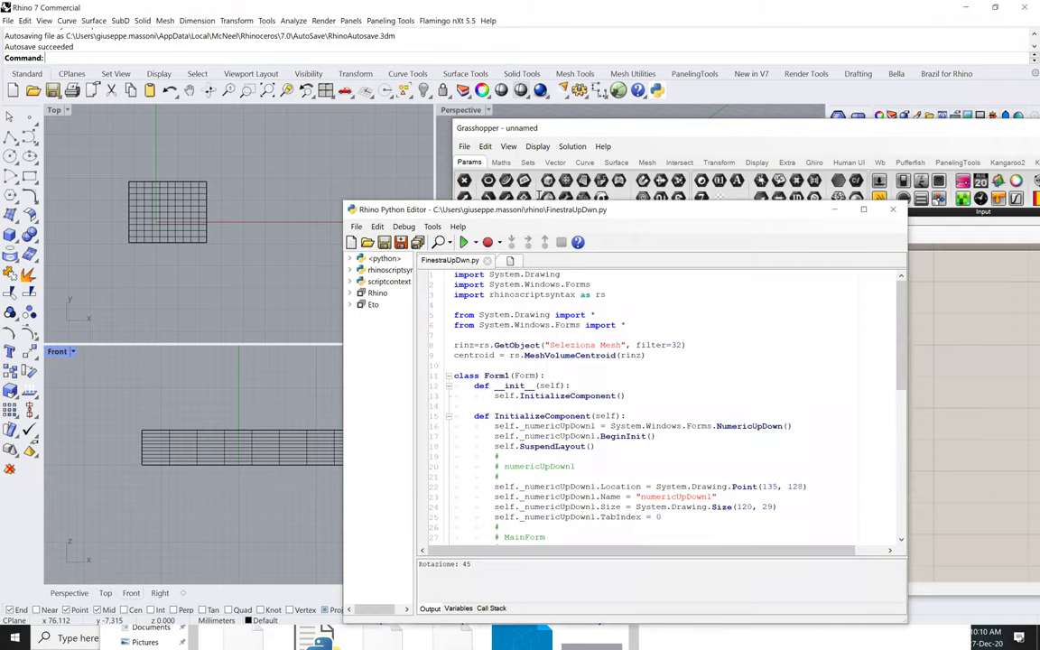
pyautogui.moveTo(617, 212); pyautogui.dragTo(579, 113)
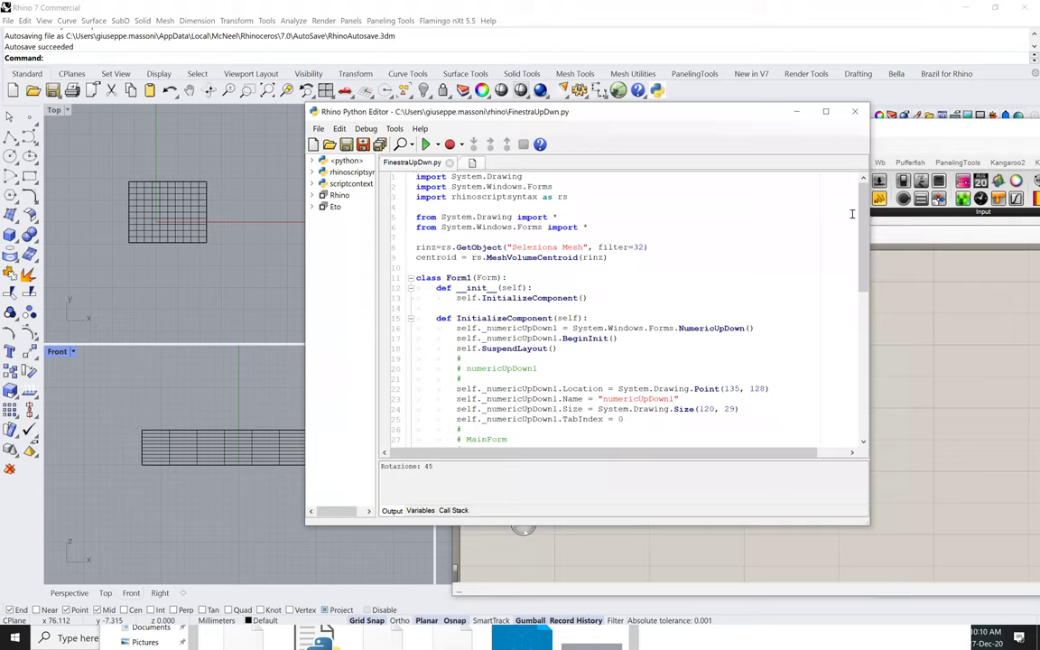
pyautogui.moveTo(865, 213); pyautogui.dragTo(875, 249)
pyautogui.scroll(-5, 790, 227)
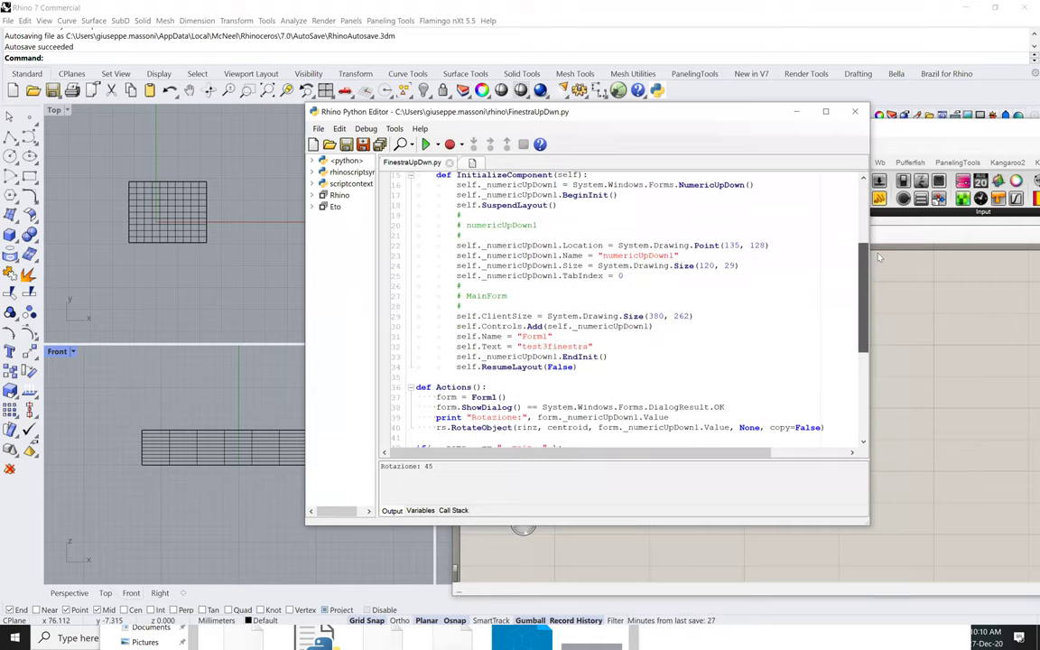
pyautogui.scroll(5, 790, 227)
pyautogui.scroll(2, 659, 260)
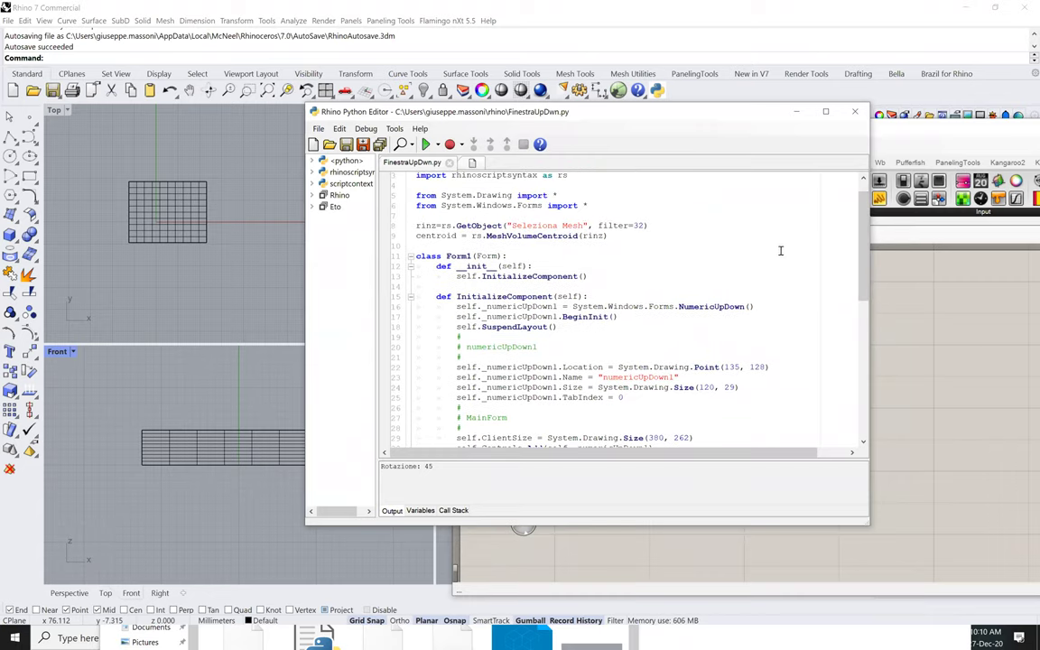
pyautogui.click(869, 225)
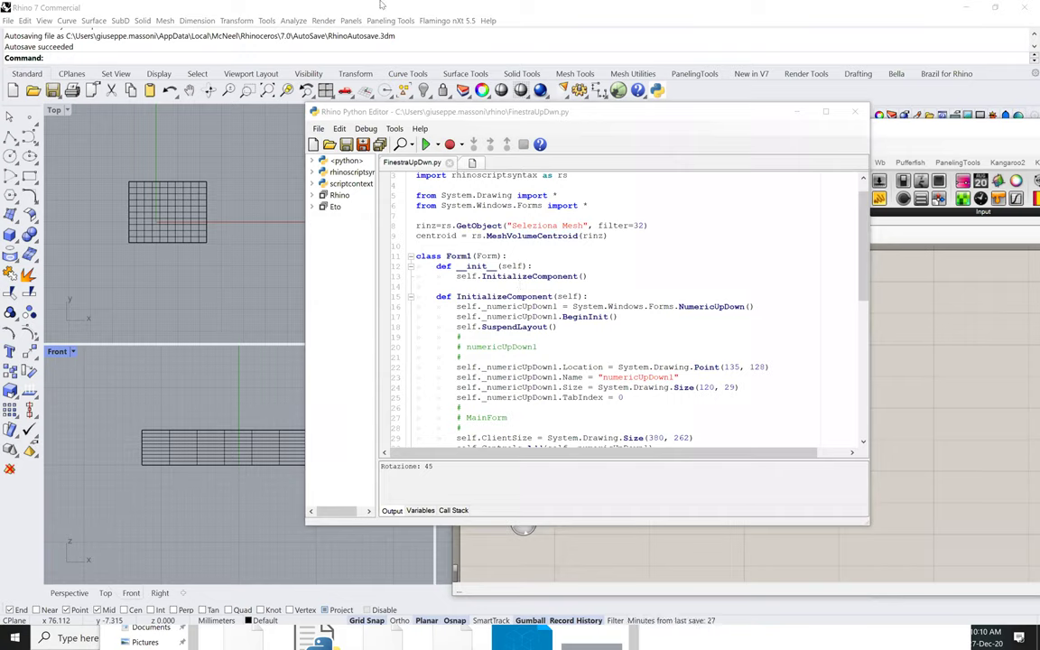
# Run the FinestraUpDwn.py script on the mesh box and rotate it by 60 degrees about its centroid
pyautogui.click(567, 123)
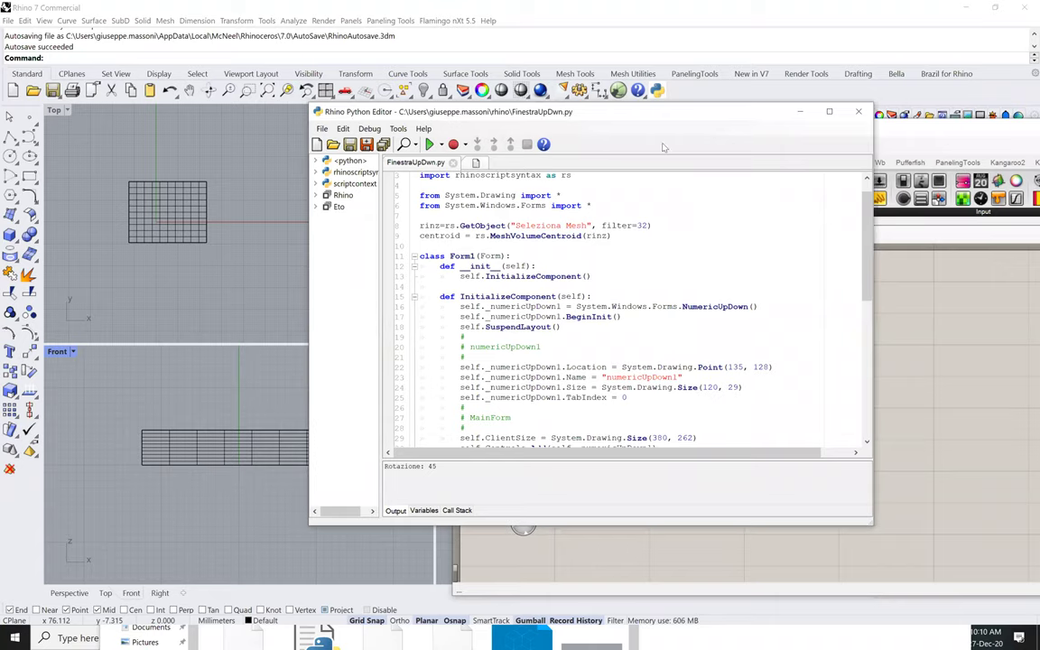
pyautogui.moveTo(567, 123); pyautogui.dragTo(669, 145)
pyautogui.click(528, 168)
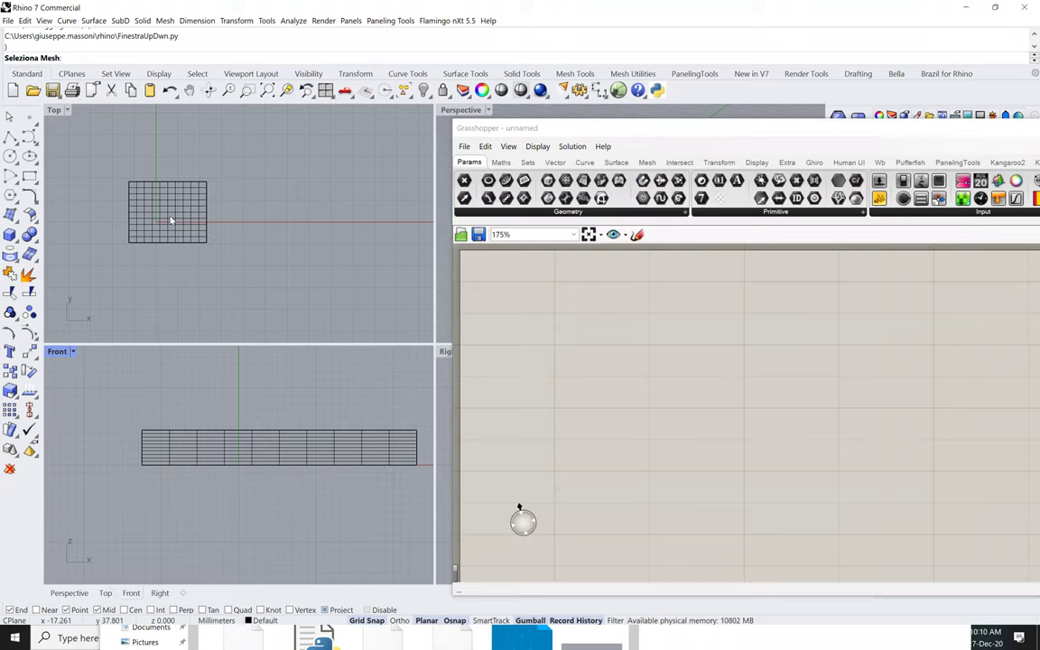
pyautogui.click(170, 219)
pyautogui.click(107, 86)
pyautogui.moveTo(108, 86); pyautogui.dragTo(107, 86)
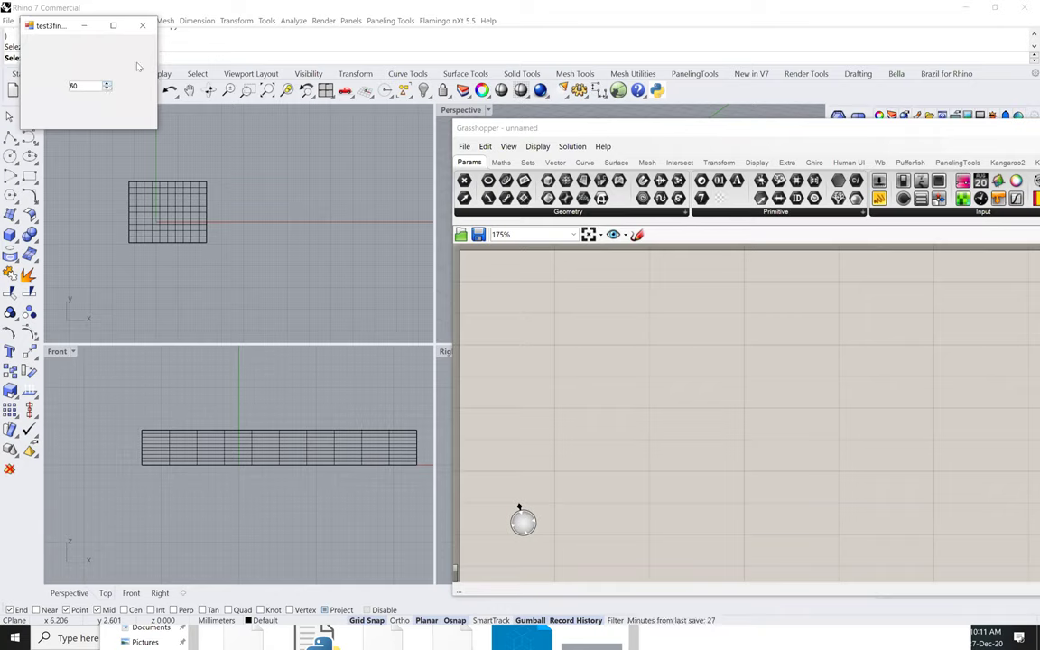
pyautogui.click(142, 26)
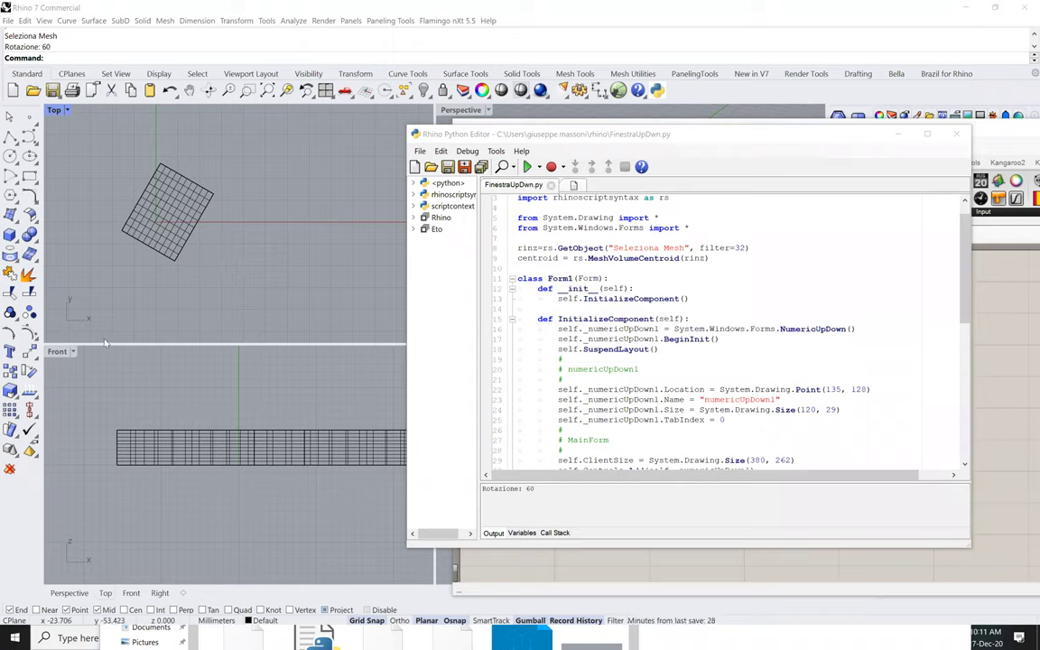
# Close the Python script editor and delete the rotated mesh box from the Top viewport
pyautogui.click(698, 140)
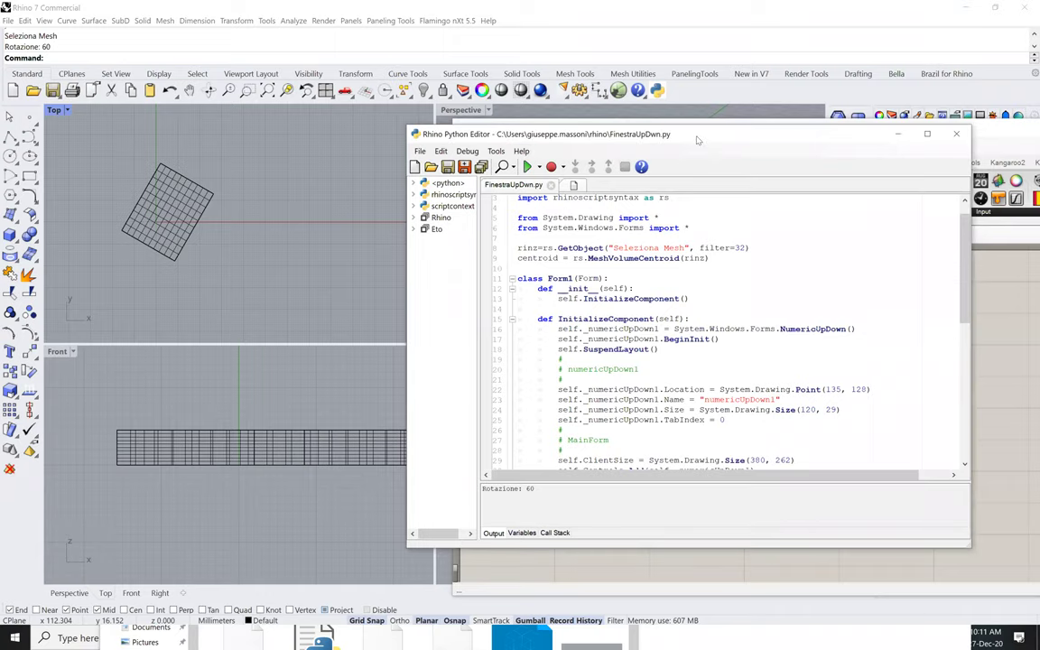
pyautogui.moveTo(697, 140); pyautogui.dragTo(536, 142)
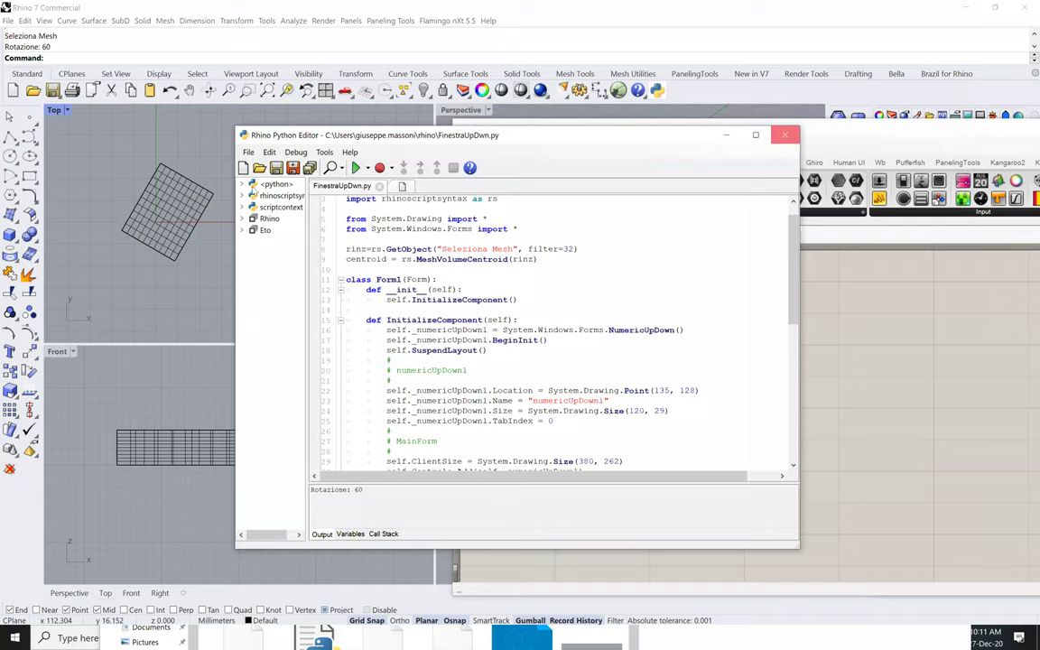
pyautogui.click(785, 136)
pyautogui.click(203, 199)
pyautogui.press('Delete')
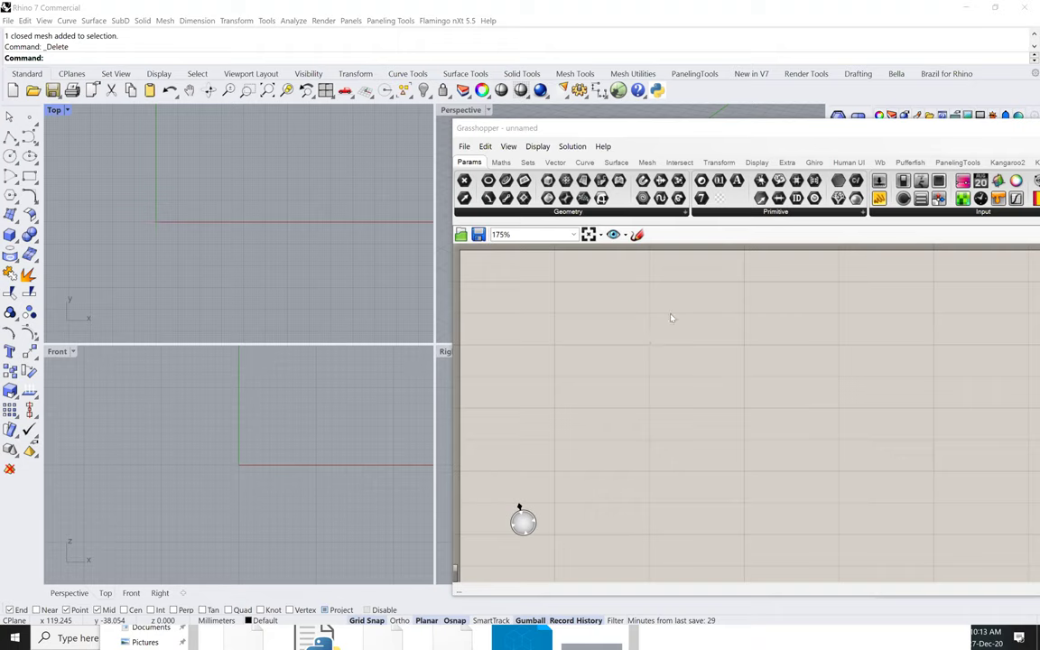
# Reopen the Python script editor to show where scripts are run, and close it again
pyautogui.click(656, 91)
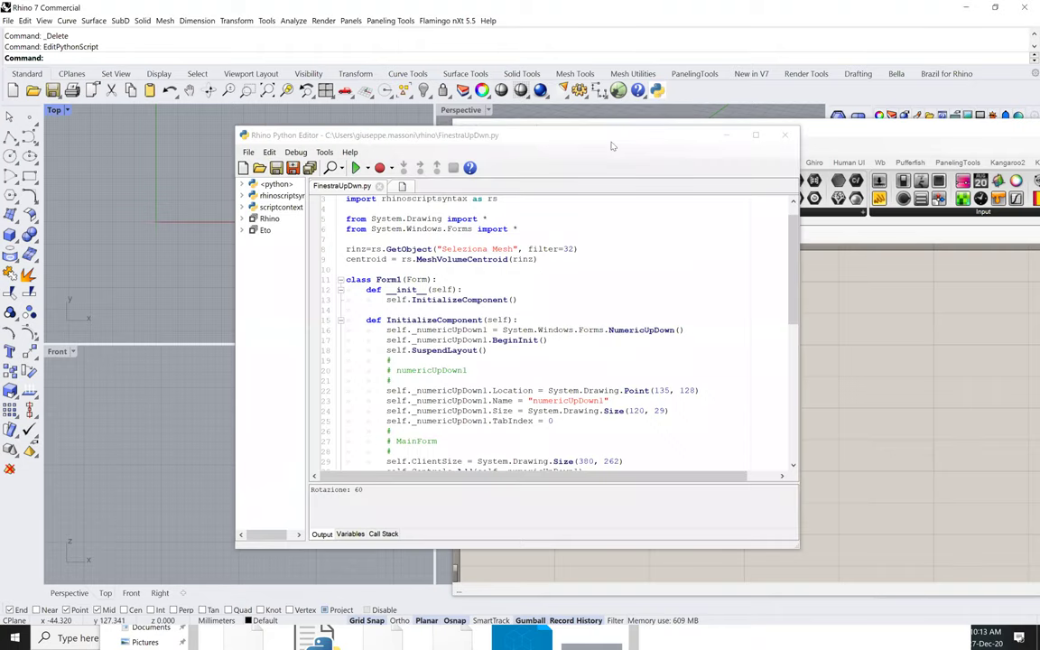
pyautogui.moveTo(611, 141); pyautogui.dragTo(530, 152)
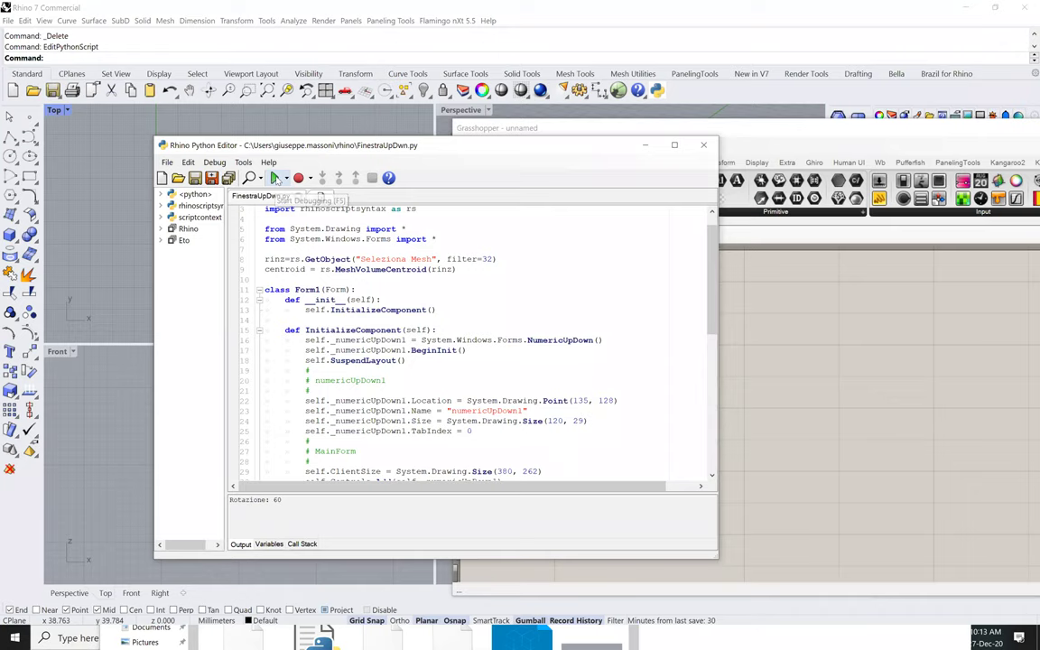
pyautogui.click(703, 145)
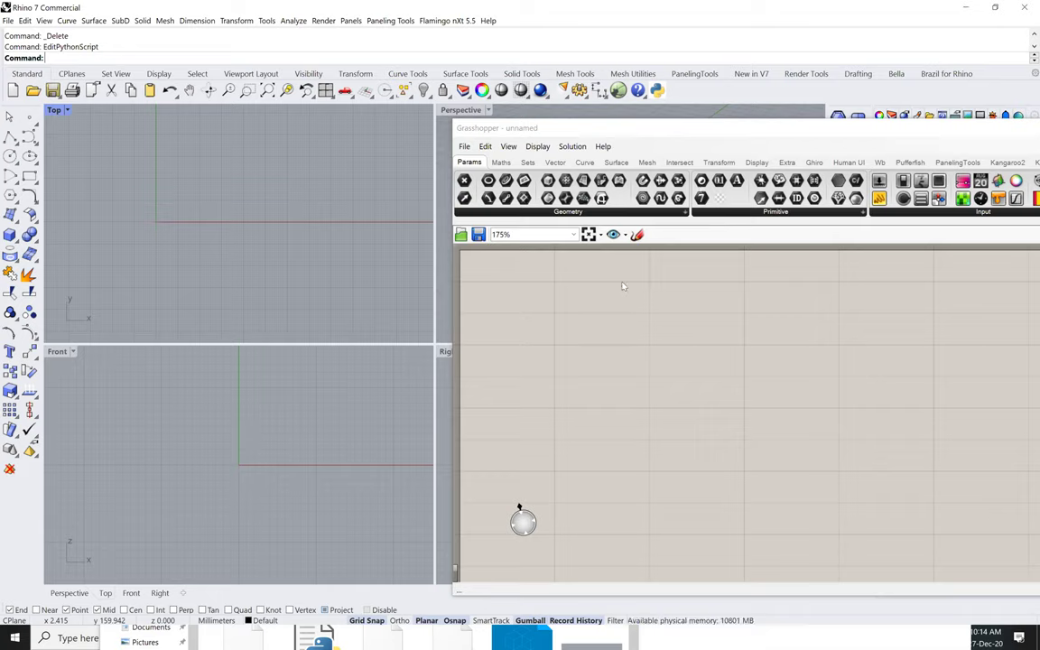
# Maximize the Top viewport and bring the origin into the area beside the Grasshopper window
pyautogui.moveTo(234, 217); pyautogui.dragTo(291, 236, button='right')
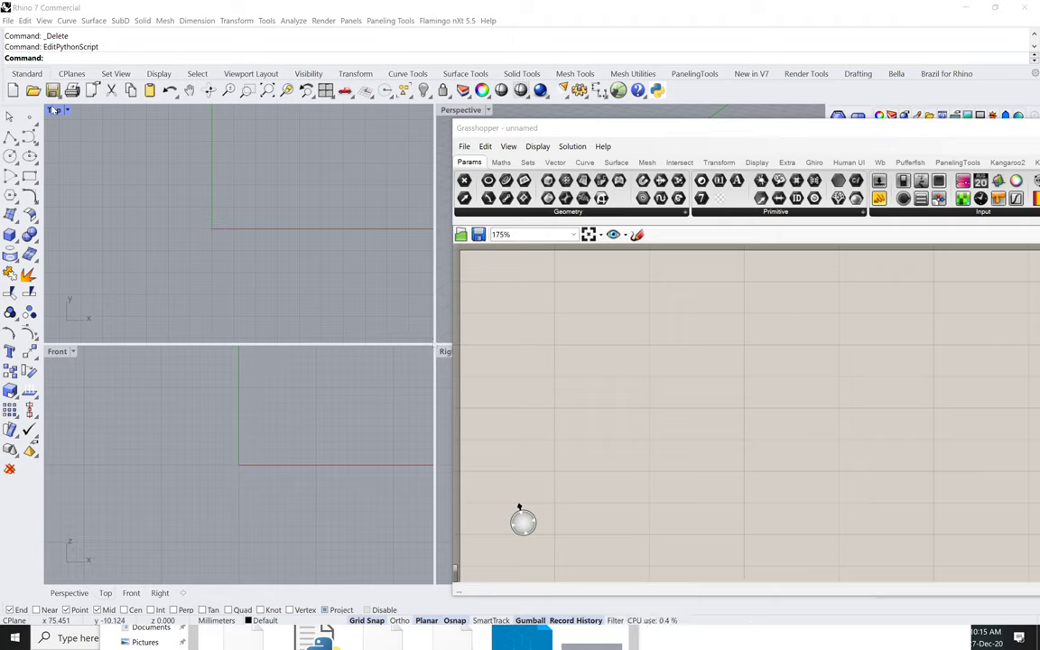
pyautogui.click(66, 134)
pyautogui.hotkey('ctrl', 'm')
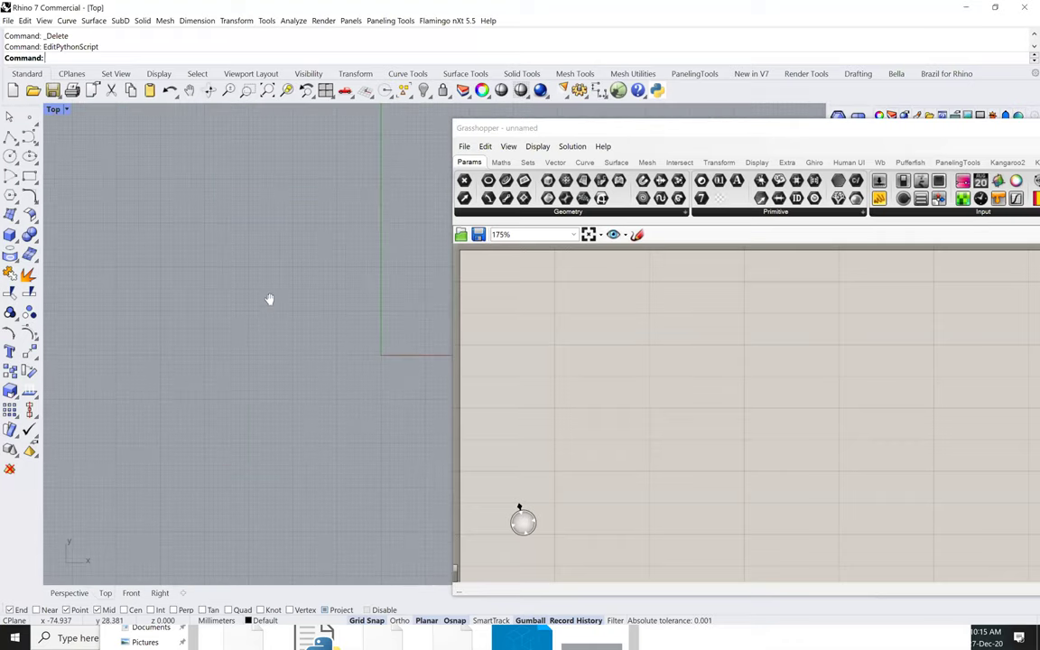
pyautogui.scroll(2, 262, 317)
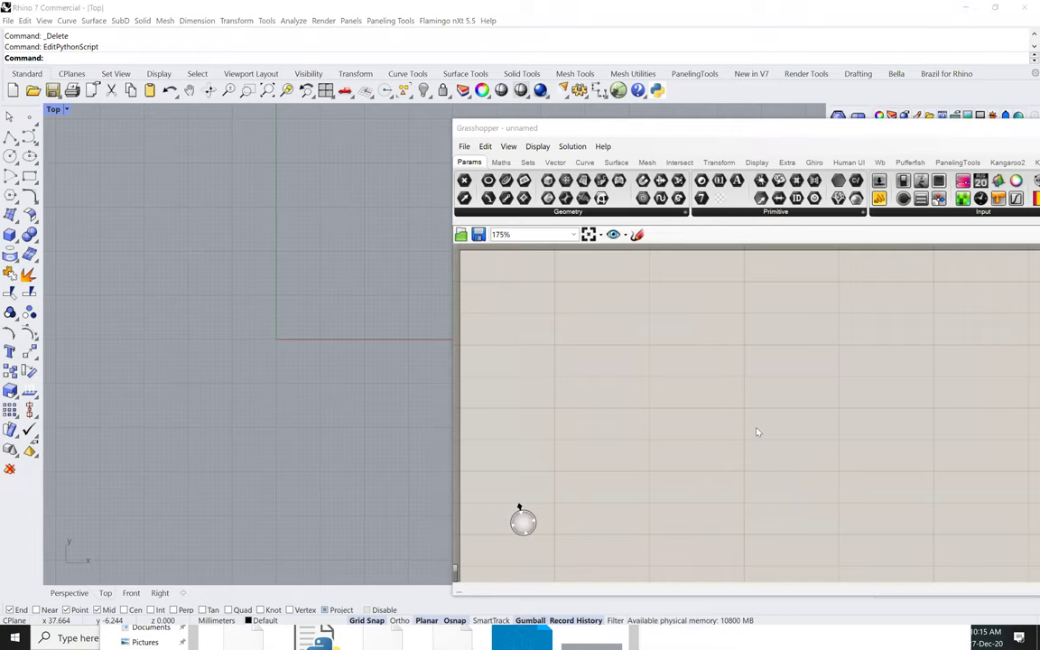
pyautogui.click(285, 257)
pyautogui.moveTo(285, 257); pyautogui.dragTo(184, 259, button='right')
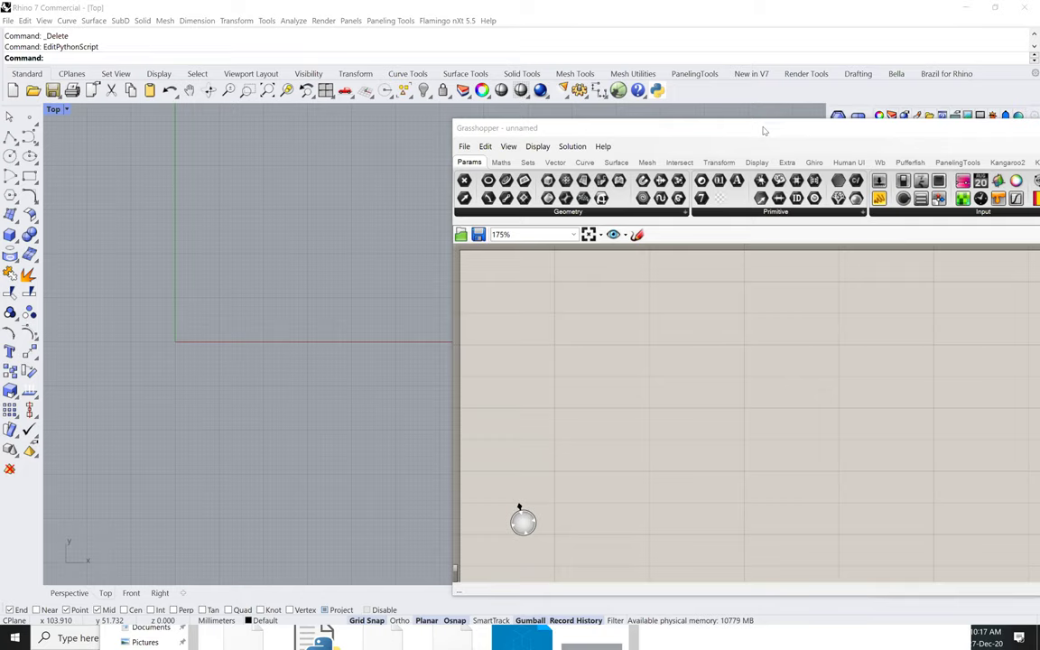
# Move the Grasshopper window over the Rhino viewport and look over its plug-in categories such as Pufferfish, PanelingTools and Kangaroo
pyautogui.moveTo(476, 124); pyautogui.dragTo(189, 116)
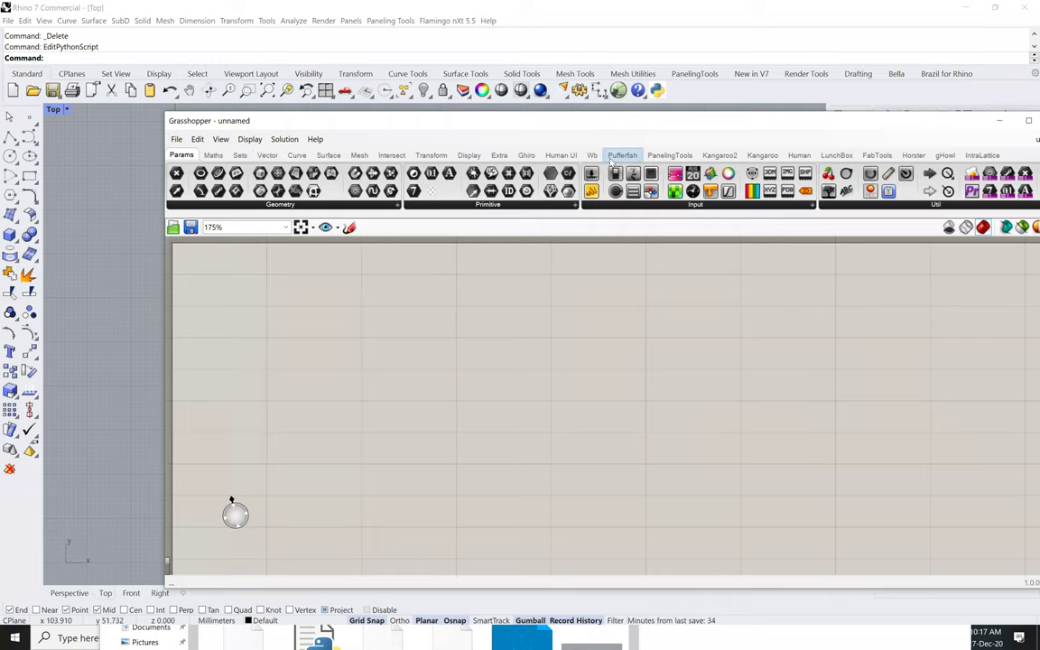
pyautogui.moveTo(611, 161)
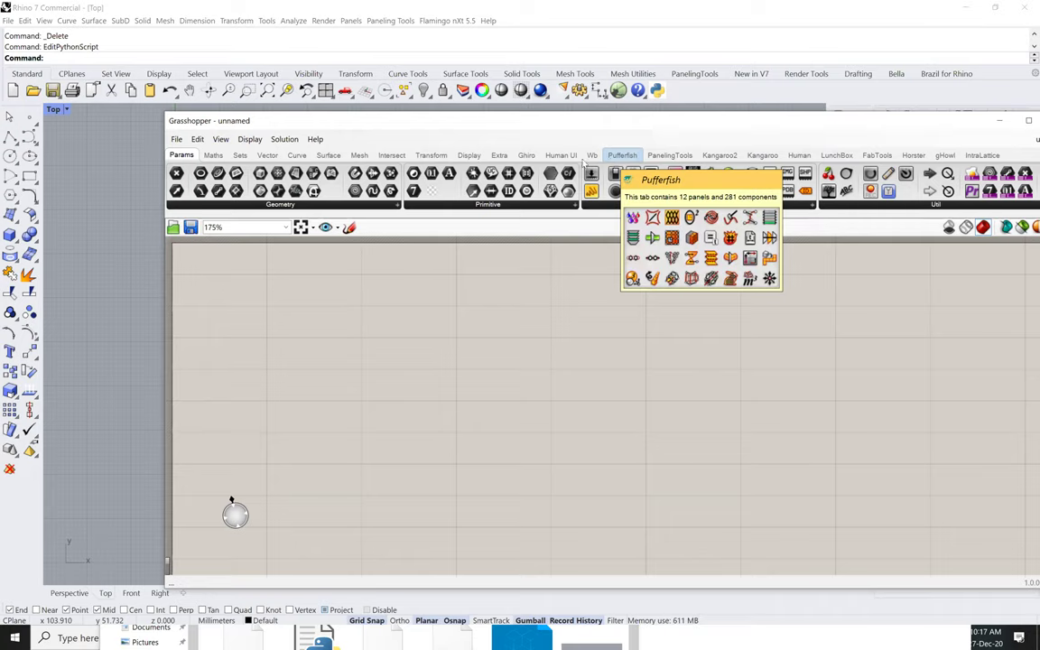
pyautogui.moveTo(517, 160)
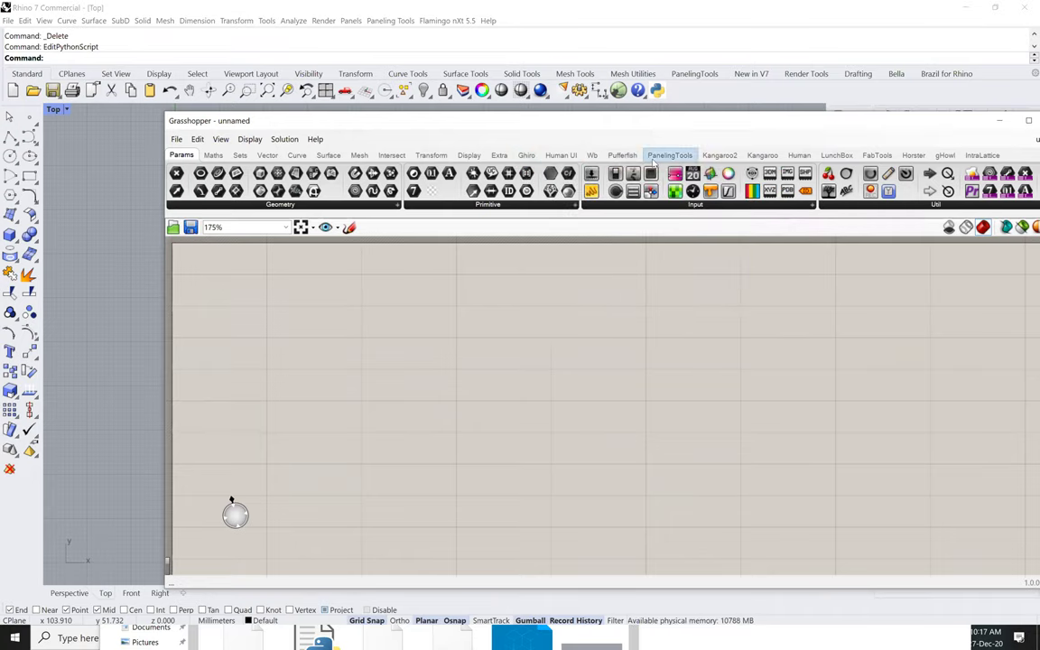
pyautogui.moveTo(653, 163)
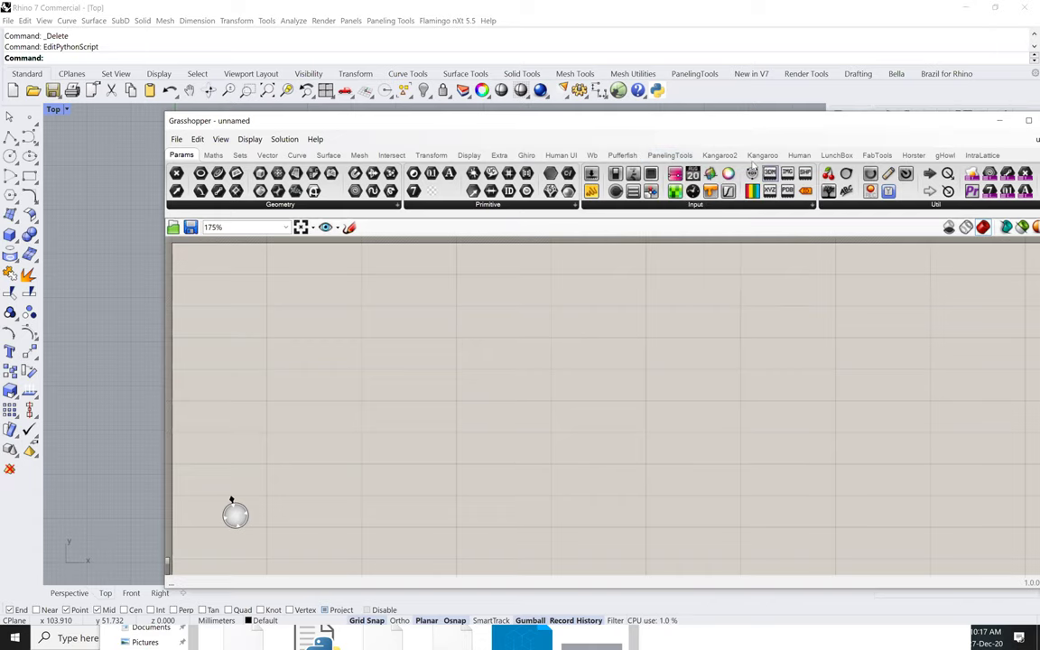
pyautogui.moveTo(756, 158)
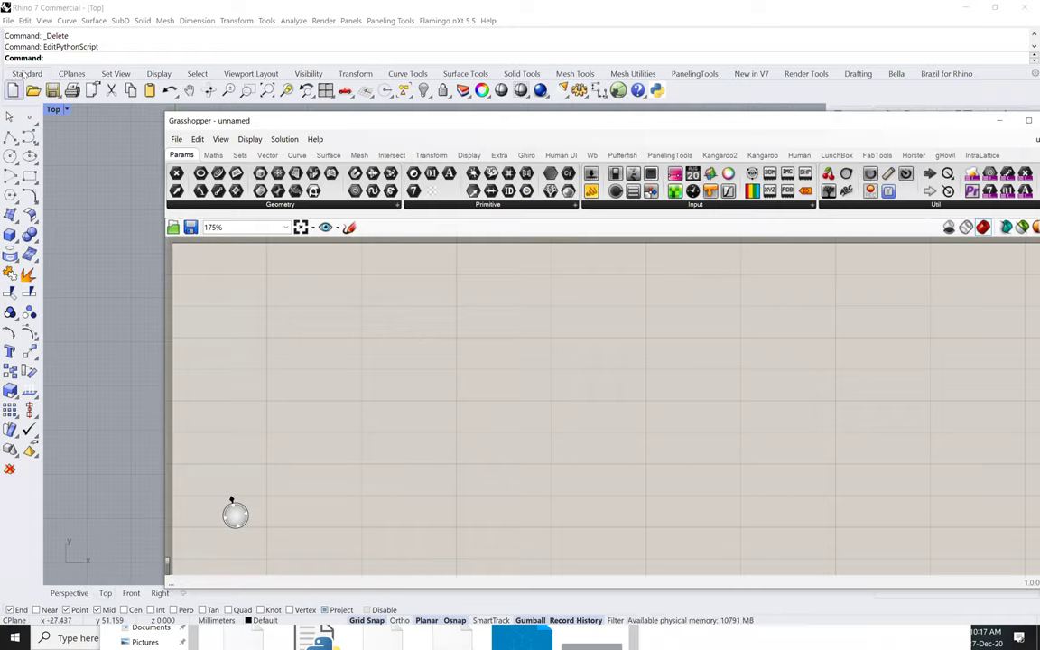
# Look through Rhino's command groups from CPlanes and Set View to Mesh Tools, and return to the Standard group
pyautogui.click(61, 73)
pyautogui.click(115, 73)
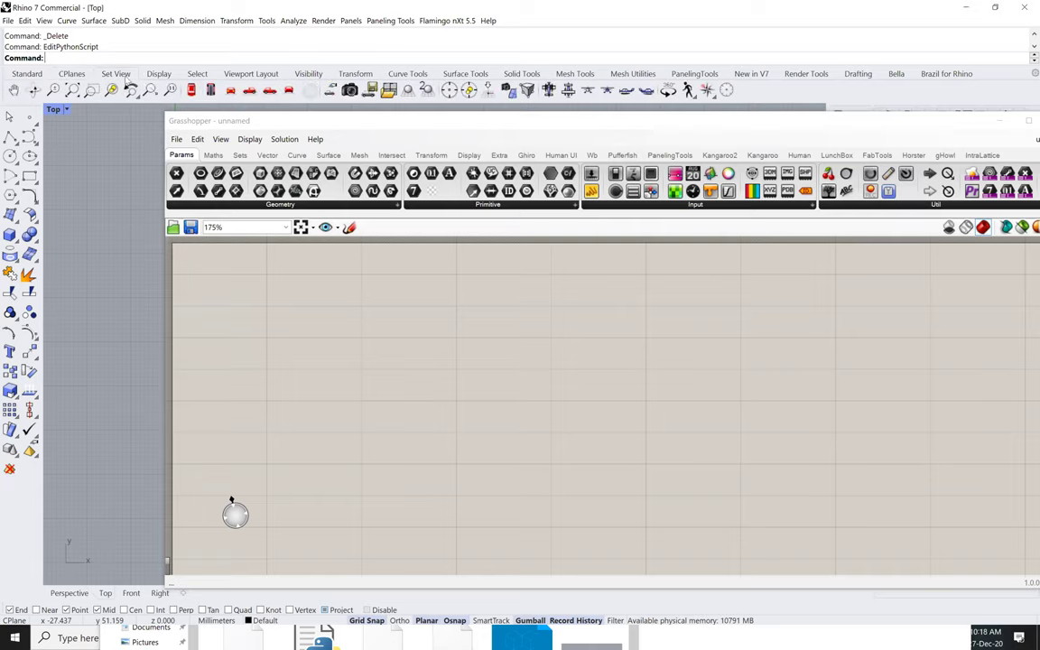
pyautogui.click(159, 73)
pyautogui.click(197, 73)
pyautogui.click(250, 73)
pyautogui.click(307, 74)
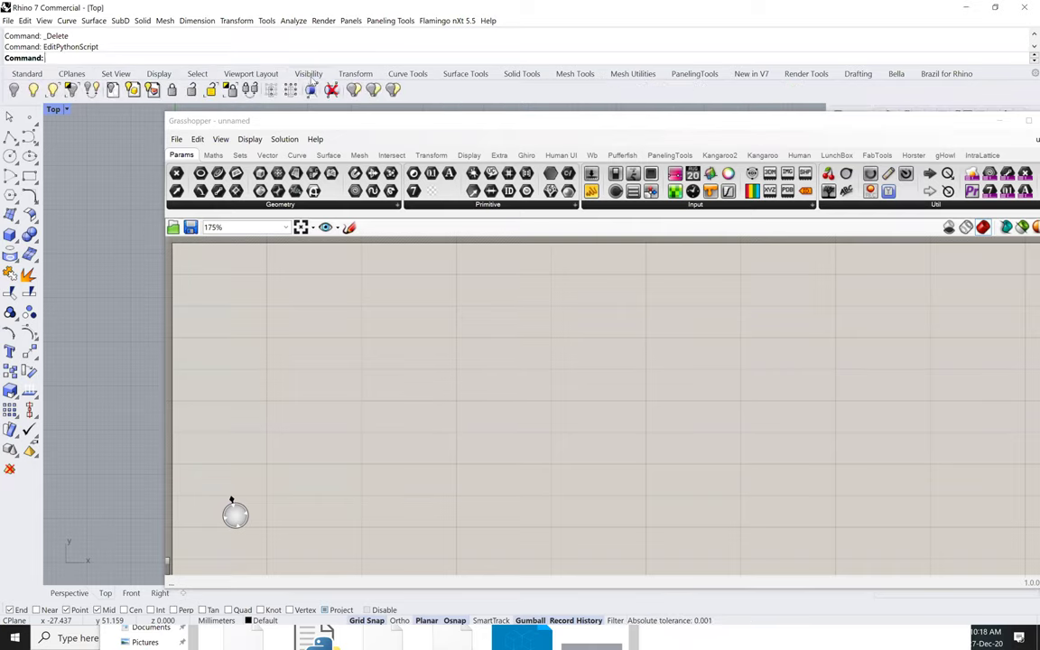
pyautogui.click(520, 73)
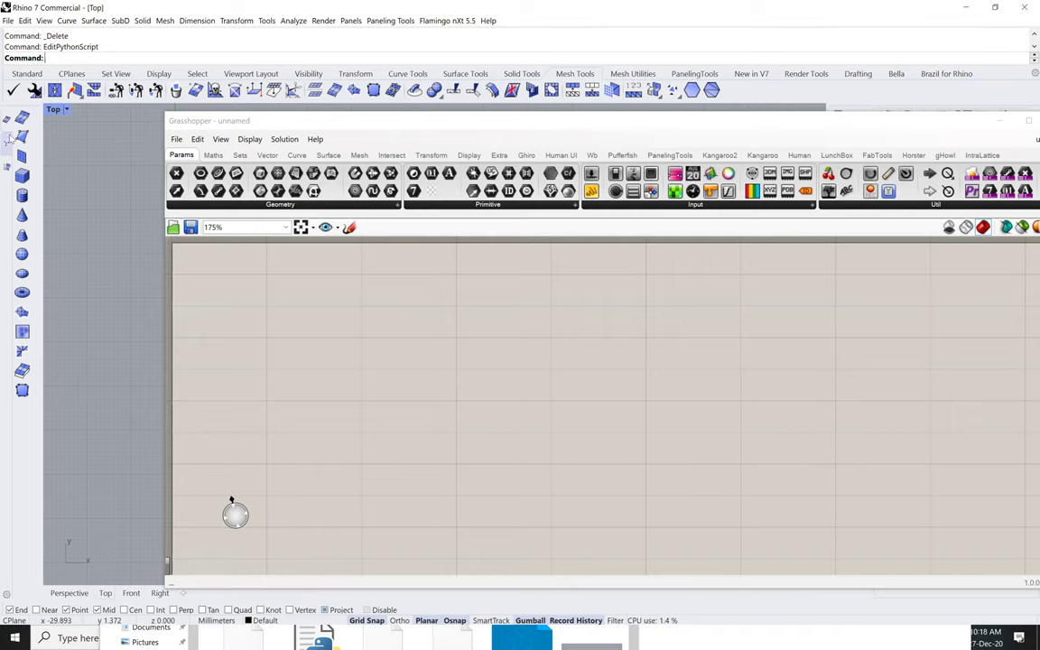
pyautogui.click(27, 74)
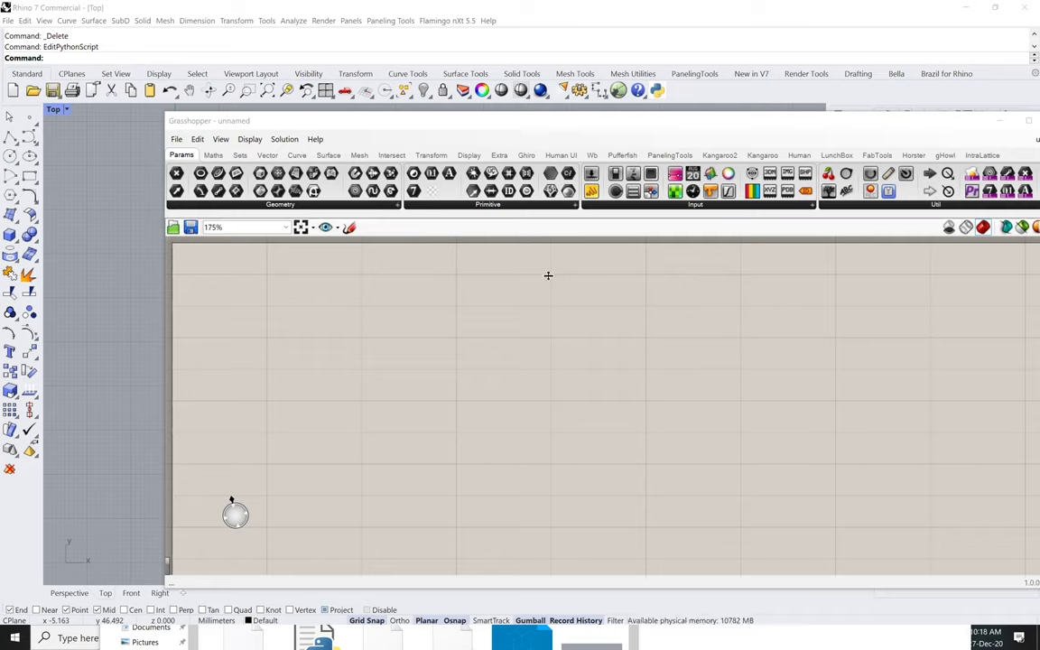
# Look through the Curve category's component groups: Analysis, Division, Primitive and Spline
pyautogui.moveTo(302, 158)
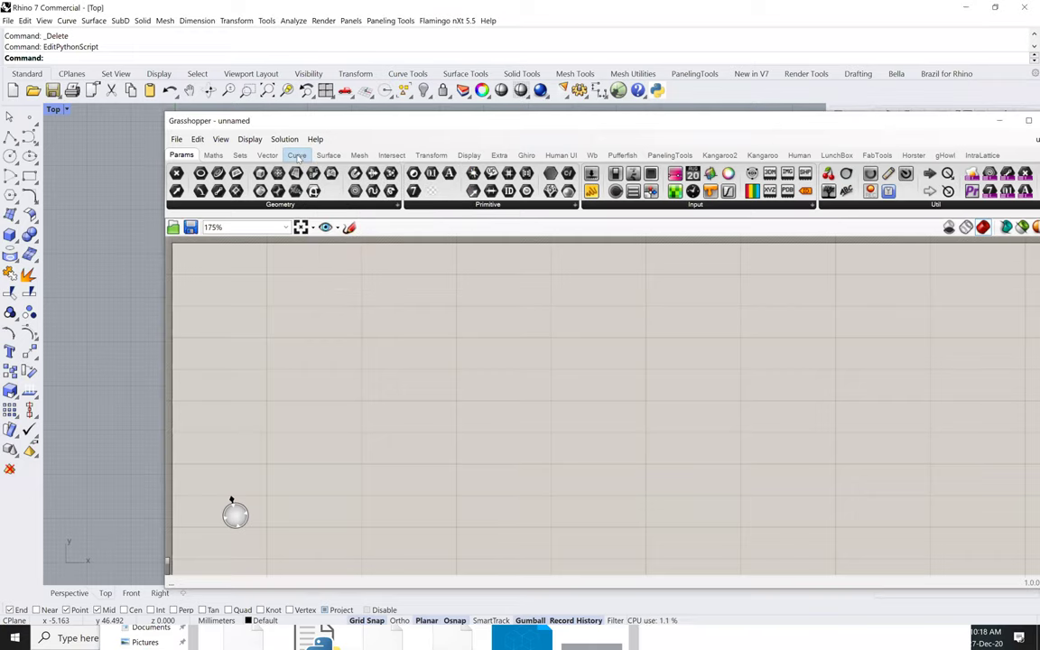
pyautogui.click(296, 155)
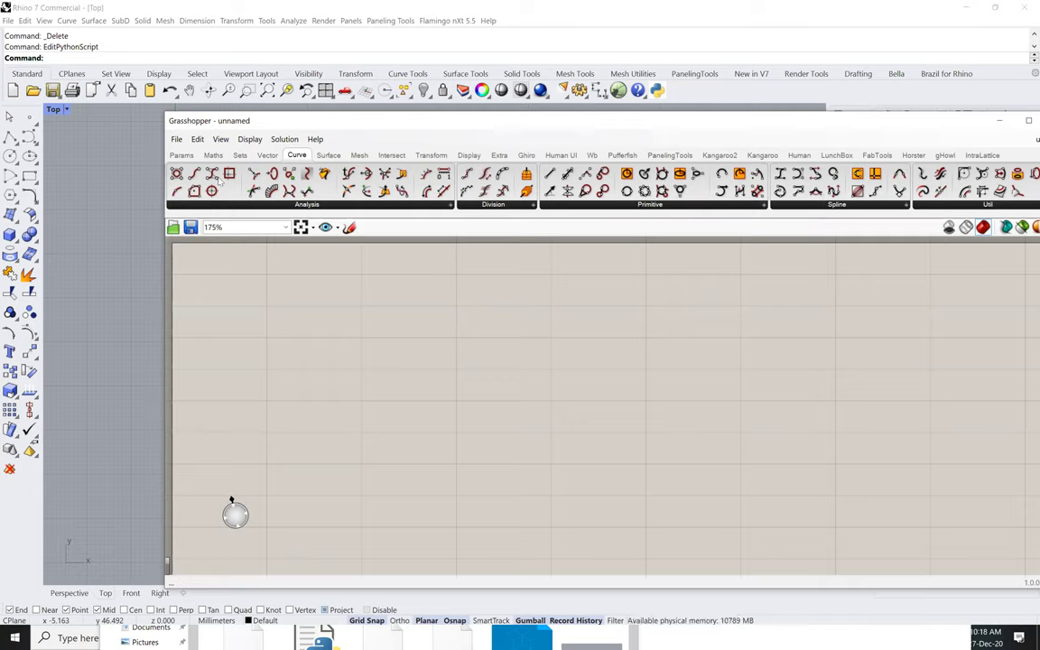
pyautogui.click(358, 207)
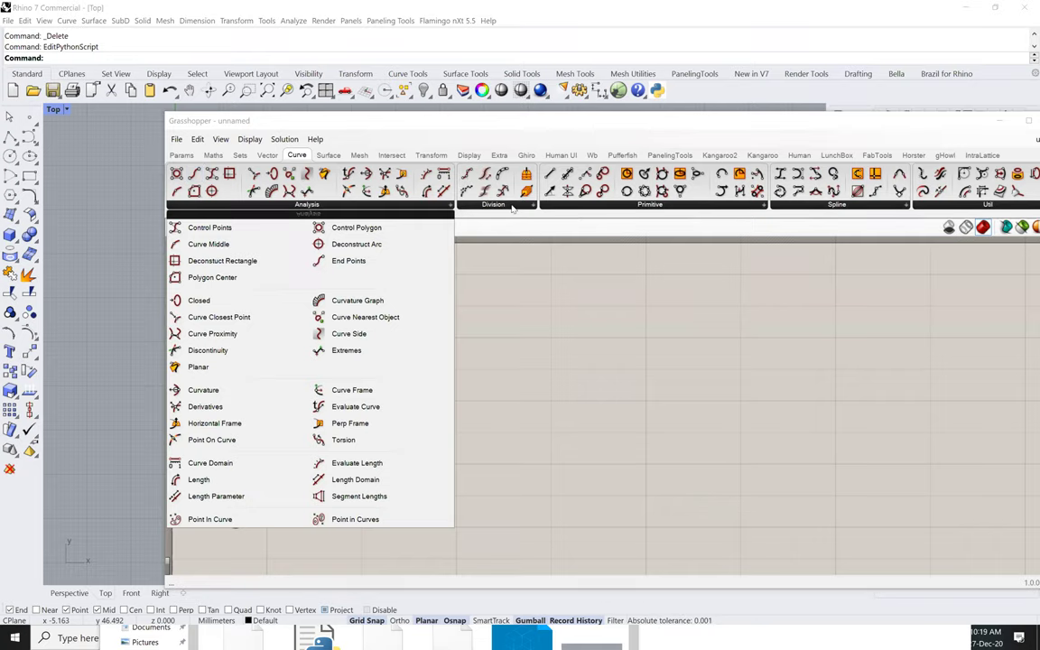
pyautogui.click(507, 204)
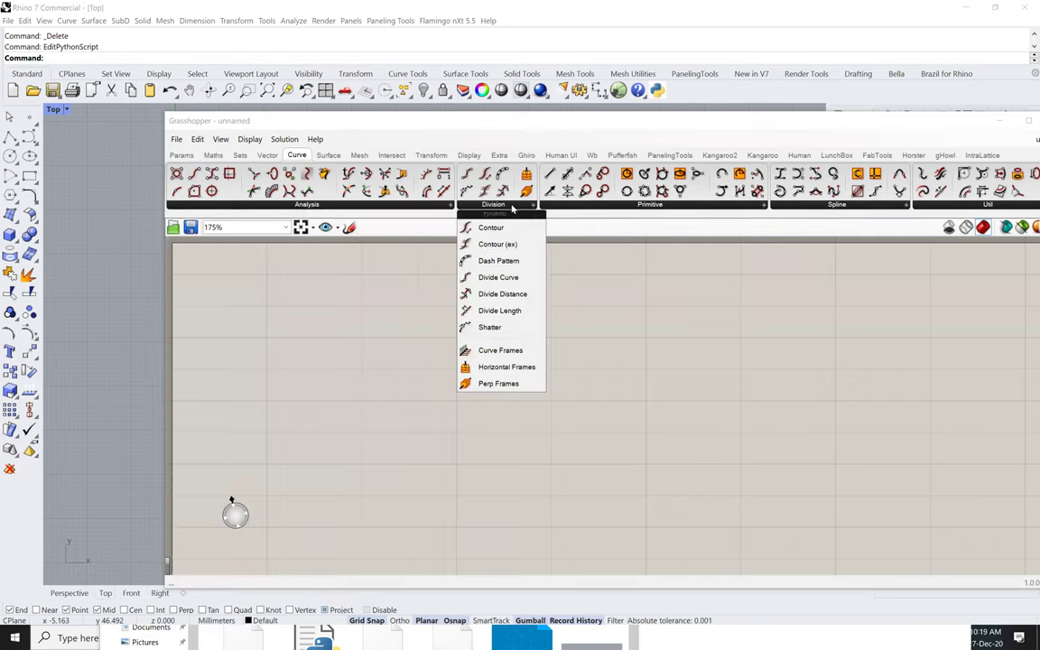
pyautogui.click(646, 205)
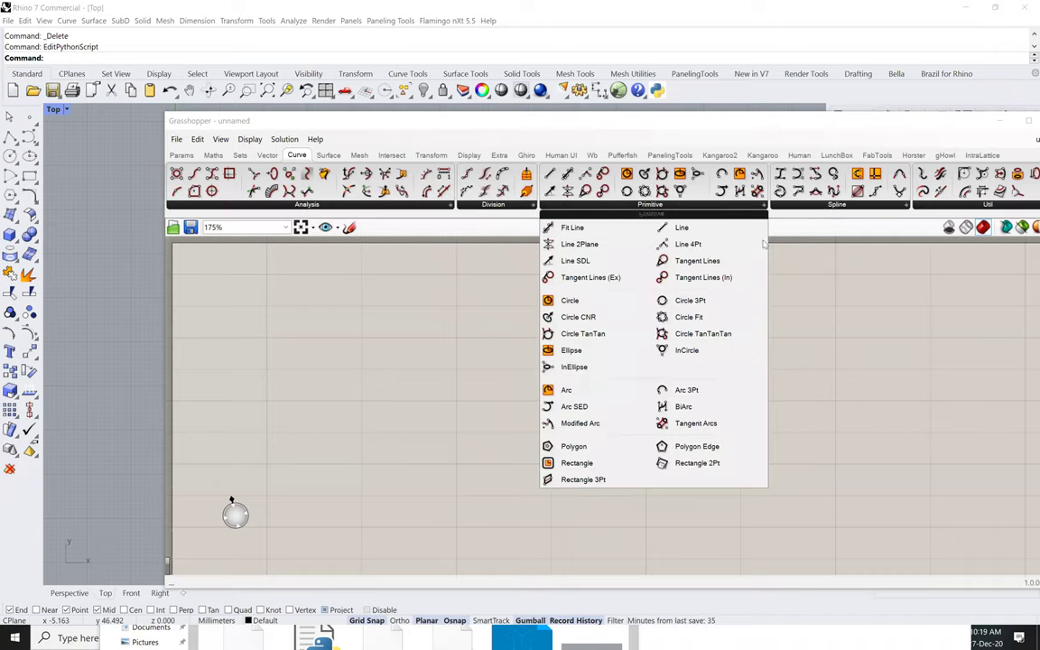
pyautogui.click(823, 208)
pyautogui.click(666, 301)
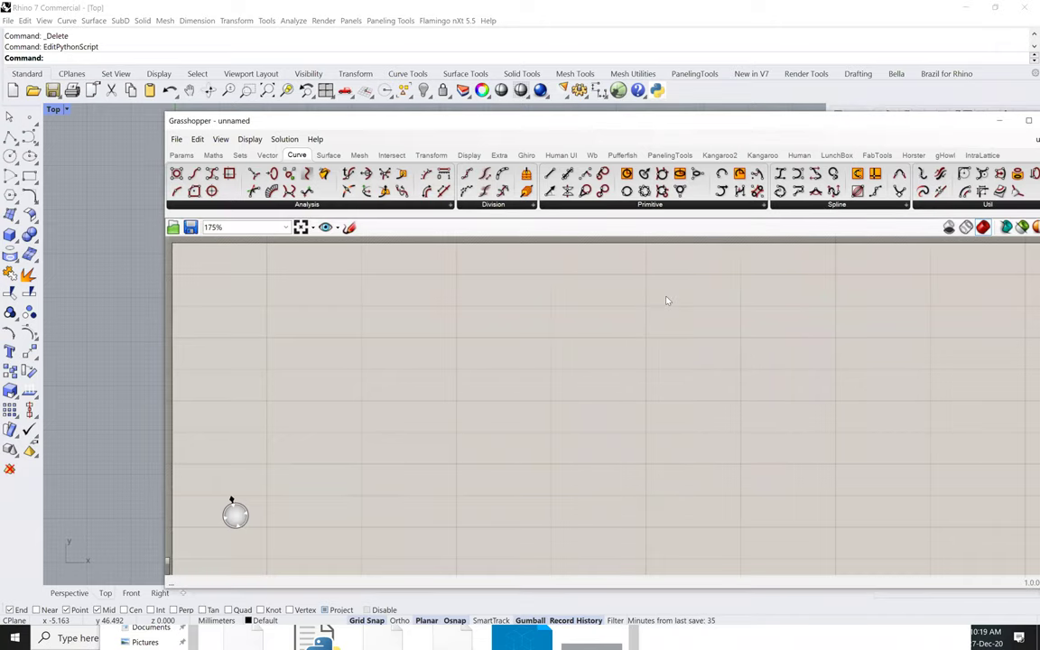
# Look through the Surface category, including its Freeform and SubD component groups
pyautogui.click(329, 156)
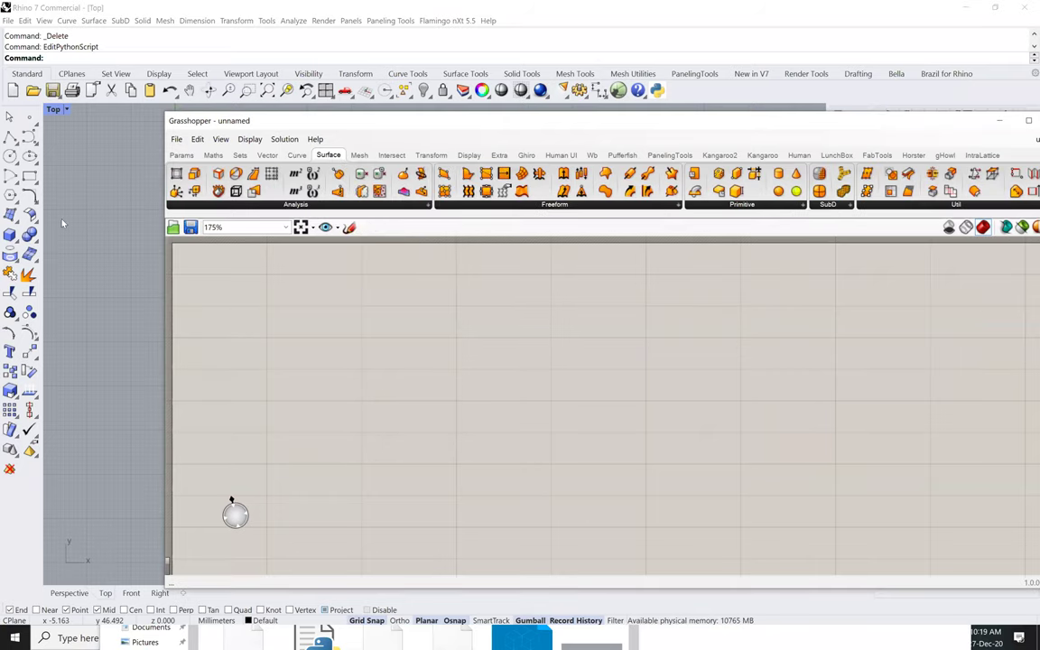
pyautogui.click(12, 221)
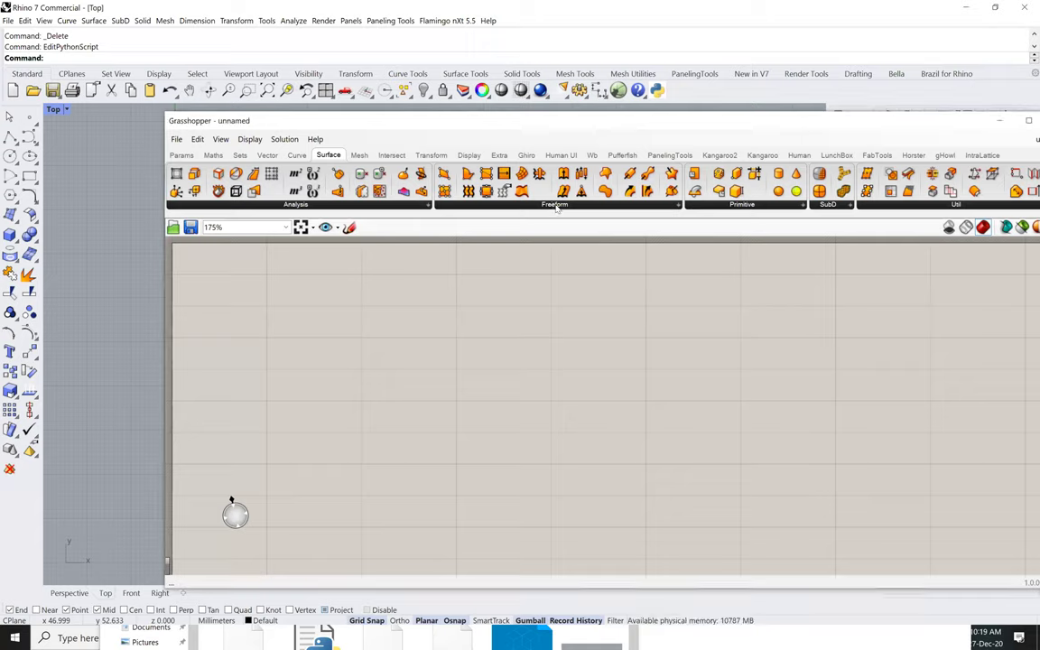
pyautogui.click(556, 208)
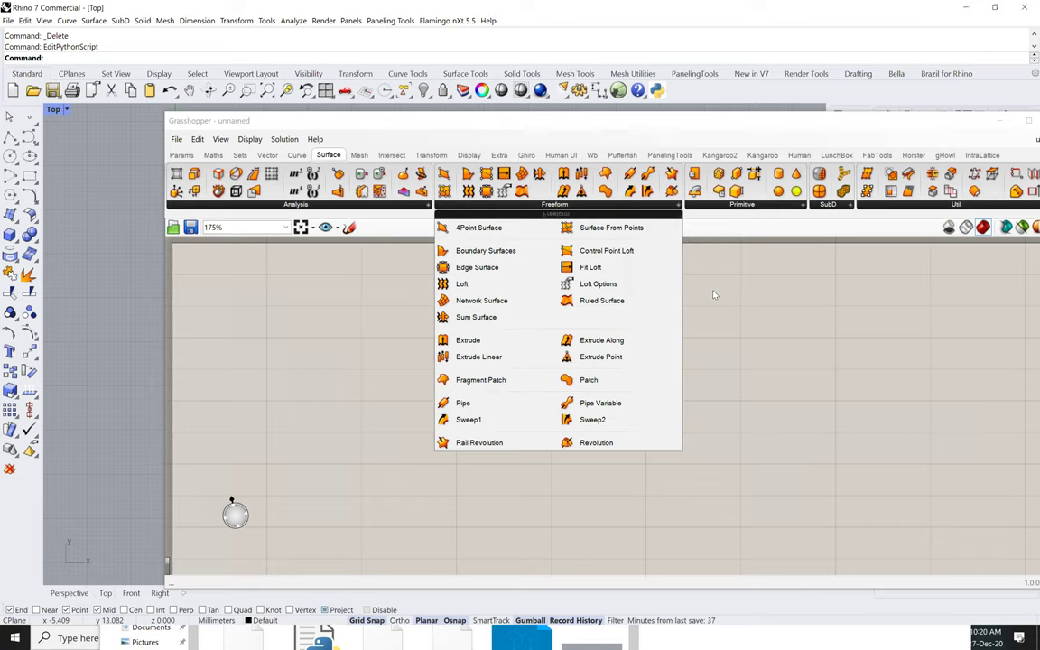
pyautogui.click(835, 207)
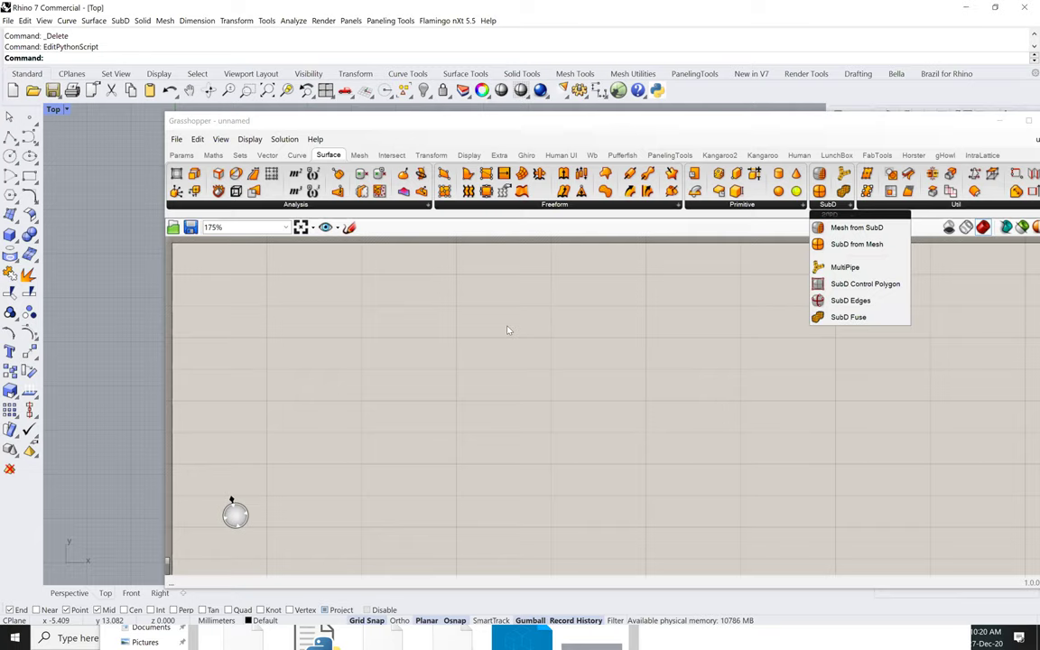
# Look over the Maths, Intersect and Sets component categories, and briefly open one of Rhino's tool flyouts for comparison
pyautogui.click(214, 156)
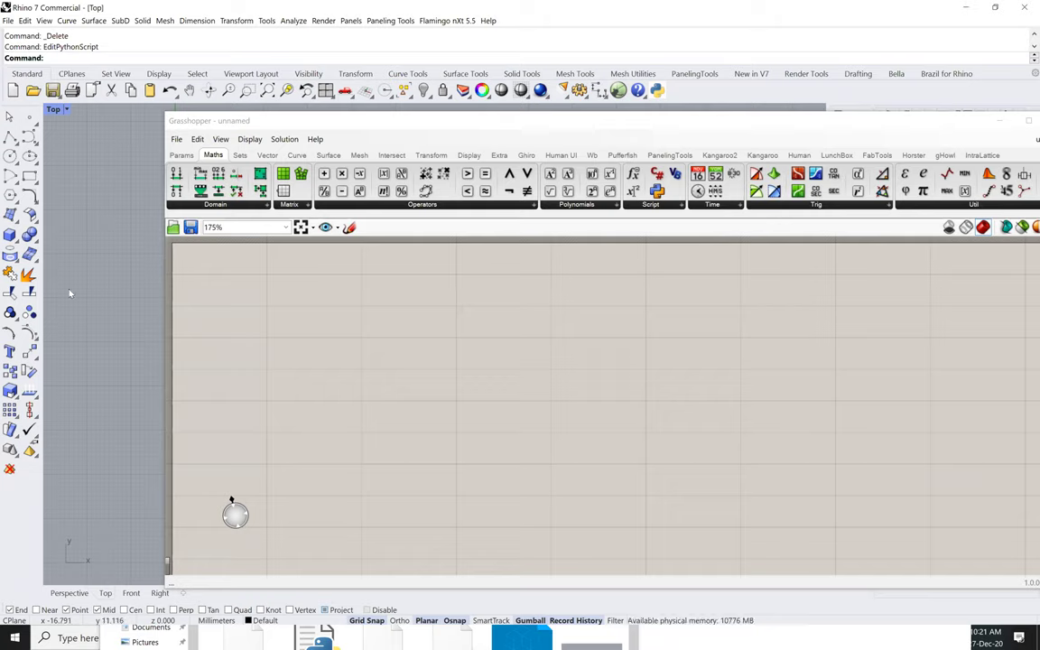
pyautogui.click(10, 258)
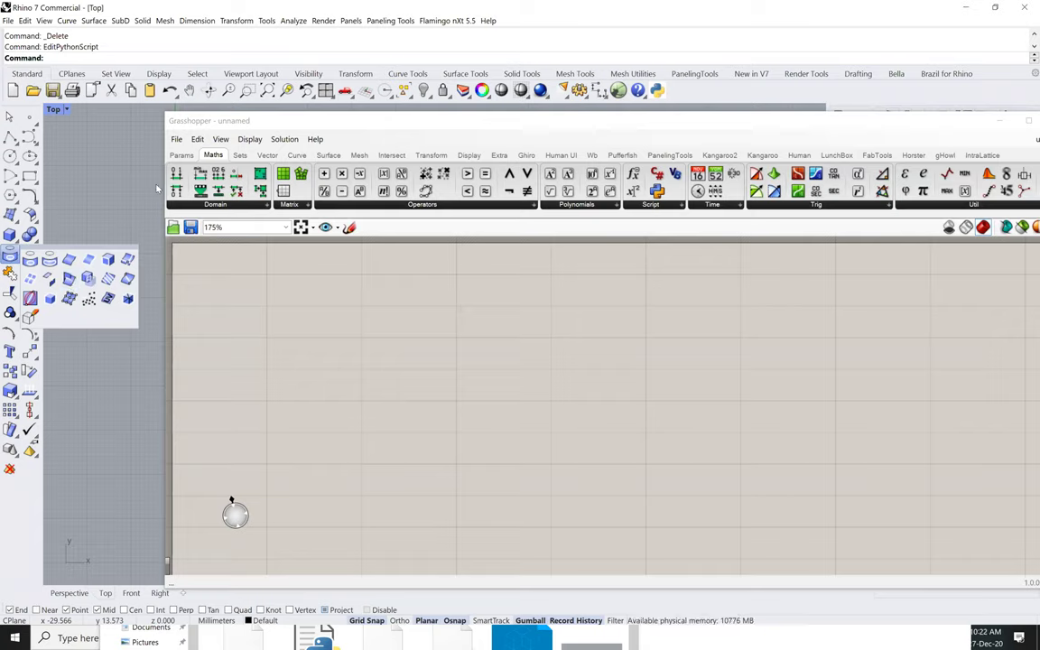
pyautogui.click(390, 156)
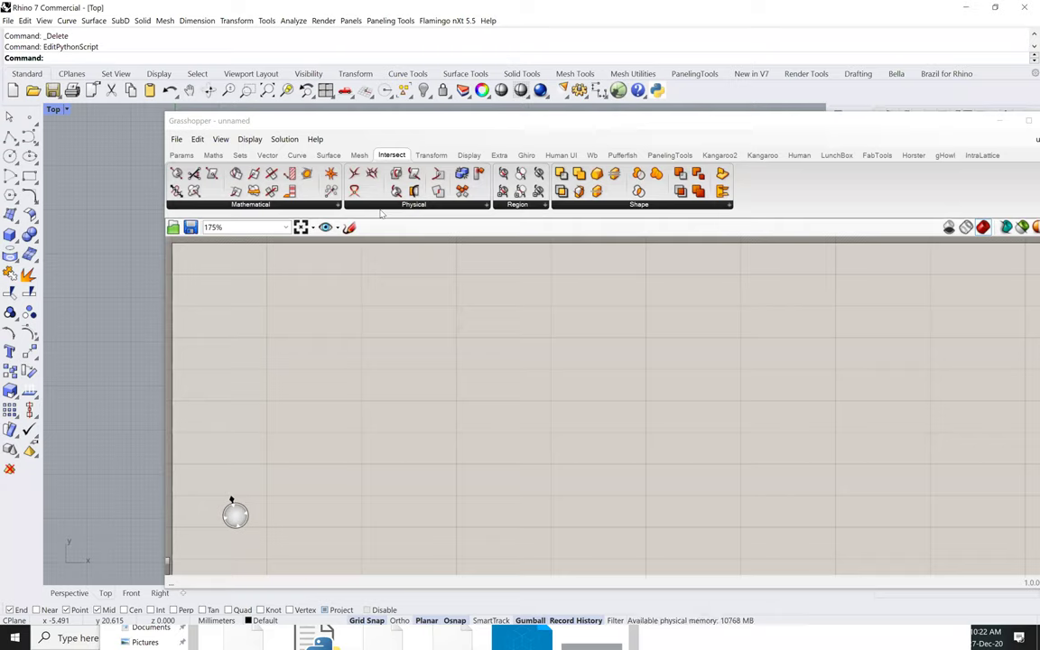
pyautogui.click(241, 156)
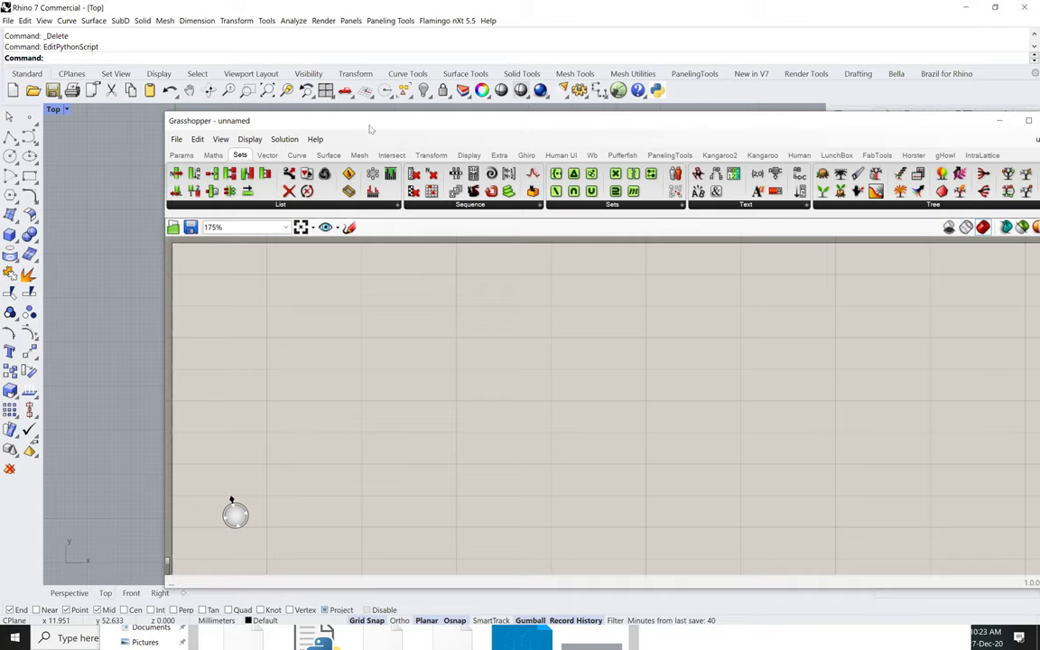
# Move the Grasshopper window aside so that the origin of Rhino's Top viewport is uncovered
pyautogui.moveTo(471, 115); pyautogui.dragTo(639, 321)
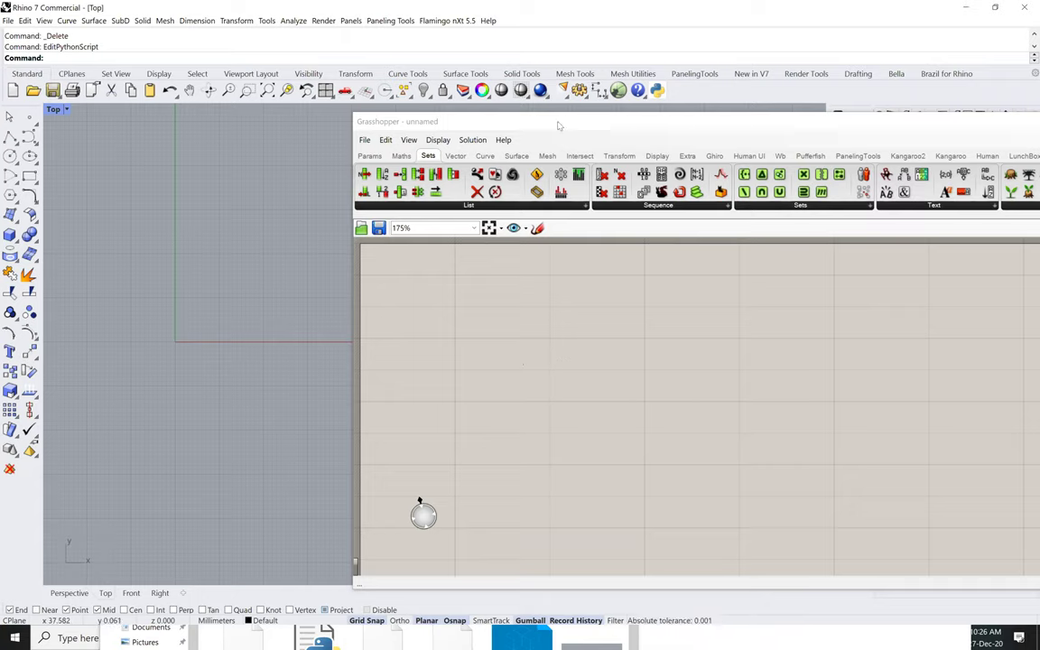
pyautogui.moveTo(558, 126); pyautogui.dragTo(578, 120)
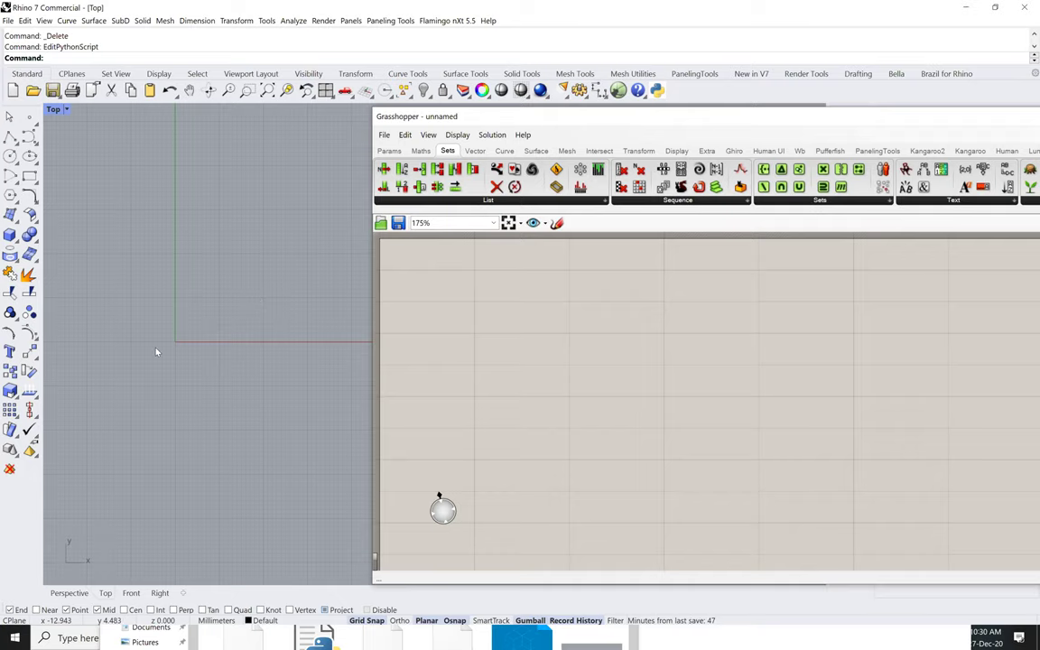
pyautogui.scroll(2, 170, 351)
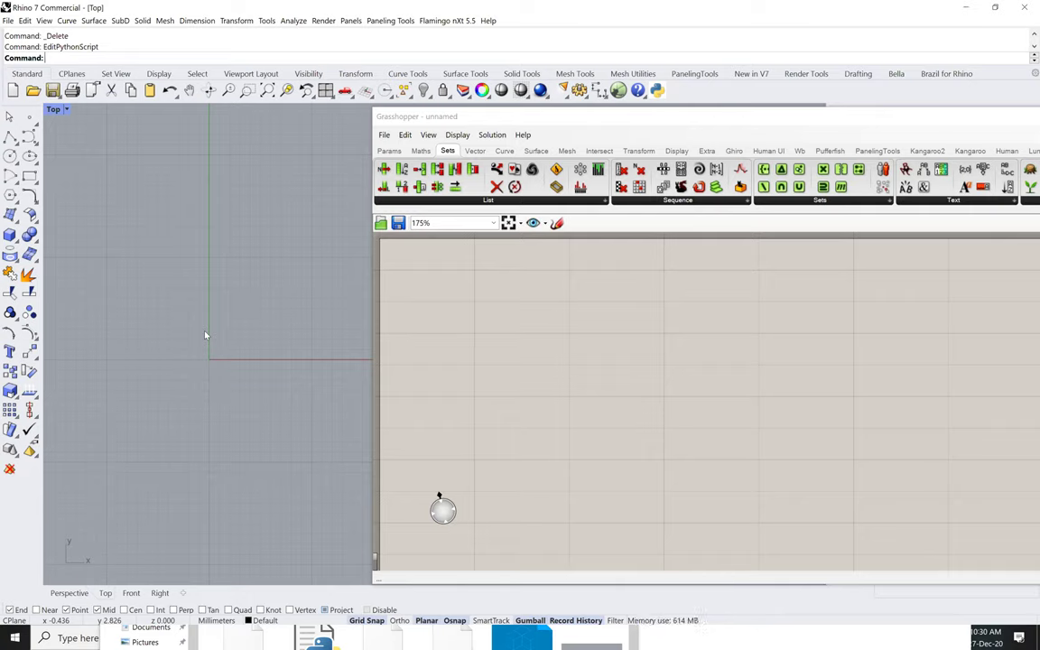
# Place a Circle component, defined by base plane and radius, on the empty Grasshopper canvas
pyautogui.click(504, 152)
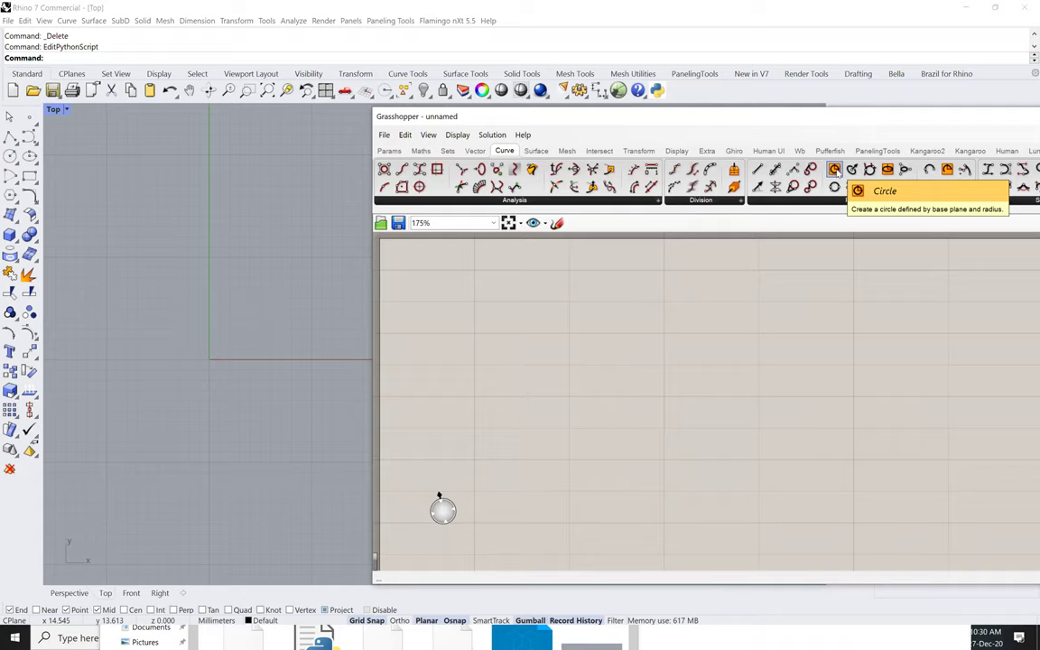
pyautogui.click(458, 137)
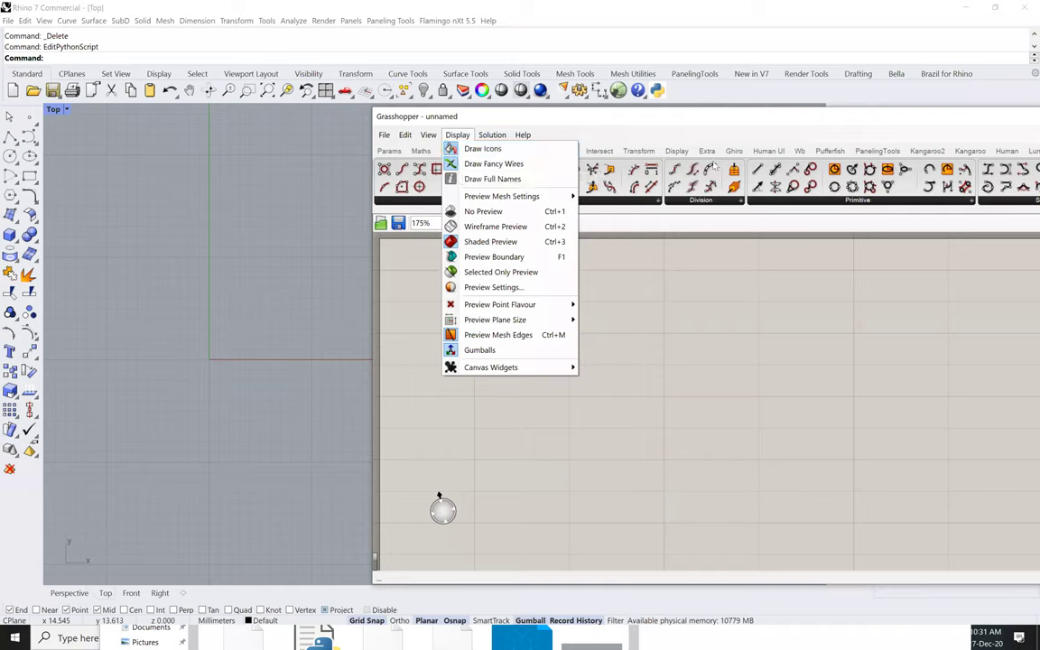
pyautogui.press('Escape')
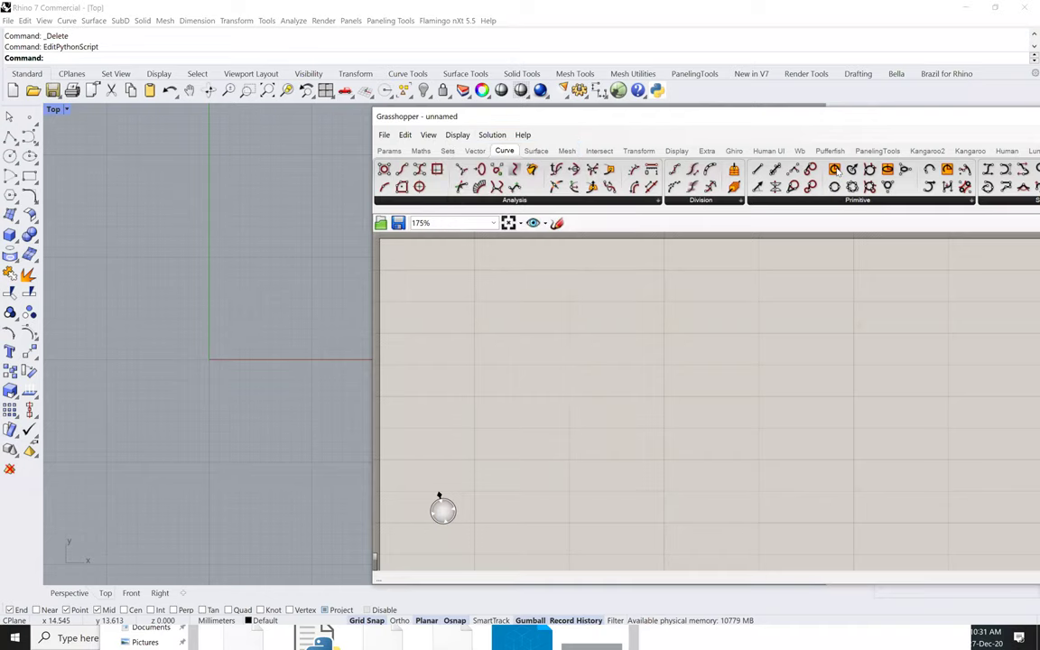
pyautogui.click(507, 303)
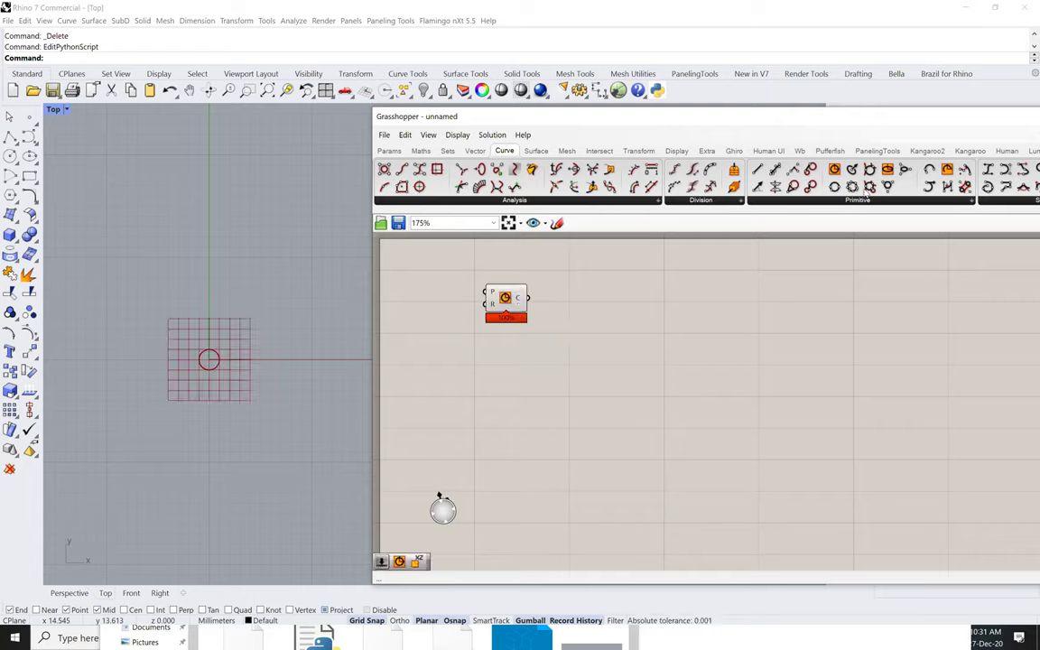
# Hide the profiler readout beneath the Circle component
pyautogui.click(810, 187)
pyautogui.moveTo(539, 341); pyautogui.dragTo(546, 349, button='right')
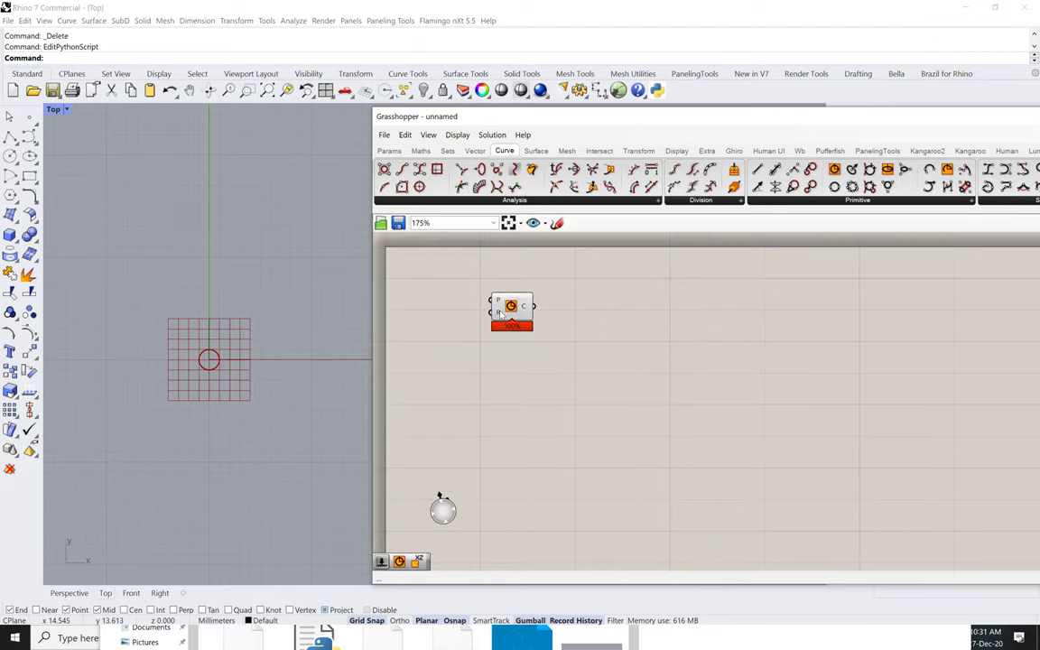
pyautogui.scroll(4, 499, 313)
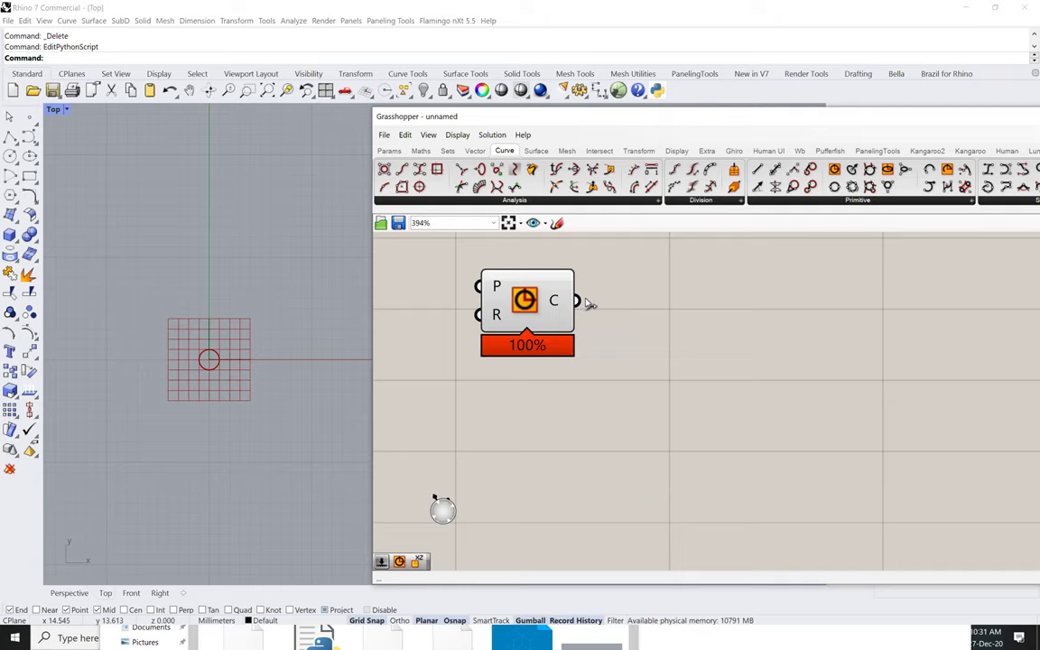
pyautogui.rightClick(533, 347)
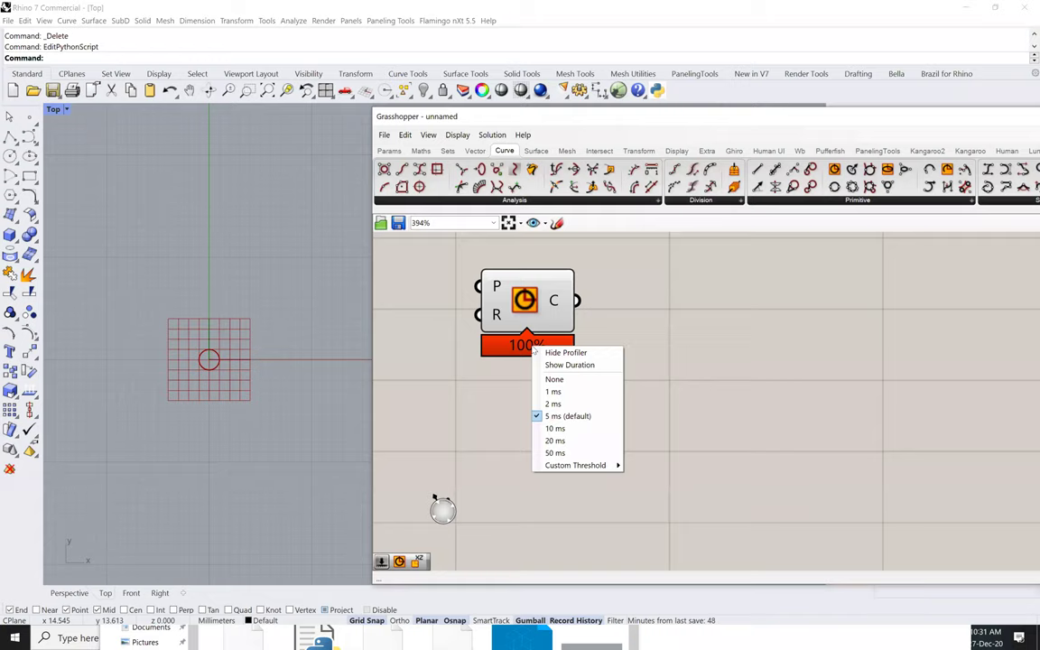
pyautogui.click(552, 353)
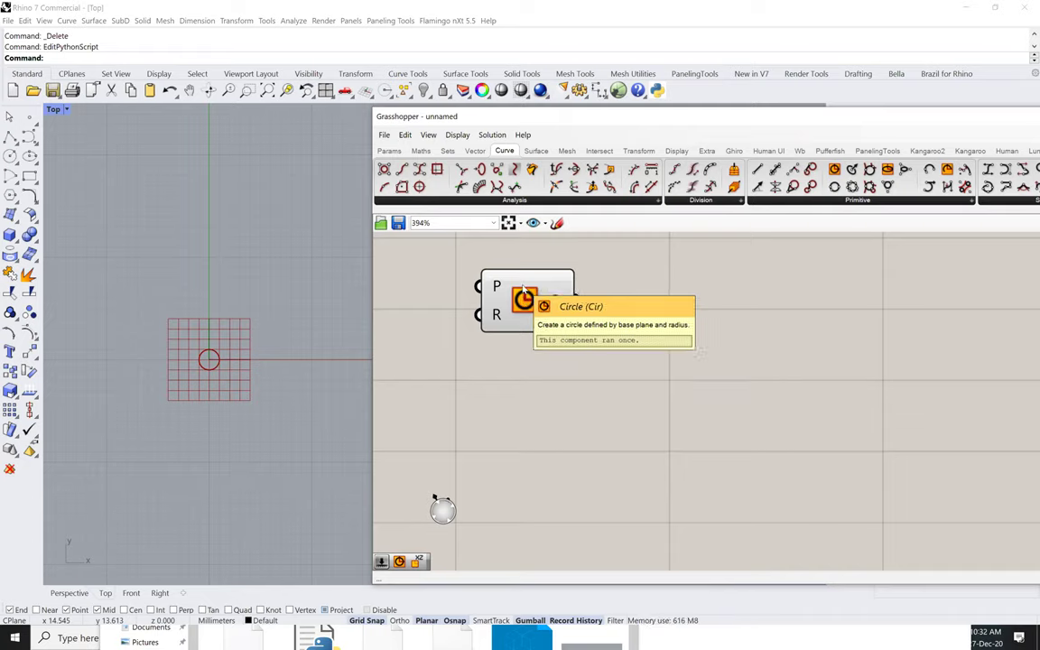
# Reposition the Circle component on the canvas and compare its selected and unselected preview in the Top viewport
pyautogui.moveTo(523, 289); pyautogui.dragTo(537, 305)
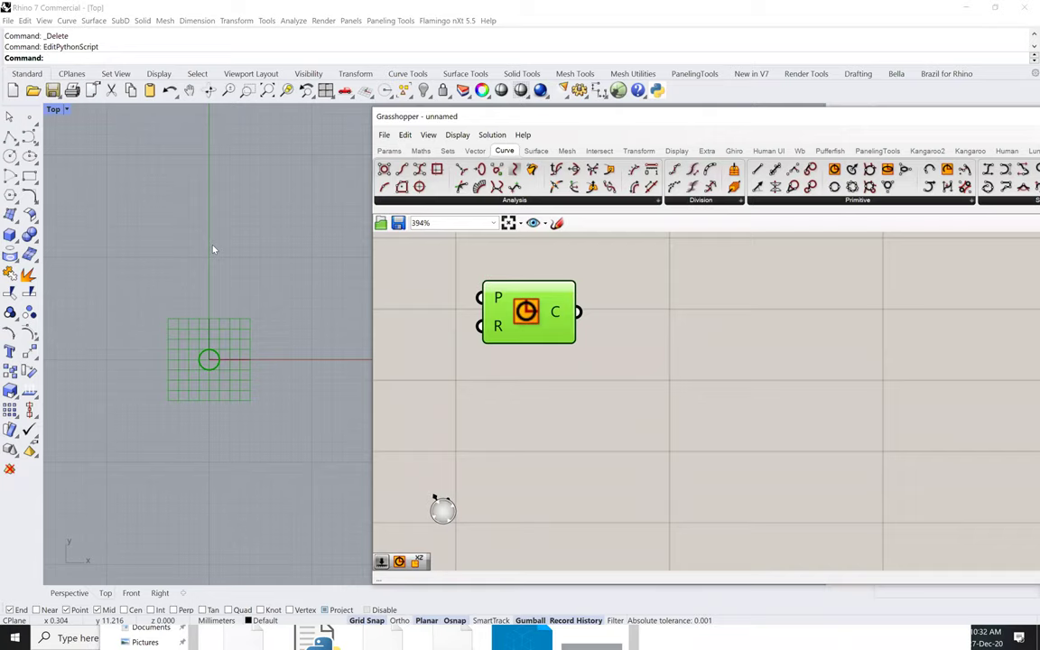
pyautogui.click(557, 426)
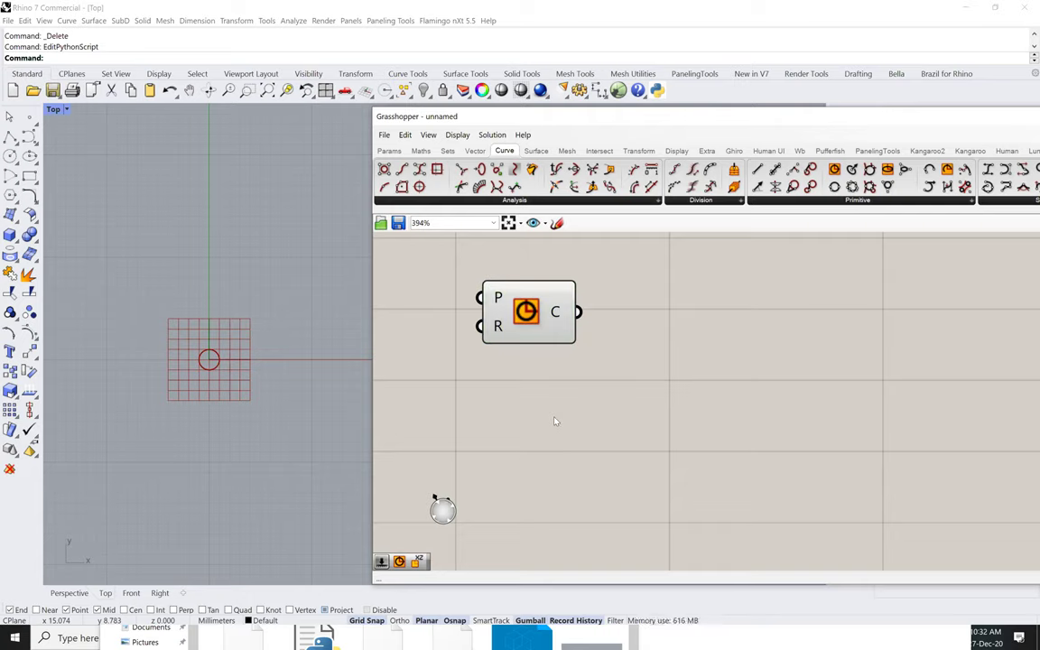
pyautogui.moveTo(499, 305)
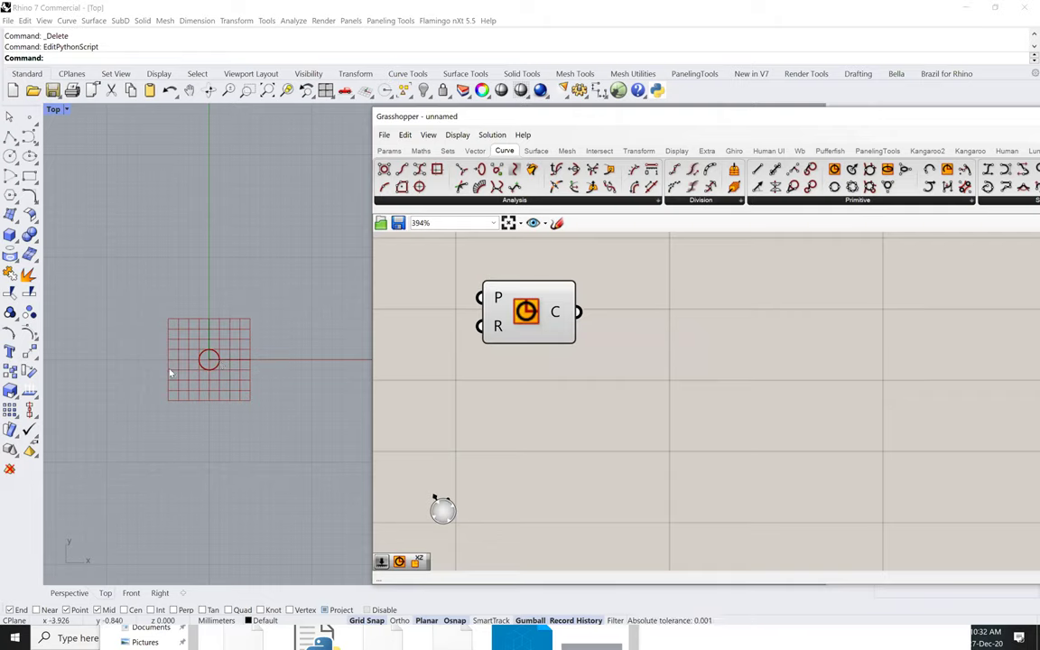
pyautogui.click(210, 356)
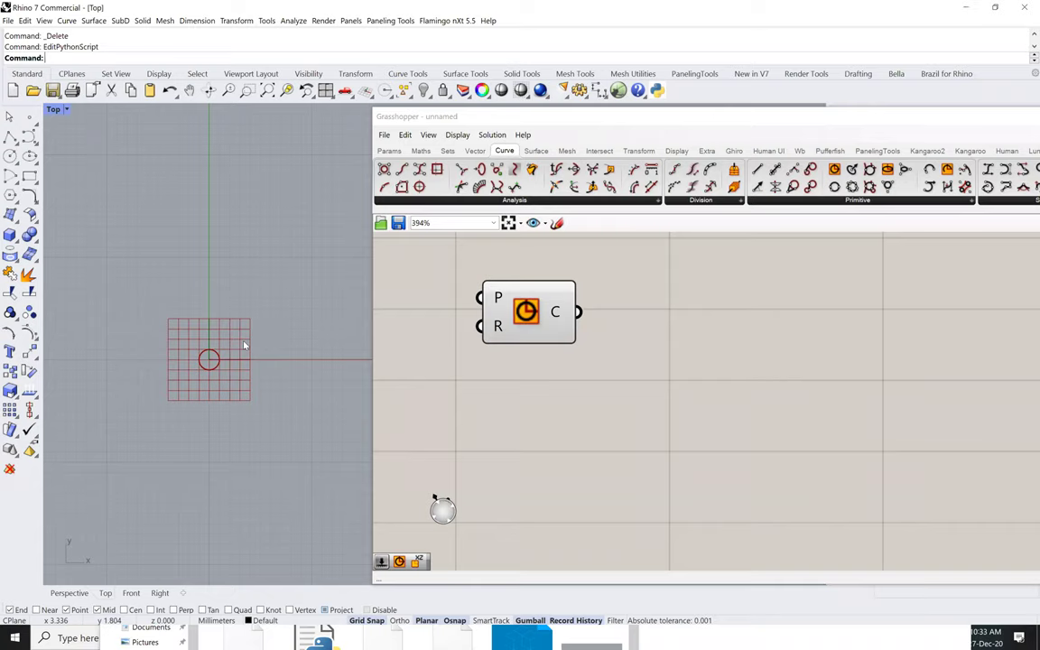
pyautogui.moveTo(526, 309); pyautogui.dragTo(546, 320)
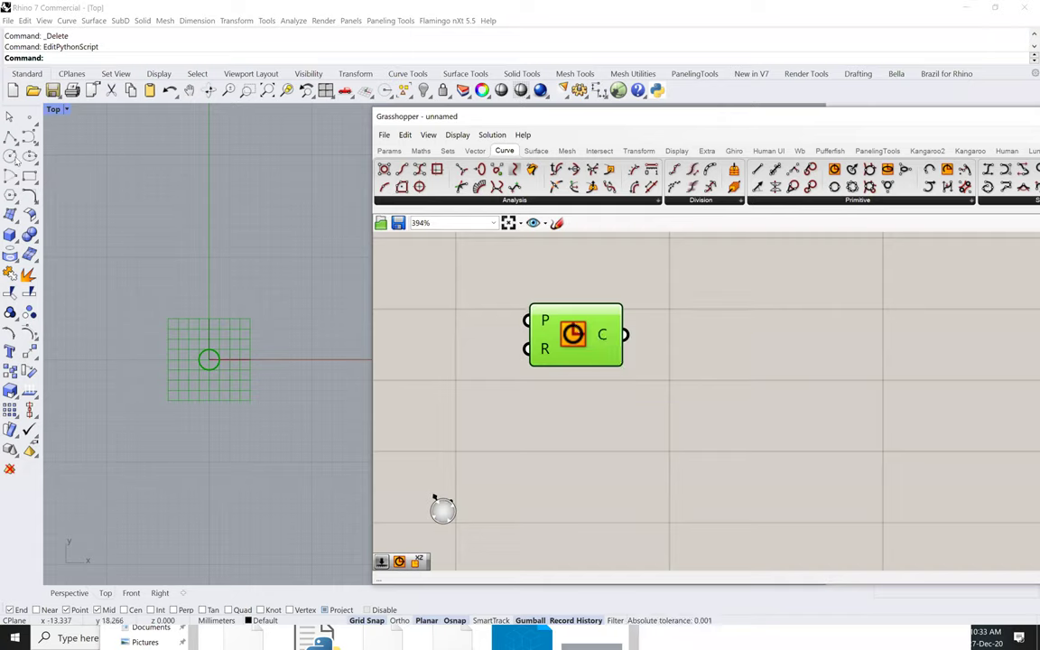
# Draw a Rhino circle of about 6 mm radius centred on the y axis above the origin, and delete it
pyautogui.click(9, 155)
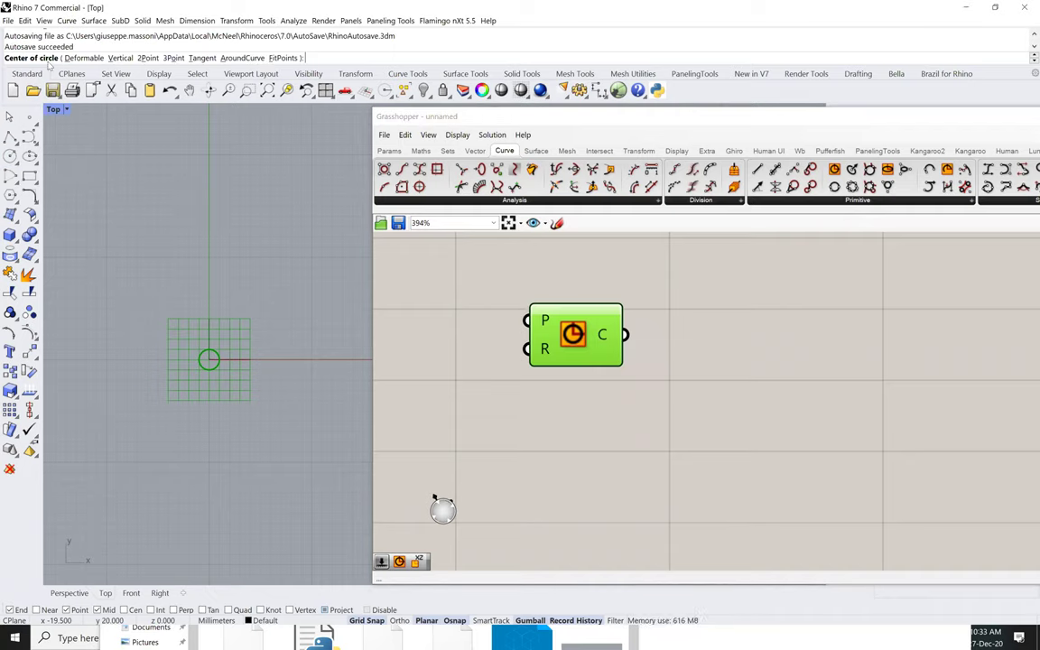
pyautogui.click(208, 217)
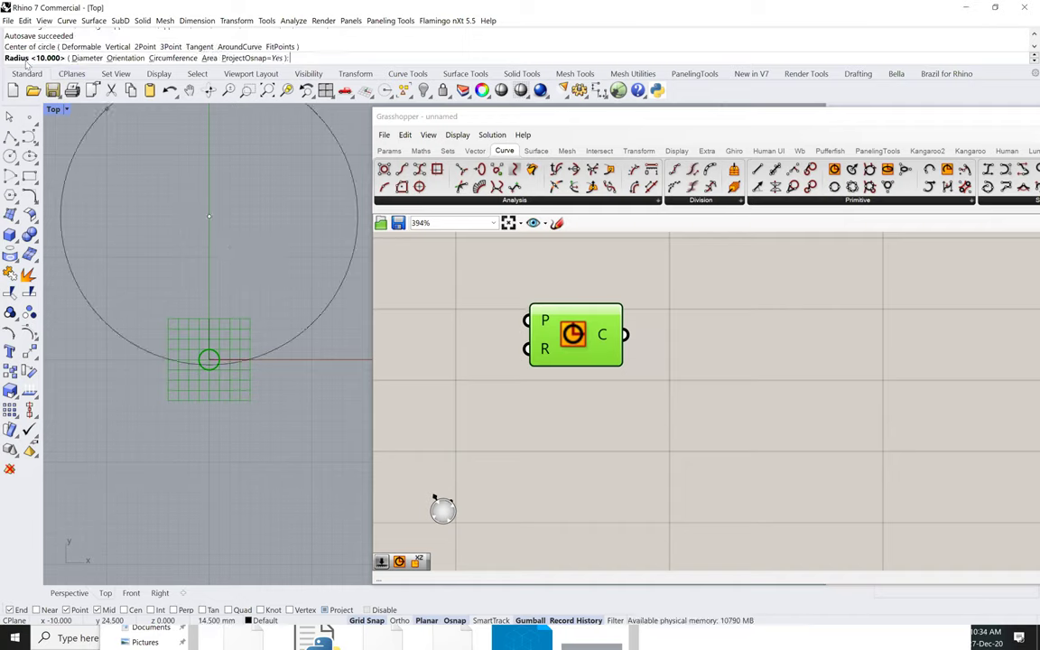
pyautogui.click(211, 157)
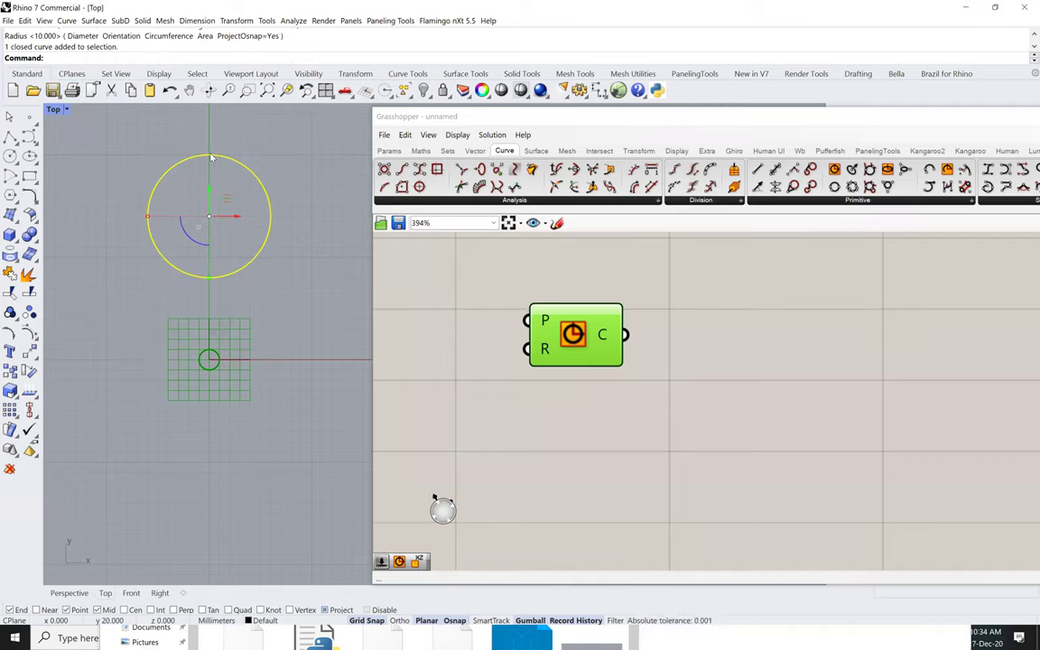
pyautogui.press('Delete')
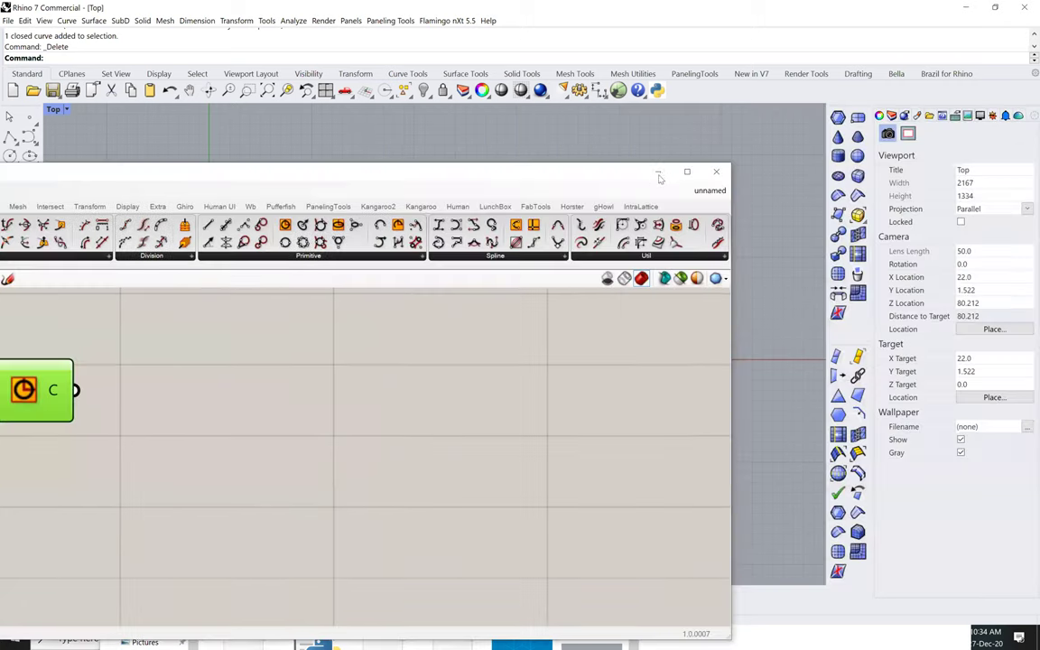
# Move the Grasshopper window and minimize it to uncover the Rhino viewport
pyautogui.moveTo(578, 116); pyautogui.dragTo(29, 171)
pyautogui.click(659, 172)
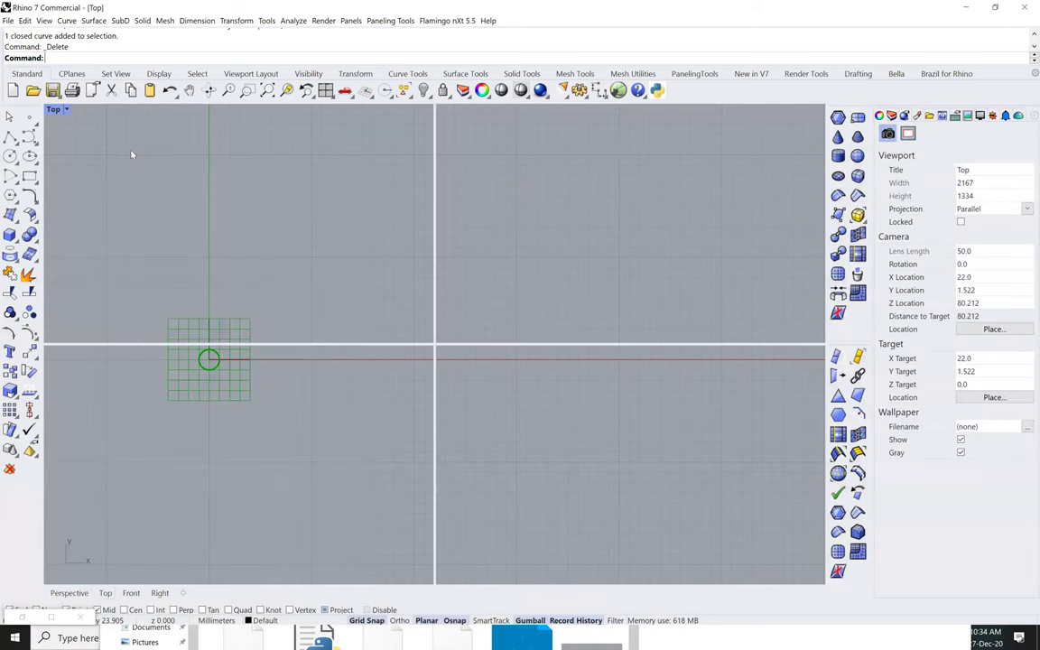
# Start Rhino's Circle command, then restore the Grasshopper window and place it beside a maximized Top viewport
pyautogui.hotkey('ctrl', 'm')
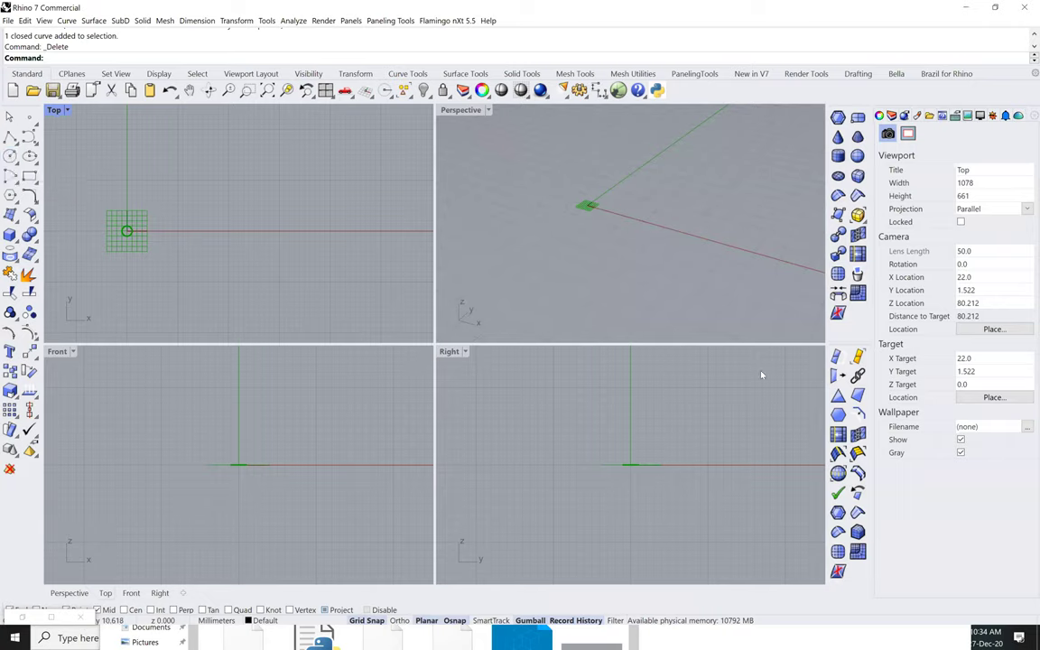
pyautogui.click(11, 154)
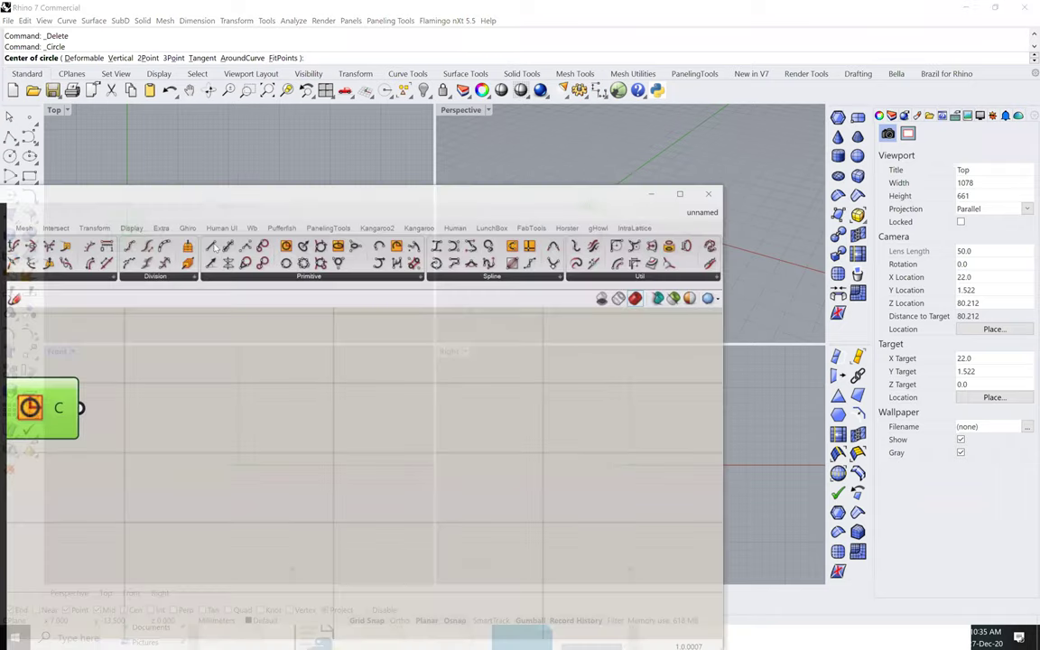
pyautogui.click(21, 619)
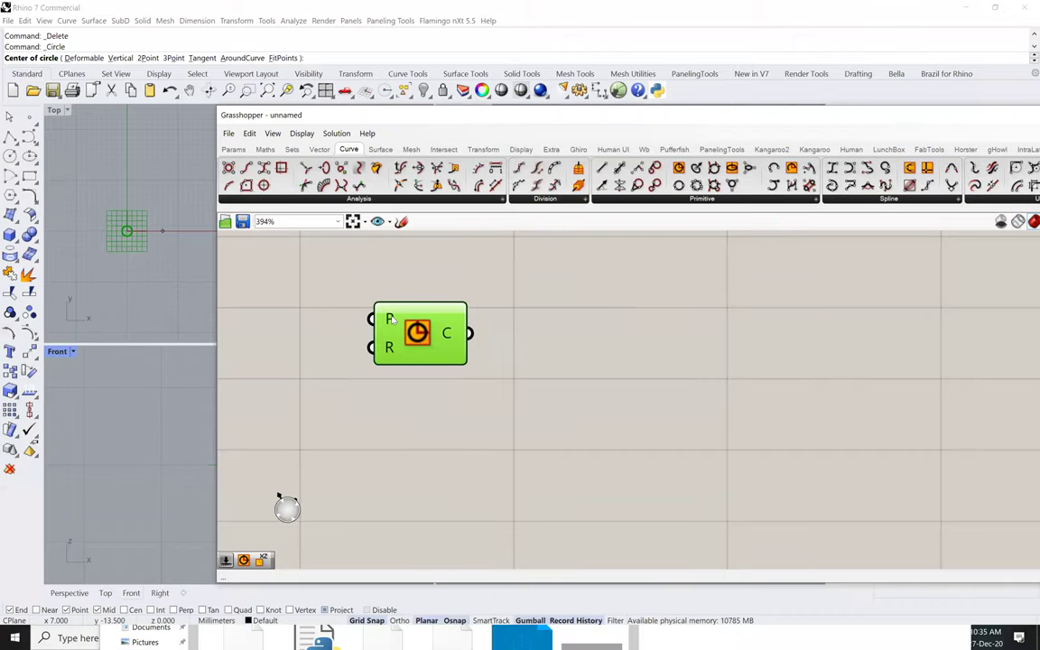
pyautogui.moveTo(391, 319)
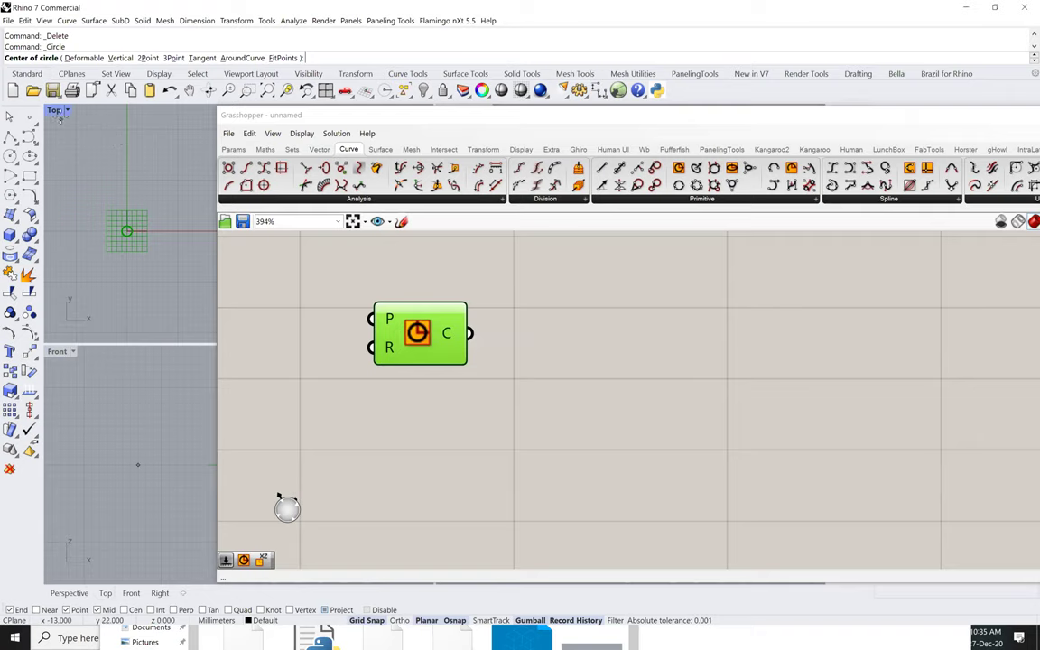
pyautogui.doubleClick(55, 110)
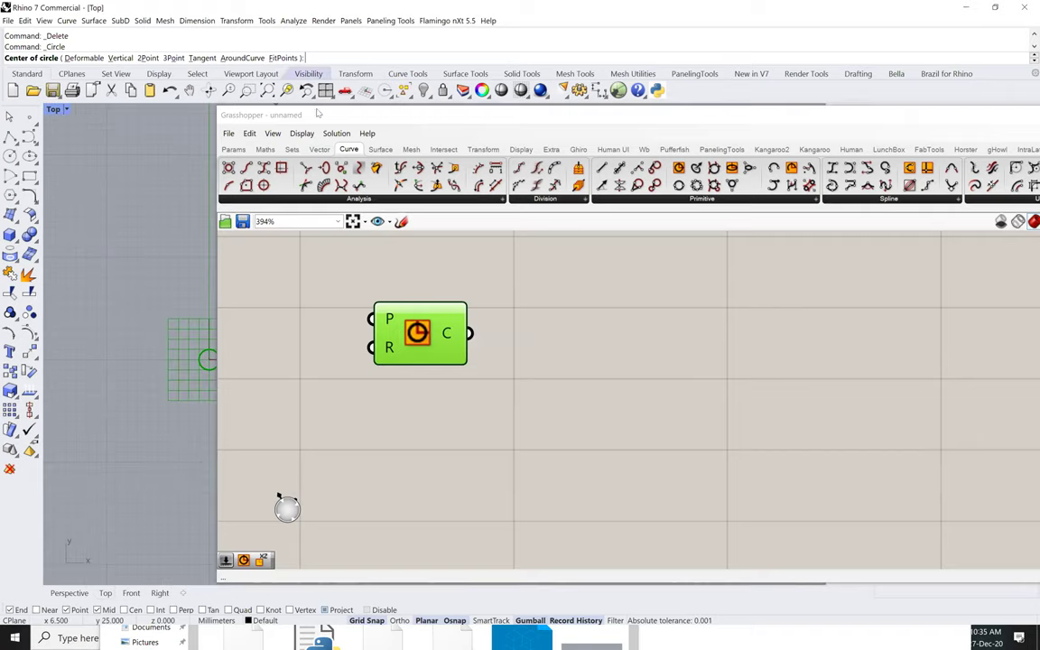
pyautogui.moveTo(466, 125); pyautogui.dragTo(615, 136)
# Set the Grasshopper Circle component's radius input to 2 and cancel the pending Rhino Circle command
pyautogui.moveTo(534, 364)
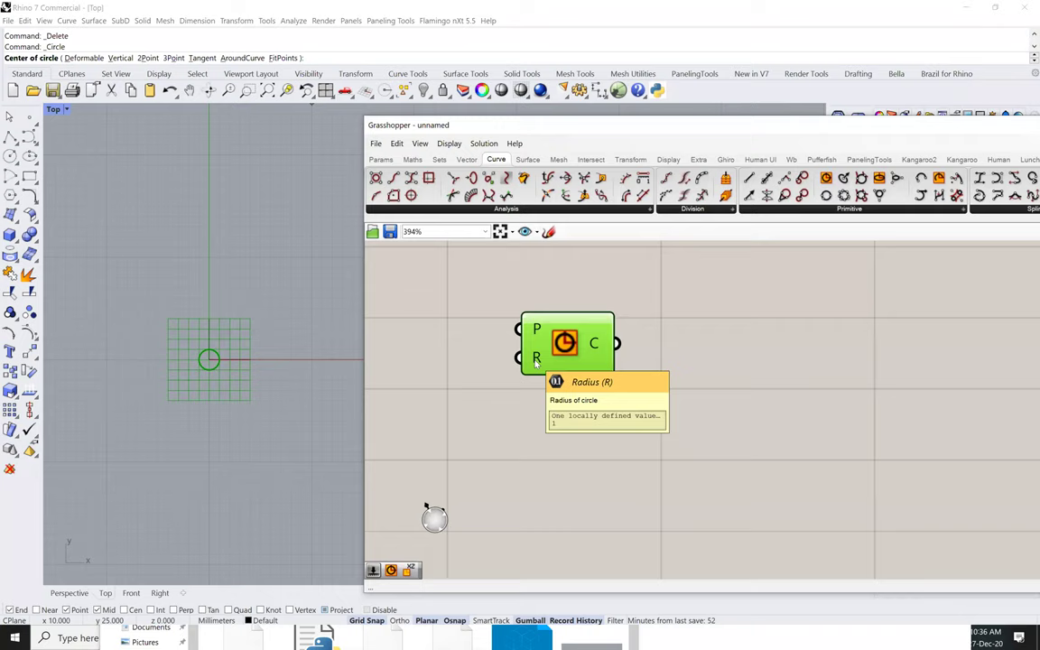
pyautogui.rightClick(538, 359)
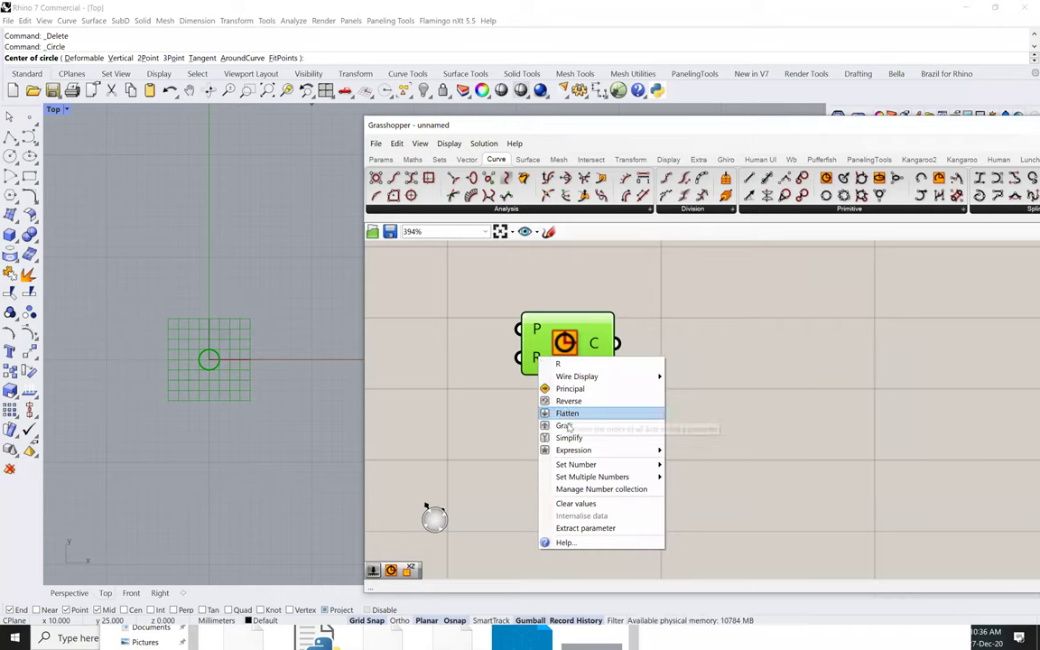
pyautogui.moveTo(583, 468)
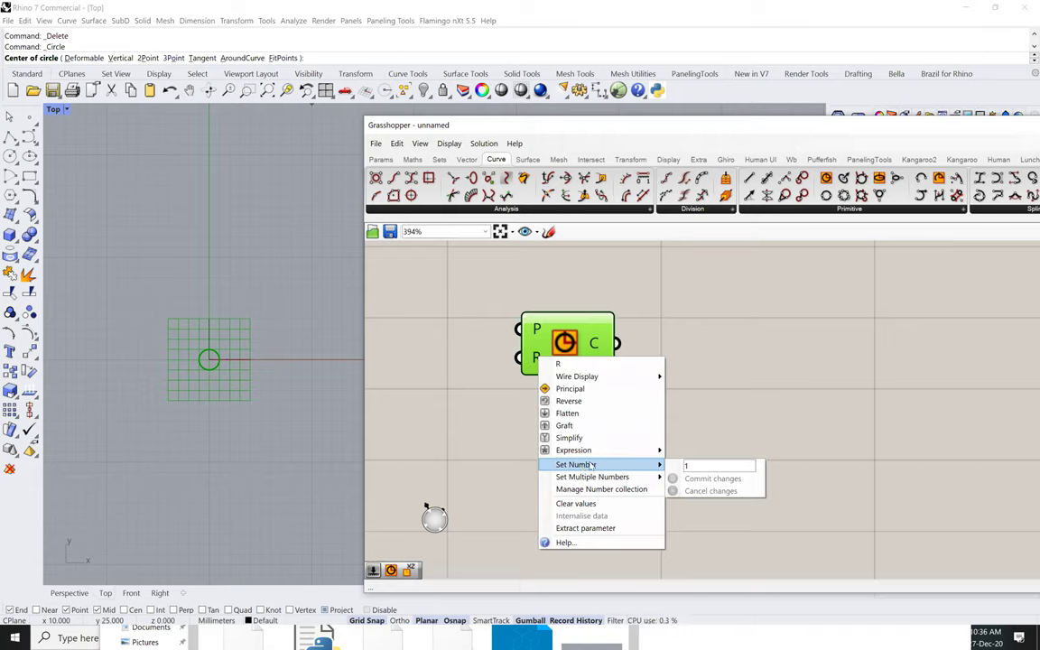
pyautogui.doubleClick(688, 467)
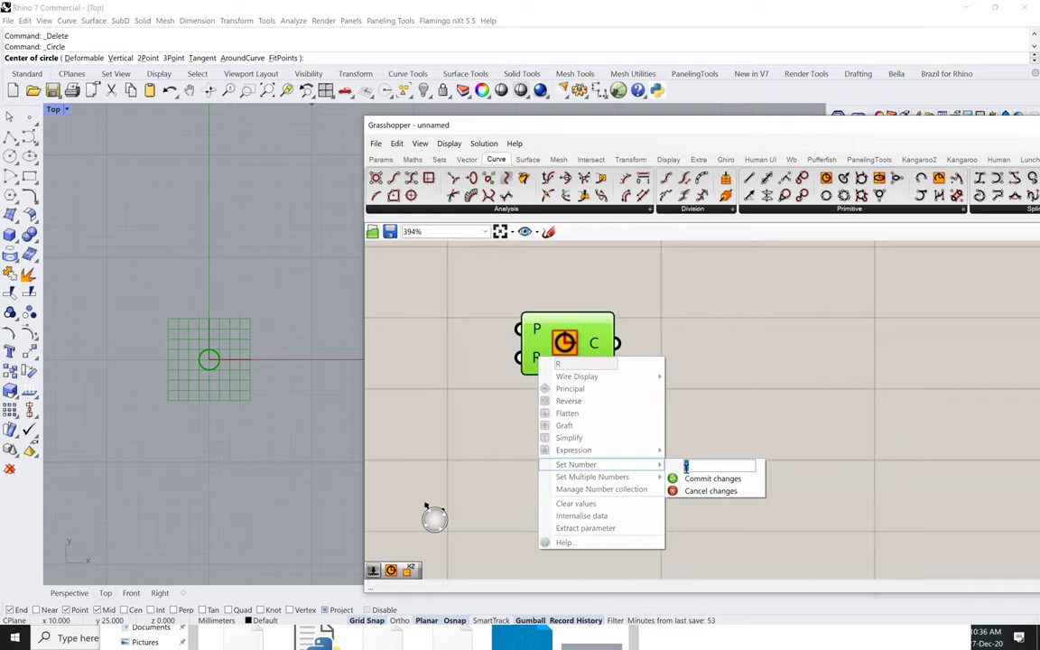
pyautogui.write('2')
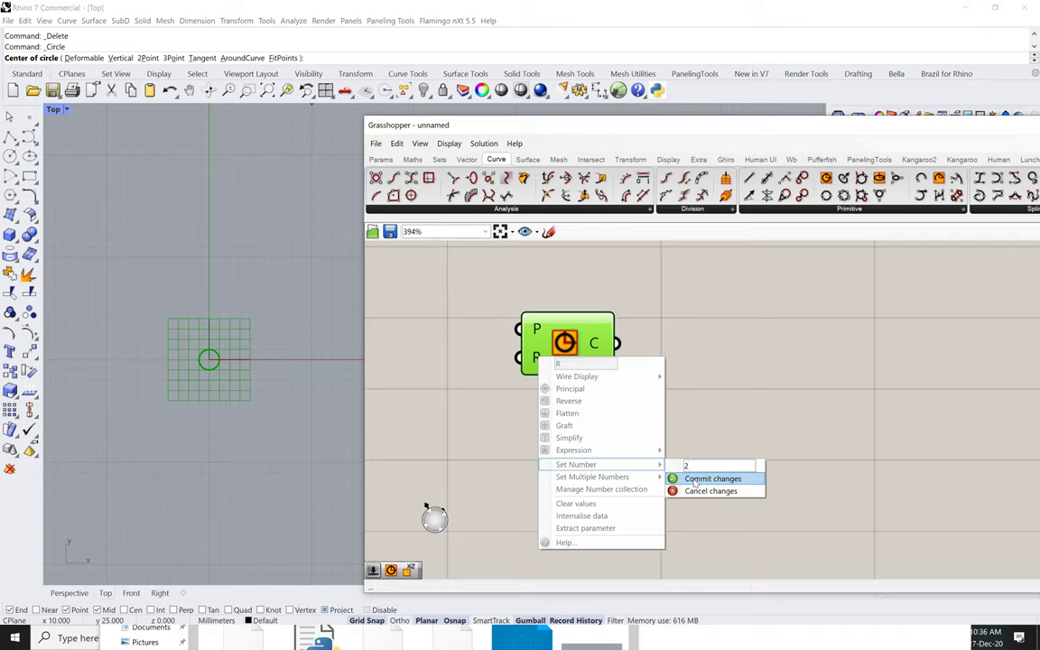
pyautogui.click(694, 480)
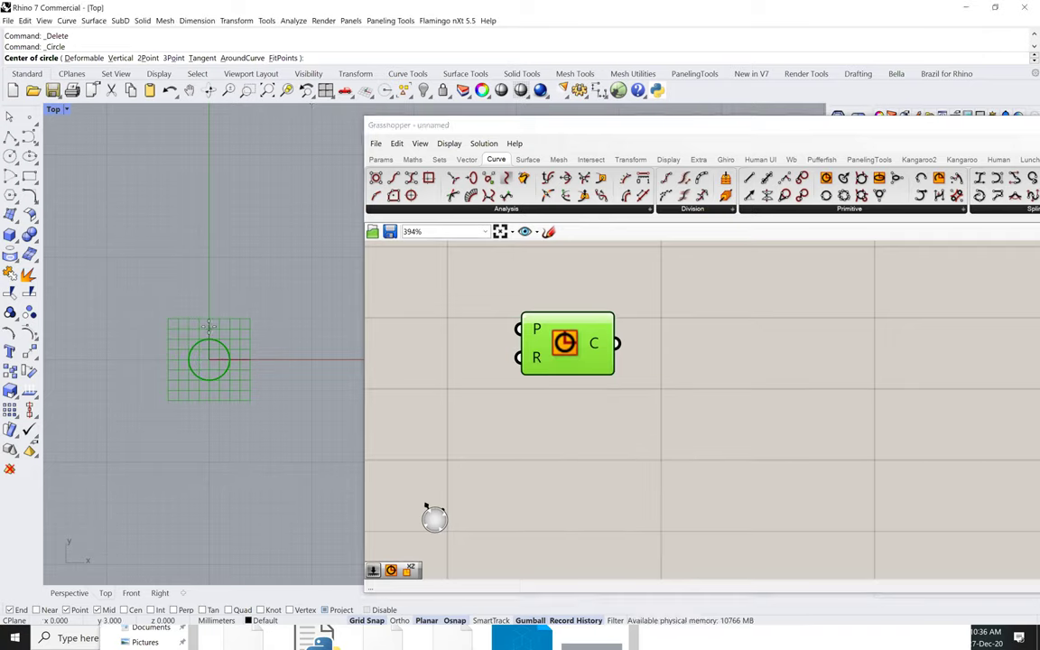
pyautogui.press('Escape')
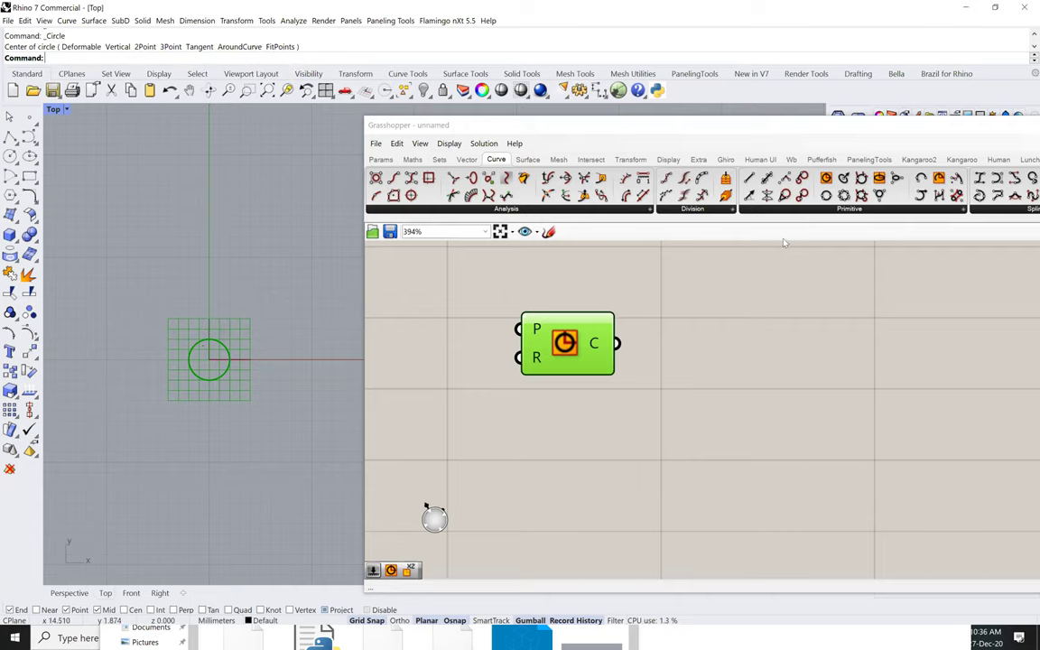
# Add a second Circle component to the canvas and position it just below the first one
pyautogui.moveTo(827, 178); pyautogui.dragTo(586, 453)
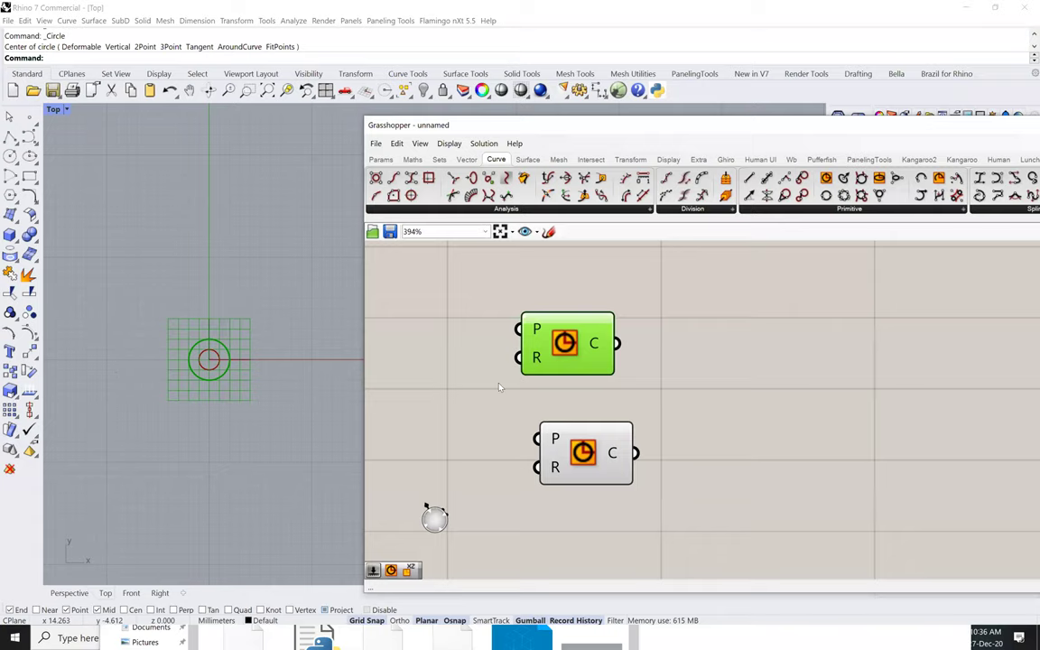
pyautogui.moveTo(596, 403); pyautogui.dragTo(642, 355, button='right')
pyautogui.click(612, 405)
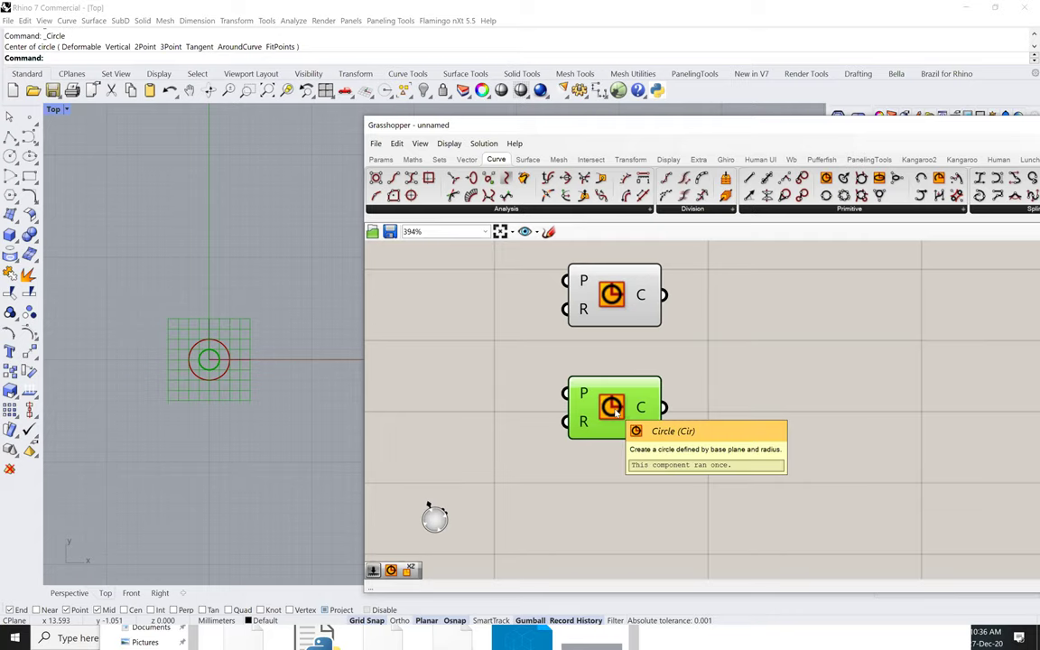
pyautogui.moveTo(611, 408); pyautogui.dragTo(623, 391)
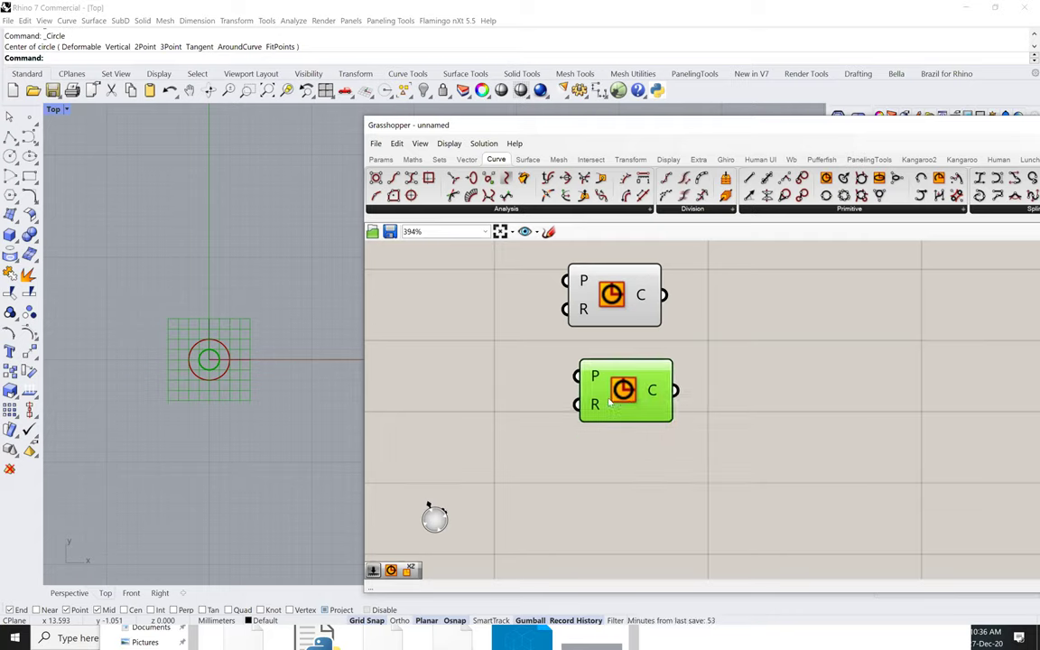
pyautogui.rightClick(595, 404)
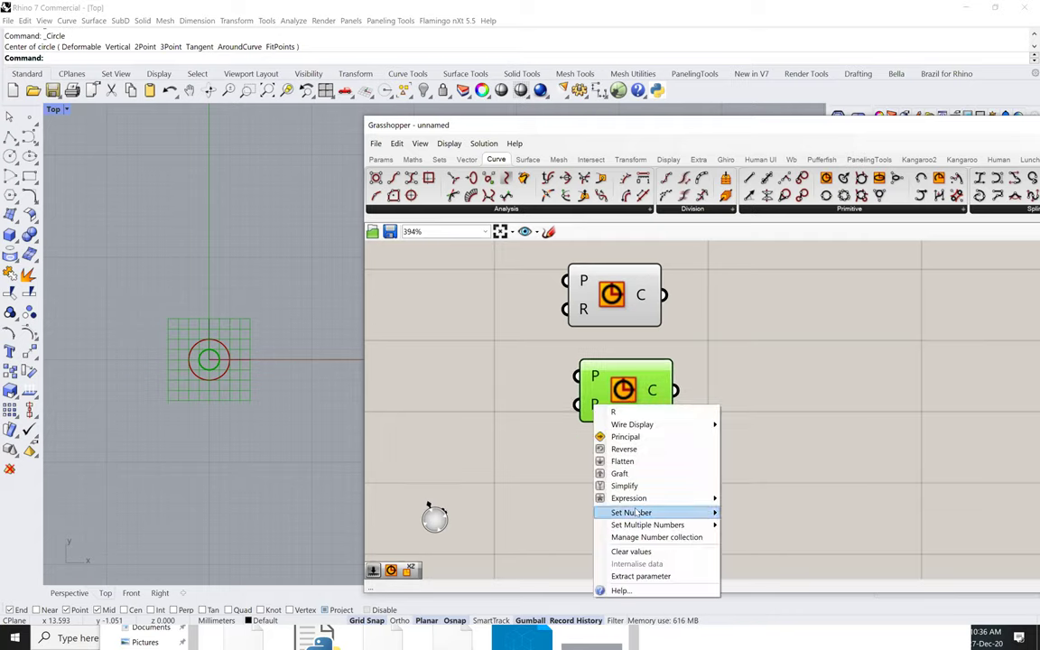
pyautogui.click(698, 337)
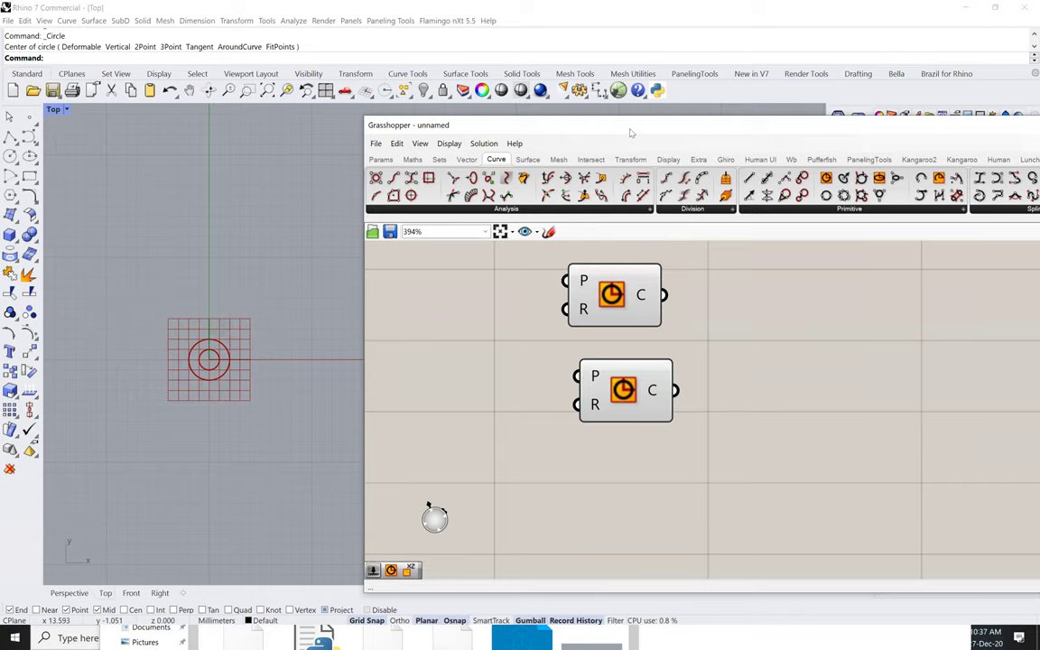
# Shift the Grasshopper window slightly and line up the two Circle components one above the other, leaving space before their inputs
pyautogui.moveTo(506, 125); pyautogui.dragTo(442, 119)
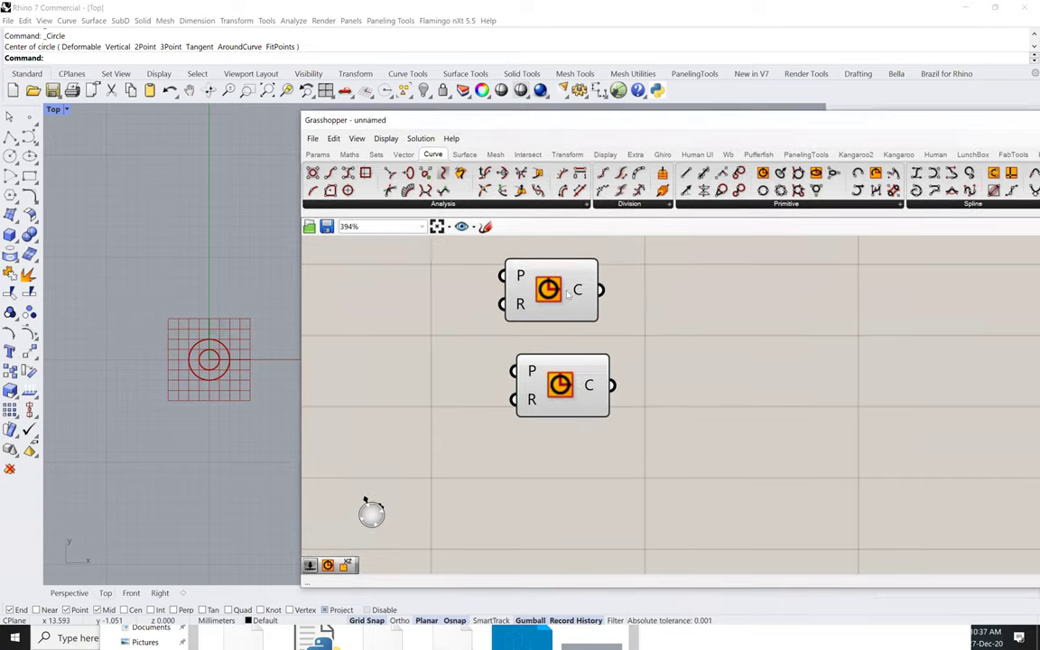
pyautogui.moveTo(545, 269); pyautogui.dragTo(600, 270)
pyautogui.moveTo(590, 384); pyautogui.dragTo(627, 379)
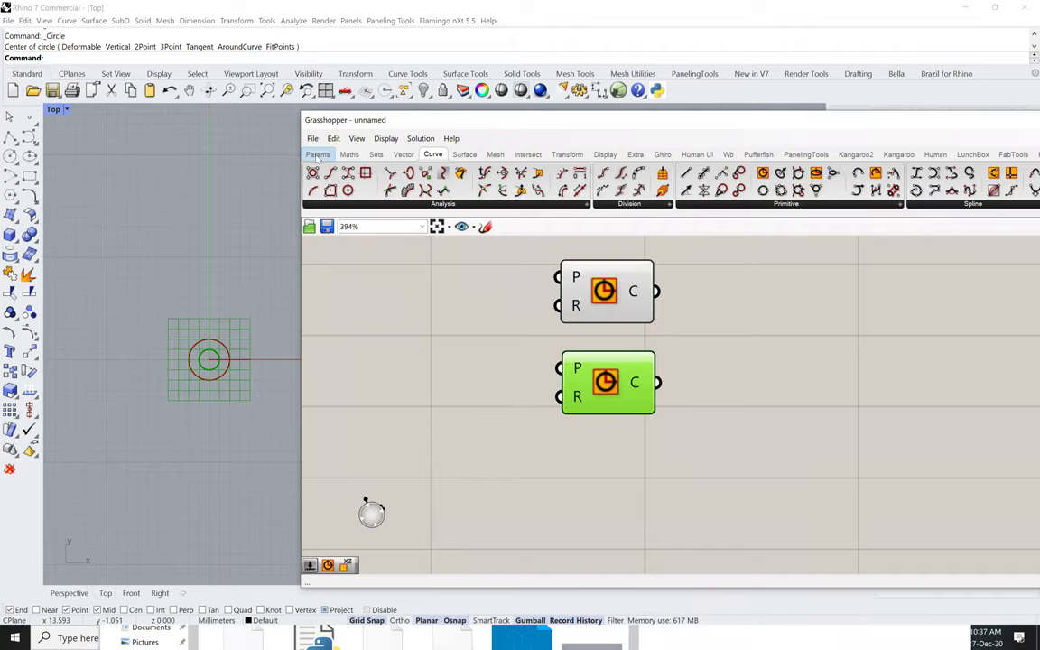
# Place a Number Slider on the canvas in front of the lower Circle component's inputs, moving that component aside to make room
pyautogui.click(317, 154)
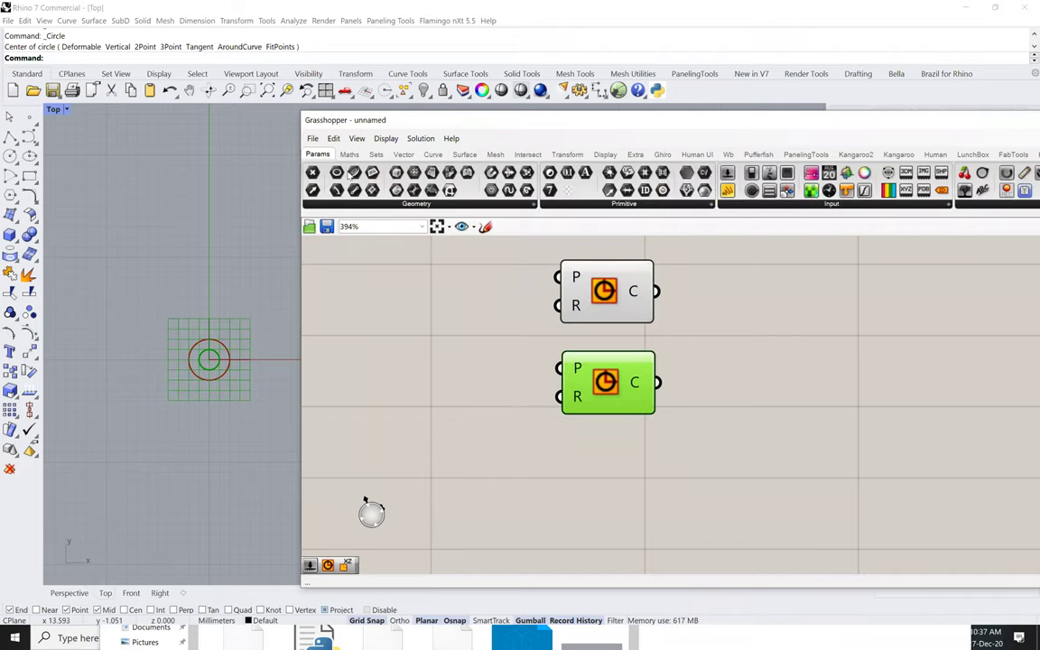
pyautogui.moveTo(349, 176)
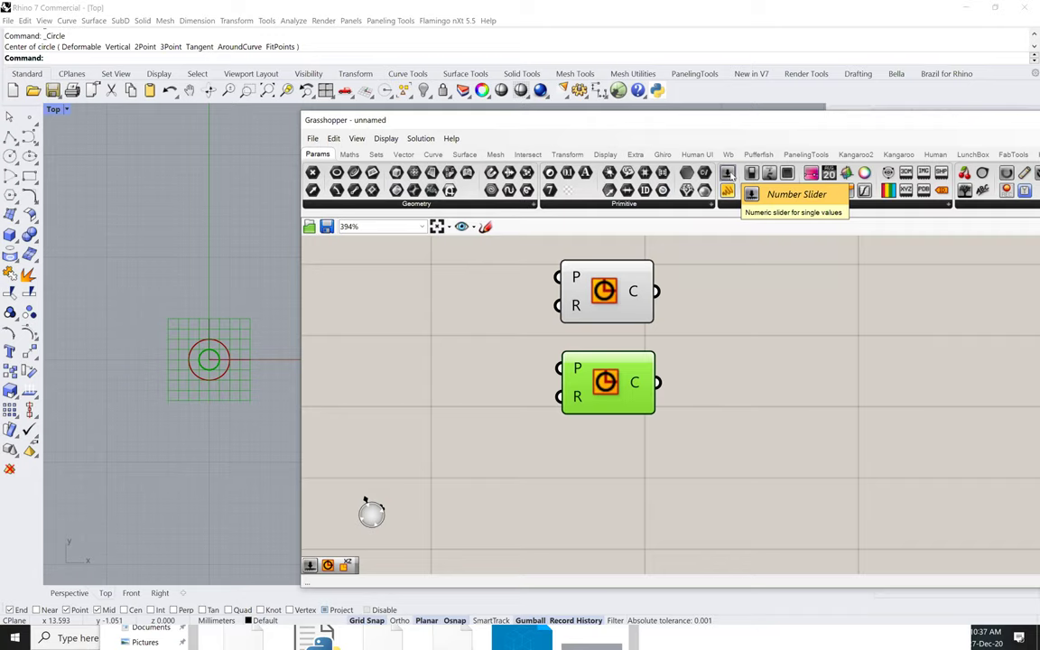
pyautogui.moveTo(728, 176); pyautogui.dragTo(396, 436)
pyautogui.moveTo(595, 398); pyautogui.dragTo(635, 403)
pyautogui.moveTo(384, 431)
pyautogui.mouseDown()
pyautogui.moveTo(430, 417)
pyautogui.moveTo(395, 416)
pyautogui.moveTo(522, 416)
pyautogui.moveTo(538, 435)
pyautogui.moveTo(384, 431)
pyautogui.mouseUp()
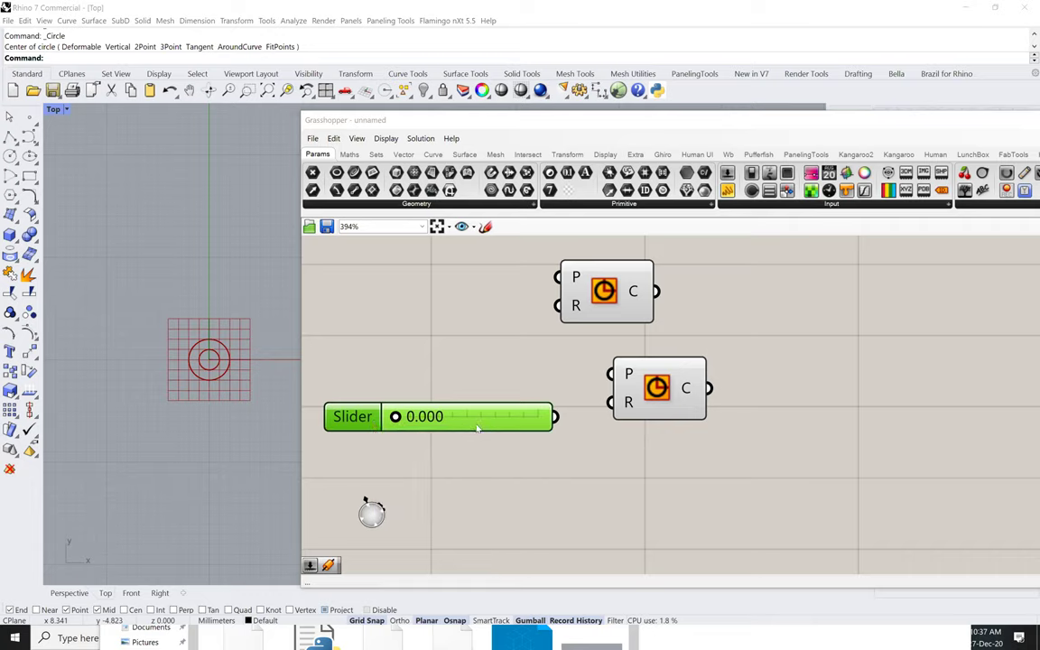
# Configure the number slider for integer values with a minimum of 10 and a maximum of 14
pyautogui.doubleClick(349, 417)
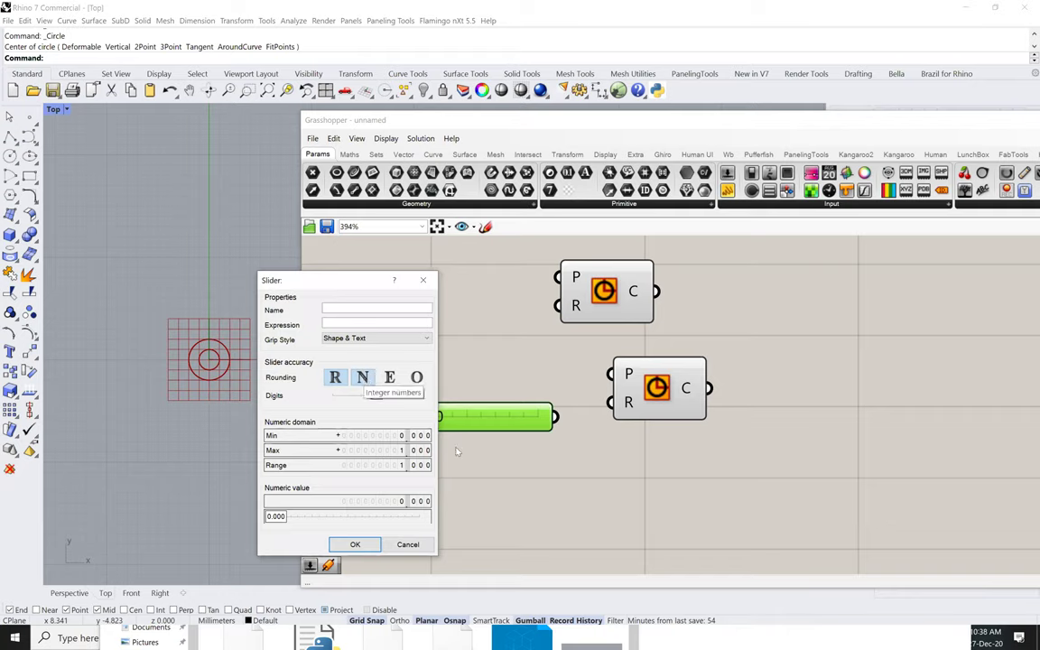
pyautogui.click(363, 379)
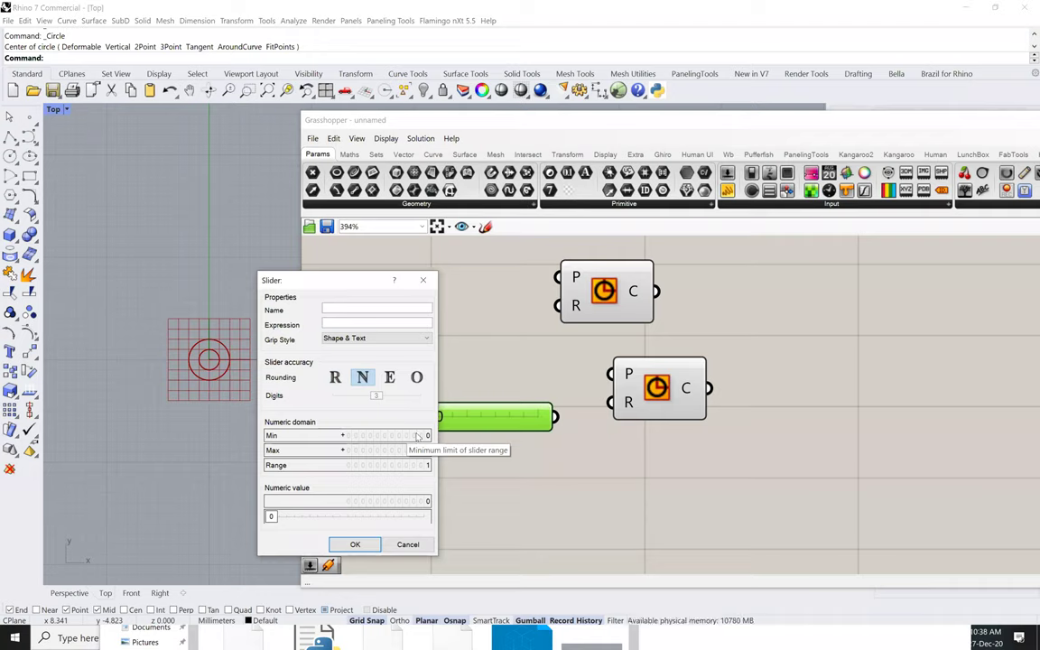
pyautogui.click(417, 435)
pyautogui.write('10')
pyautogui.press('Return')
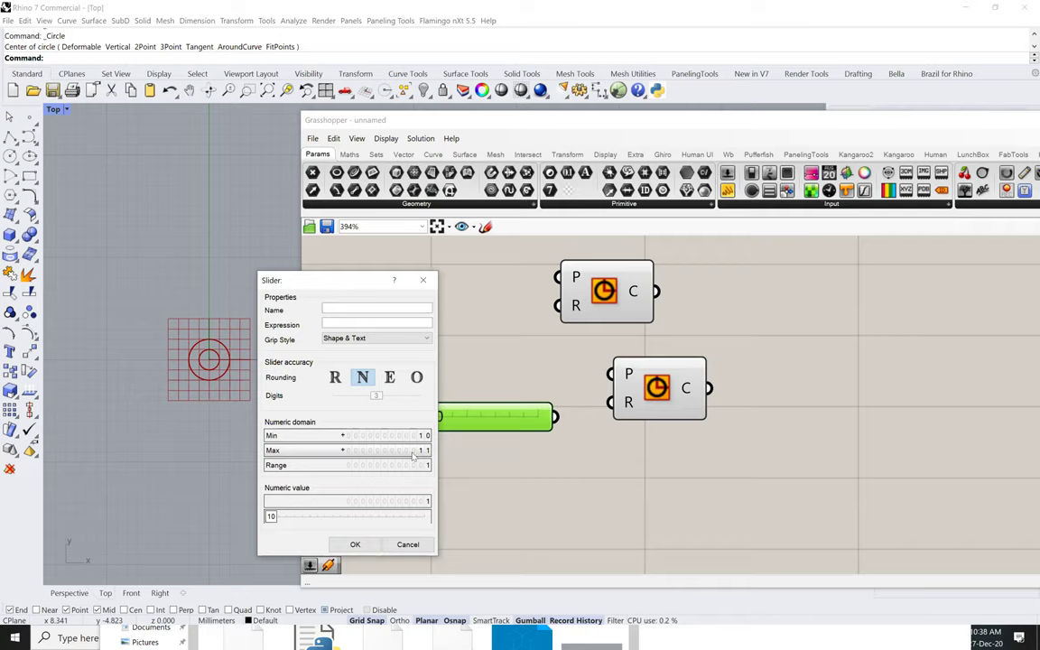
pyautogui.scroll(3, 426, 470)
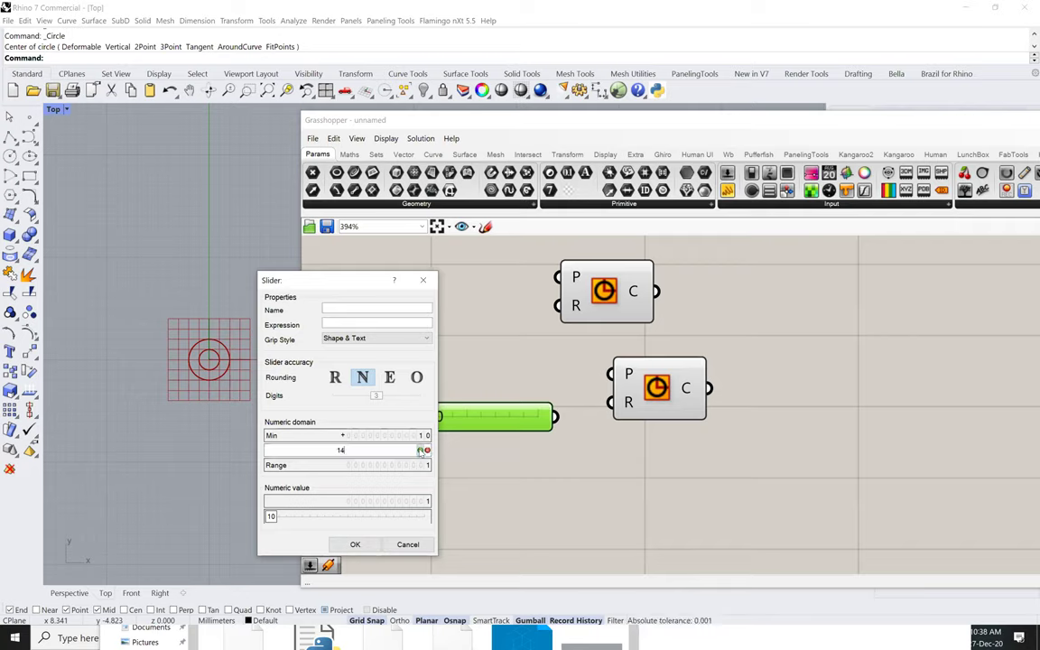
pyautogui.click(355, 545)
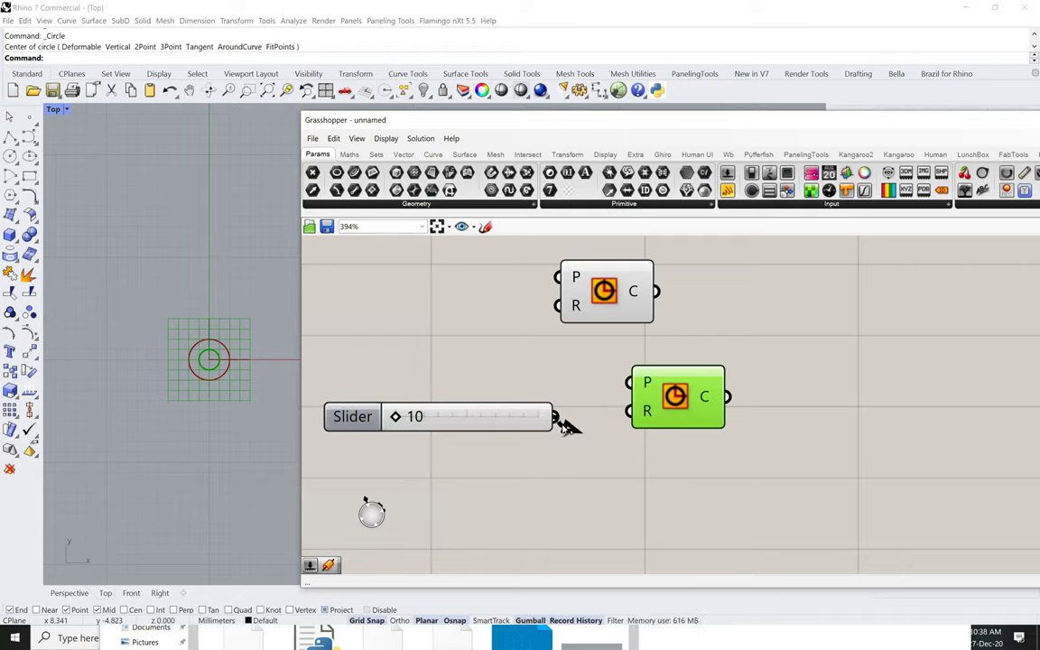
# Connect the number slider to the lower Circle component's radius input and set the slider to 11
pyautogui.moveTo(555, 417); pyautogui.dragTo(624, 417)
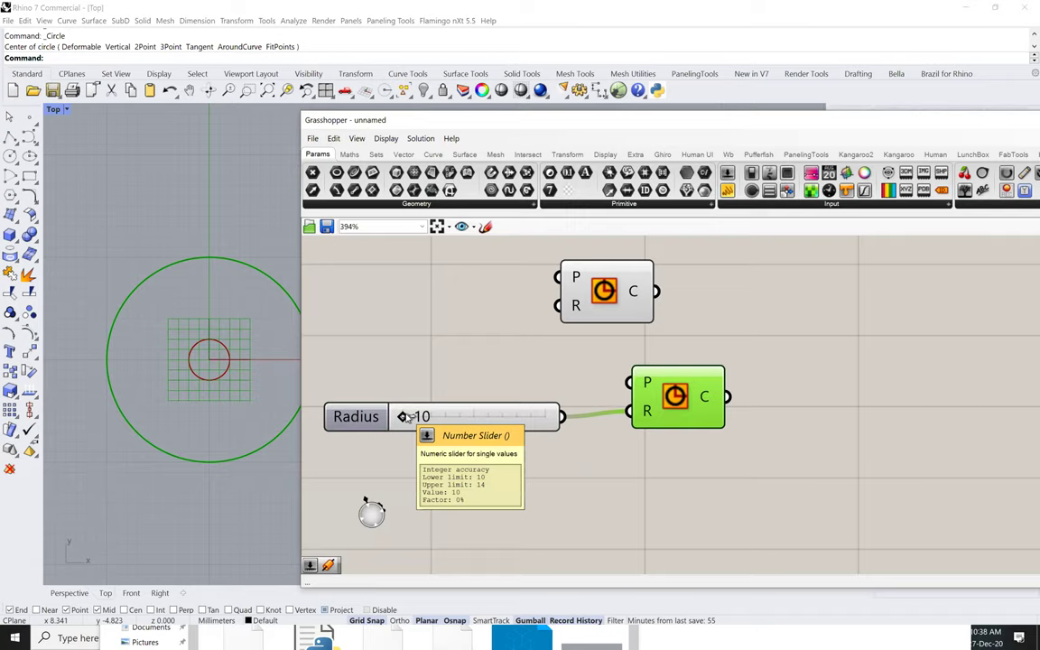
pyautogui.moveTo(408, 416); pyautogui.dragTo(442, 417)
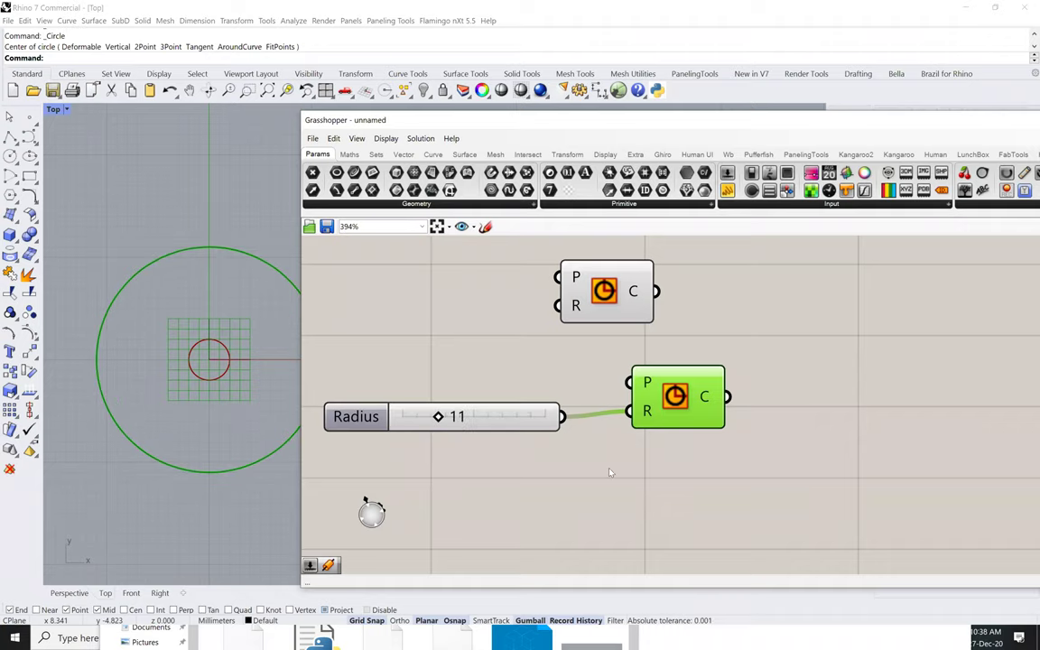
# Move the upper Circle component so it sits directly above the slider-driven Circle component
pyautogui.moveTo(581, 322); pyautogui.dragTo(536, 348, button='right')
pyautogui.moveTo(528, 294); pyautogui.dragTo(629, 316)
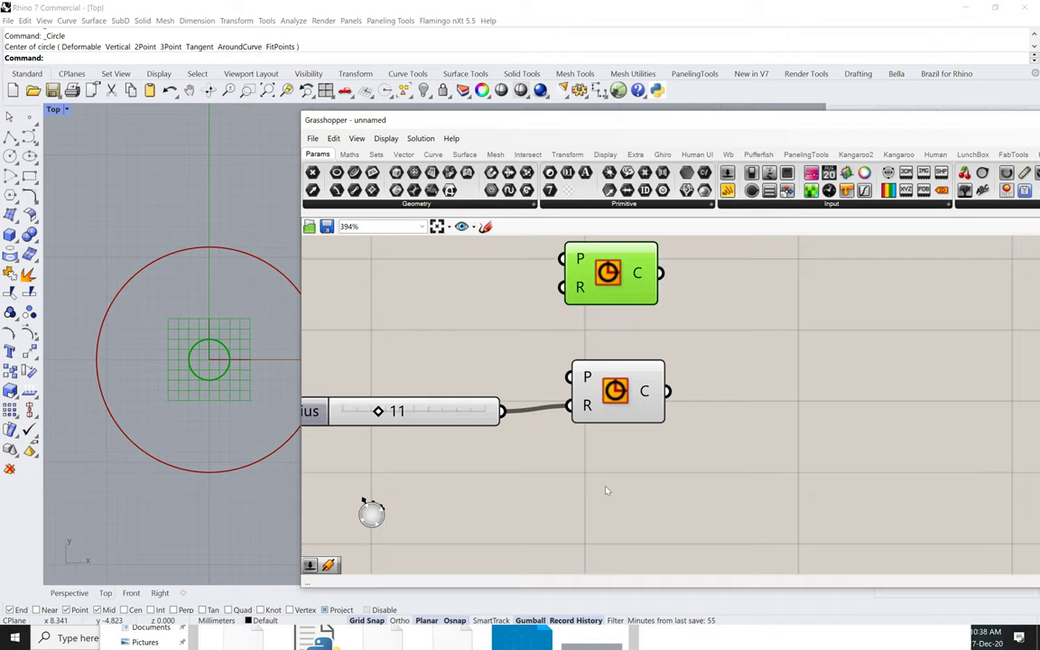
pyautogui.scroll(-3, 564, 411)
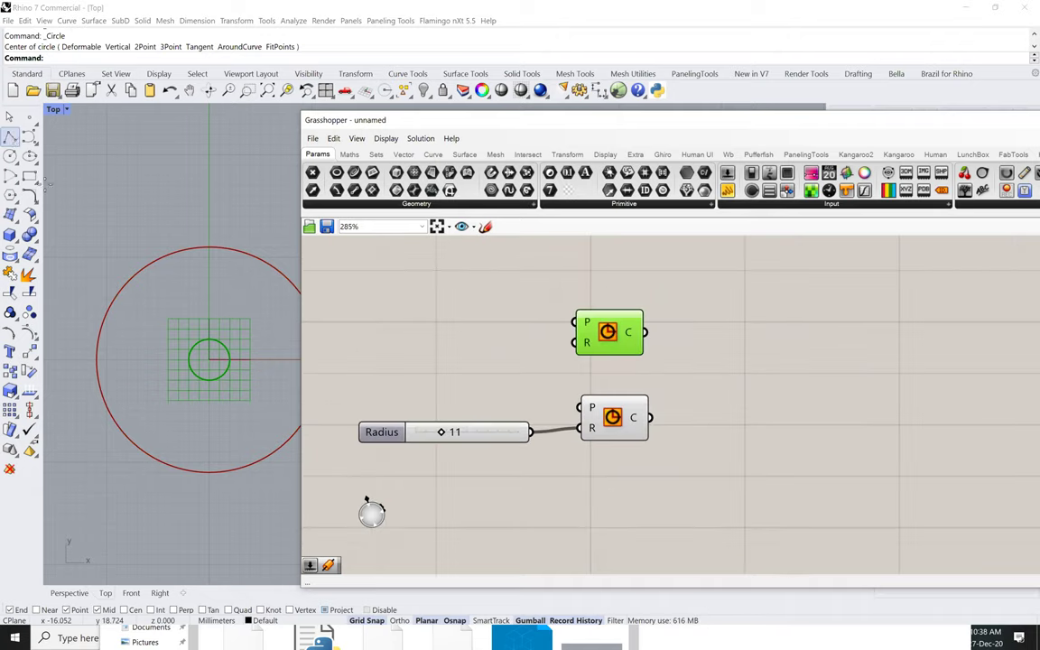
# Draw a vertical Rhino polyline from the top of the small circle to the top of the large circle, about 9 mm long
pyautogui.click(10, 136)
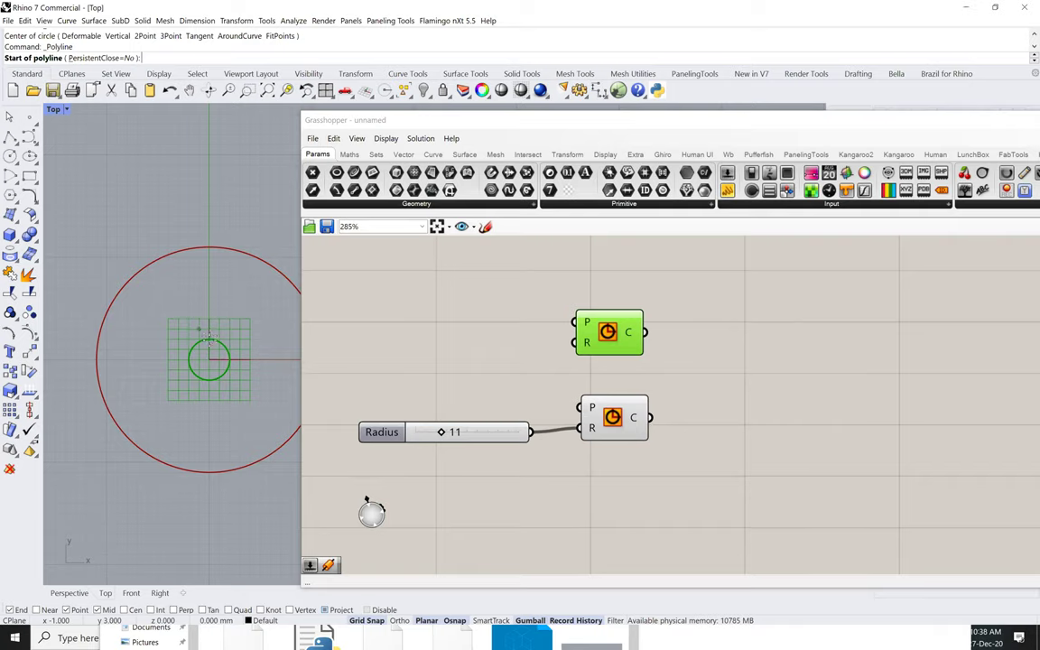
pyautogui.click(209, 340)
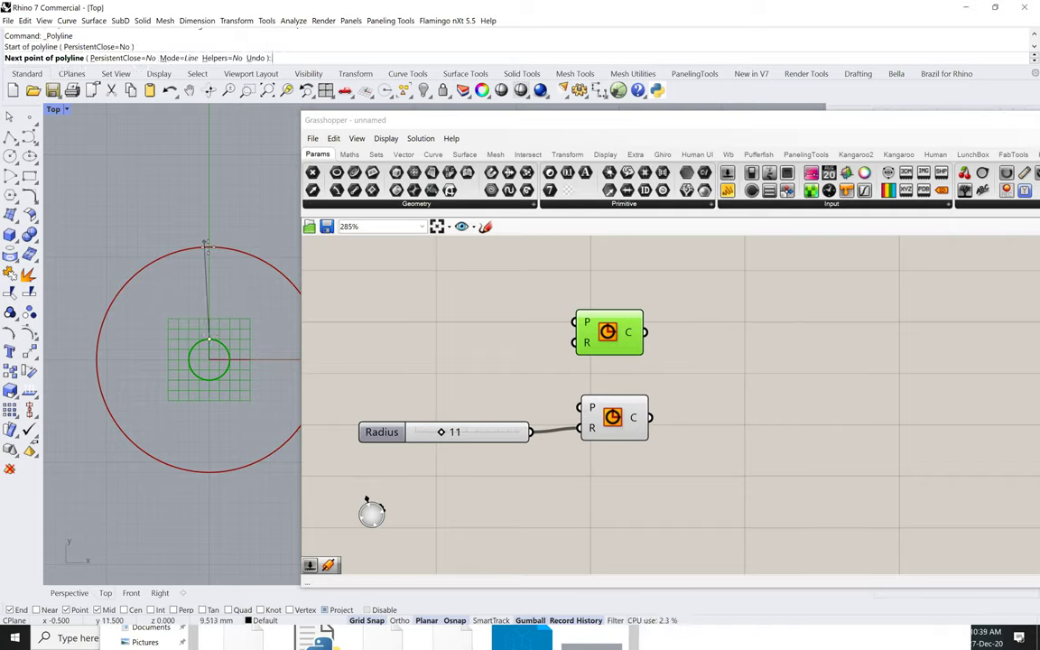
pyautogui.click(209, 246)
pyautogui.press('Return')
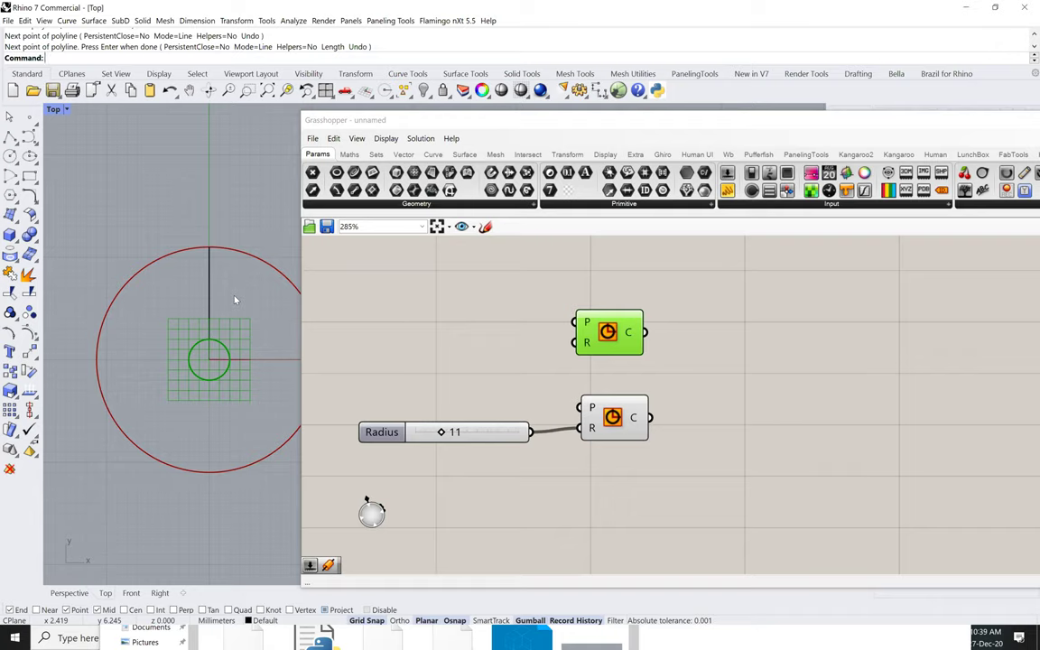
pyautogui.press('Down')
pyautogui.press('Right')
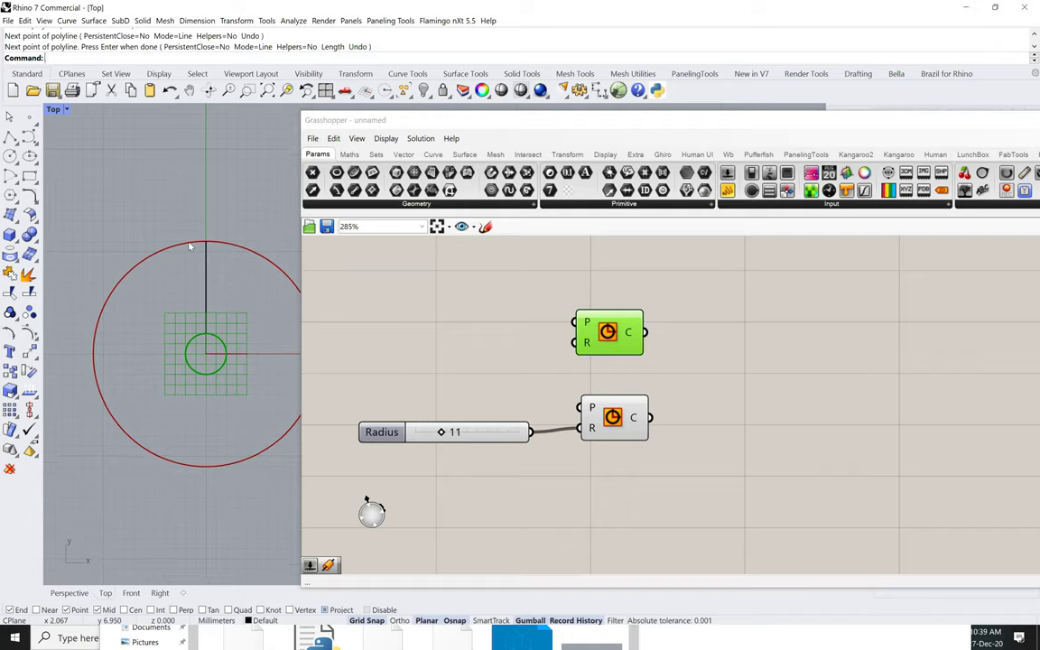
# Lower the radius slider to 10 and return it to 11 to compare the circle with the drawn polyline
pyautogui.press('Down')
pyautogui.press('Right')
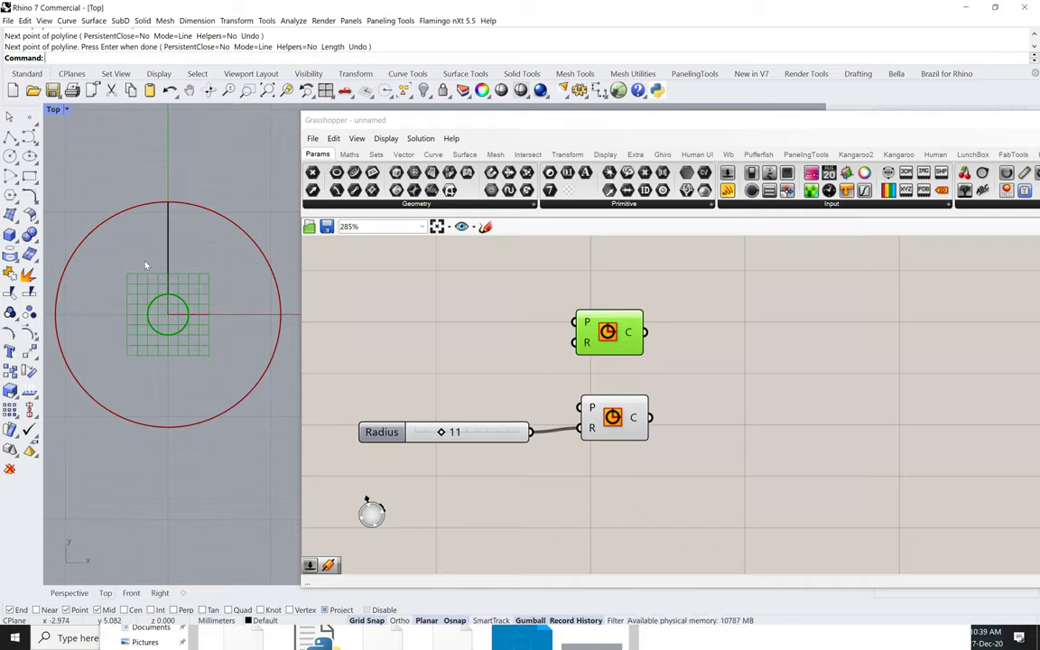
pyautogui.click(441, 433)
pyautogui.moveTo(441, 433); pyautogui.dragTo(419, 435)
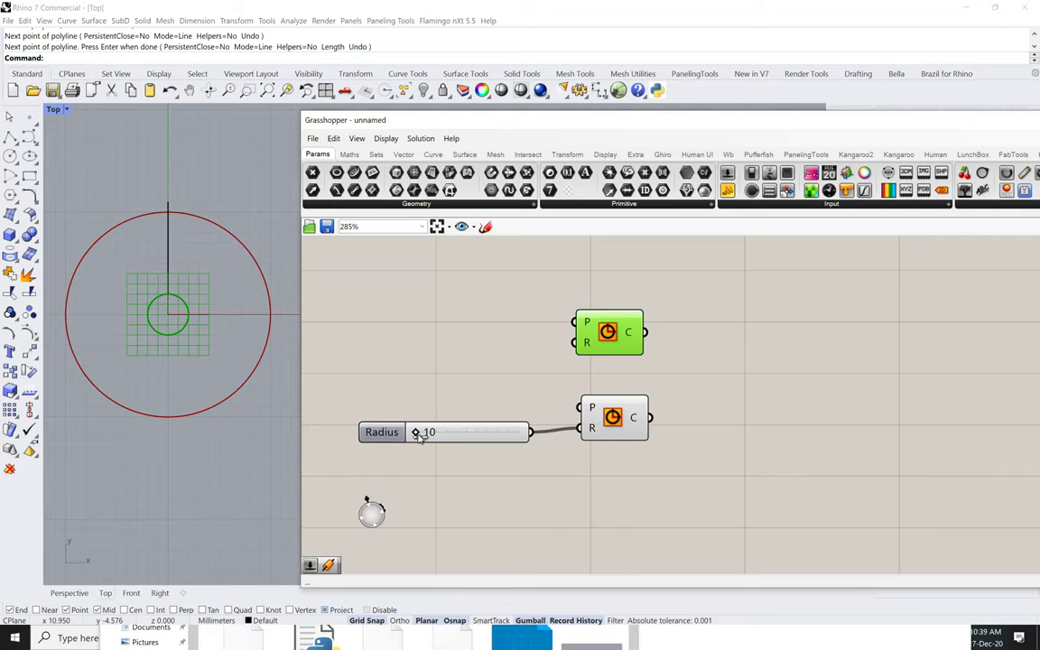
pyautogui.moveTo(419, 435)
pyautogui.mouseDown()
pyautogui.moveTo(515, 430)
pyautogui.moveTo(430, 435)
pyautogui.mouseUp()
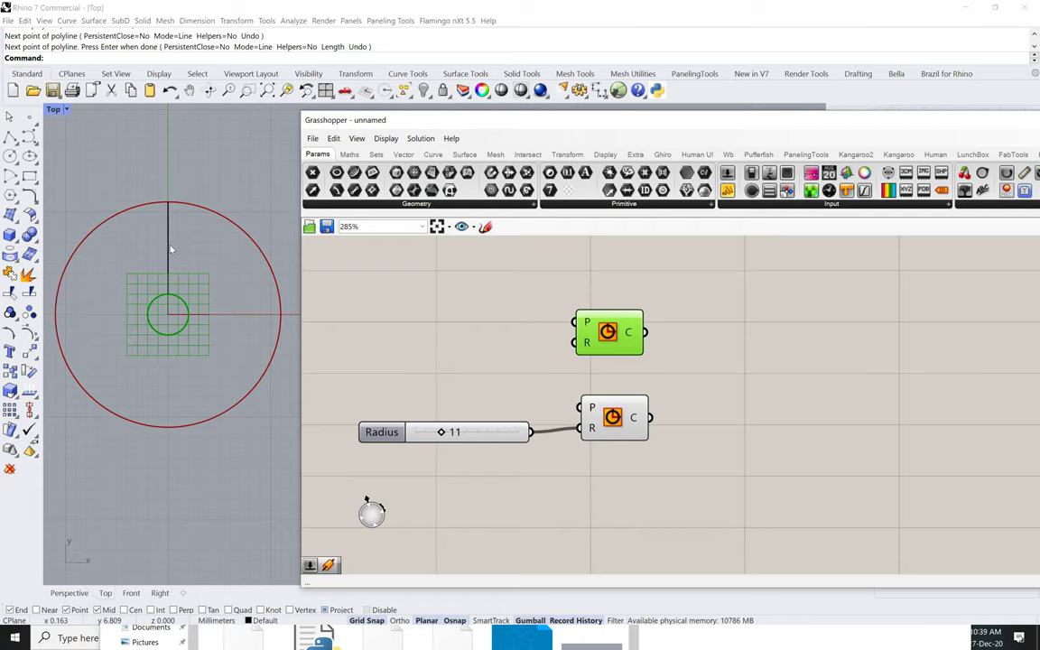
# Delete the vertical Rhino polyline and place a Grasshopper Line component to the right of the two Circle components
pyautogui.press('Return')
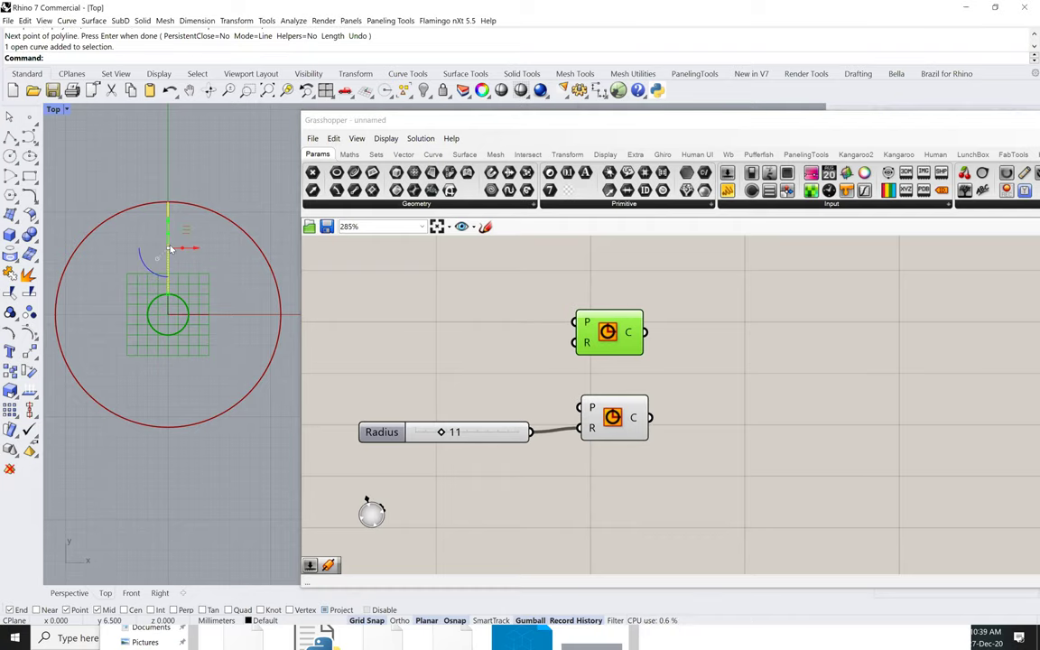
pyautogui.press('Delete')
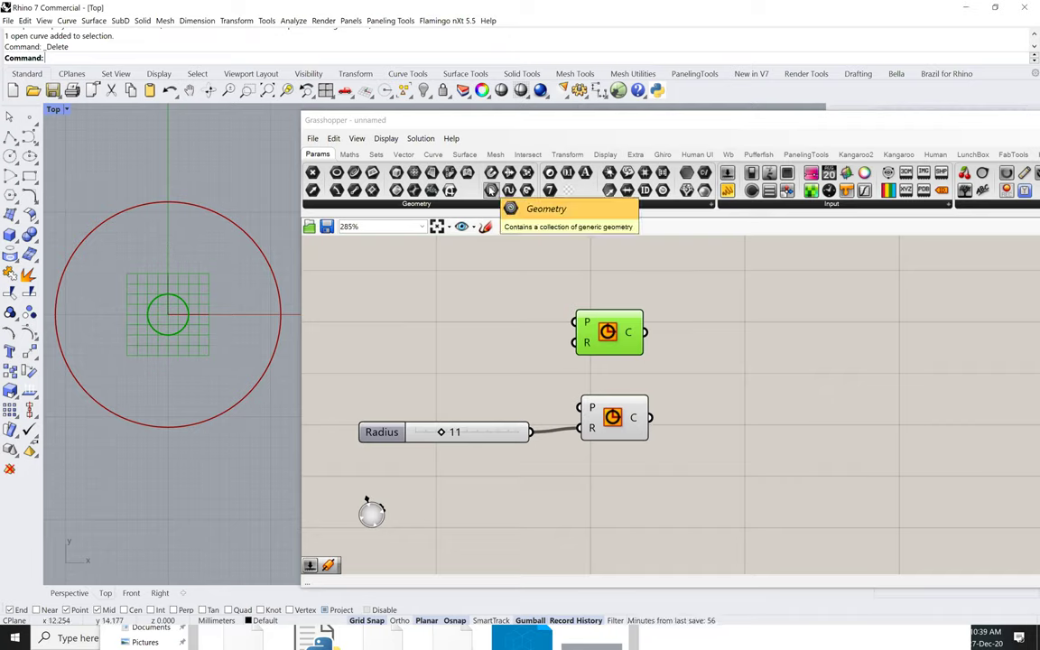
pyautogui.click(433, 155)
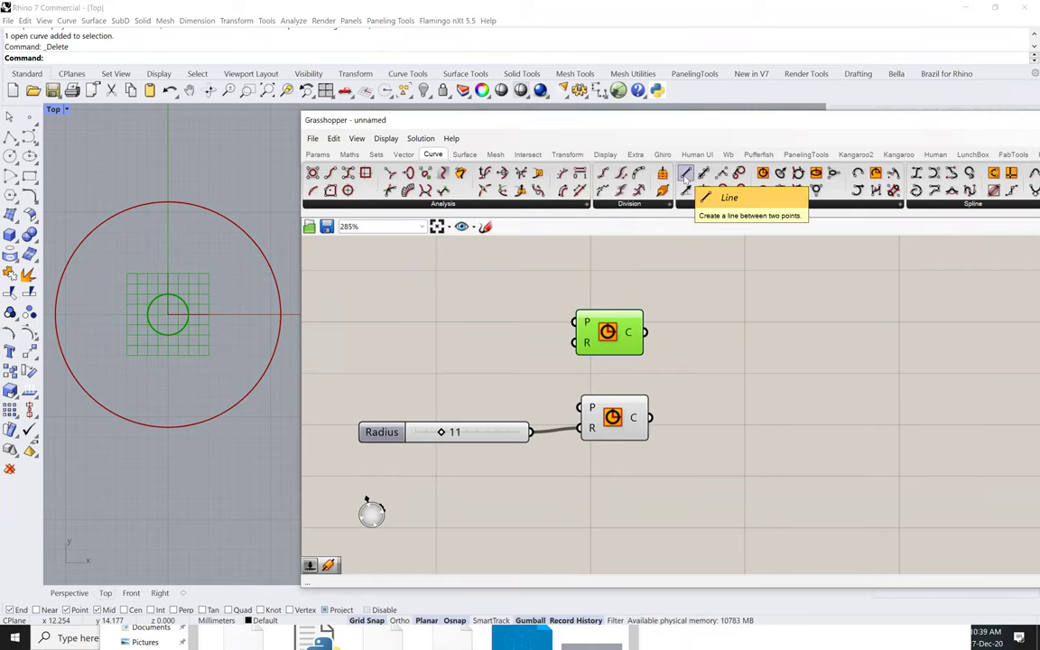
pyautogui.moveTo(685, 174); pyautogui.dragTo(749, 358)
pyautogui.moveTo(741, 478); pyautogui.dragTo(702, 441, button='right')
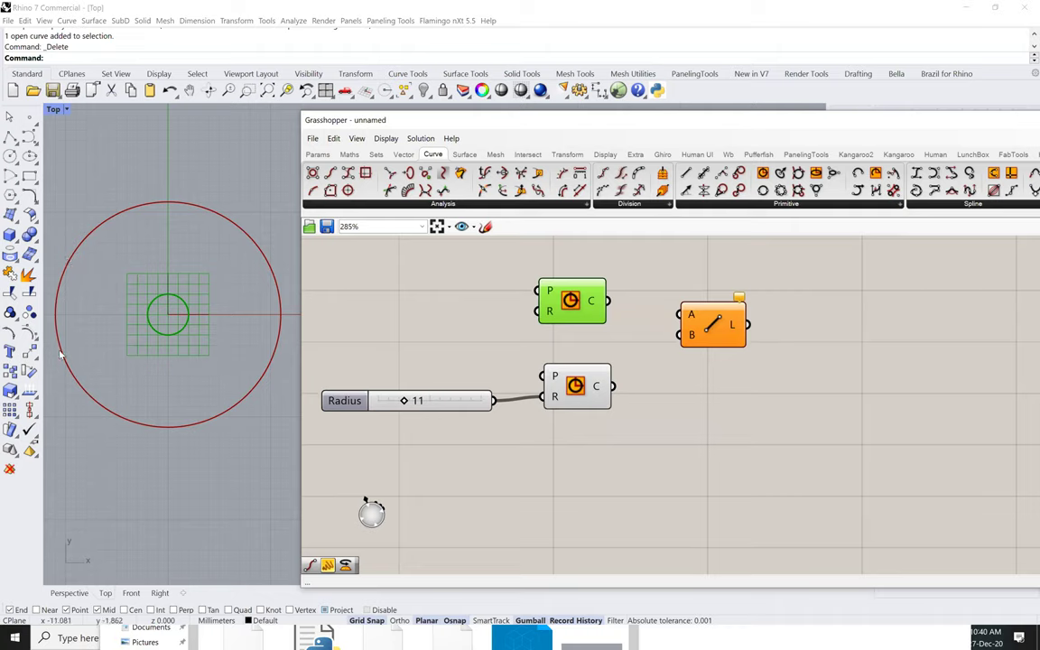
pyautogui.moveTo(547, 377)
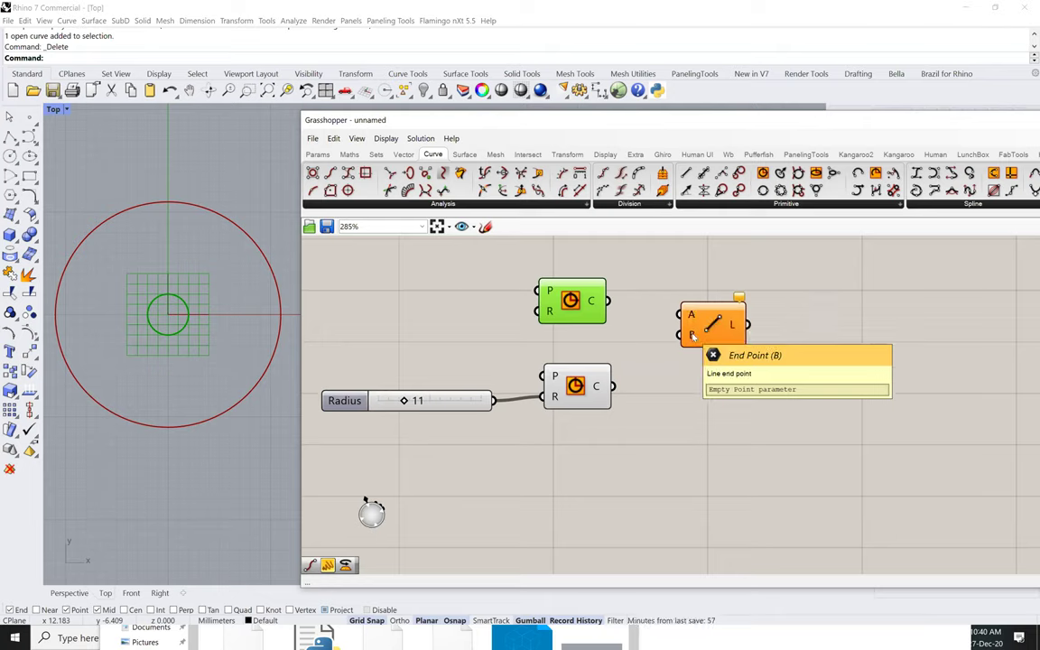
pyautogui.moveTo(697, 387); pyautogui.dragTo(624, 369, button='right')
pyautogui.moveTo(657, 329); pyautogui.dragTo(700, 330)
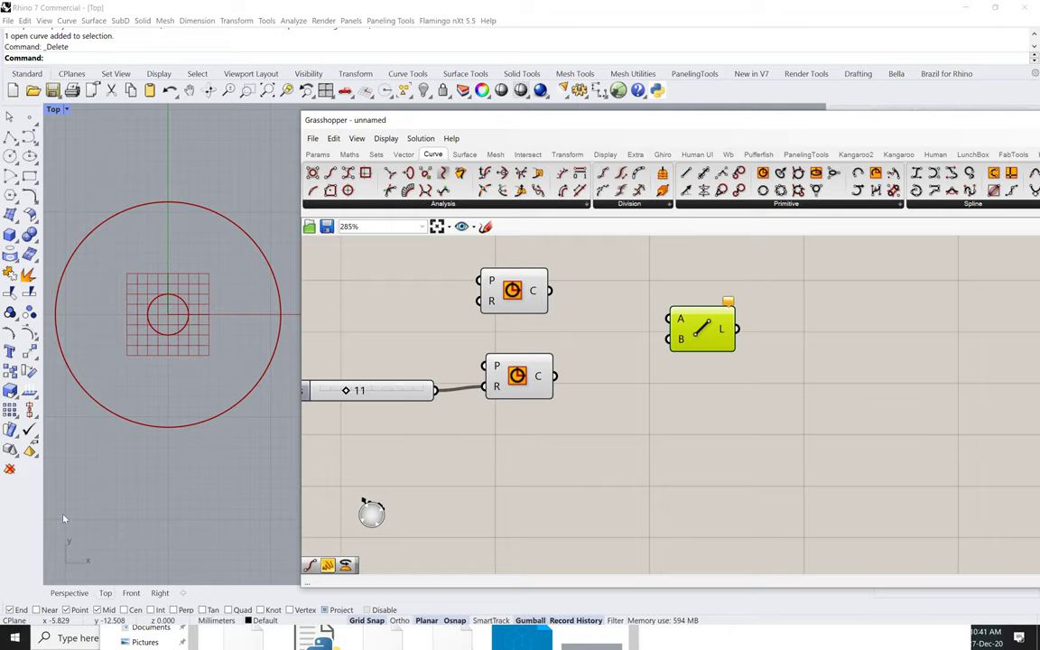
pyautogui.click(10, 609)
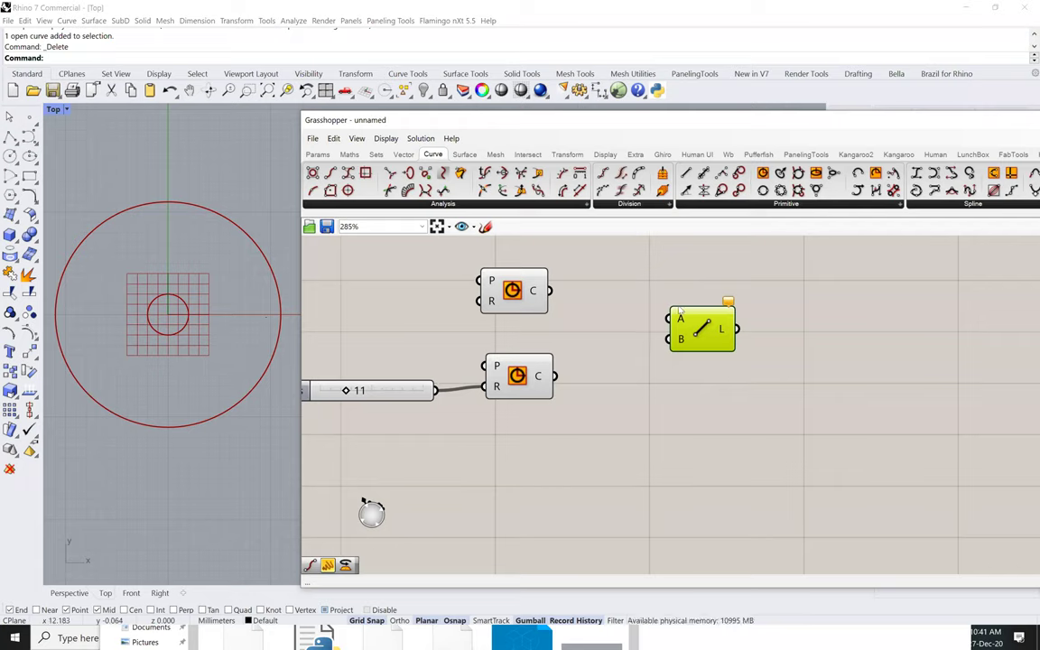
pyautogui.moveTo(730, 331); pyautogui.dragTo(757, 329)
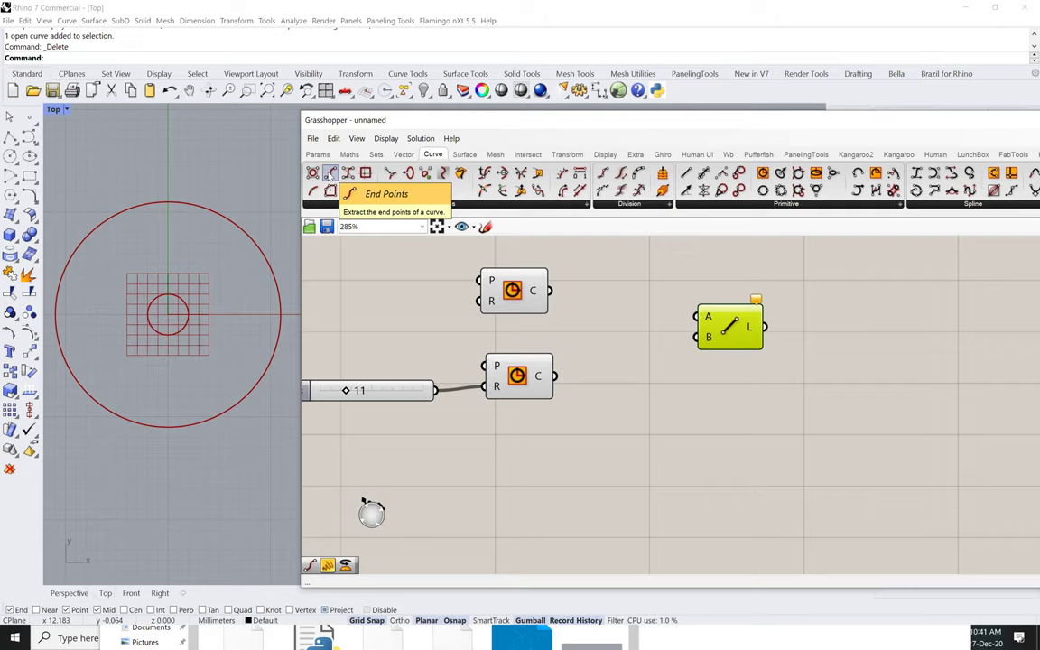
# Add an End Points component for each Circle component and connect each circle output to its curve input
pyautogui.click(628, 299)
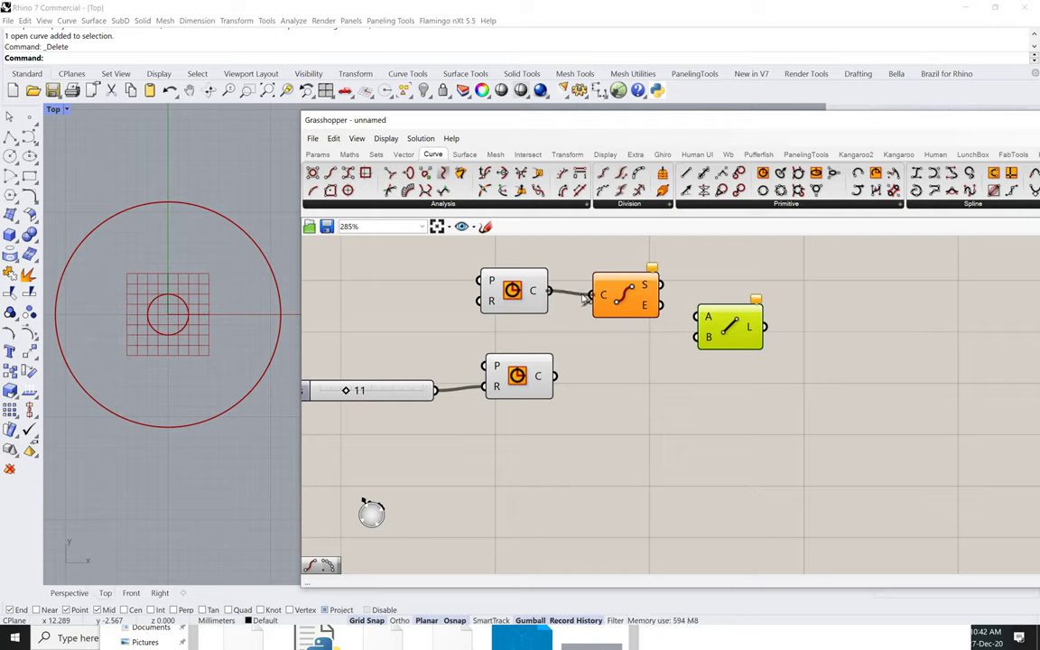
pyautogui.moveTo(550, 291); pyautogui.dragTo(593, 295)
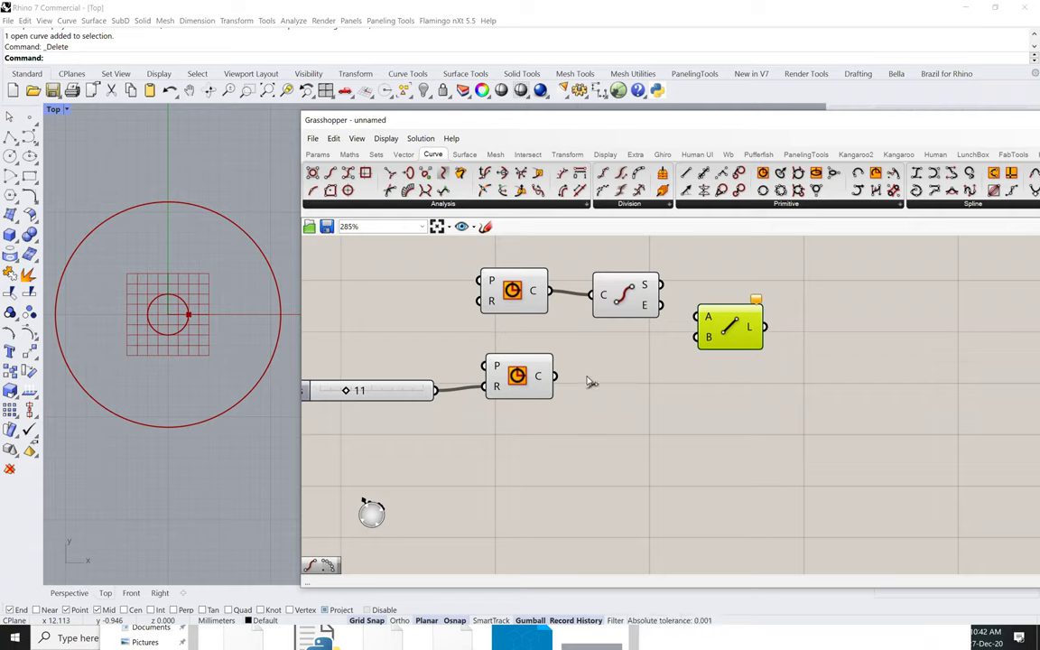
pyautogui.hotkey('ctrl', 'v')
pyautogui.moveTo(560, 383); pyautogui.dragTo(592, 373)
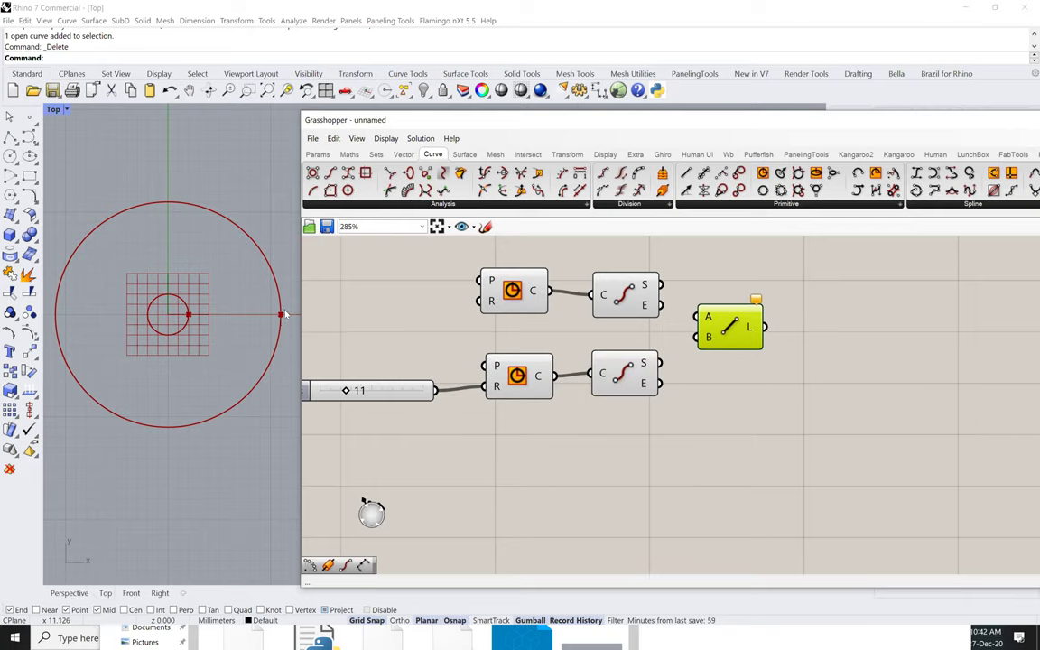
# Connect the upper End Points' start output to the Line's A input and the lower one's end output to B
pyautogui.moveTo(713, 316); pyautogui.dragTo(723, 314)
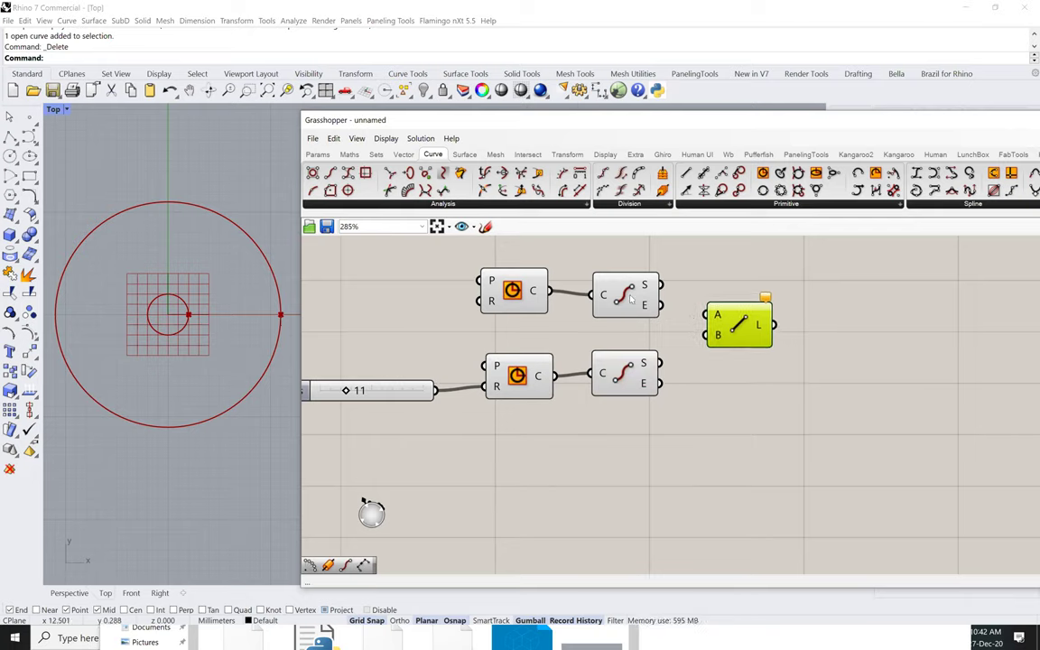
pyautogui.moveTo(661, 284); pyautogui.dragTo(706, 314)
pyautogui.moveTo(661, 383); pyautogui.dragTo(715, 335)
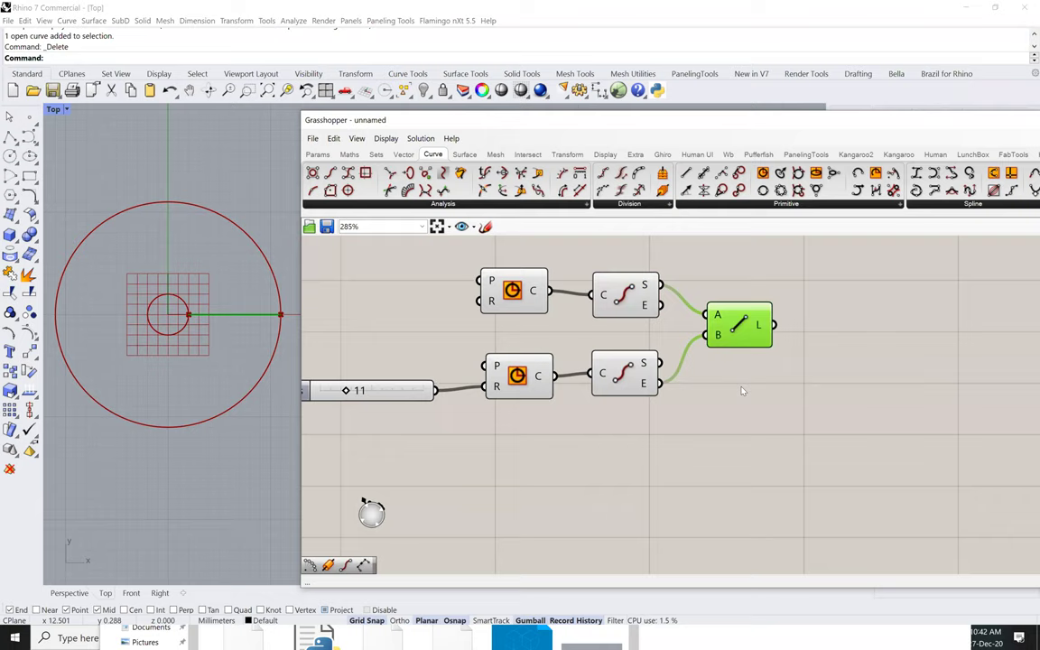
pyautogui.keyDown('ctrl'); pyautogui.click(741, 332); pyautogui.keyUp('ctrl')
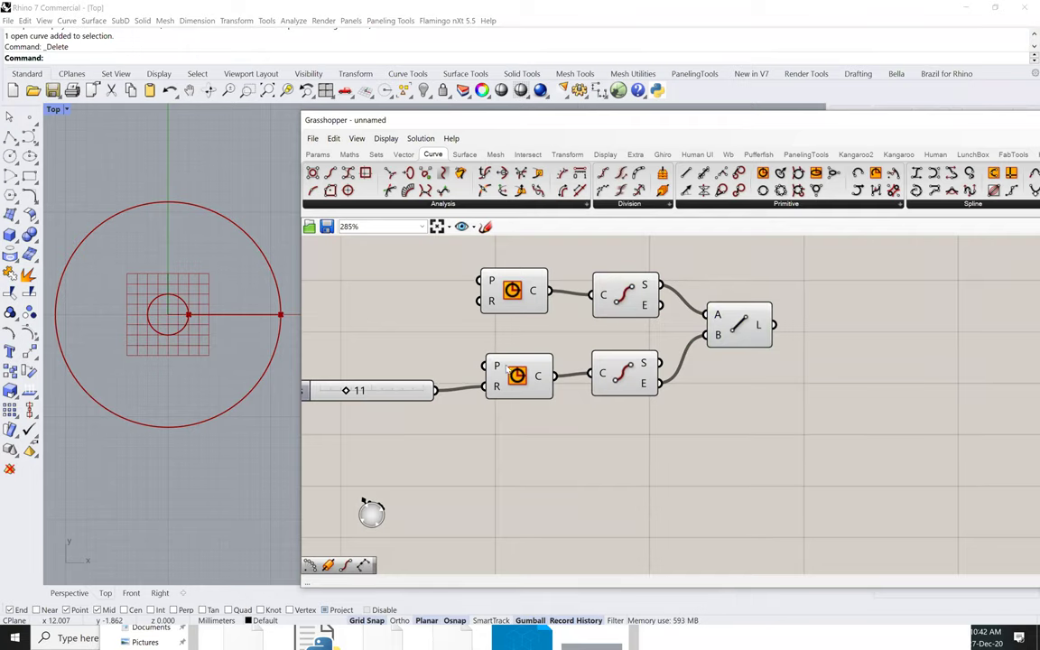
pyautogui.moveTo(561, 436); pyautogui.dragTo(611, 433, button='right')
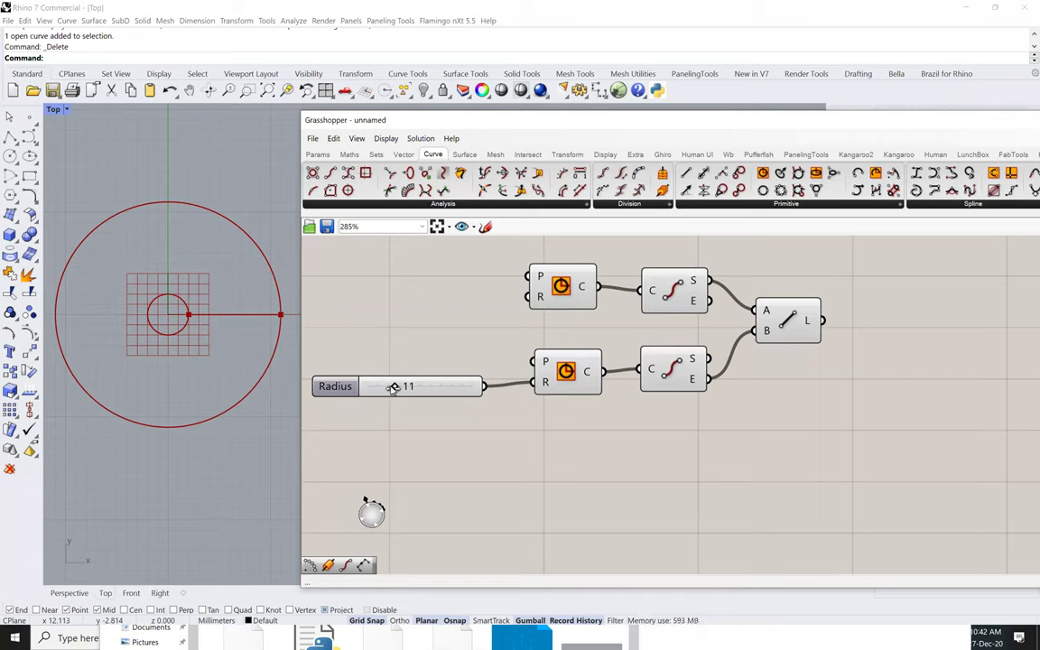
pyautogui.moveTo(394, 387)
pyautogui.mouseDown()
pyautogui.moveTo(366, 387)
pyautogui.moveTo(451, 387)
pyautogui.moveTo(384, 389)
pyautogui.moveTo(395, 385)
pyautogui.mouseUp()
pyautogui.moveTo(673, 449); pyautogui.dragTo(639, 453, button='right')
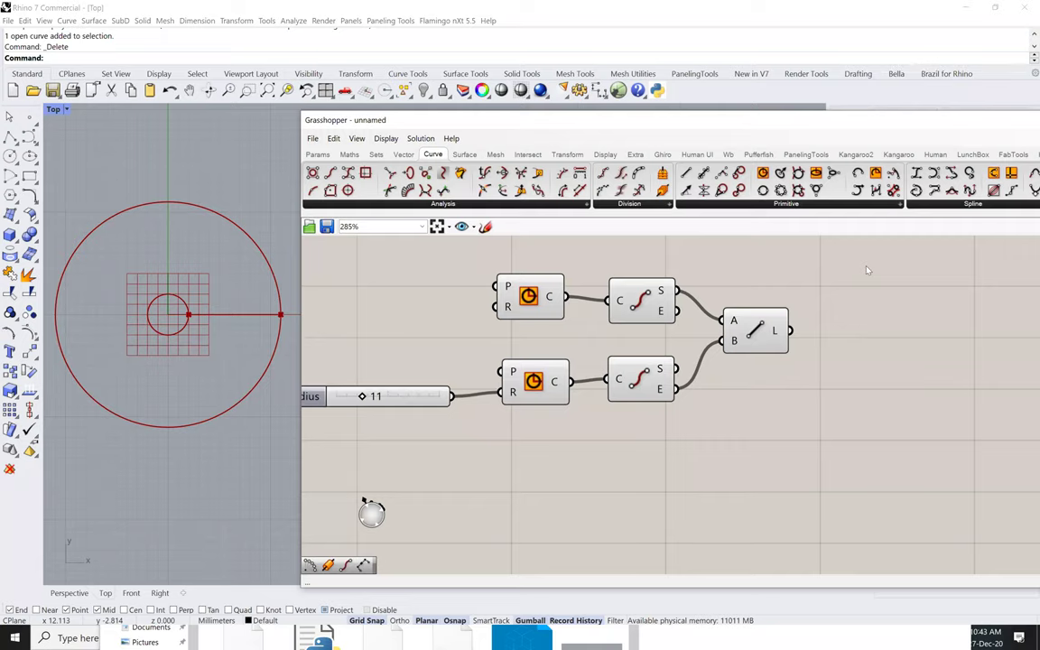
pyautogui.moveTo(677, 447); pyautogui.dragTo(659, 468, button='right')
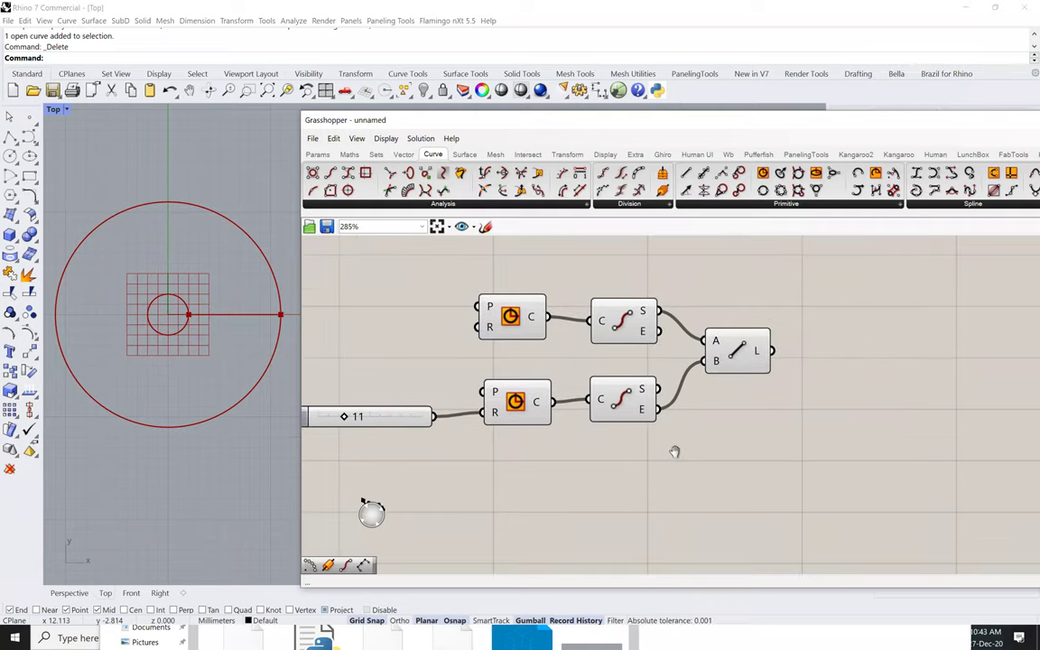
# Place a Polar Array component to the right of the Line component and connect the line output to its geometry input
pyautogui.moveTo(674, 452); pyautogui.dragTo(456, 422, button='right')
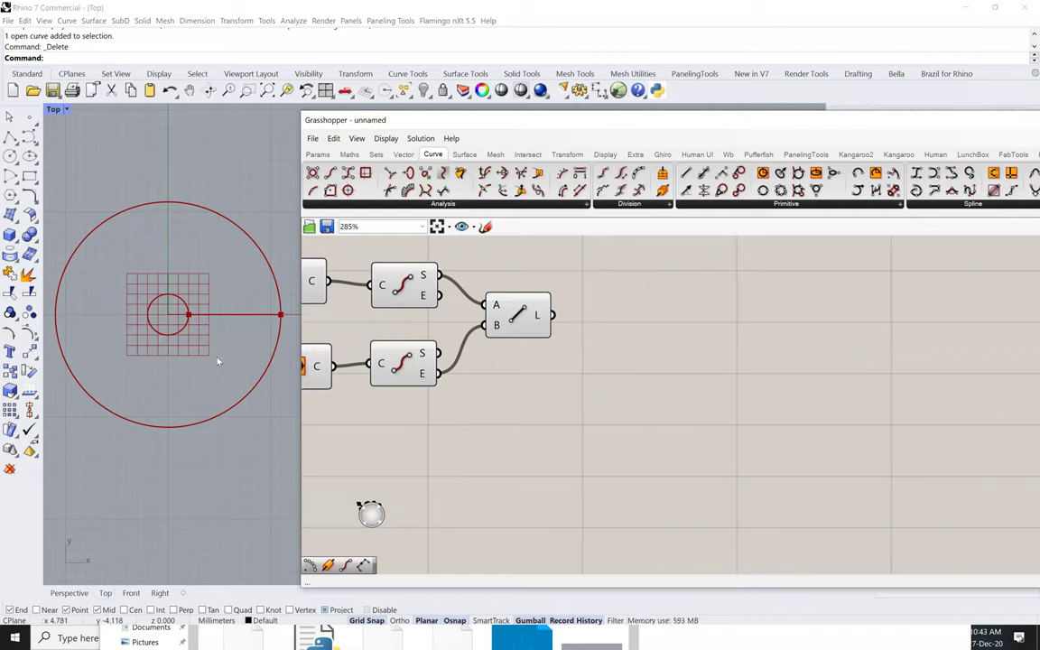
pyautogui.click(569, 155)
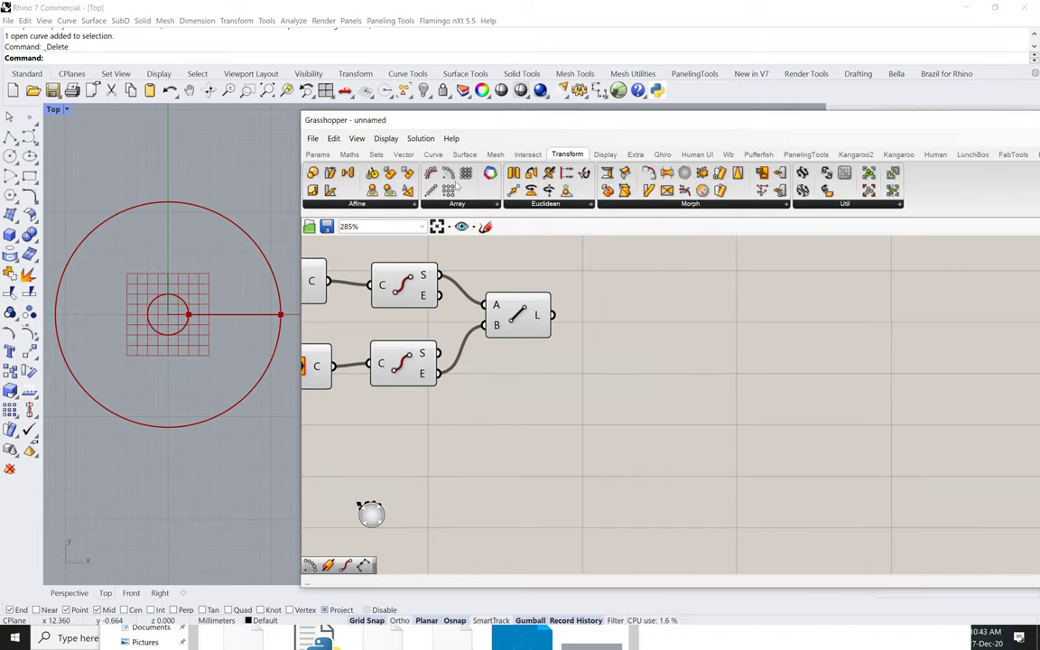
pyautogui.moveTo(449, 174); pyautogui.dragTo(671, 349)
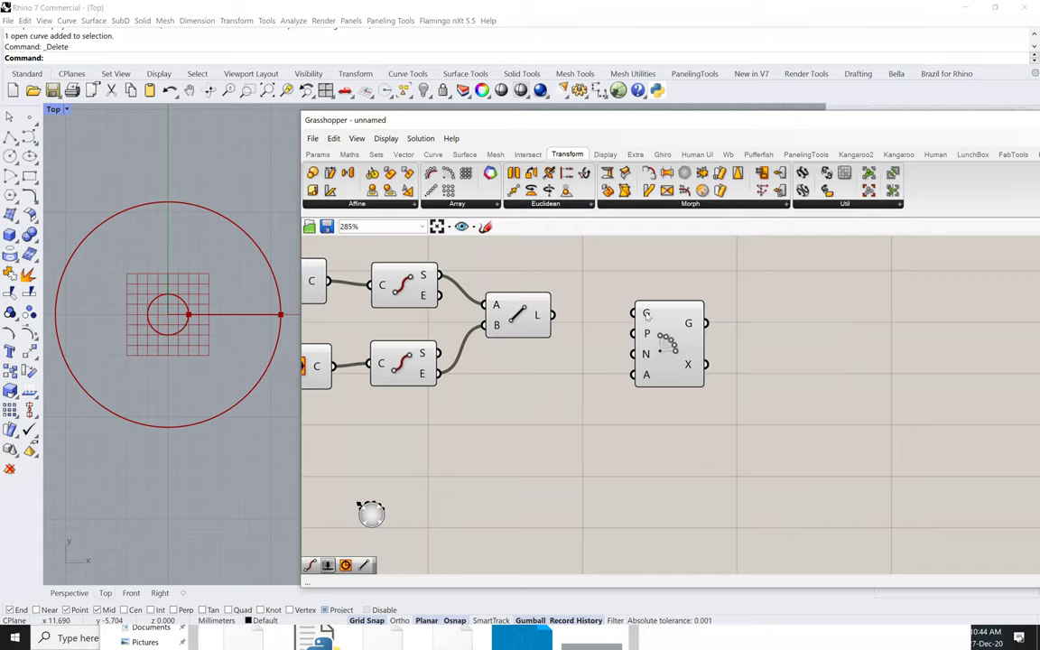
pyautogui.moveTo(647, 315)
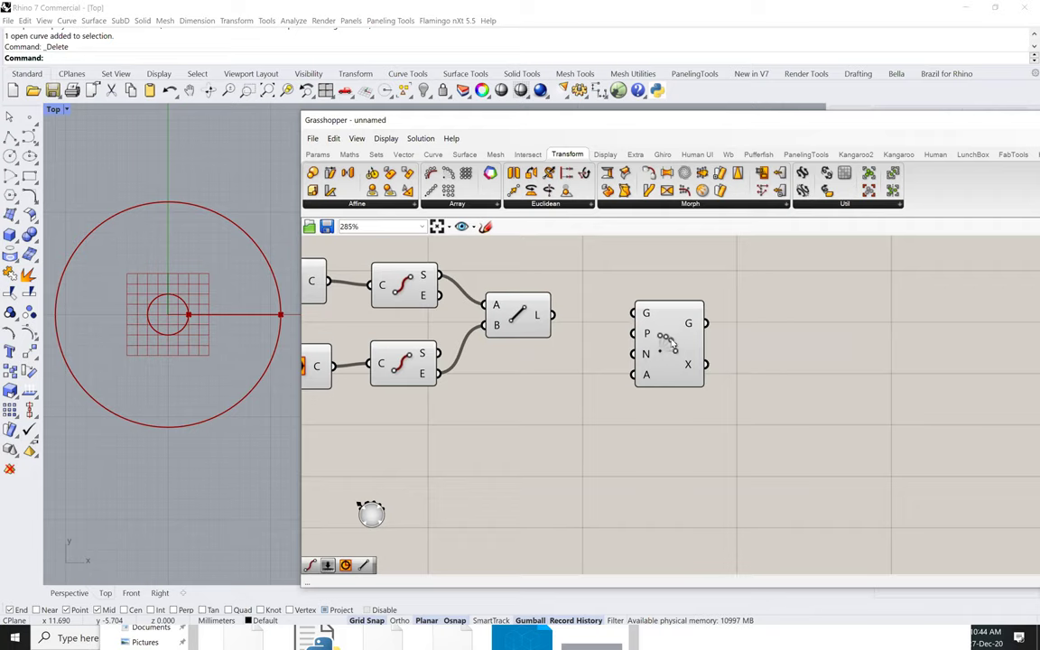
pyautogui.moveTo(657, 308); pyautogui.dragTo(659, 335)
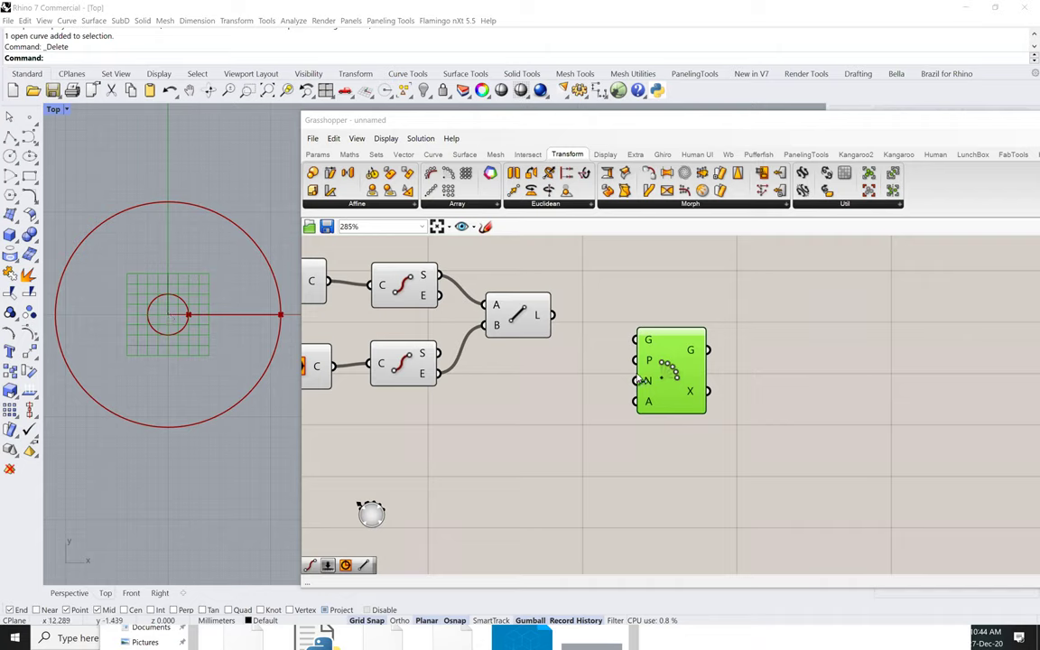
pyautogui.moveTo(649, 382)
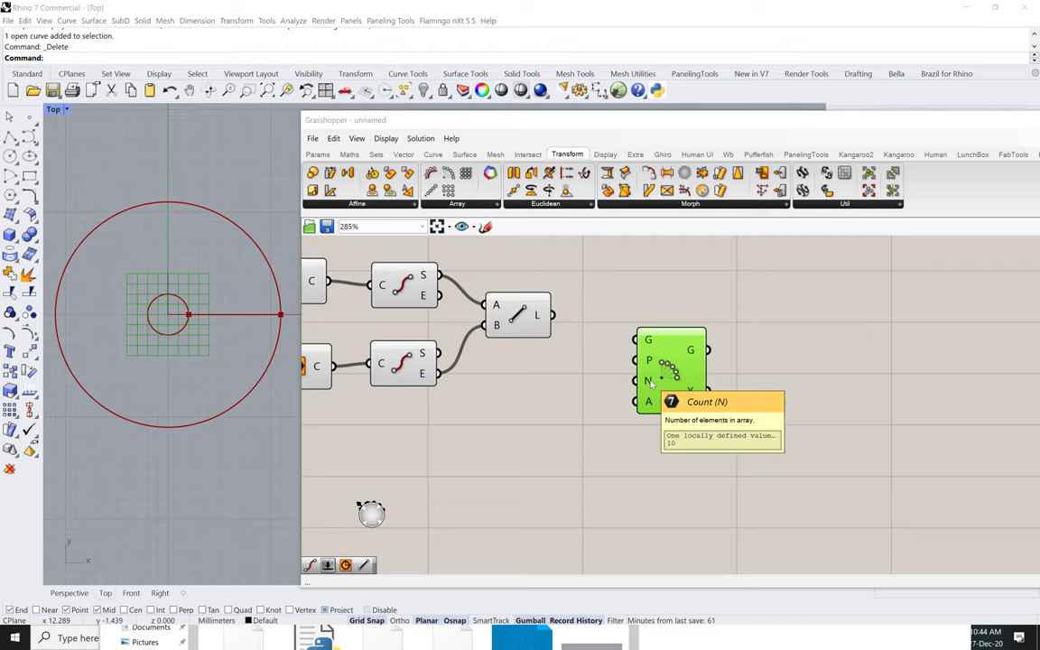
pyautogui.moveTo(649, 404)
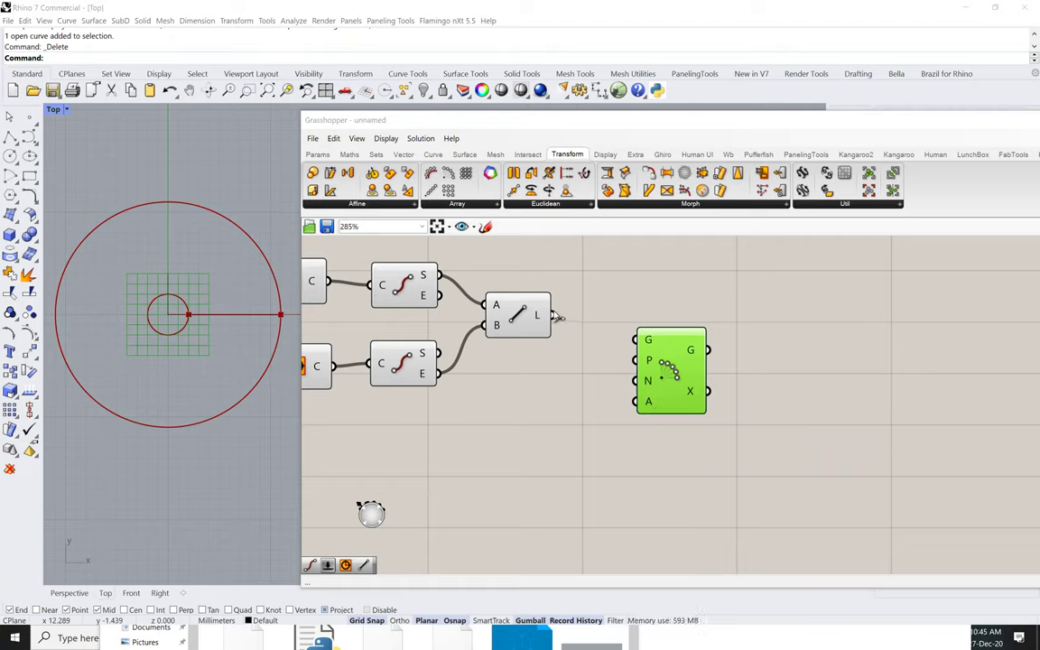
pyautogui.moveTo(556, 320); pyautogui.dragTo(635, 340)
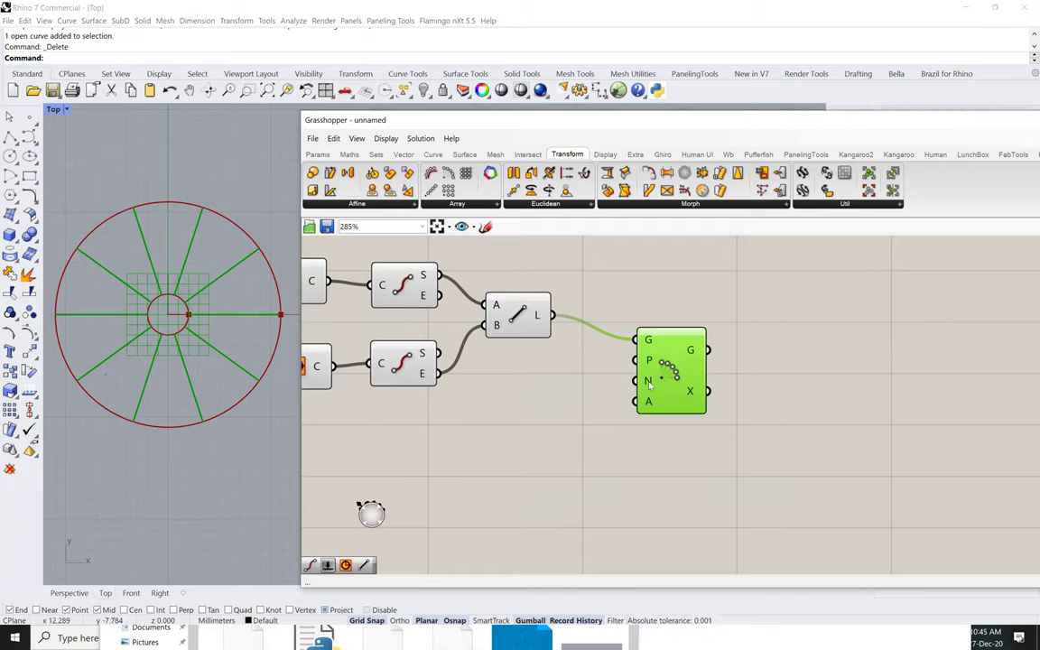
pyautogui.moveTo(648, 384)
# Add an integer number slider ranging from 8 to 20 below the End Points components
pyautogui.doubleClick(451, 459)
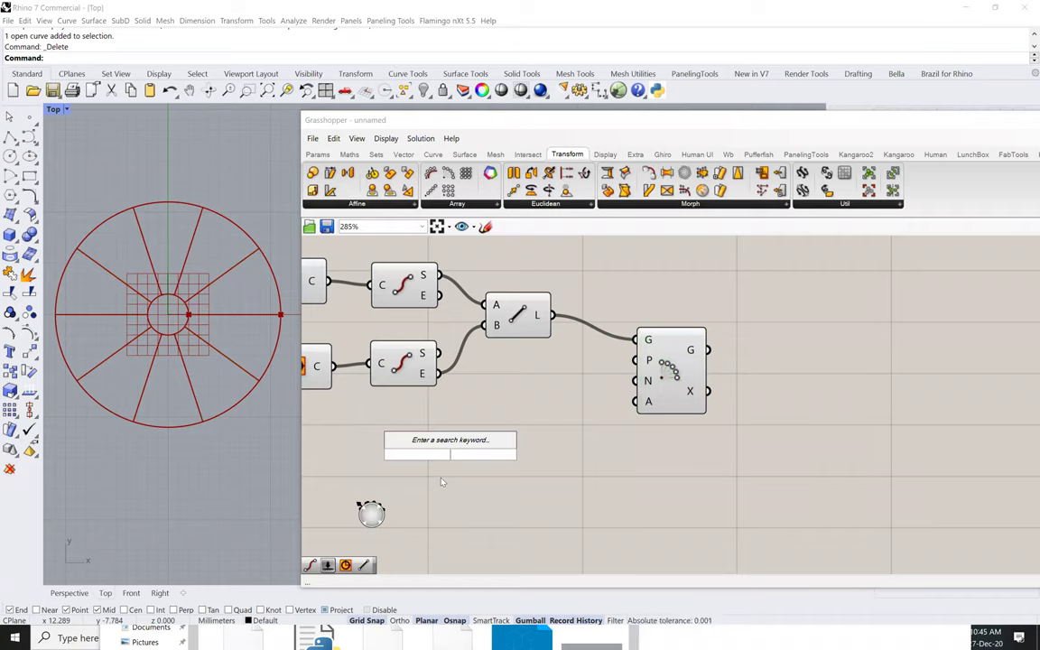
pyautogui.write('li')
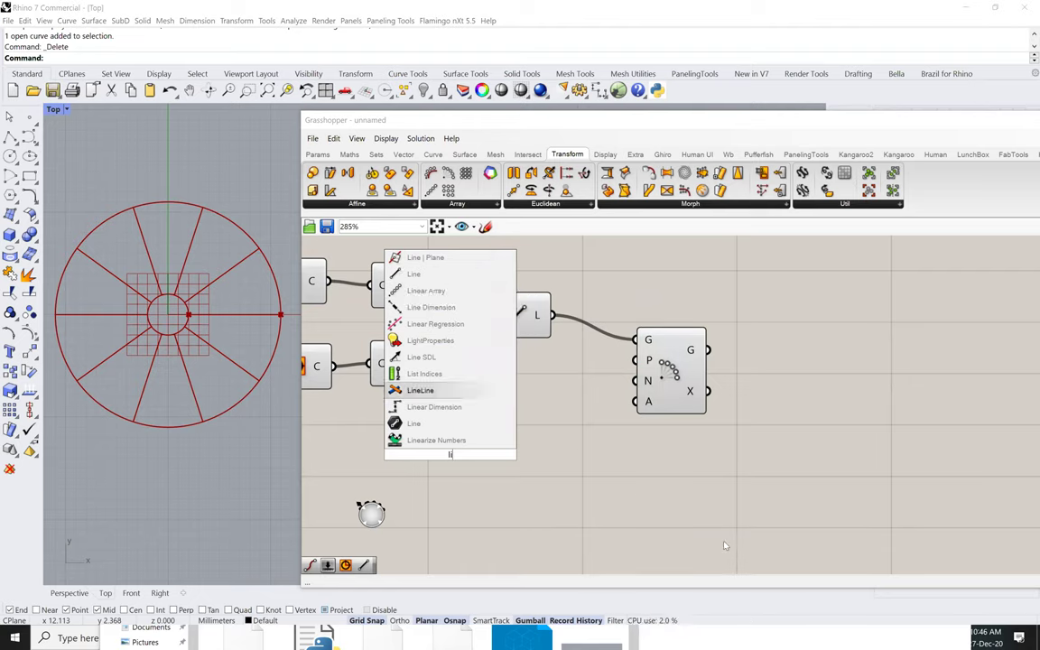
pyautogui.press('BackSpace')
pyautogui.press('BackSpace')
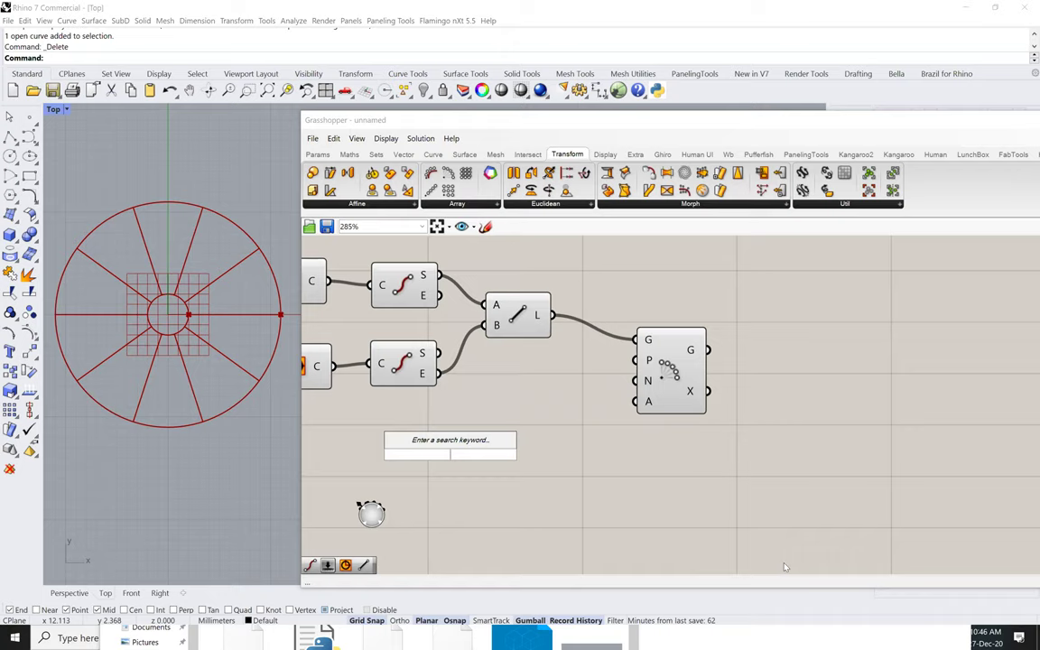
pyautogui.write('8')
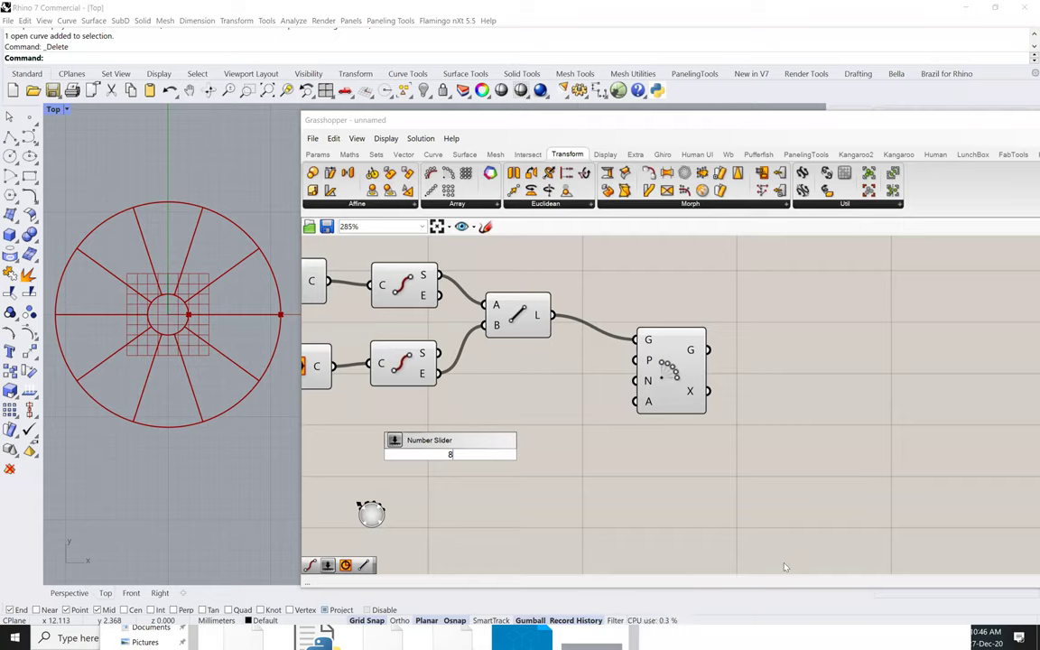
pyautogui.write('<20')
pyautogui.press('Return')
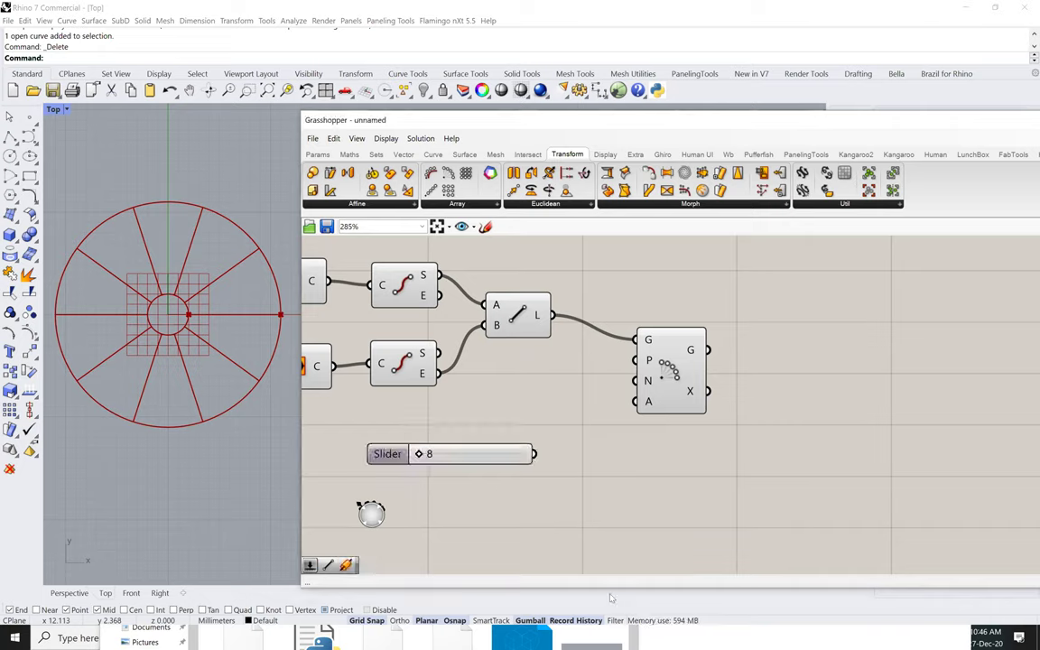
# Connect the new slider to the Polar Array's count input and set it to 17
pyautogui.moveTo(419, 453)
pyautogui.mouseDown()
pyautogui.moveTo(527, 454)
pyautogui.moveTo(418, 454)
pyautogui.mouseUp()
pyautogui.moveTo(536, 455); pyautogui.dragTo(623, 384)
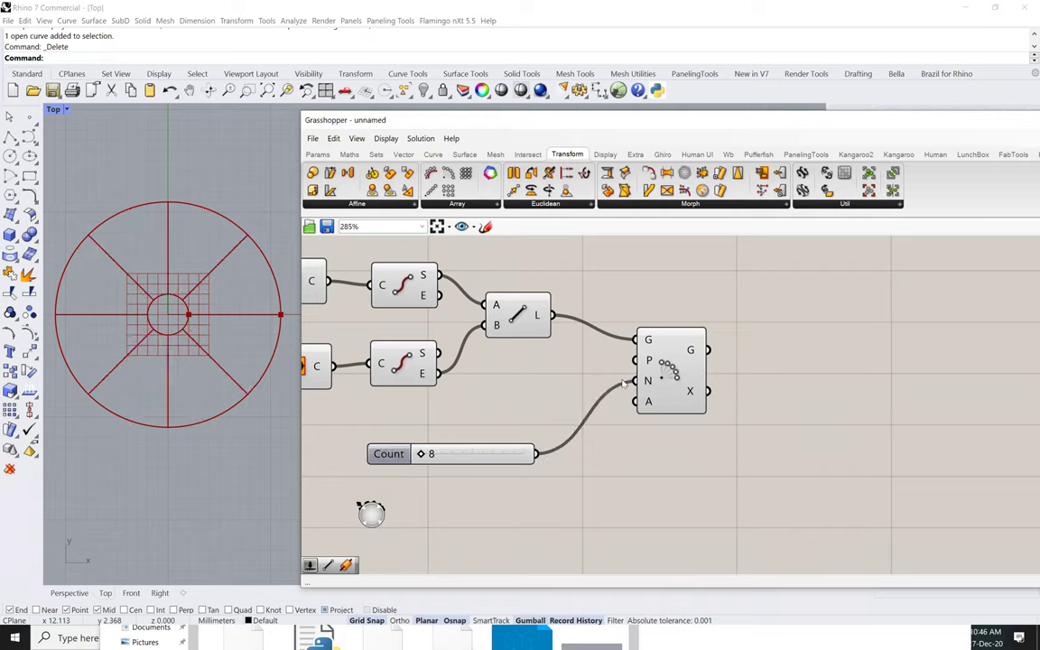
pyautogui.moveTo(420, 453); pyautogui.dragTo(511, 453)
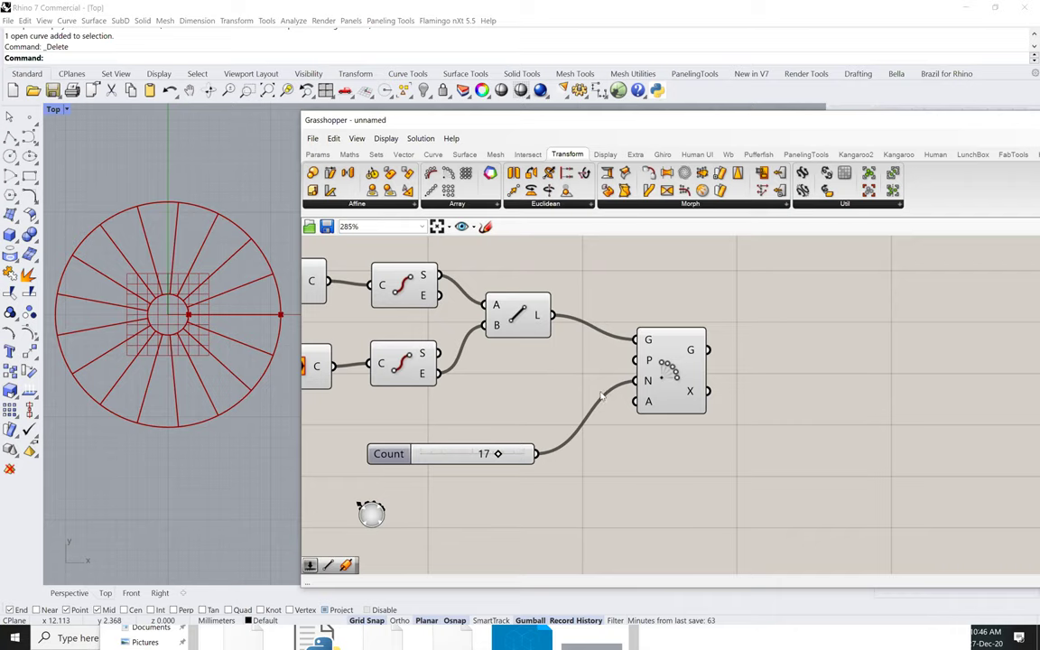
# Move the Count slider directly below the Radius slider and set it to 14
pyautogui.moveTo(425, 413); pyautogui.dragTo(567, 397, button='right')
pyautogui.scroll(-3, 567, 397)
pyautogui.moveTo(596, 408); pyautogui.dragTo(397, 391)
pyautogui.scroll(3, 388, 390)
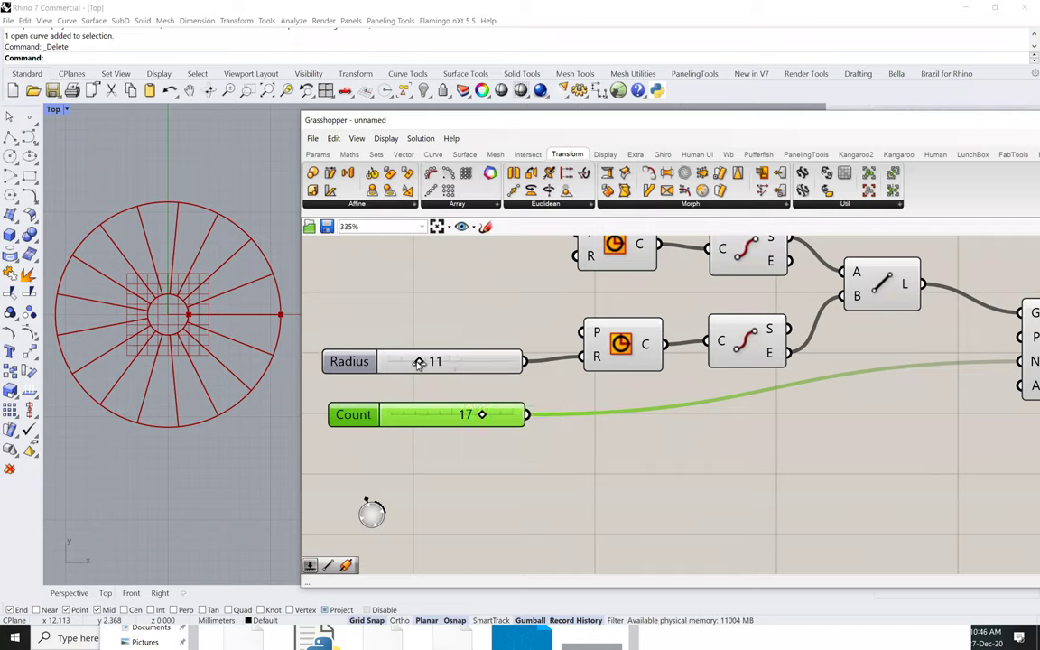
pyautogui.moveTo(436, 362)
pyautogui.mouseDown()
pyautogui.moveTo(479, 361)
pyautogui.moveTo(449, 361)
pyautogui.moveTo(434, 380)
pyautogui.mouseUp()
pyautogui.moveTo(407, 417); pyautogui.dragTo(453, 417)
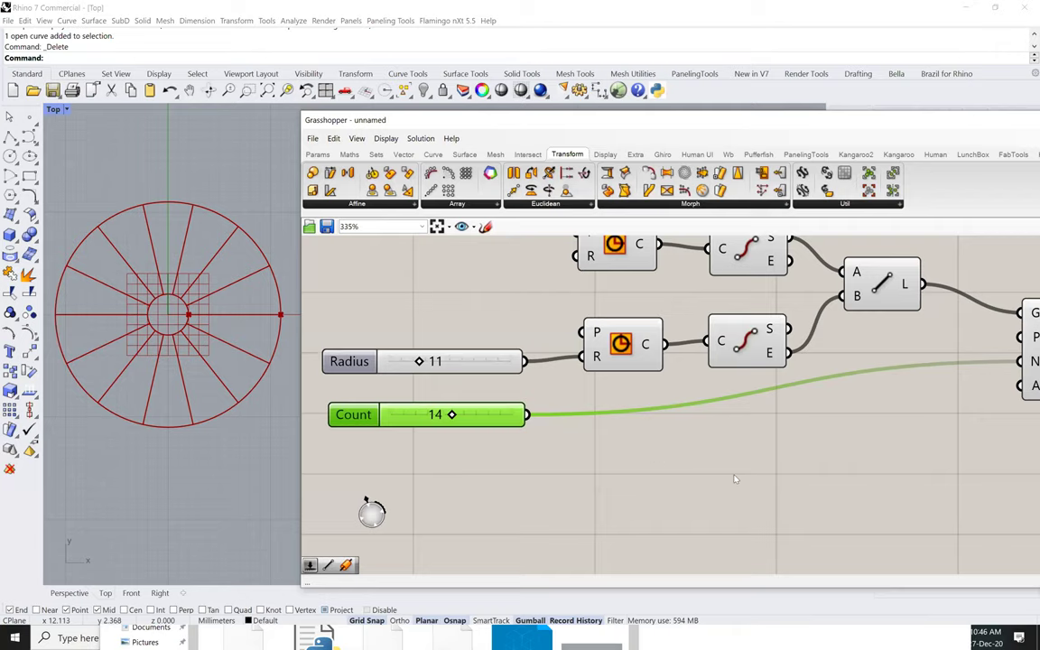
# Bake the Polar Array result into Rhino as a group, keeping its colour by layer
pyautogui.moveTo(596, 473); pyautogui.dragTo(553, 472, button='right')
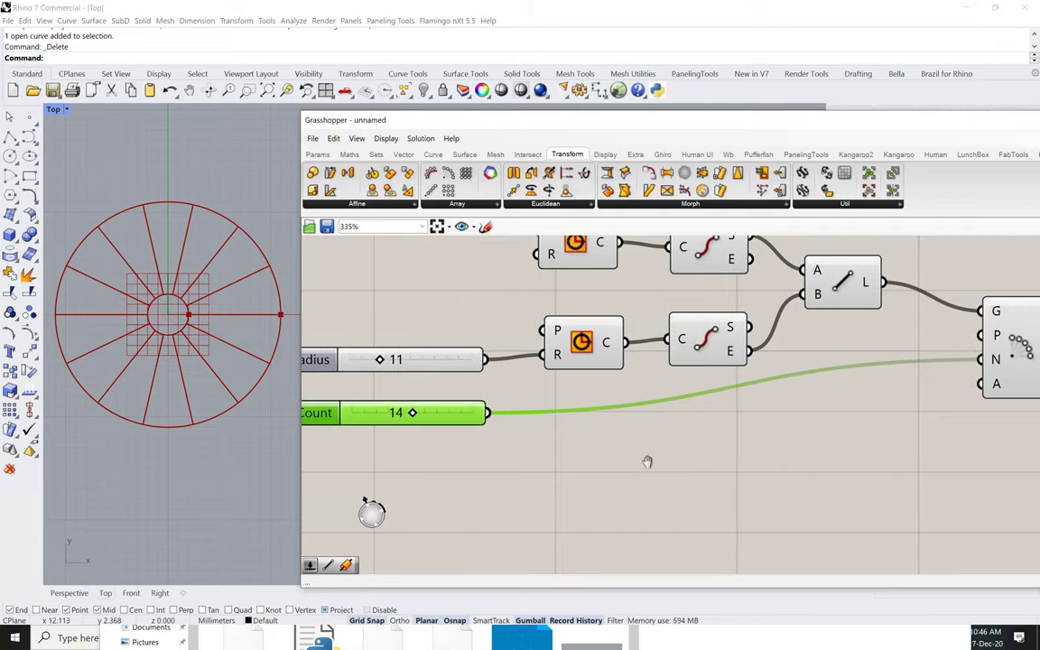
pyautogui.moveTo(645, 459); pyautogui.dragTo(583, 458, button='right')
pyautogui.scroll(-3, 571, 454)
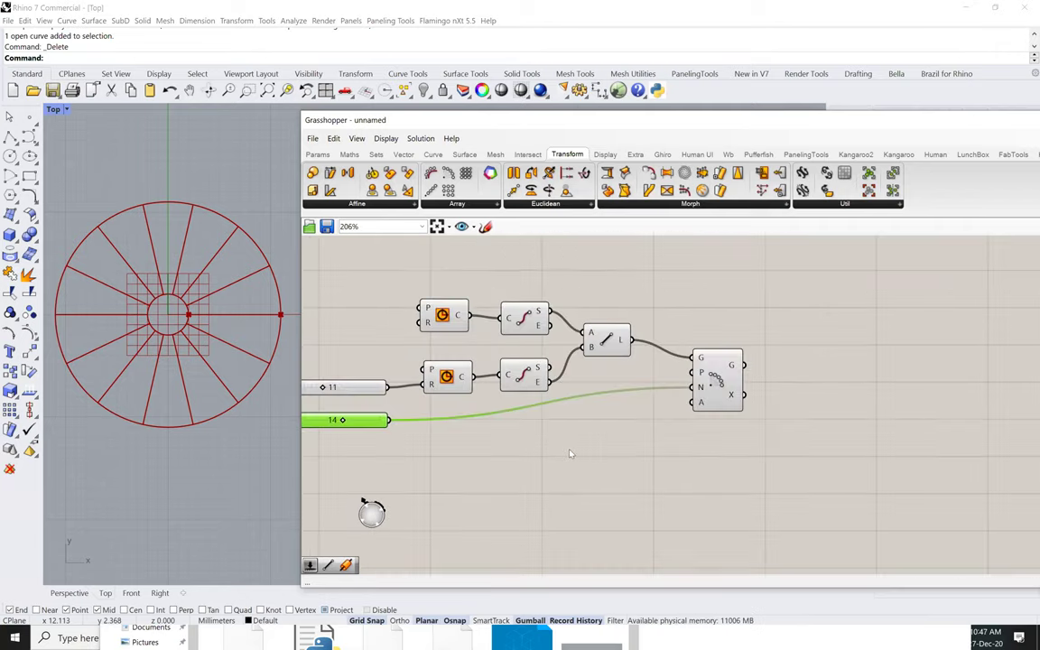
pyautogui.moveTo(578, 450); pyautogui.dragTo(609, 424, button='right')
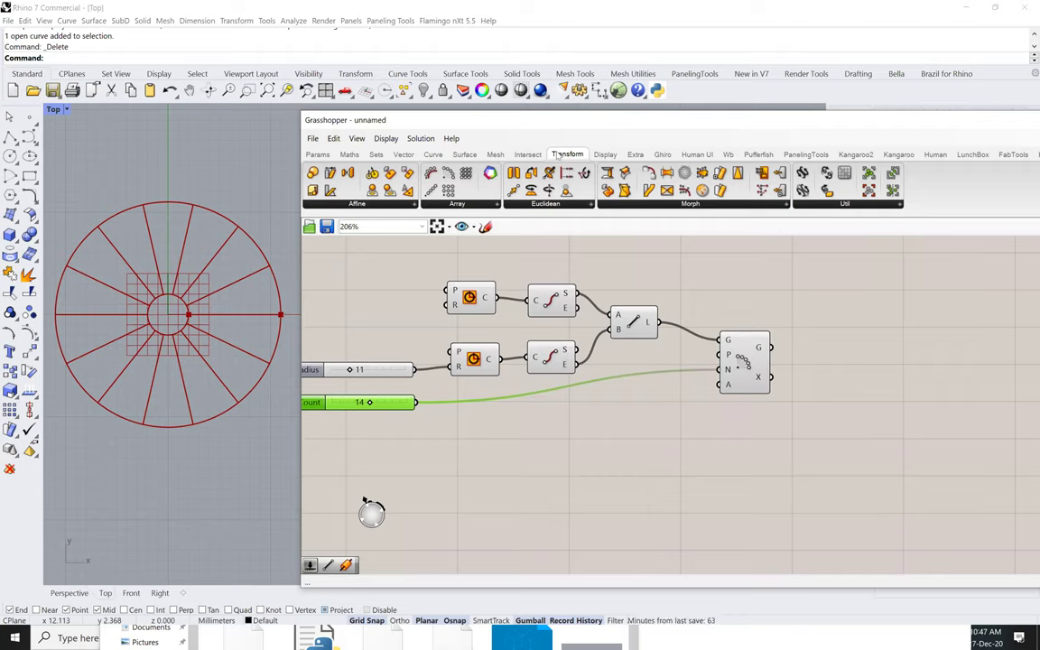
pyautogui.moveTo(522, 121); pyautogui.dragTo(591, 116)
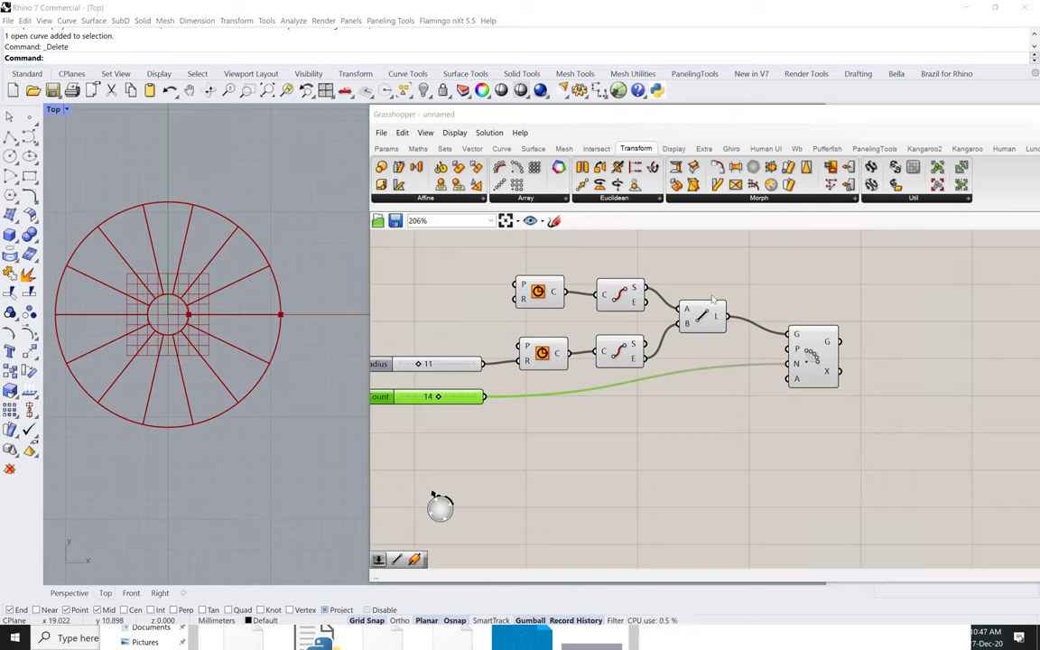
pyautogui.rightClick(811, 353)
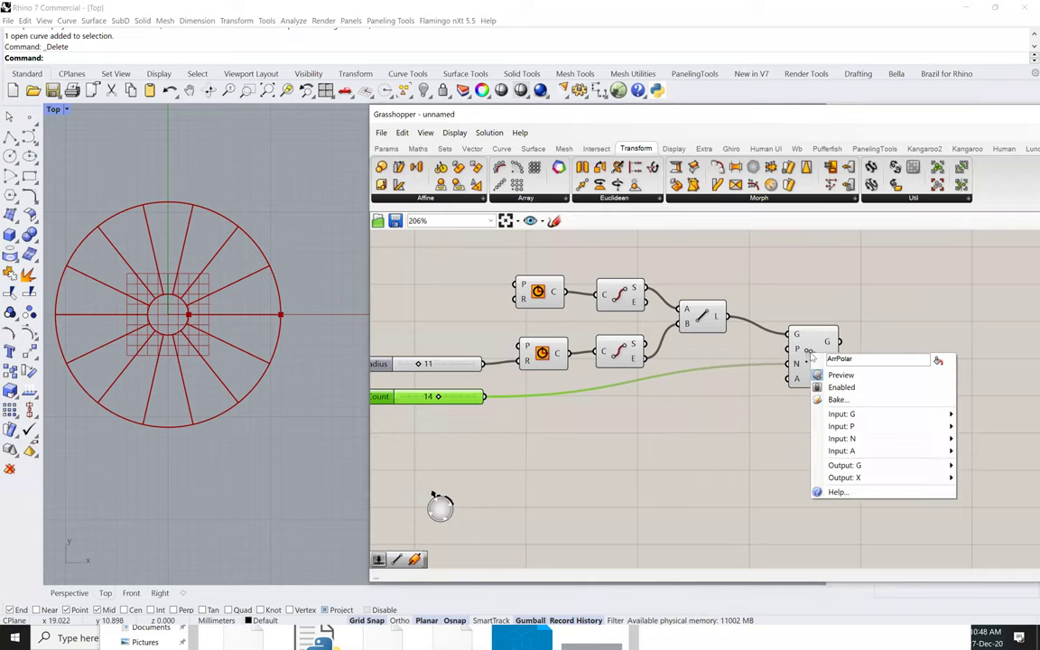
pyautogui.click(831, 401)
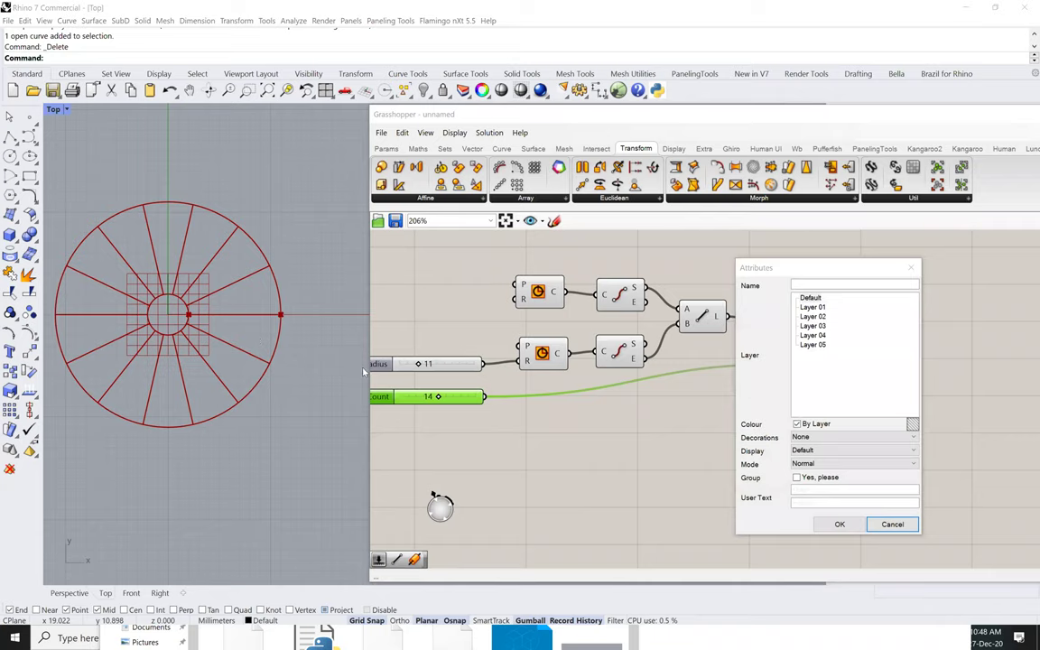
pyautogui.click(797, 477)
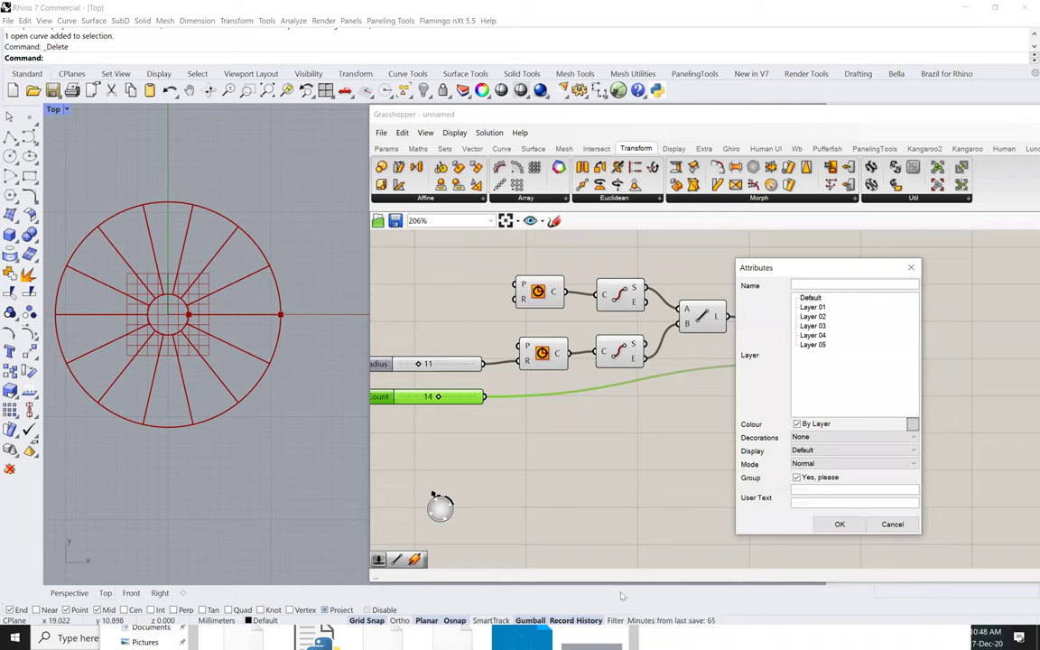
pyautogui.click(839, 525)
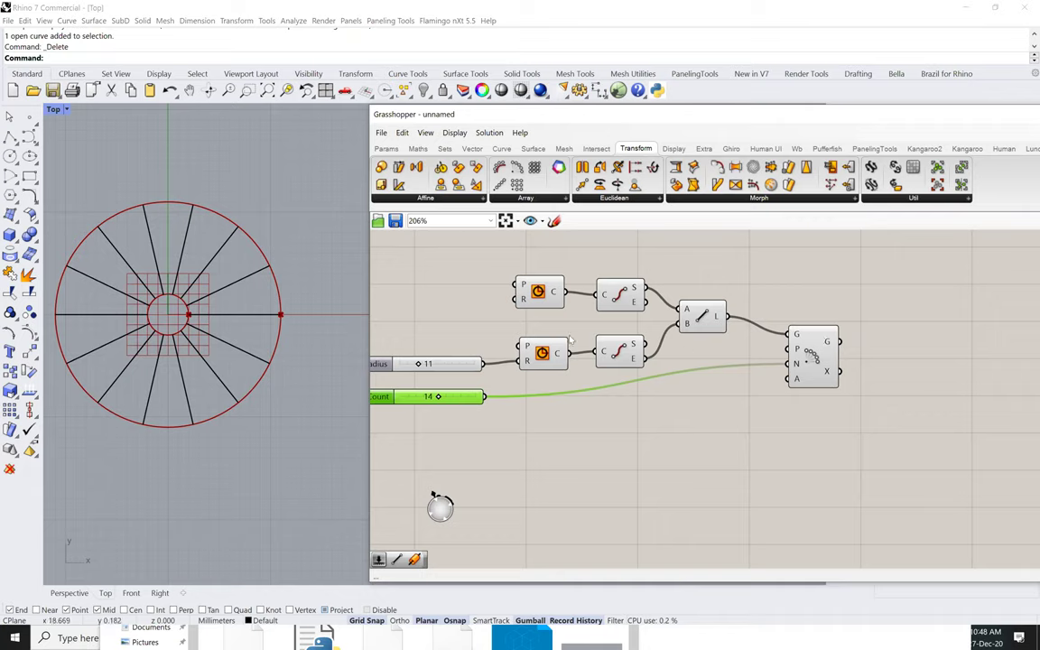
# Select one of the baked lines in the Top viewport to check the grouping, and clear the selection
pyautogui.click(237, 289)
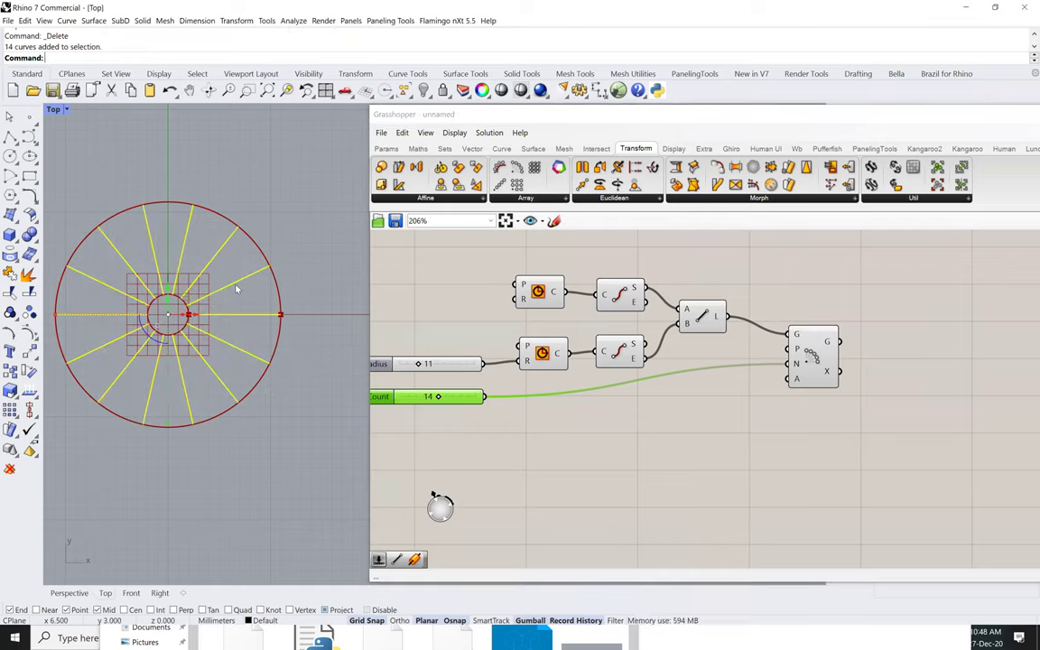
pyautogui.press('Escape')
pyautogui.click(251, 278)
pyautogui.press('Escape')
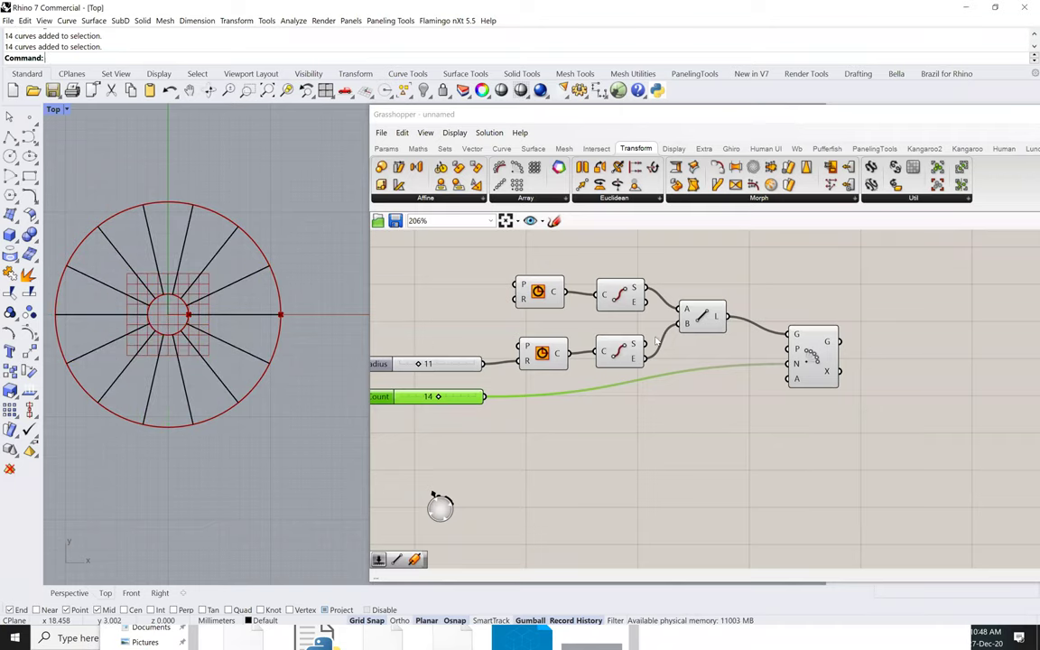
pyautogui.moveTo(811, 368)
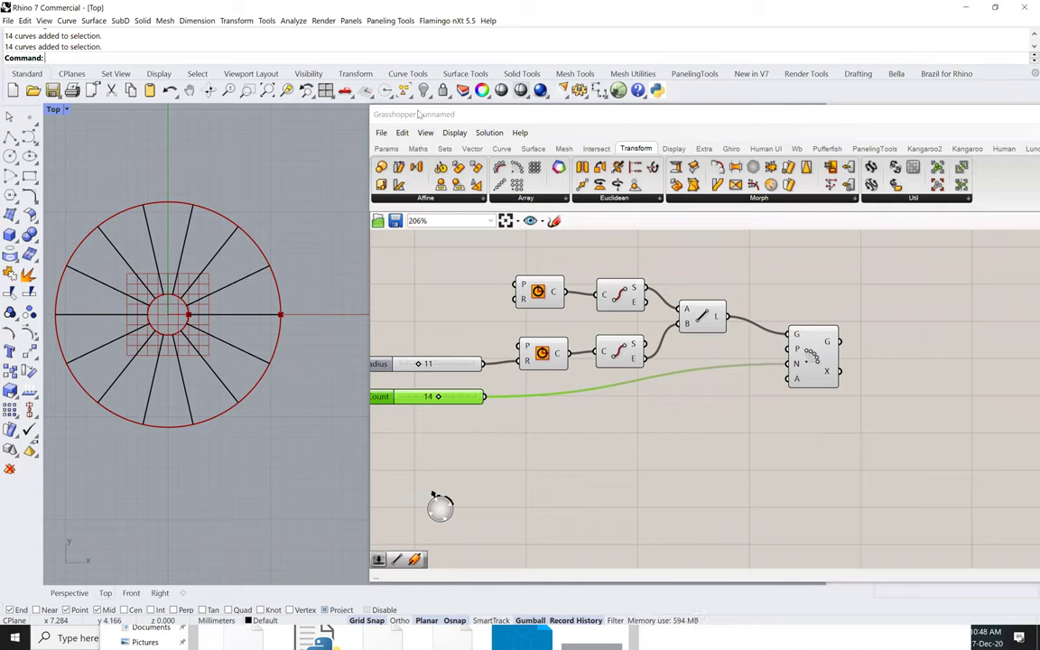
# Narrow the Grasshopper window and place it beside the circle pattern in the Top viewport, with its preview controls in view
pyautogui.click(578, 115)
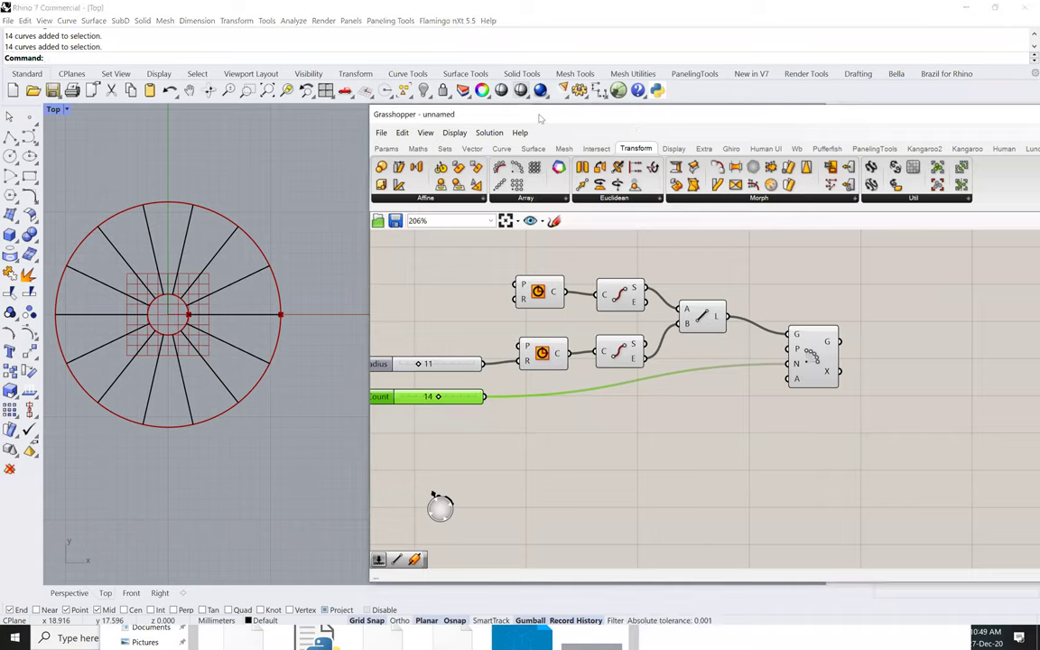
pyautogui.moveTo(540, 118); pyautogui.dragTo(266, 134)
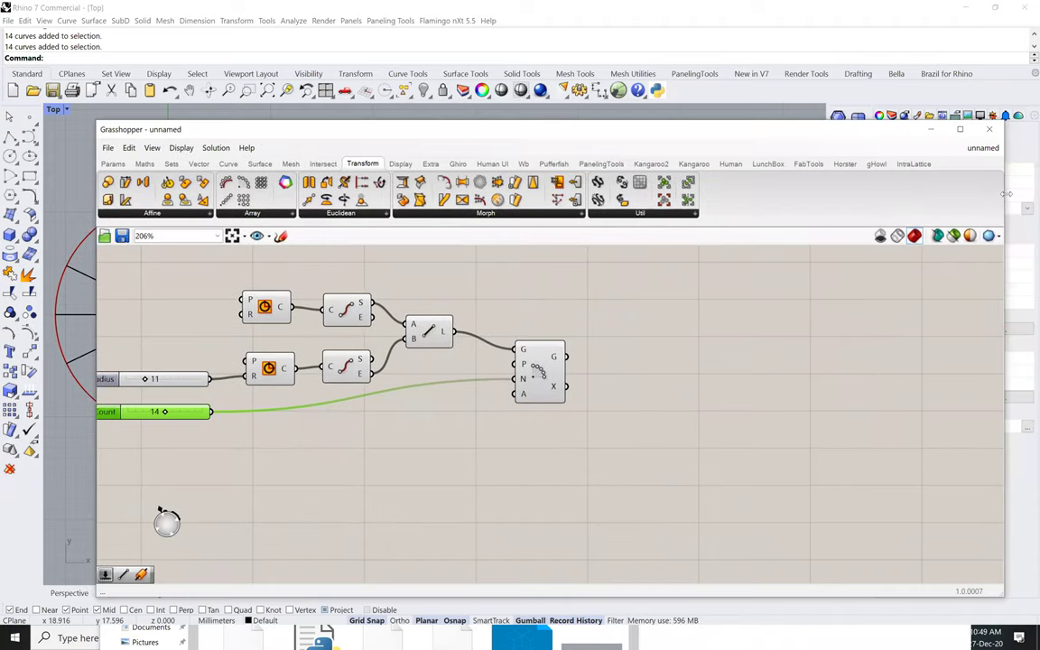
pyautogui.moveTo(1005, 193); pyautogui.dragTo(844, 193)
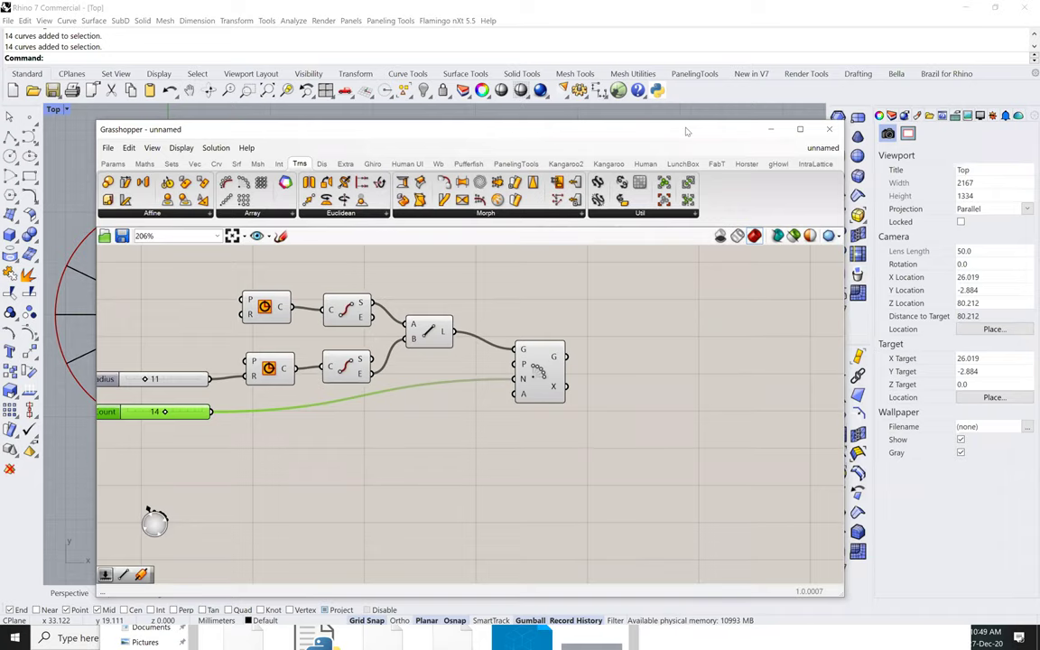
pyautogui.moveTo(687, 132); pyautogui.dragTo(874, 128)
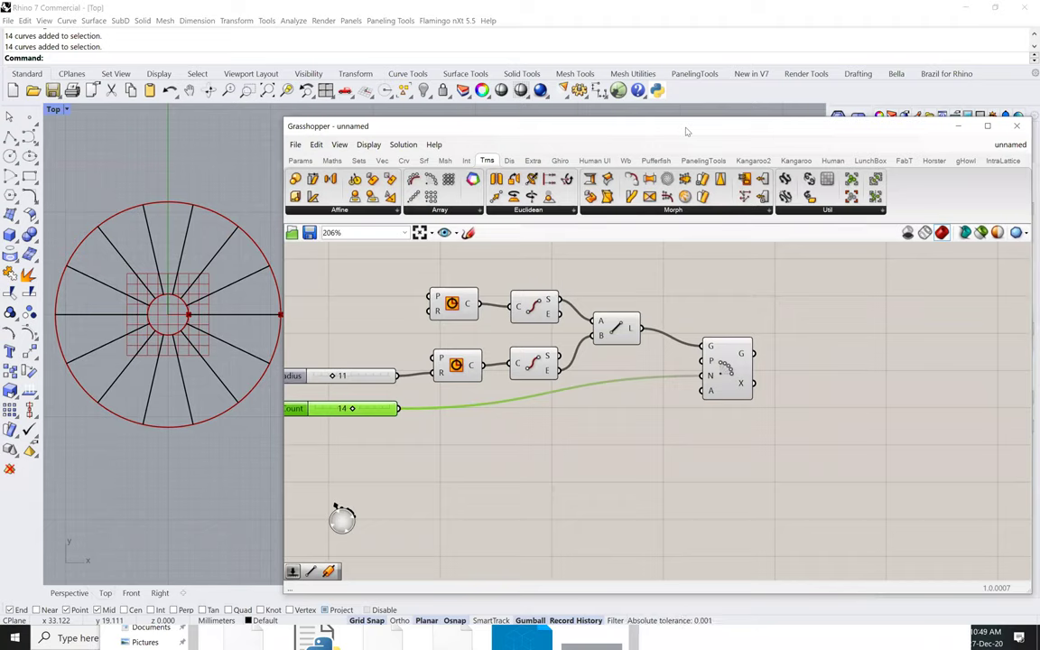
# Turn off the Grasshopper preview to view only the baked lines, and restore the shaded preview
pyautogui.click(54, 110)
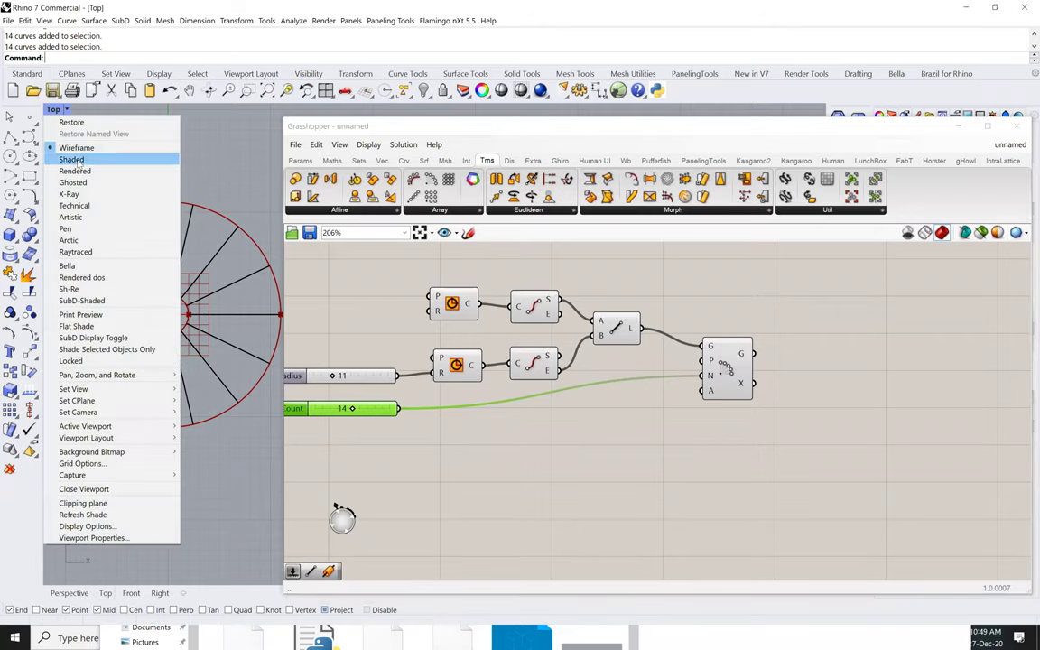
pyautogui.click(524, 128)
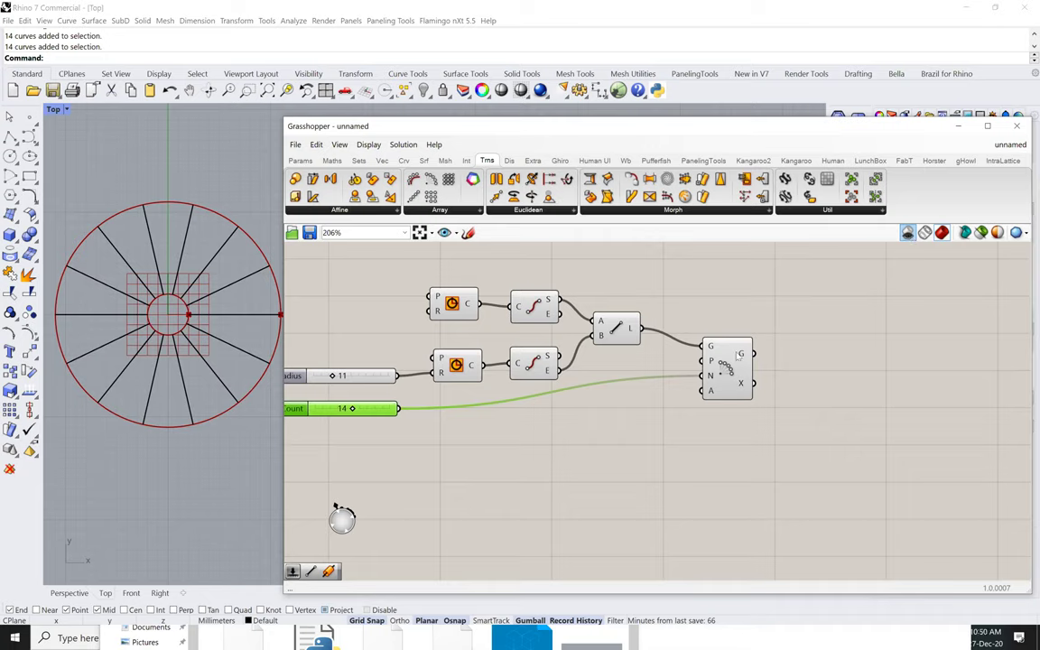
pyautogui.click(232, 245)
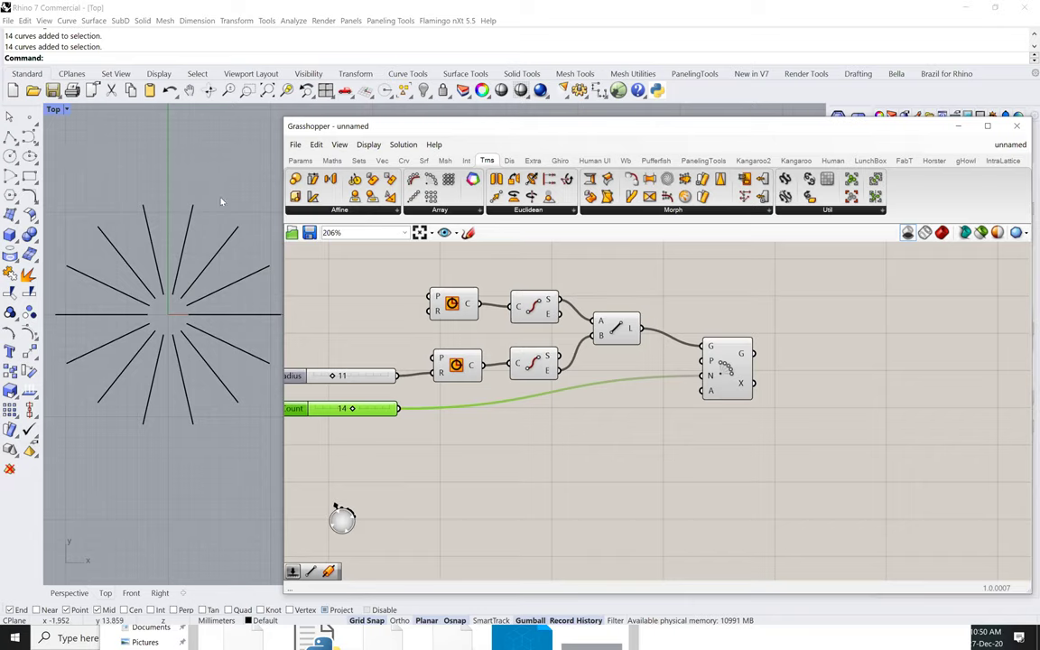
pyautogui.click(942, 233)
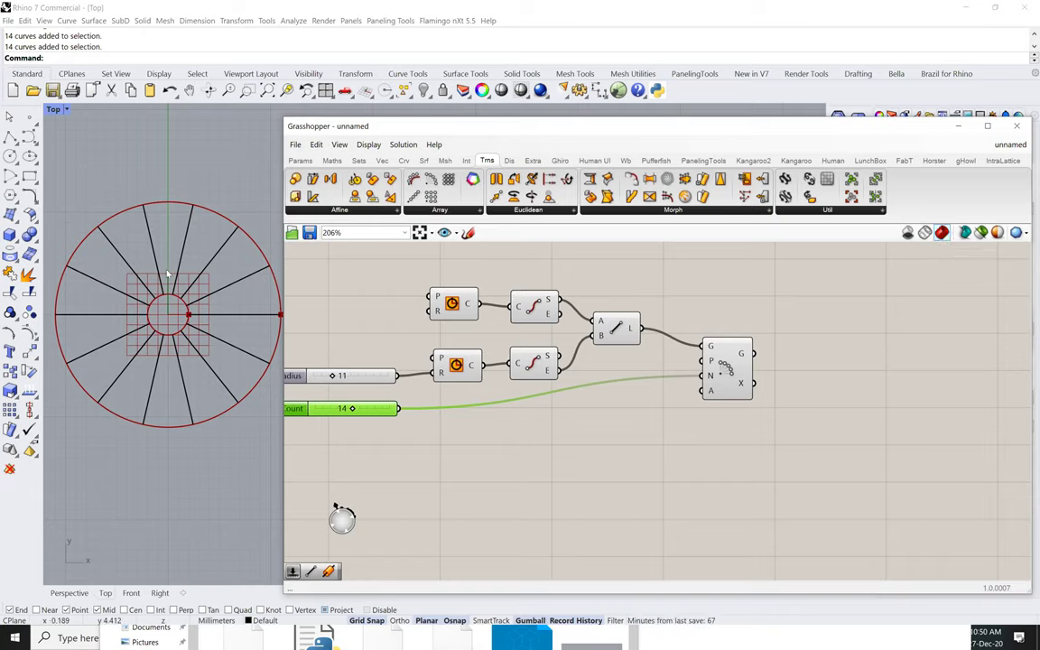
pyautogui.click(551, 431)
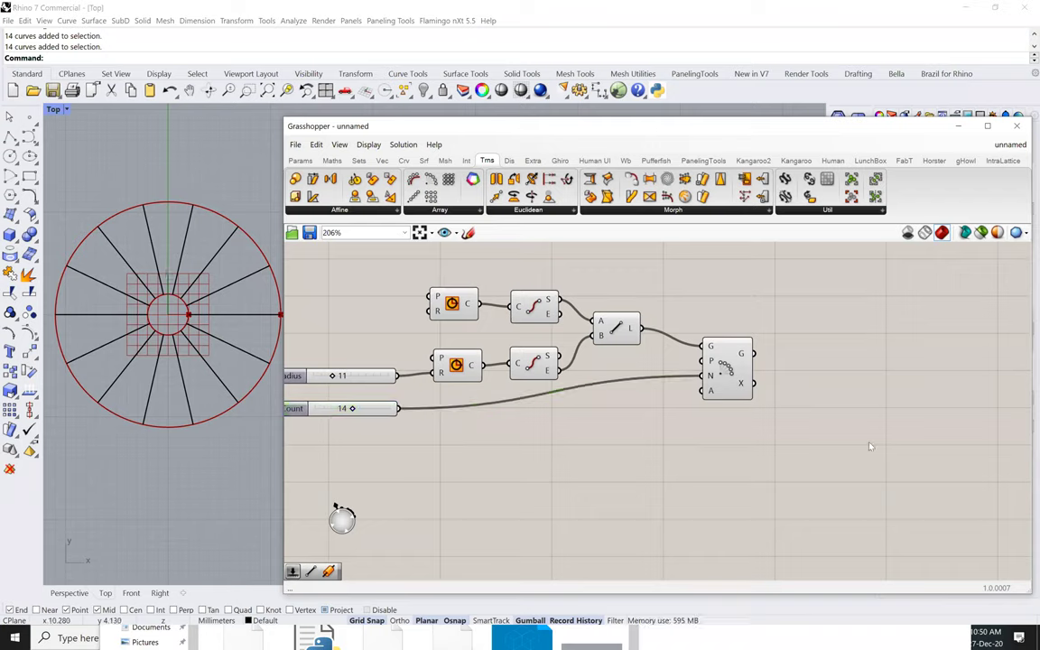
# Limit the preview to selected components, check both Circles and the Polar Array individually, and restore the full preview
pyautogui.click(981, 233)
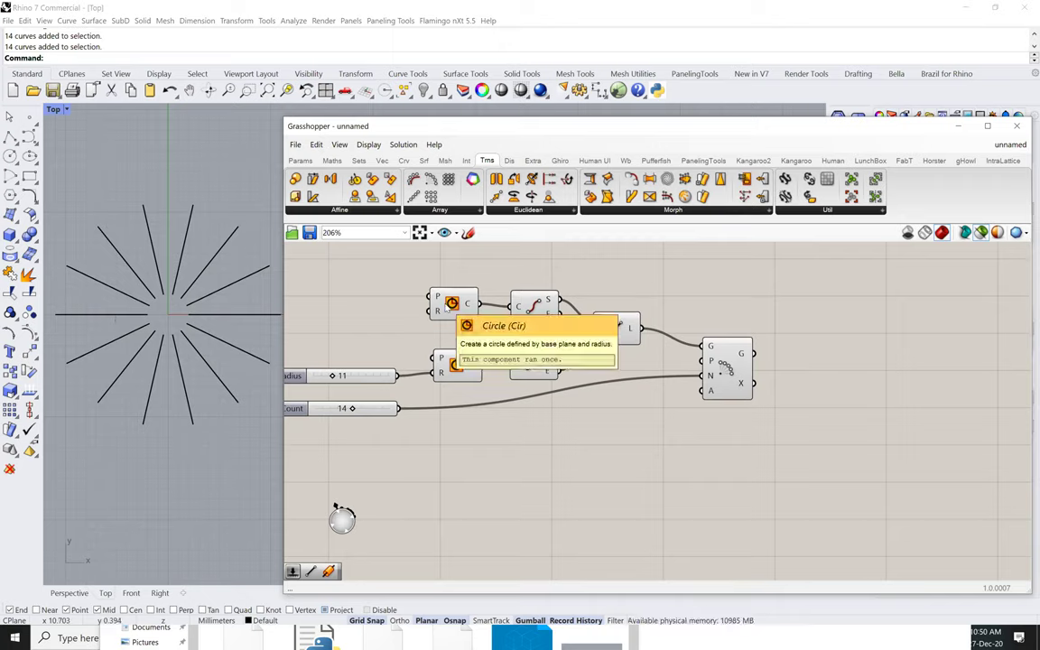
pyautogui.click(449, 304)
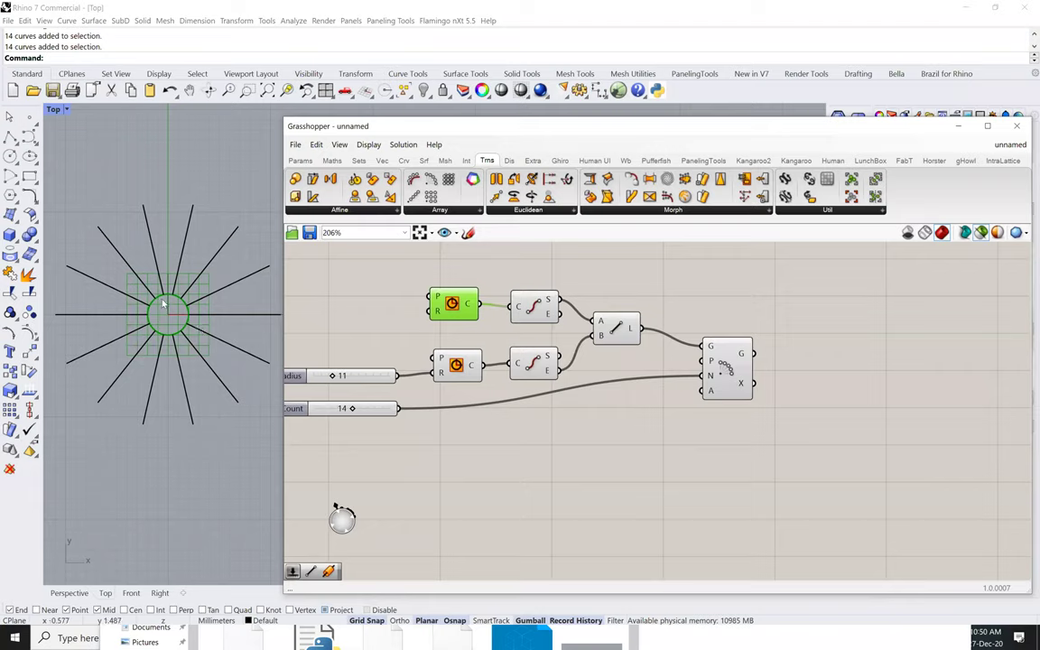
pyautogui.click(732, 287)
pyautogui.click(727, 366)
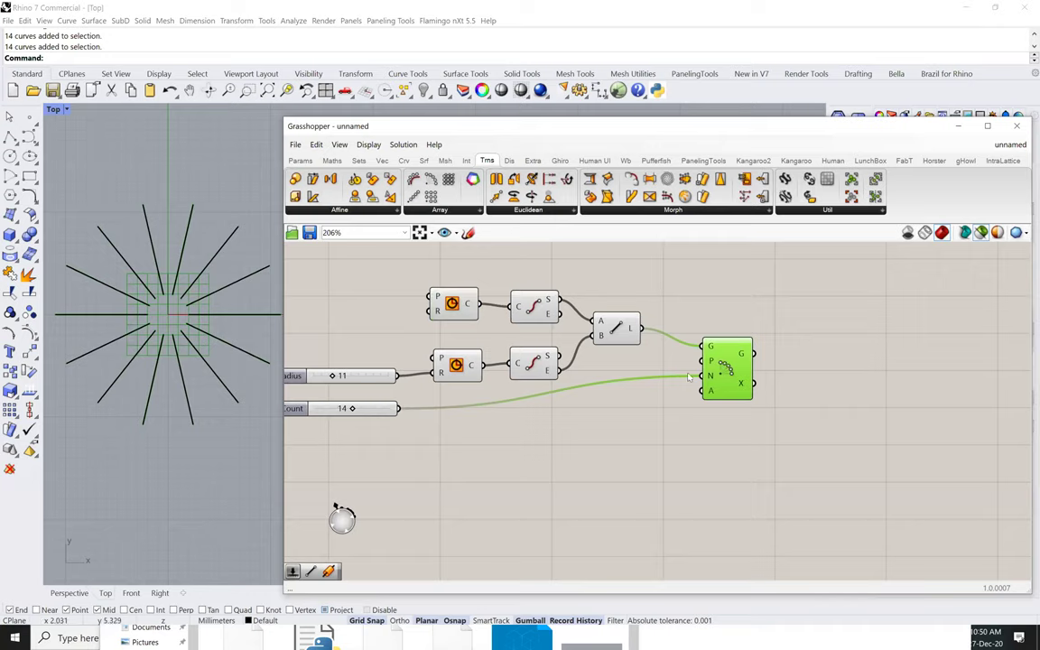
pyautogui.click(739, 458)
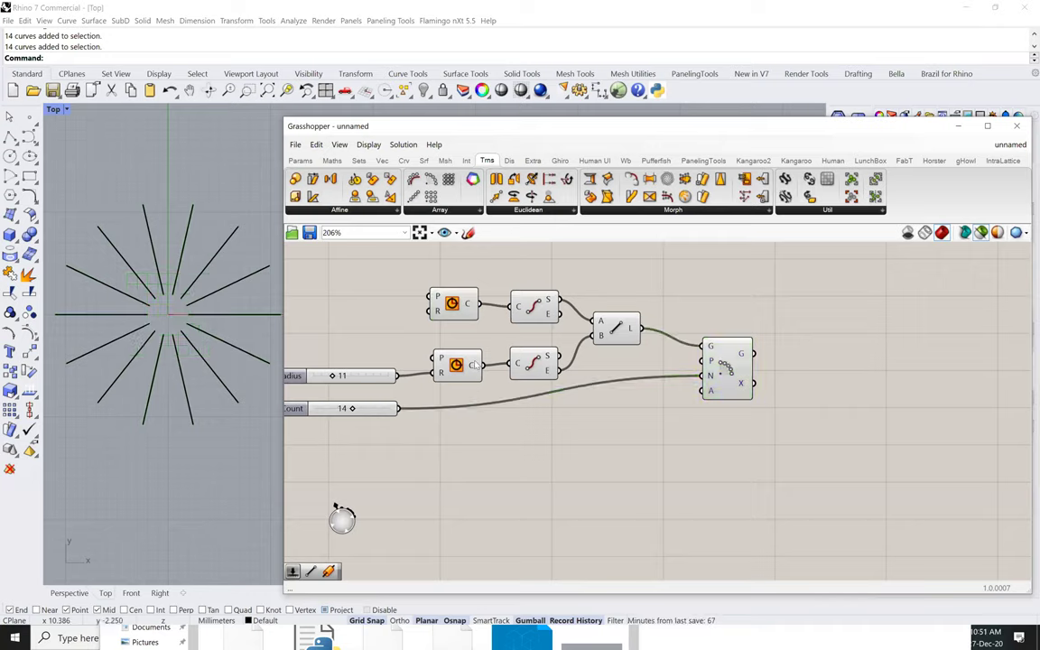
pyautogui.click(467, 364)
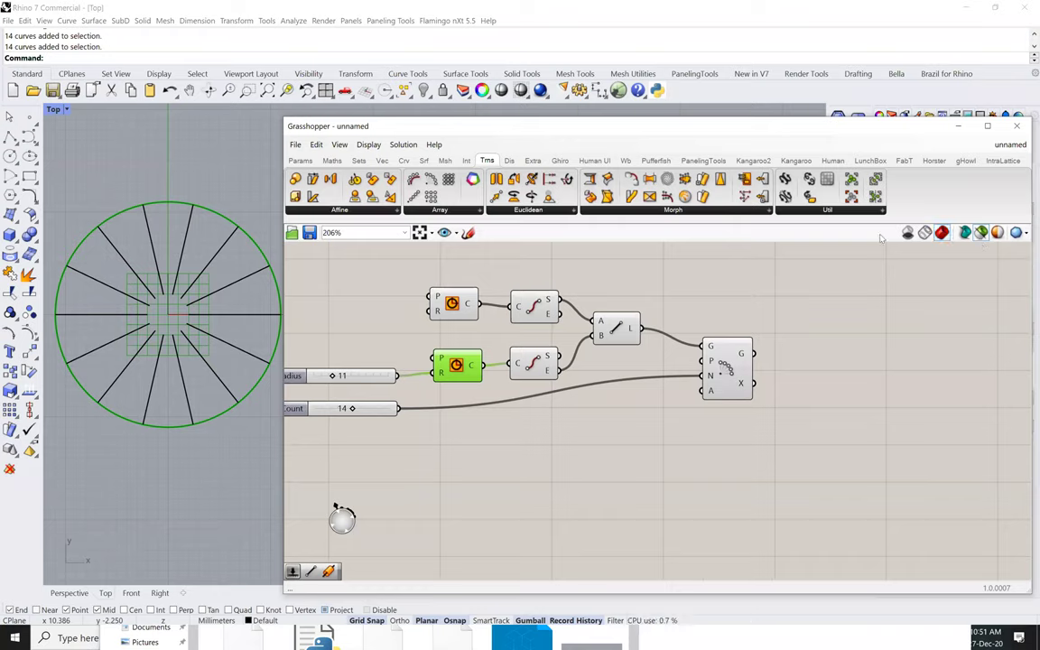
pyautogui.click(982, 236)
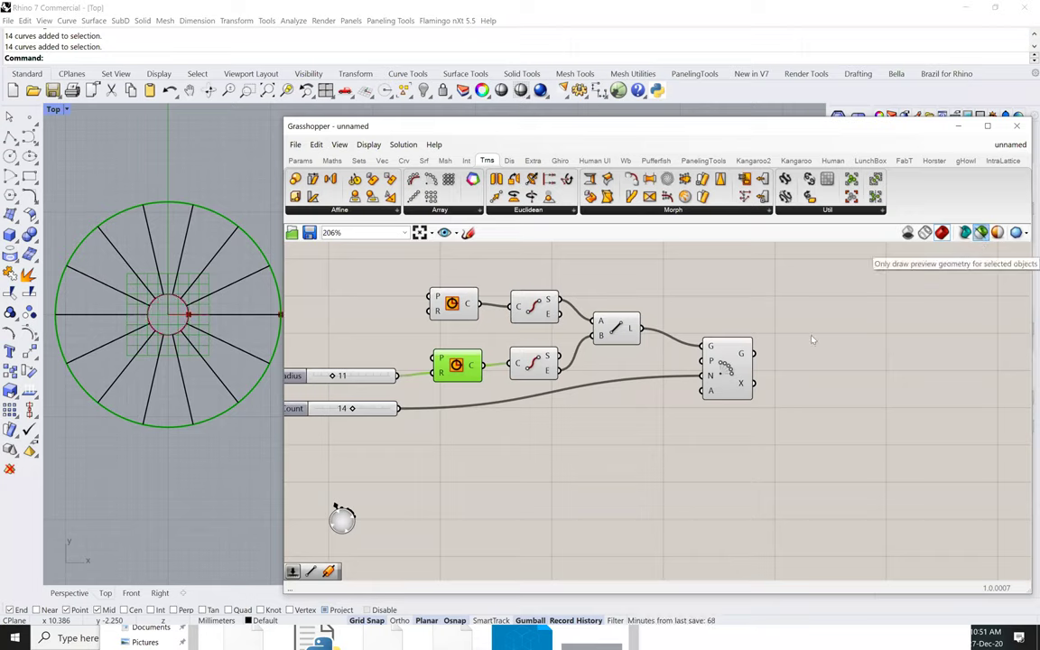
pyautogui.click(897, 337)
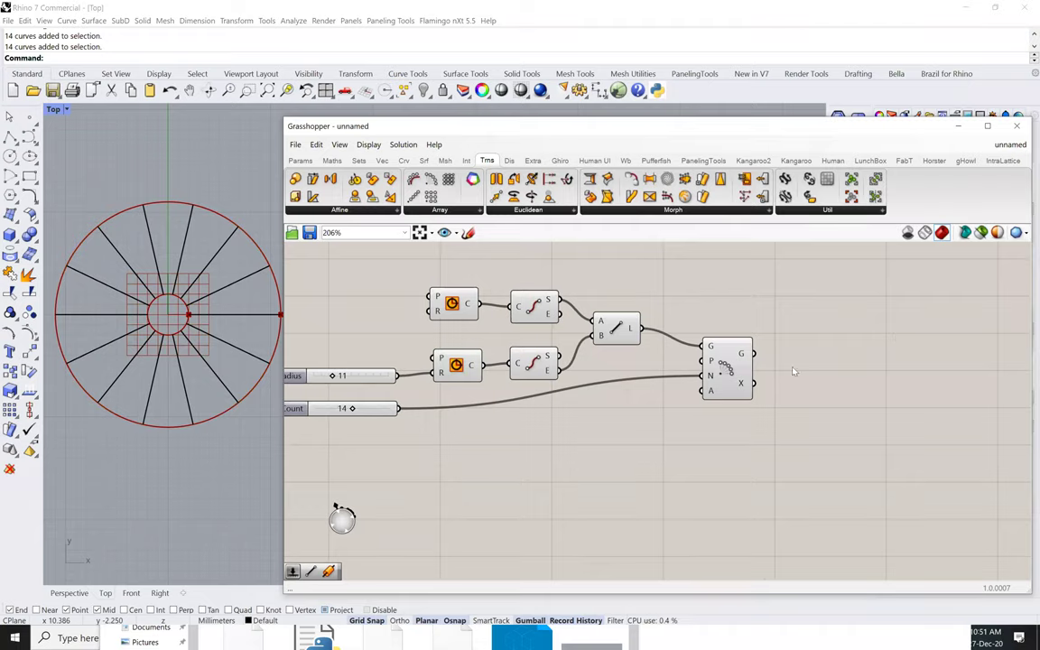
# Place a Pipe component to the right of the Polar Array component
pyautogui.moveTo(623, 422); pyautogui.dragTo(664, 411, button='right')
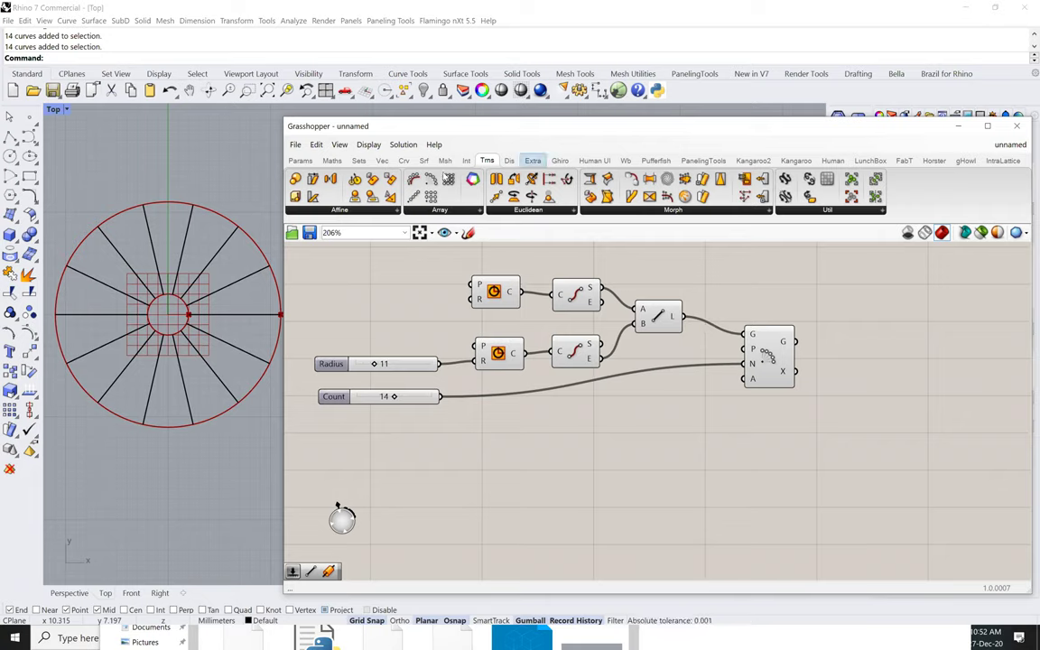
pyautogui.click(424, 161)
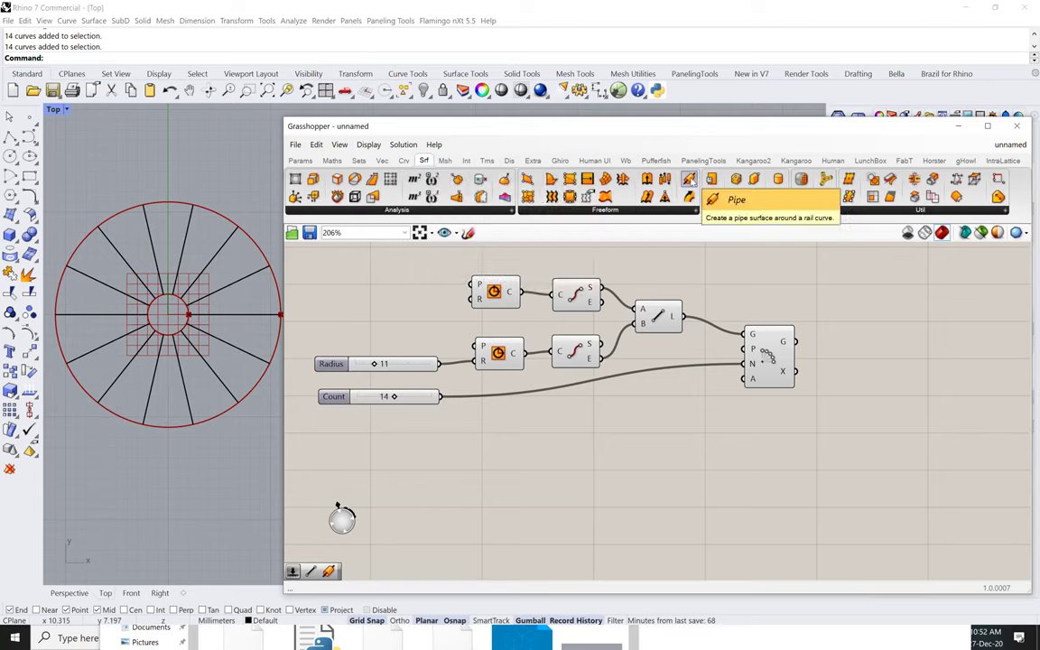
pyautogui.moveTo(912, 339); pyautogui.dragTo(901, 363)
pyautogui.click(910, 330)
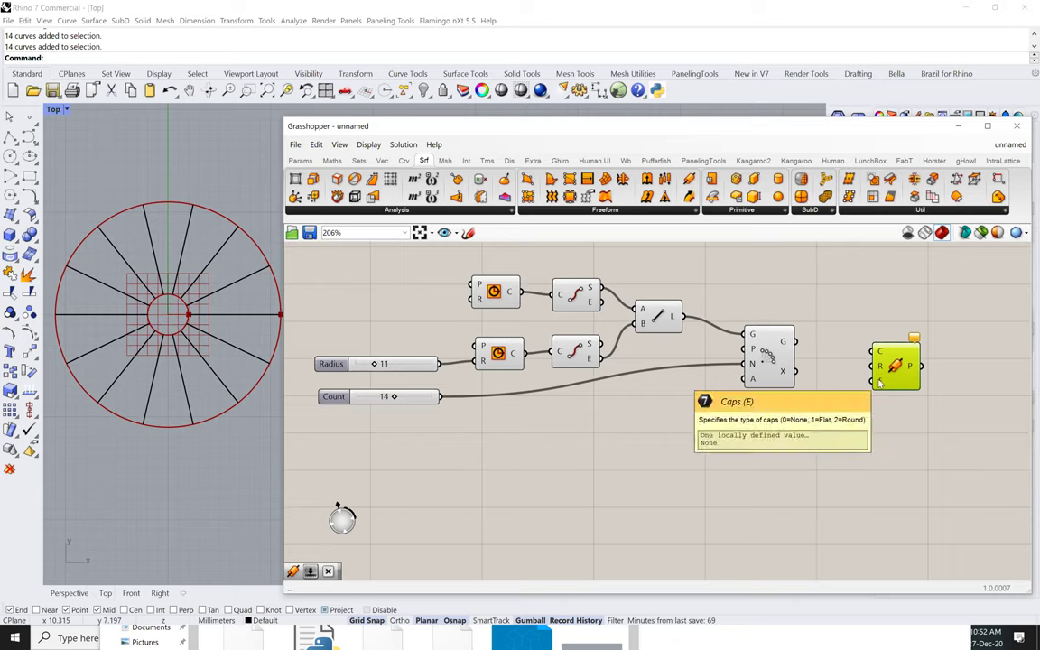
# Set the Pipe's caps to Round and connect the Polar Array's geometry output to its curve input
pyautogui.rightClick(881, 384)
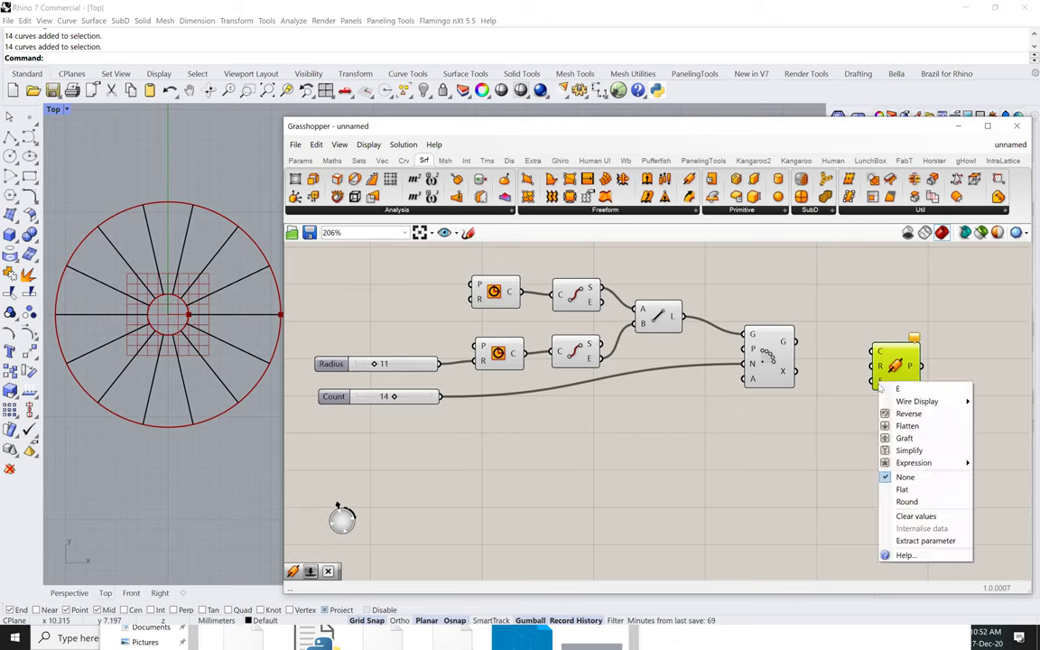
pyautogui.click(893, 503)
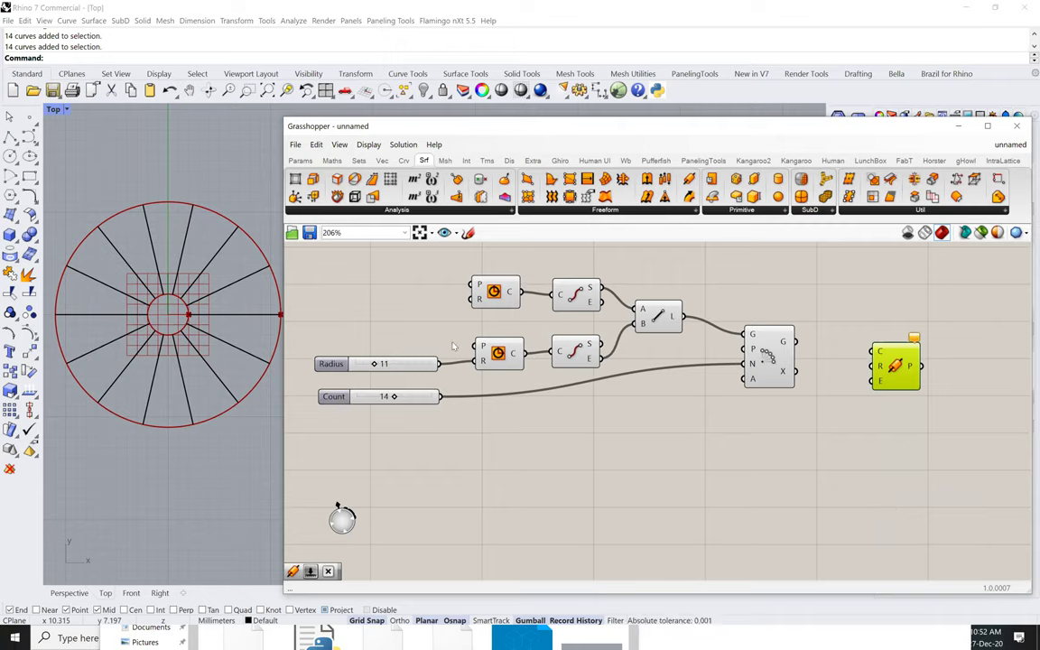
pyautogui.moveTo(858, 359); pyautogui.dragTo(873, 352)
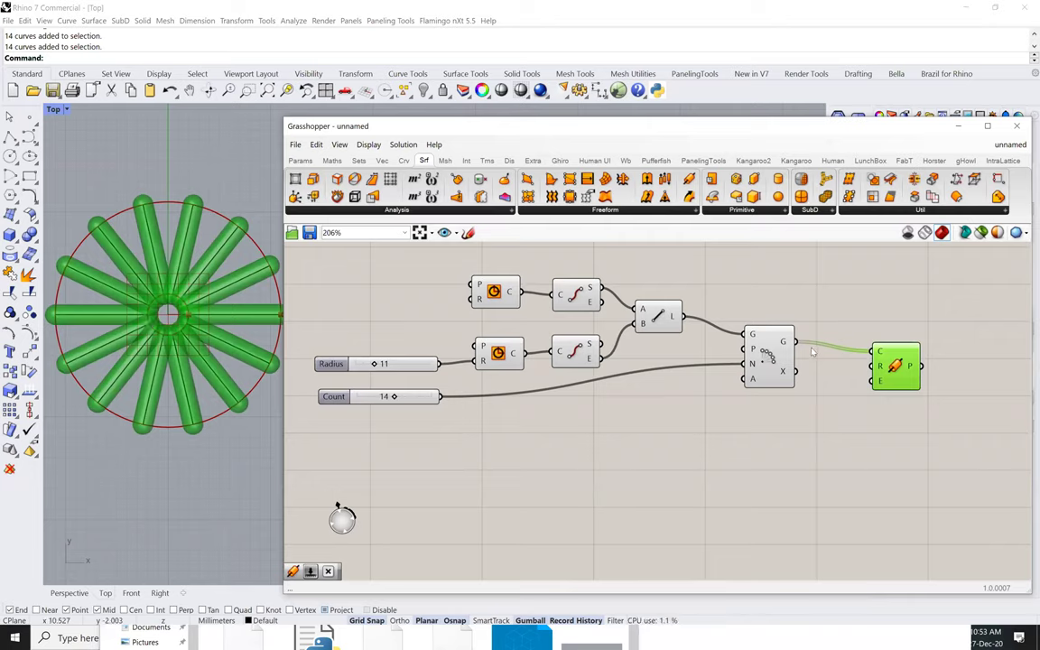
# Add a number slider, connect it to the Pipe's radius input, and set it to 0.206
pyautogui.moveTo(891, 374); pyautogui.dragTo(887, 409)
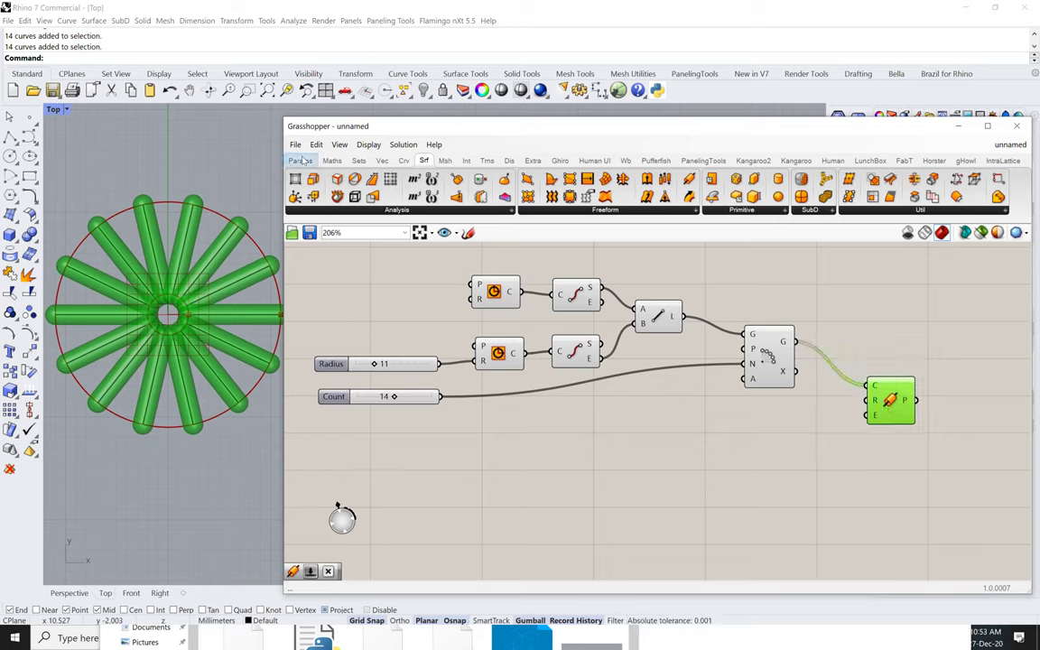
pyautogui.click(301, 161)
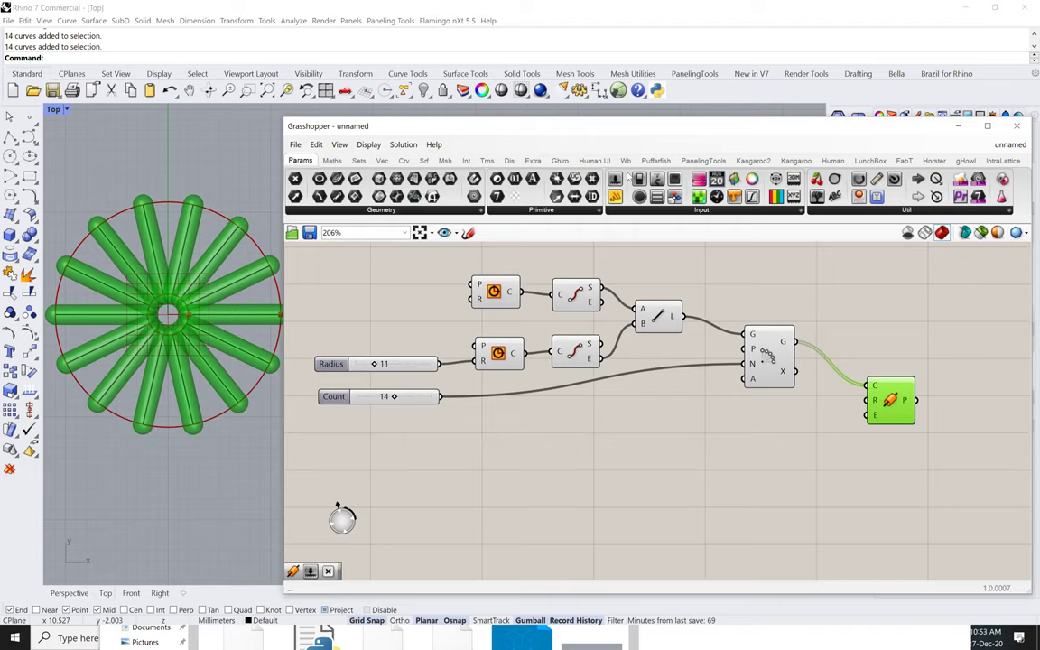
pyautogui.moveTo(615, 180); pyautogui.dragTo(620, 444)
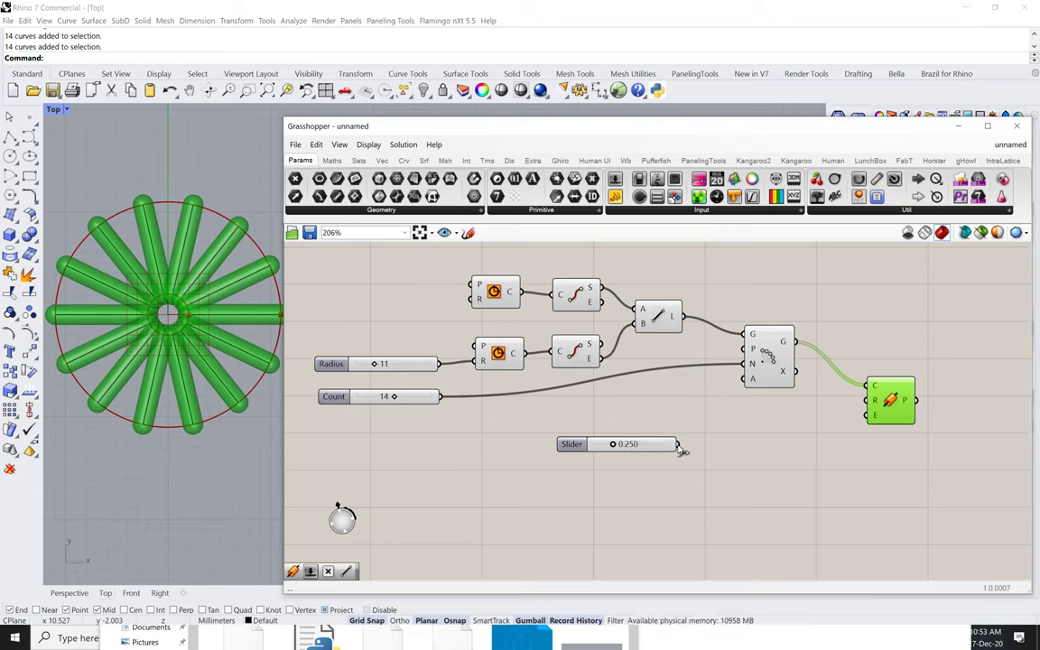
pyautogui.moveTo(680, 446); pyautogui.dragTo(866, 400)
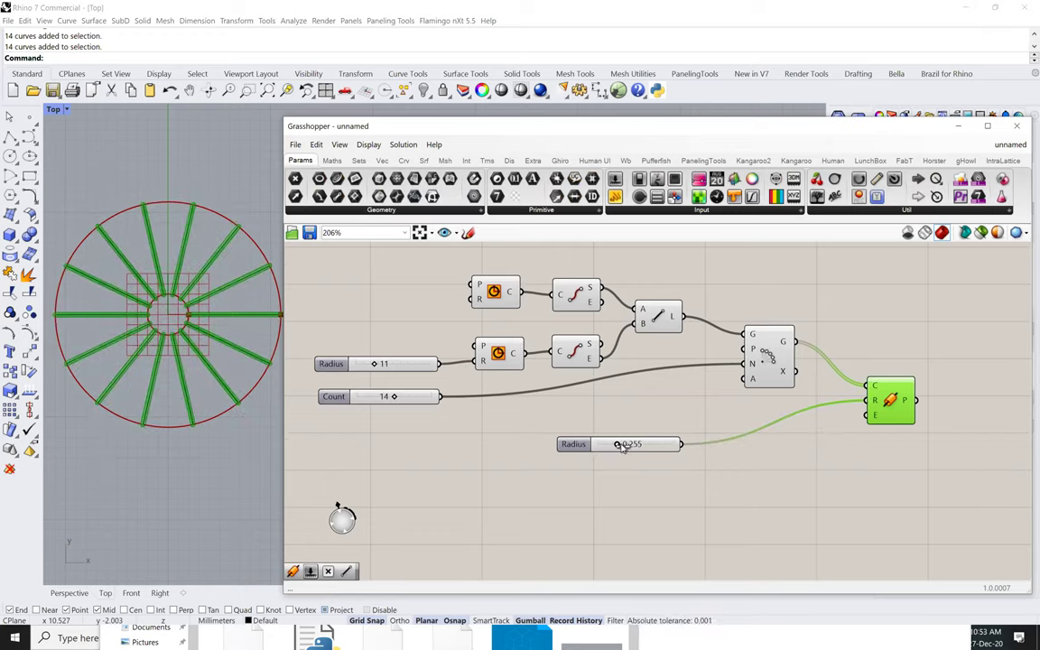
pyautogui.moveTo(635, 445); pyautogui.dragTo(613, 443)
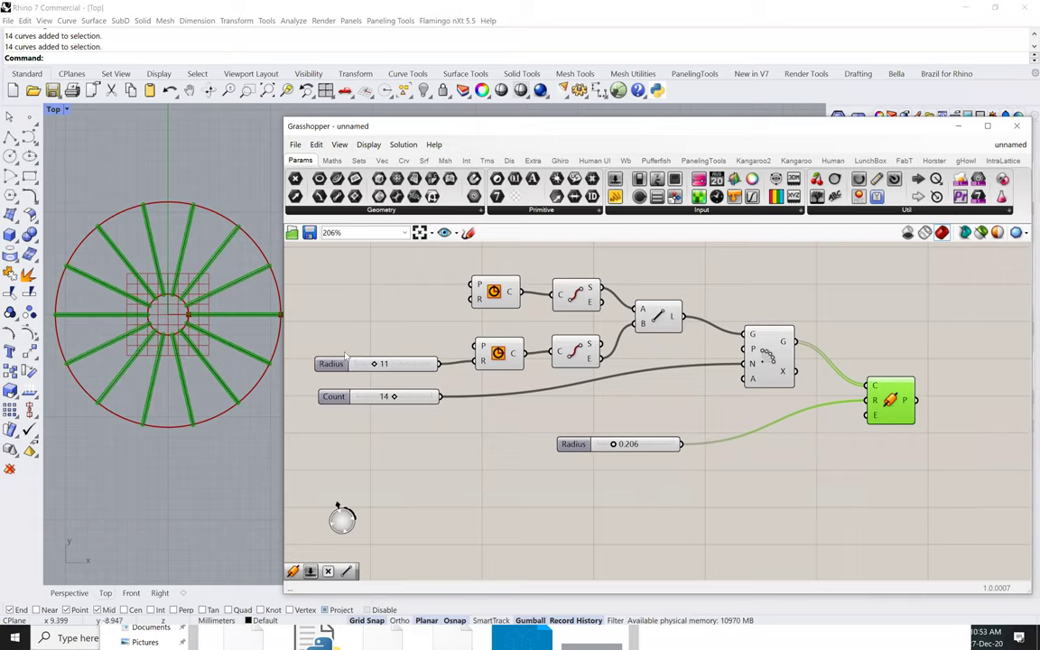
# Set the outer circle's radius to 12 and the array count to 17, and delete the previously baked lines
pyautogui.moveTo(374, 364); pyautogui.dragTo(405, 399)
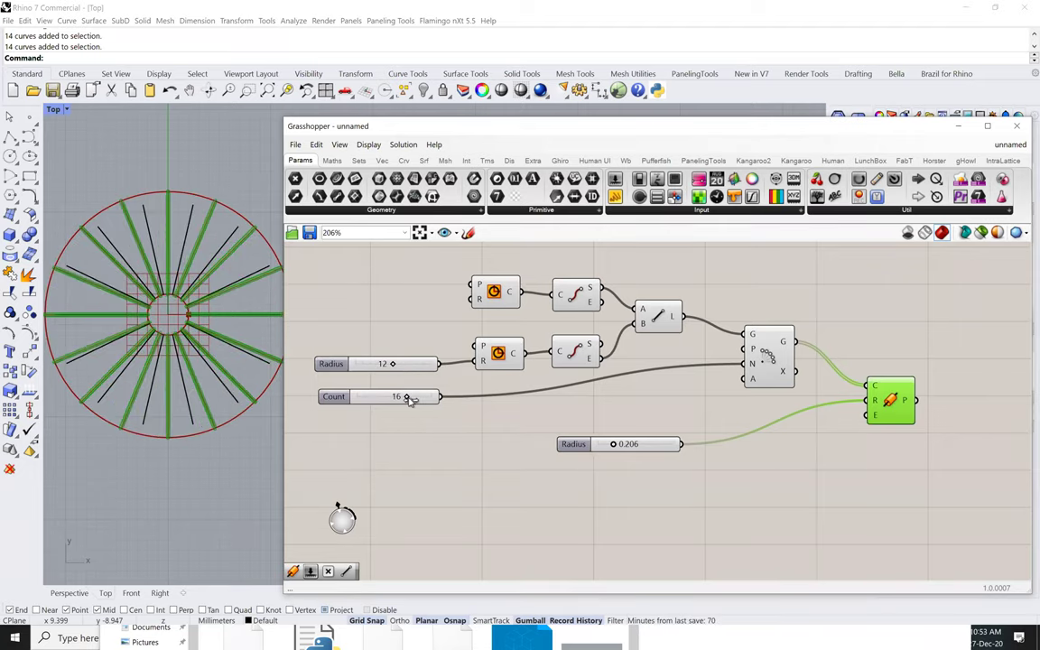
pyautogui.click(190, 226)
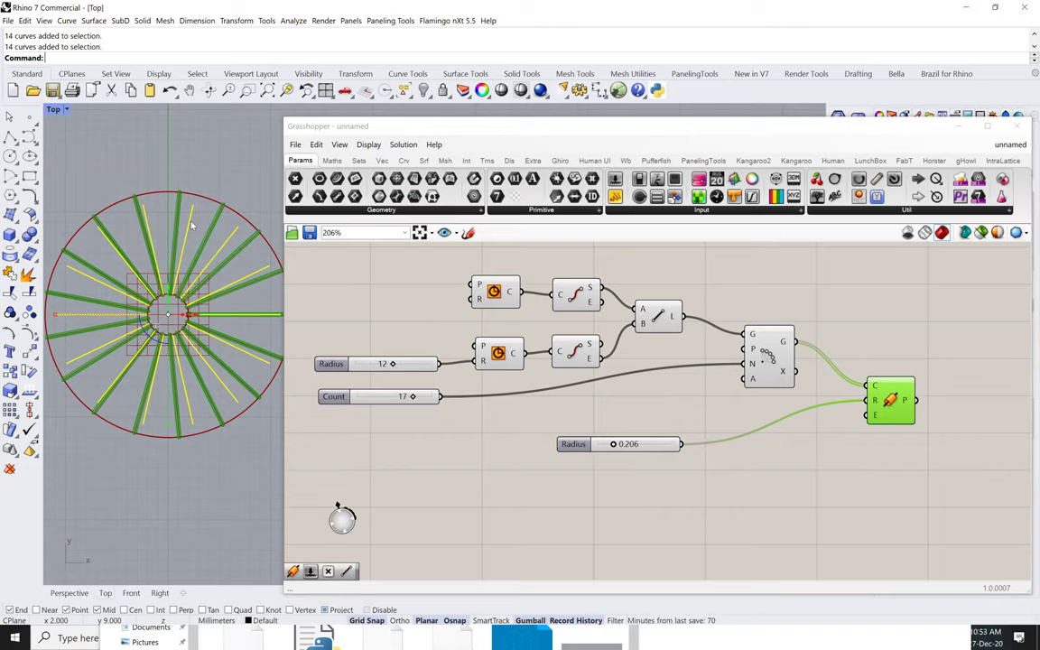
pyautogui.press('Delete')
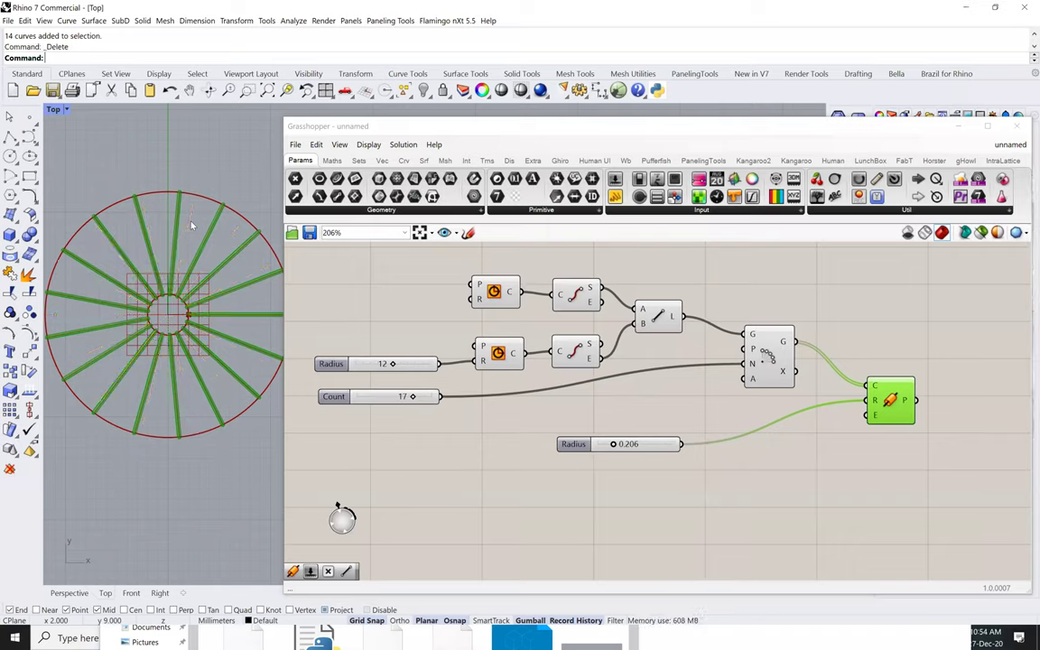
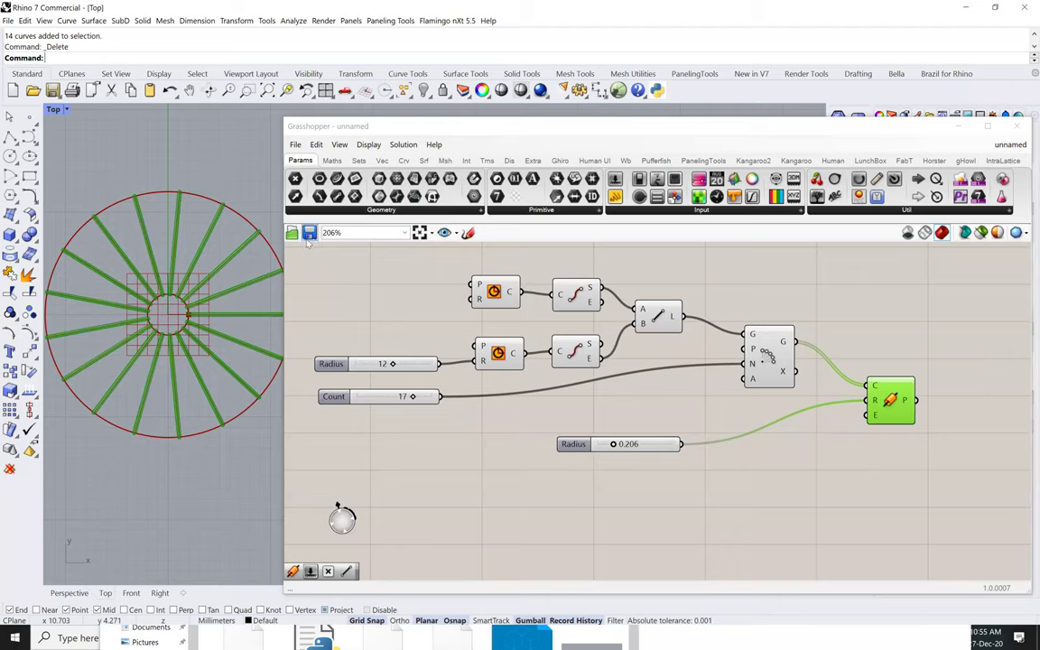
# Place a second Pipe component above the existing Pipe component
pyautogui.click(424, 162)
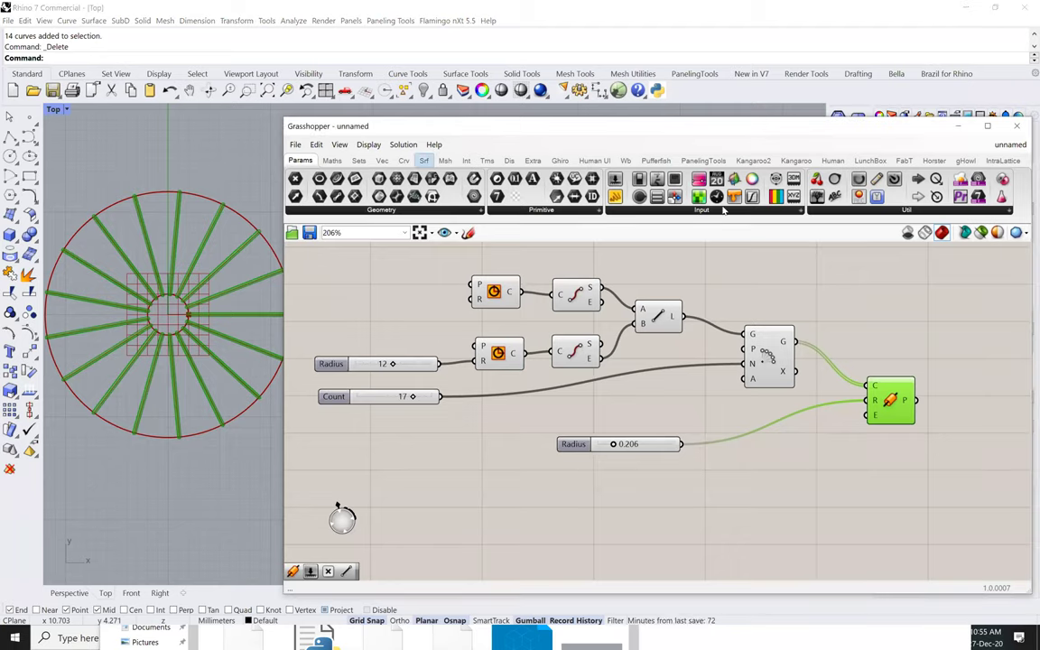
pyautogui.click(424, 163)
pyautogui.moveTo(690, 178); pyautogui.dragTo(889, 293)
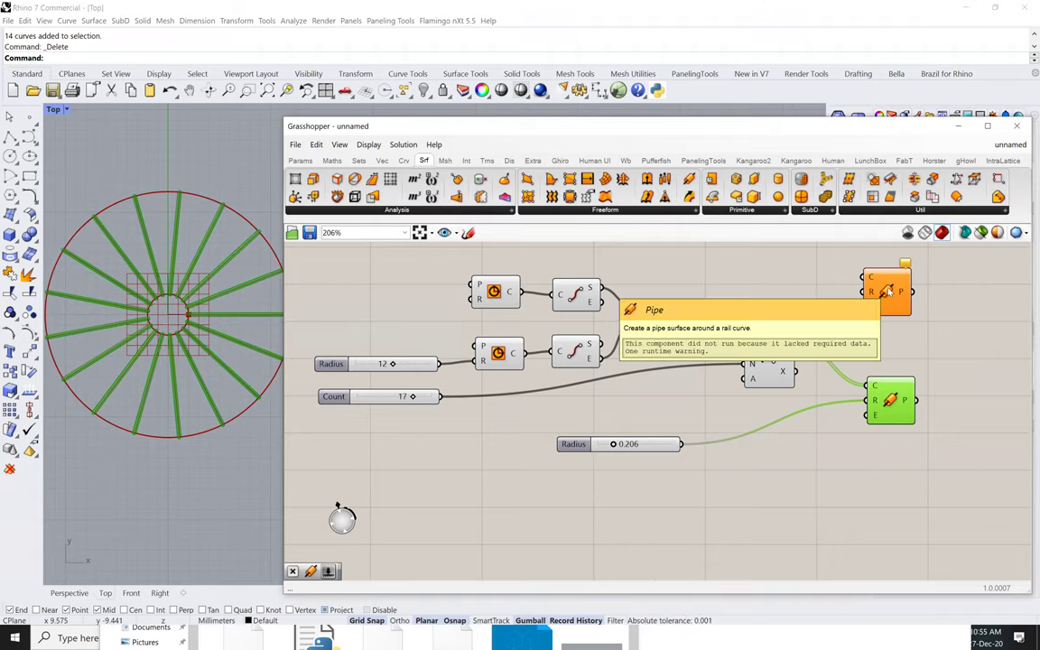
pyautogui.moveTo(888, 291)
pyautogui.moveTo(888, 291); pyautogui.dragTo(898, 285)
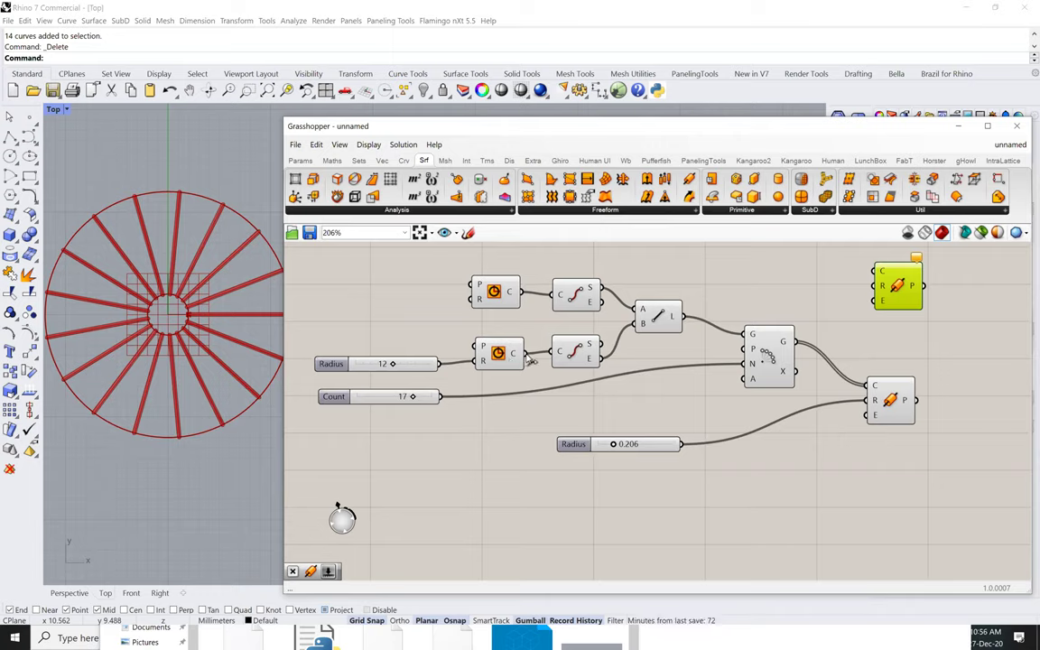
# Feed the outer circle's curve into the first Pipe's curve input alongside the Polar Array geometry
pyautogui.moveTo(528, 355); pyautogui.dragTo(874, 388)
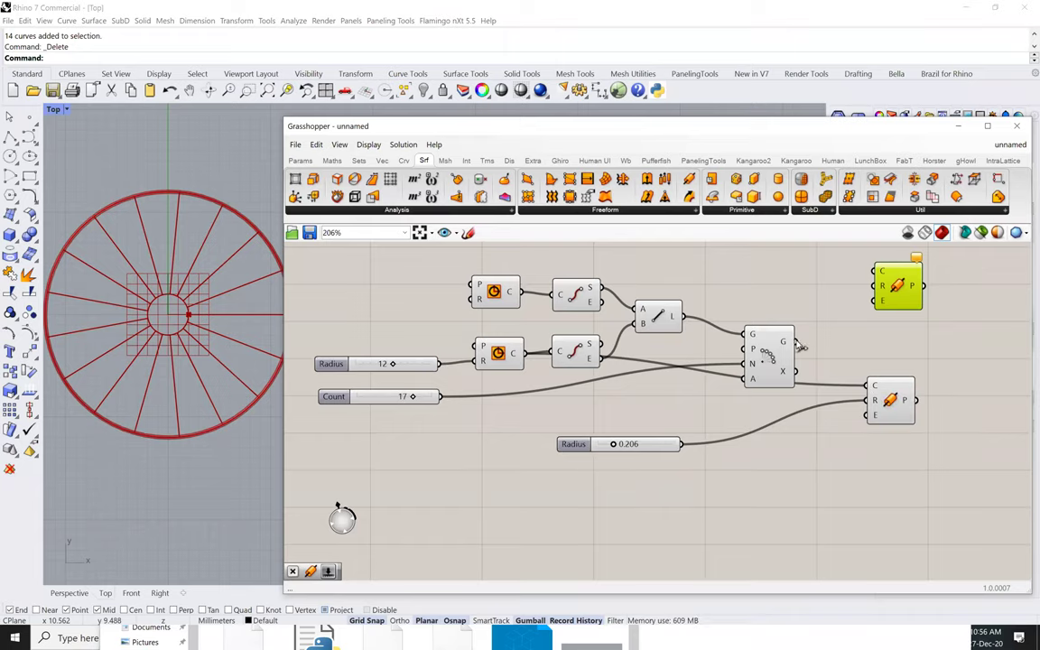
pyautogui.moveTo(798, 343); pyautogui.dragTo(868, 386)
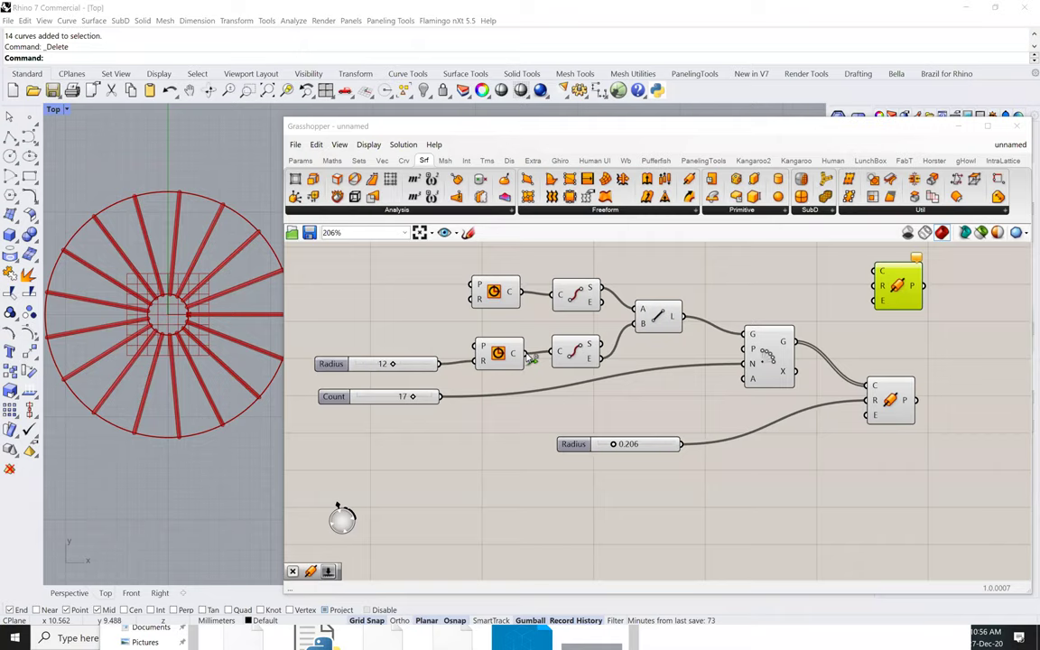
pyautogui.moveTo(532, 358); pyautogui.dragTo(874, 386)
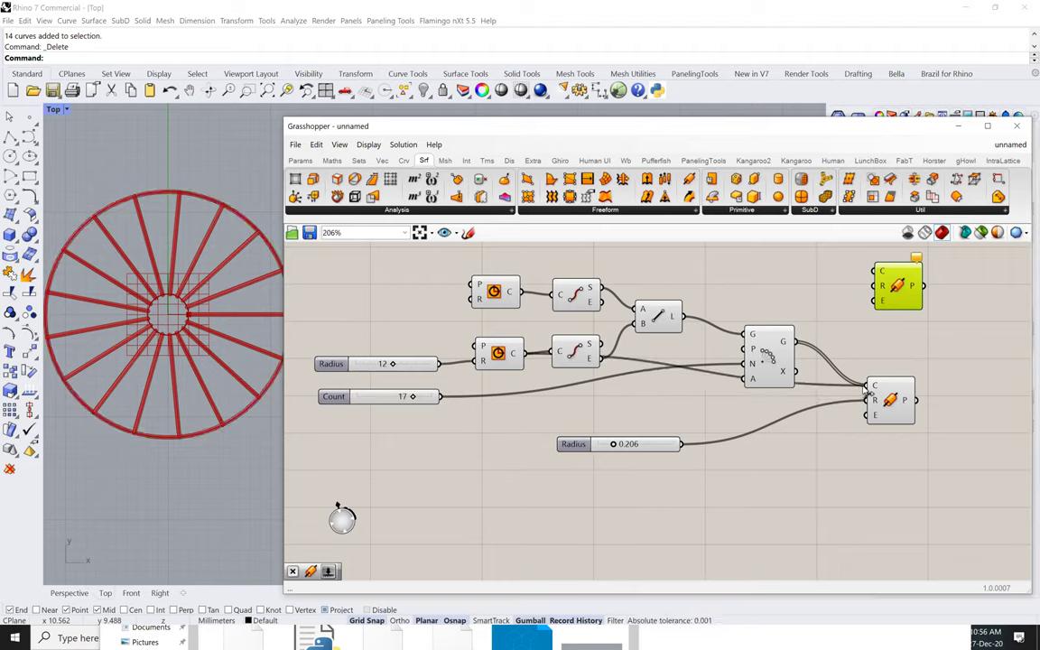
pyautogui.moveTo(770, 359); pyautogui.dragTo(770, 345)
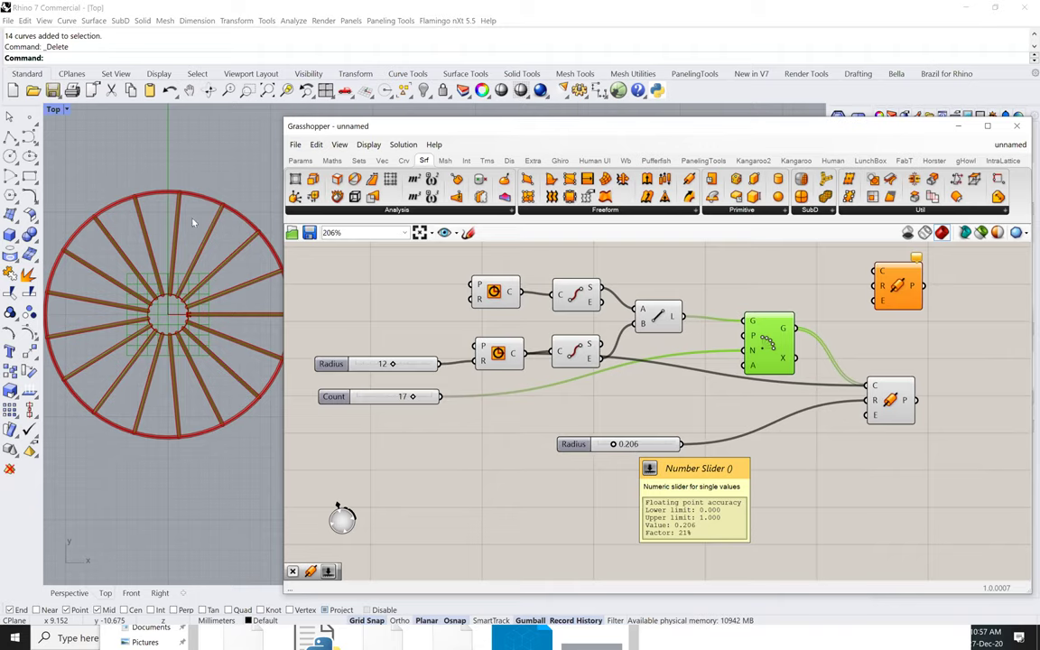
# Examine in the Top viewport how a radial pipe meets the outer circular pipe
pyautogui.click(224, 249)
pyautogui.press('Up')
pyautogui.press('Right')
pyautogui.press('Up')
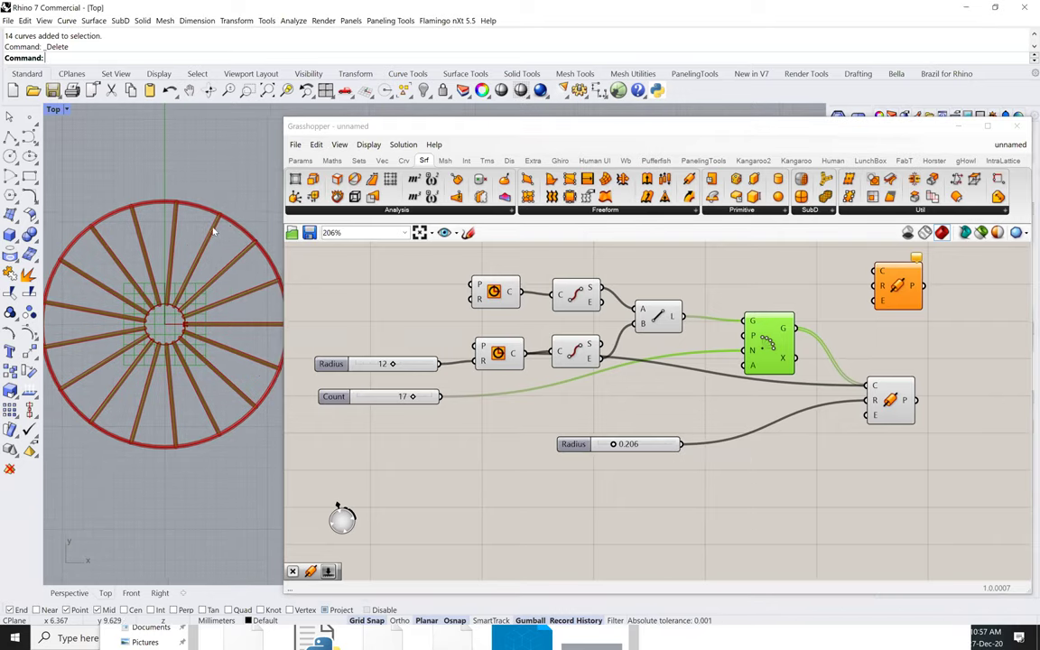
pyautogui.scroll(5, 254, 226)
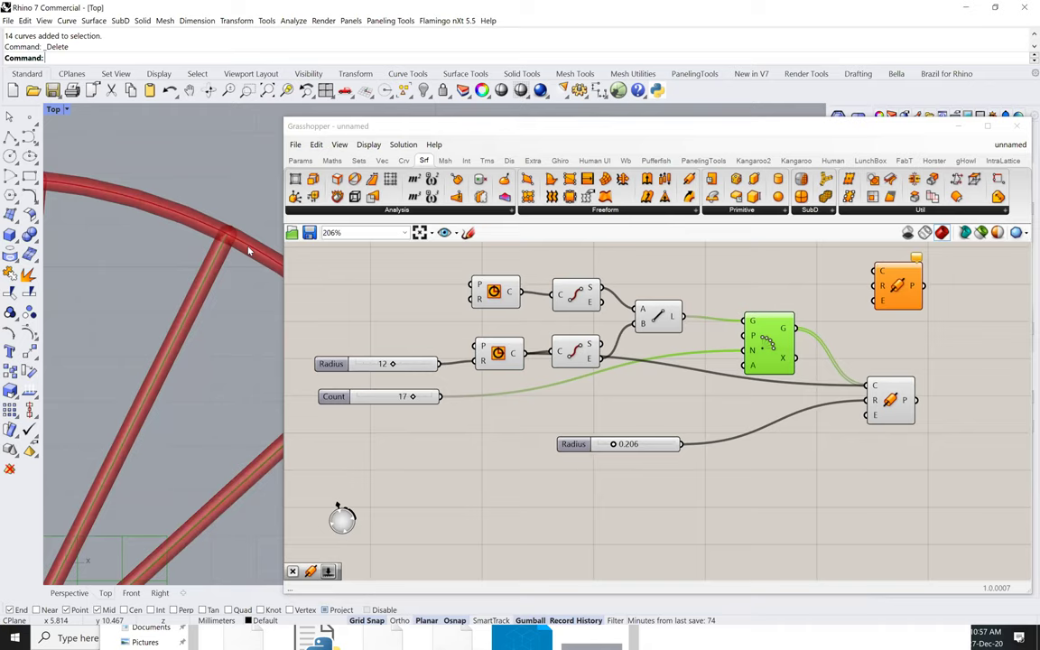
pyautogui.scroll(-2, 242, 248)
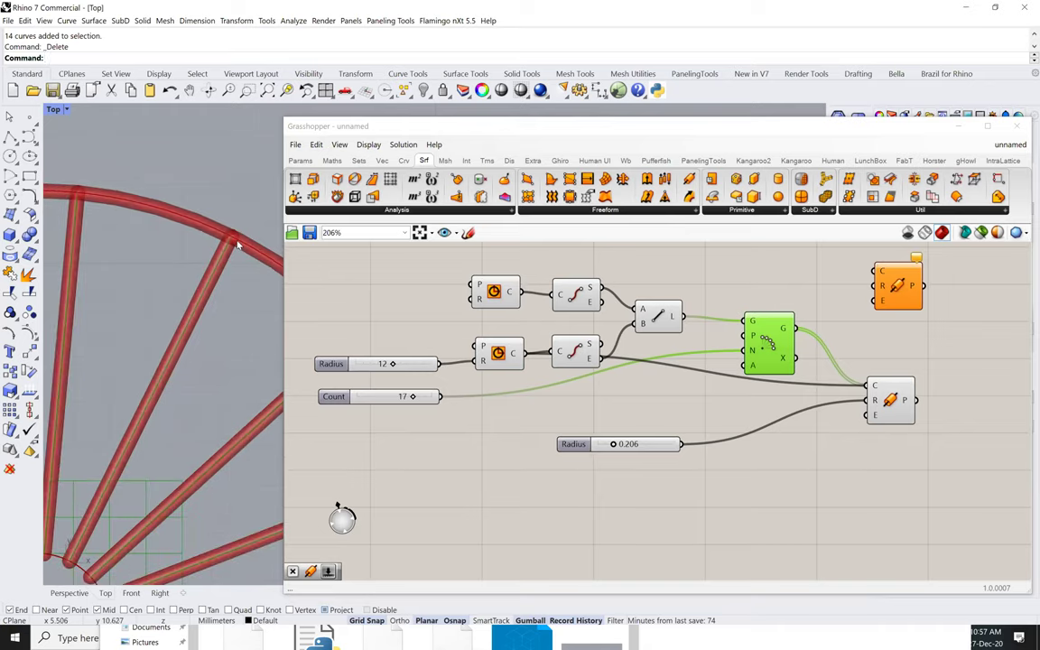
pyautogui.scroll(4, 232, 239)
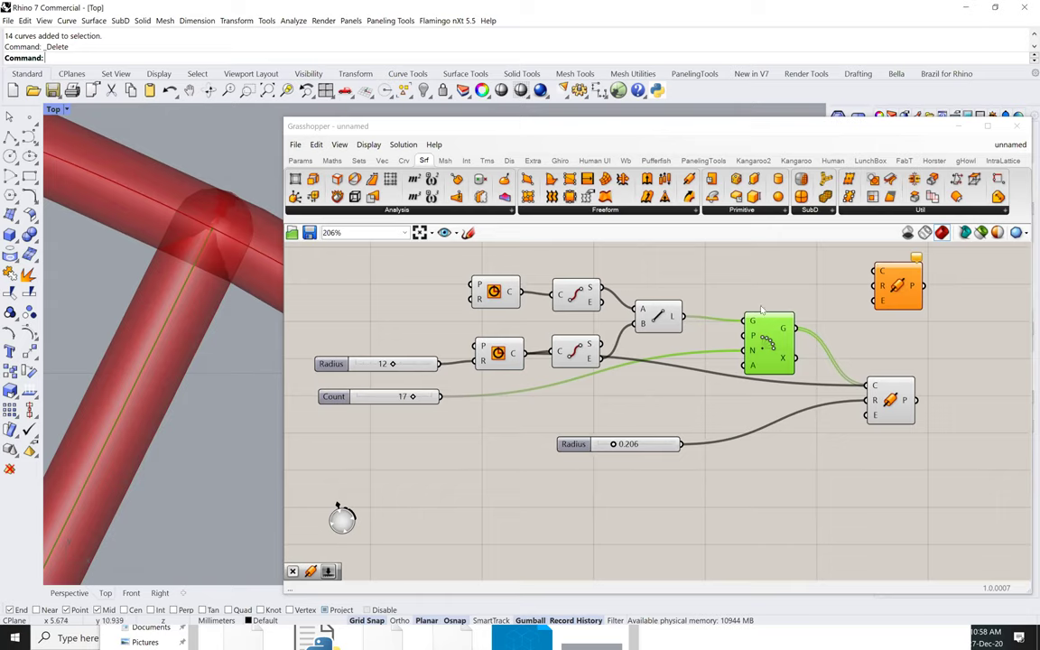
# Feed only the Polar Array geometry to the first Pipe and connect the outer circle's curve to the second Pipe's curve input
pyautogui.moveTo(891, 400); pyautogui.dragTo(901, 398)
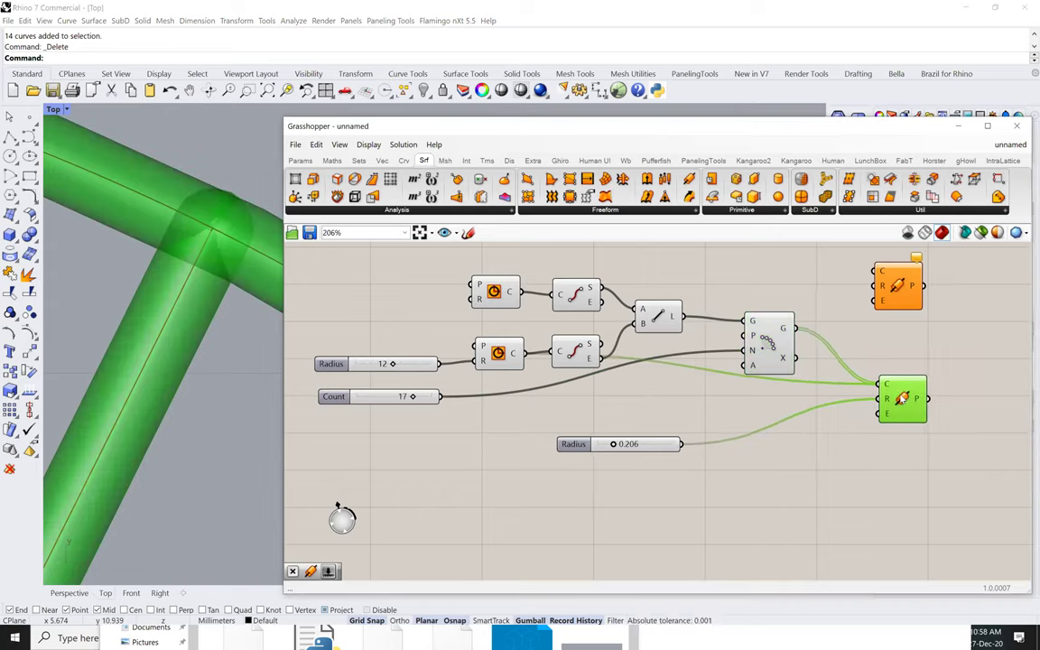
pyautogui.moveTo(889, 385)
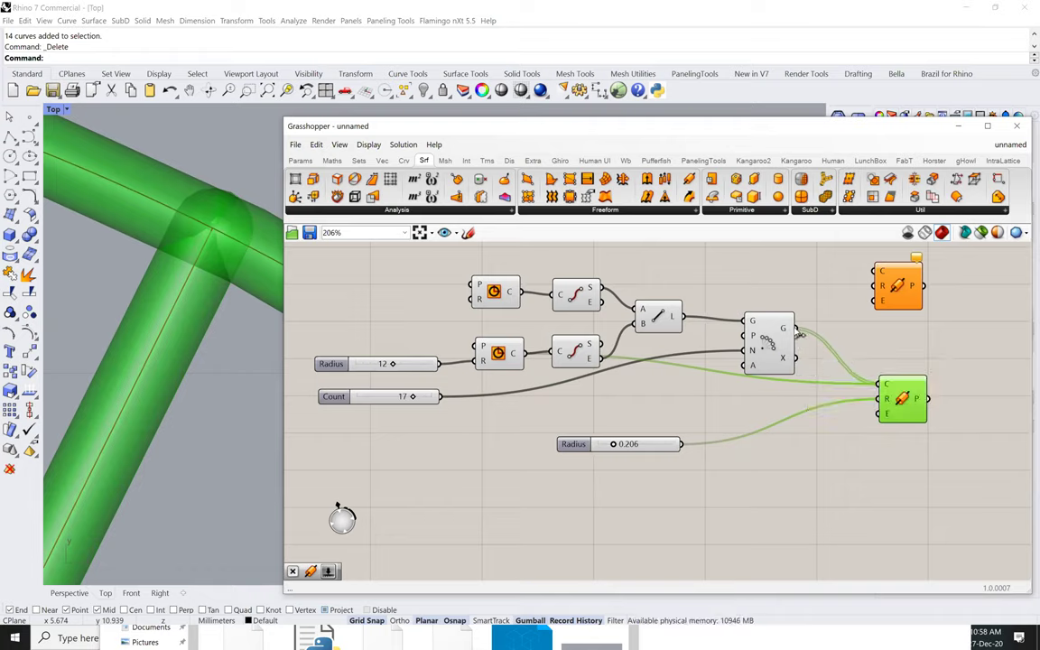
pyautogui.moveTo(798, 331); pyautogui.dragTo(884, 384)
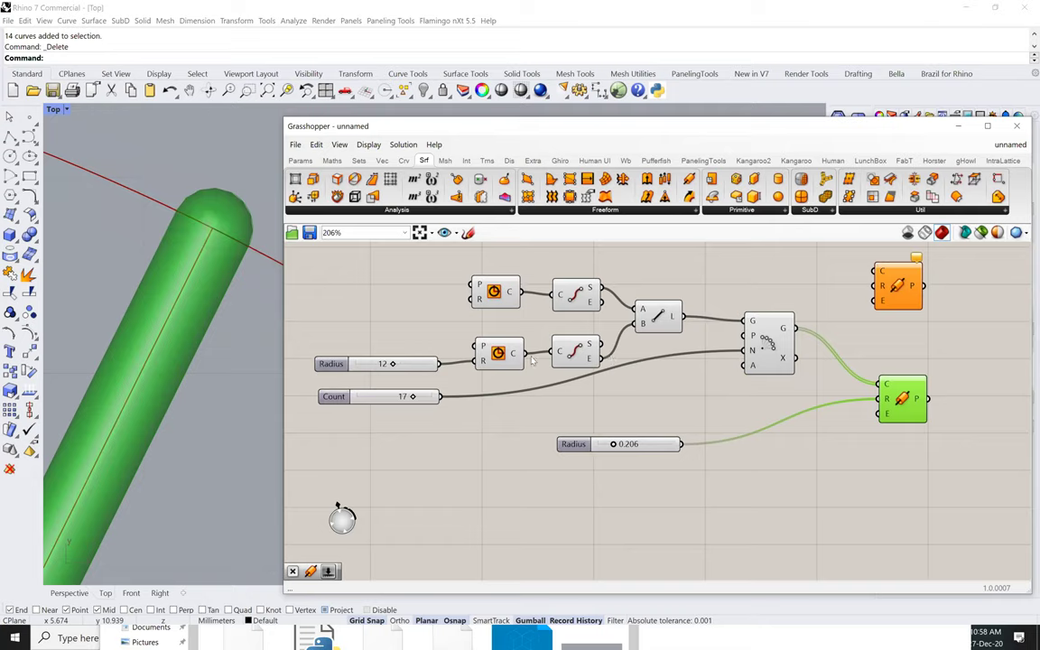
pyautogui.moveTo(528, 356); pyautogui.dragTo(866, 277)
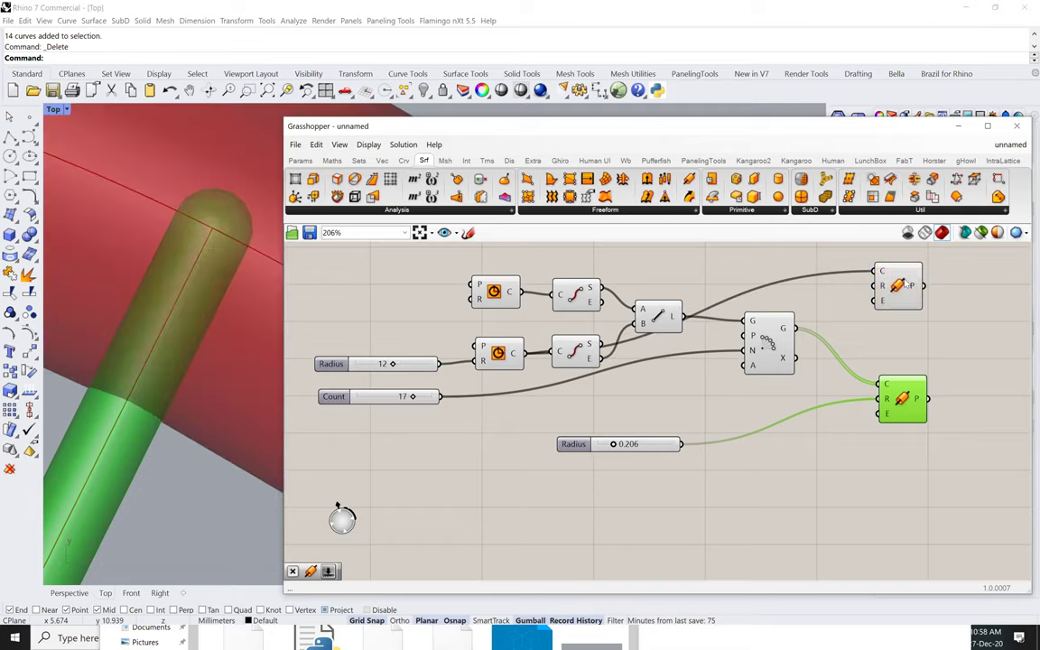
pyautogui.moveTo(885, 288)
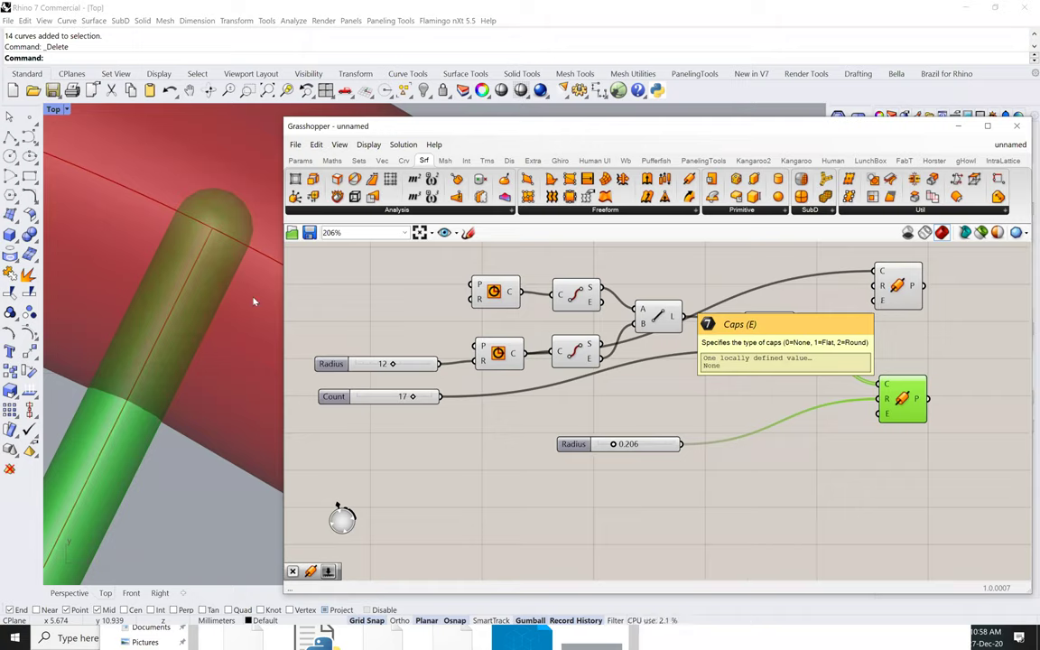
pyautogui.scroll(-2, 166, 282)
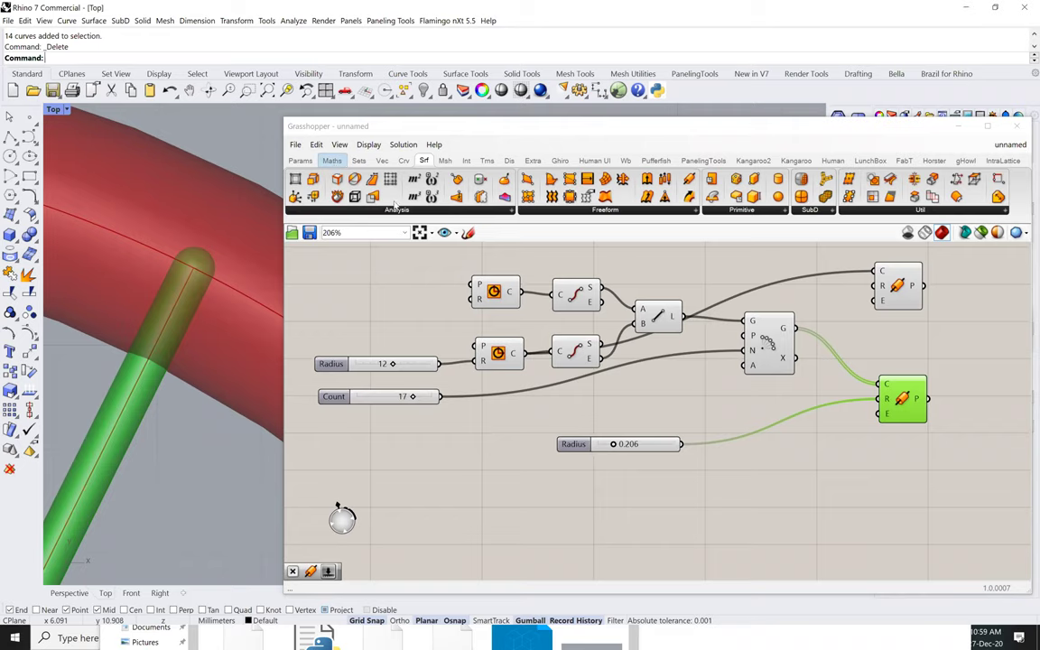
# Place a Multiplication component beside the pipe radius slider and connect the slider to its A input
pyautogui.click(334, 161)
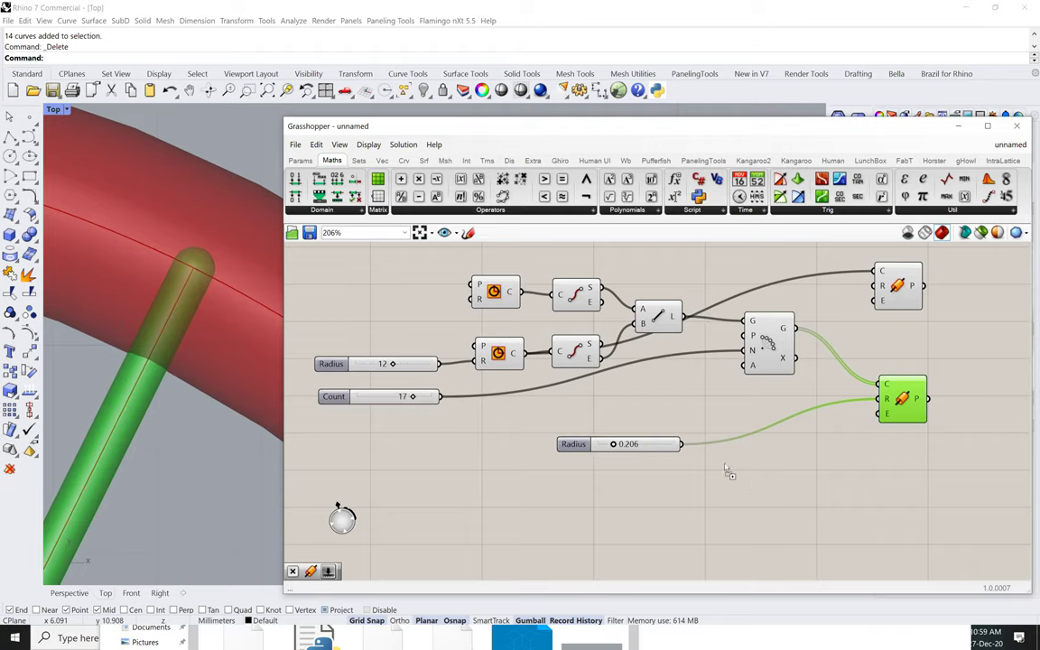
pyautogui.moveTo(728, 471); pyautogui.dragTo(723, 463)
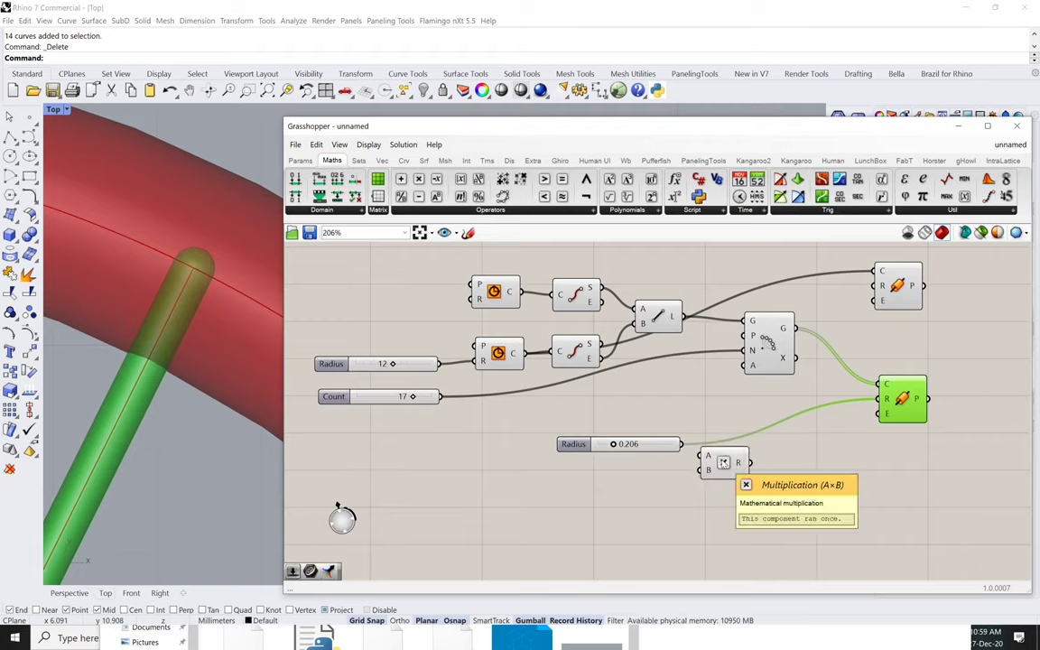
pyautogui.moveTo(723, 463); pyautogui.dragTo(741, 468)
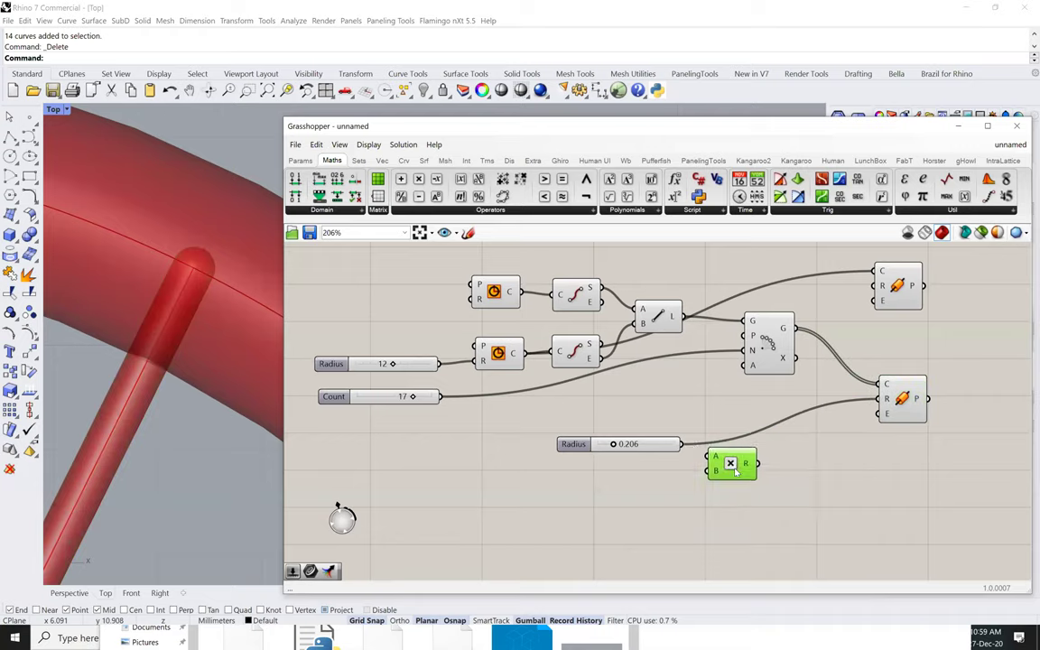
pyautogui.moveTo(684, 443); pyautogui.dragTo(720, 463)
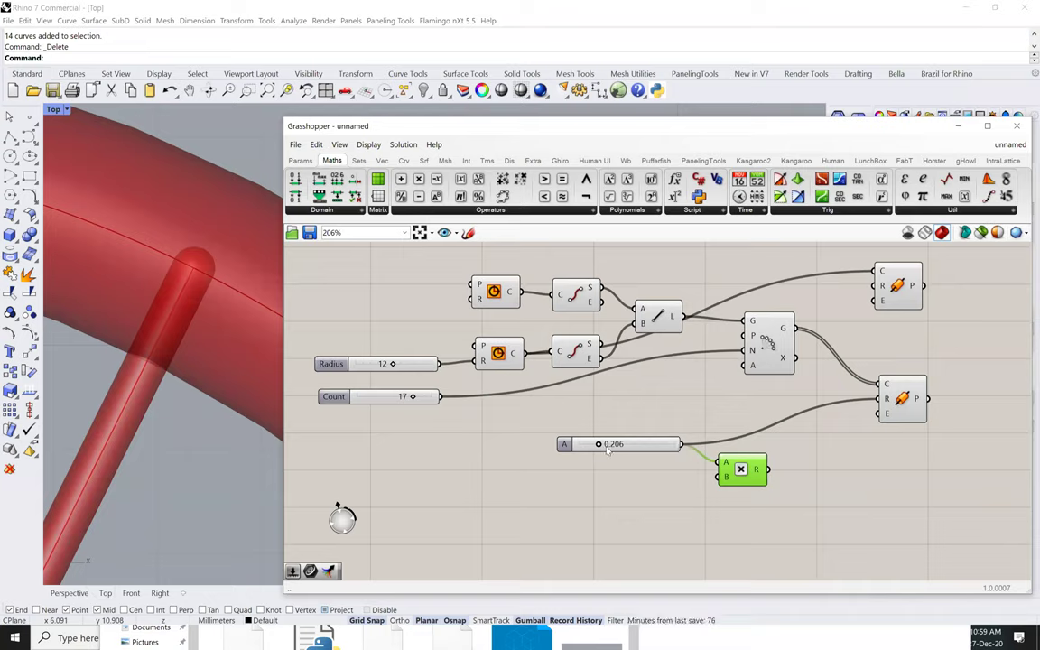
# Set the Multiplication component's B input to 1.1
pyautogui.rightClick(728, 481)
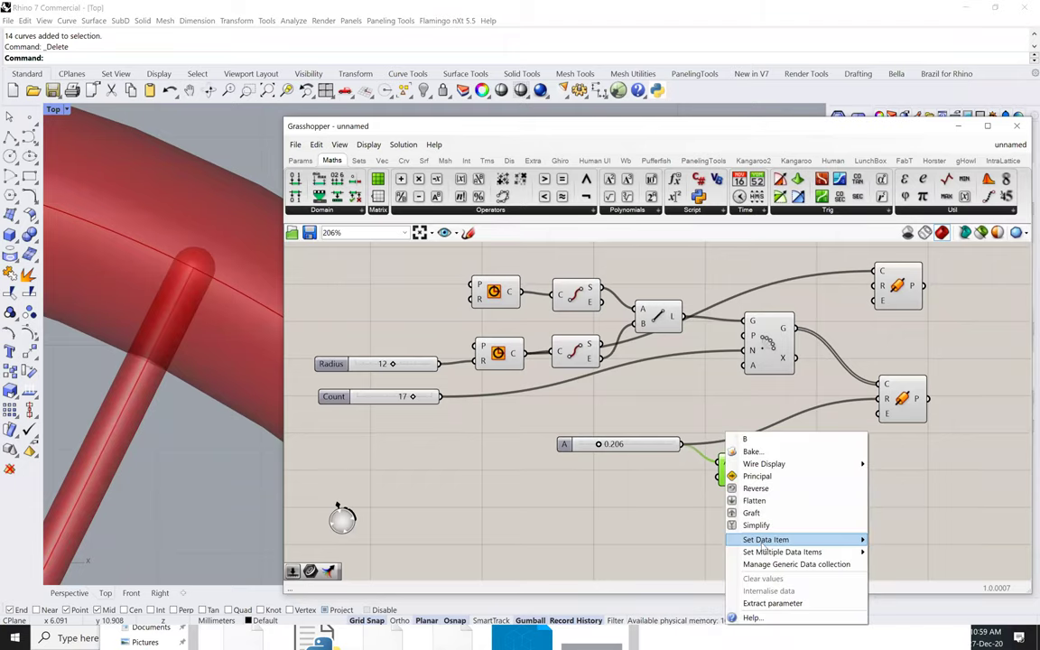
pyautogui.moveTo(764, 542)
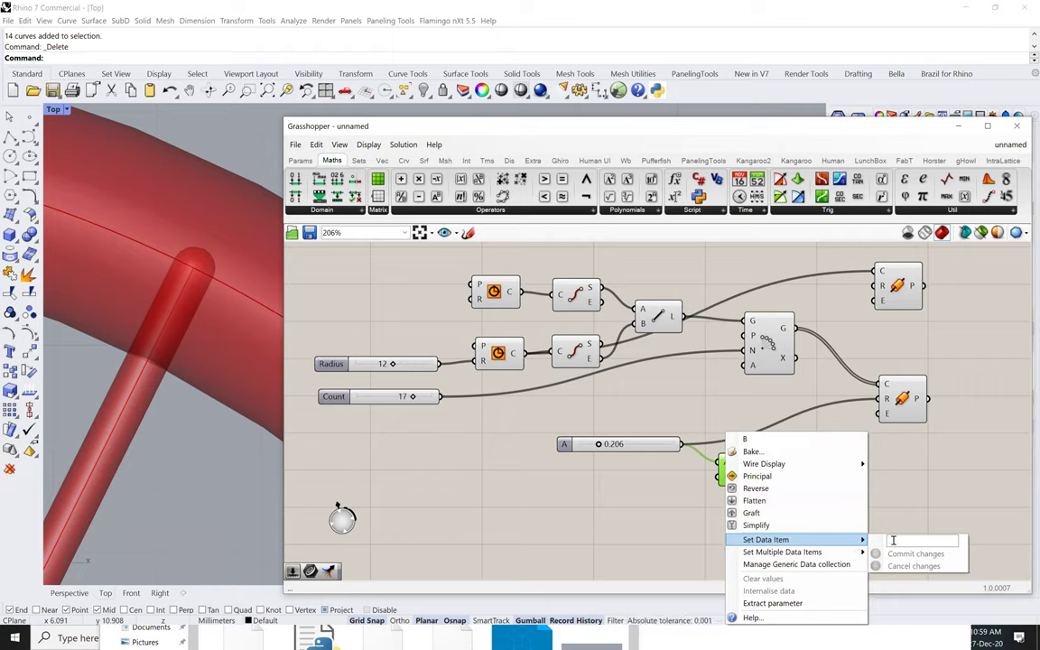
pyautogui.click(893, 540)
pyautogui.write('1.1')
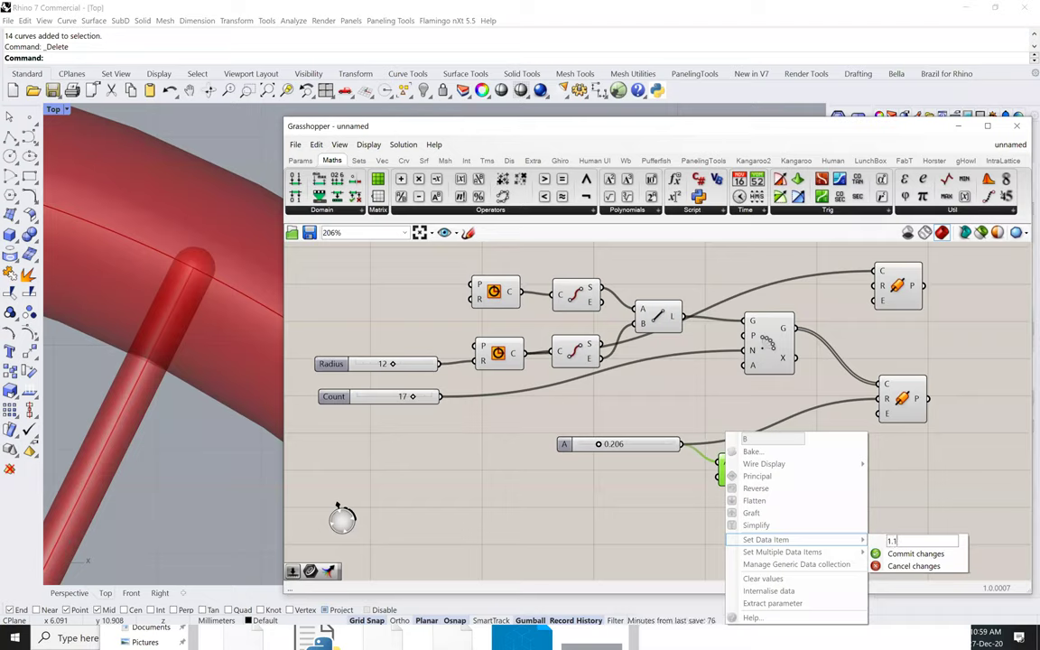
pyautogui.click(904, 555)
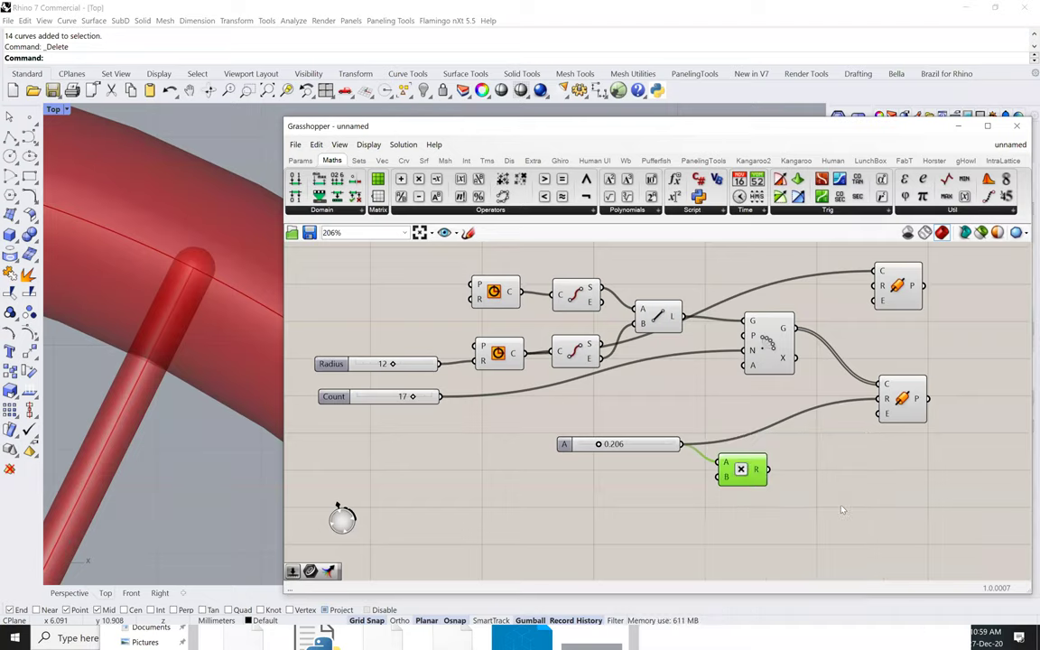
# Set the pipe radius slider to 0.2
pyautogui.doubleClick(612, 448)
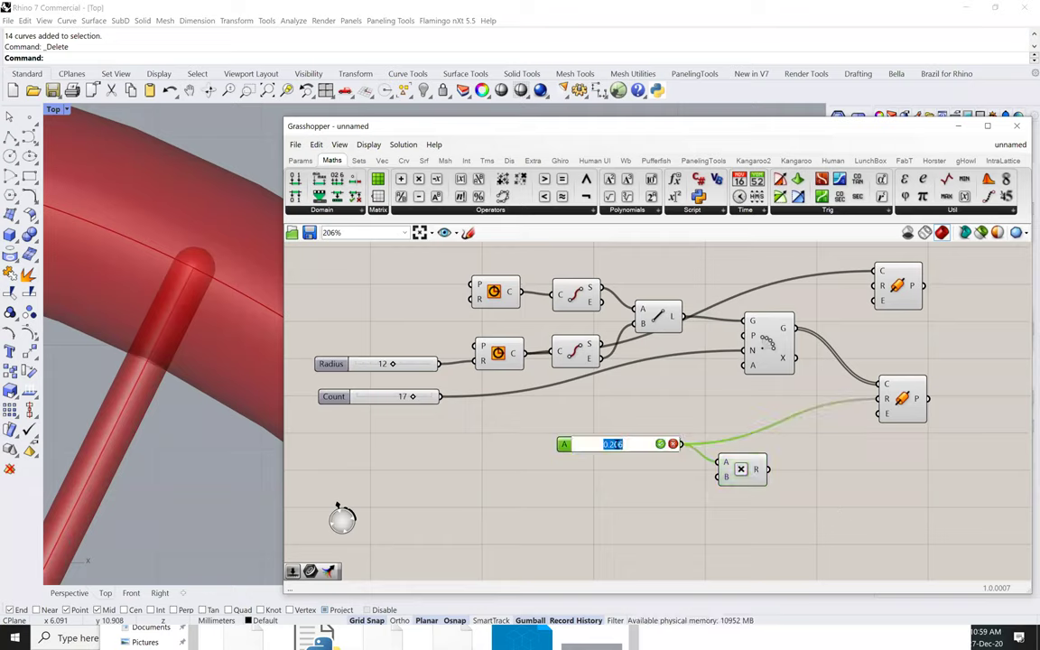
pyautogui.write('0.2')
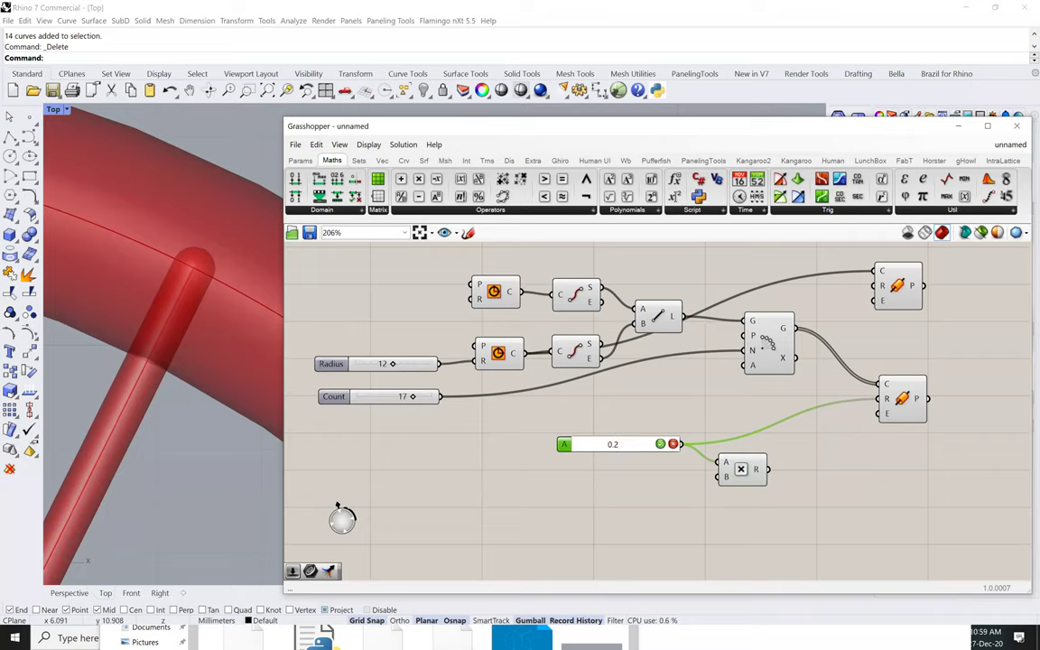
pyautogui.press('Return')
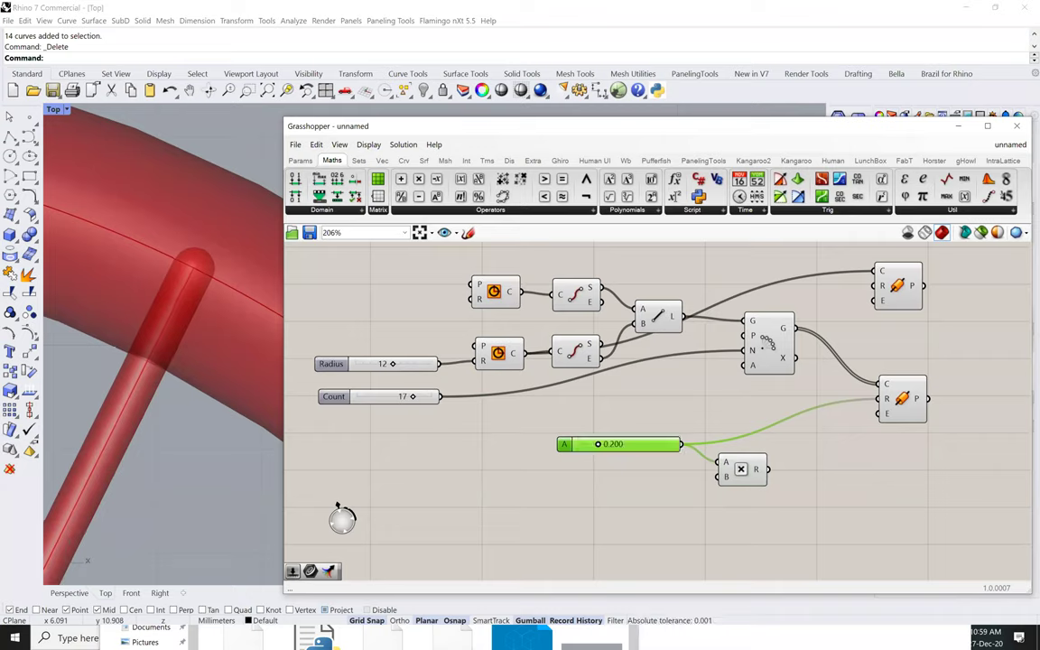
pyautogui.doubleClick(617, 446)
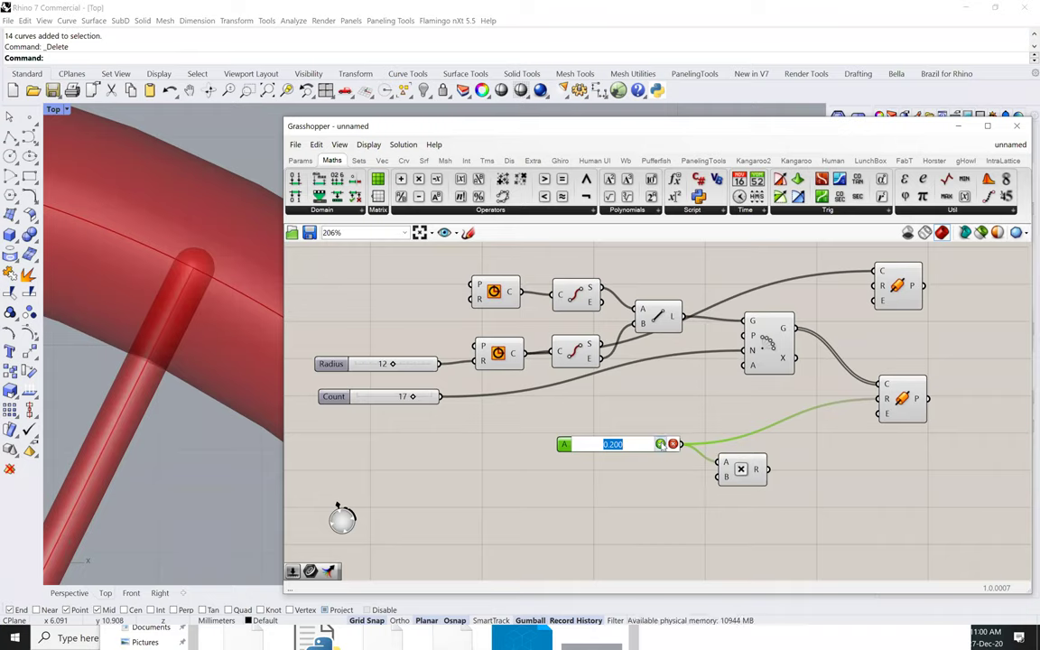
pyautogui.click(661, 445)
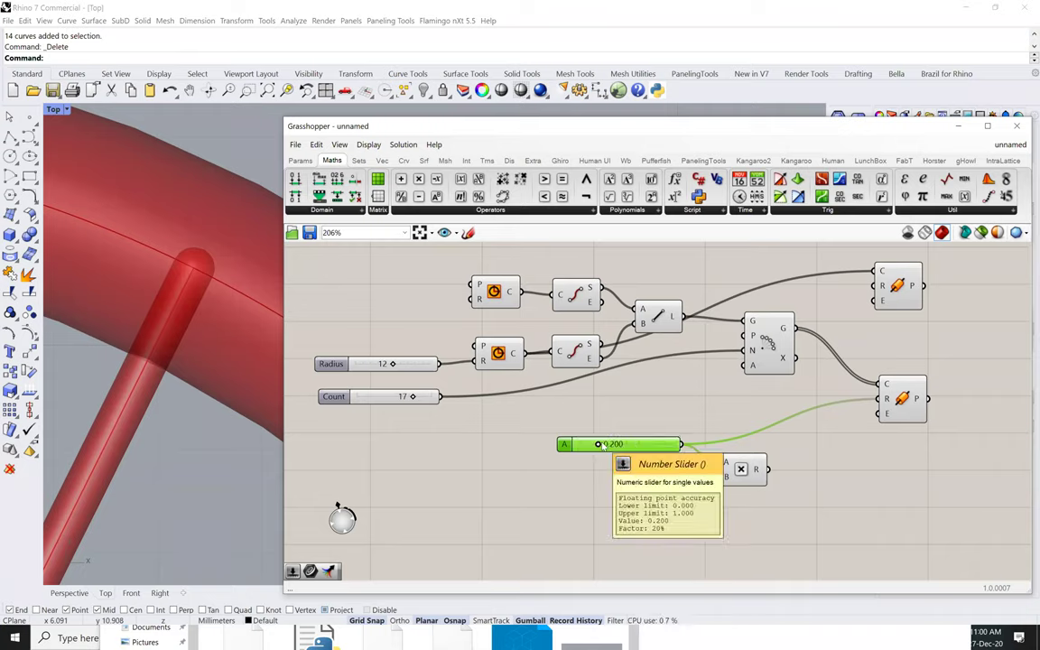
# Connect the Multiplication result to the radius input of the outer circle's Pipe and inspect how the spokes meet the rim
pyautogui.moveTo(684, 444); pyautogui.dragTo(720, 463)
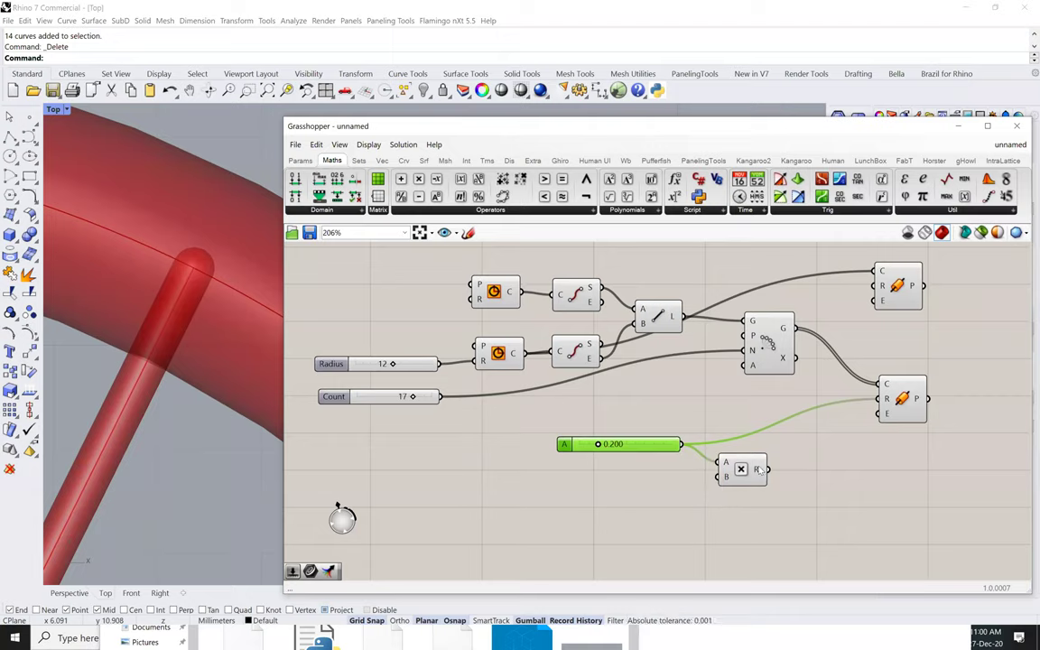
pyautogui.moveTo(759, 470)
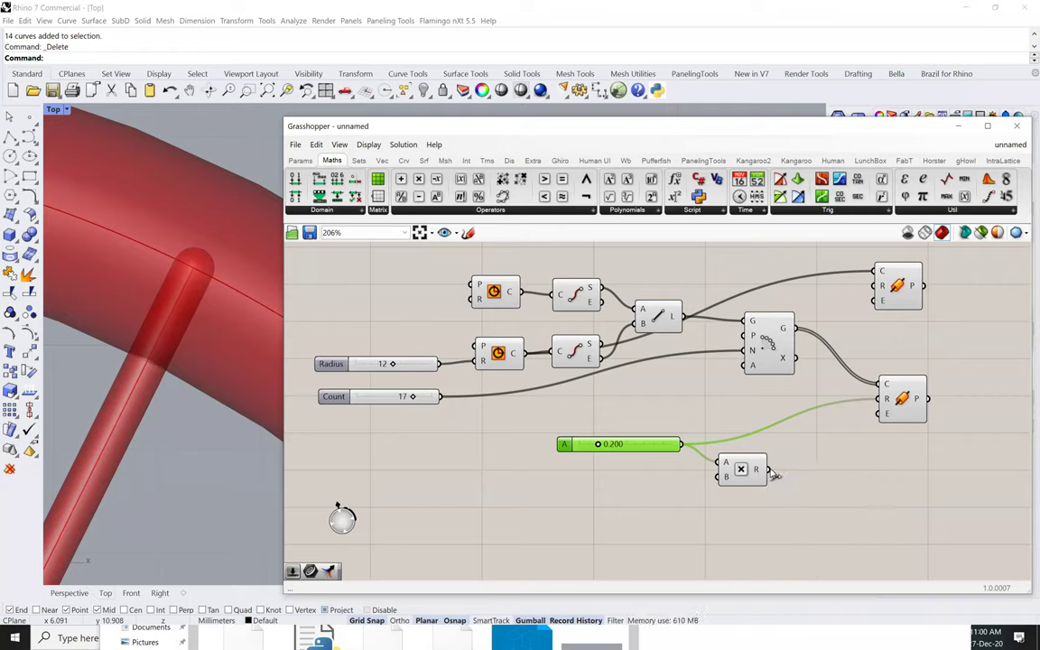
pyautogui.moveTo(767, 468); pyautogui.dragTo(883, 285)
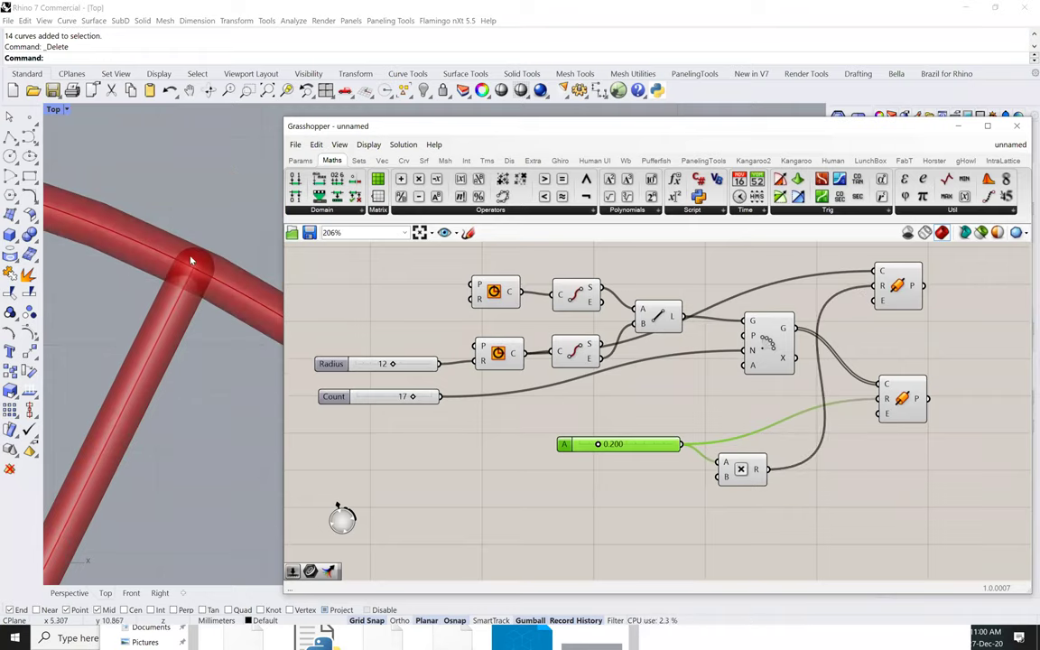
pyautogui.scroll(2, 201, 265)
pyautogui.scroll(3, 201, 265)
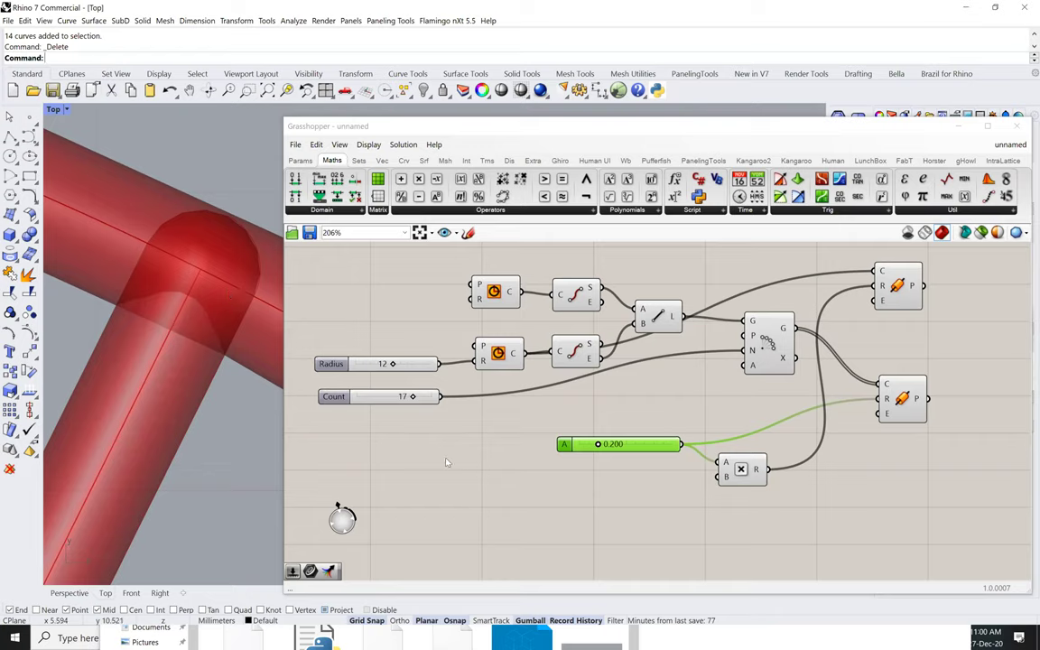
pyautogui.scroll(-10, 187, 292)
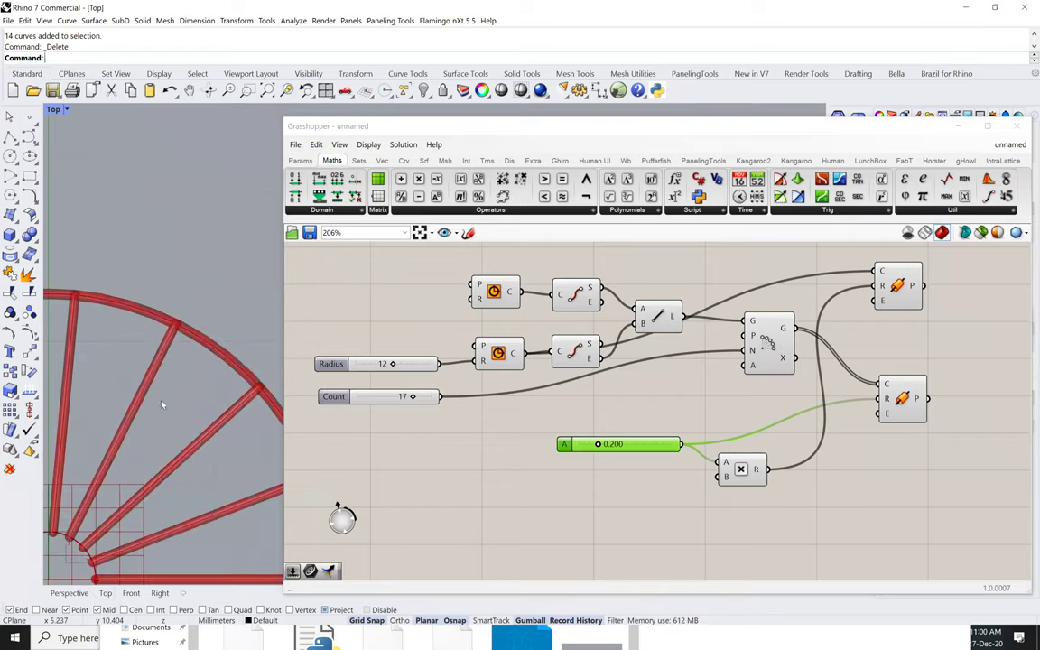
pyautogui.scroll(-5, 163, 404)
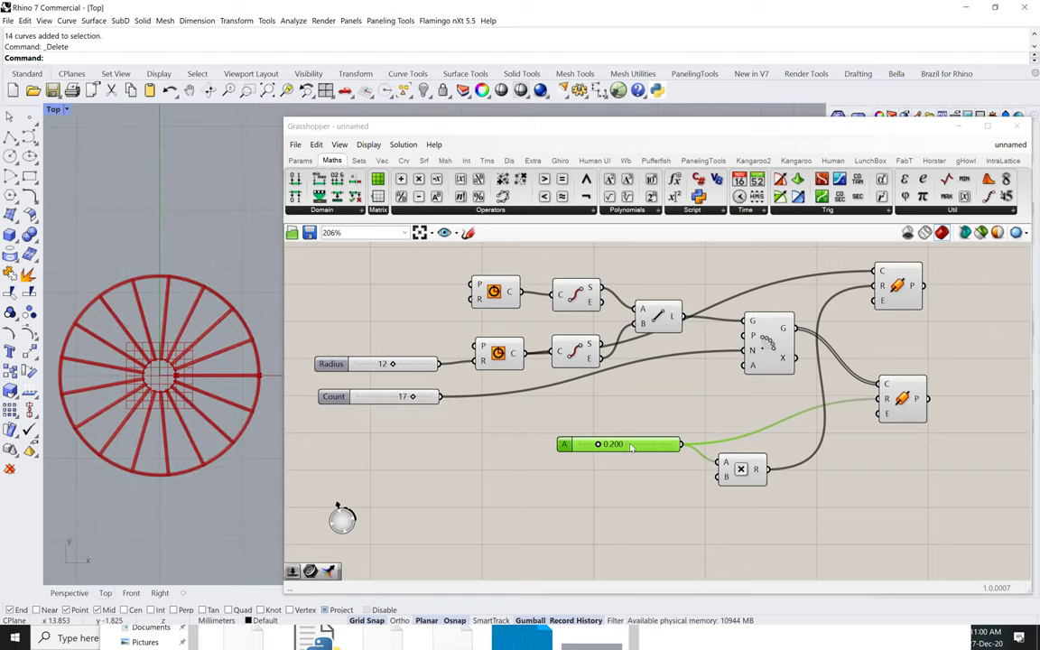
# Move the pipe radius slider directly beneath the Count slider on the canvas
pyautogui.moveTo(631, 447); pyautogui.dragTo(390, 436)
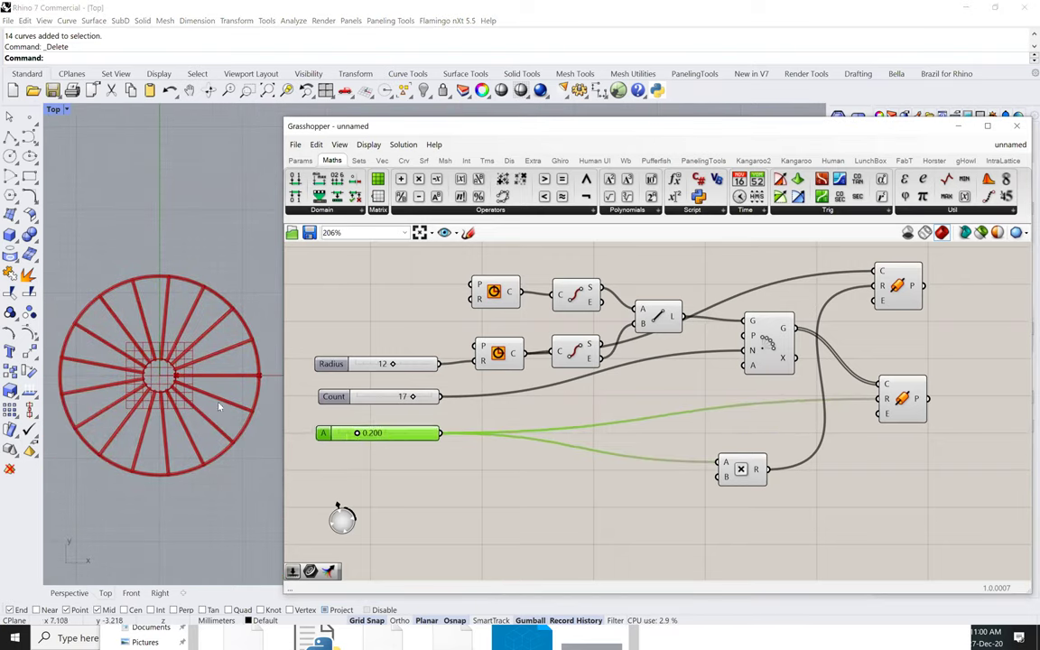
pyautogui.moveTo(219, 406); pyautogui.dragTo(222, 404, button='right')
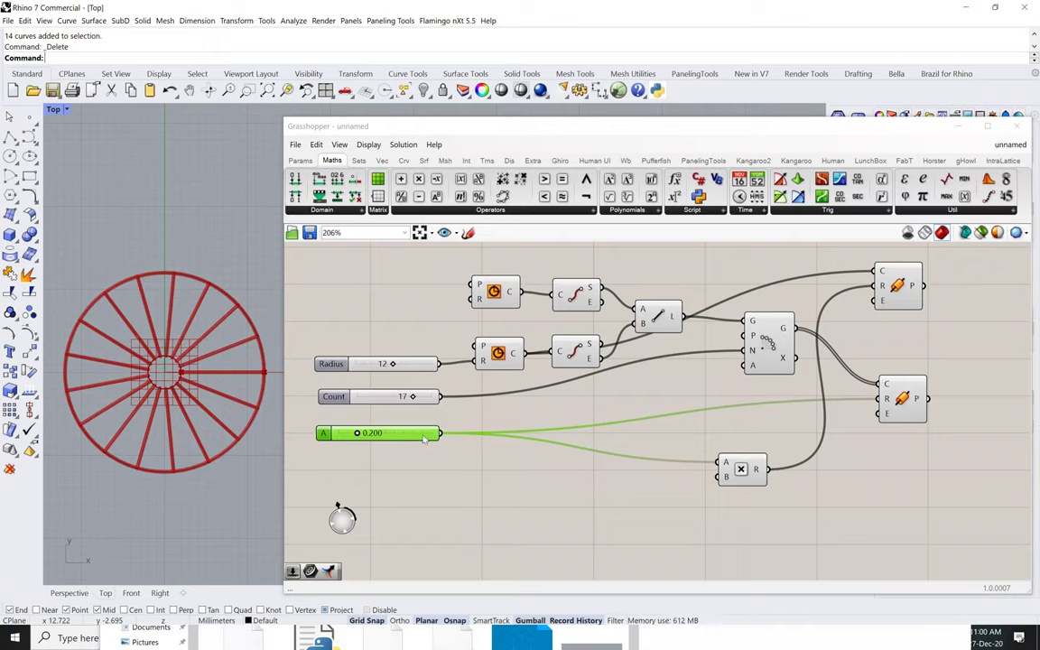
pyautogui.moveTo(424, 439); pyautogui.dragTo(431, 439)
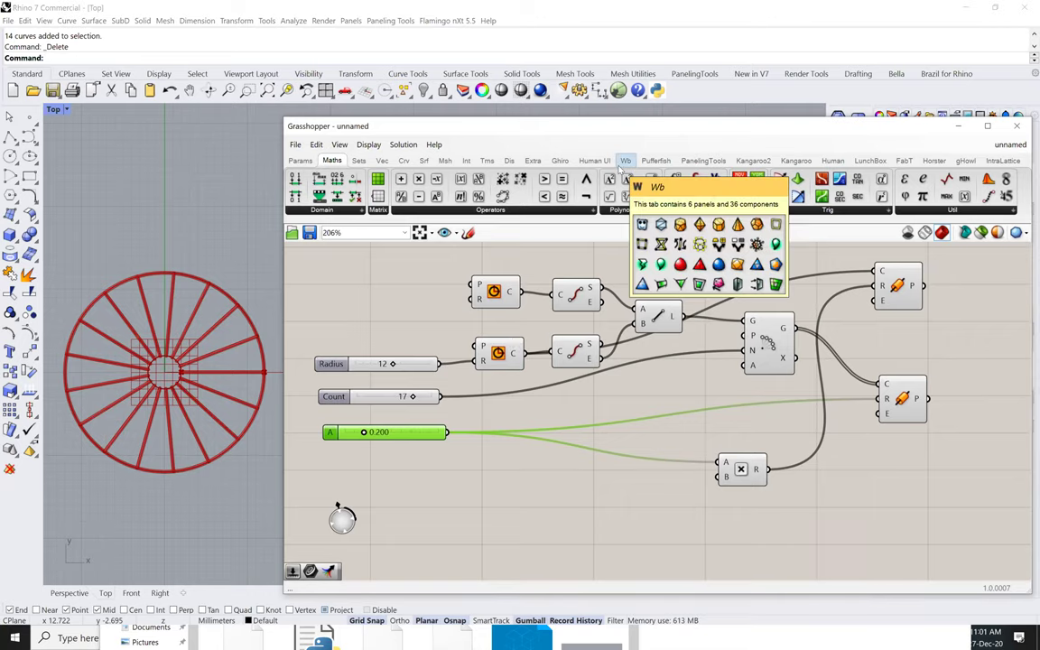
pyautogui.click(466, 161)
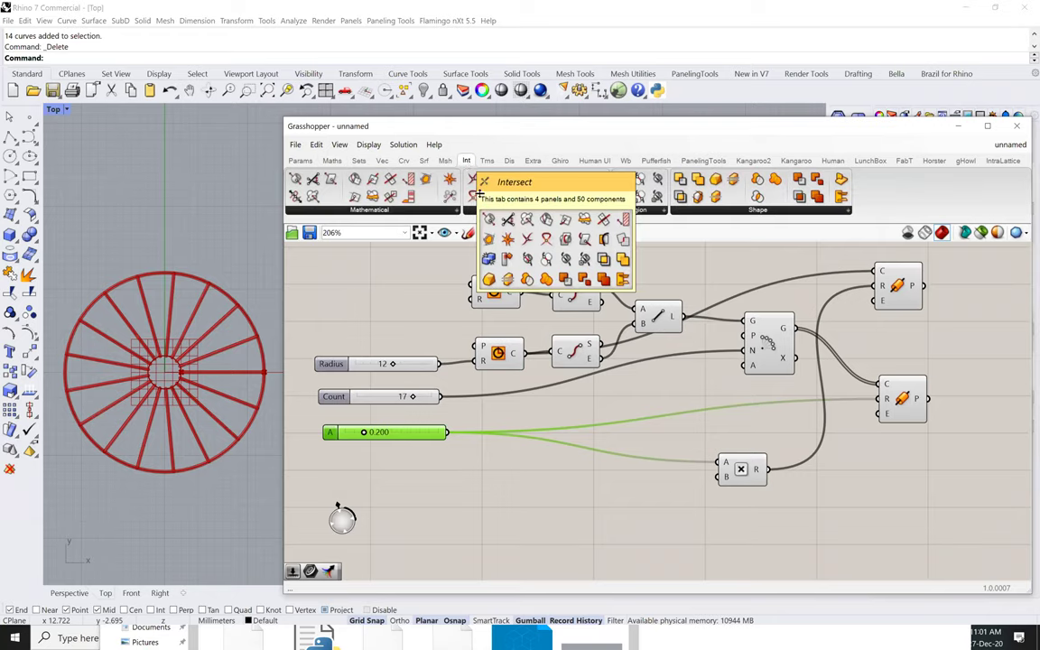
pyautogui.click(759, 211)
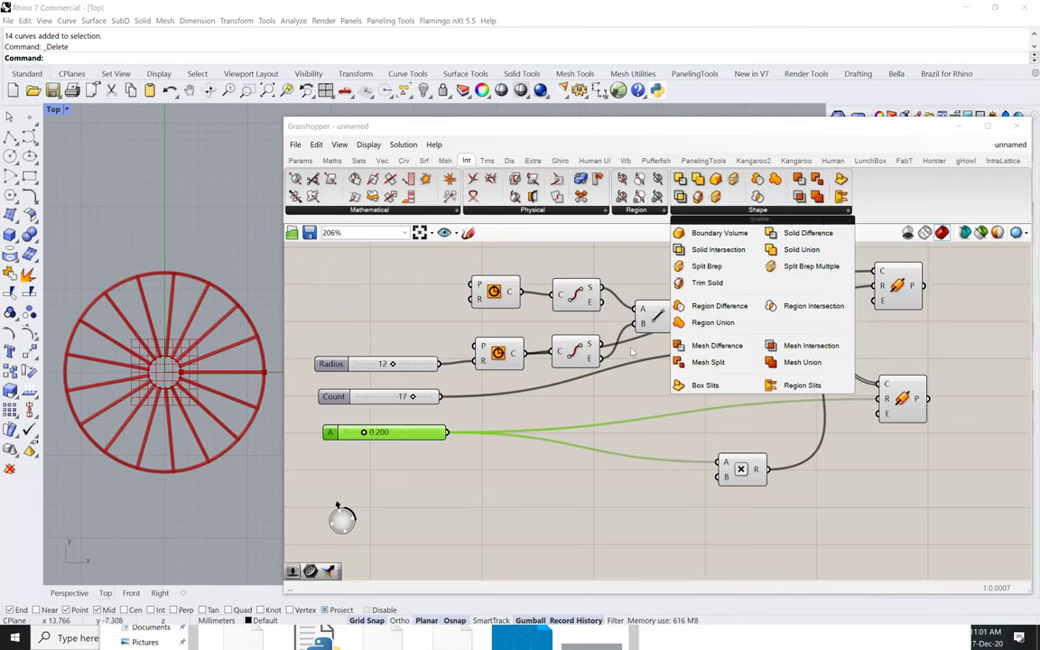
pyautogui.click(415, 282)
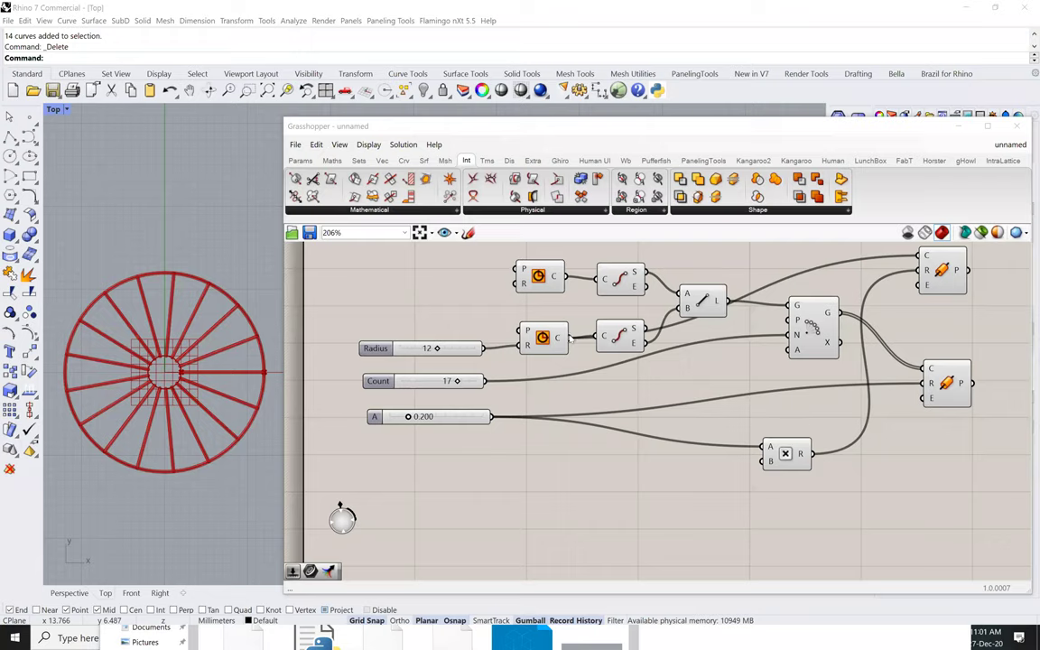
pyautogui.click(468, 233)
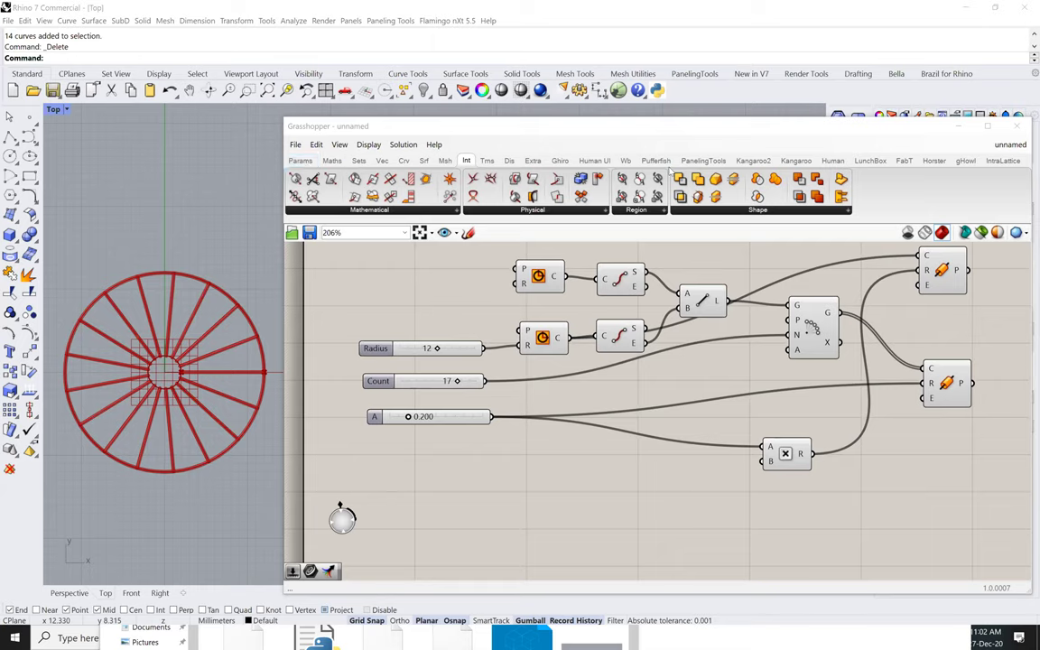
pyautogui.moveTo(733, 171)
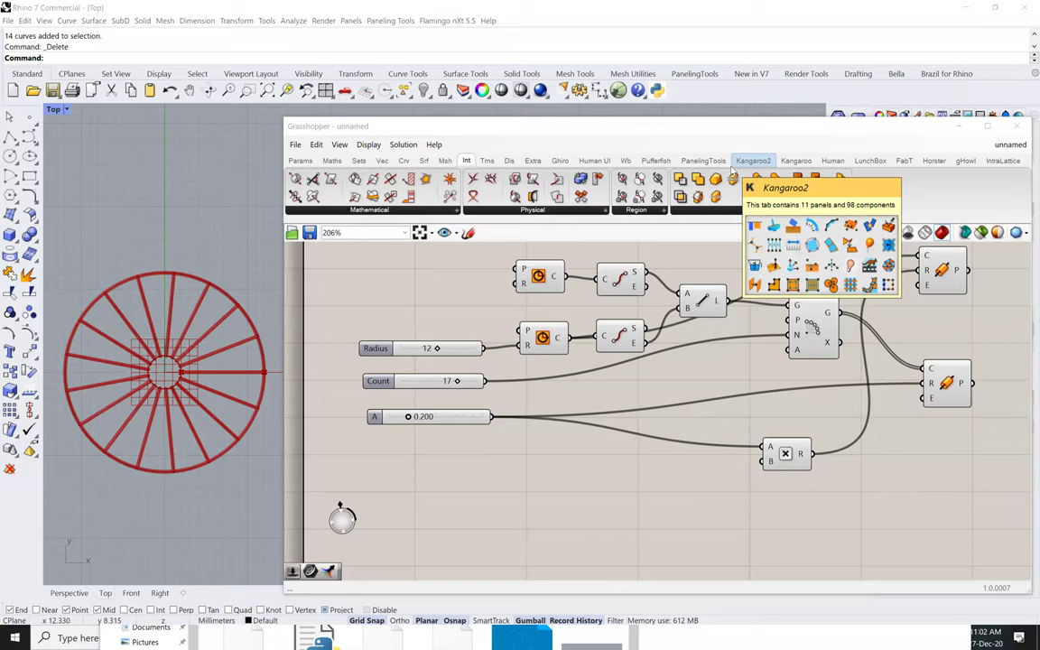
pyautogui.click(332, 160)
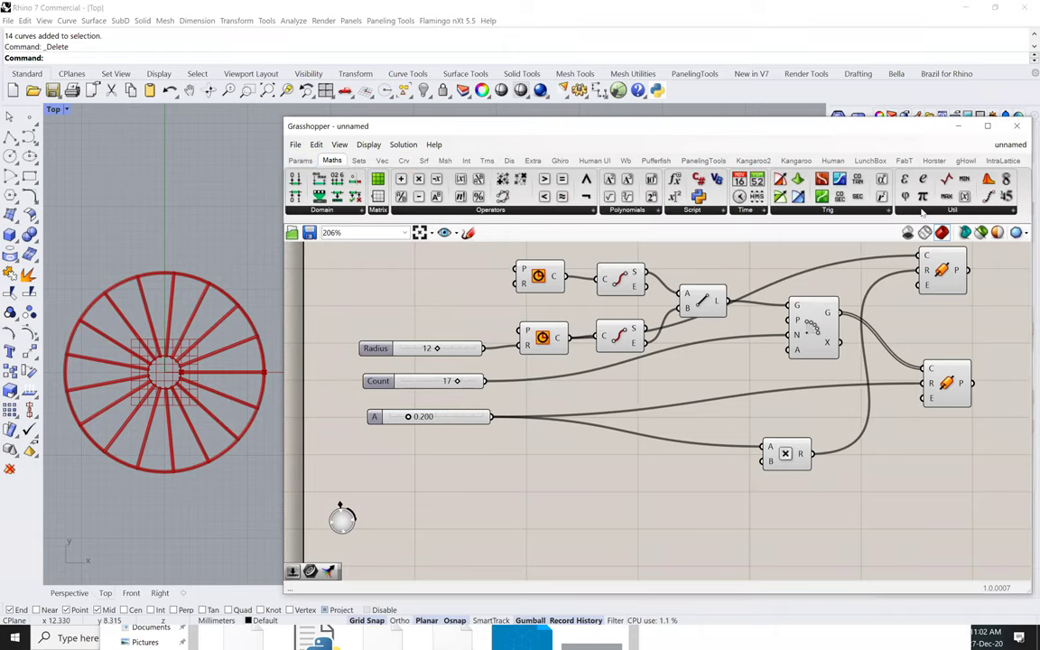
pyautogui.click(405, 161)
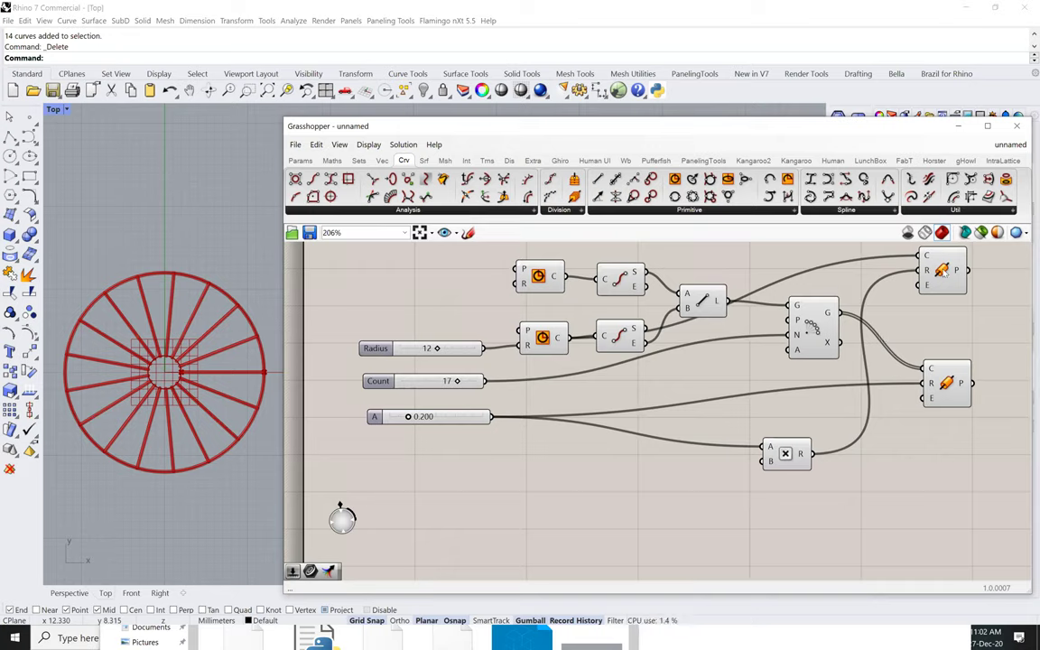
# Set the Count slider to 20 and the pipe radius slider to 0.357, with the outer circle's Pipe component moved slightly lower
pyautogui.click(945, 301)
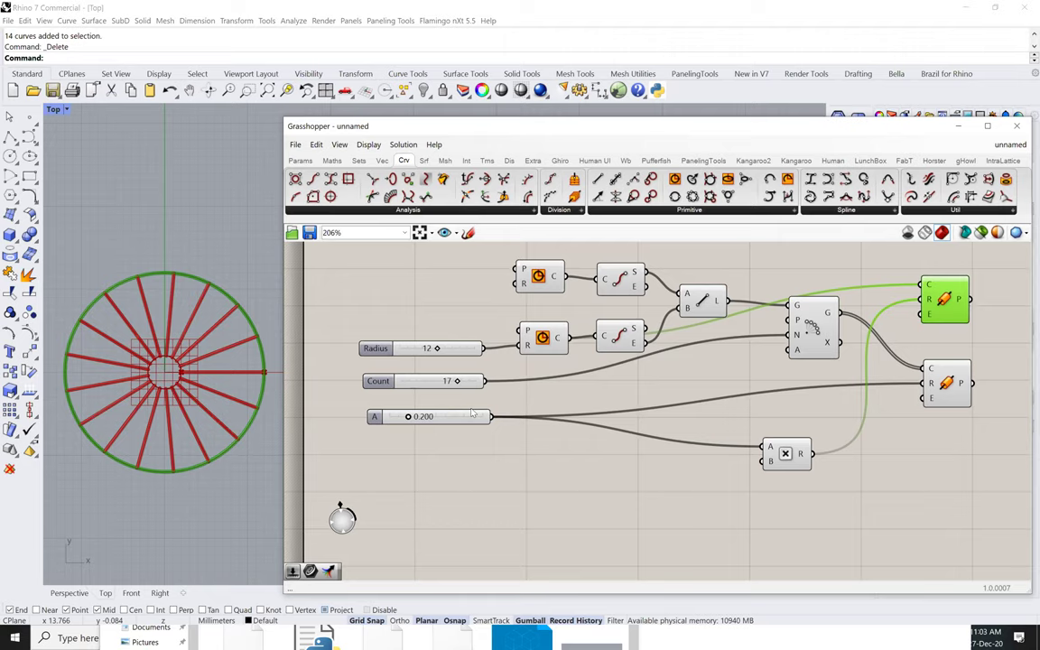
pyautogui.scroll(2, 369, 394)
pyautogui.moveTo(476, 376); pyautogui.dragTo(516, 375)
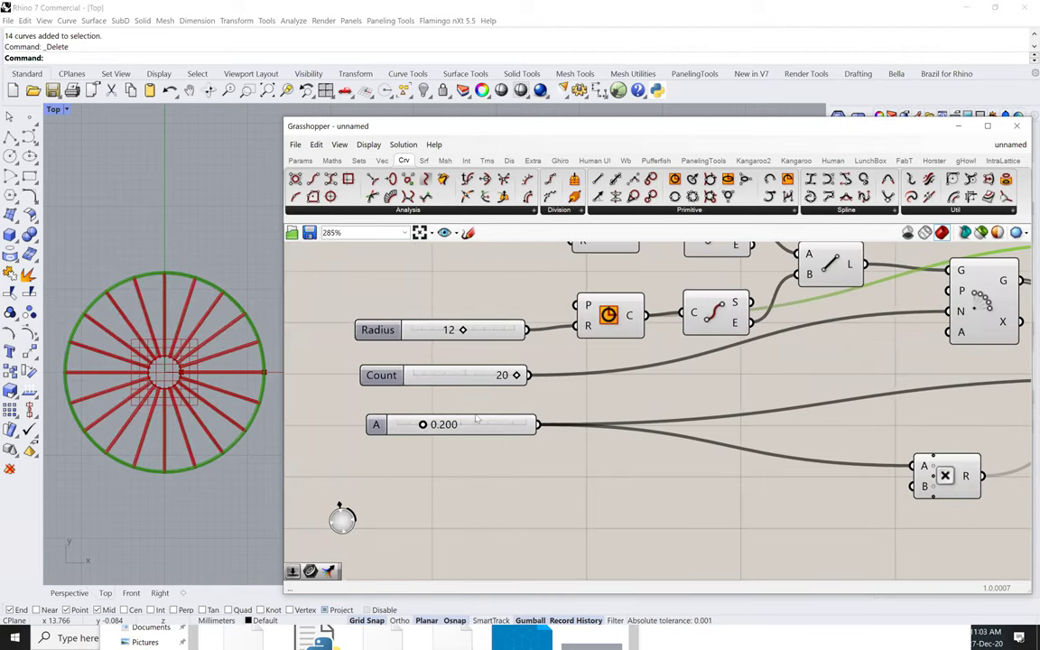
pyautogui.moveTo(423, 425); pyautogui.dragTo(443, 425)
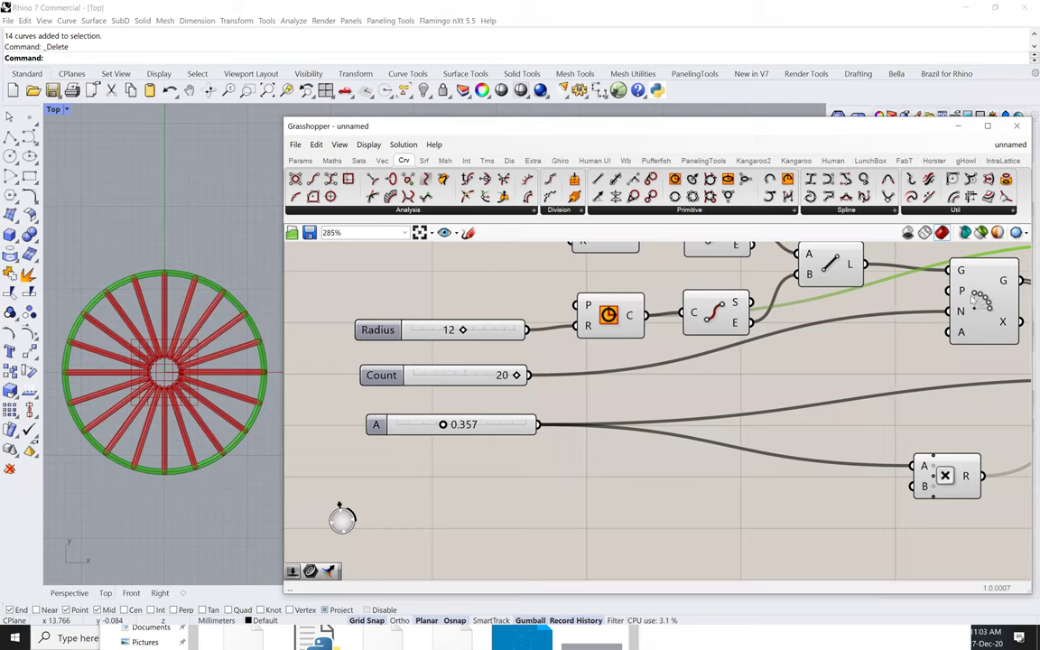
# Examine the piped wheel in the Top viewport alongside the whole Grasshopper definition
pyautogui.scroll(-1, 233, 321)
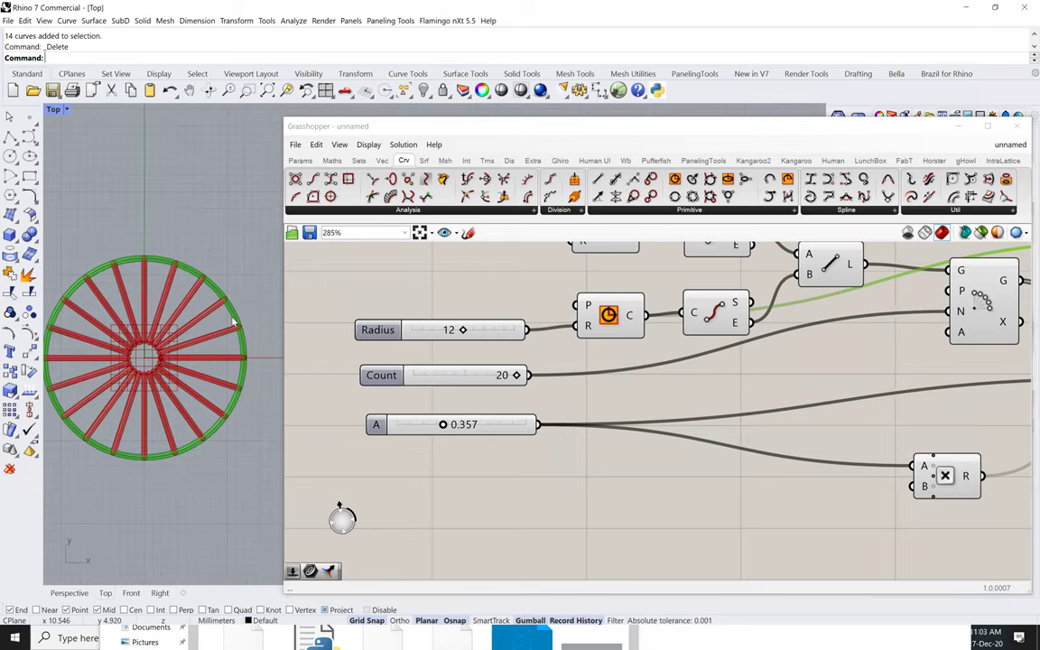
pyautogui.scroll(1, 244, 316)
pyautogui.scroll(-3, 242, 316)
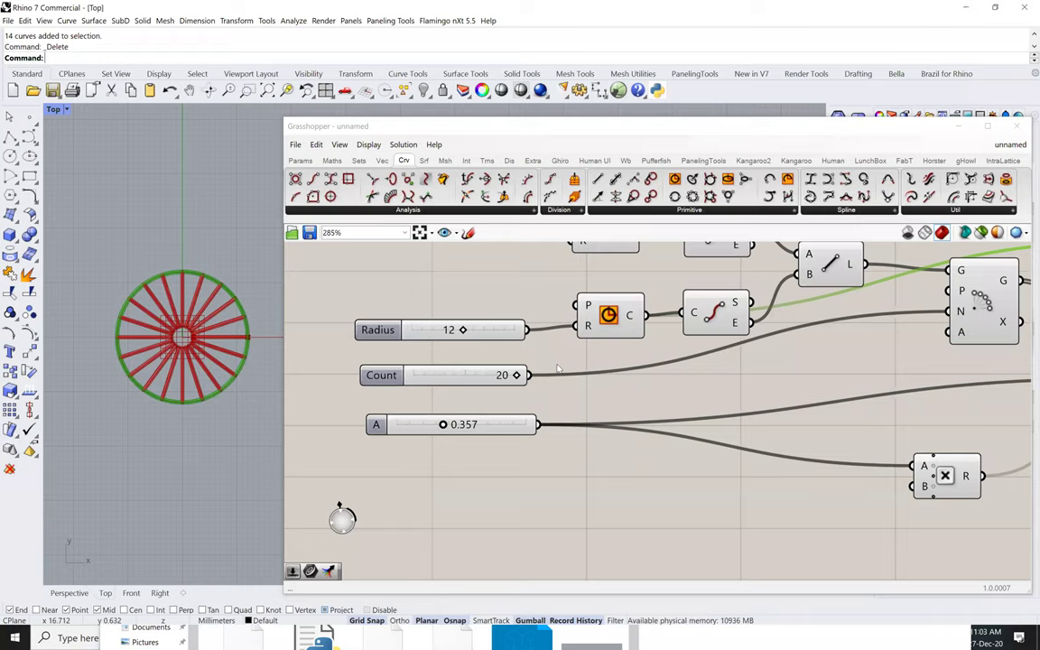
pyautogui.moveTo(670, 364); pyautogui.dragTo(679, 391, button='right')
pyautogui.scroll(-1, 659, 380)
pyautogui.scroll(-2, 658, 379)
pyautogui.moveTo(456, 133); pyautogui.dragTo(473, 132)
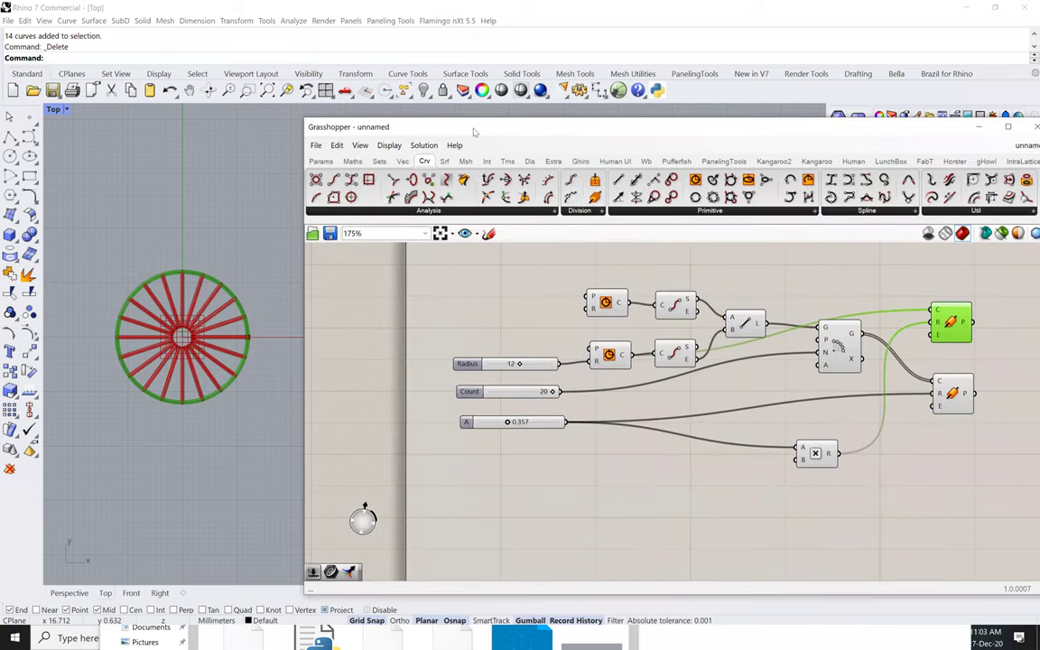
pyautogui.moveTo(500, 388); pyautogui.dragTo(460, 378, button='right')
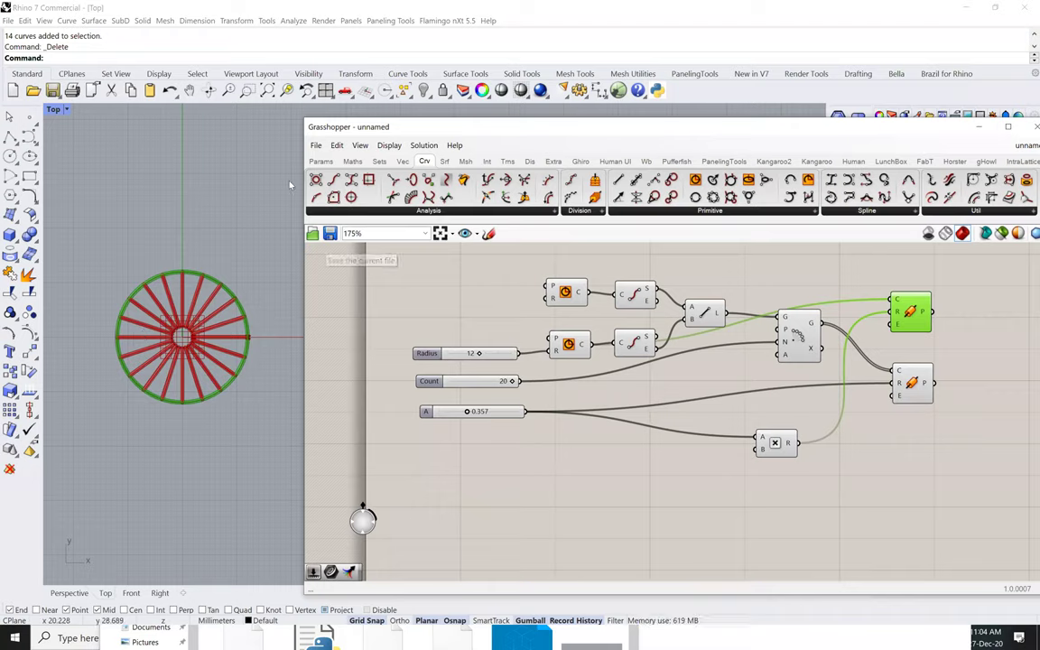
# Start a new blank Grasshopper document and check the list of open documents
pyautogui.click(317, 147)
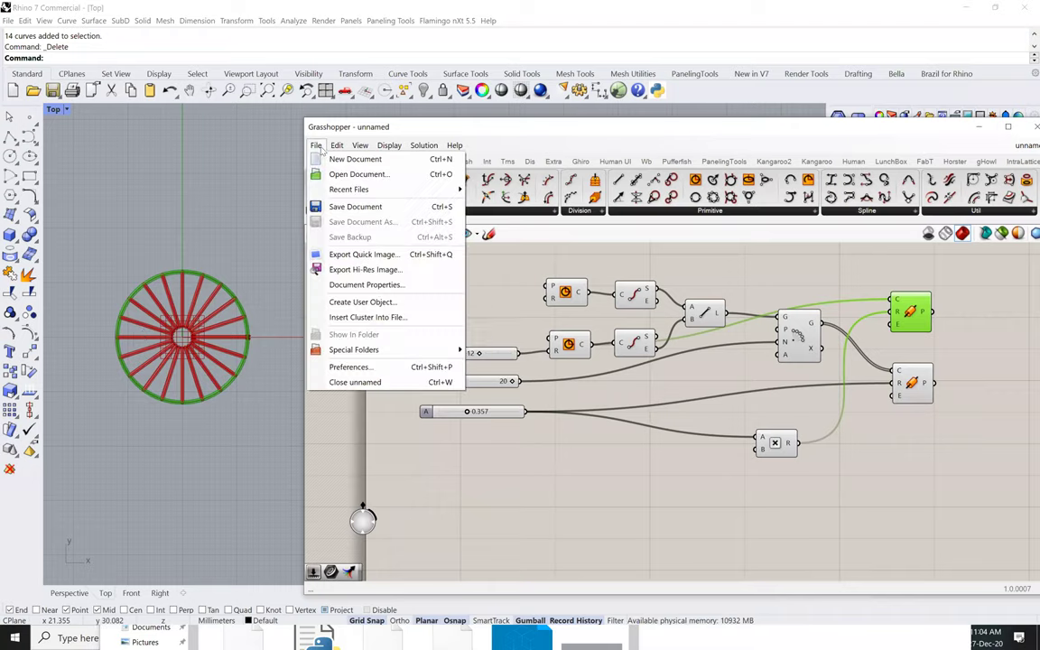
pyautogui.click(331, 160)
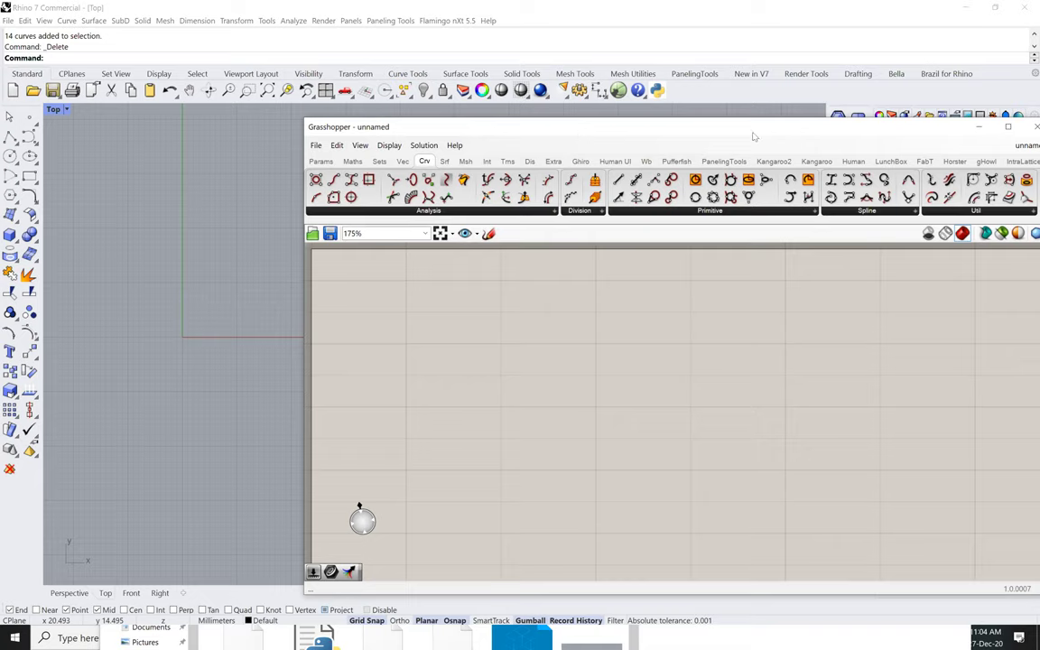
pyautogui.moveTo(810, 134); pyautogui.dragTo(616, 121)
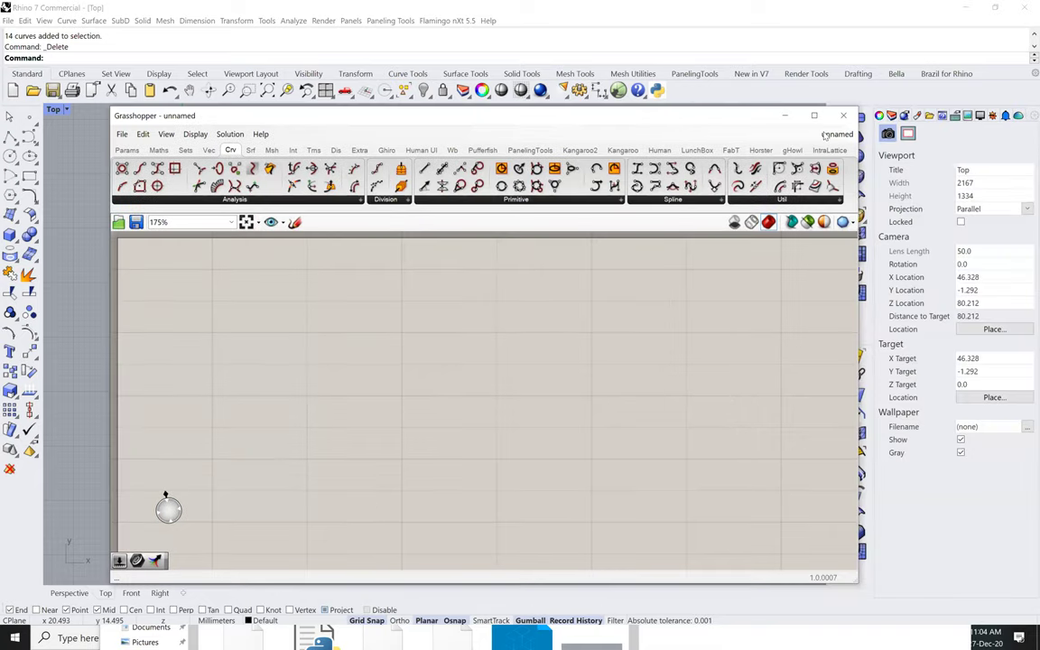
pyautogui.click(837, 134)
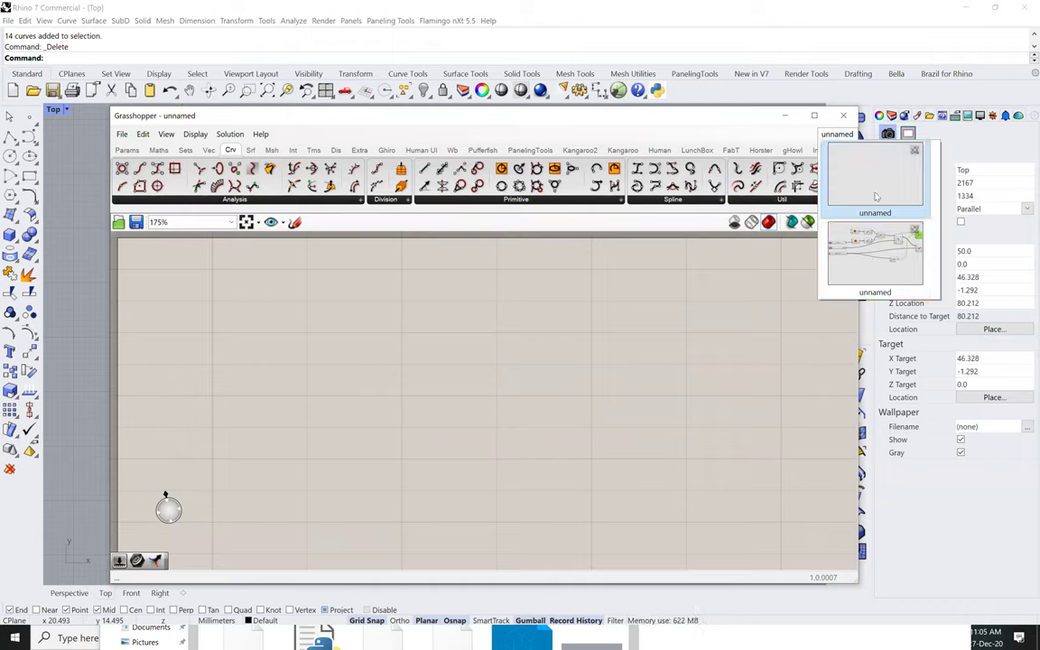
pyautogui.click(563, 121)
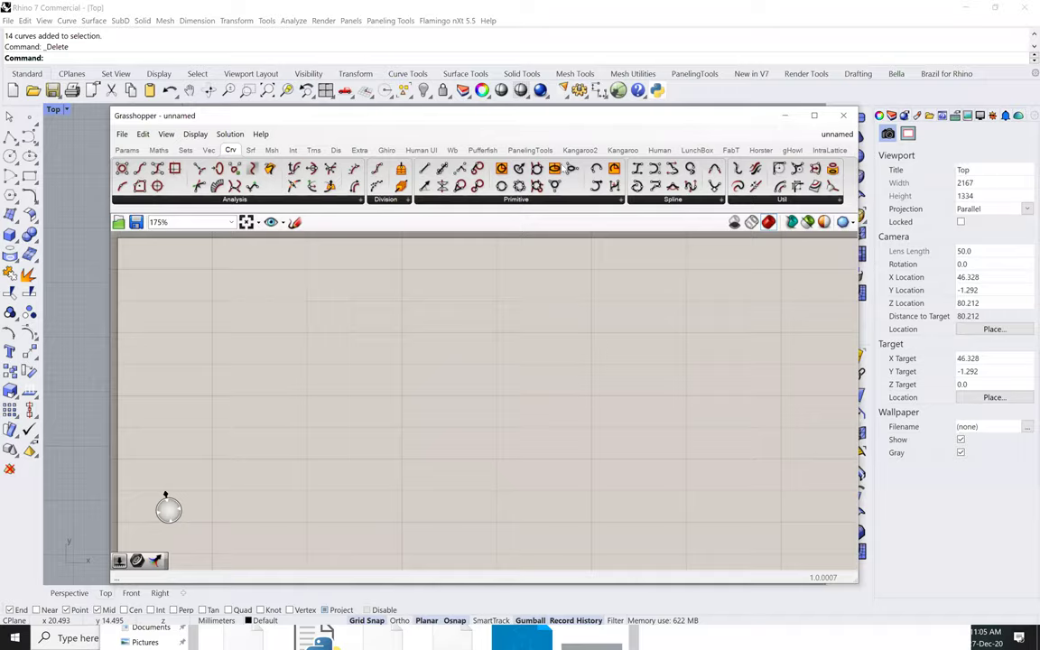
# Move the Grasshopper window aside to uncover the Top viewport in Rhino
pyautogui.moveTo(568, 121); pyautogui.dragTo(792, 126)
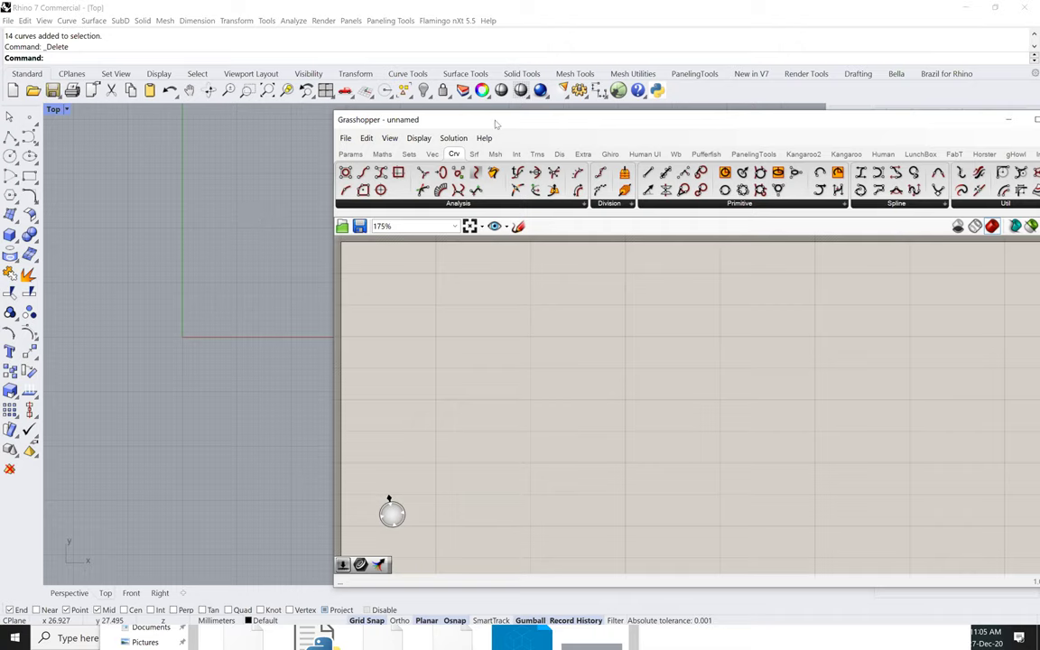
pyautogui.moveTo(495, 123); pyautogui.dragTo(581, 131)
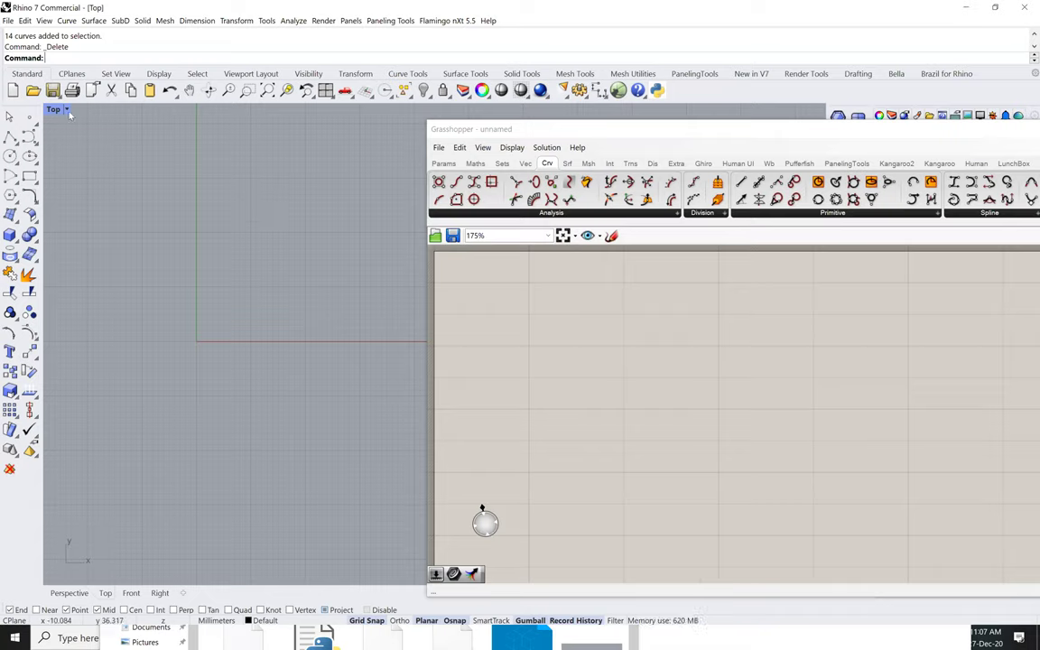
# Draw a closed degree-3 control point curve about 144 mm long around the origin, using six points and starting at 0,28
pyautogui.click(30, 135)
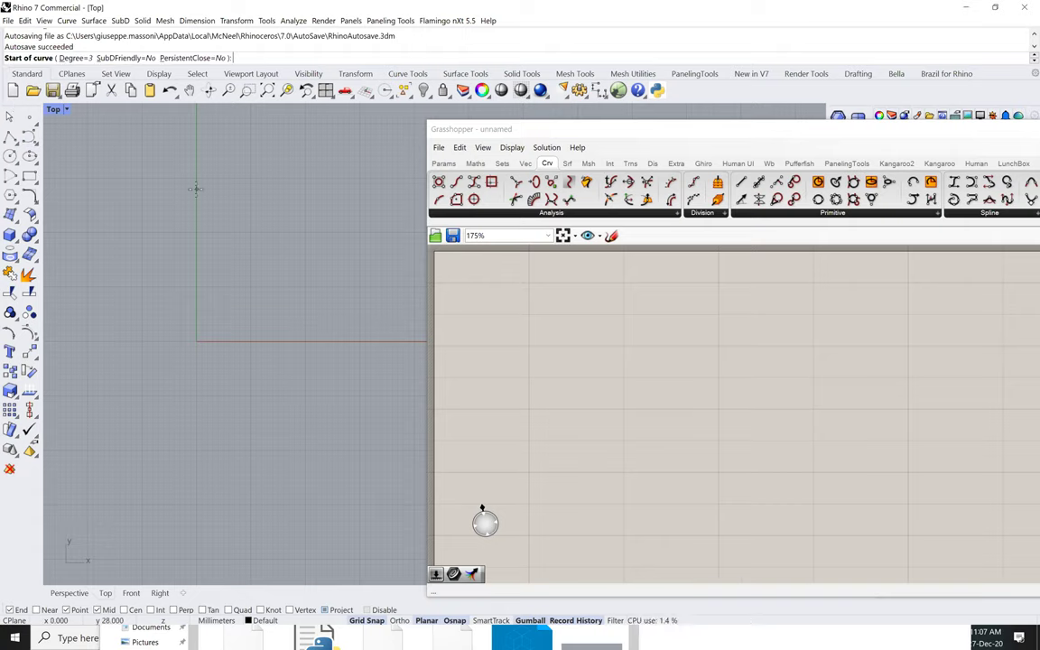
pyautogui.click(74, 235)
pyautogui.click(63, 400)
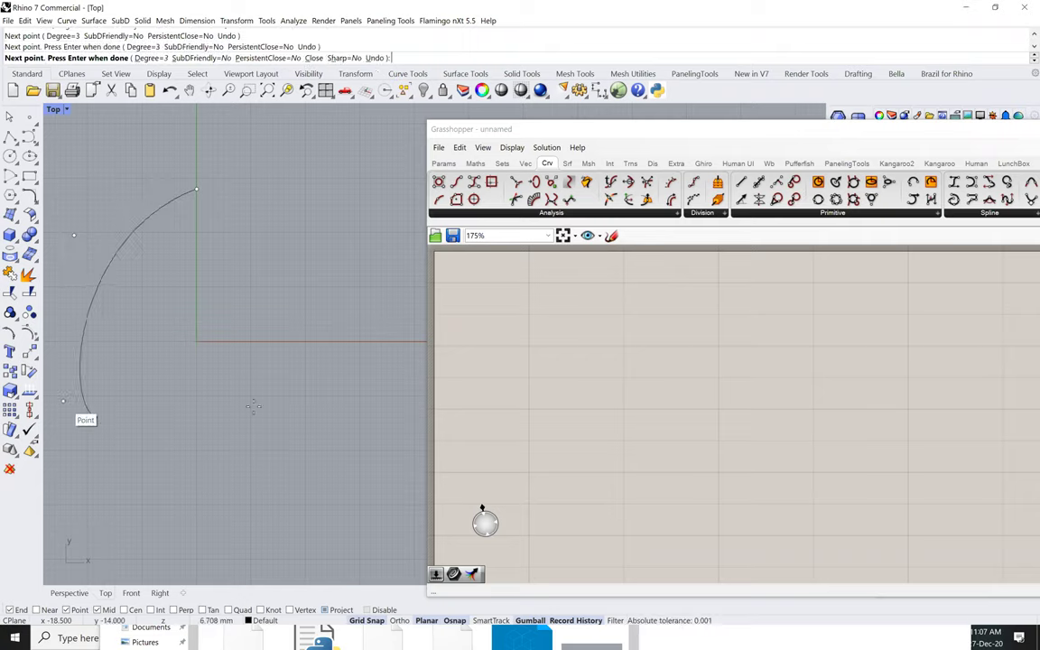
pyautogui.click(338, 212)
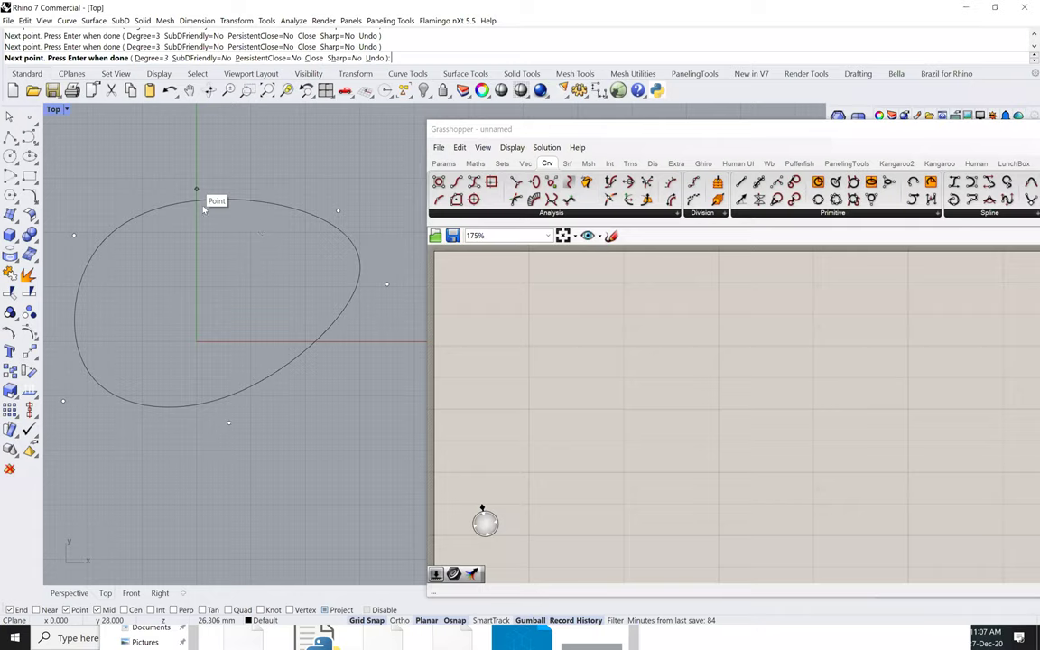
pyautogui.press('Return')
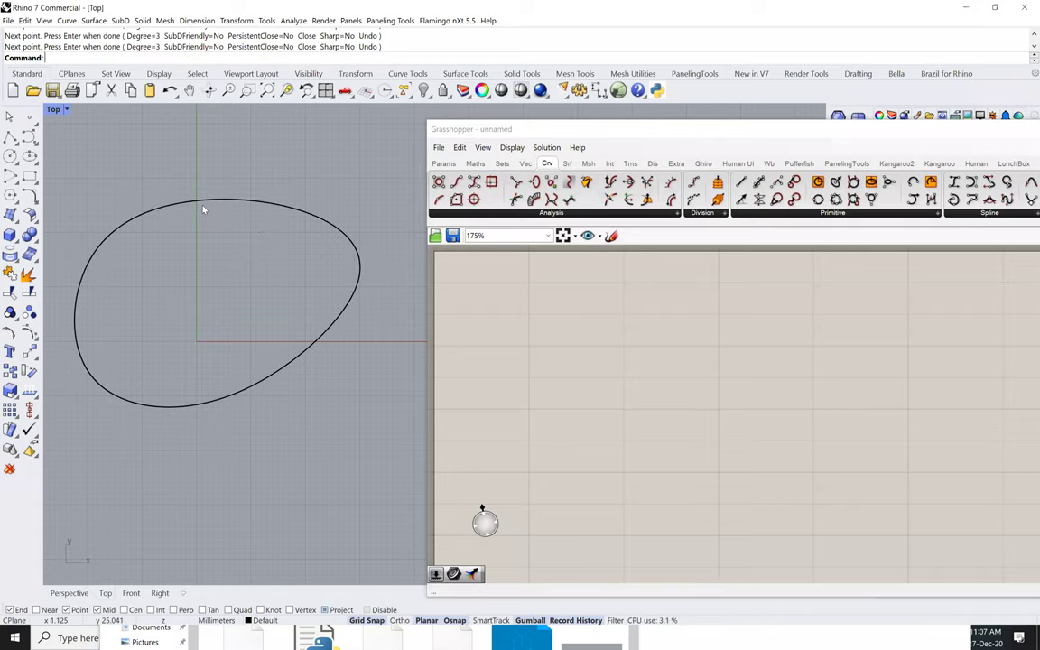
# Measure the length of the closed curve and deselect it
pyautogui.click(195, 203)
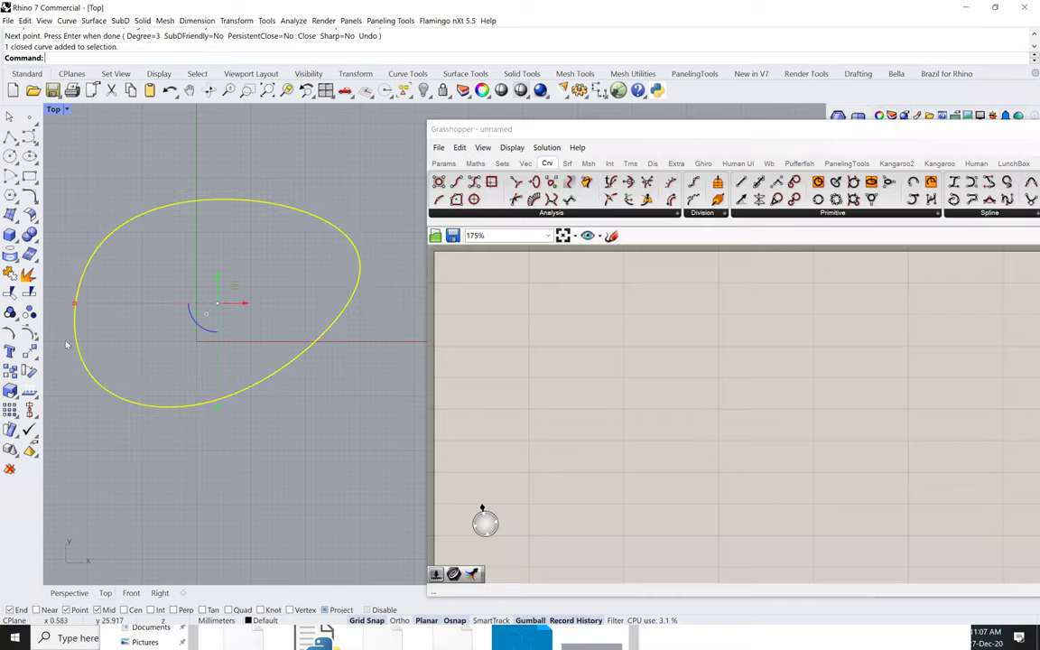
pyautogui.click(35, 395)
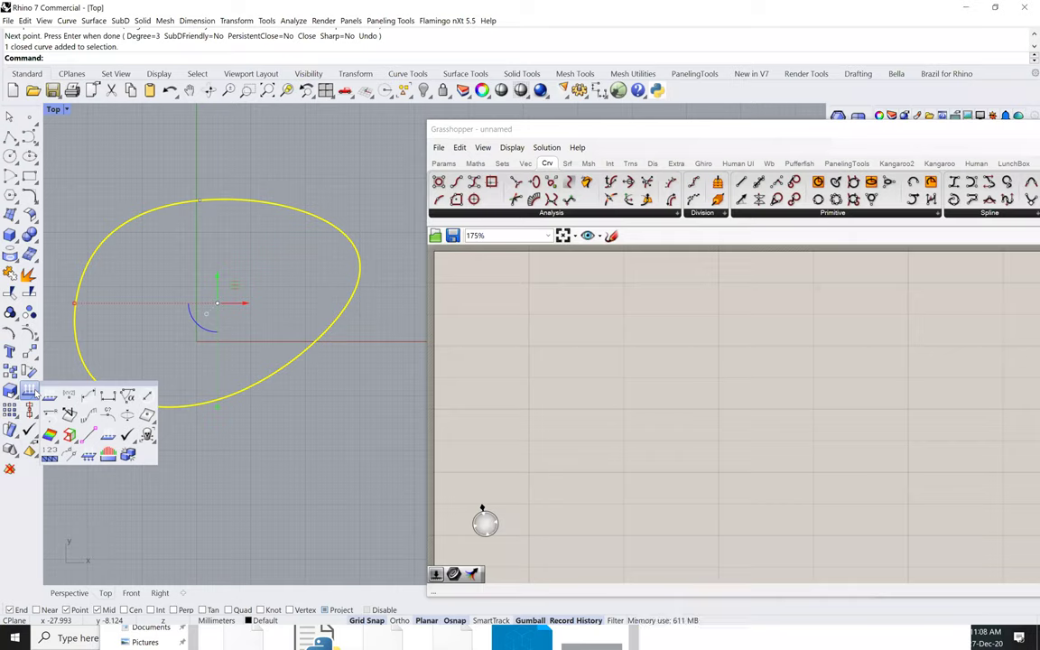
pyautogui.click(91, 395)
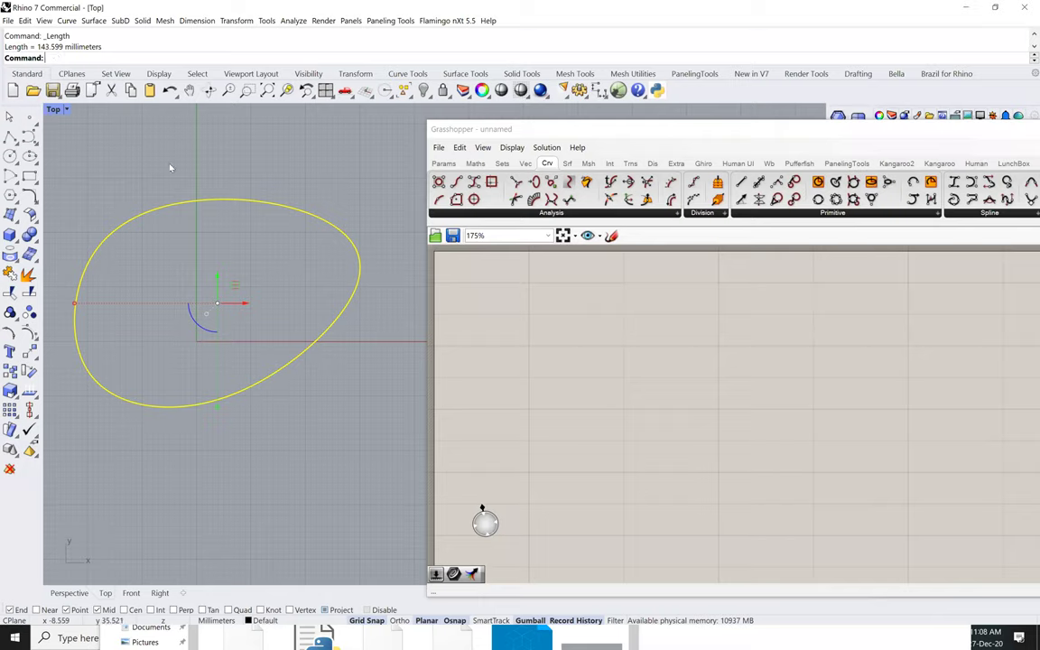
pyautogui.press('Escape')
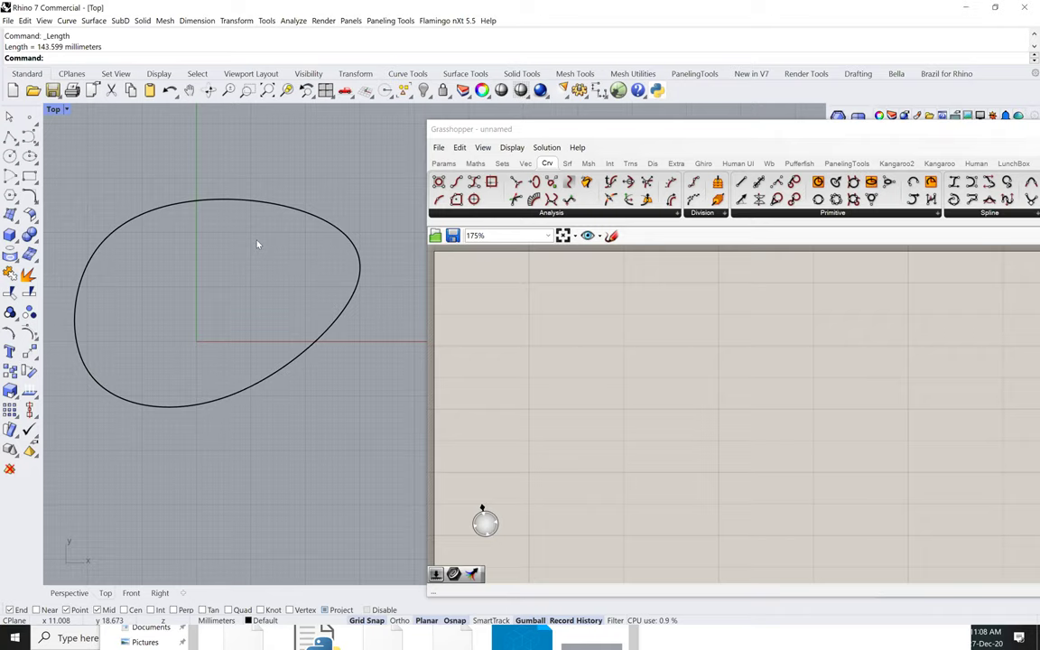
# Show the curve's control points and move the two right-hand points and the lower-left one inward for a rounder shape about 124 mm long
pyautogui.click(28, 335)
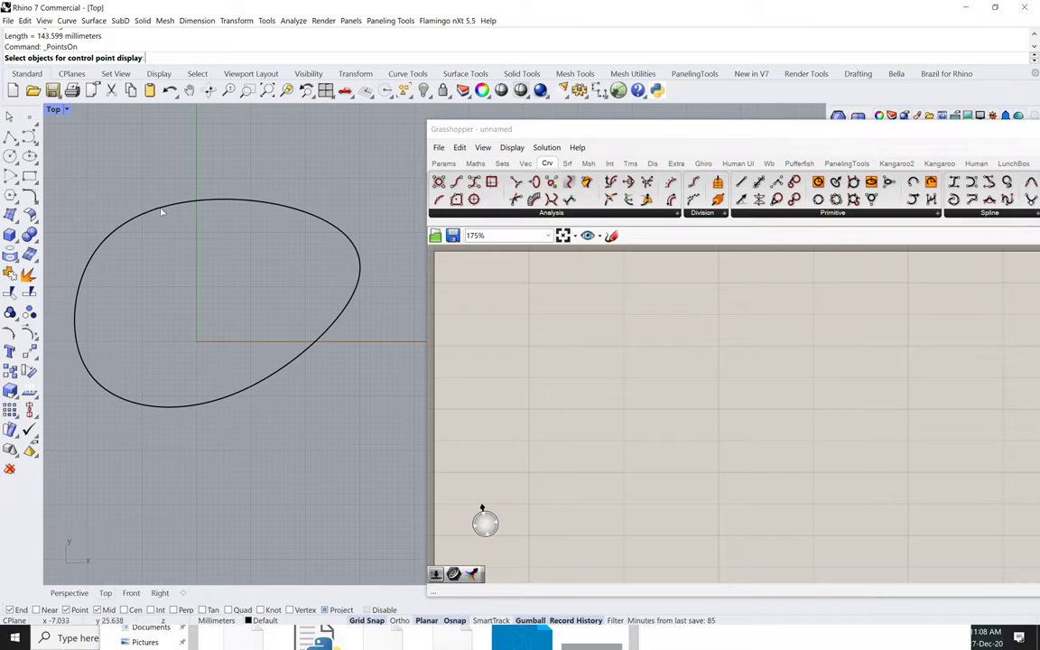
pyautogui.hotkey('ctrl', 'a')
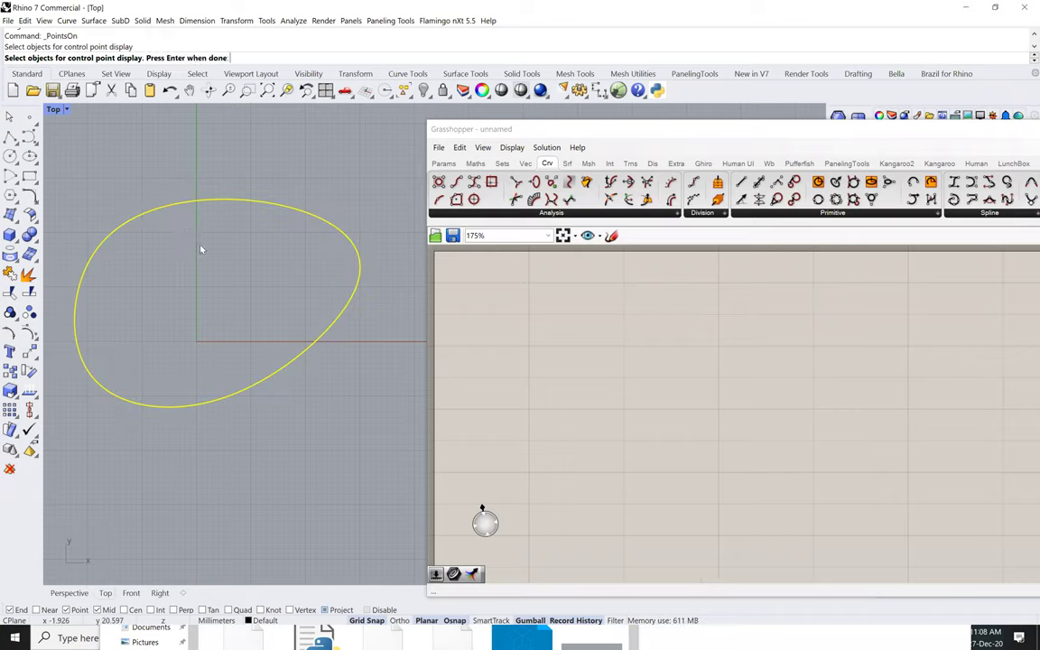
pyautogui.press('Return')
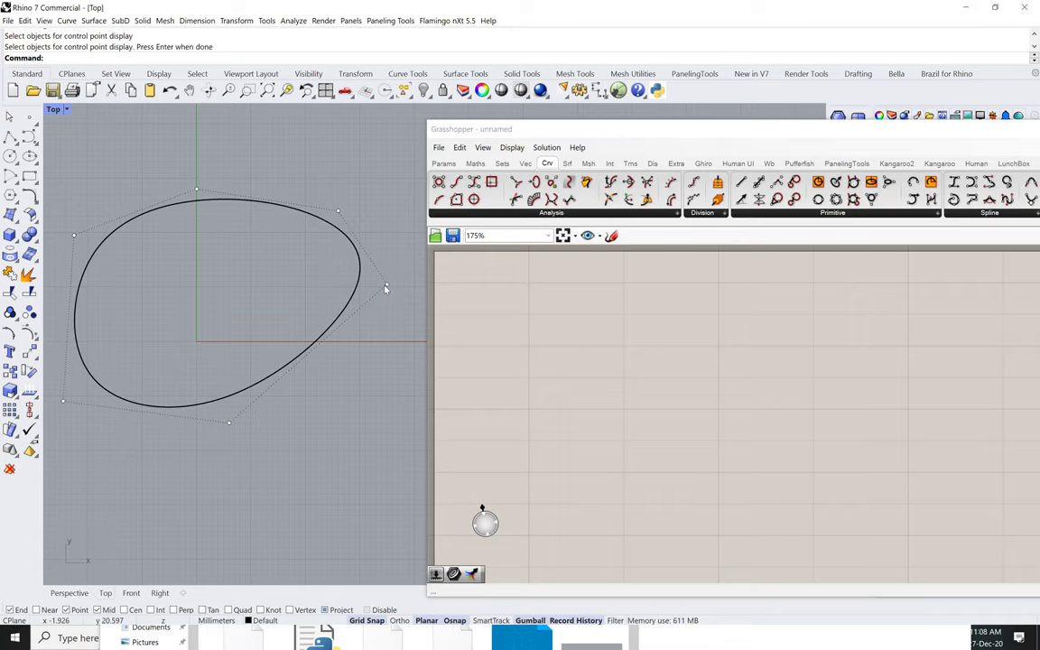
pyautogui.click(338, 210)
pyautogui.moveTo(352, 199); pyautogui.dragTo(317, 230)
pyautogui.click(64, 404)
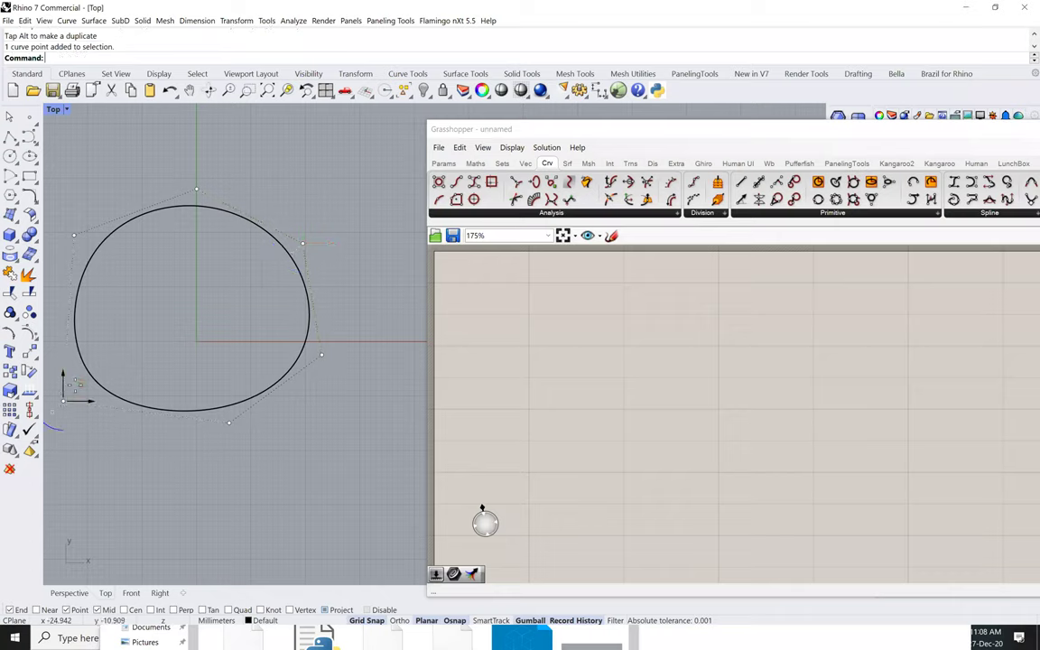
pyautogui.moveTo(64, 403); pyautogui.dragTo(78, 386)
pyautogui.moveTo(203, 242); pyautogui.dragTo(208, 243)
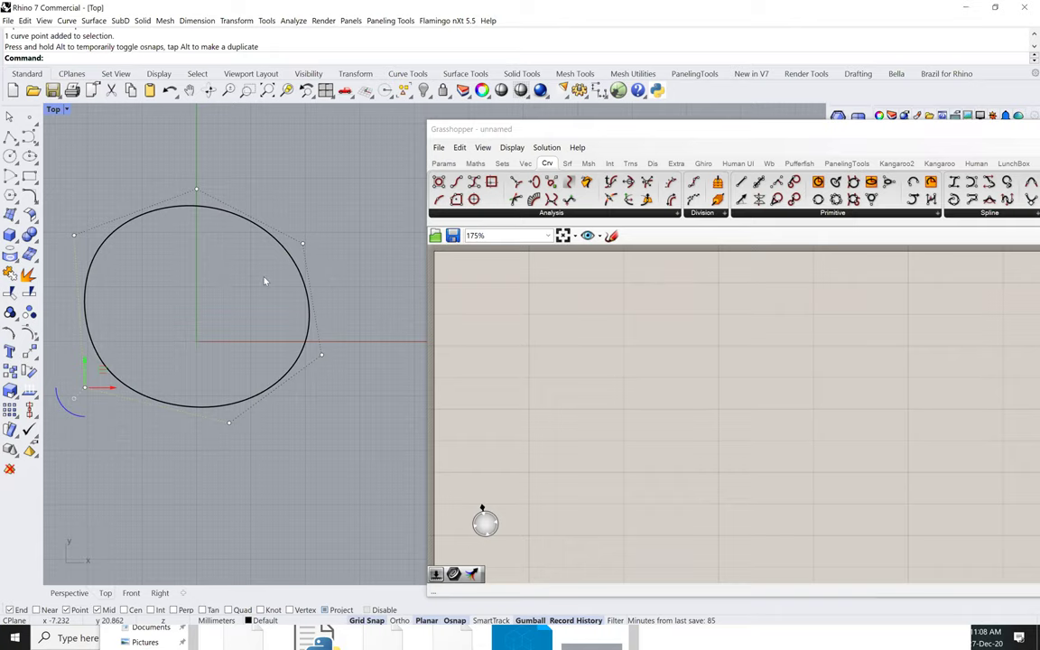
pyautogui.moveTo(238, 392); pyautogui.dragTo(280, 397, button='right')
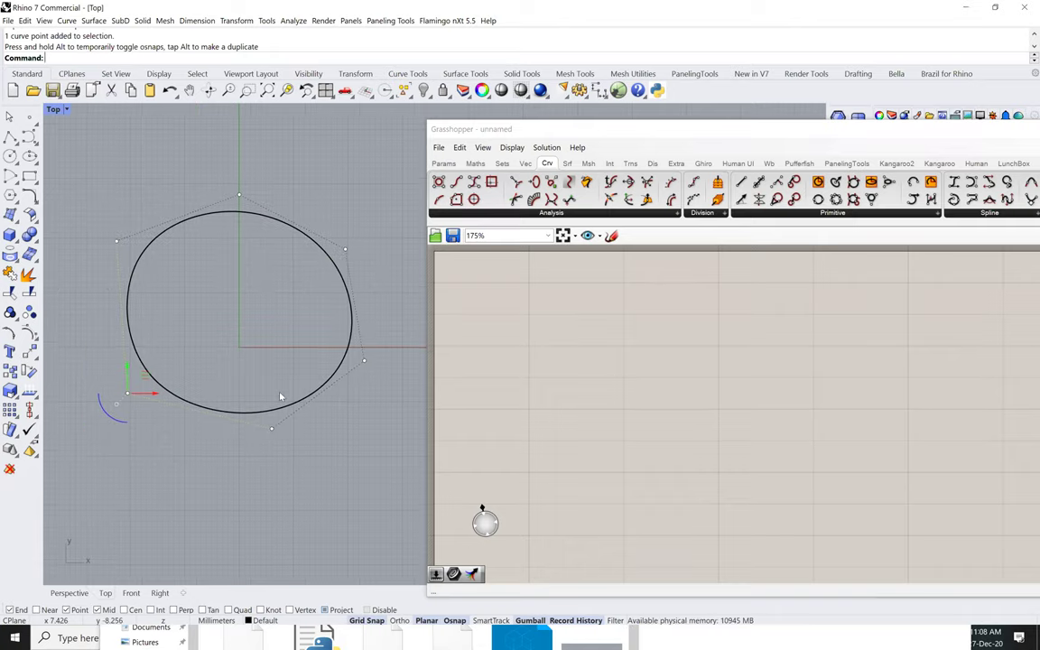
# Measure the length of the reshaped closed curve
pyautogui.click(262, 330)
pyautogui.middleClick(261, 330)
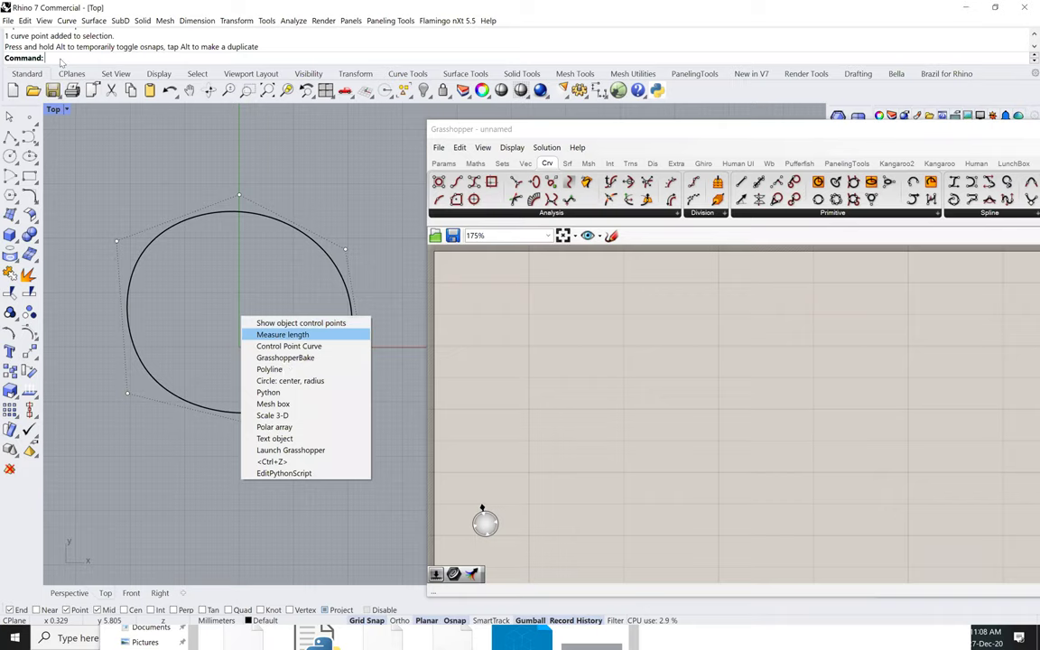
pyautogui.press('Return')
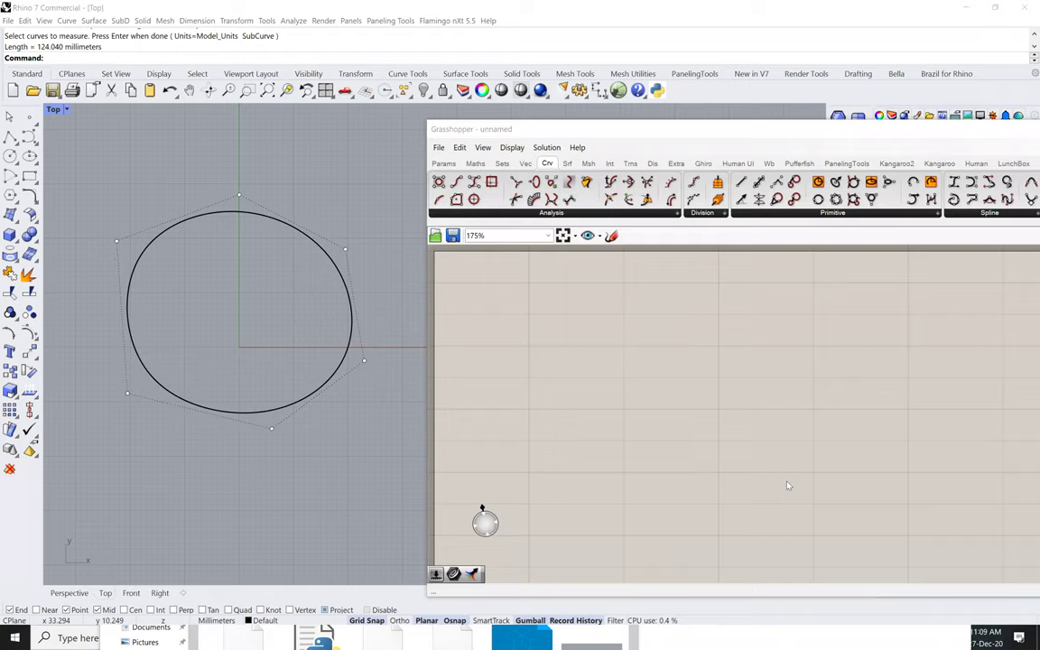
# Move the curve's bottom control point slightly down and toward the Y axis, and measure the curve's length again
pyautogui.click(270, 431)
pyautogui.moveTo(271, 429); pyautogui.dragTo(244, 434)
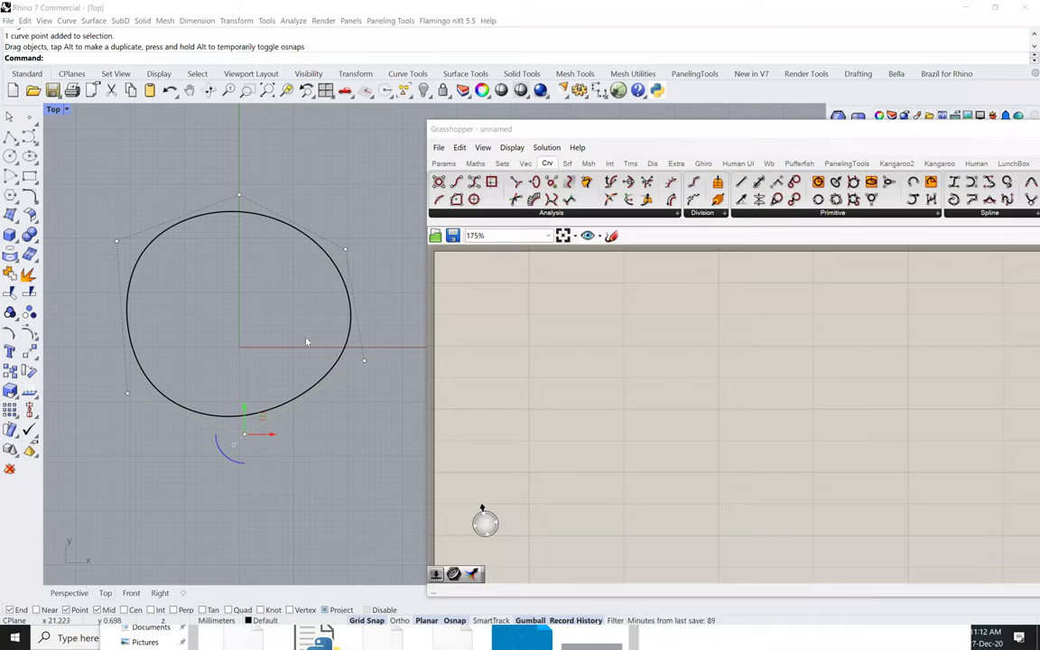
pyautogui.middleClick(223, 319)
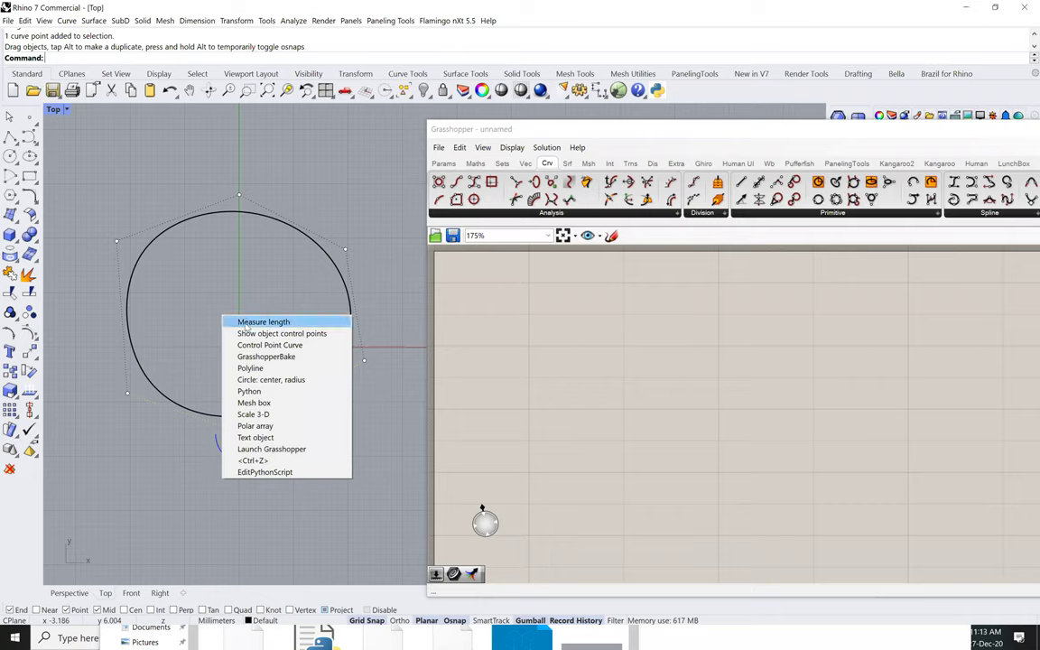
pyautogui.click(262, 321)
pyautogui.click(264, 221)
pyautogui.press('Return')
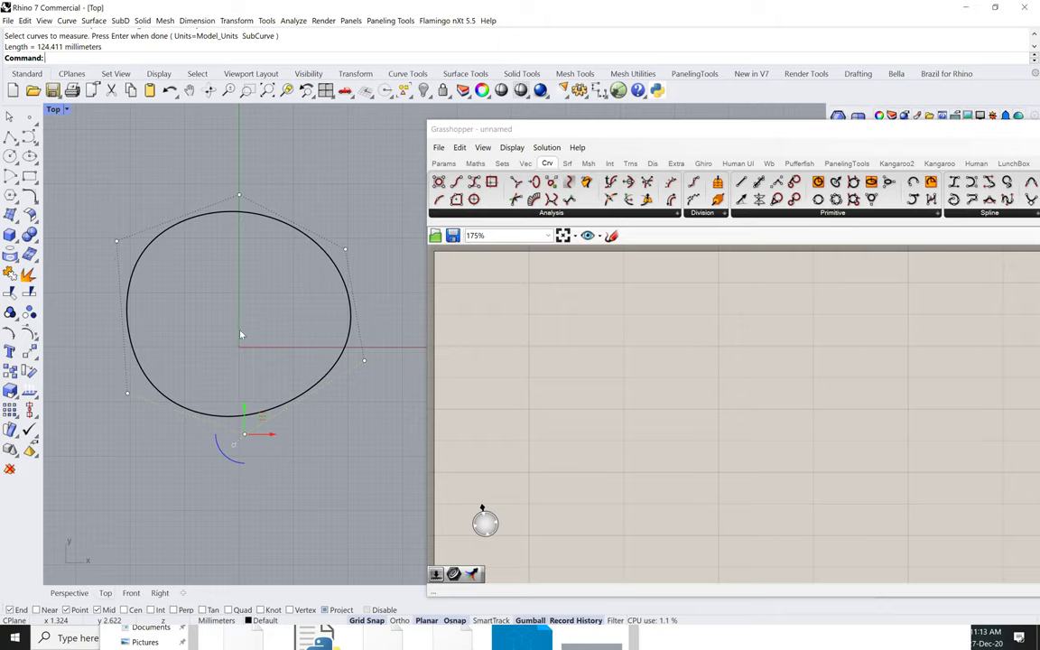
# Try to start a calculator with a Calculator command in Rhino, minimize Rhino and bring it back
pyautogui.write('Calculator')
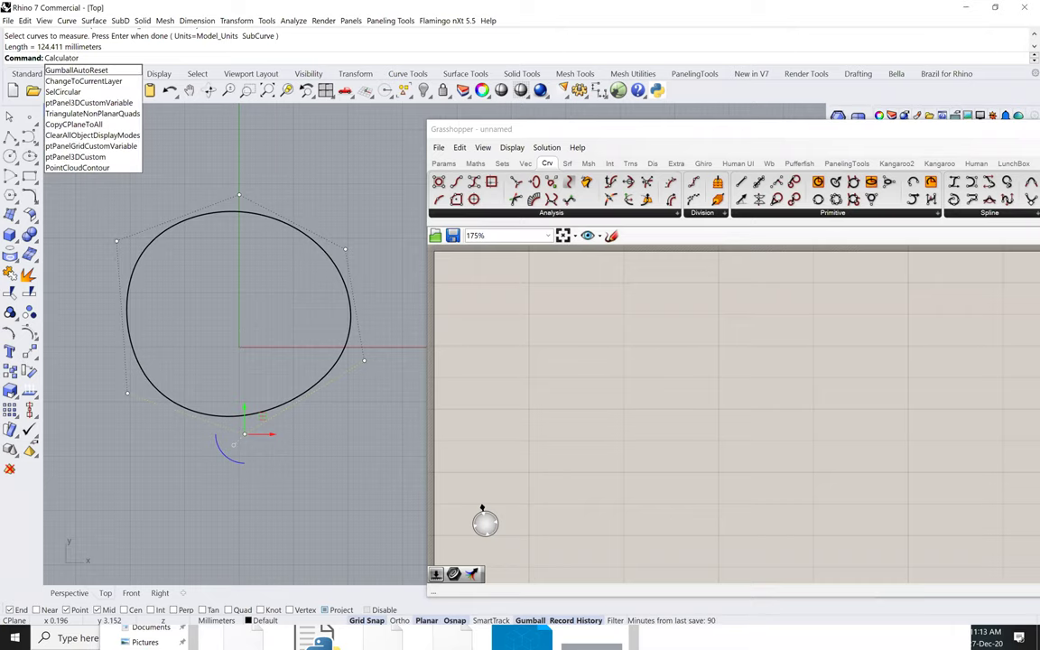
pyautogui.press('Return')
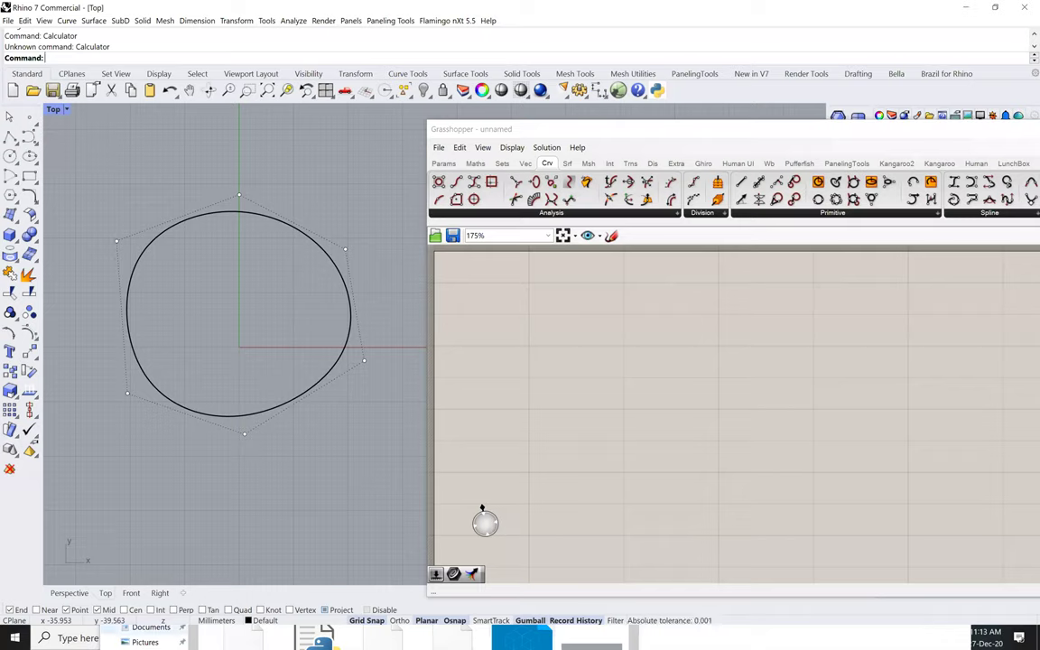
pyautogui.click(966, 7)
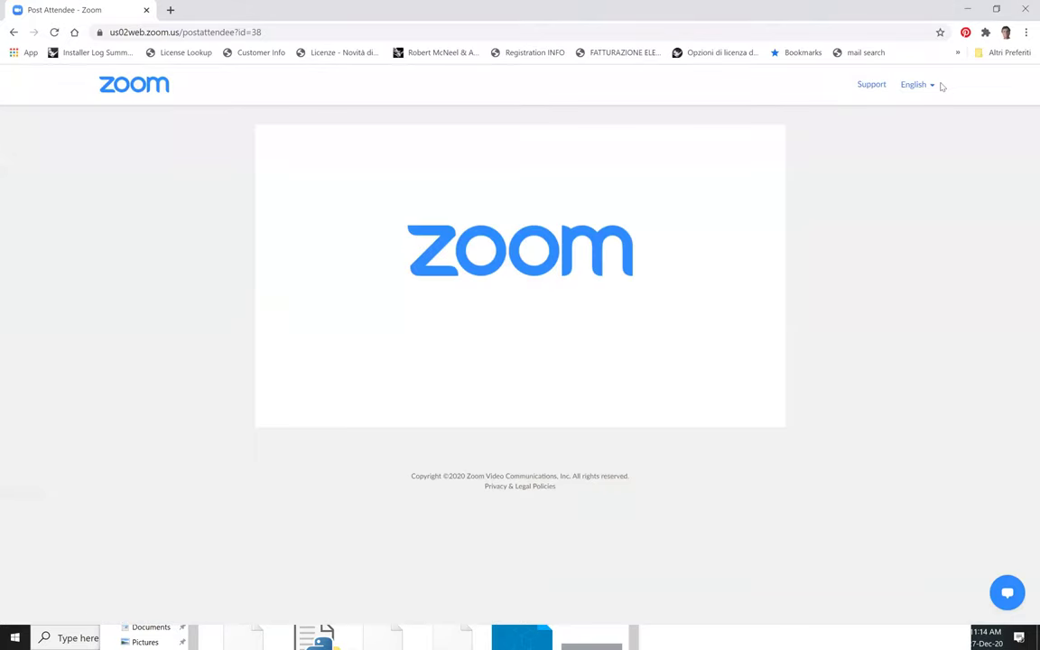
pyautogui.click(708, 620)
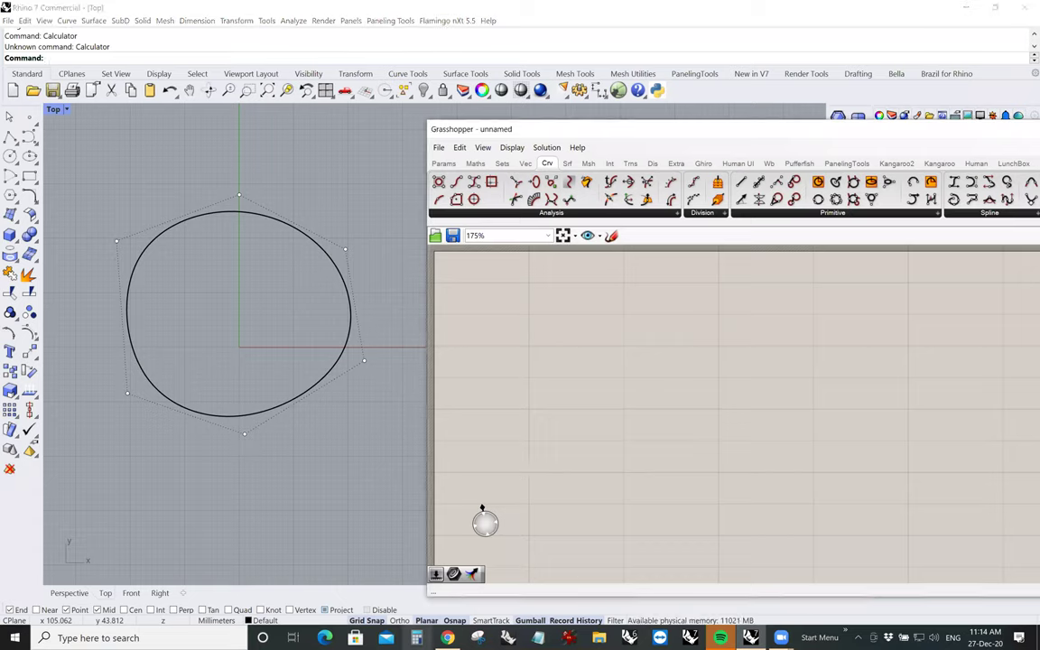
# Switch to the Windows Calculator and divide the target length 150 by the curve length 124 to get the scale factor
pyautogui.click(416, 638)
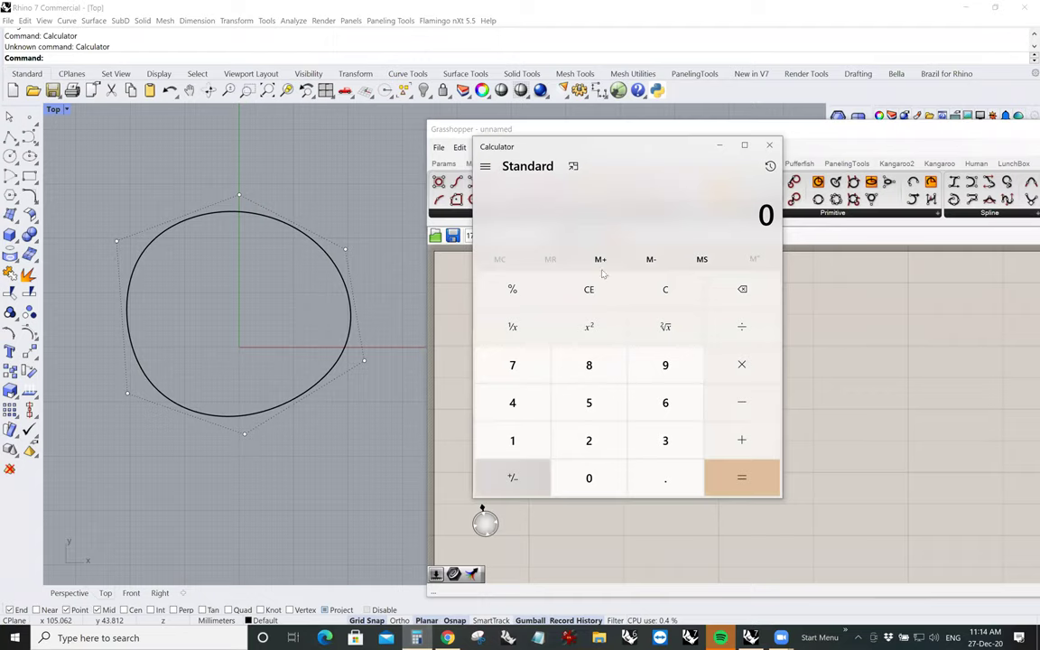
pyautogui.moveTo(567, 146); pyautogui.dragTo(489, 143)
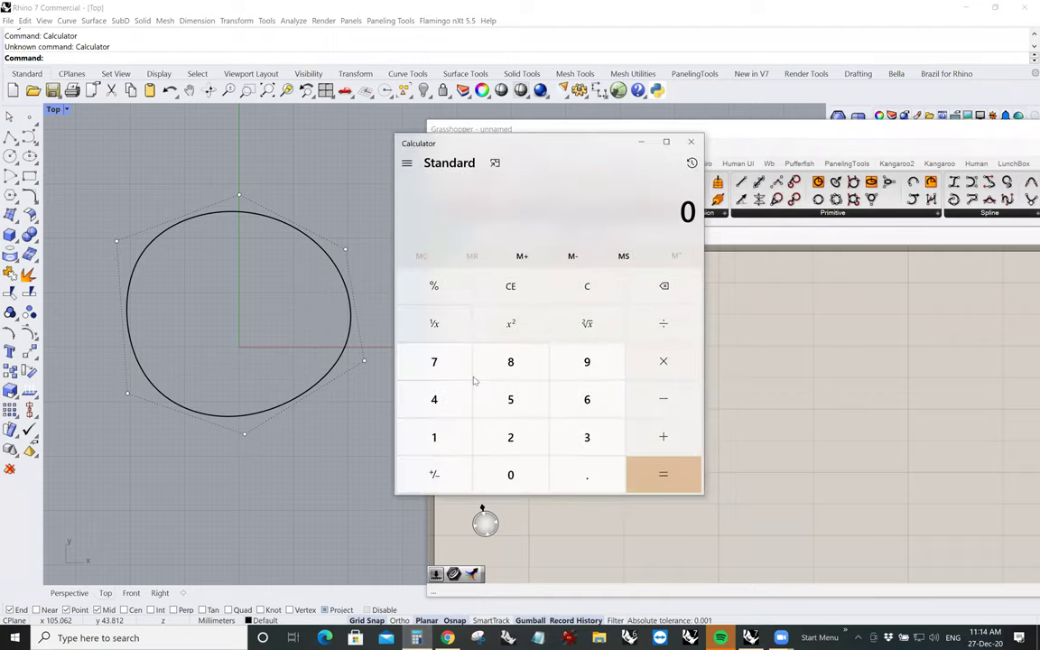
pyautogui.click(433, 437)
pyautogui.click(510, 400)
pyautogui.click(500, 479)
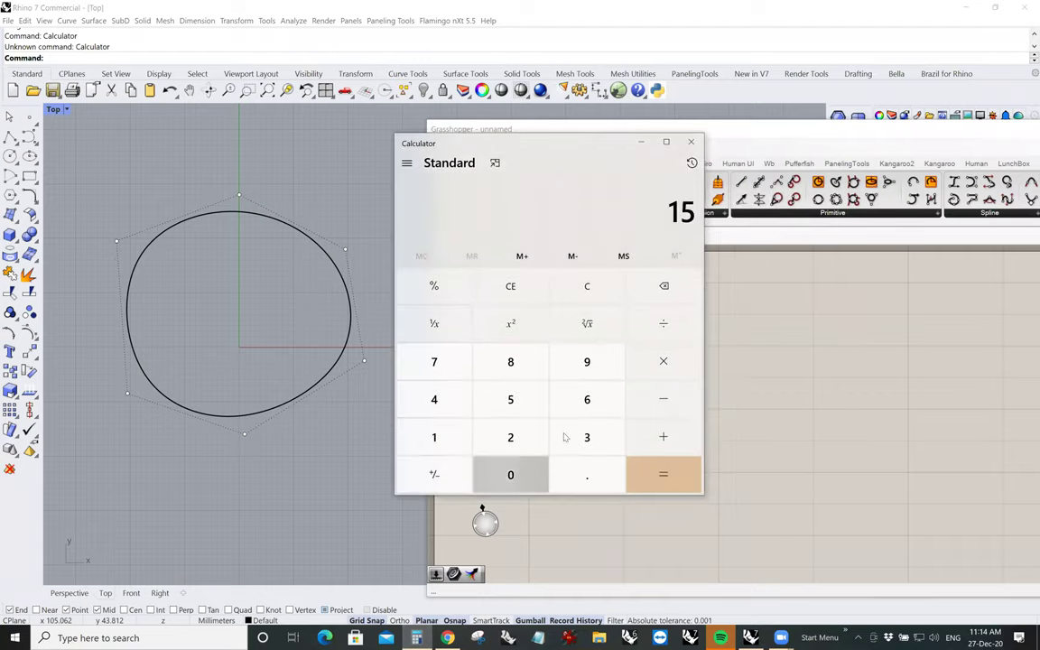
pyautogui.click(671, 329)
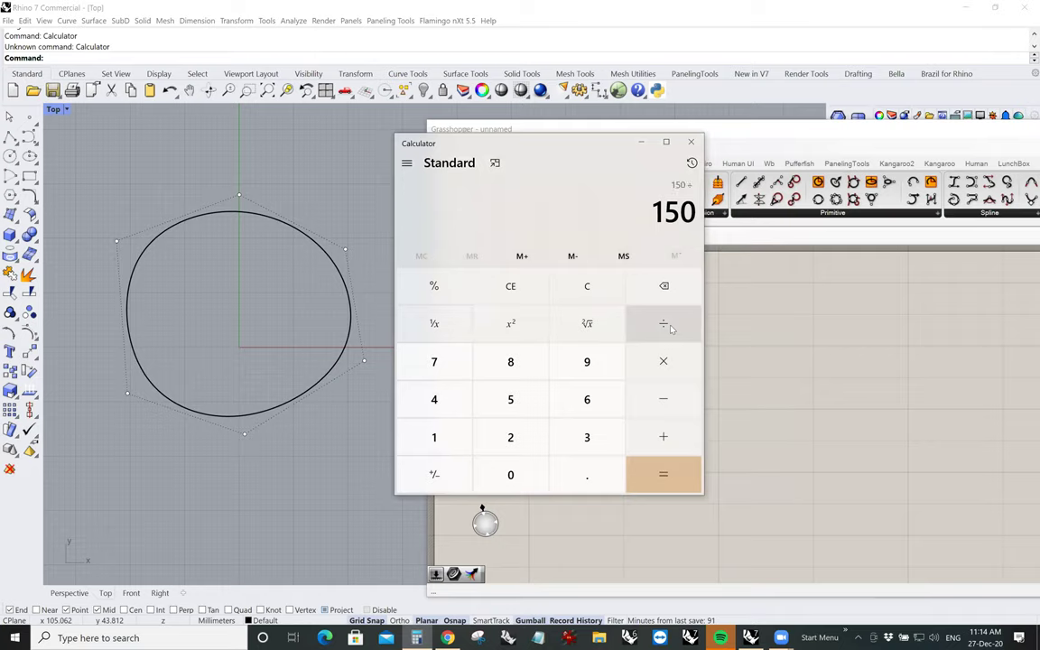
pyautogui.click(433, 436)
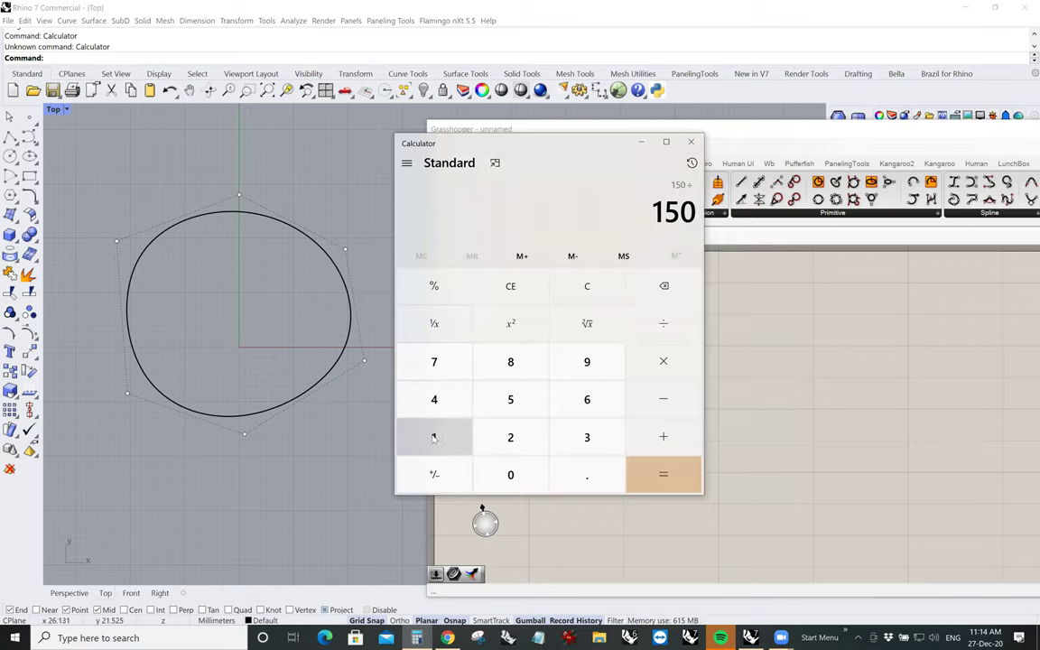
pyautogui.click(510, 437)
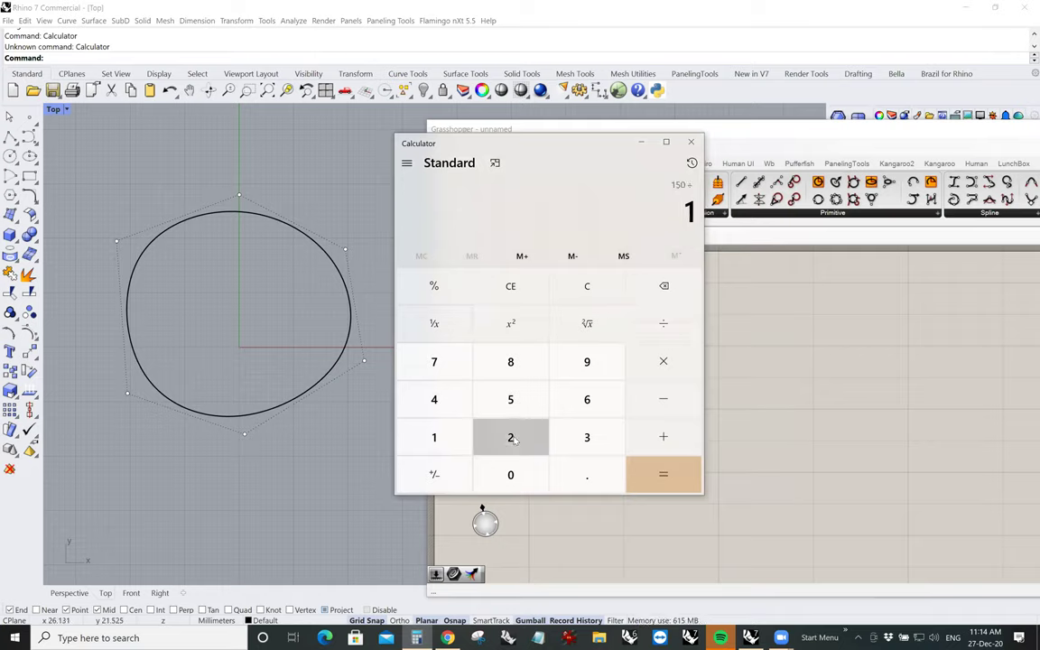
pyautogui.click(436, 400)
pyautogui.click(664, 474)
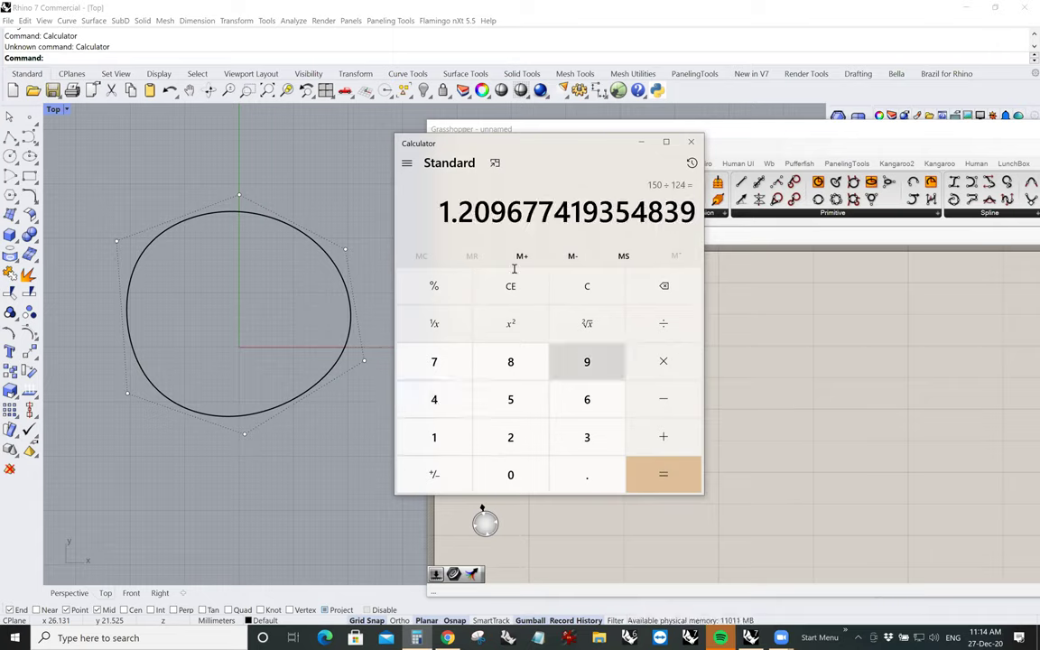
# Back in Rhino, scale the closed curve uniformly about the origin by a factor of 1.20104
pyautogui.click(242, 226)
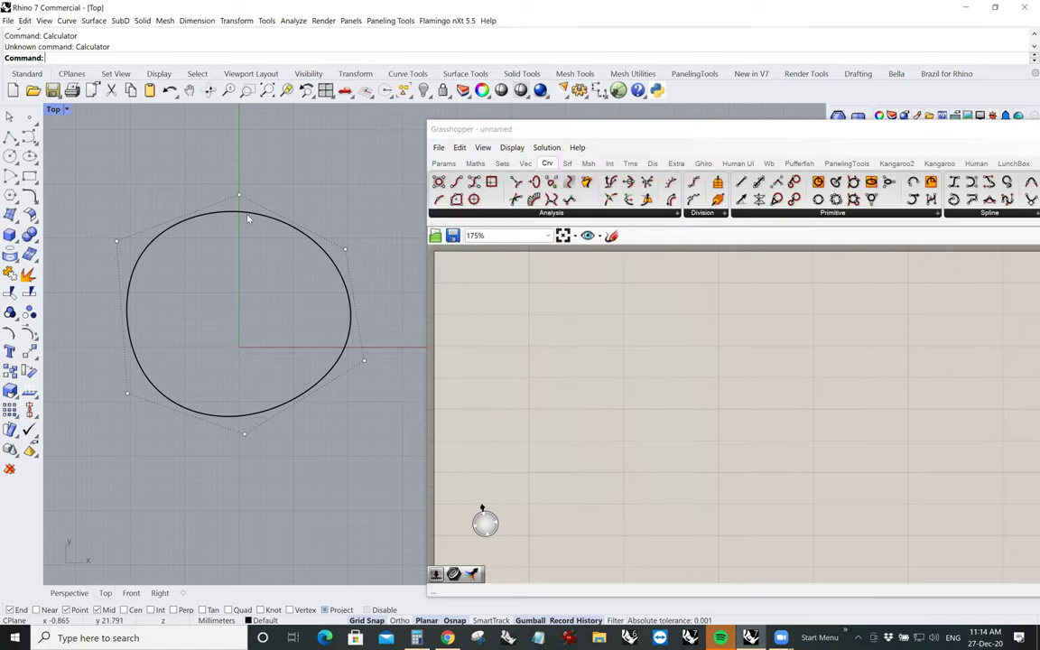
pyautogui.click(248, 218)
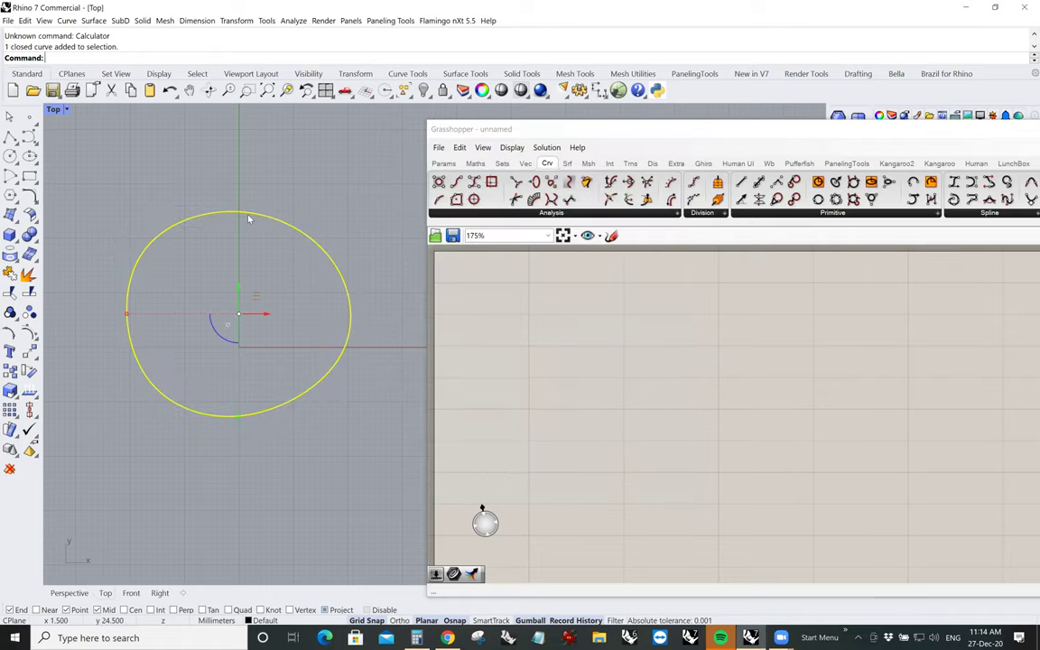
pyautogui.click(8, 392)
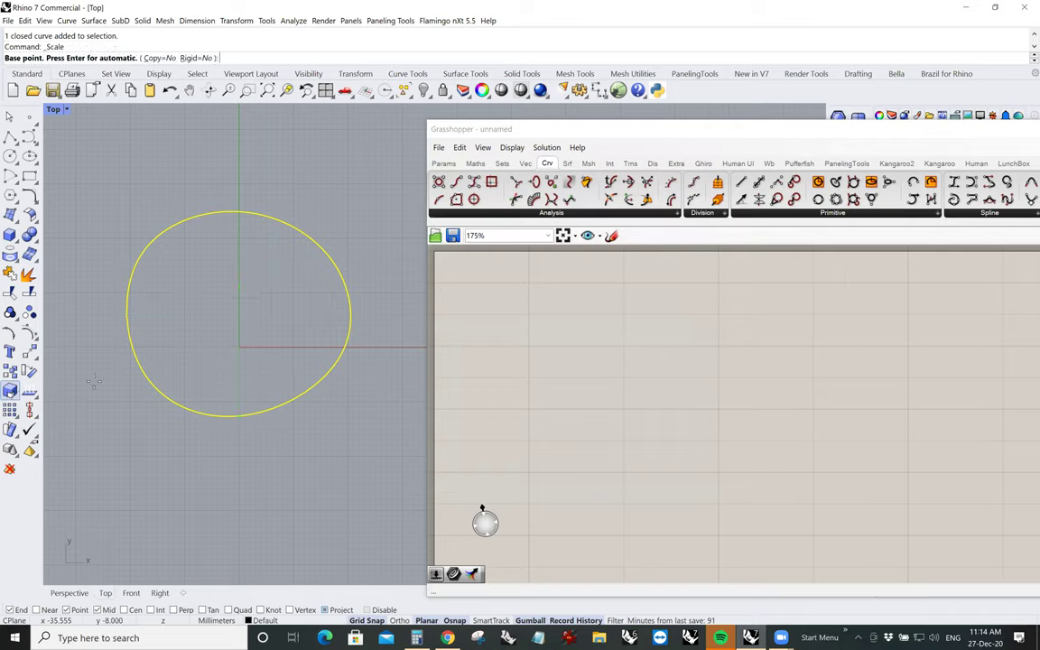
pyautogui.click(239, 346)
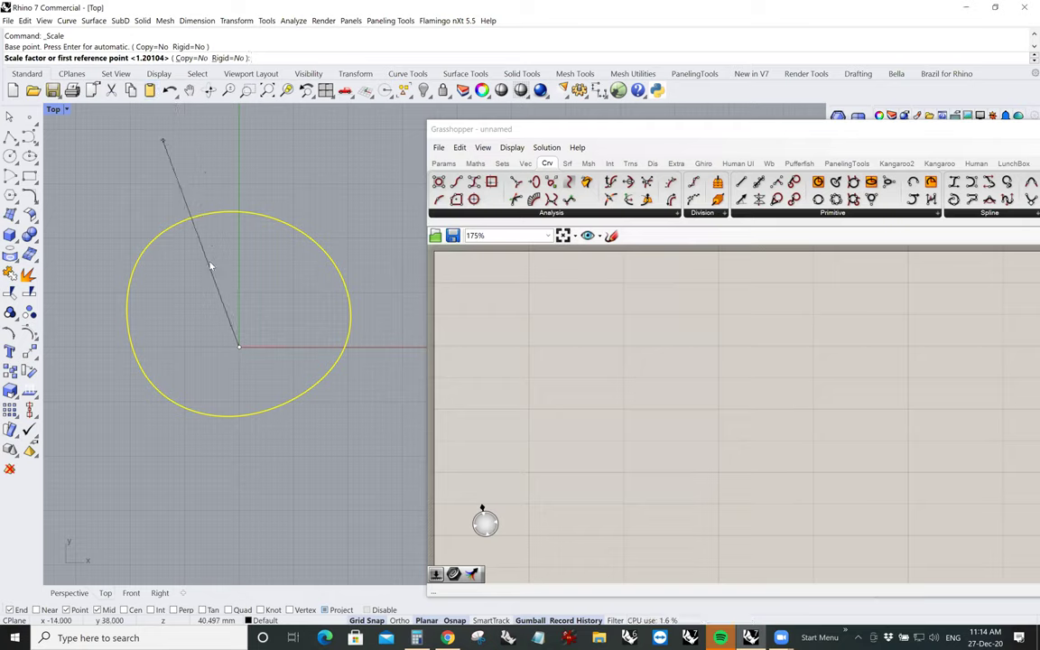
pyautogui.rightClick(234, 272)
# Measure the length of the scaled curve, and show its control points briefly before hiding them
pyautogui.middleClick(234, 273)
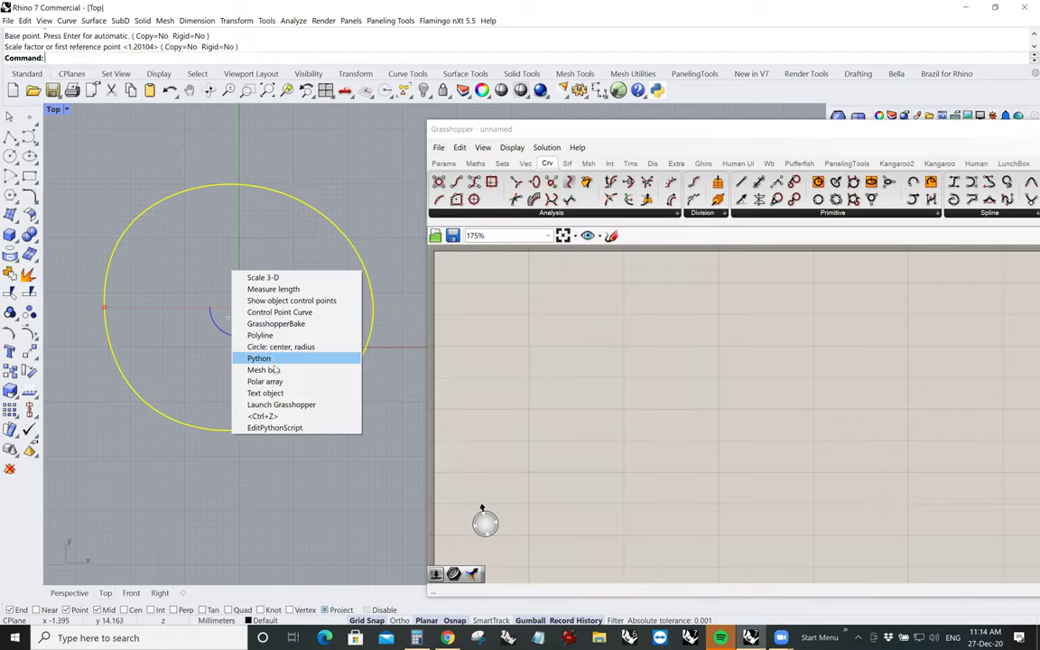
pyautogui.click(282, 289)
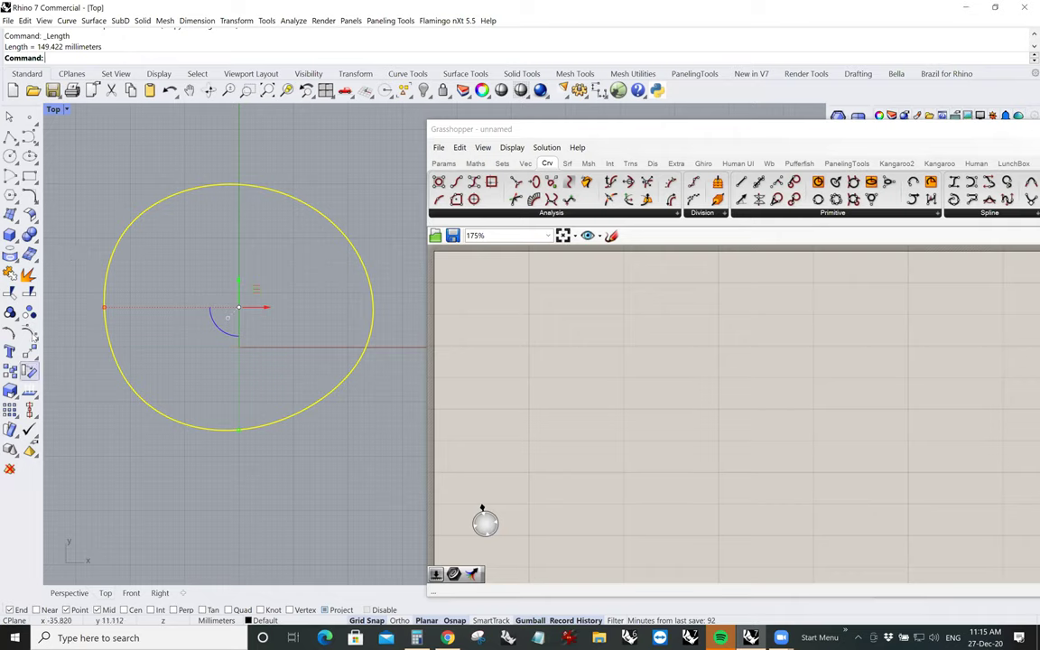
pyautogui.click(30, 370)
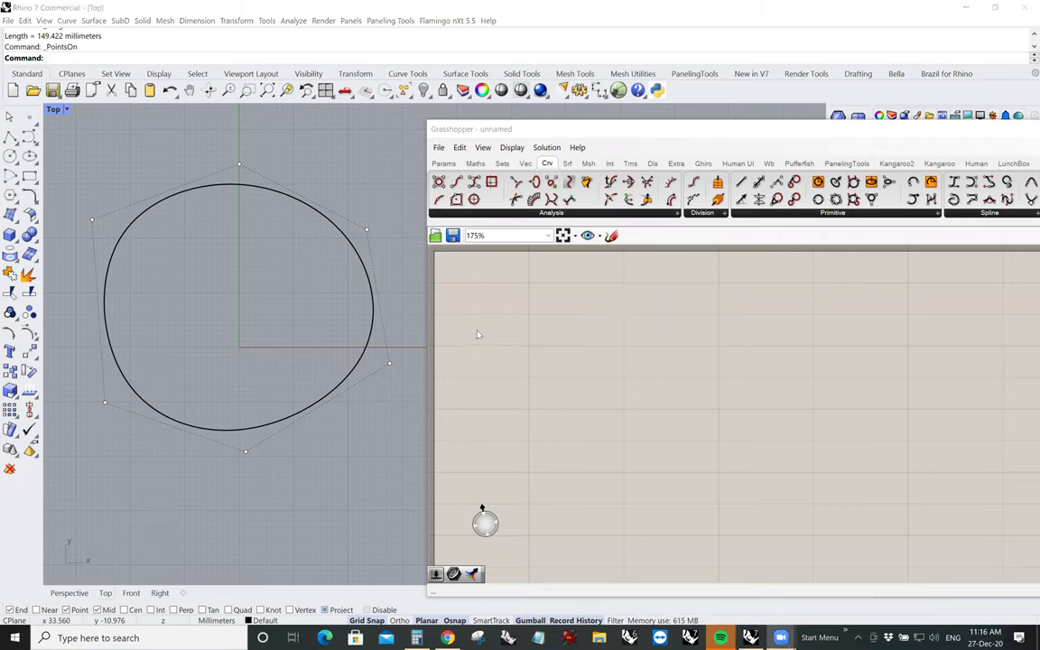
pyautogui.click(282, 305)
pyautogui.press('Escape')
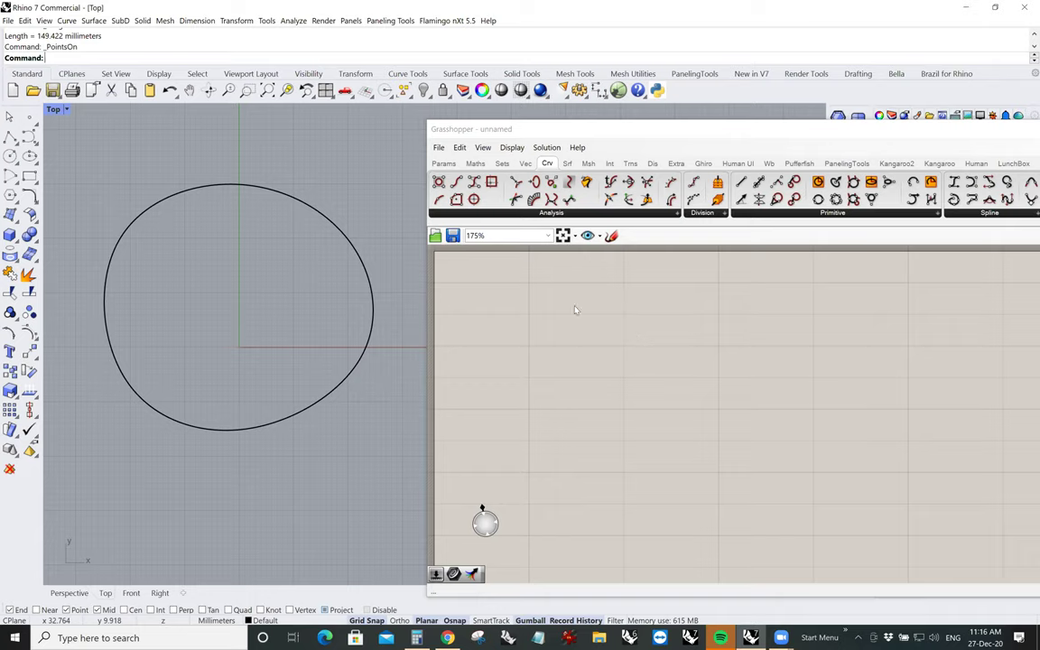
# Place a Curve parameter on the Grasshopper canvas and set it to reference the closed Rhino curve
pyautogui.click(444, 165)
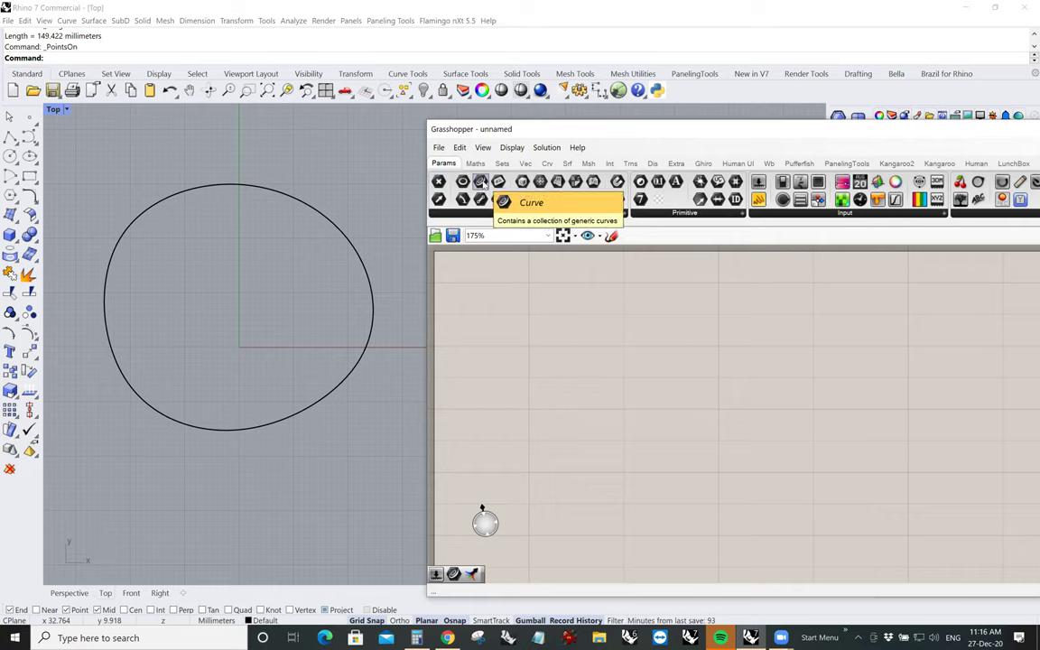
pyautogui.moveTo(480, 183); pyautogui.dragTo(578, 330)
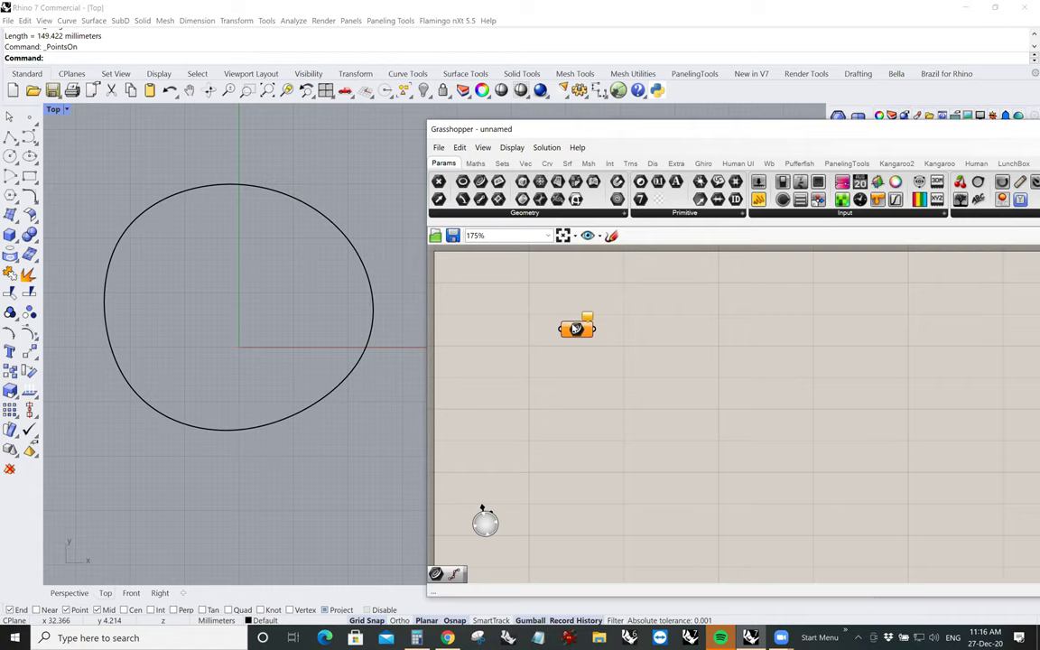
pyautogui.rightClick(576, 331)
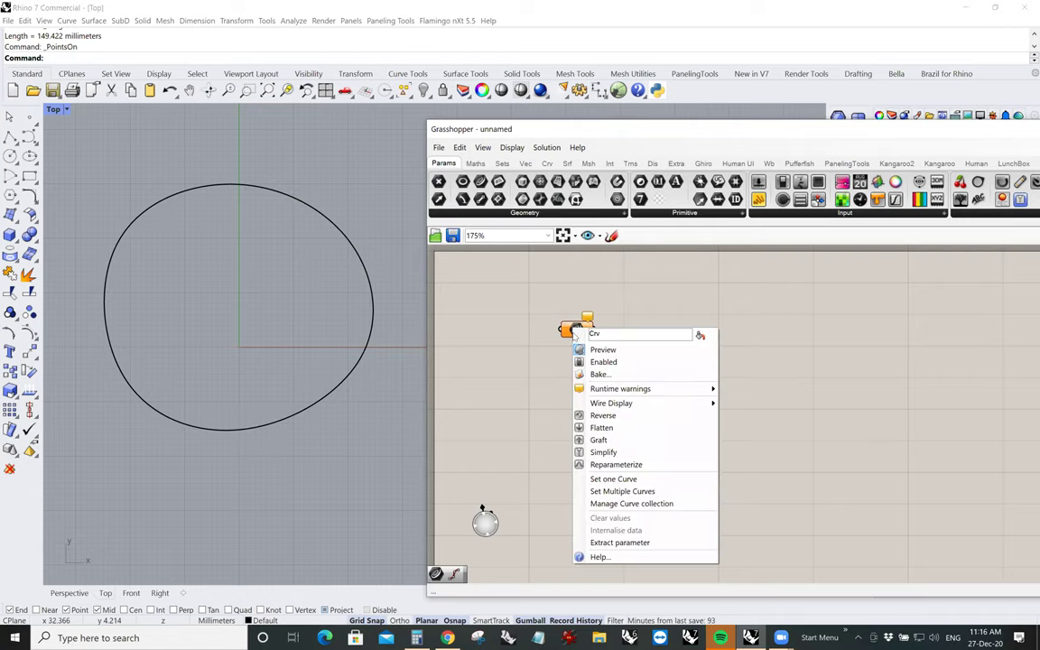
pyautogui.click(619, 485)
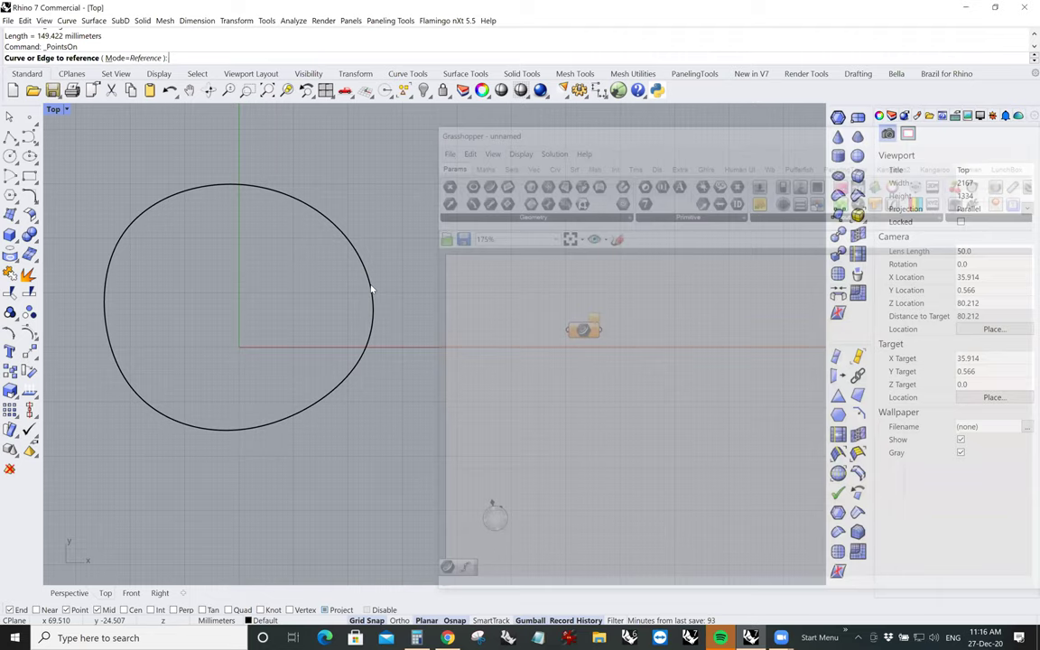
pyautogui.click(371, 290)
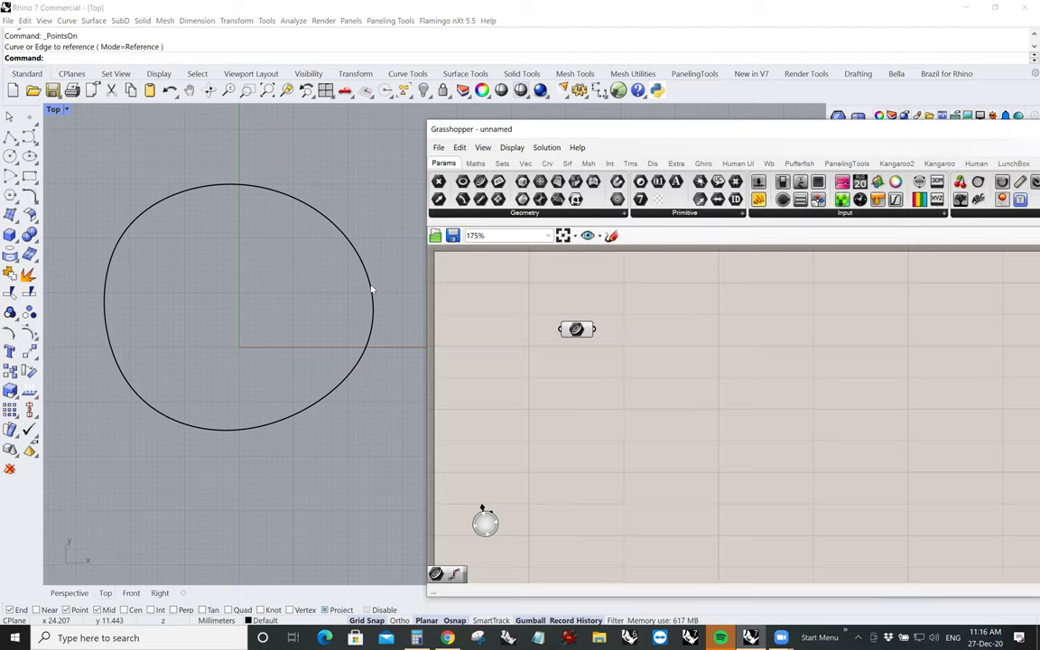
pyautogui.rightClick(576, 329)
pyautogui.click(613, 462)
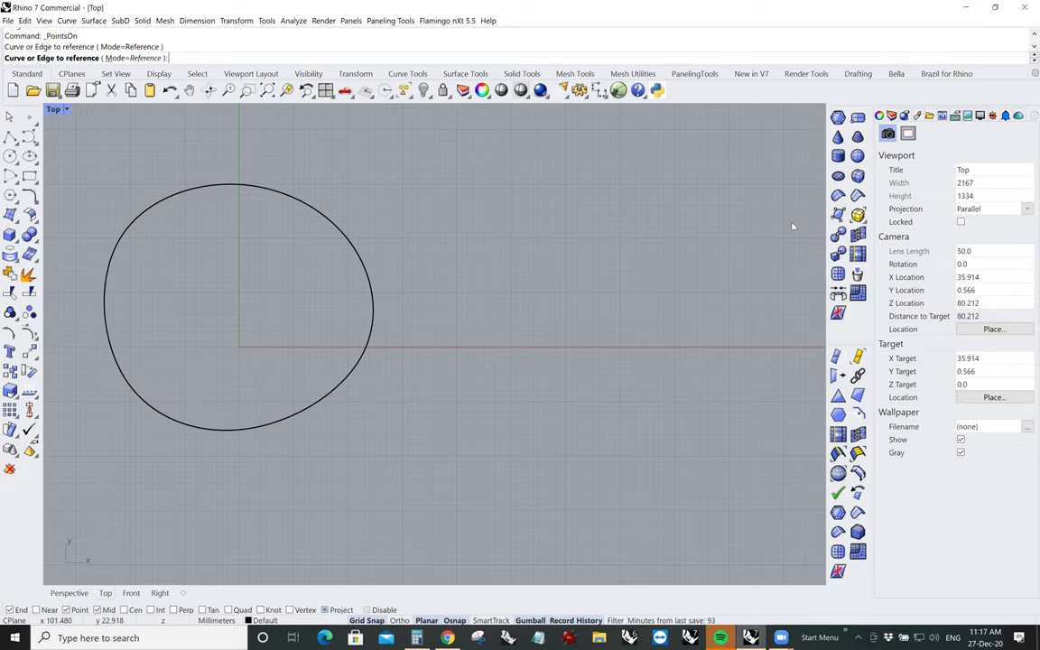
pyautogui.click(355, 253)
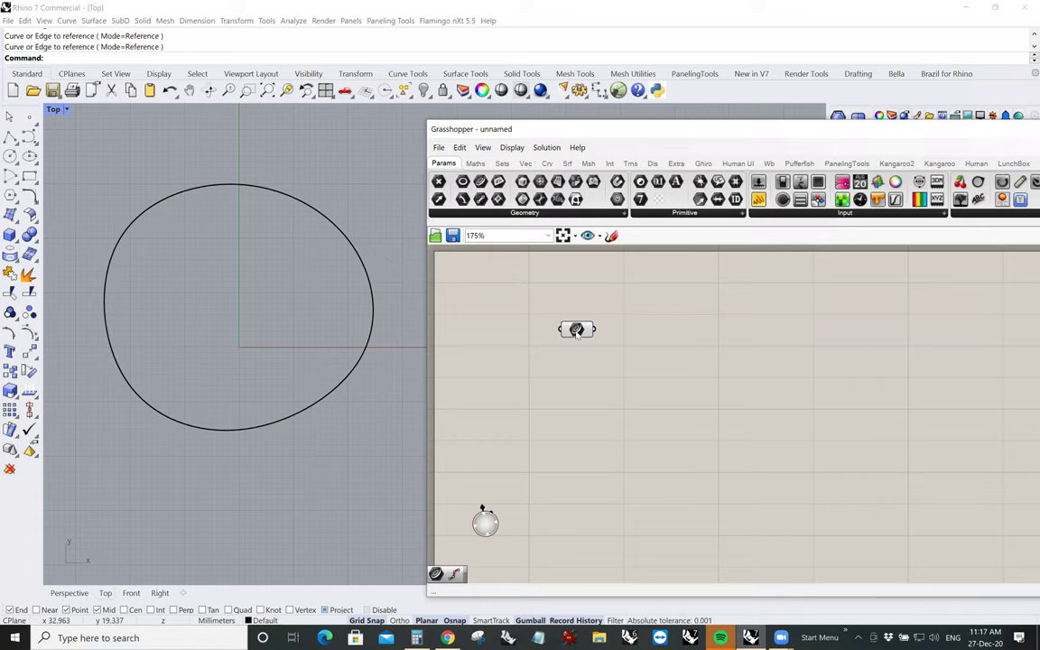
pyautogui.moveTo(577, 331)
# Widen the Grasshopper window and add a Length component fed by the Curve parameter, aligned with it on the canvas
pyautogui.moveTo(427, 295); pyautogui.dragTo(352, 296)
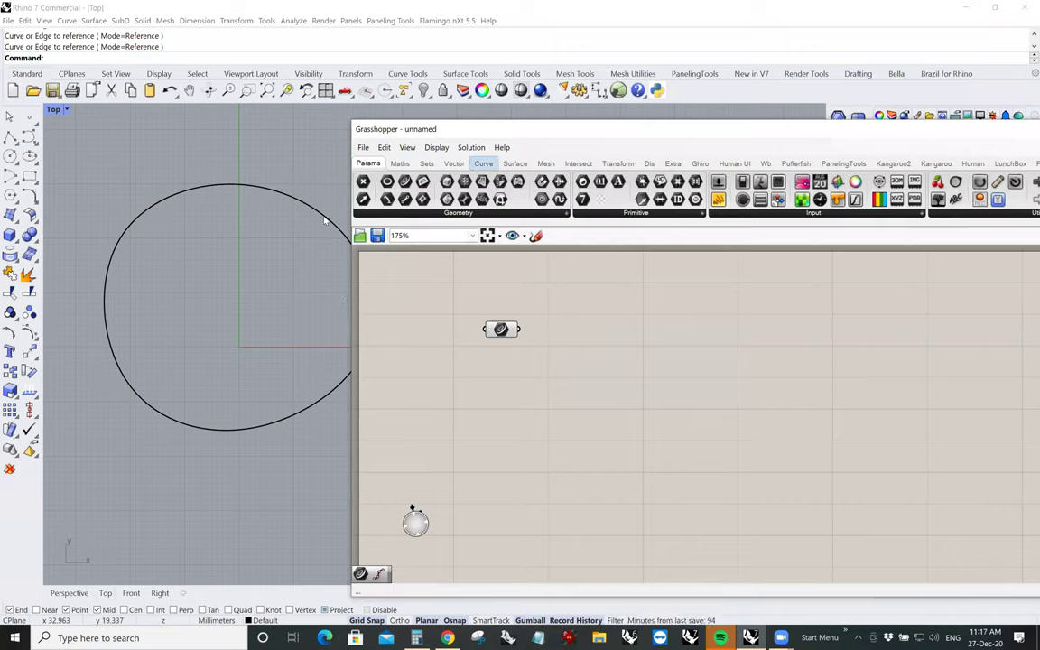
pyautogui.click(483, 164)
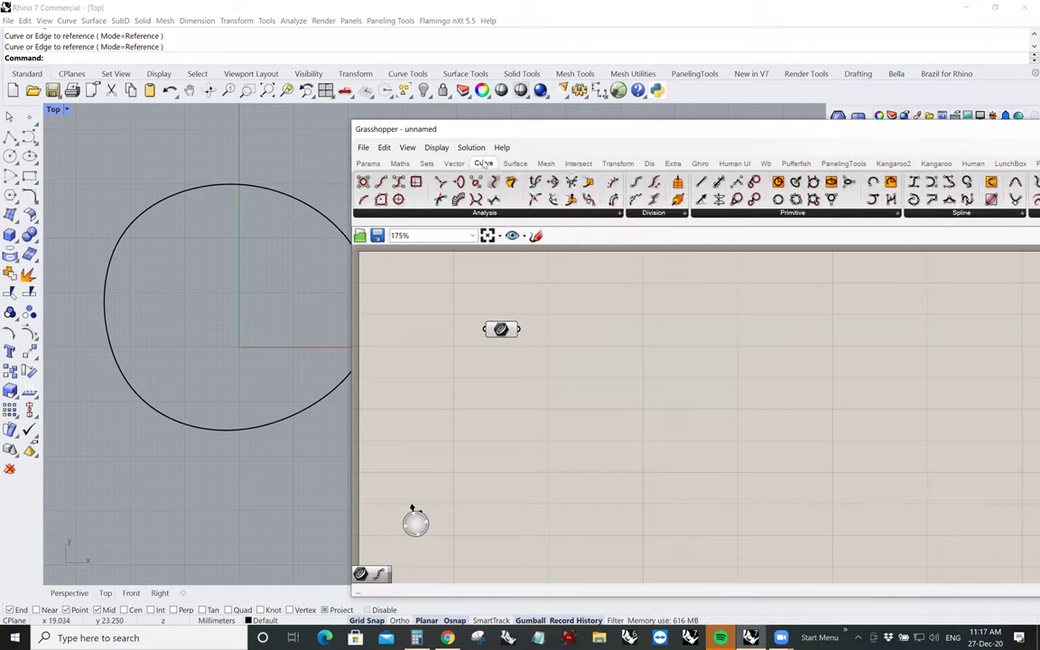
pyautogui.click(487, 213)
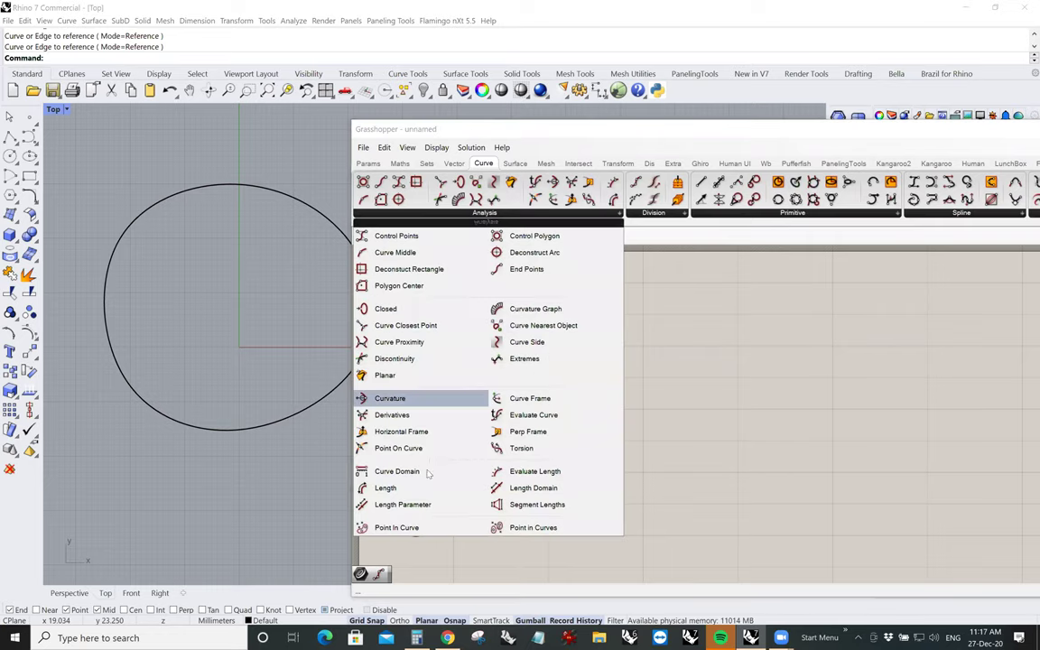
pyautogui.click(384, 489)
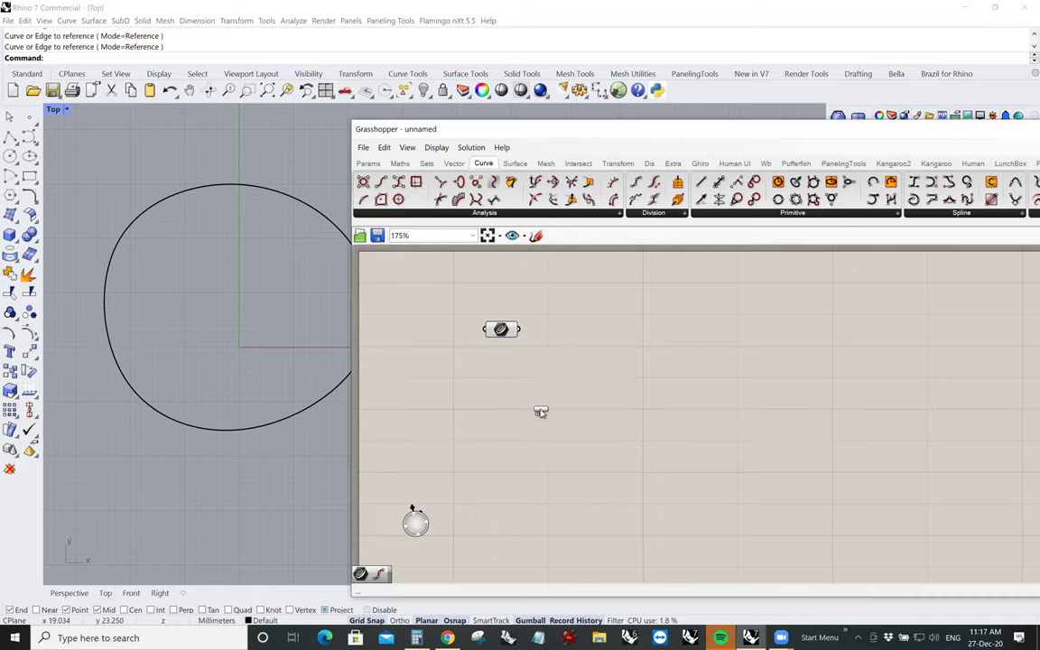
pyautogui.click(578, 334)
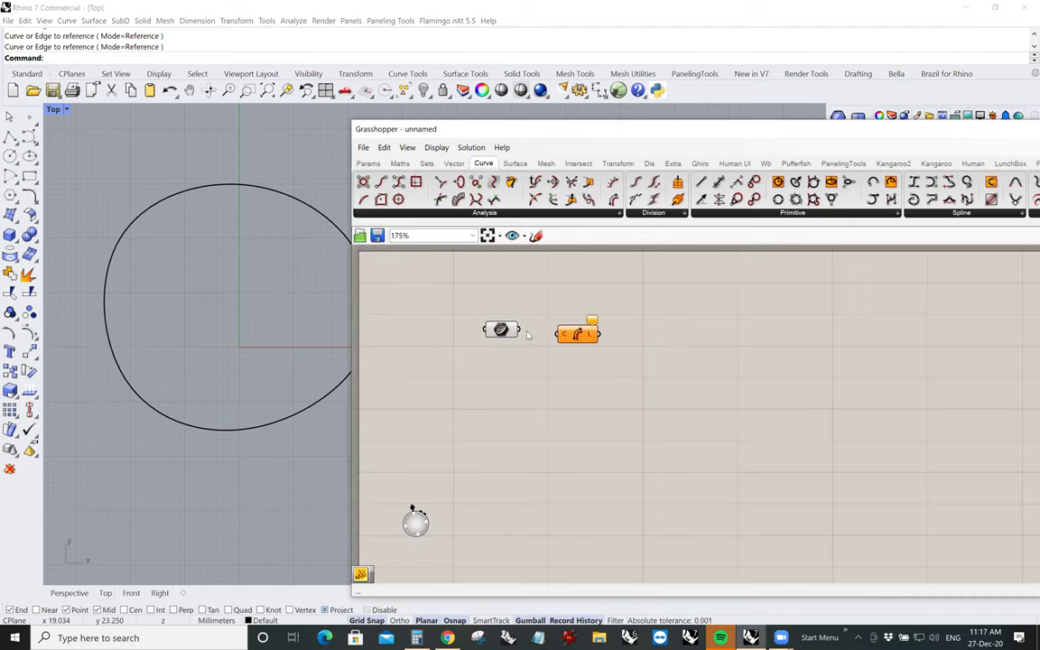
pyautogui.moveTo(521, 332); pyautogui.dragTo(560, 335)
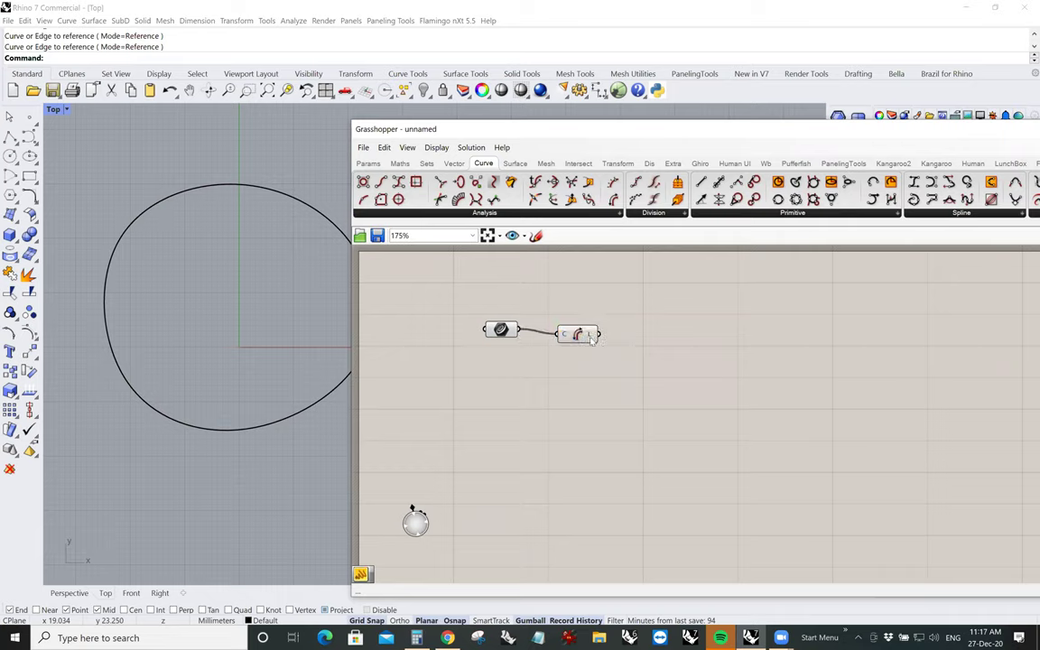
pyautogui.moveTo(592, 336)
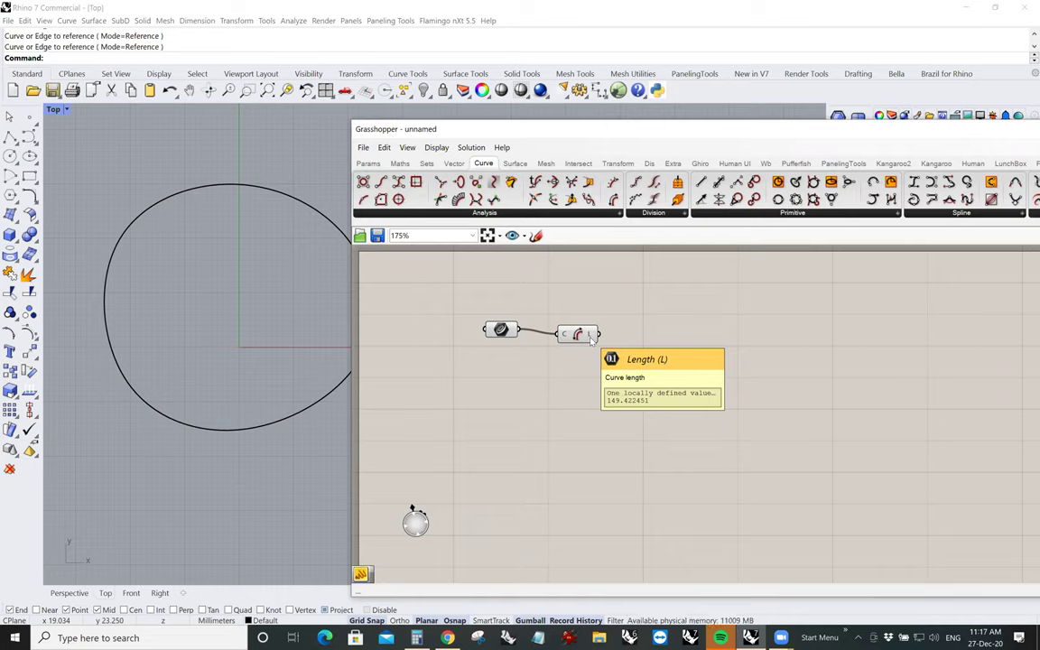
pyautogui.click(576, 332)
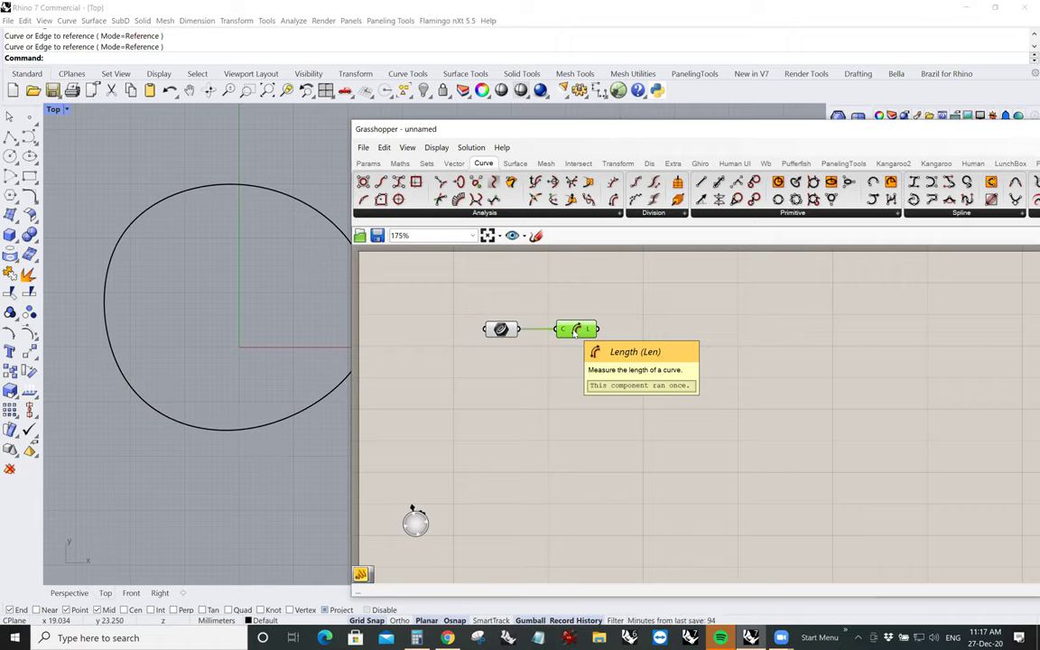
# Add a Panel beside the Length component and connect the length output to it
pyautogui.click(365, 164)
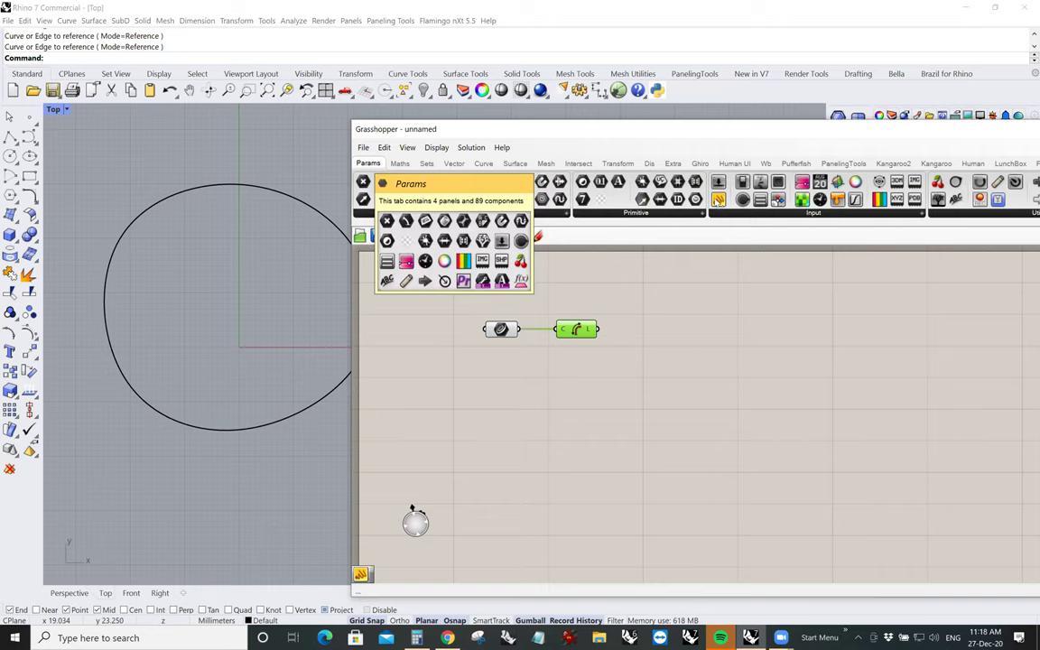
pyautogui.moveTo(720, 201); pyautogui.dragTo(696, 330)
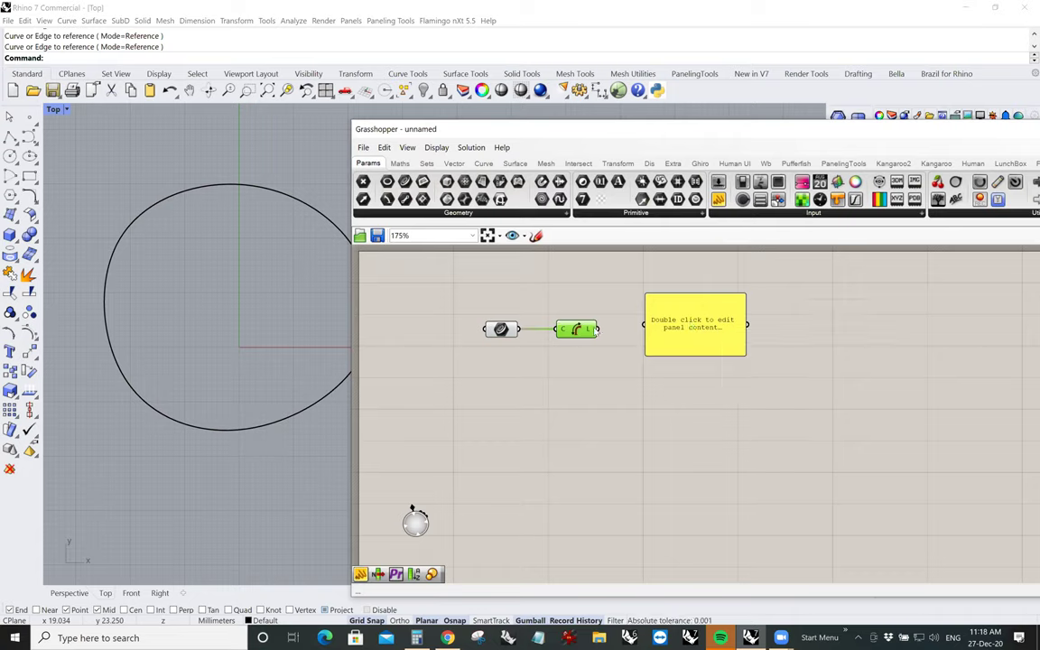
pyautogui.moveTo(599, 333); pyautogui.dragTo(638, 334)
pyautogui.moveTo(637, 334); pyautogui.dragTo(643, 329)
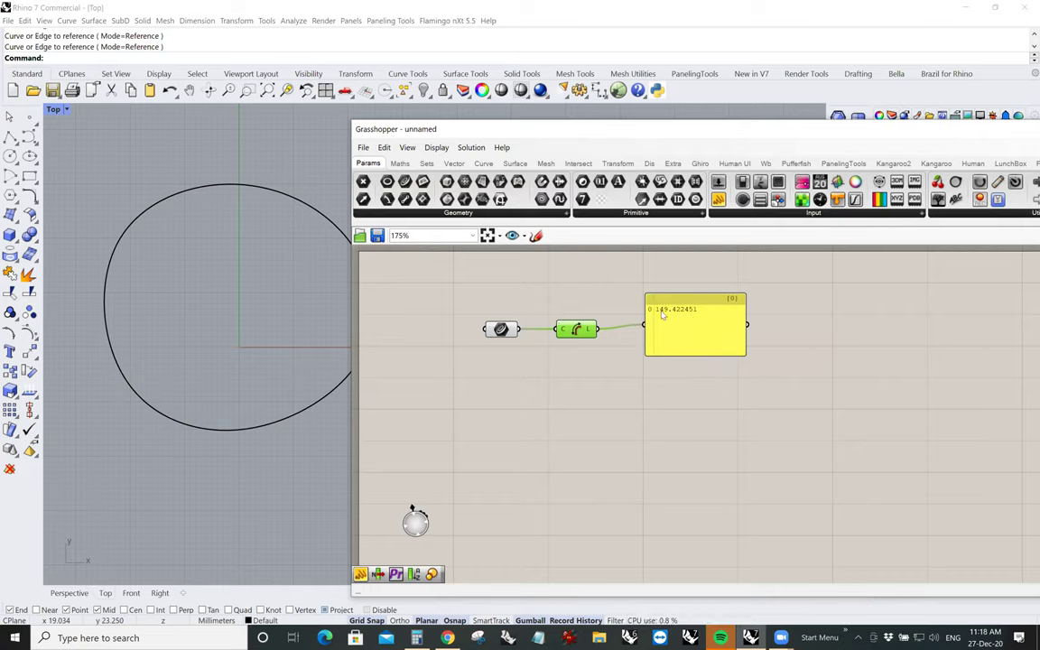
# Show the Rhino curve's control points, move the upper-right one to about (-14, -1), and pull the top one down toward the upper-left one
pyautogui.click(227, 187)
pyautogui.hscroll(1, 226, 186)
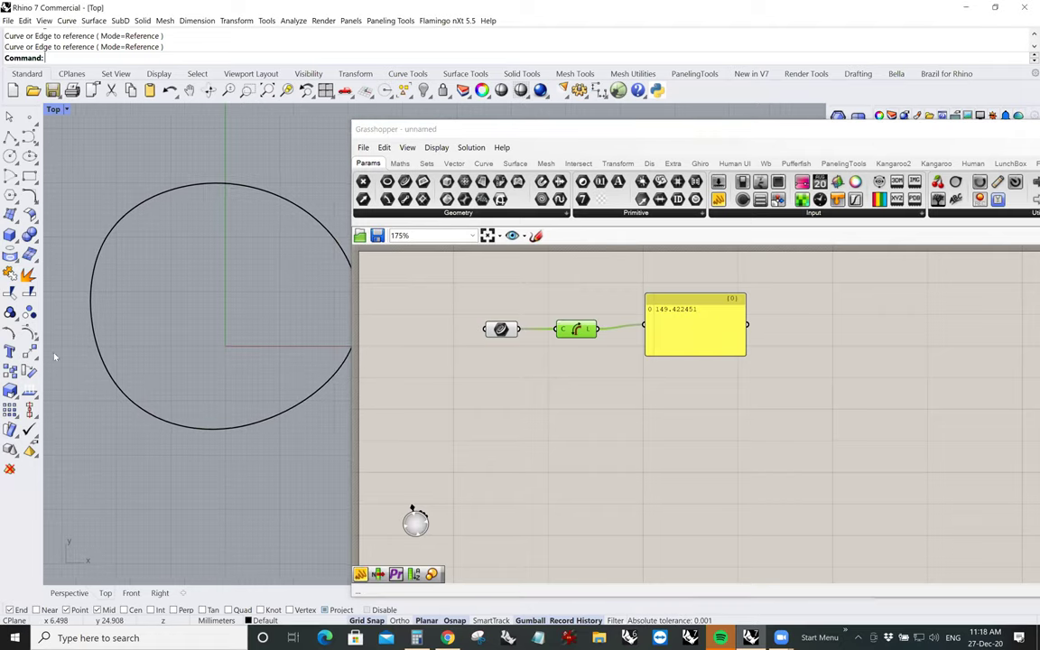
pyautogui.hotkey('ctrl', 'a')
pyautogui.click(11, 312)
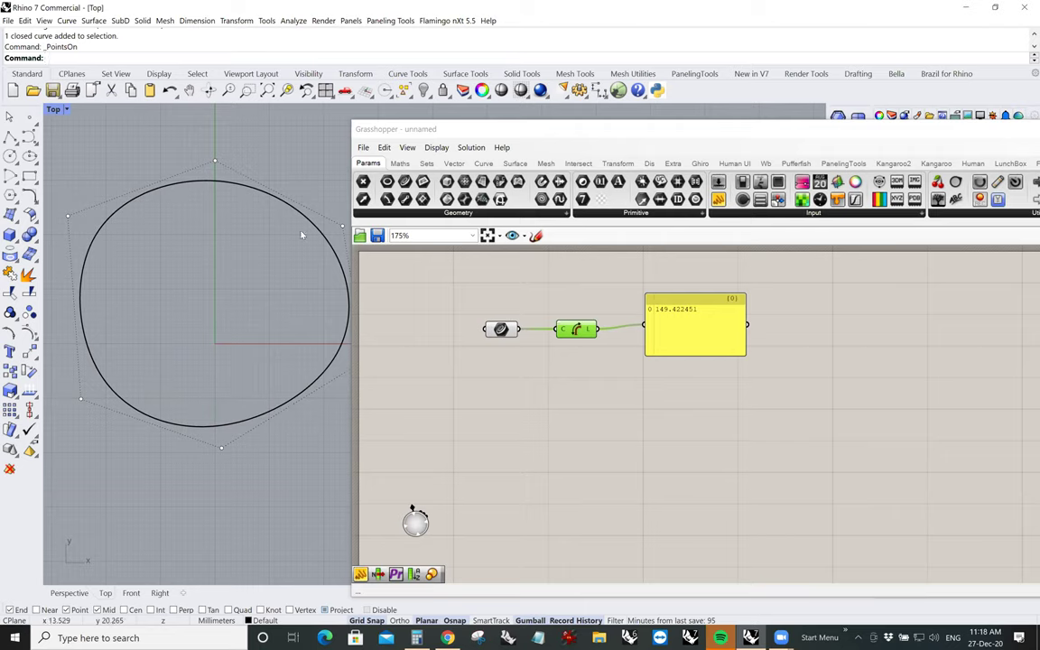
pyautogui.click(342, 226)
pyautogui.moveTo(342, 226); pyautogui.dragTo(137, 351)
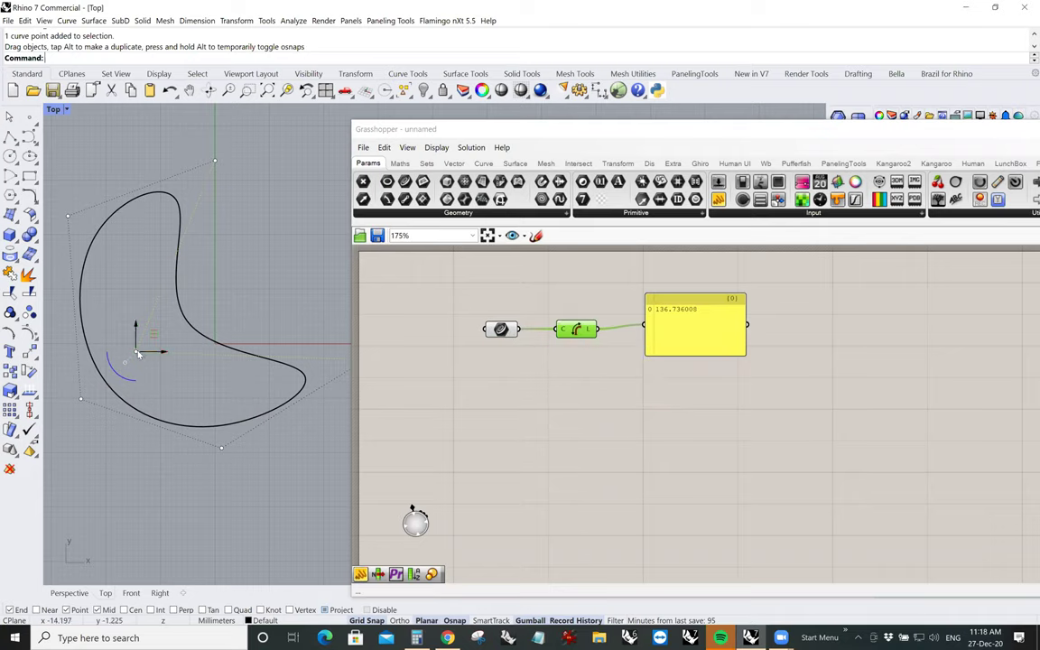
pyautogui.moveTo(214, 160); pyautogui.dragTo(157, 204)
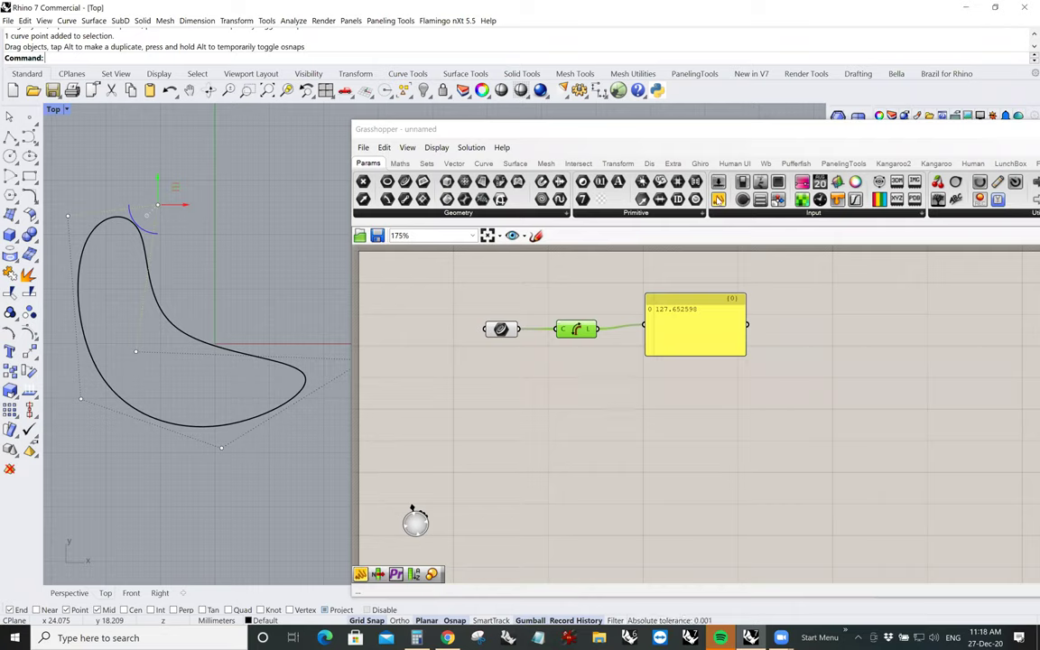
# Add a second Panel to the Grasshopper canvas below the curve-length panel
pyautogui.moveTo(719, 199); pyautogui.dragTo(693, 409)
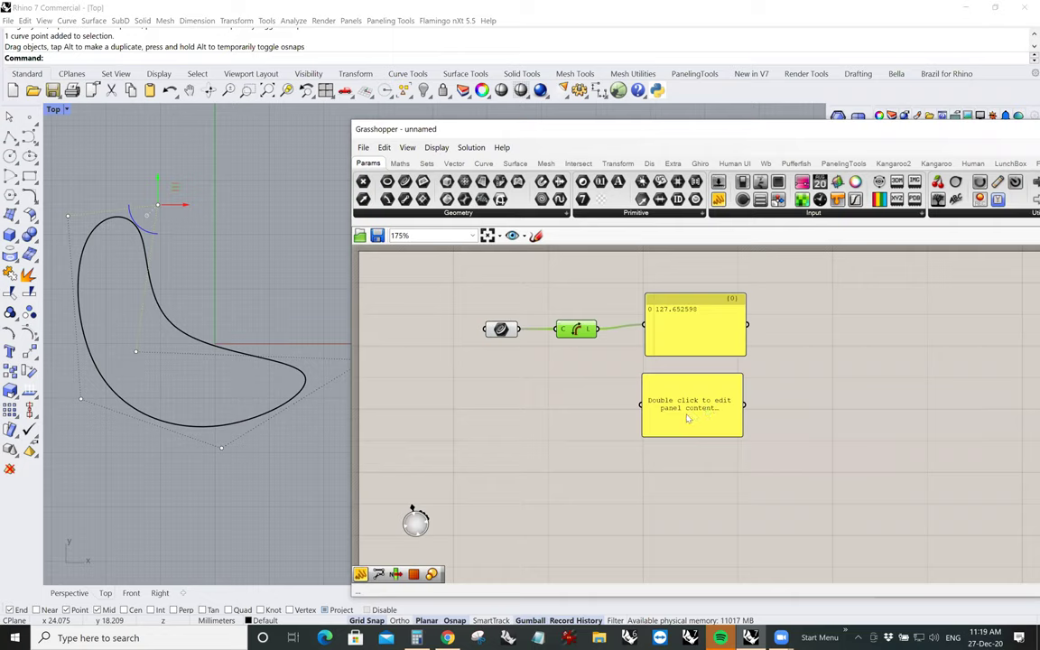
pyautogui.doubleClick(689, 404)
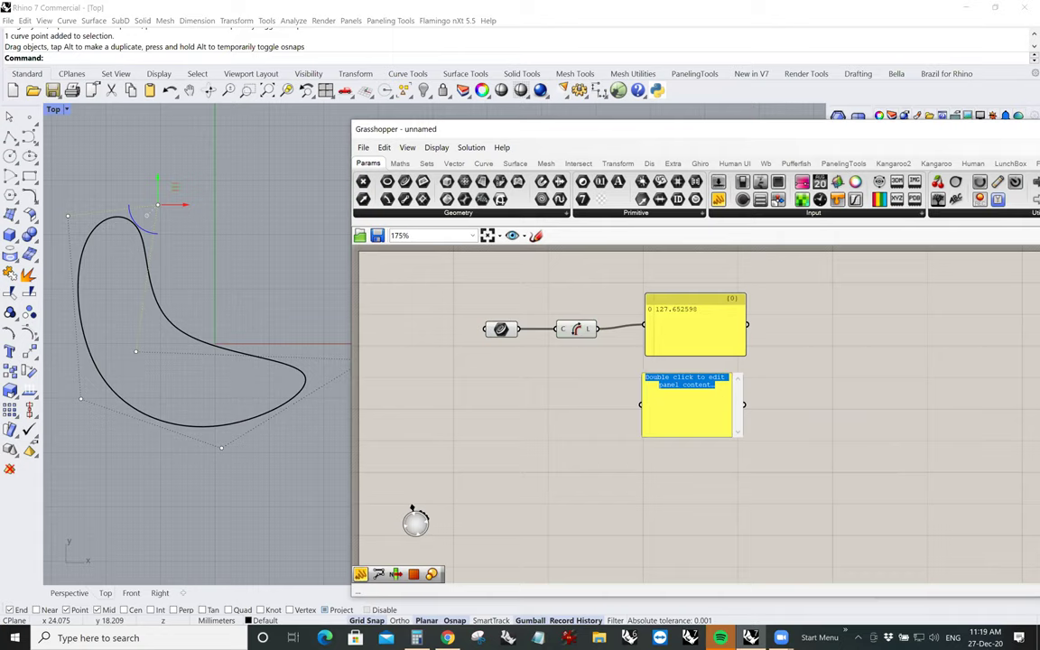
pyautogui.write('100 di questi giorni')
pyautogui.press('Return')
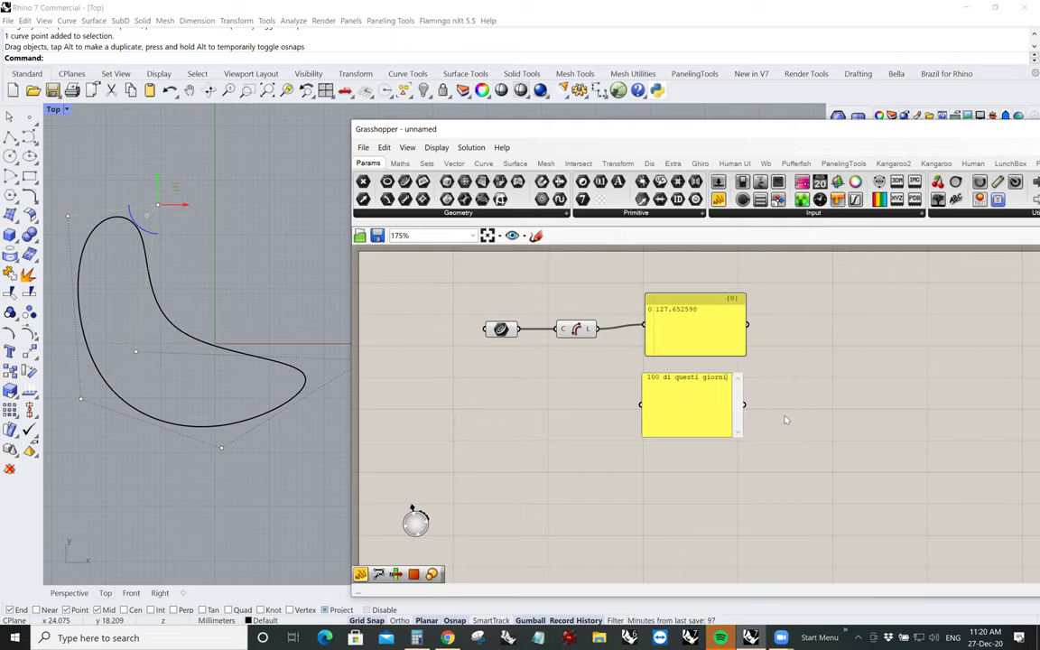
pyautogui.press('Escape')
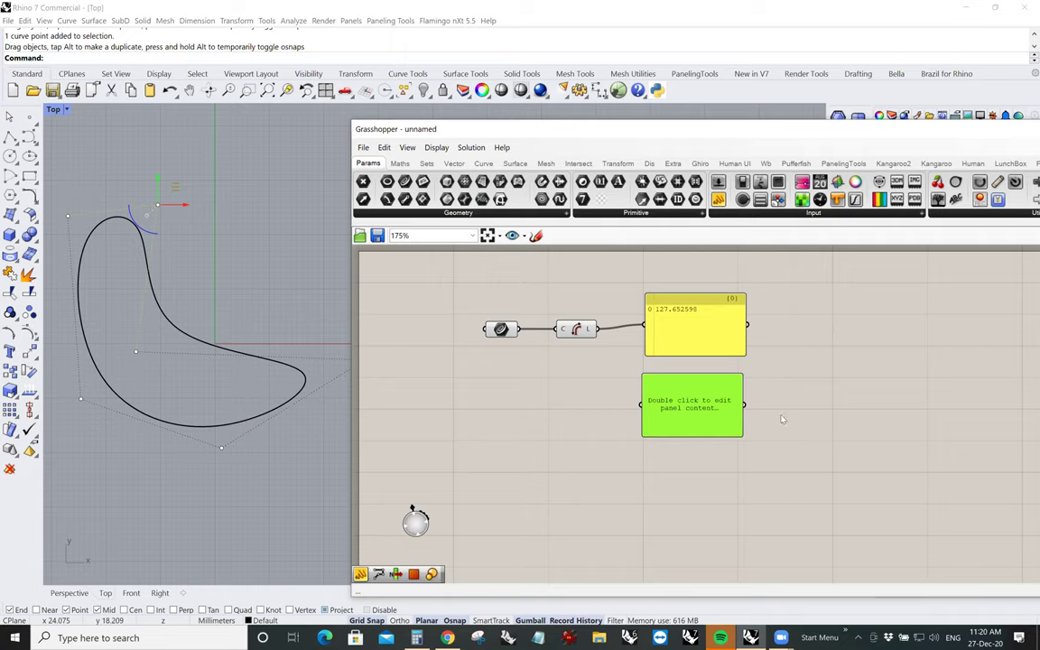
# Set the content of the empty second panel to 100
pyautogui.doubleClick(682, 408)
pyautogui.write('100')
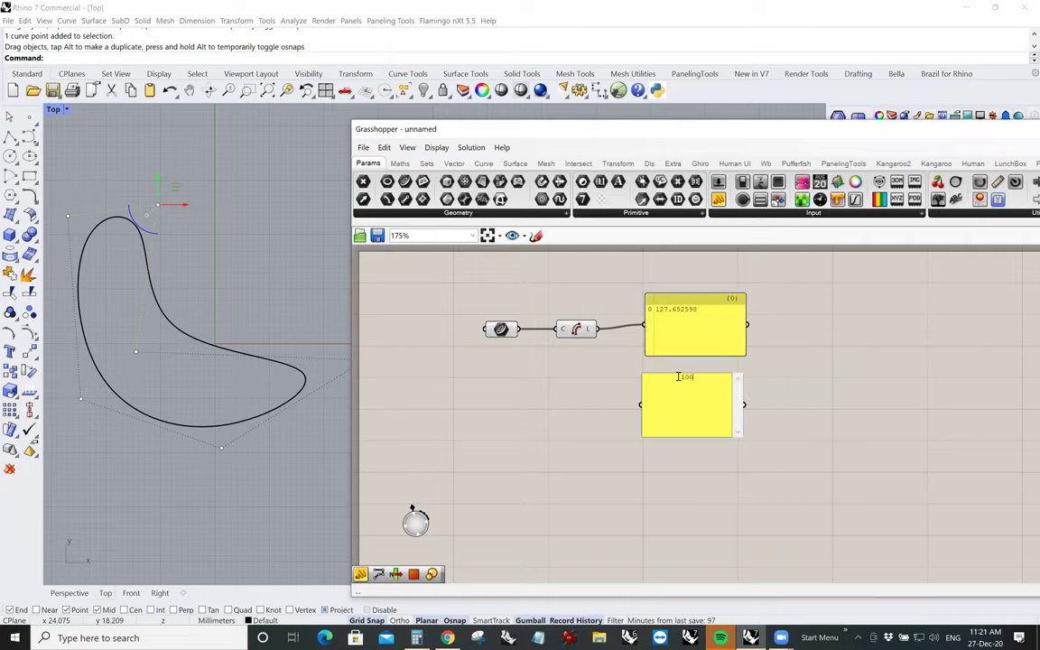
pyautogui.click(849, 390)
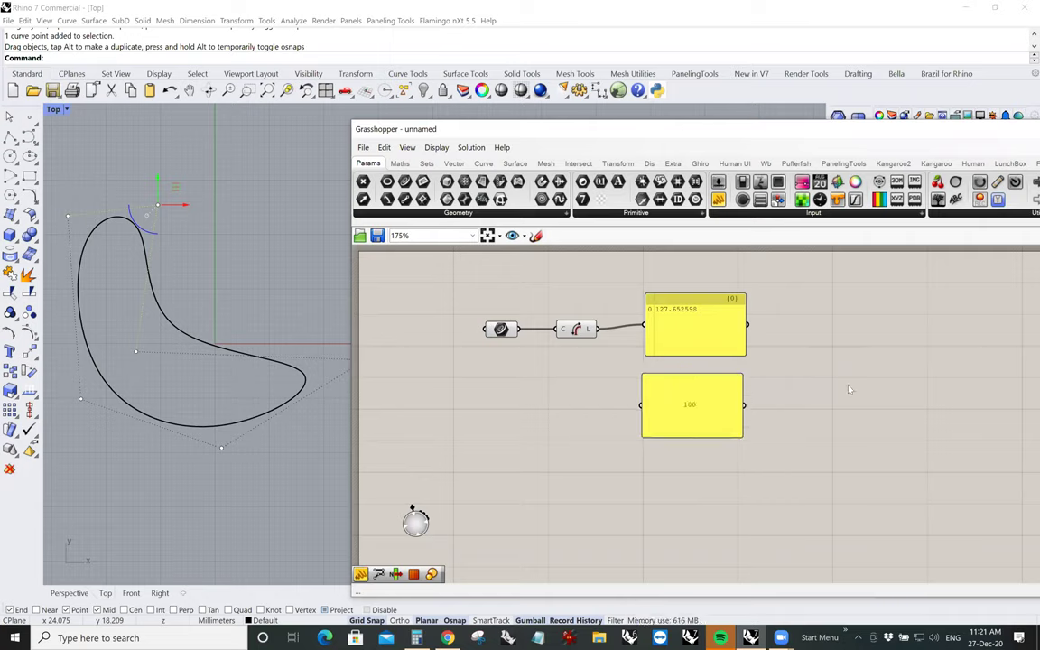
# Set the content of the second panel to the target length 150
pyautogui.doubleClick(688, 406)
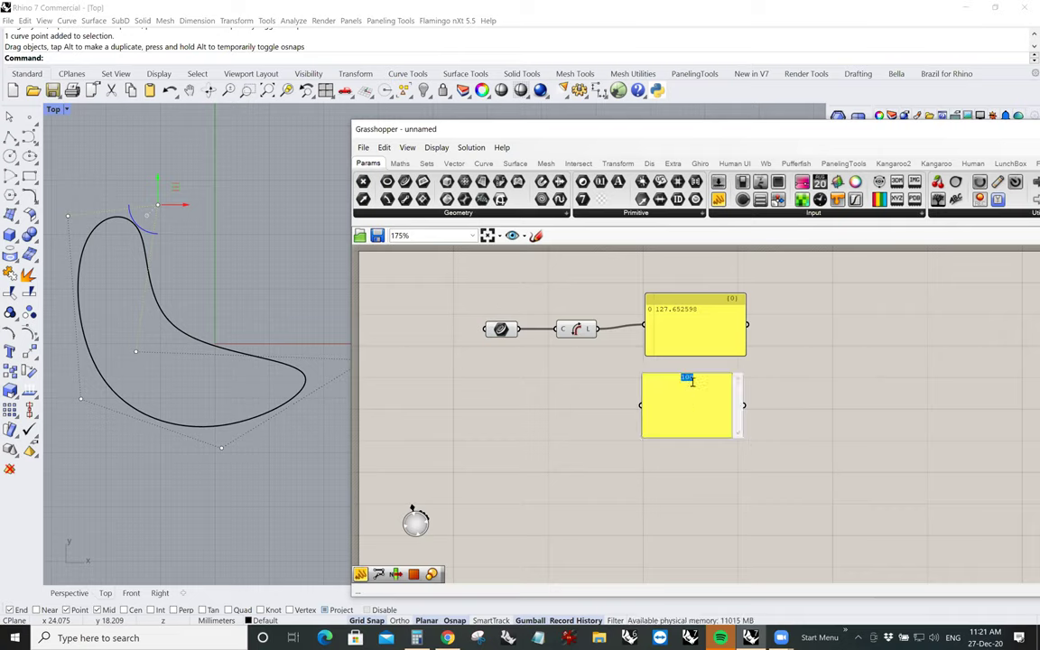
pyautogui.write('150')
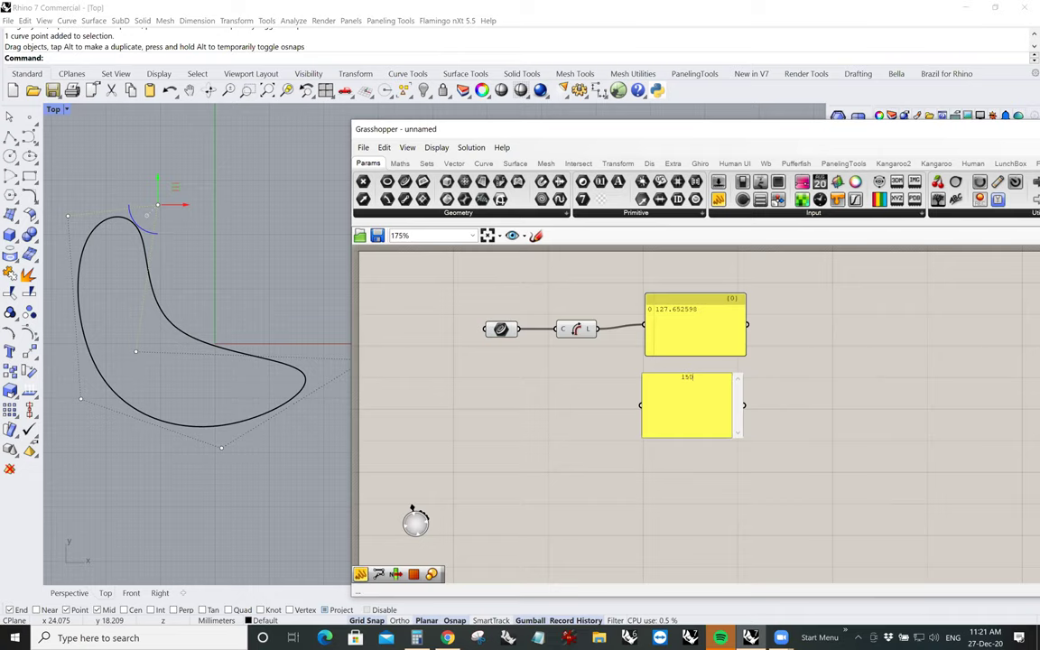
pyautogui.click(801, 390)
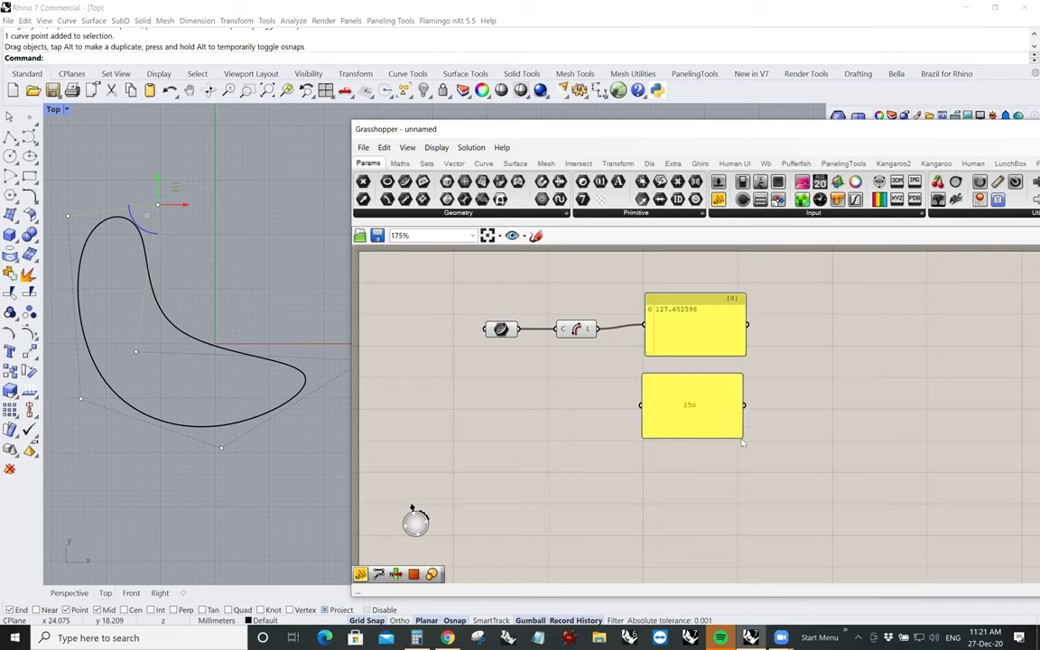
# Shrink the 150 panel and add a Division component that divides 150 by the curve's length
pyautogui.moveTo(742, 437); pyautogui.dragTo(698, 402)
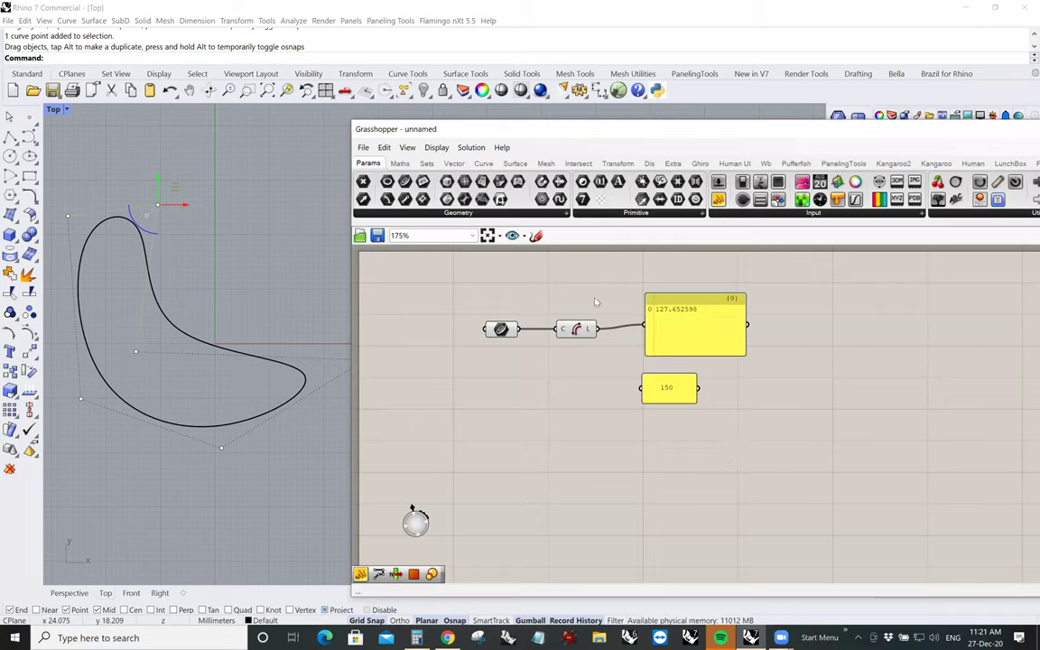
pyautogui.click(399, 164)
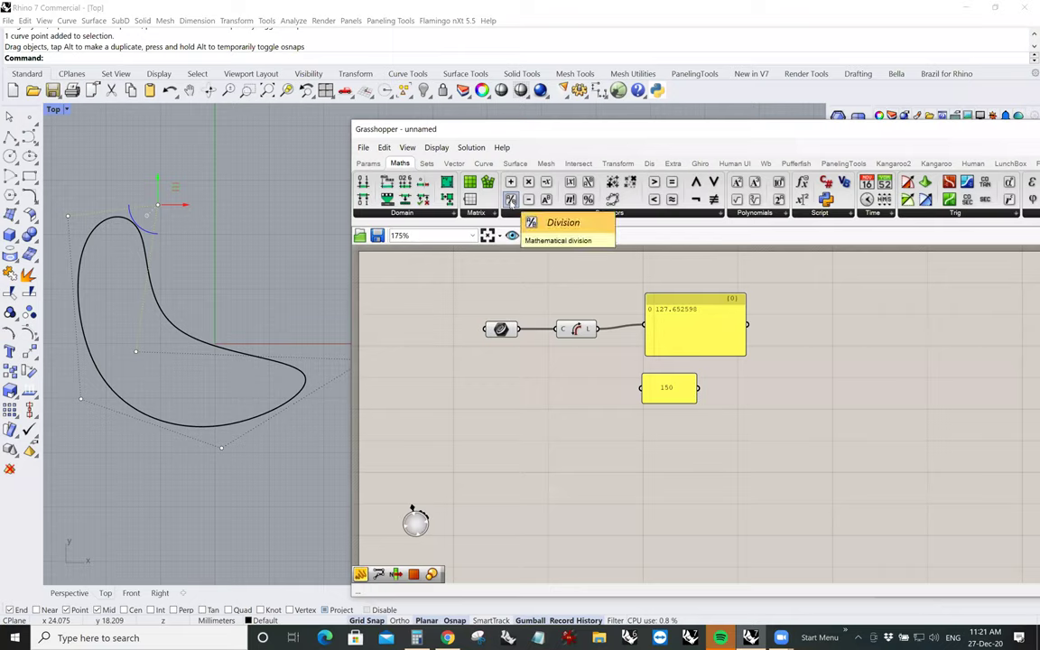
pyautogui.moveTo(510, 203); pyautogui.dragTo(746, 429)
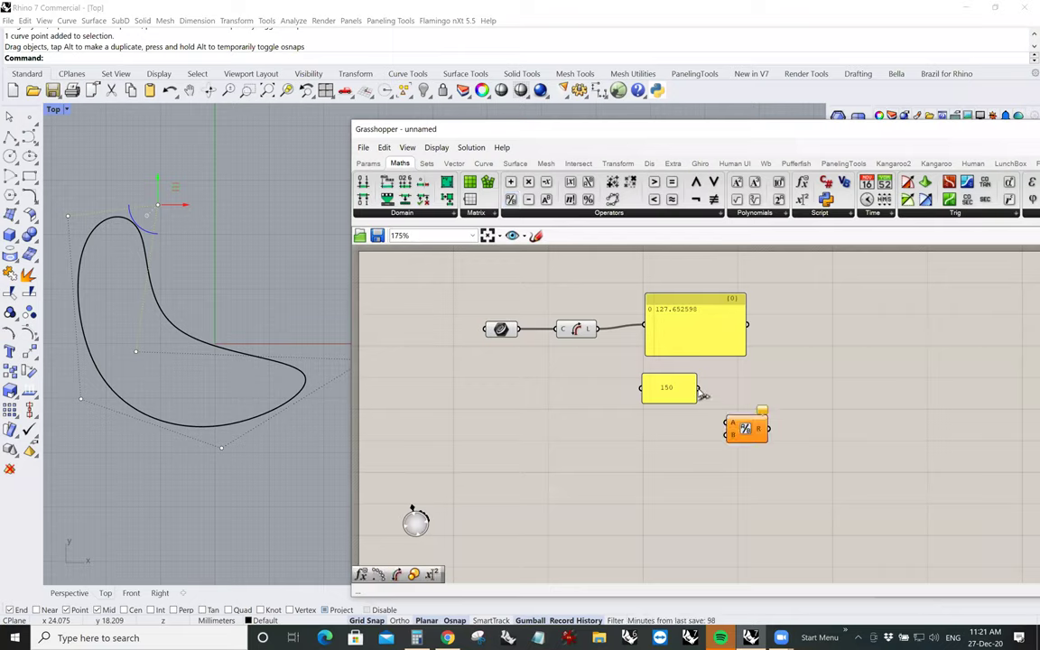
pyautogui.moveTo(702, 393); pyautogui.dragTo(726, 423)
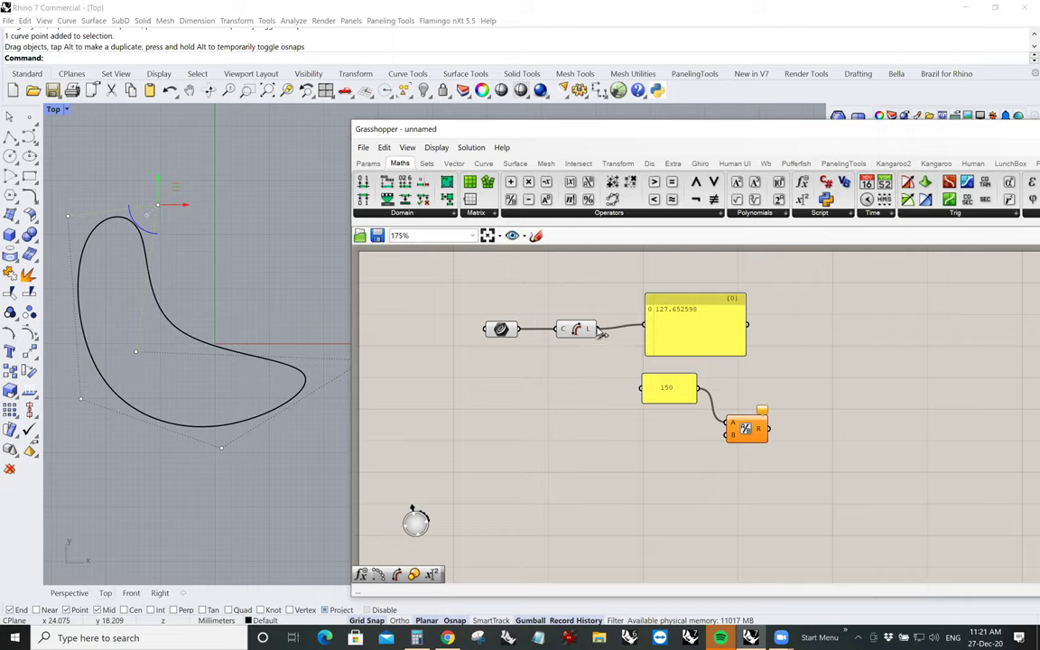
pyautogui.moveTo(602, 334); pyautogui.dragTo(726, 437)
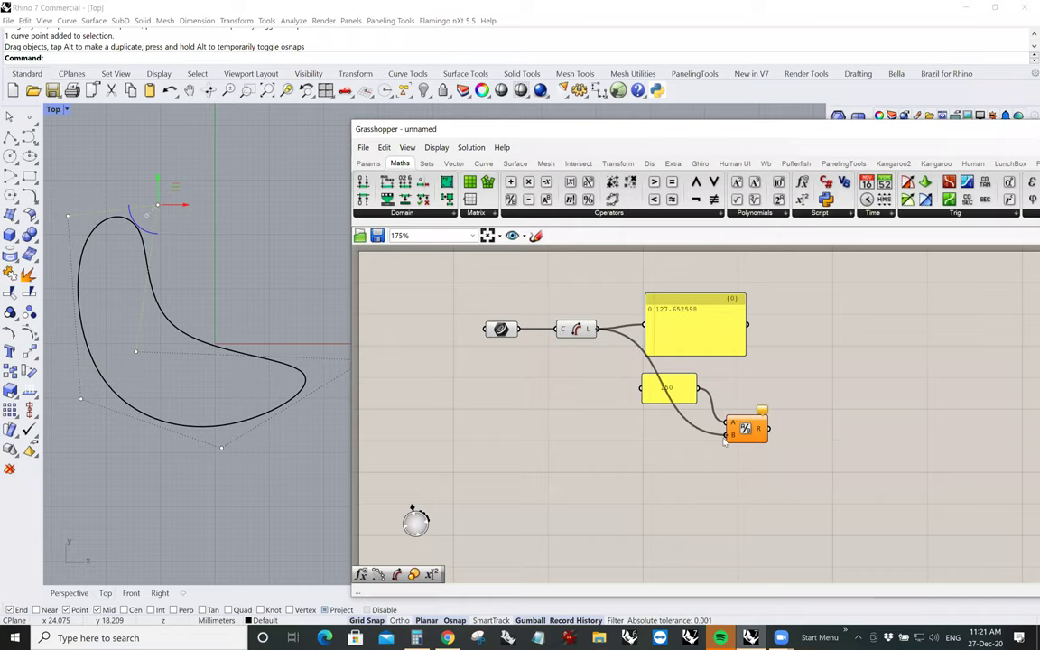
pyautogui.moveTo(761, 429)
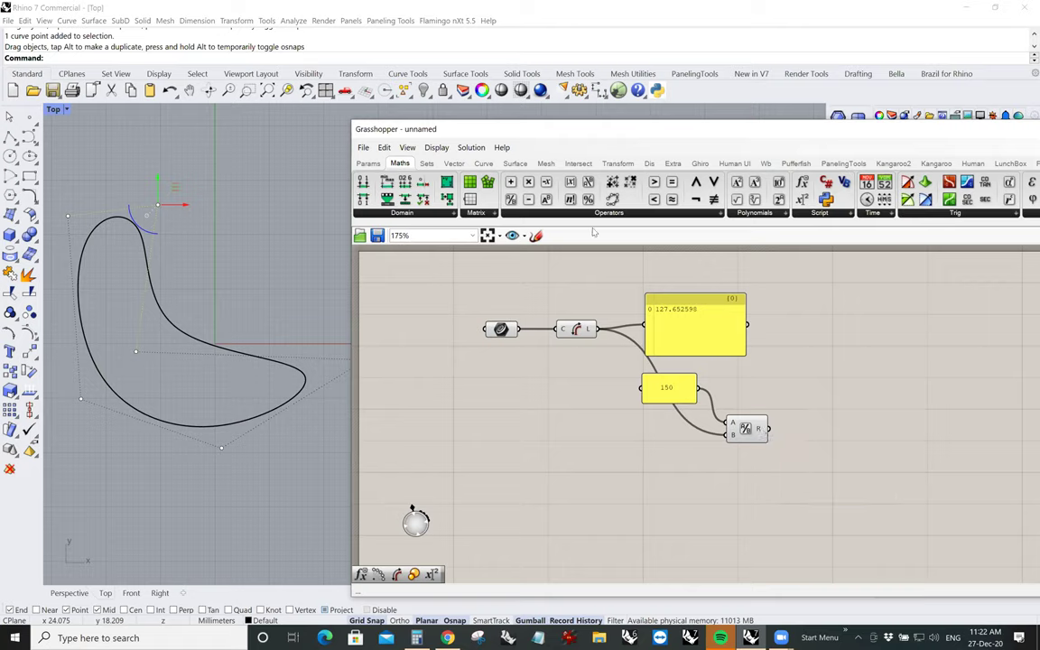
# Add a Scale component using the curve as geometry and the division result as factor, and rearrange the Division and curve components
pyautogui.click(621, 164)
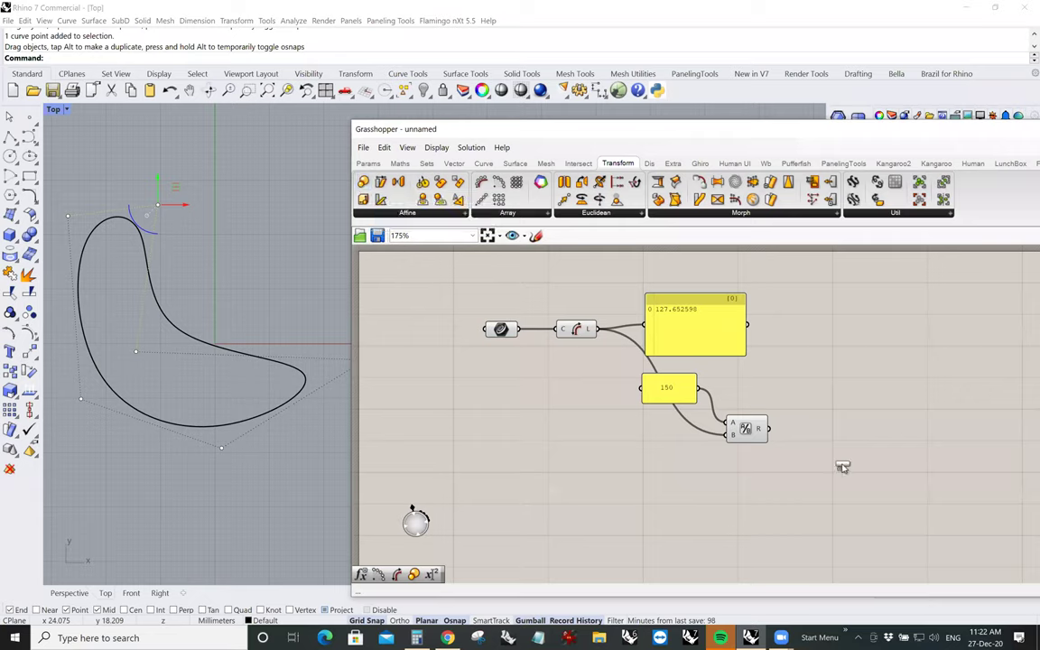
pyautogui.moveTo(843, 467); pyautogui.dragTo(841, 465)
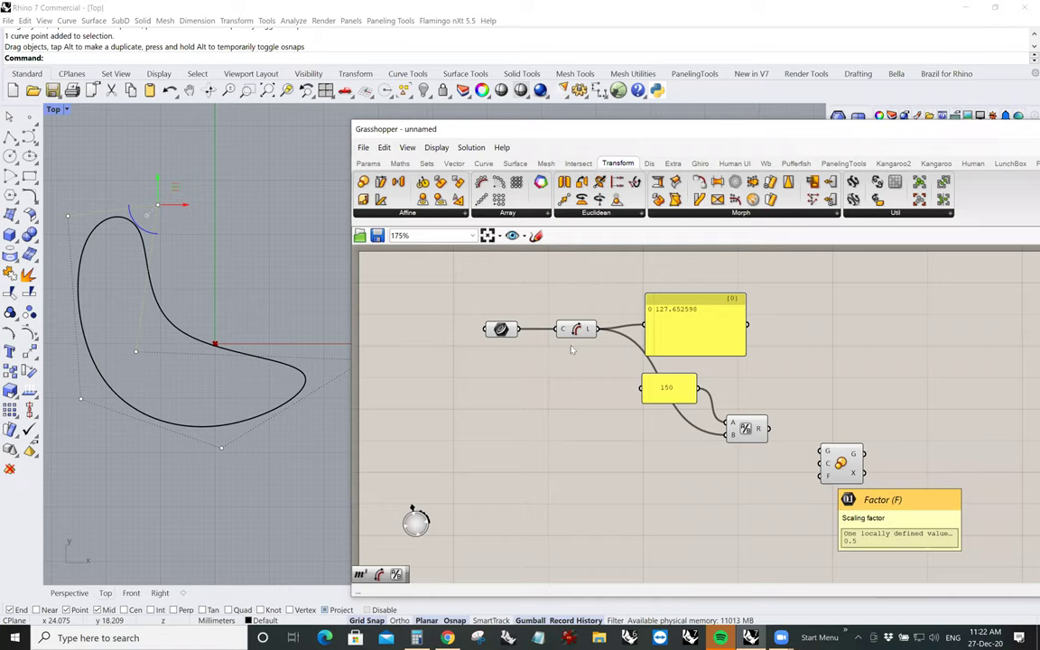
pyautogui.moveTo(515, 331); pyautogui.dragTo(485, 334)
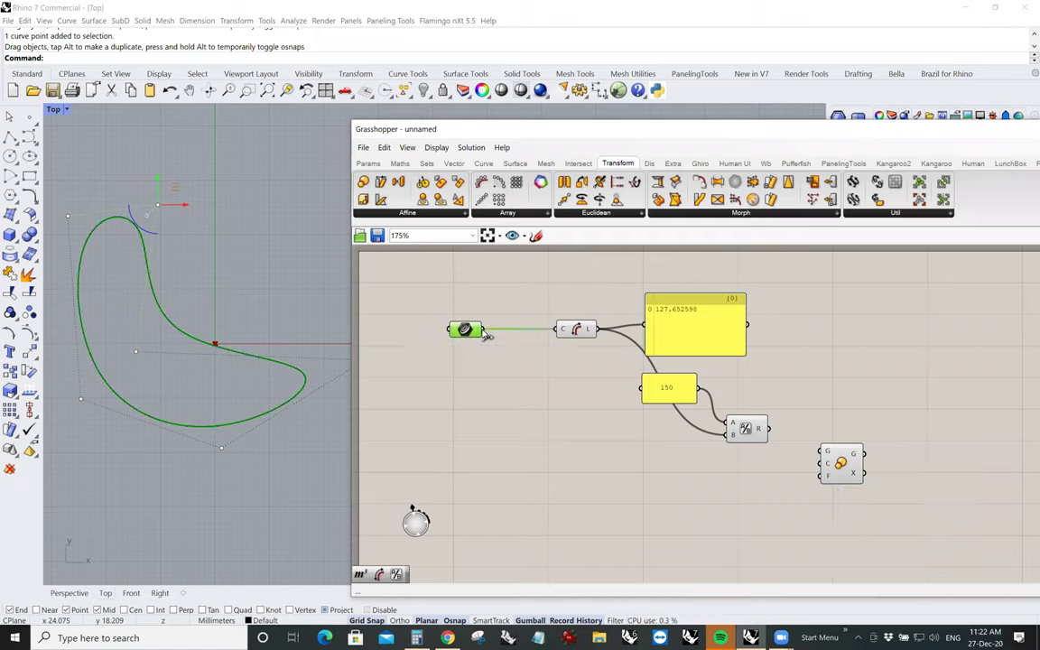
pyautogui.moveTo(484, 329); pyautogui.dragTo(822, 455)
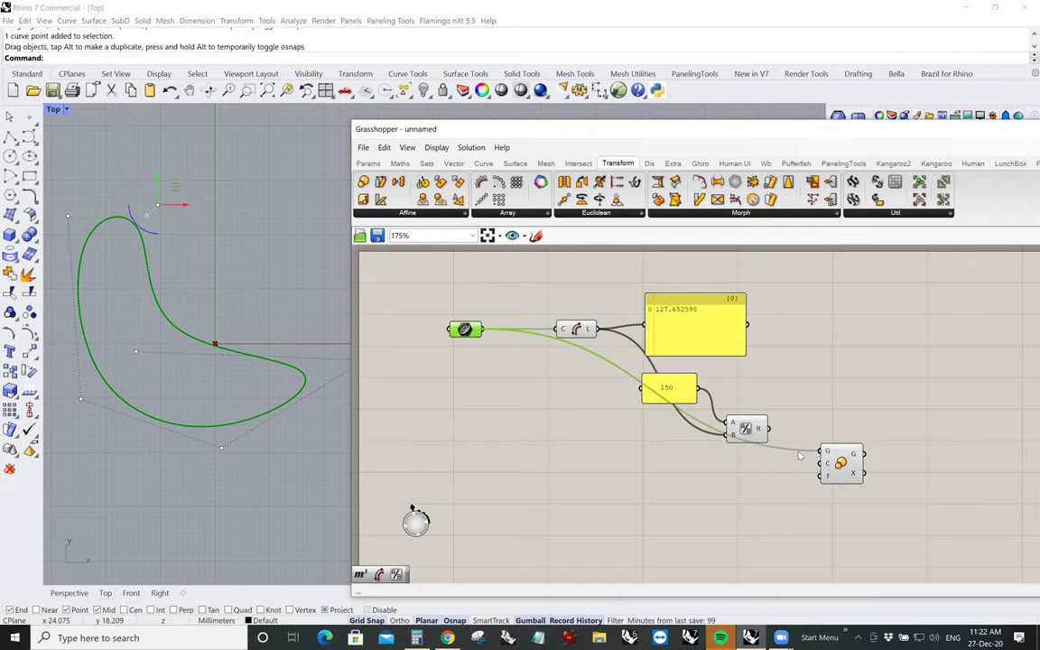
pyautogui.moveTo(749, 432); pyautogui.dragTo(820, 476)
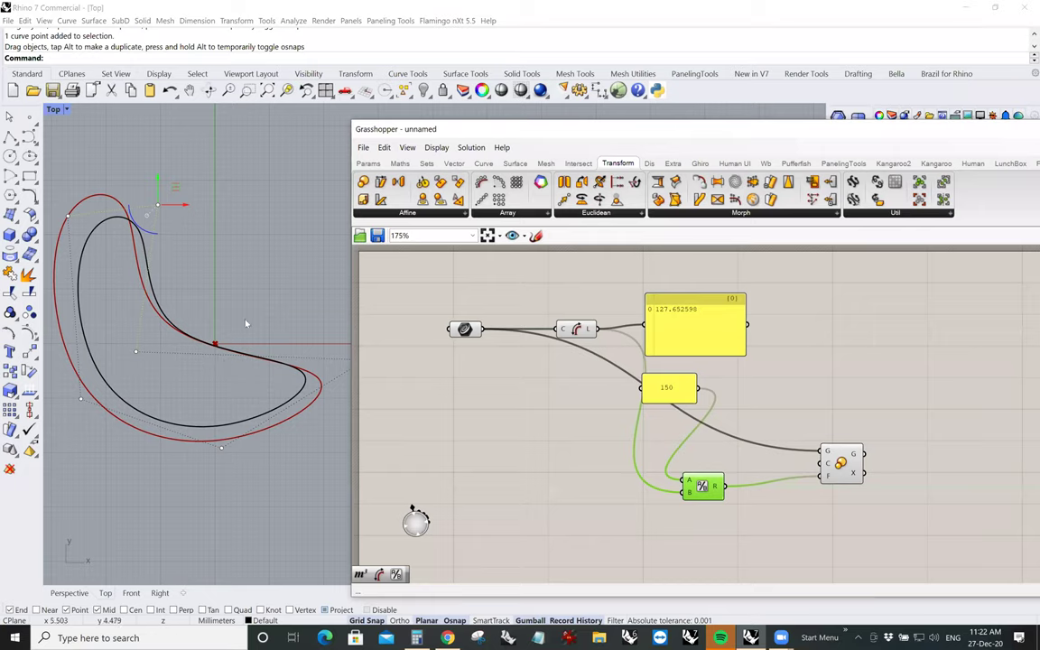
pyautogui.moveTo(488, 307); pyautogui.dragTo(384, 324)
# Add an Area component next to the curve parameter and feed the curve into its geometry input
pyautogui.moveTo(254, 341); pyautogui.dragTo(257, 350, button='right')
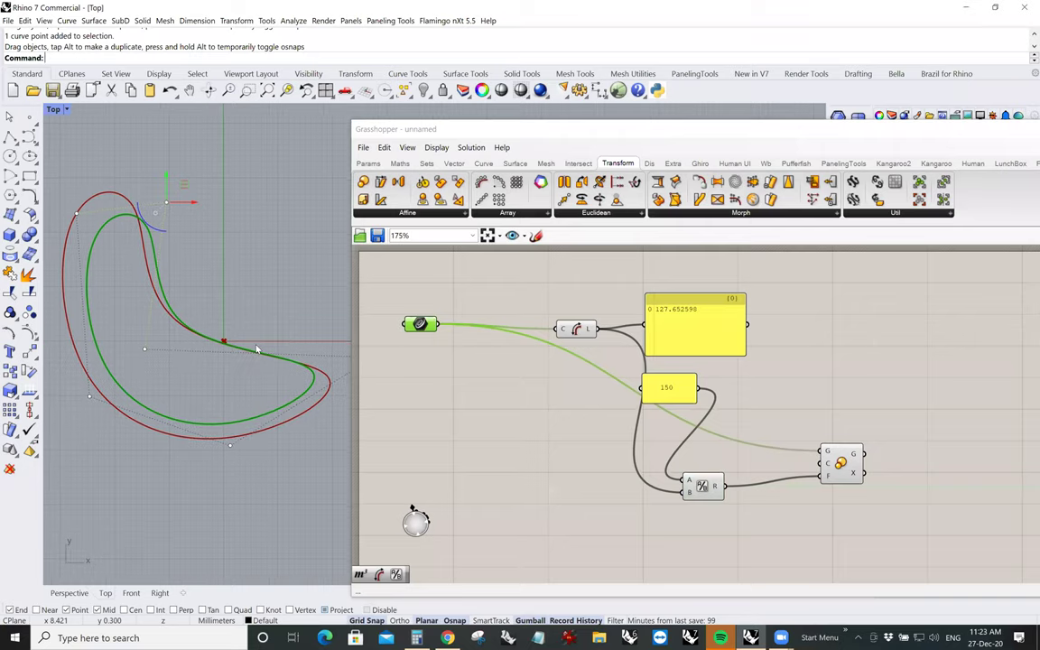
pyautogui.scroll(-5, 269, 326)
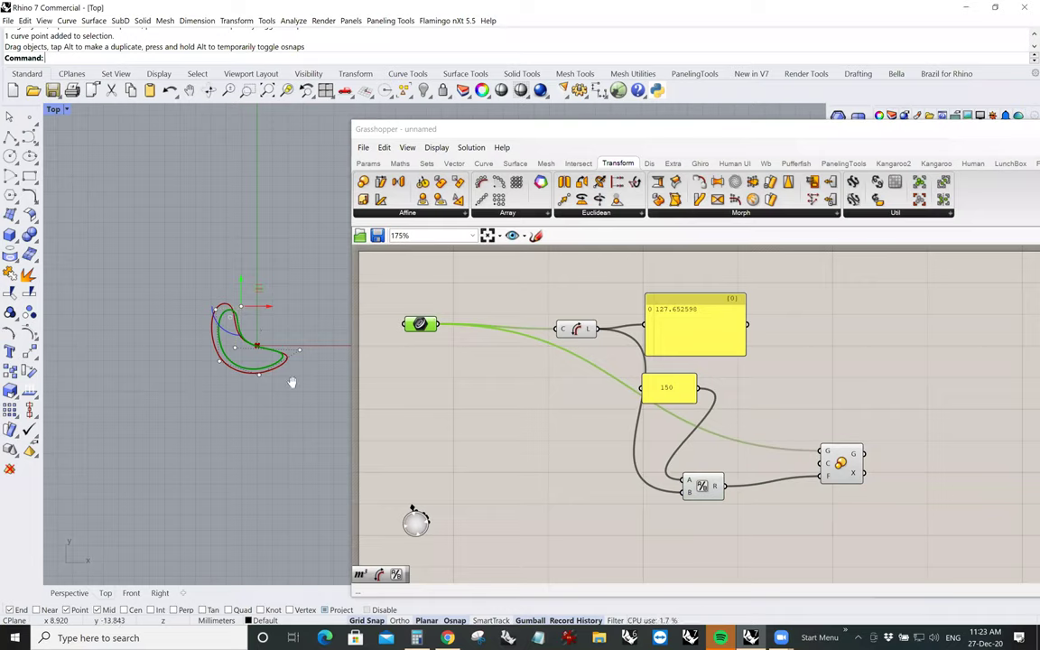
pyautogui.scroll(2, 209, 326)
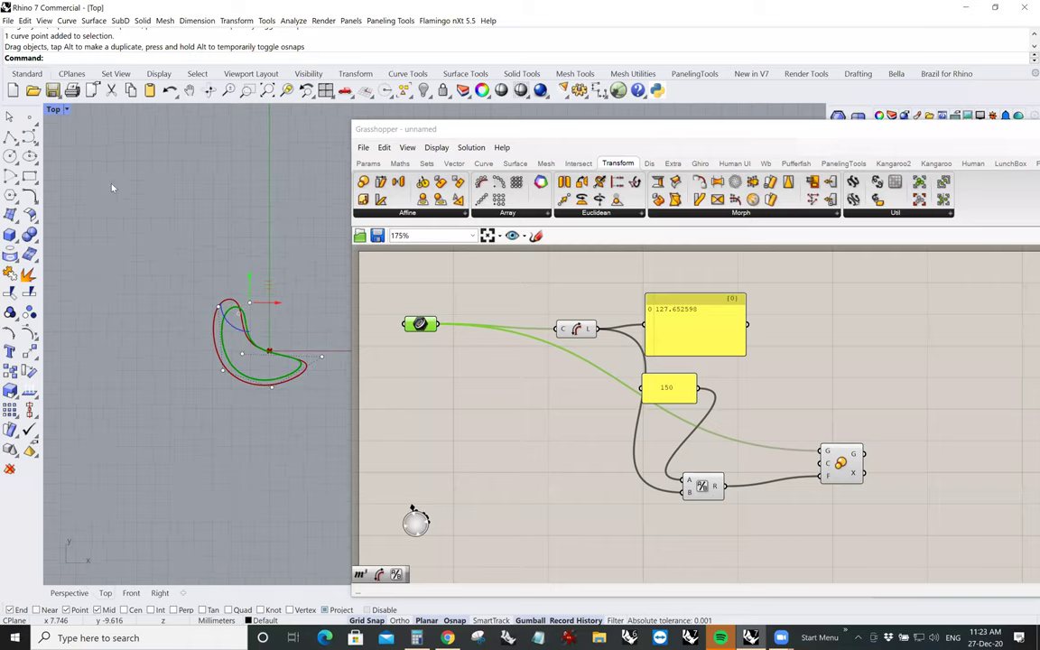
pyautogui.scroll(5, 282, 367)
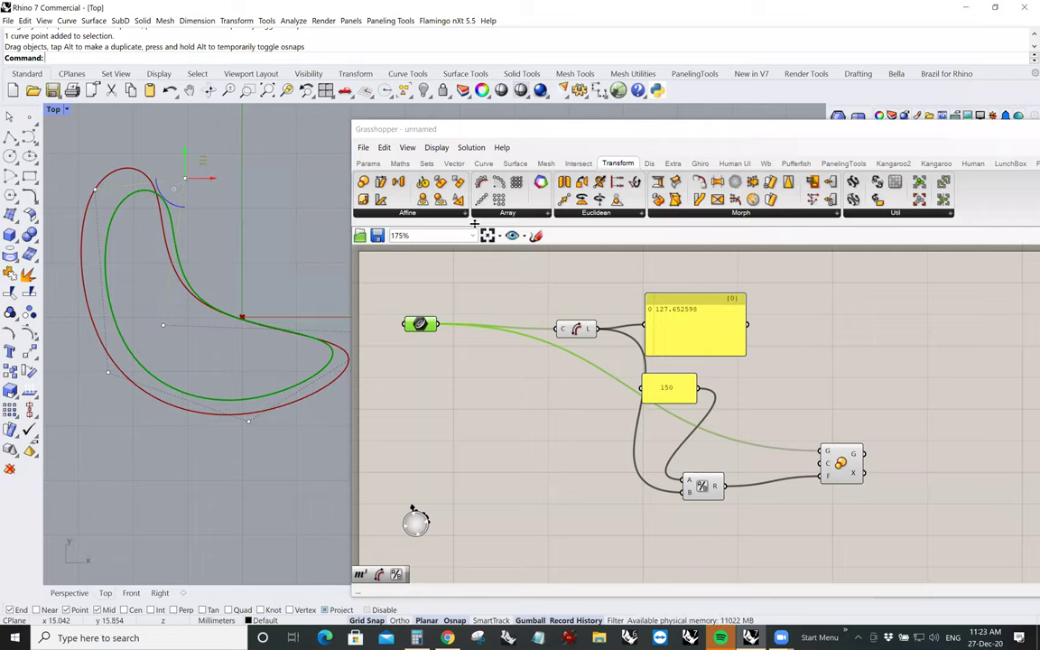
pyautogui.click(515, 164)
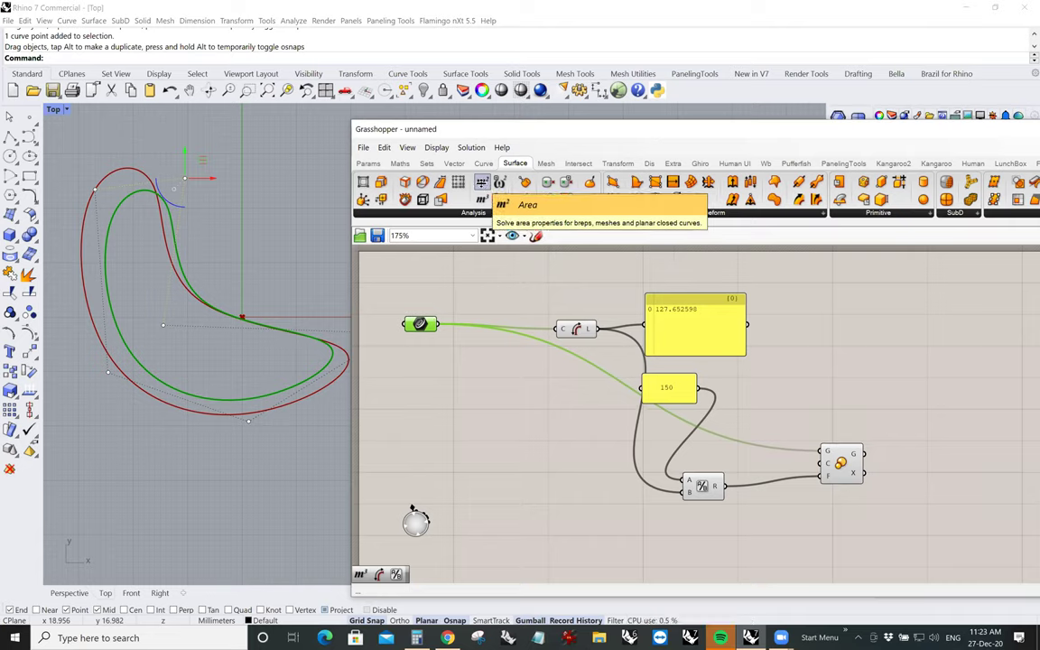
pyautogui.click(490, 353)
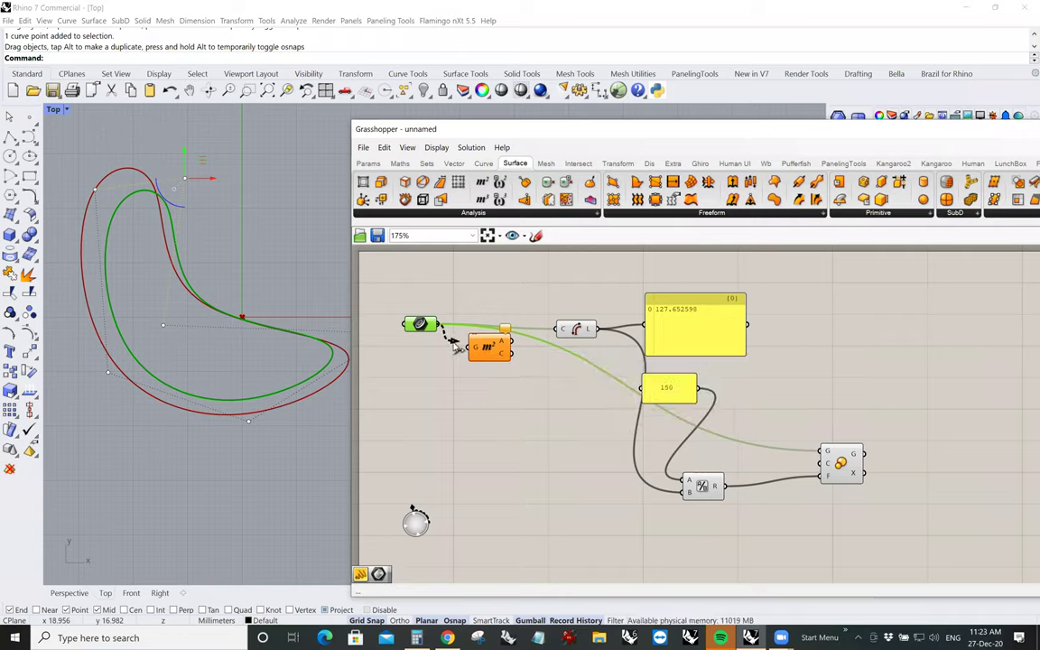
pyautogui.moveTo(461, 350); pyautogui.dragTo(471, 348)
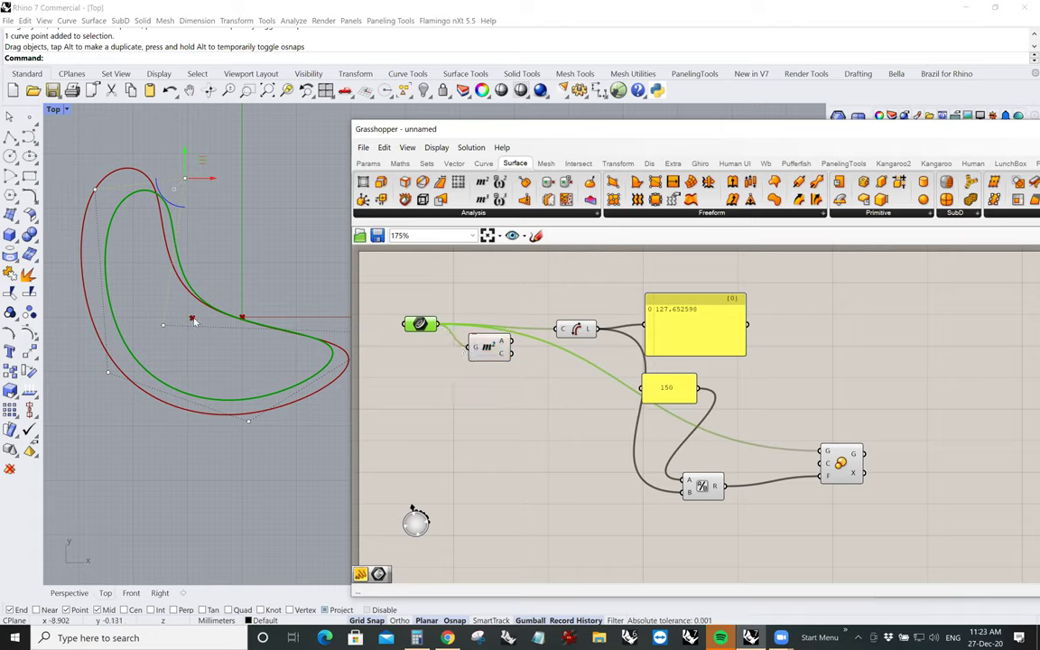
# Move the Area component lower and connect its centroid output to the Scale component's centre input
pyautogui.click(488, 348)
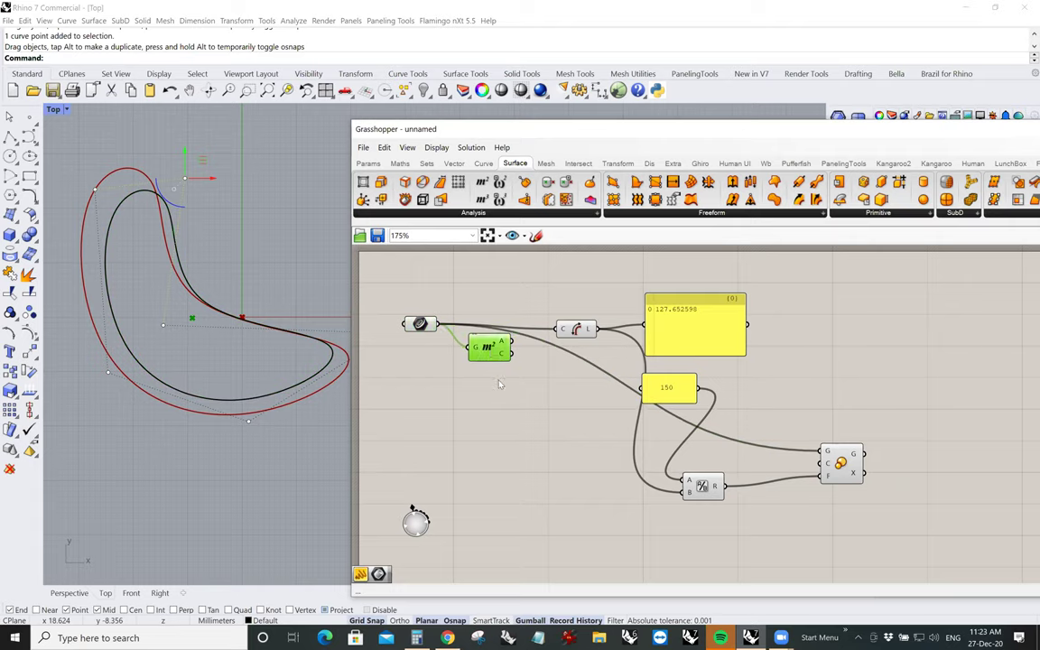
pyautogui.moveTo(503, 347); pyautogui.dragTo(511, 377)
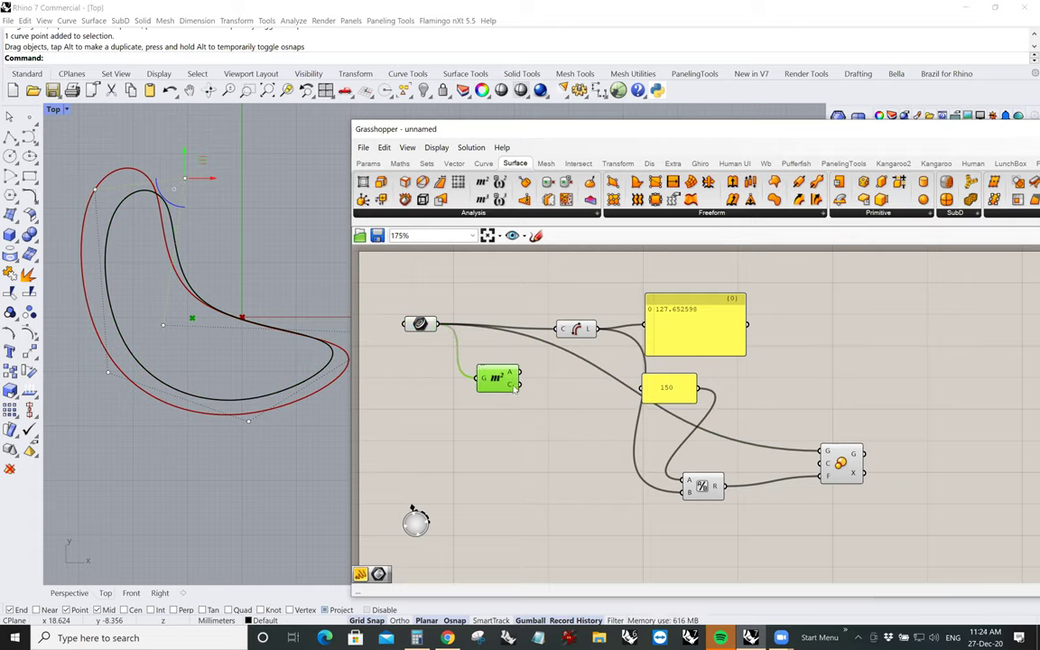
pyautogui.moveTo(521, 387); pyautogui.dragTo(800, 465)
pyautogui.moveTo(820, 468); pyautogui.dragTo(821, 464)
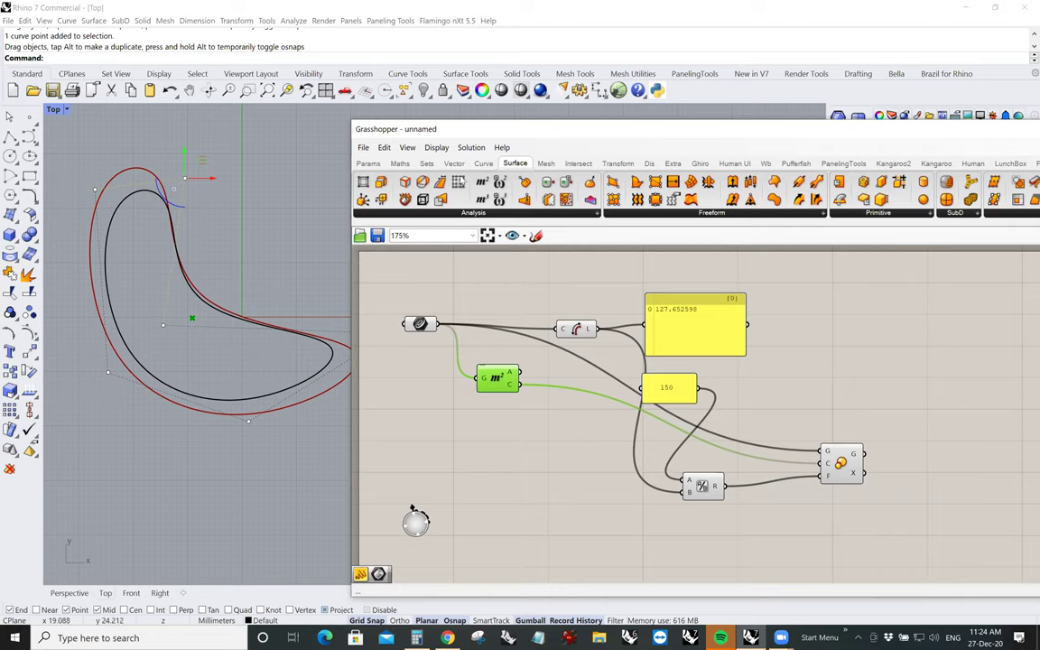
# Add a Length component for the scaled curve and connect its output to a new panel
pyautogui.click(485, 165)
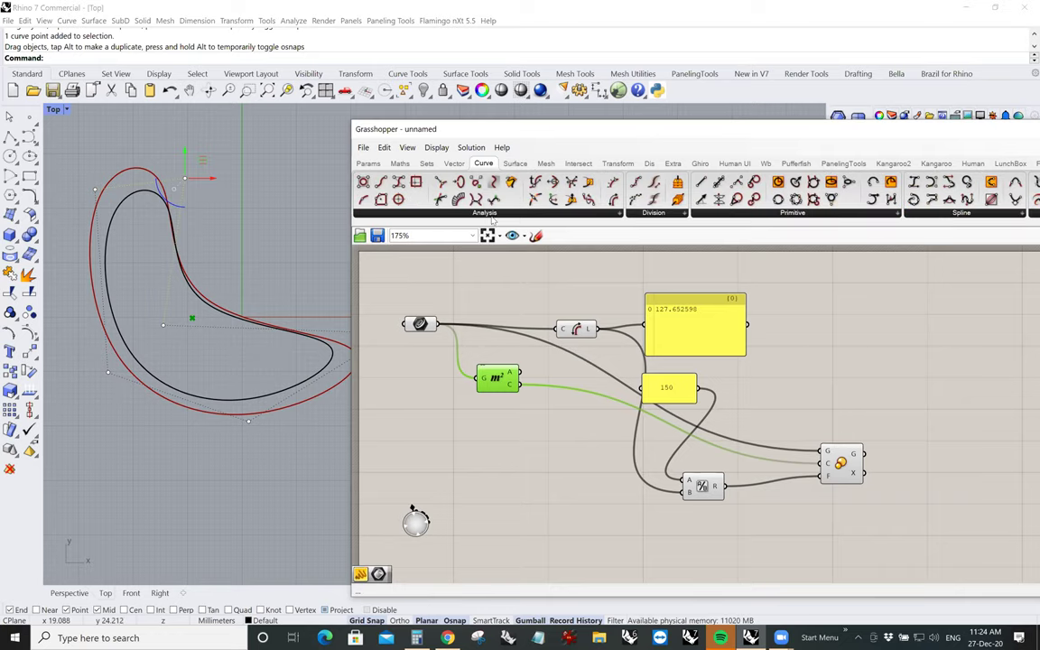
pyautogui.click(493, 212)
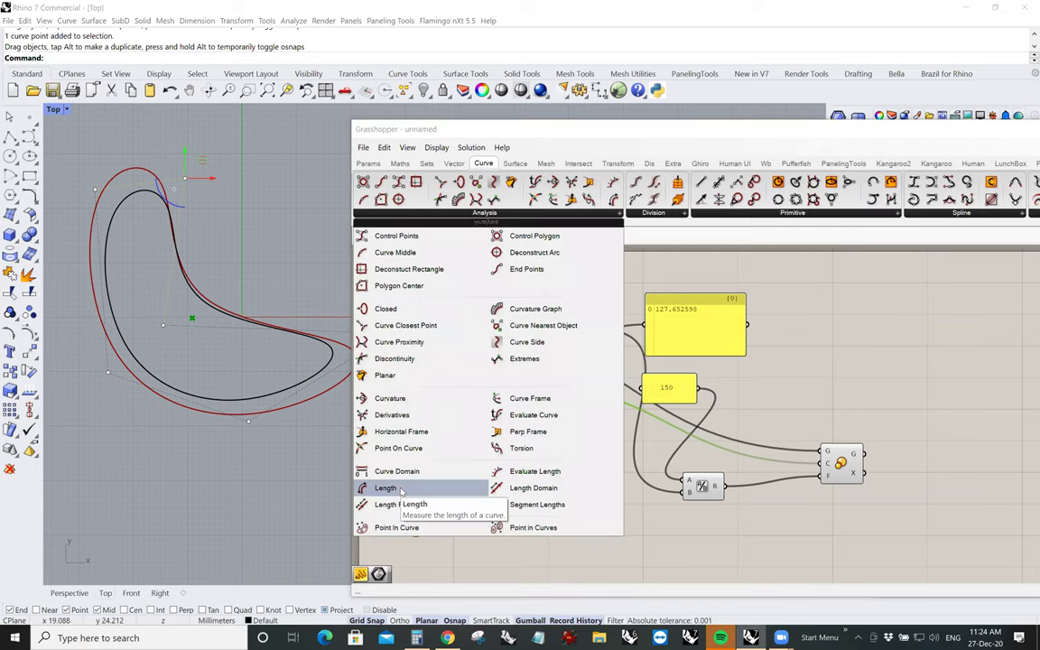
pyautogui.moveTo(401, 489); pyautogui.dragTo(923, 453)
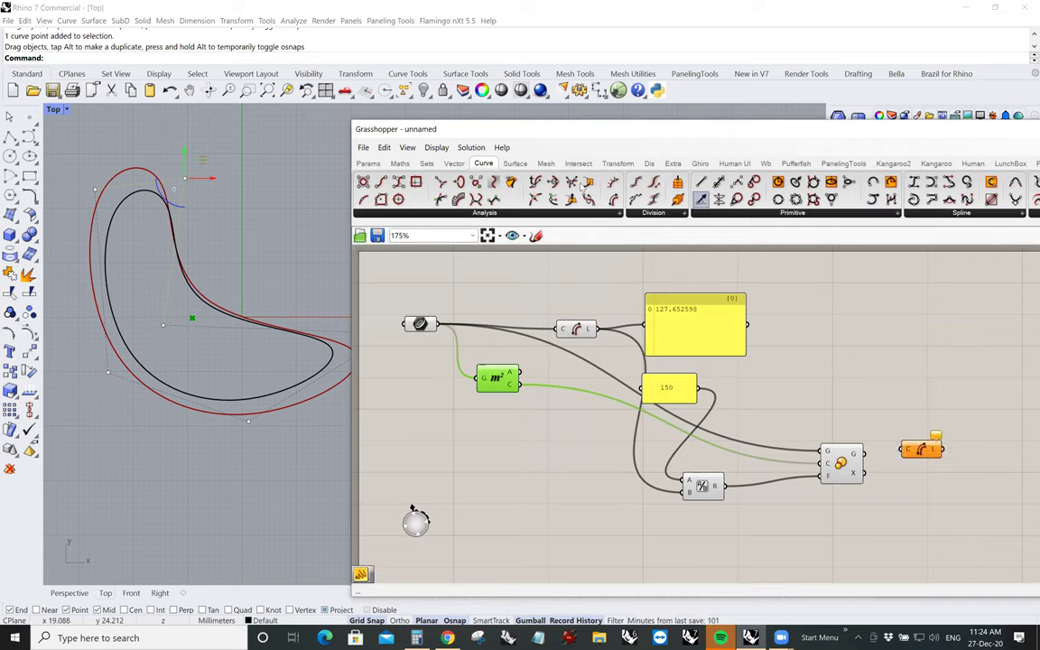
pyautogui.click(369, 163)
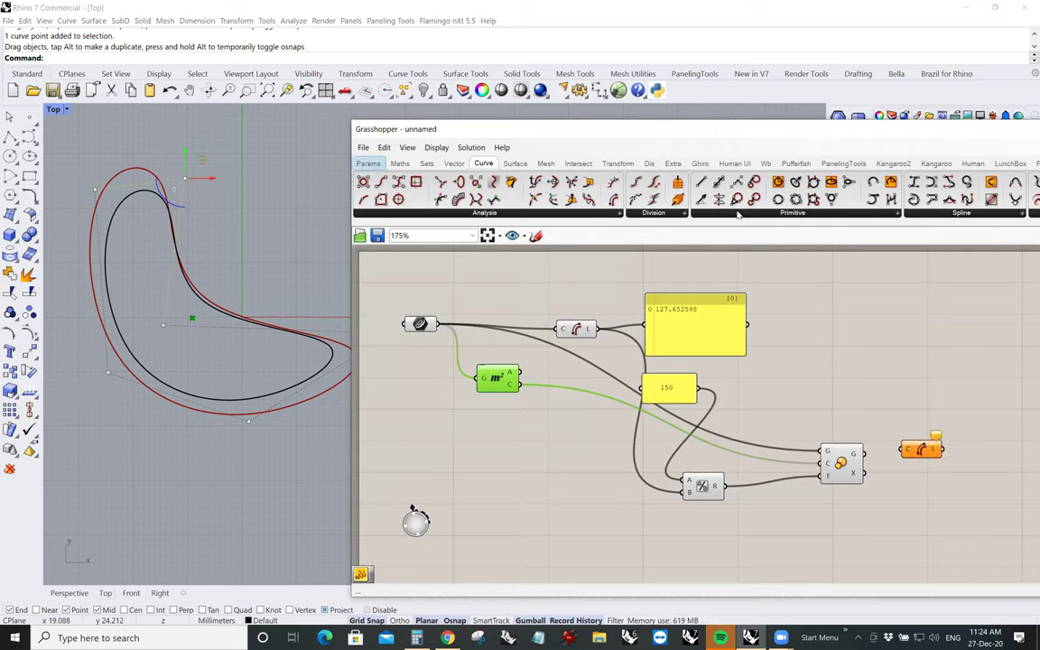
pyautogui.moveTo(719, 199); pyautogui.dragTo(984, 451)
pyautogui.click(1011, 442)
pyautogui.moveTo(953, 462); pyautogui.dragTo(871, 448, button='right')
pyautogui.moveTo(892, 440); pyautogui.dragTo(921, 427)
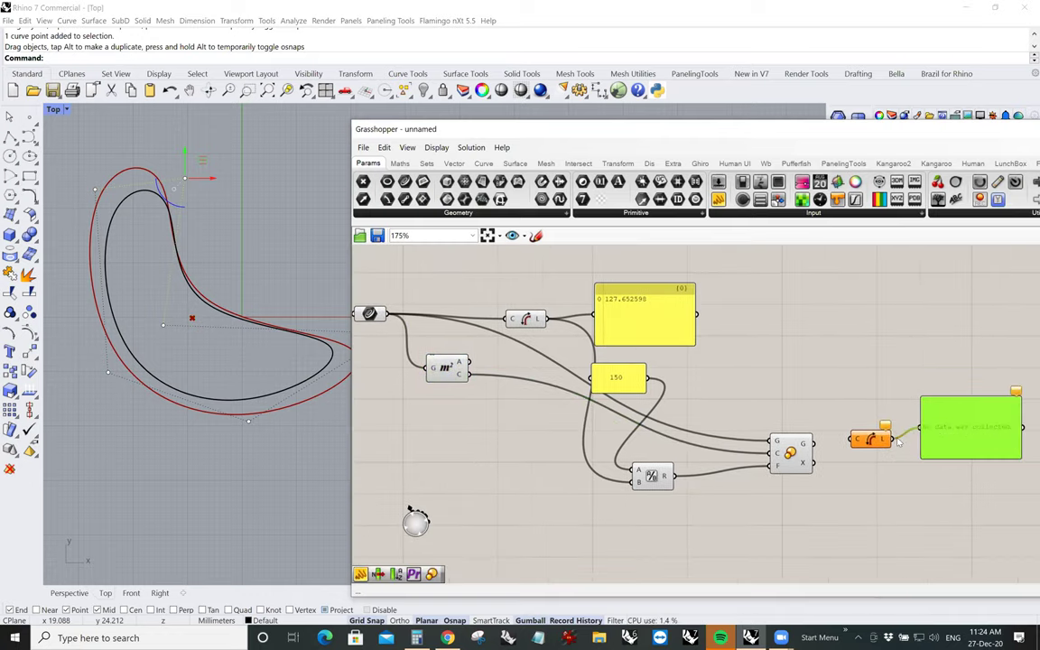
pyautogui.moveTo(815, 443); pyautogui.dragTo(852, 440)
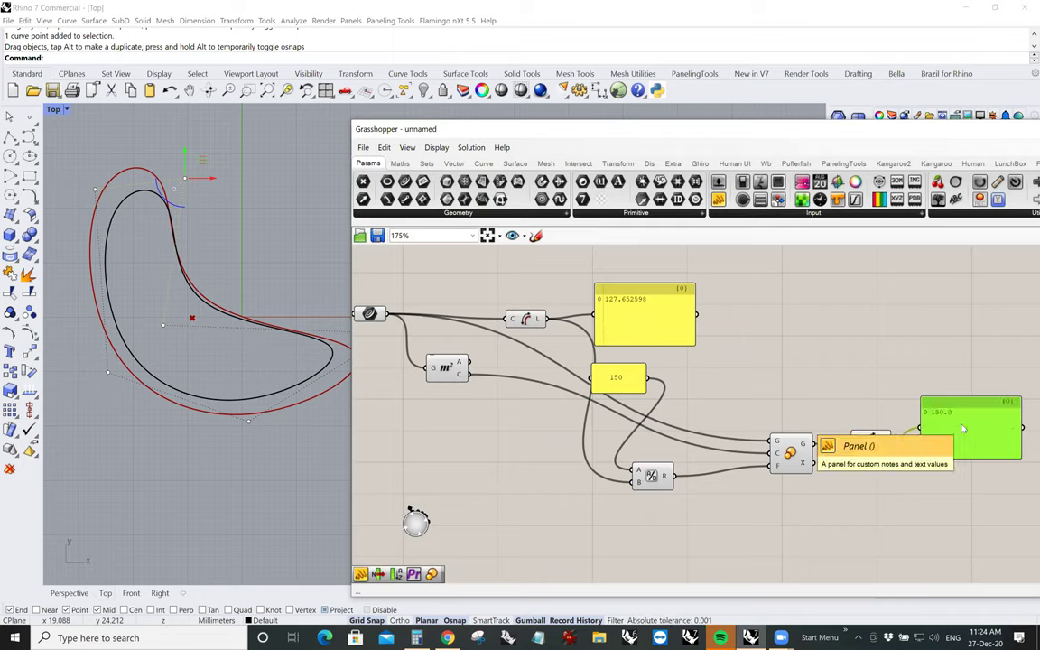
# Reshape the closed Rhino curve by moving its inner control point up to the right and its upper control point down into the shape
pyautogui.moveTo(762, 382); pyautogui.dragTo(732, 378, button='right')
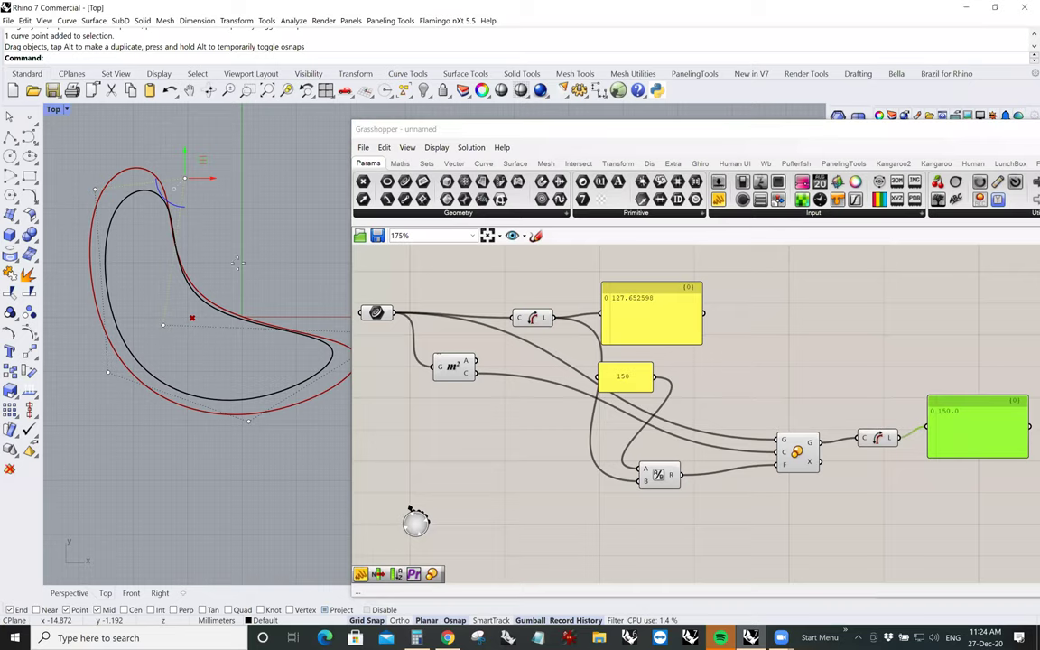
pyautogui.moveTo(163, 325); pyautogui.dragTo(307, 155)
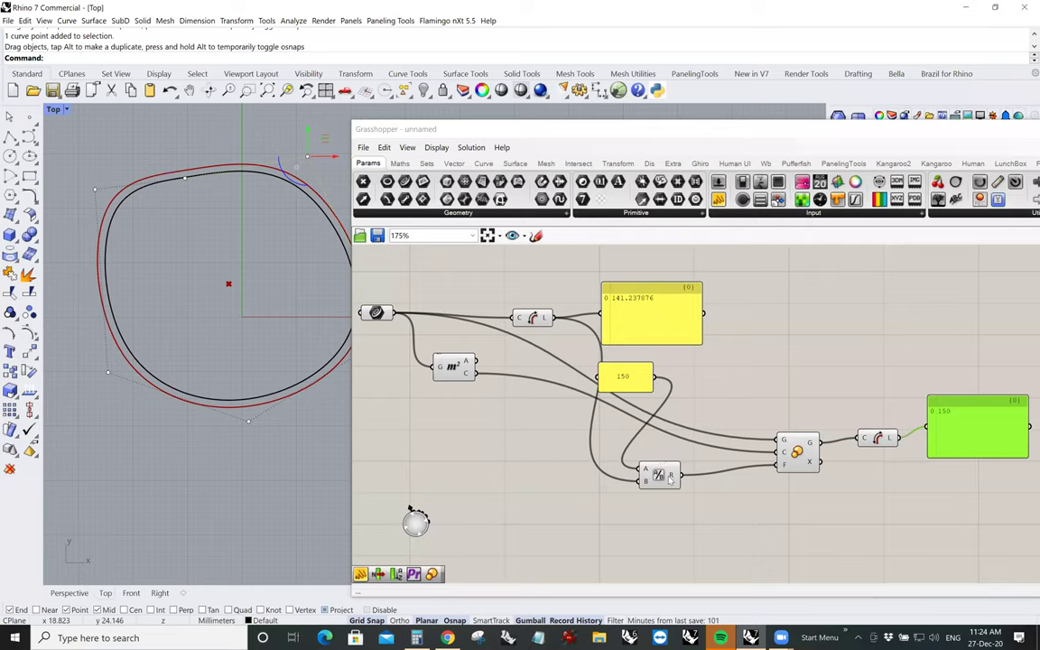
pyautogui.moveTo(670, 479)
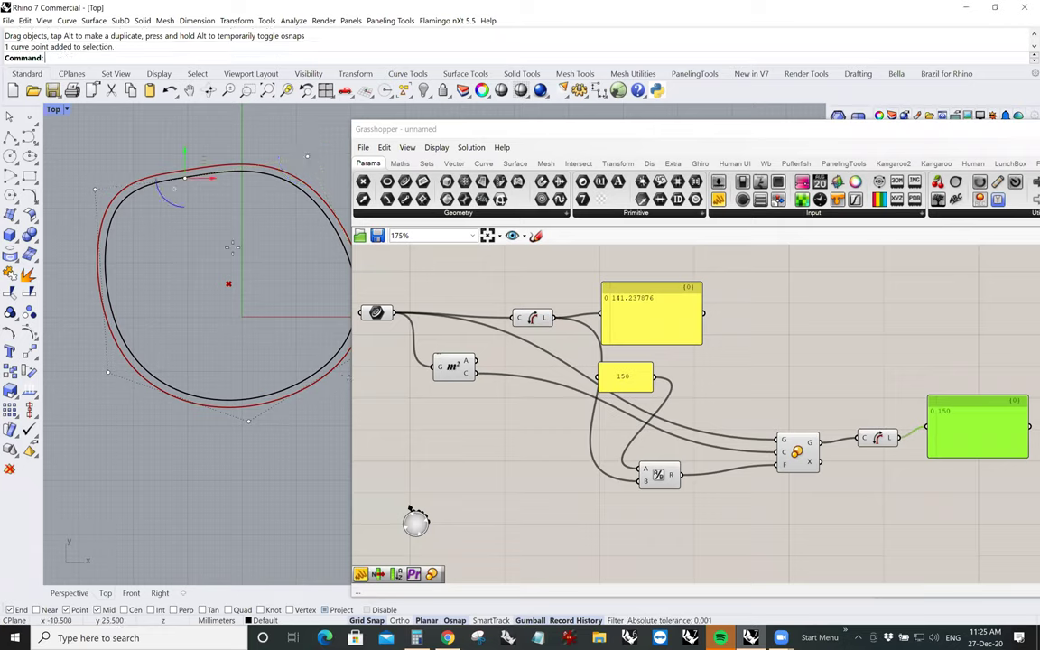
pyautogui.moveTo(185, 179); pyautogui.dragTo(242, 366)
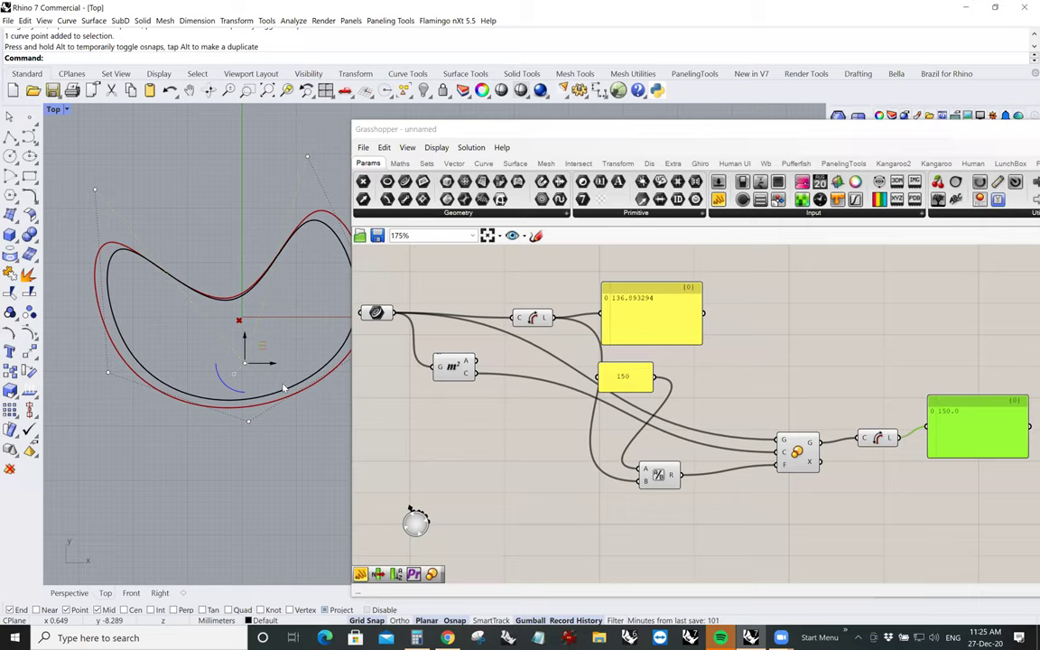
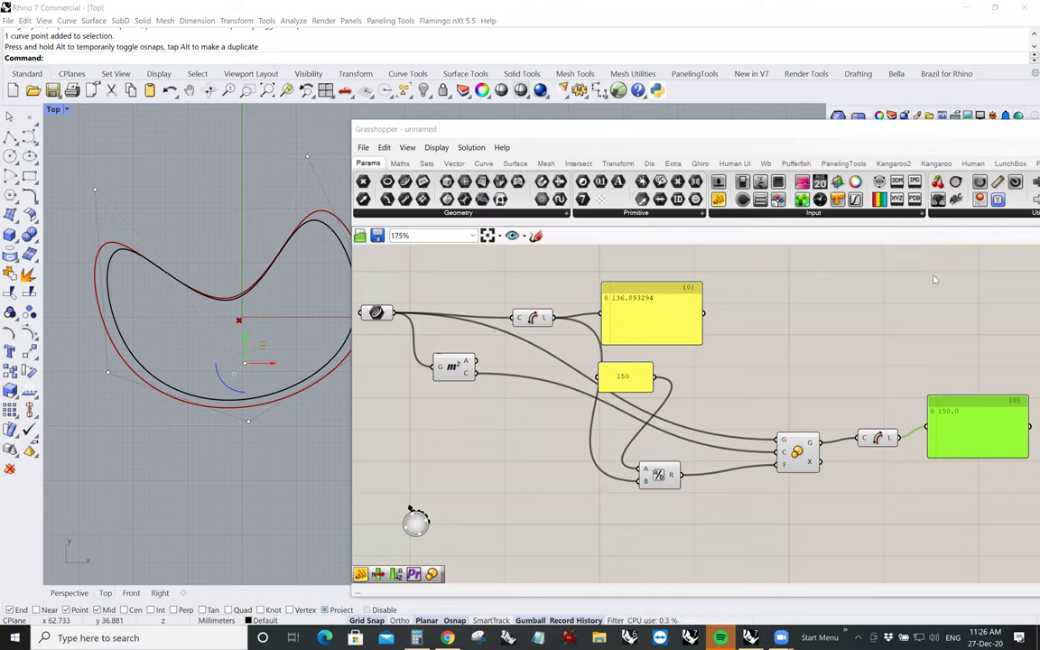
# Move the 150 panel to the right, clear of the wires running from the Length component
pyautogui.click(664, 382)
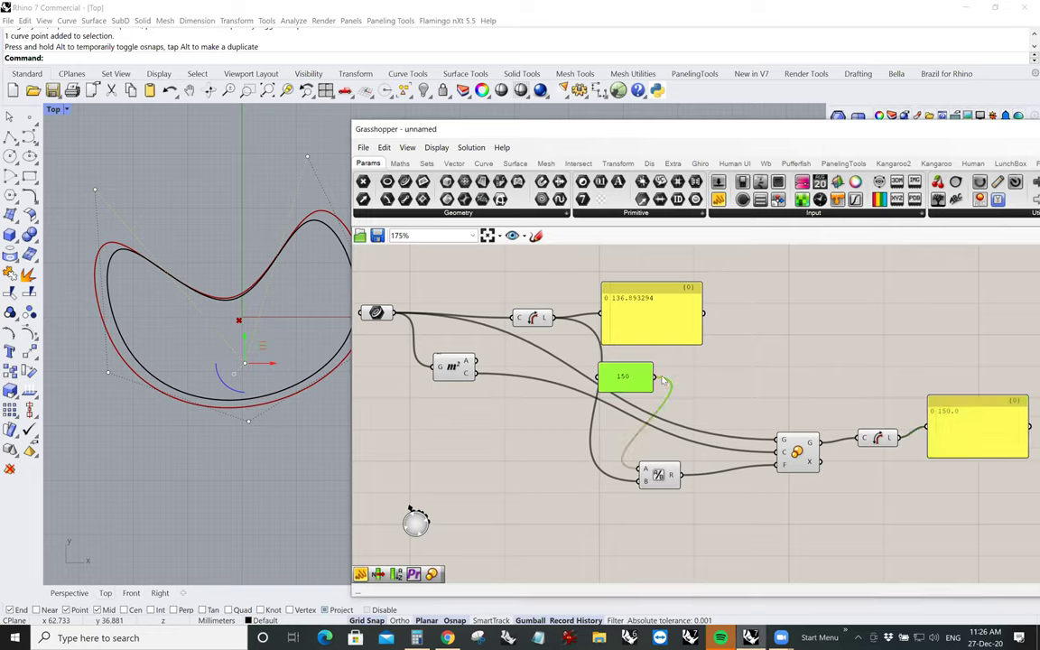
pyautogui.moveTo(627, 380); pyautogui.dragTo(664, 379)
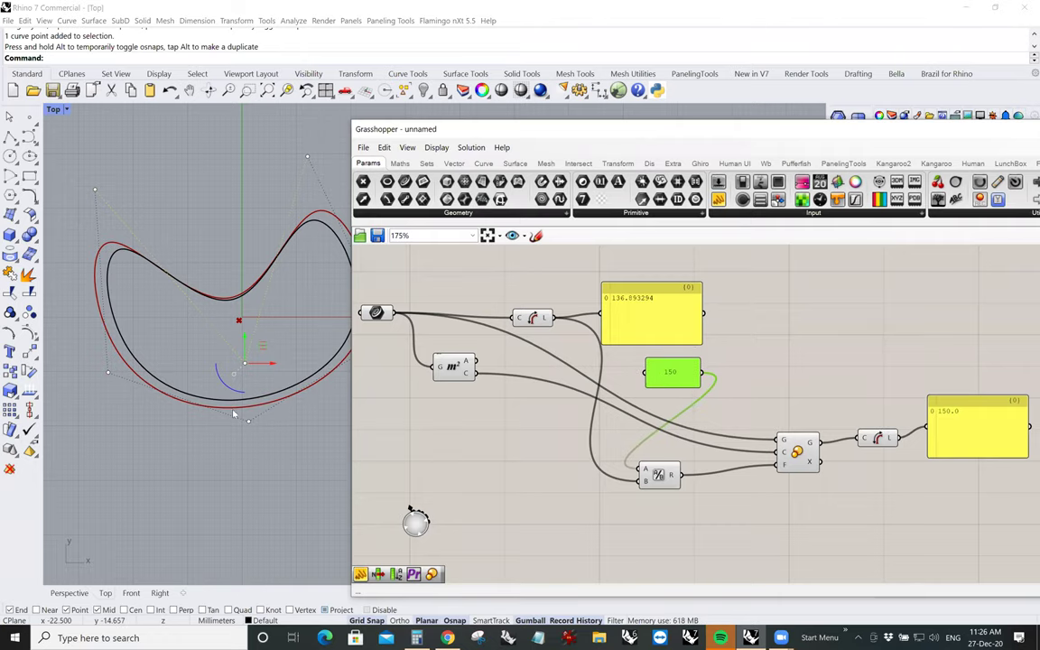
pyautogui.moveTo(590, 418); pyautogui.dragTo(642, 388, button='right')
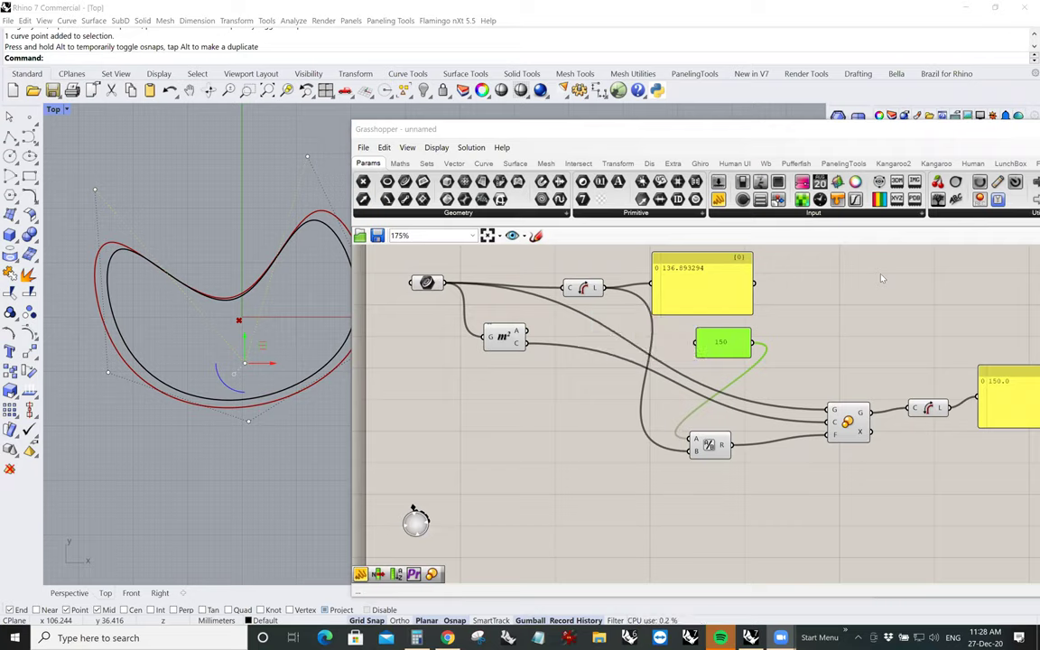
# Add a panel below the definition containing the text it.discourse.mcneel.com and widen it so the address fits on one line
pyautogui.doubleClick(524, 508)
pyautogui.write('Panel')
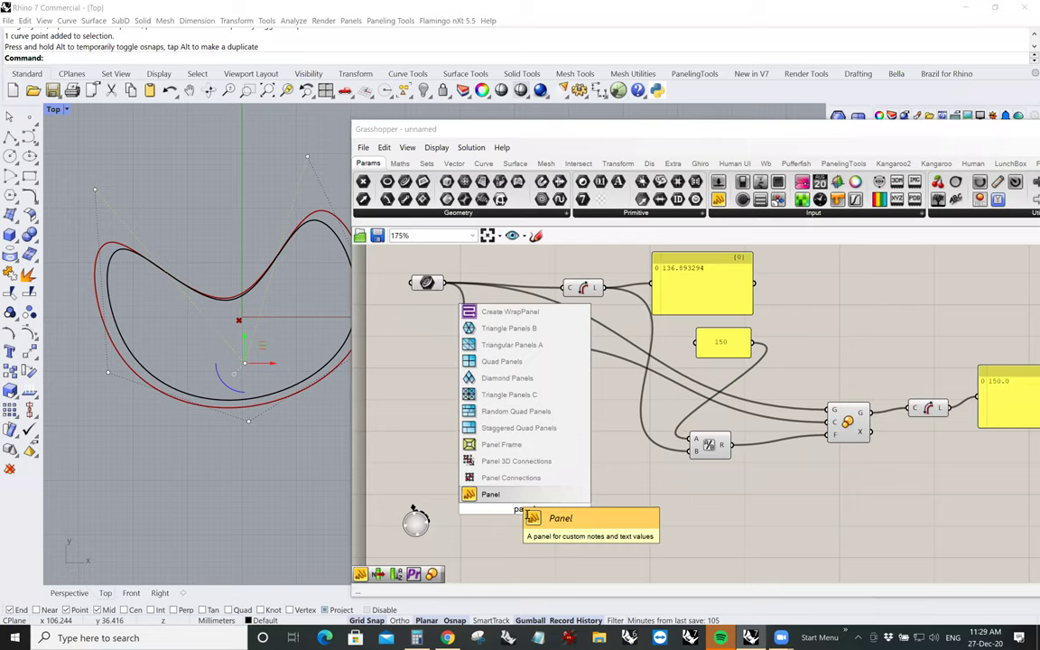
pyautogui.press('Return')
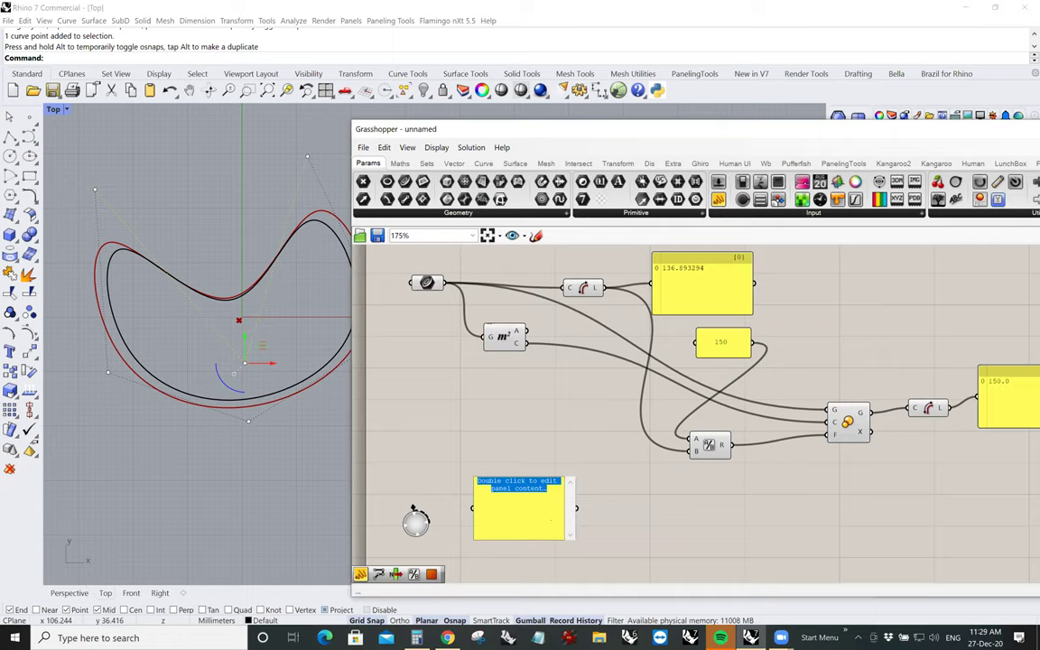
pyautogui.write('it.discourse.mcneel')
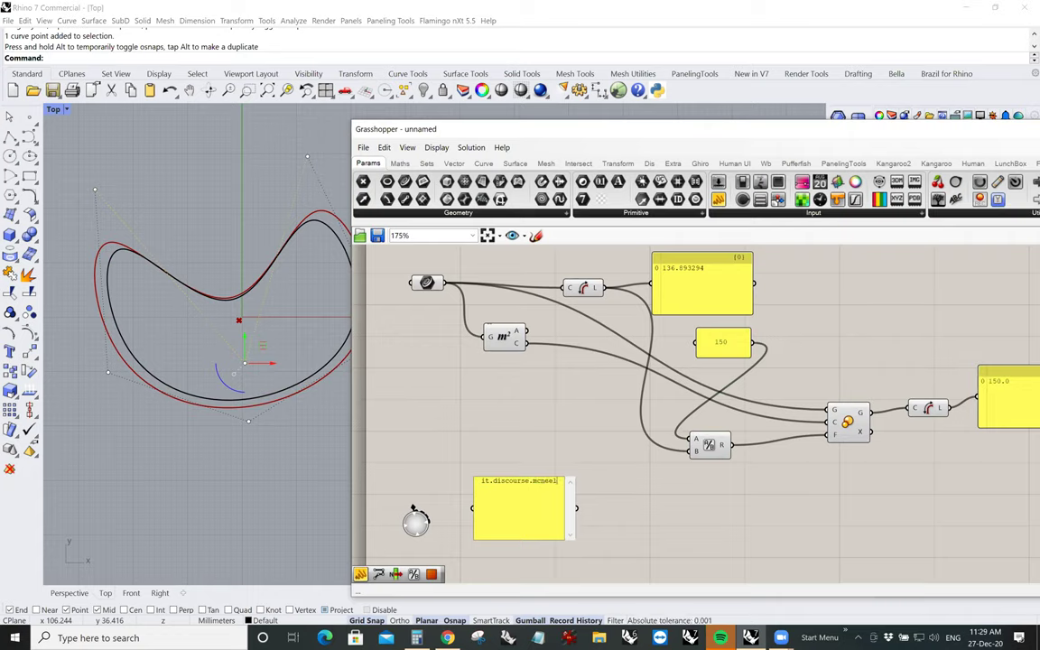
pyautogui.write('.com')
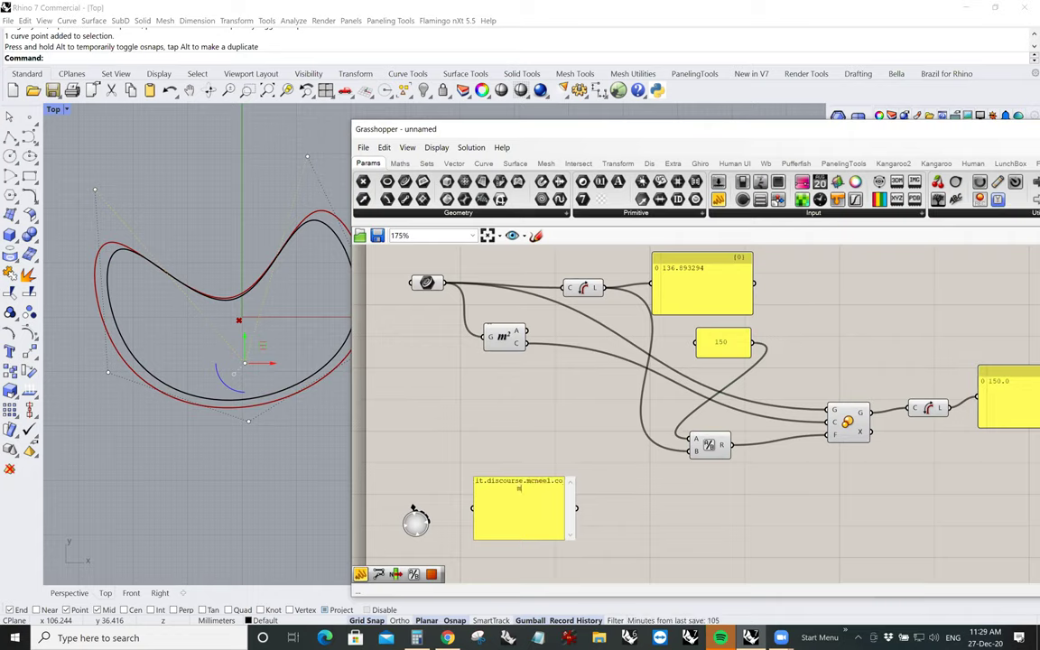
pyautogui.click(551, 462)
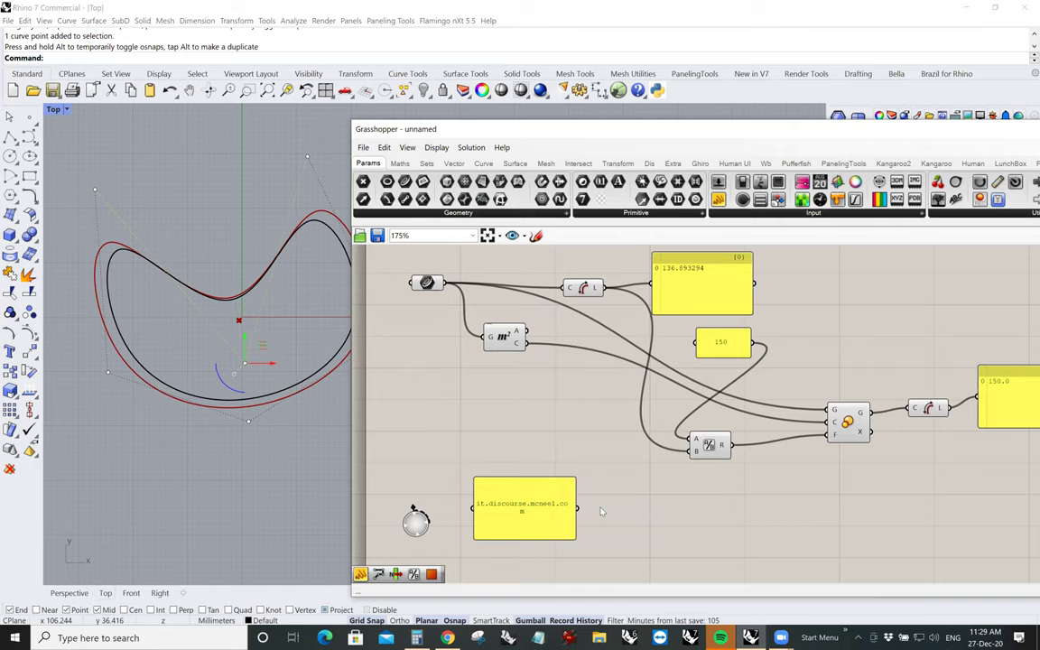
pyautogui.hotkey('ctrl', 'z')
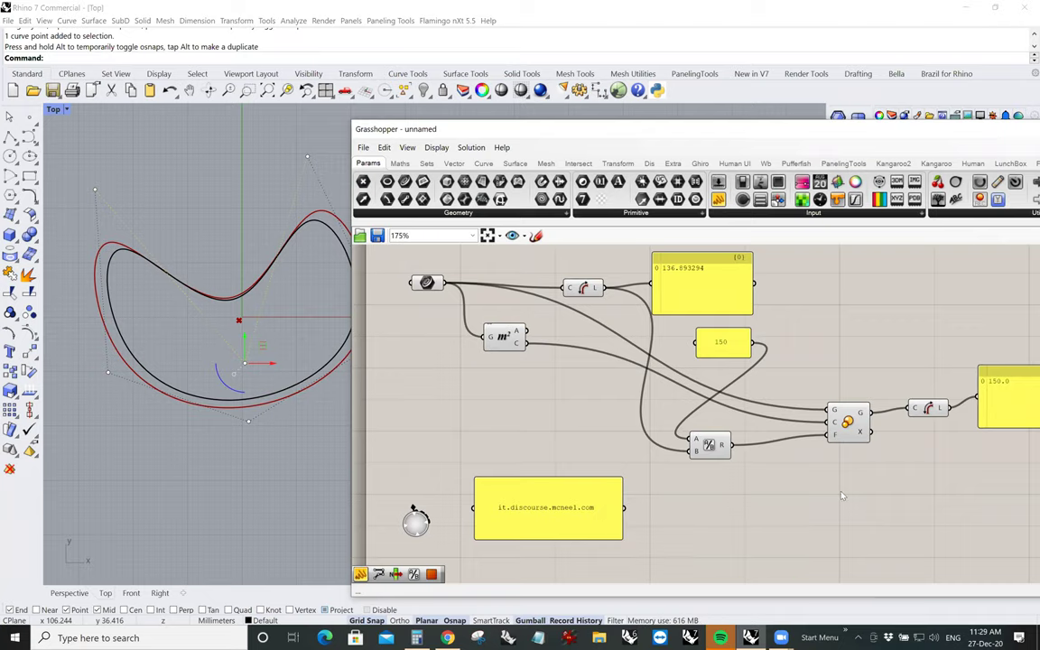
# Start a new, empty Grasshopper document
pyautogui.moveTo(842, 495); pyautogui.dragTo(820, 495, button='right')
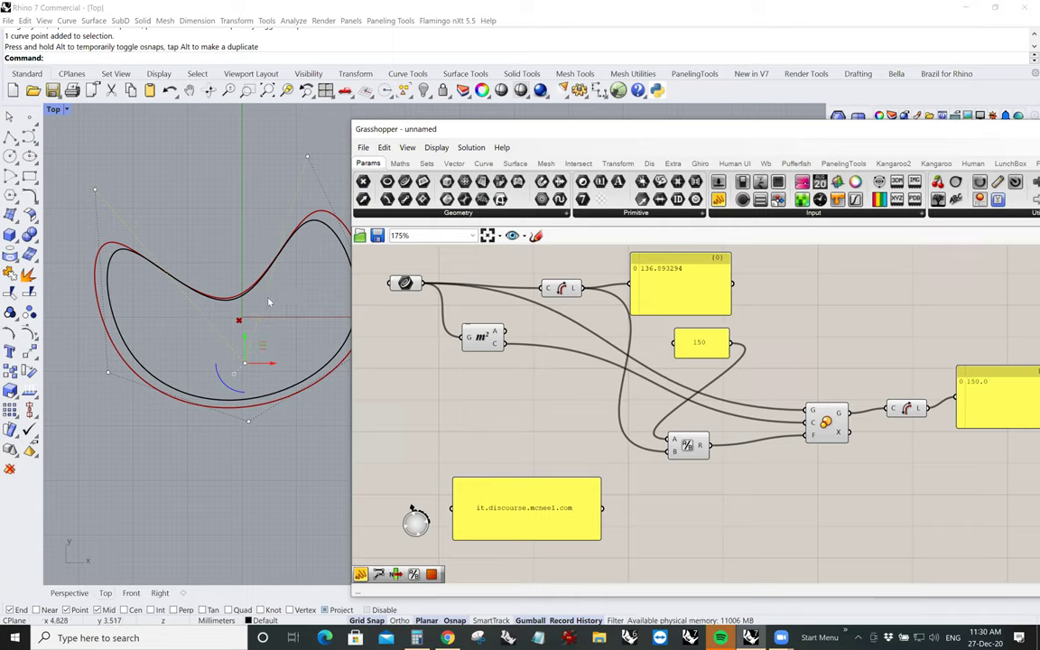
pyautogui.scroll(-2, 412, 361)
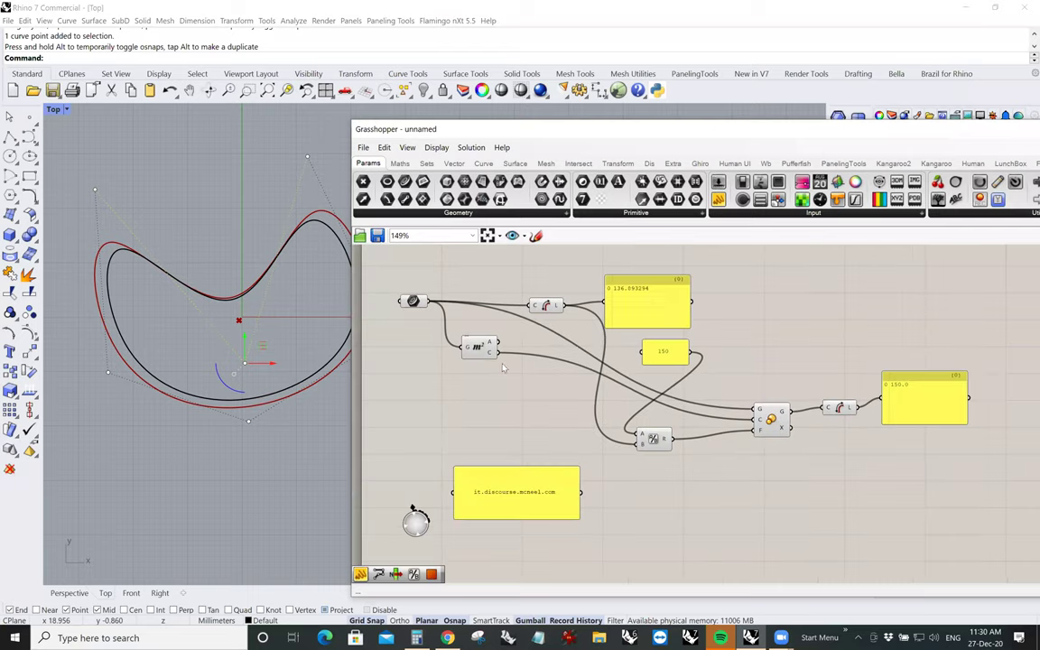
pyautogui.moveTo(451, 326); pyautogui.dragTo(487, 352, button='right')
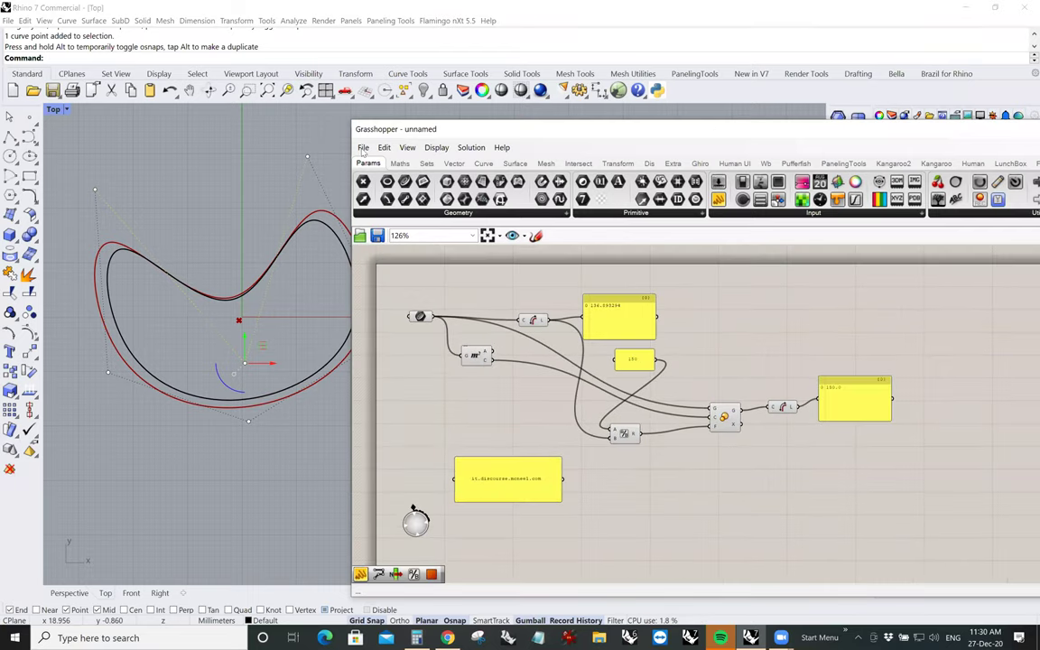
pyautogui.click(363, 148)
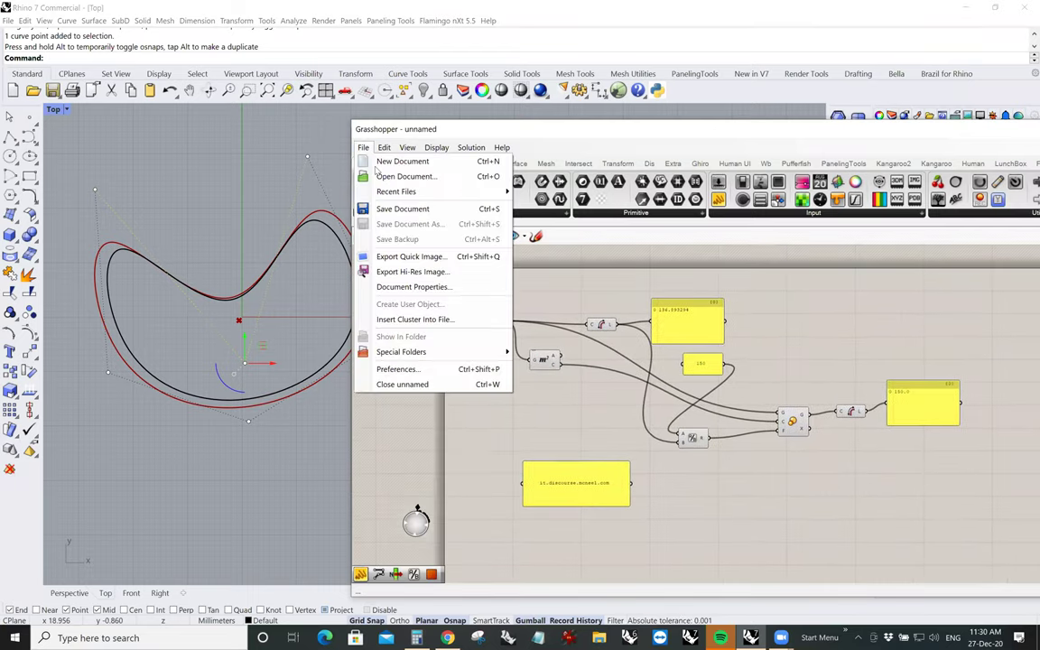
pyautogui.click(377, 170)
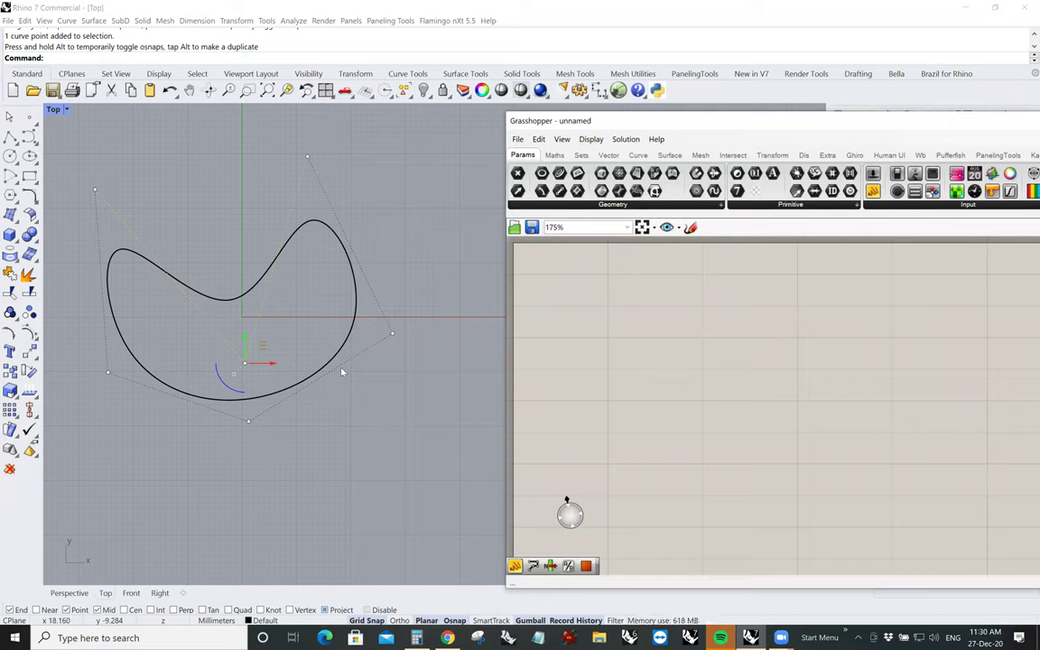
# Turn off the closed curve's control points and delete the curve from the Rhino model
pyautogui.click(235, 303)
pyautogui.press('Escape')
pyautogui.click(234, 303)
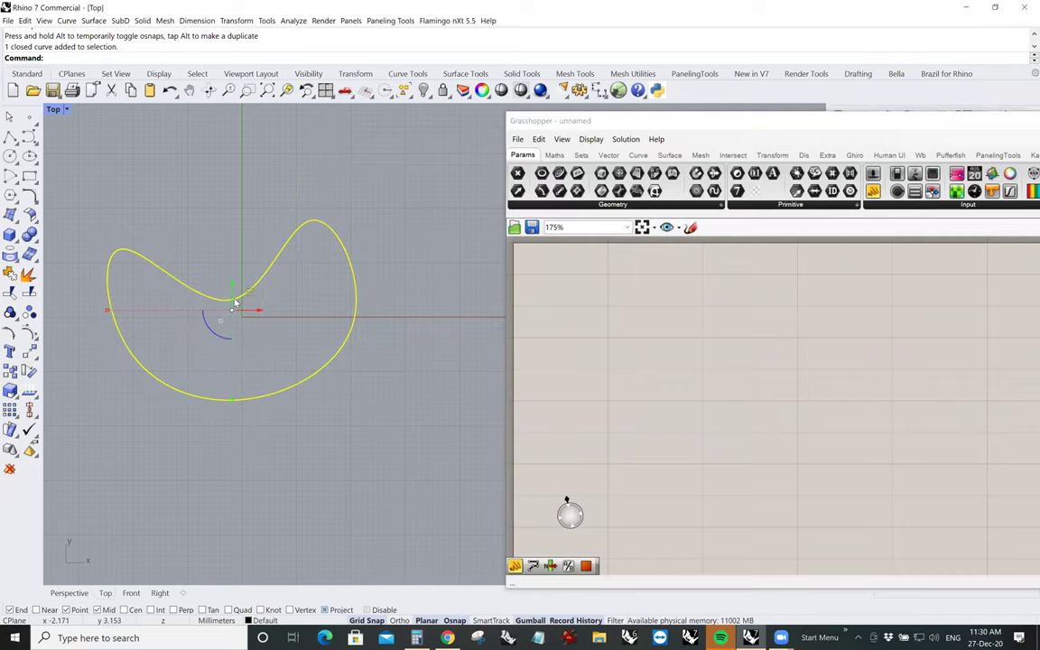
pyautogui.press('Delete')
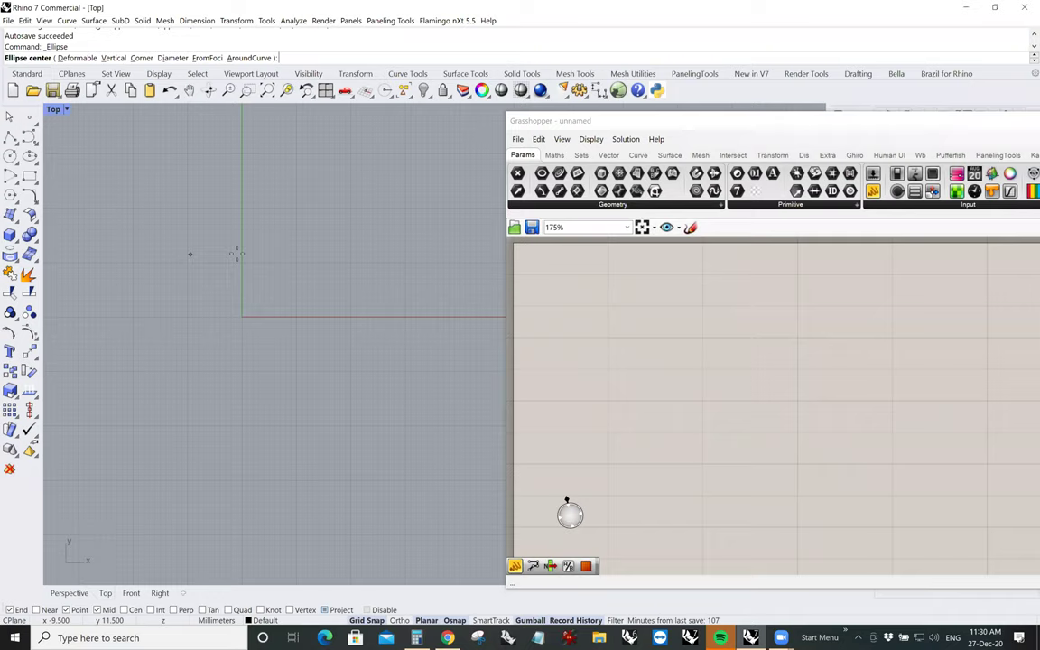
# Draw an ellipse centred at 0,20 with a 10 mm vertical semi-axis and a horizontal semi-axis of about 16 mm
pyautogui.press('Escape')
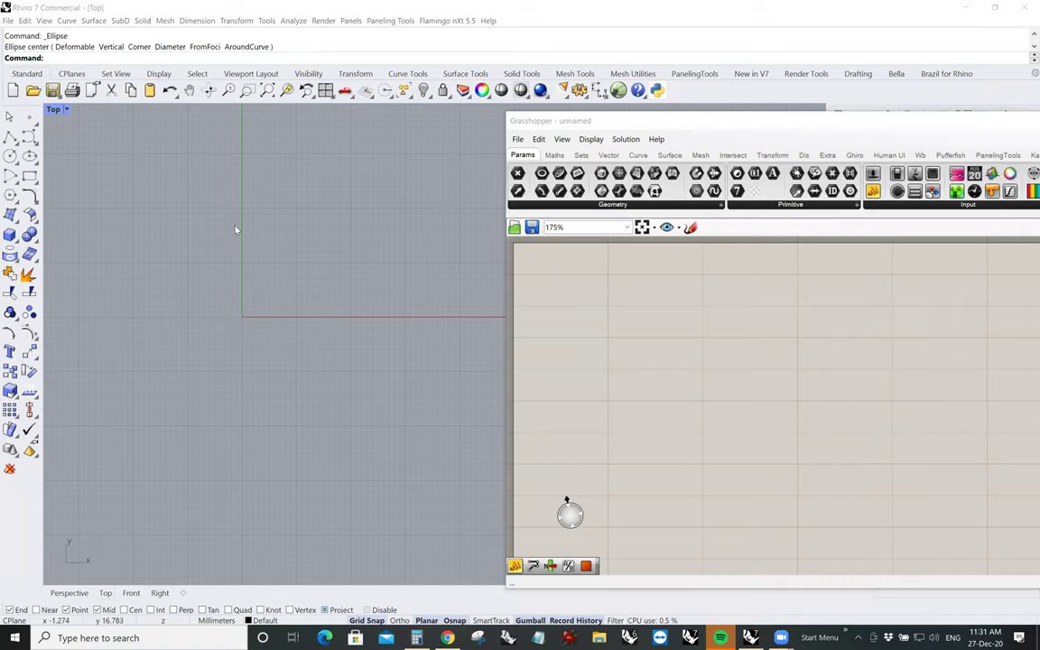
pyautogui.click(30, 155)
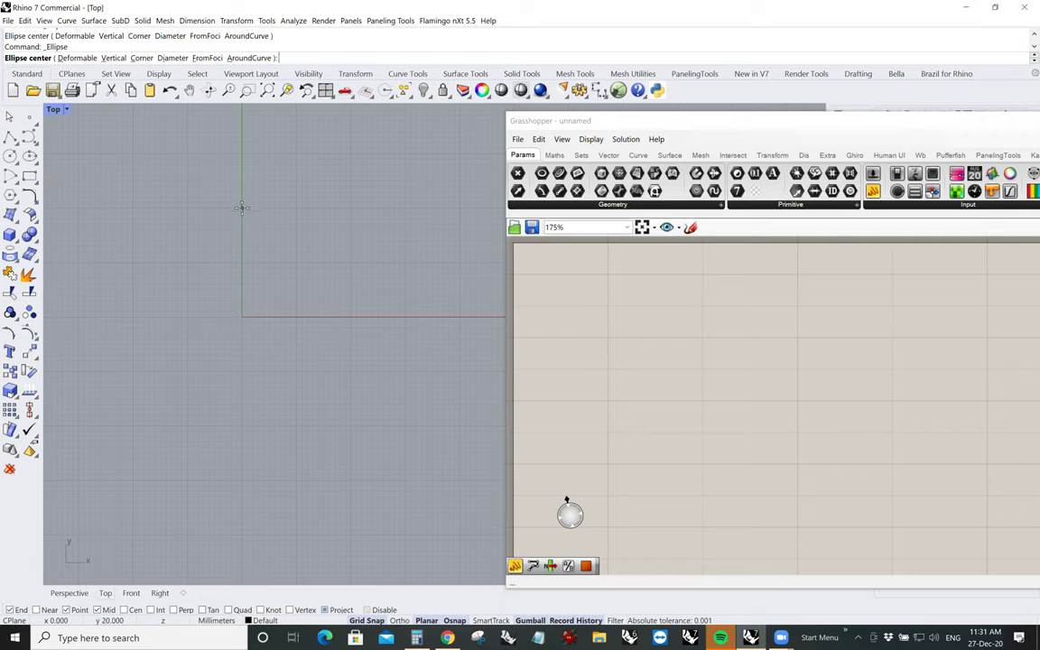
pyautogui.scroll(1, 242, 207)
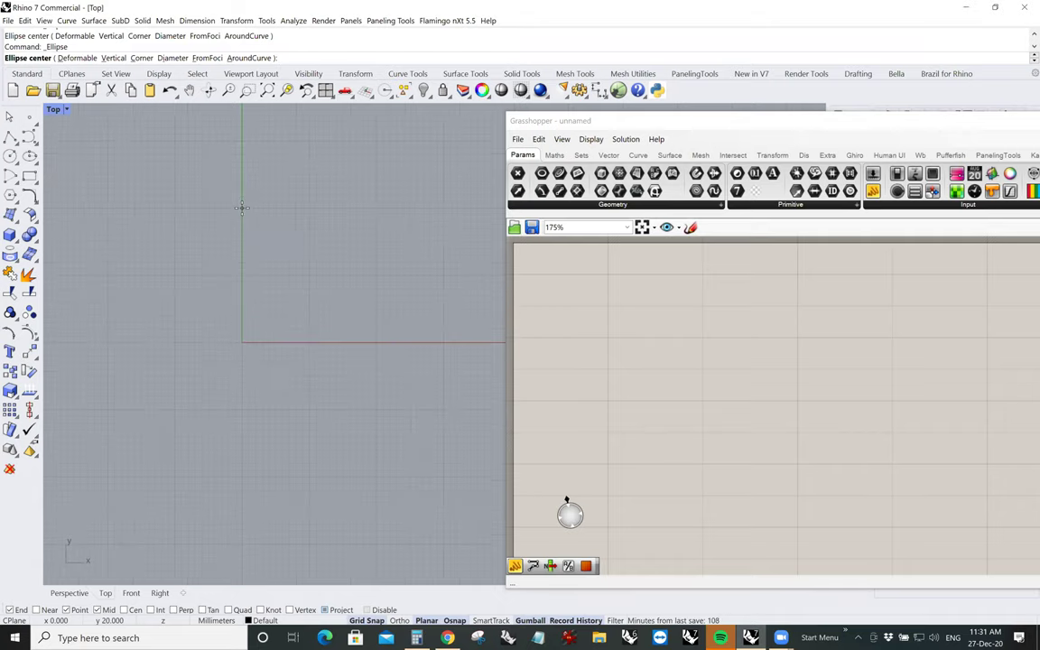
pyautogui.scroll(1, 242, 208)
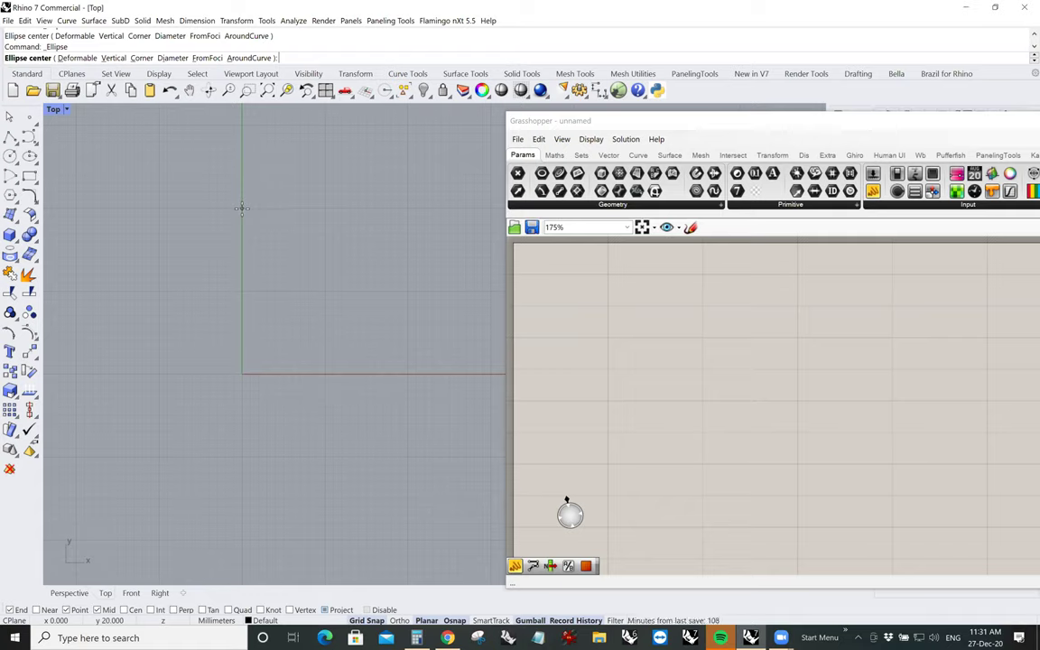
pyautogui.click(242, 208)
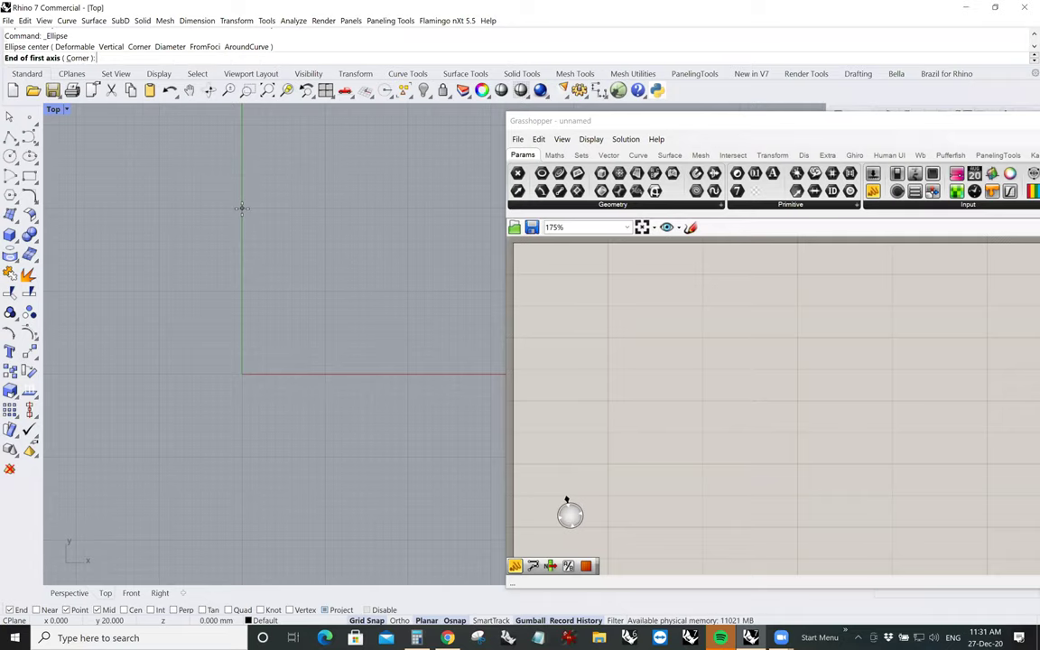
pyautogui.click(242, 124)
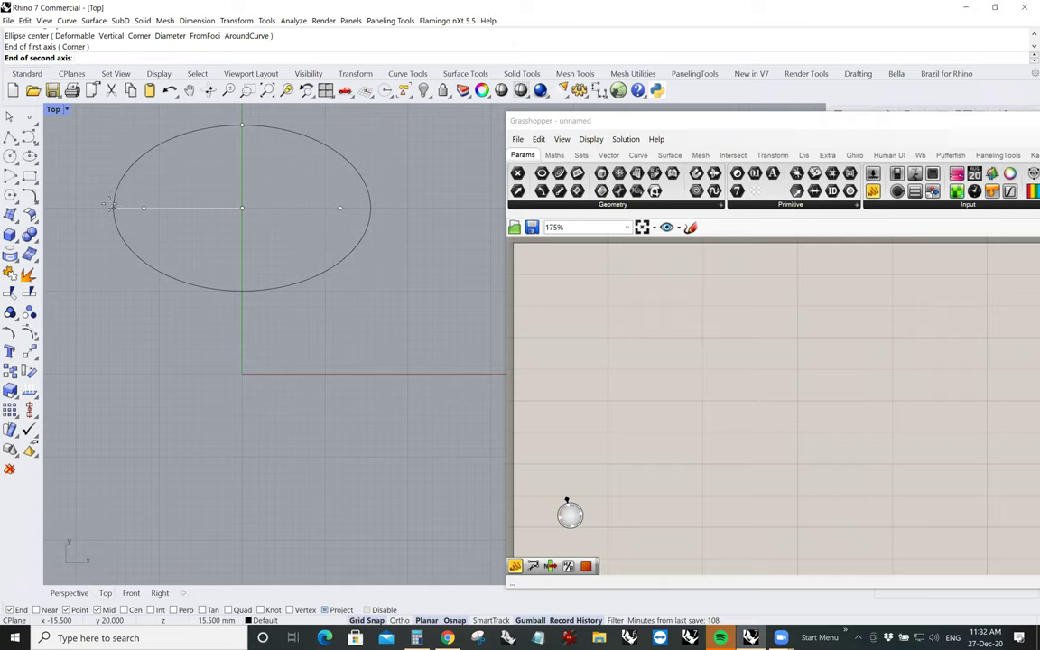
pyautogui.click(106, 208)
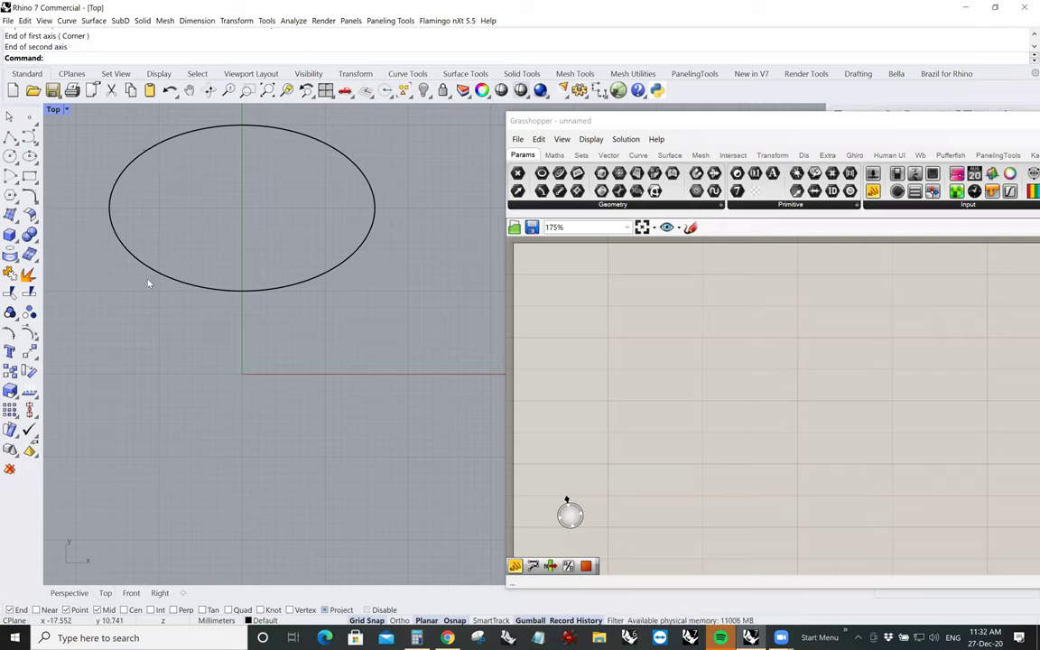
# Flip the direction of the ellipse
pyautogui.click(34, 392)
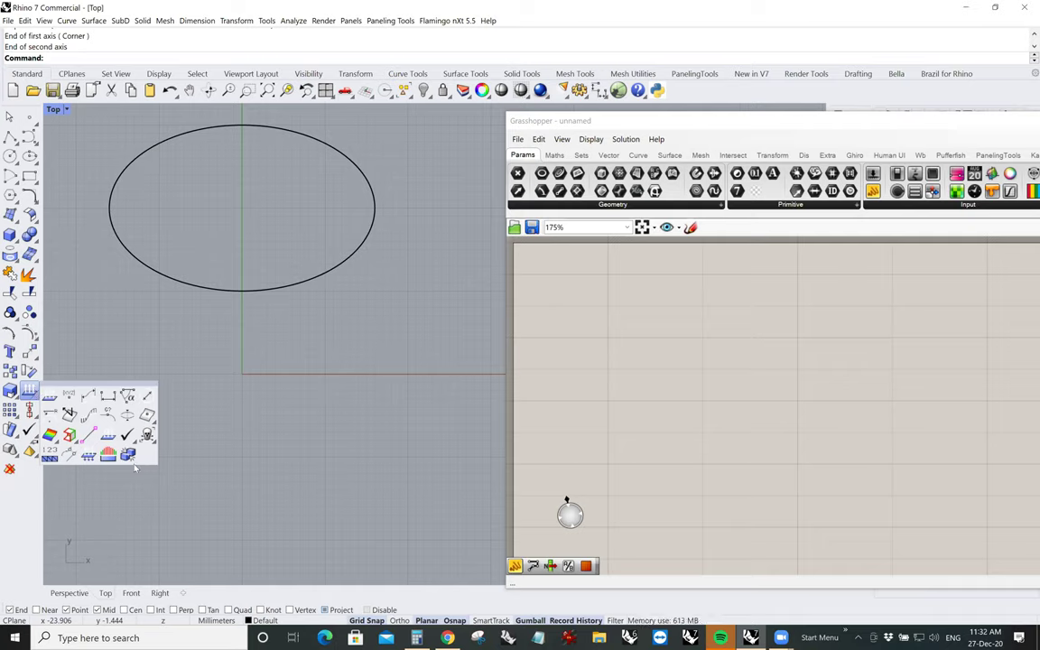
pyautogui.click(72, 411)
pyautogui.click(208, 294)
pyautogui.press('Return')
# Display the ellipse's curve direction with Dir and flip it
pyautogui.write('Ana')
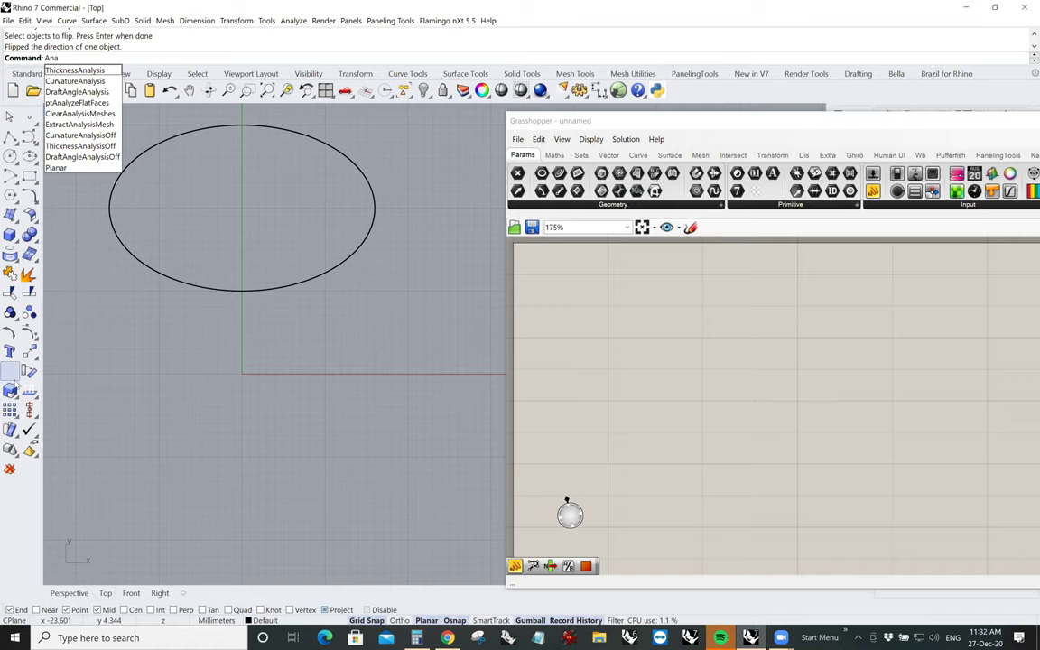
pyautogui.click(28, 353)
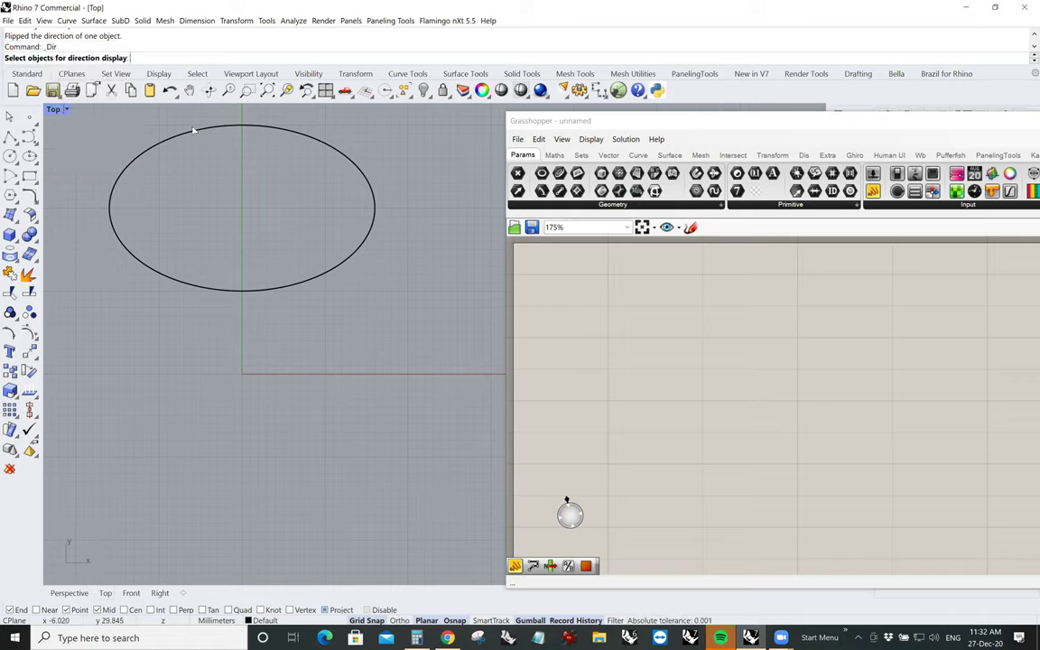
pyautogui.click(192, 131)
pyautogui.press('Return')
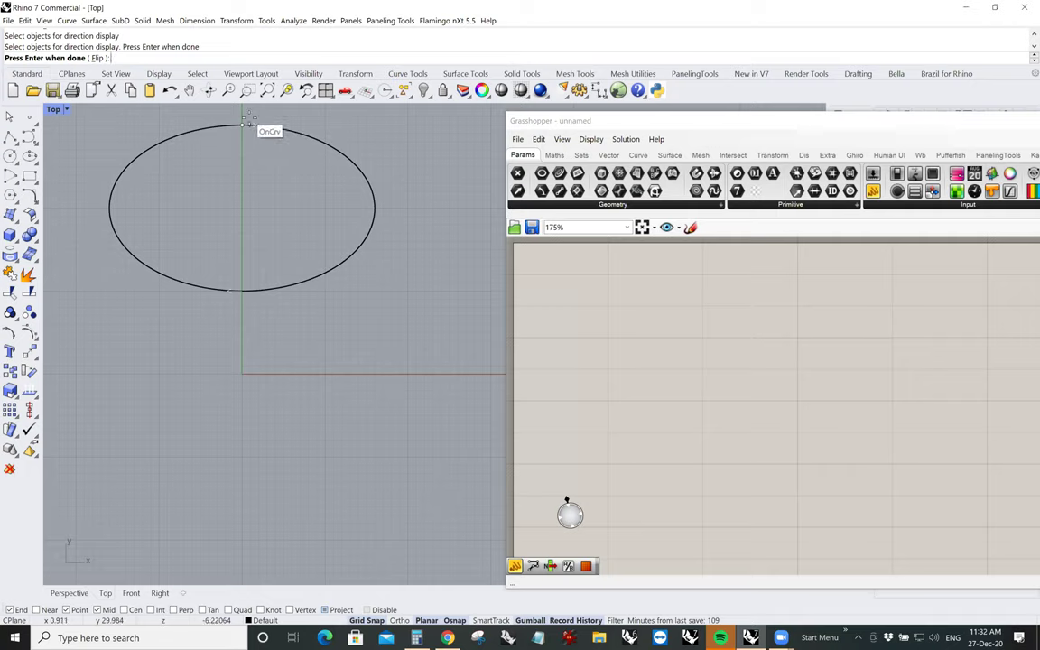
pyautogui.click(284, 181)
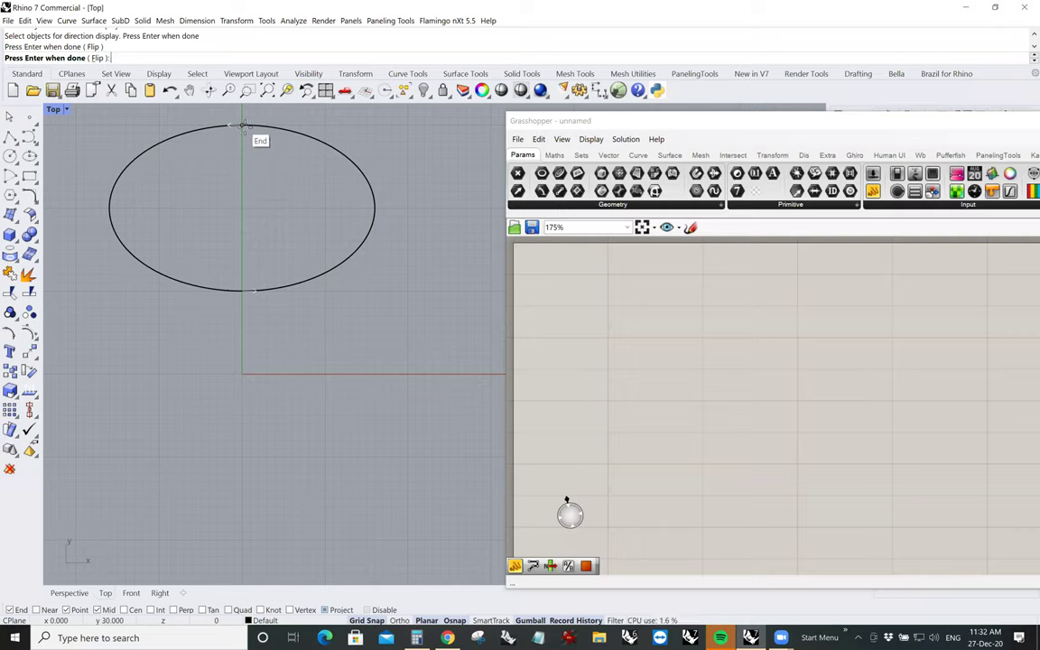
pyautogui.press('Return')
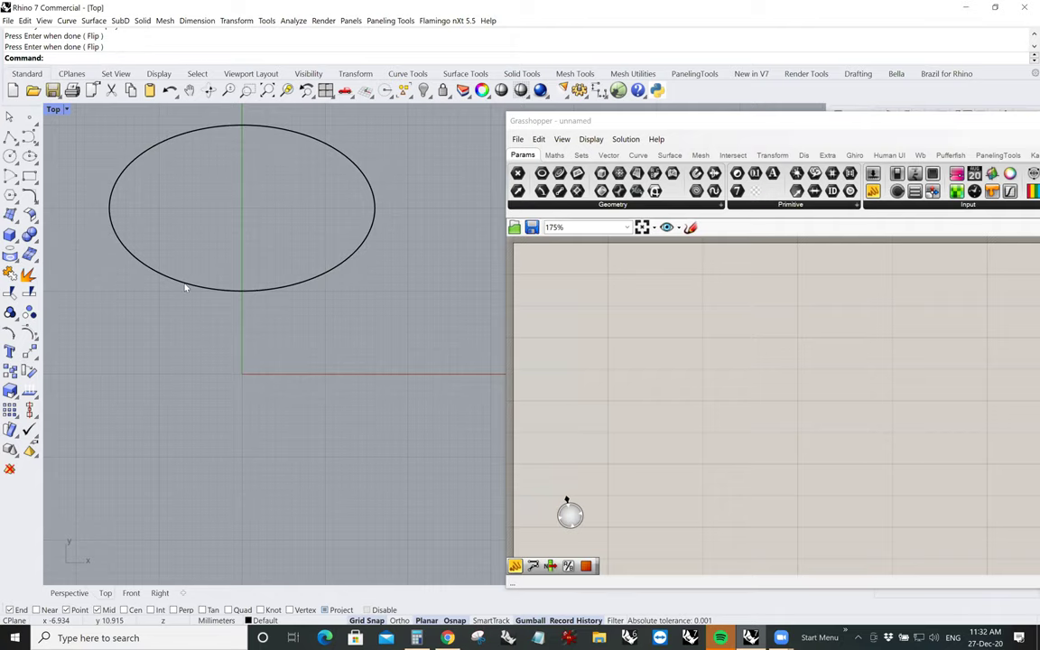
# Move the ellipse about 10 mm upward along the Y axis
pyautogui.moveTo(252, 198); pyautogui.dragTo(256, 286, button='right')
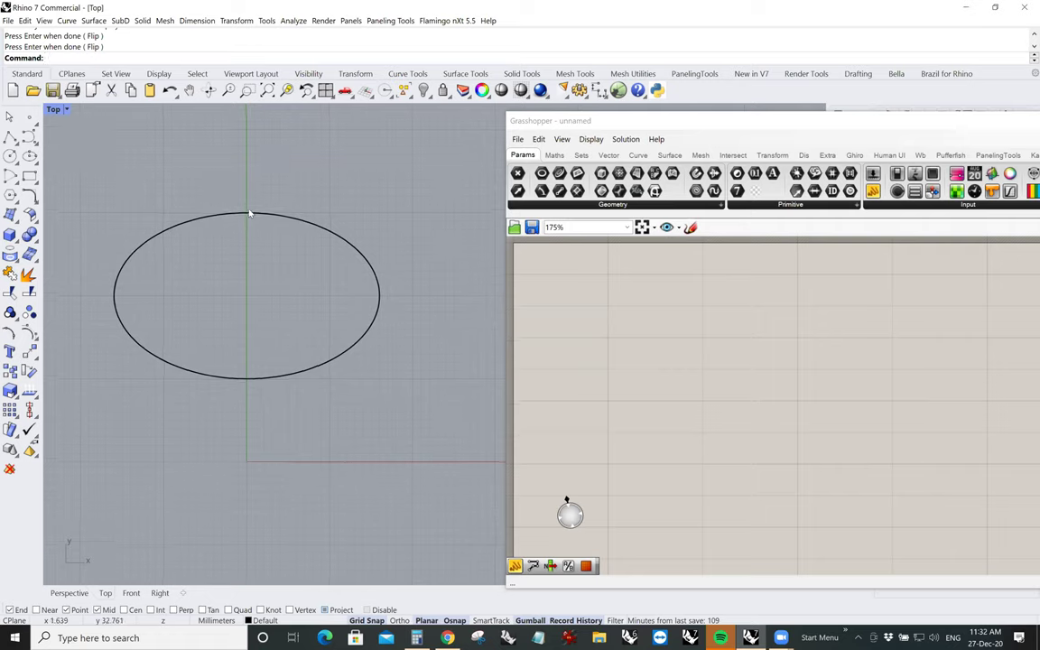
pyautogui.click(247, 214)
pyautogui.moveTo(247, 271); pyautogui.dragTo(246, 188)
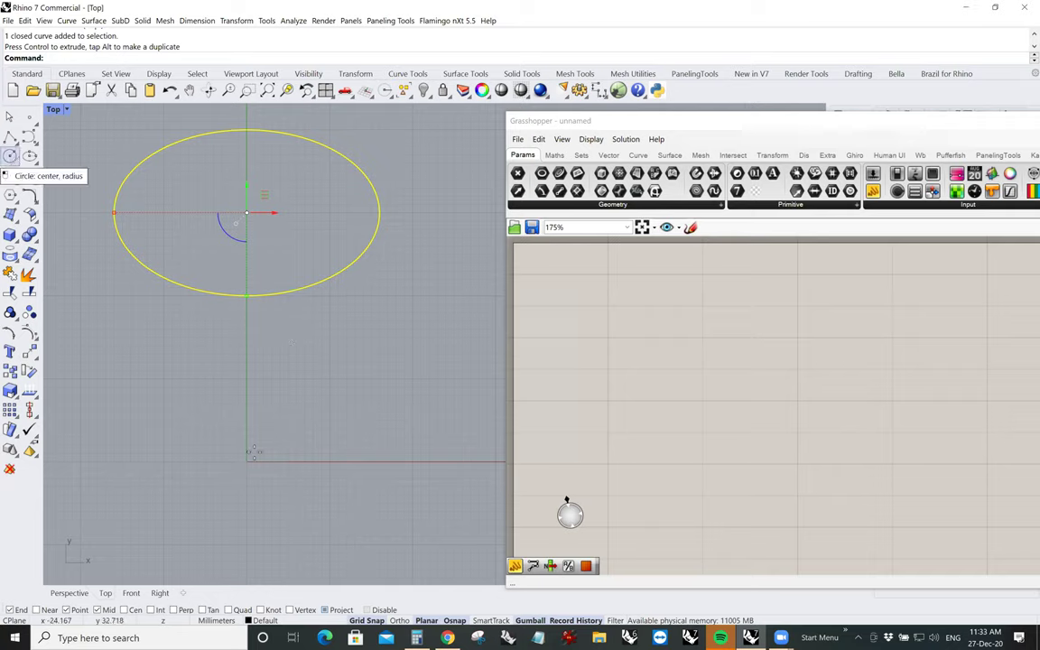
# Draw a circle centred on the origin with a radius of 15 mm
pyautogui.click(10, 155)
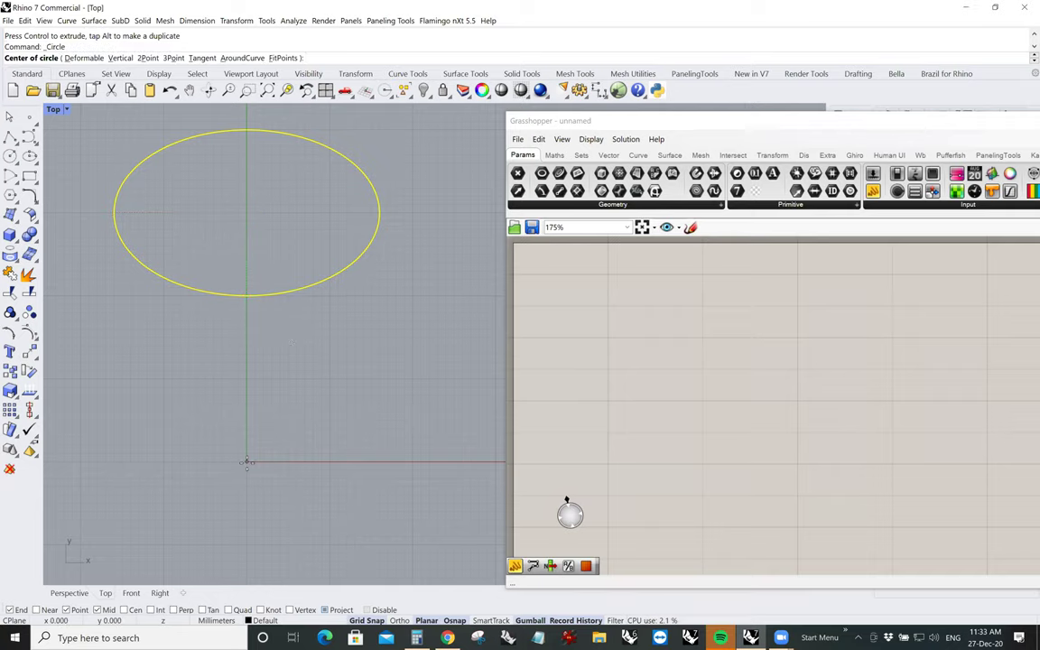
pyautogui.click(247, 462)
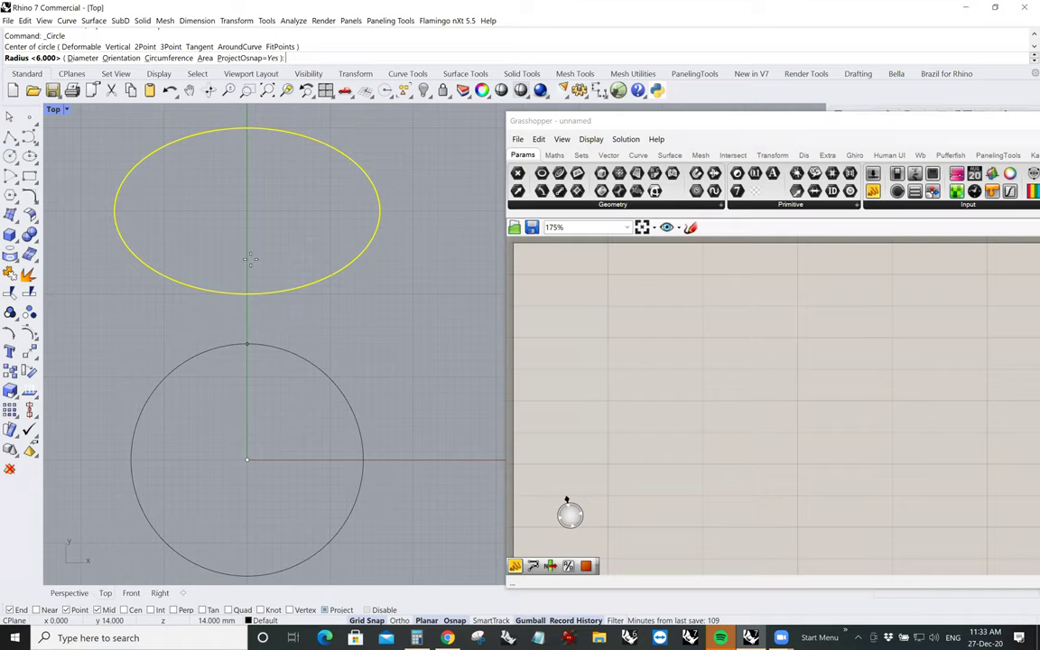
pyautogui.scroll(-5, 251, 259)
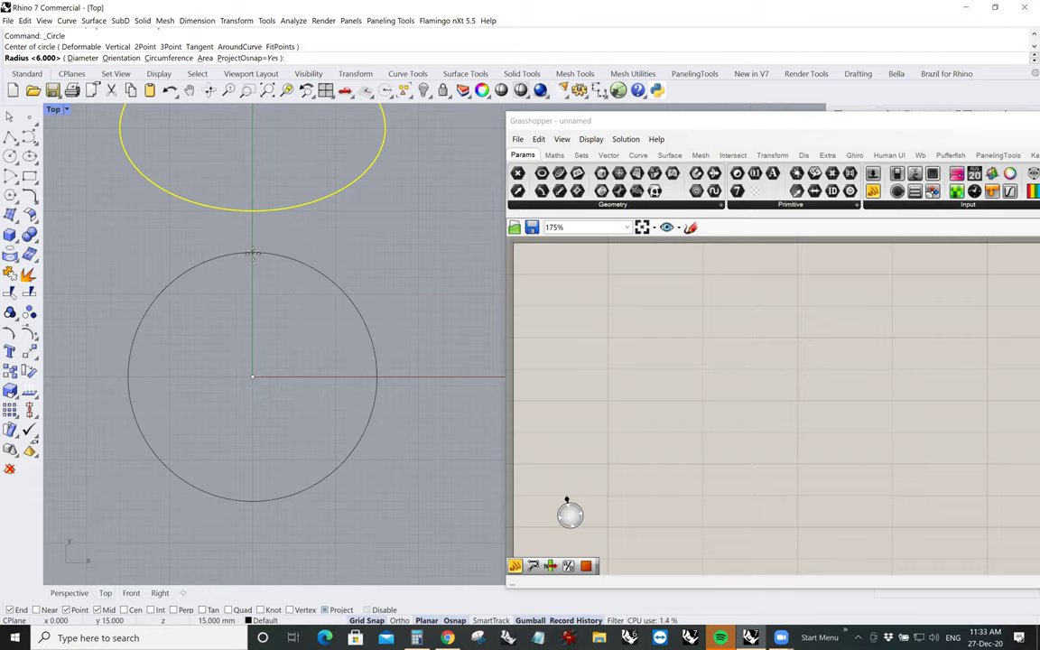
pyautogui.click(254, 253)
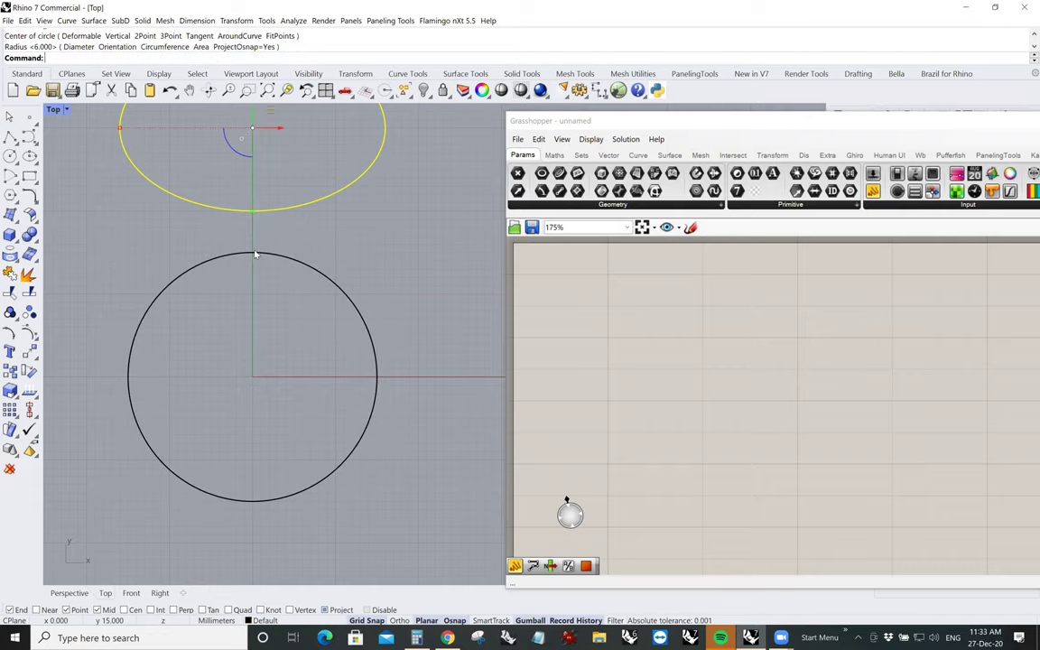
# Deselect the ellipse and display the circle's curve direction with Dir
pyautogui.rightClick(260, 302)
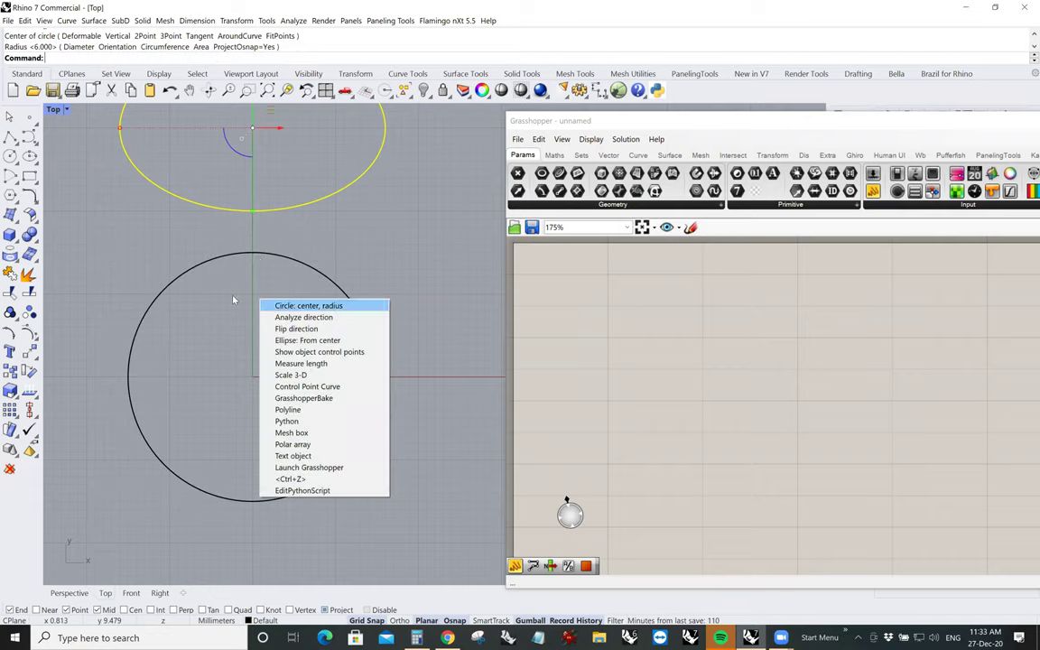
pyautogui.press('Escape')
pyautogui.press('Escape')
pyautogui.rightClick(276, 303)
pyautogui.click(302, 318)
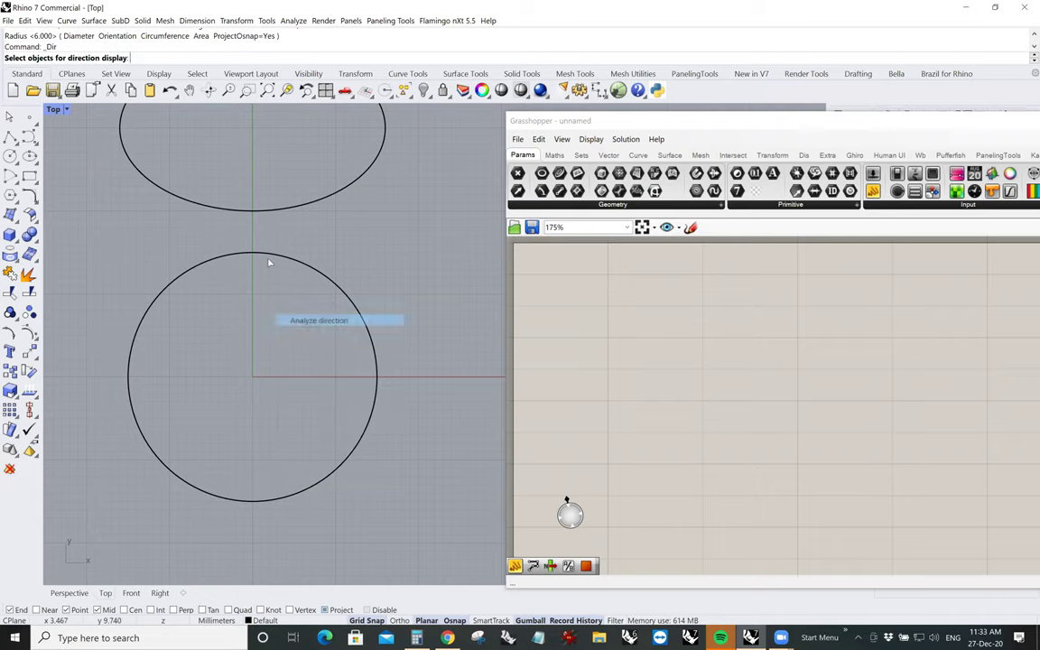
pyautogui.click(260, 260)
pyautogui.press('Return')
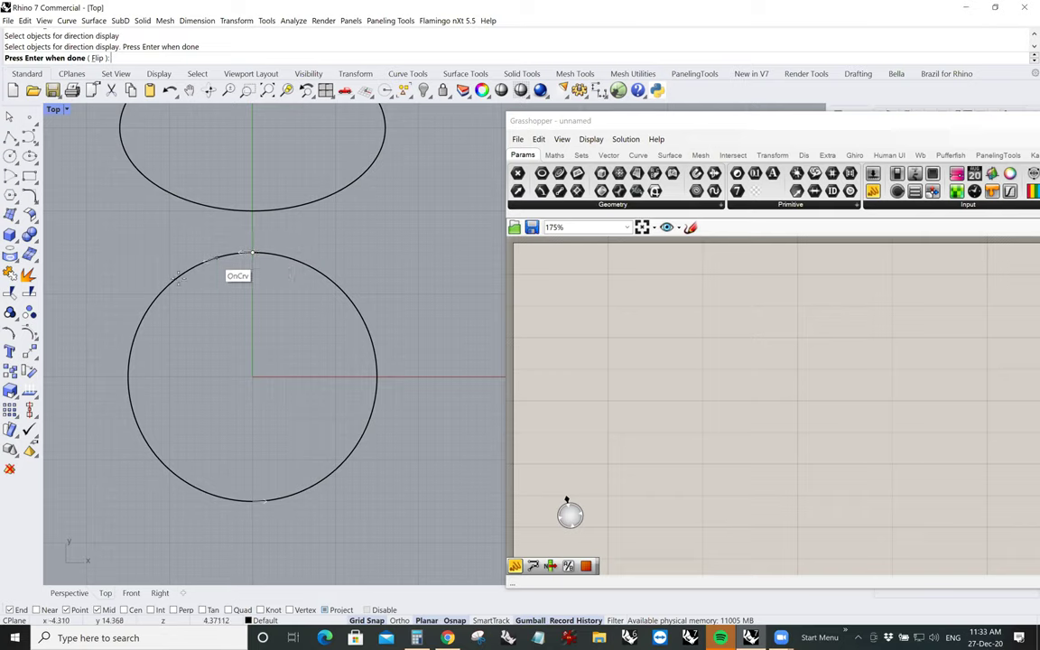
# Finish the direction display and draw two more circles centred on the origin inside the existing one, with a 10 mm radius and a smaller radius
pyautogui.press('Return')
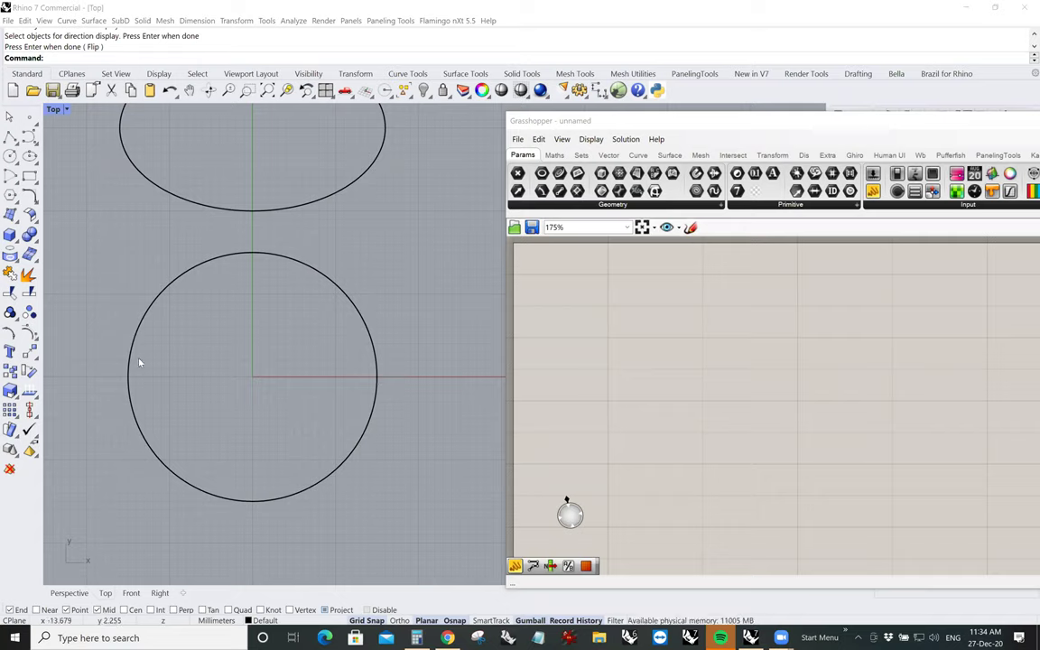
pyautogui.click(10, 156)
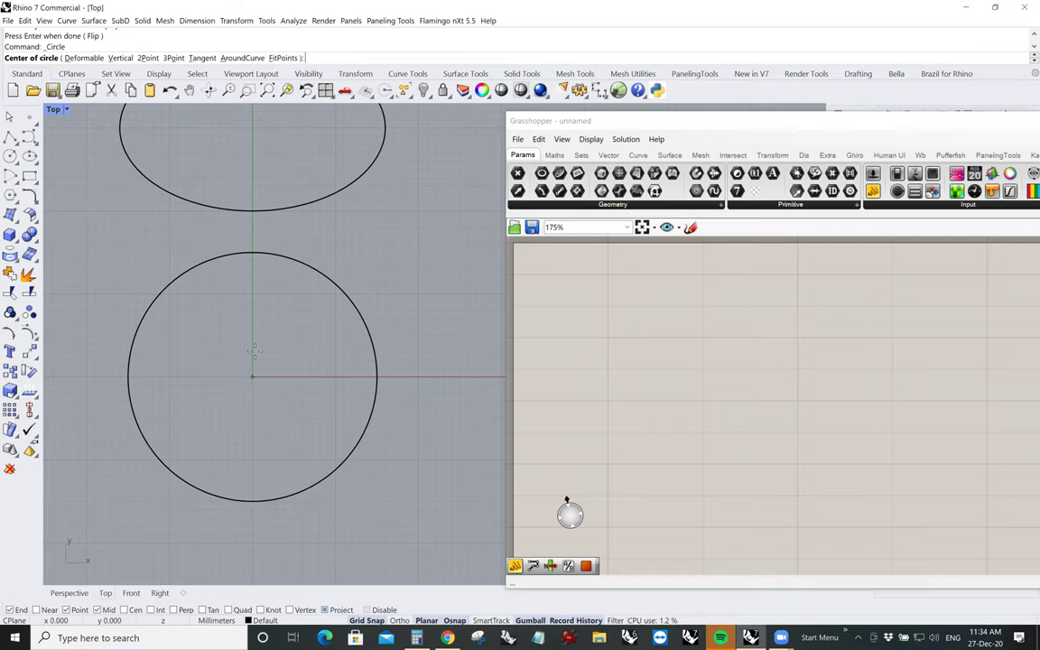
pyautogui.click(253, 376)
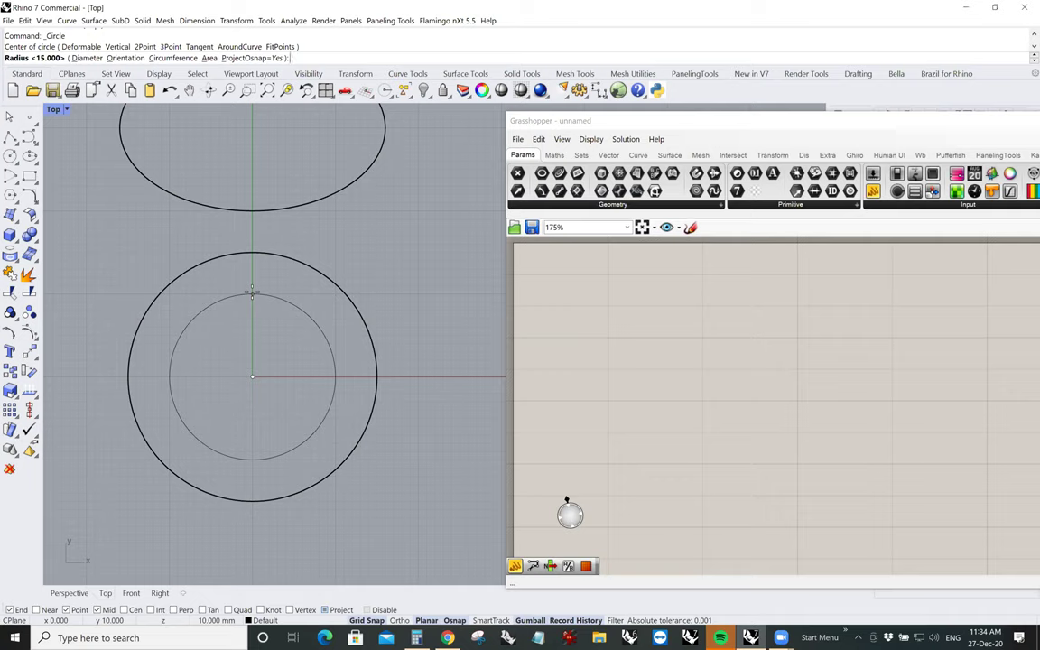
pyautogui.click(253, 291)
pyautogui.press('Return')
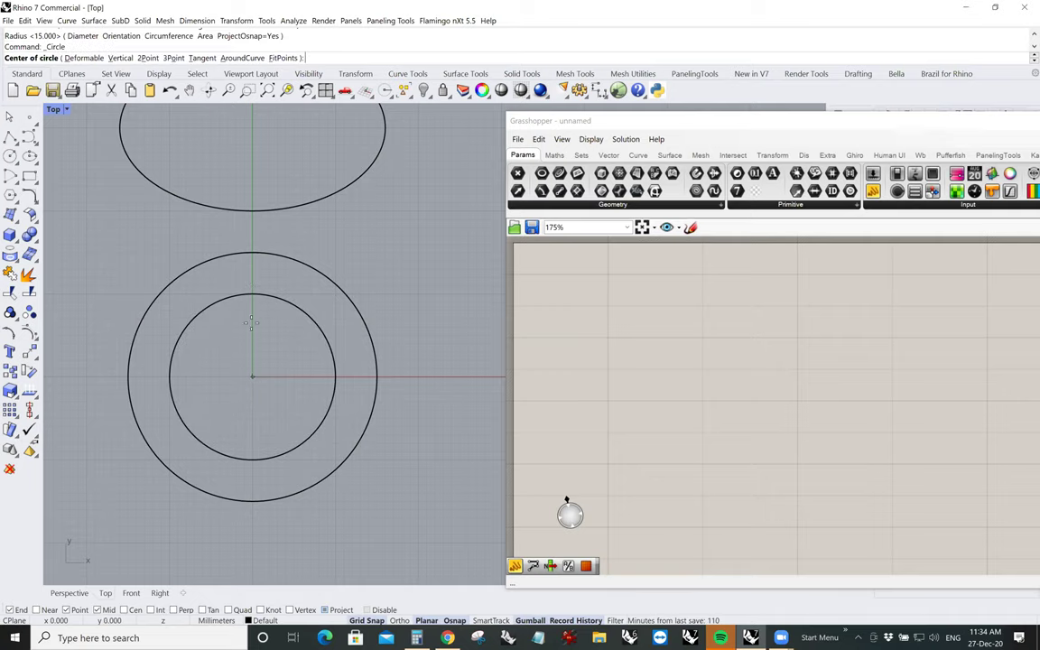
pyautogui.click(253, 375)
pyautogui.click(252, 326)
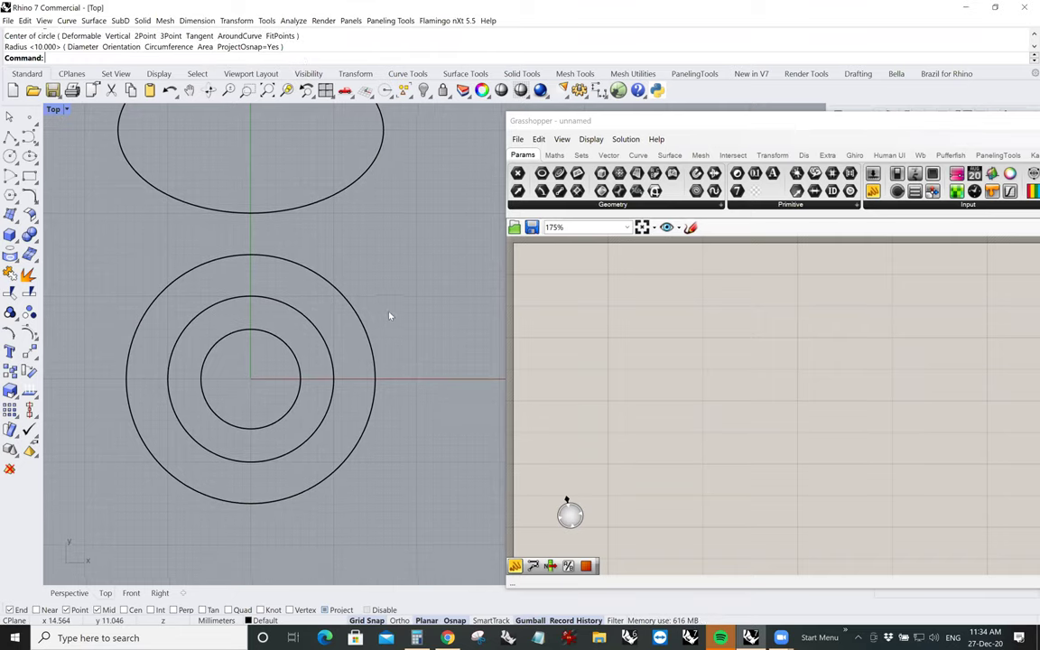
# Place a Curve parameter on the Grasshopper canvas and reference the ellipse as its single curve
pyautogui.moveTo(362, 273); pyautogui.dragTo(342, 310, button='right')
pyautogui.scroll(-3, 342, 310)
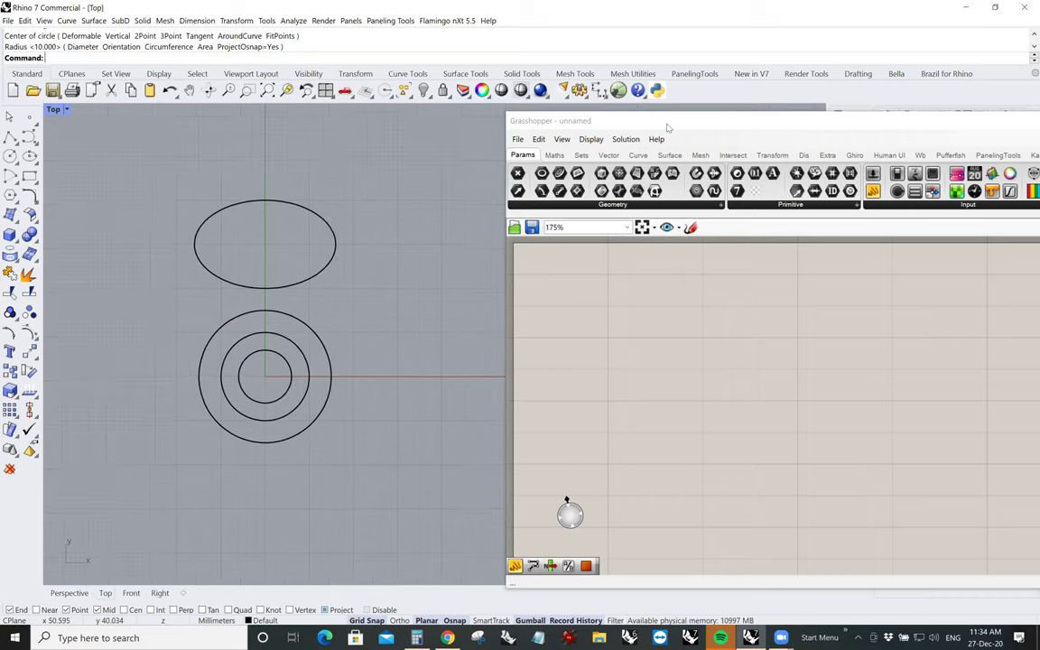
pyautogui.moveTo(589, 121); pyautogui.dragTo(501, 112)
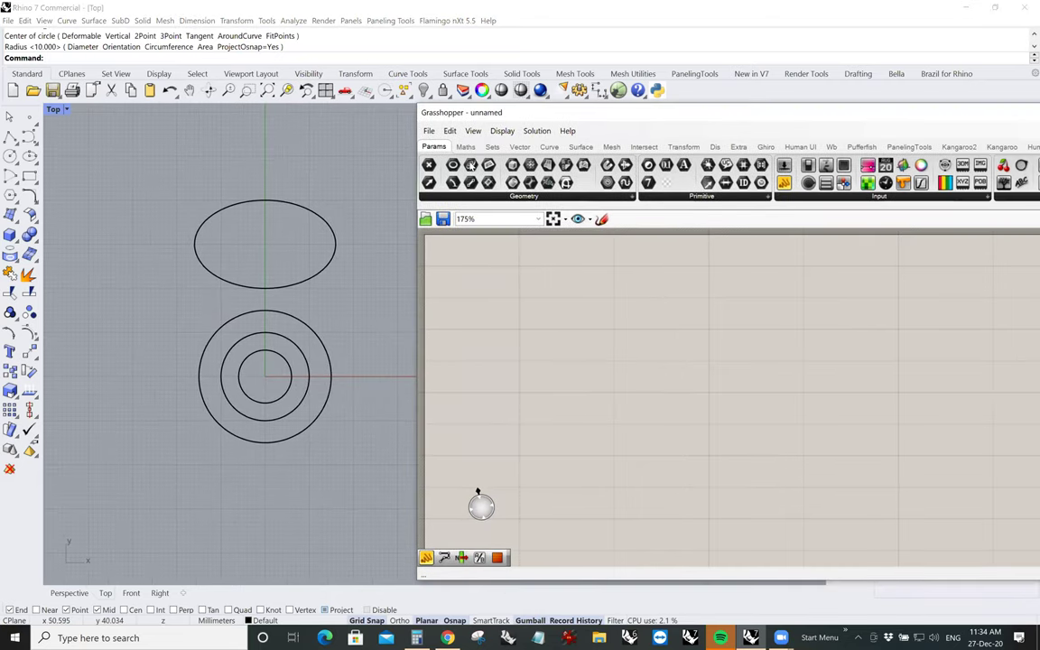
pyautogui.moveTo(471, 165); pyautogui.dragTo(494, 281)
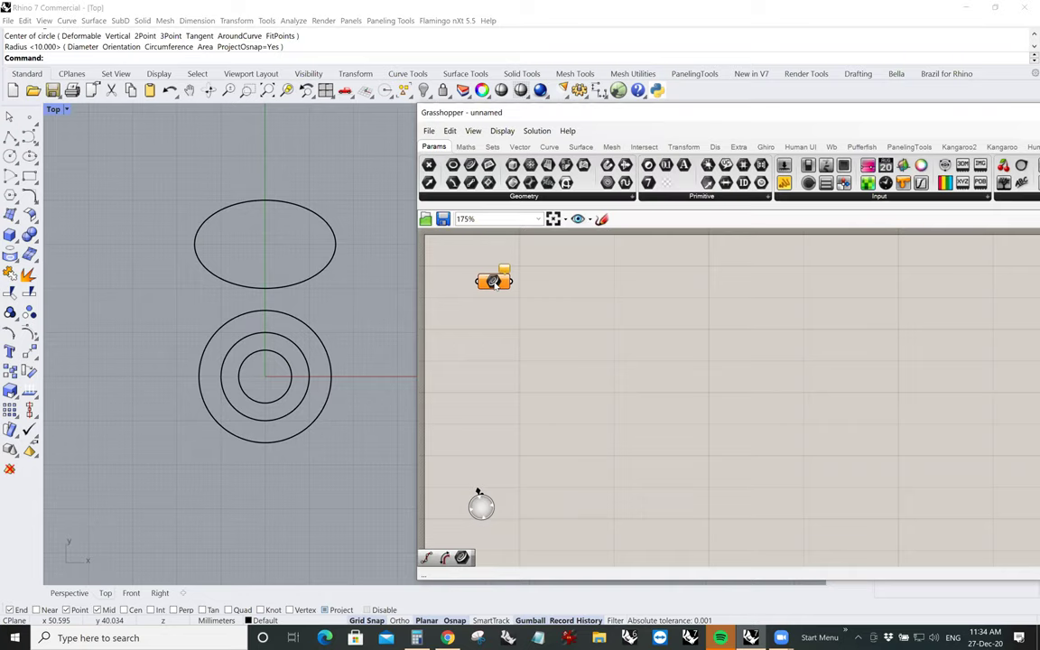
pyautogui.rightClick(494, 282)
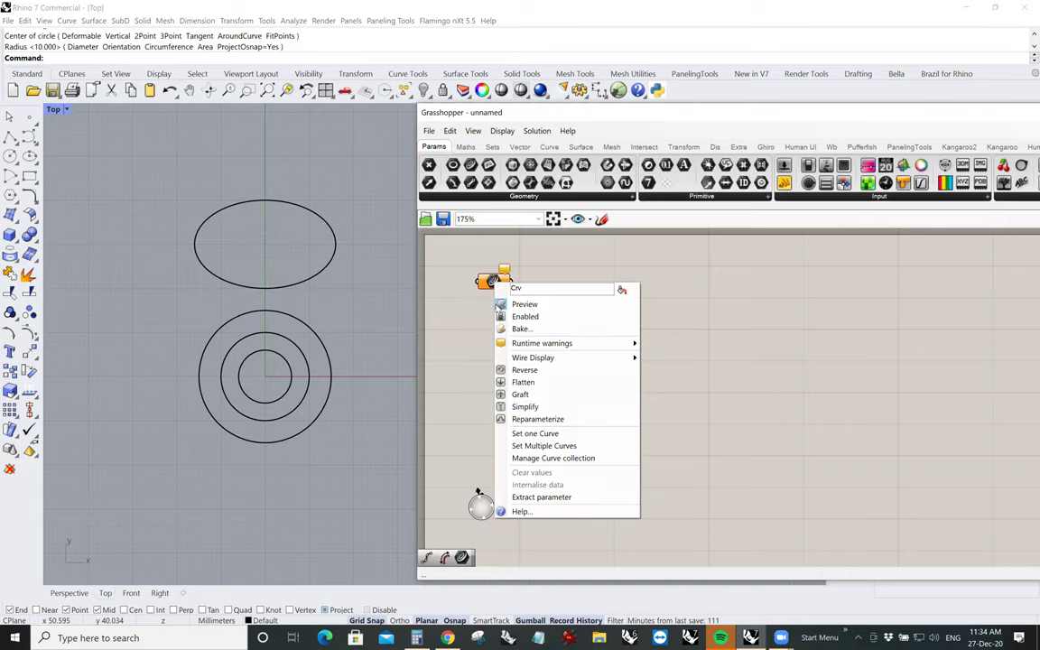
pyautogui.click(531, 434)
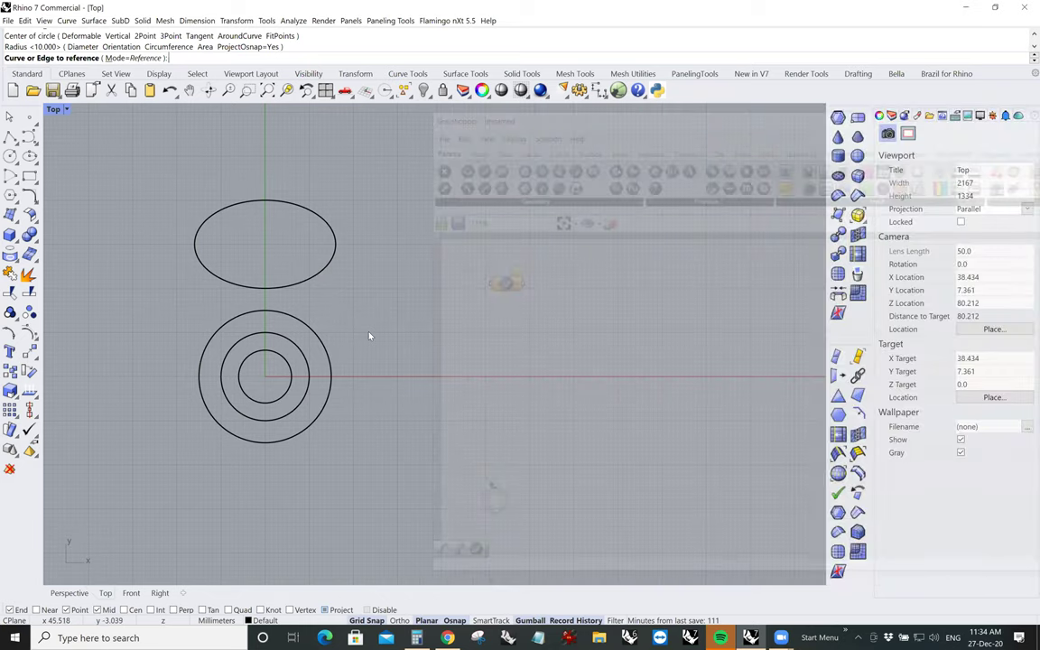
pyautogui.click(337, 243)
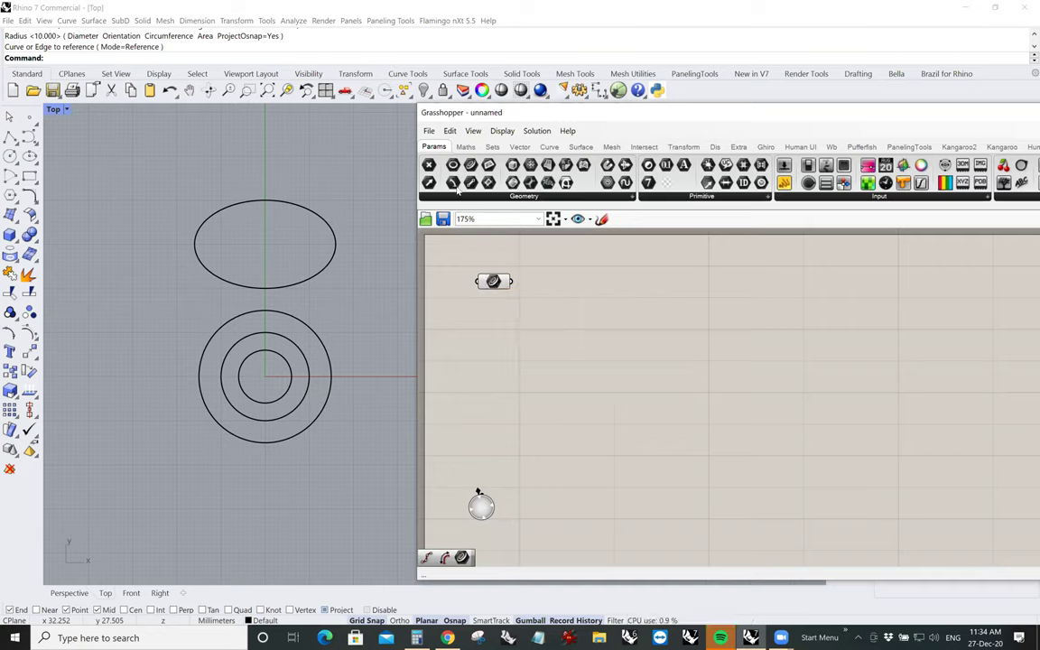
# Place a second Curve parameter below the first and reference the three concentric circles in it as multiple curves
pyautogui.moveTo(477, 195); pyautogui.dragTo(501, 348)
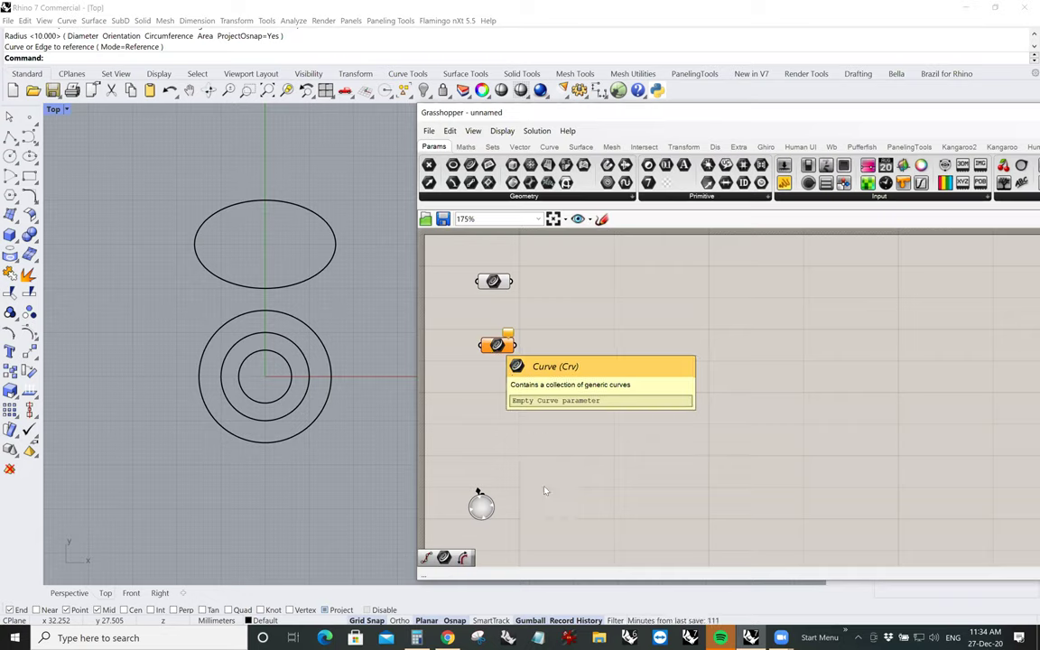
pyautogui.rightClick(496, 345)
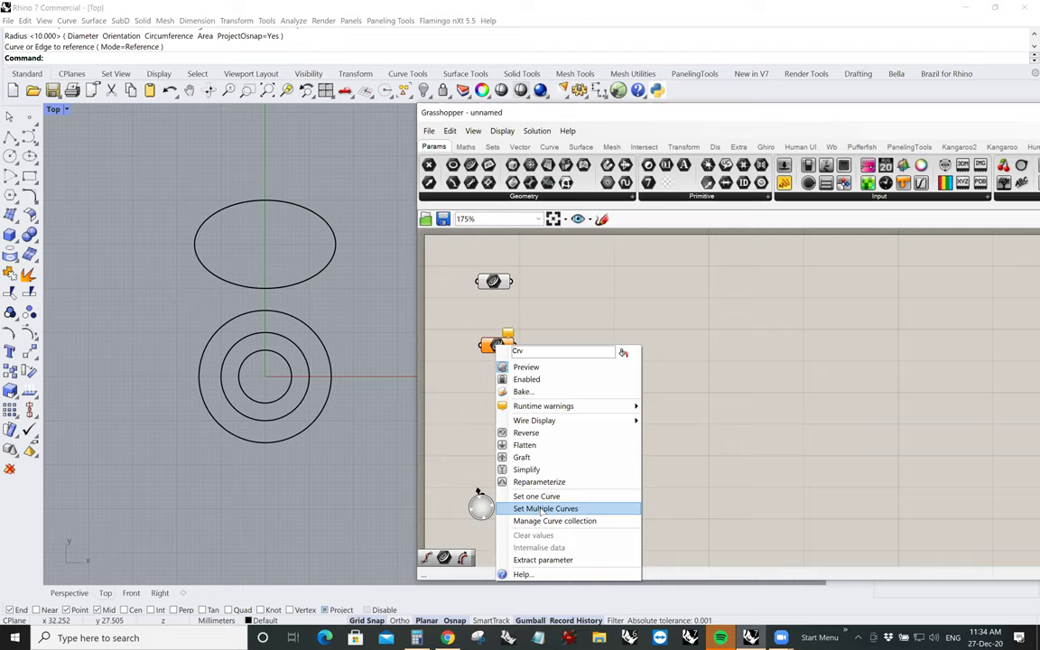
pyautogui.click(541, 510)
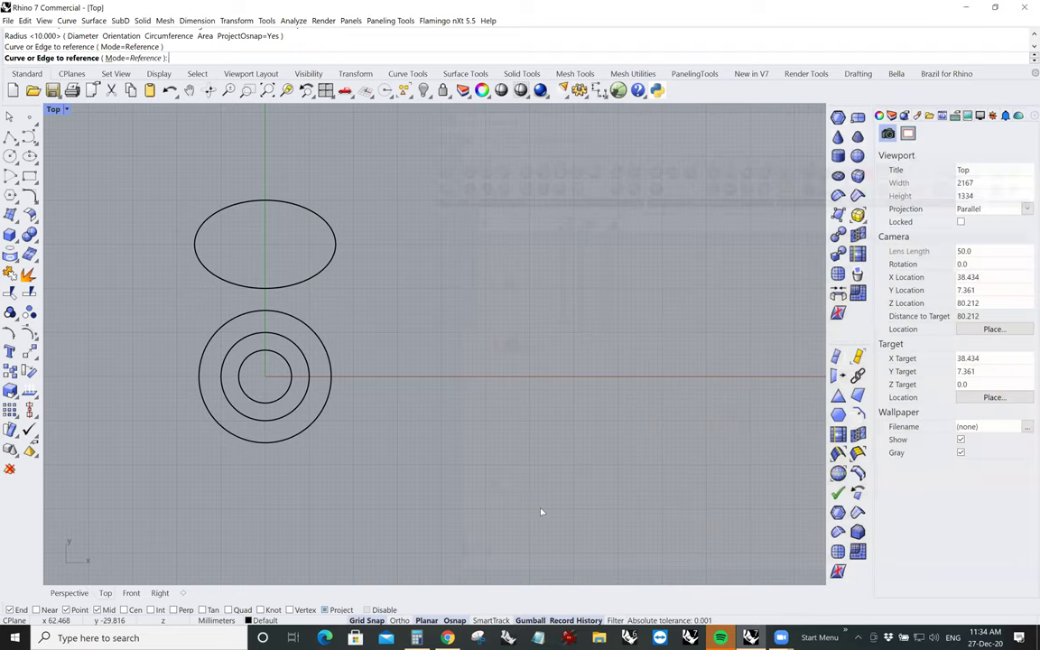
pyautogui.click(266, 355)
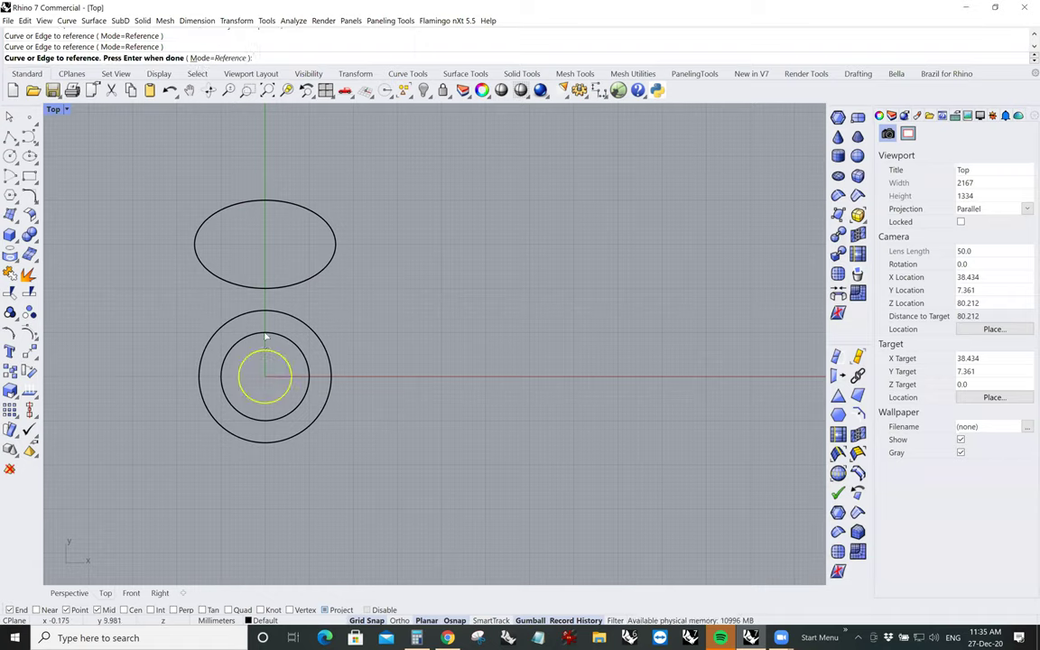
pyautogui.click(266, 334)
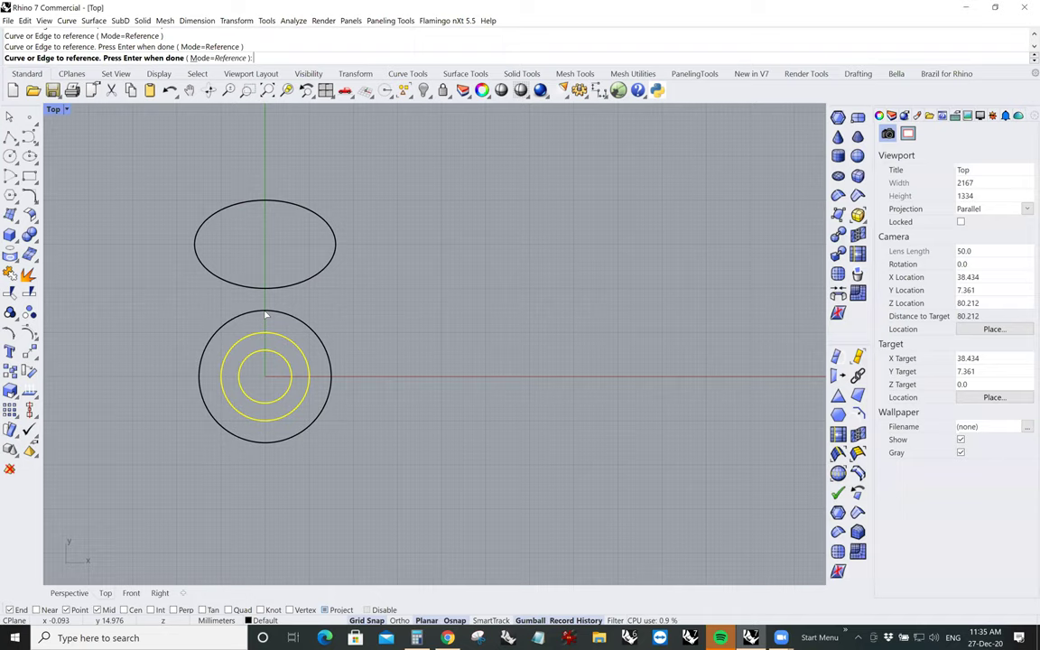
pyautogui.click(266, 312)
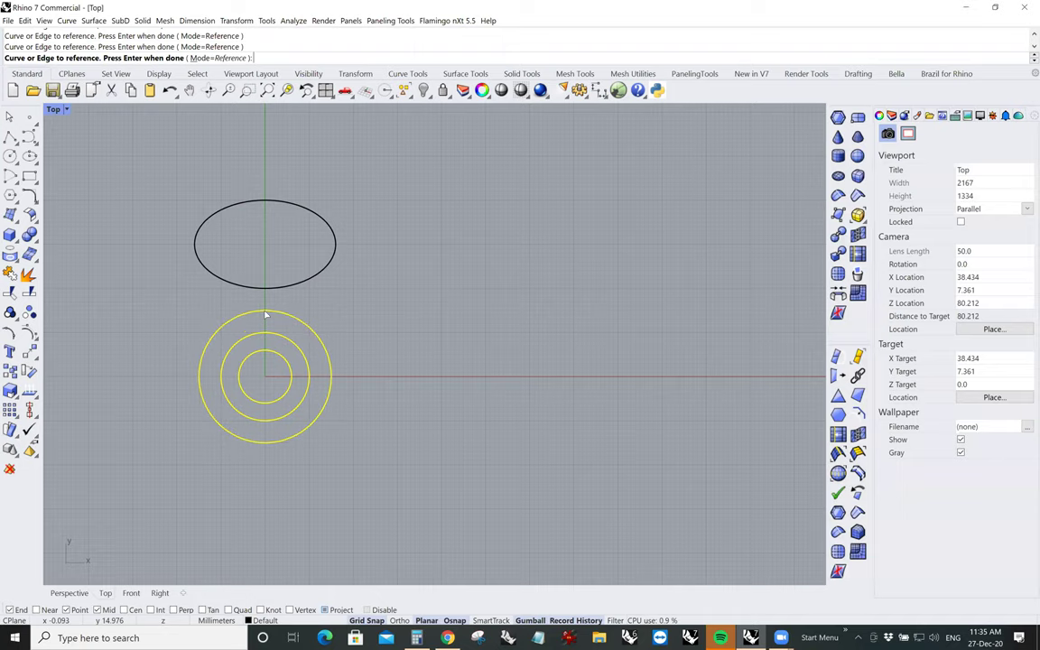
pyautogui.press('Return')
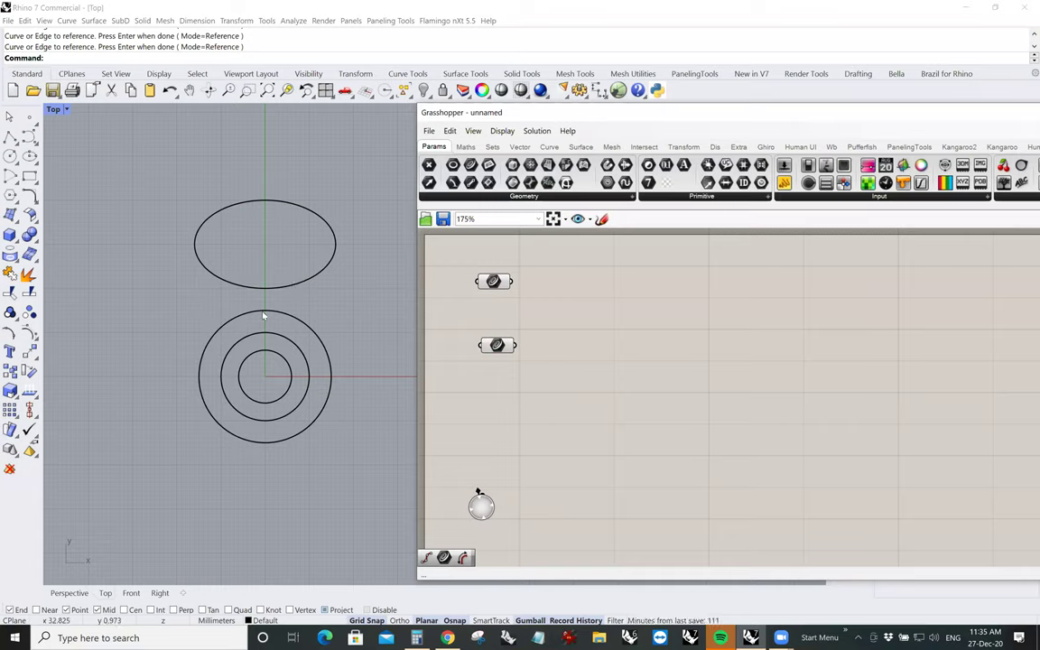
# Hide the ellipse and the three circles in Rhino, and check which curves each Curve parameter previews
pyautogui.moveTo(147, 171); pyautogui.dragTo(363, 477)
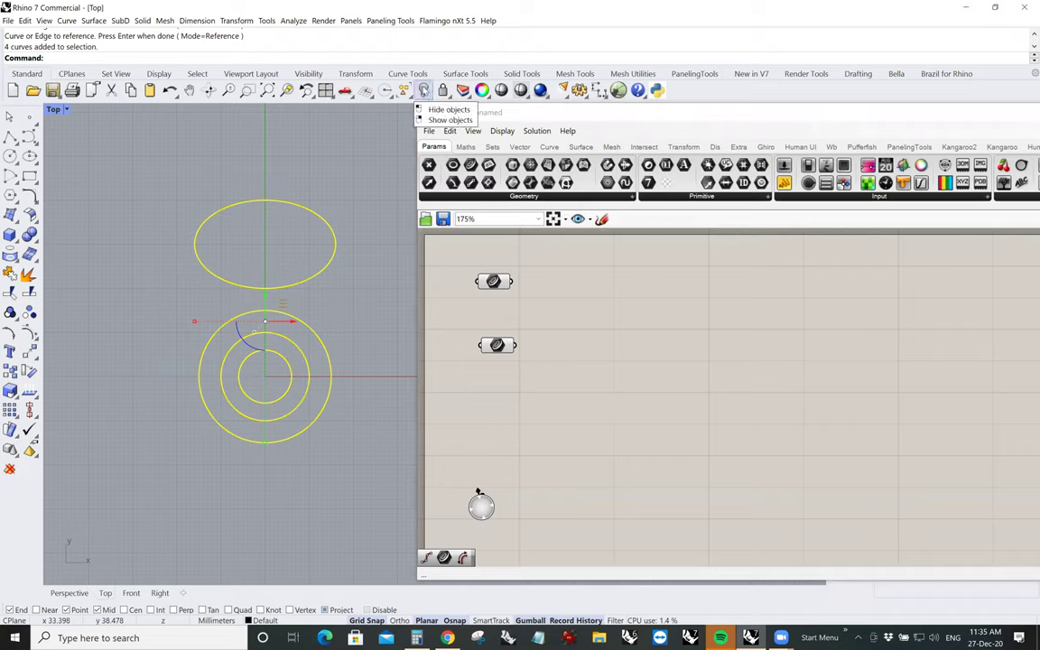
pyautogui.click(423, 92)
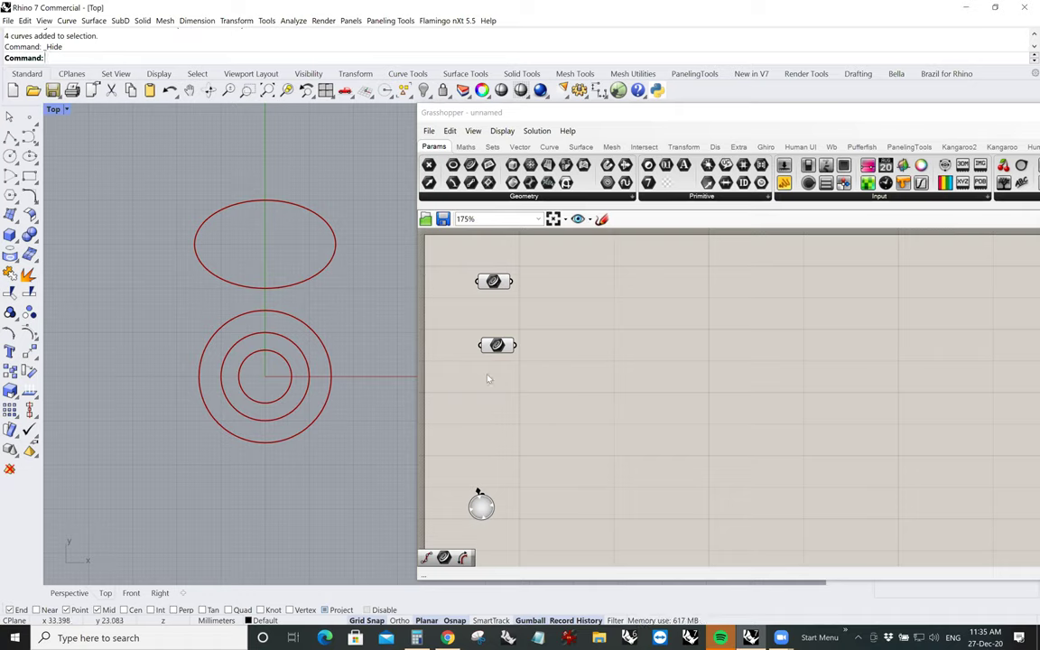
pyautogui.moveTo(495, 282)
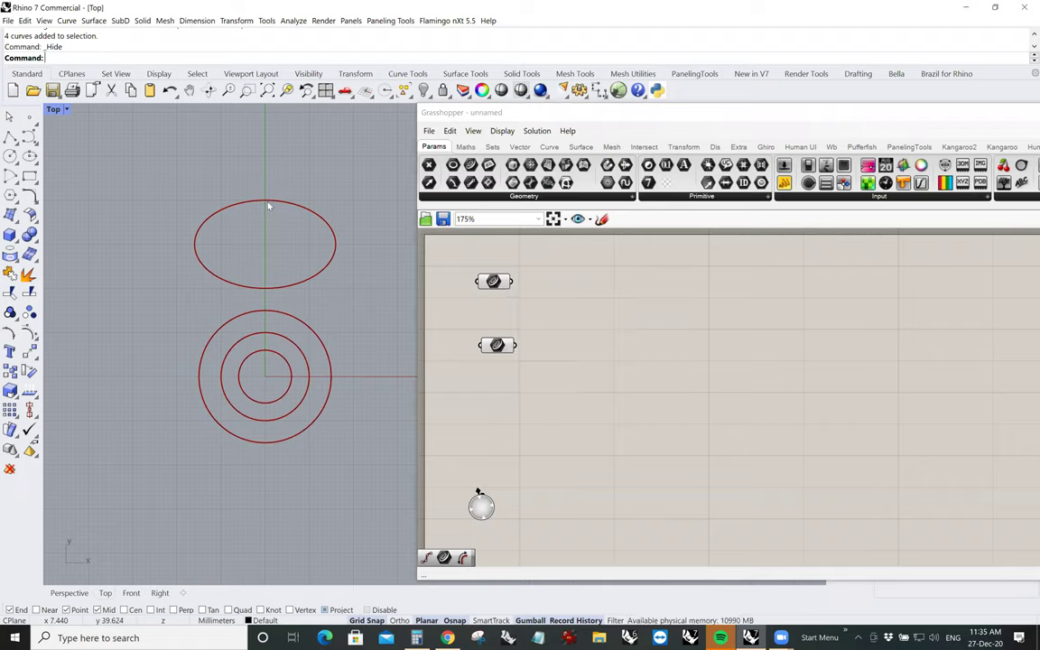
pyautogui.click(487, 279)
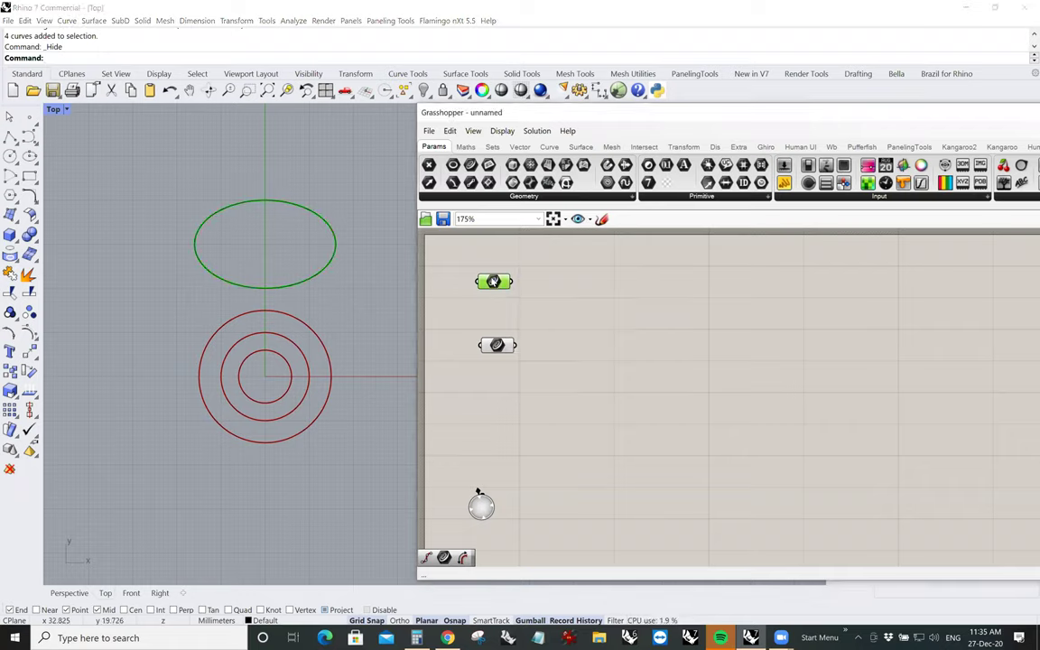
pyautogui.click(558, 315)
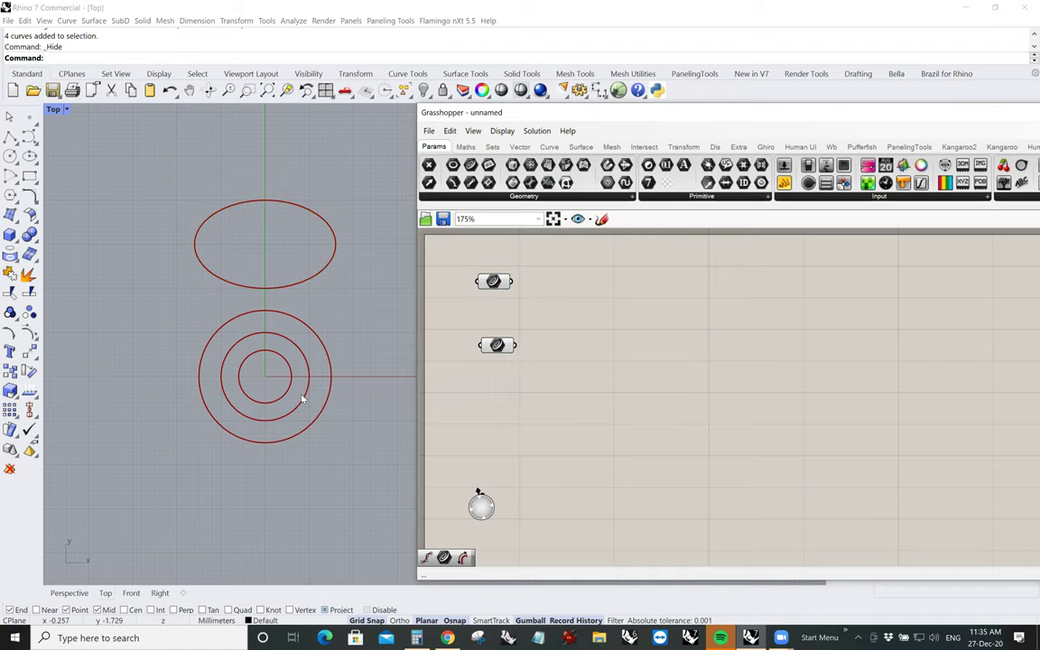
pyautogui.click(497, 346)
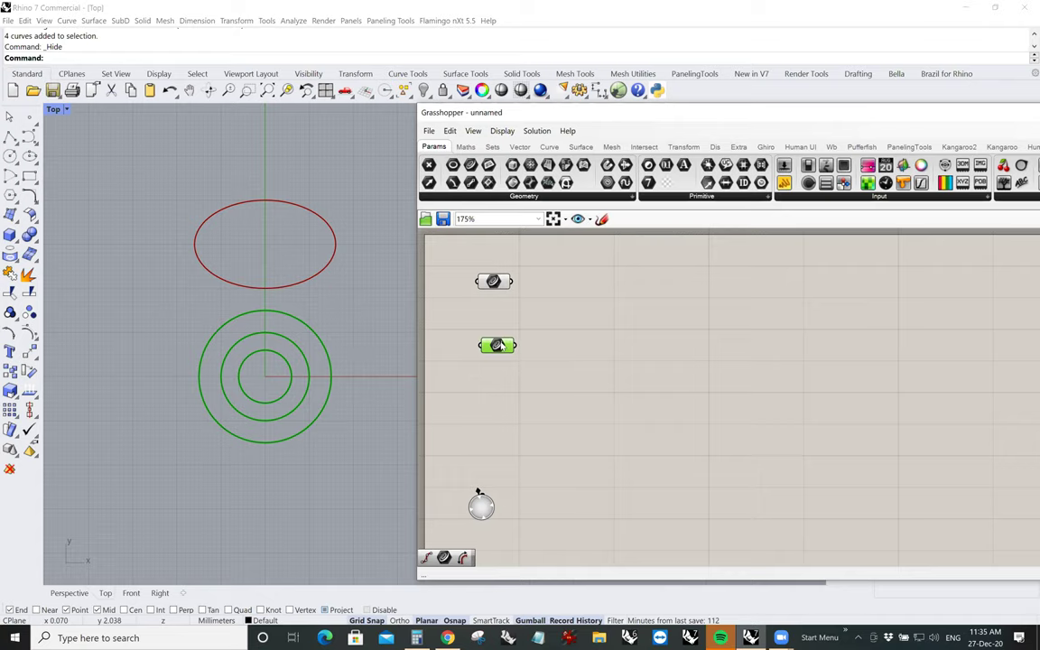
# Space the two Curve parameters further apart vertically on the canvas
pyautogui.moveTo(498, 346)
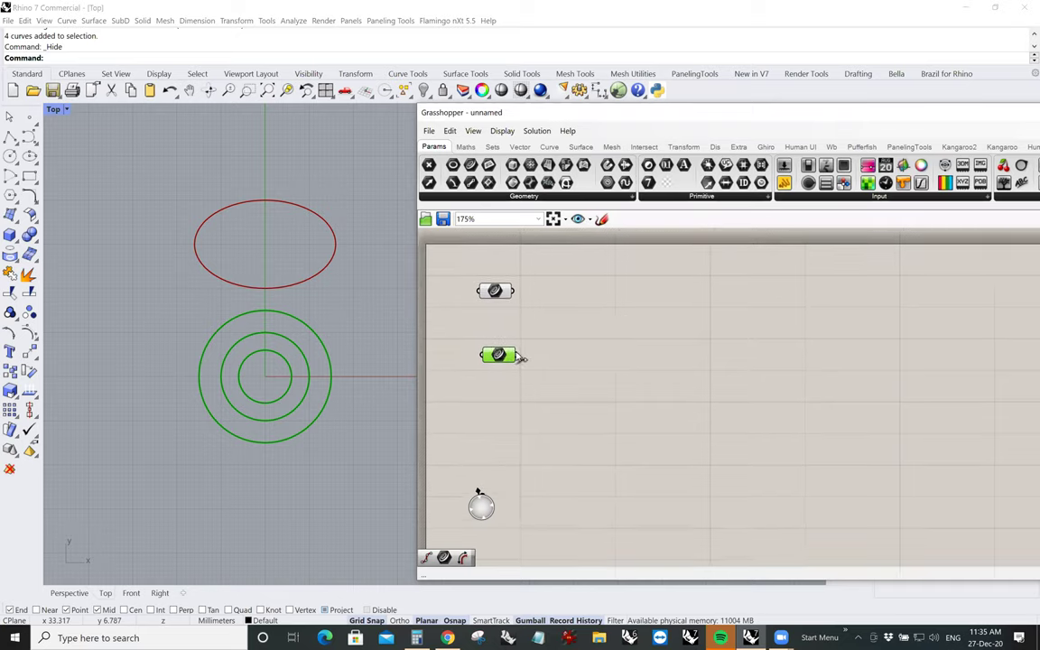
pyautogui.moveTo(496, 278); pyautogui.dragTo(498, 291)
pyautogui.click(496, 363)
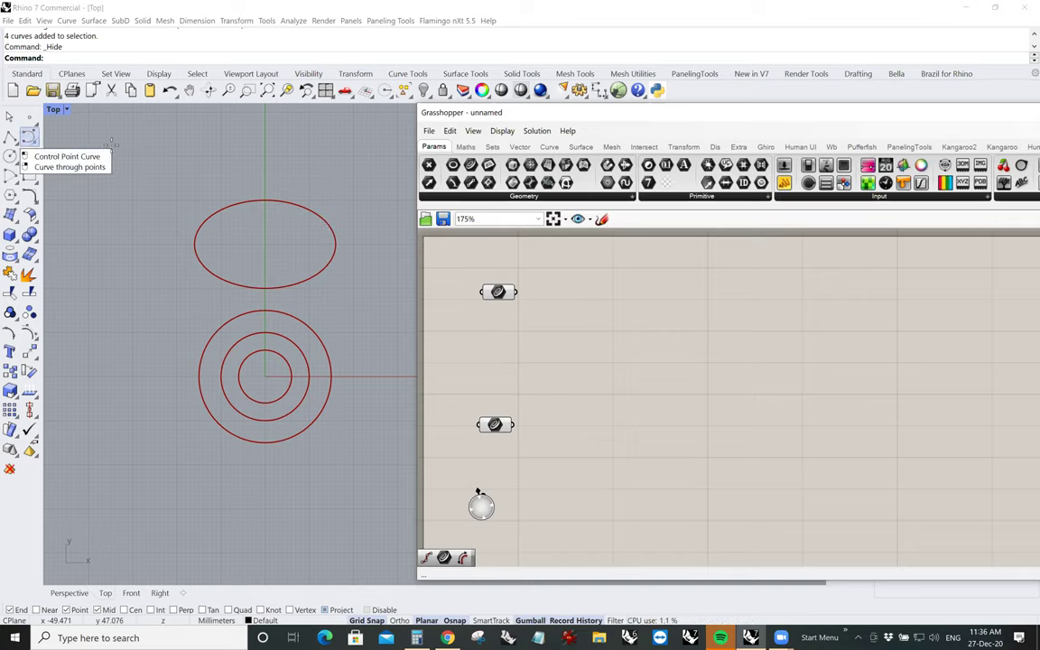
# Draw a wavy open control point curve of degree 3 above the ellipse in the Top viewport
pyautogui.click(29, 135)
pyautogui.click(72, 173)
pyautogui.click(124, 133)
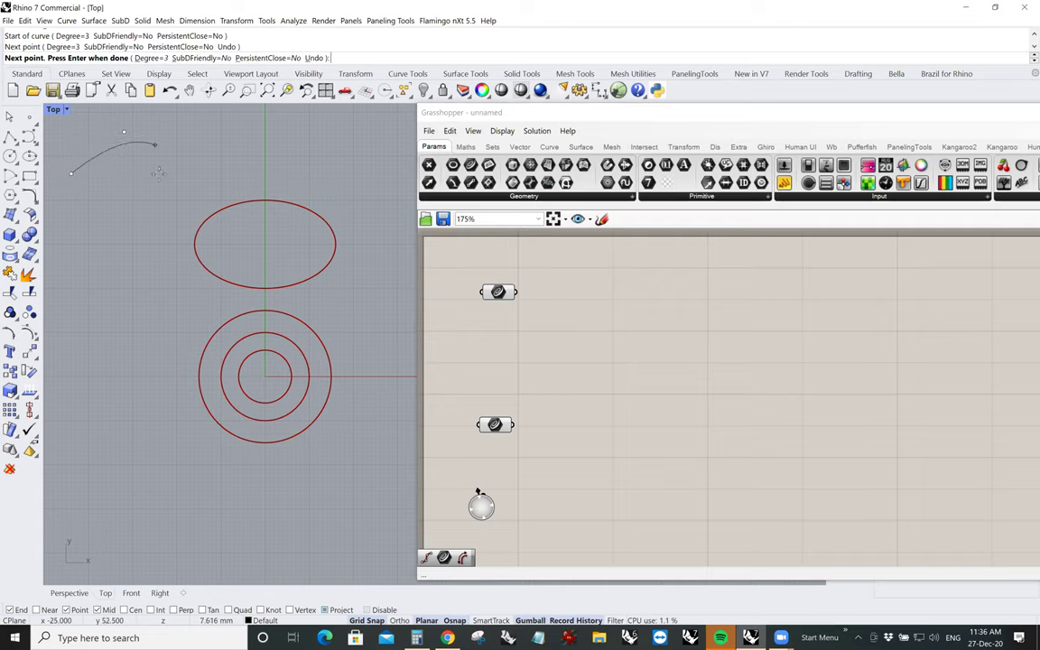
pyautogui.click(159, 174)
pyautogui.click(205, 159)
pyautogui.click(271, 137)
pyautogui.press('Return')
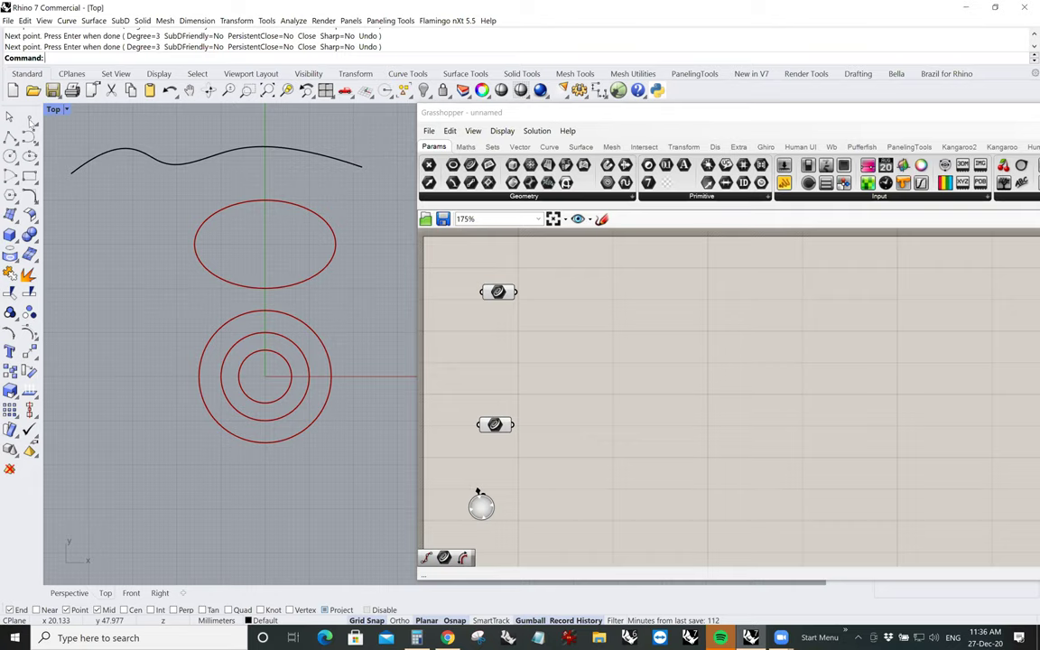
# Divide the wavy curve into 20 segments with Rhino's Divide command
pyautogui.click(30, 120)
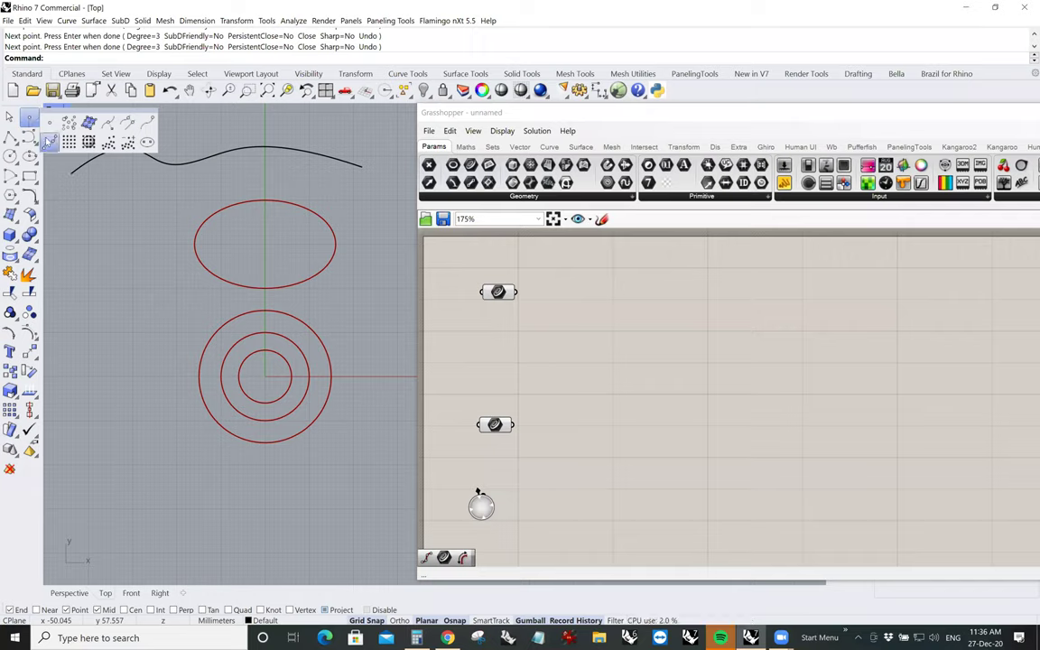
pyautogui.click(50, 144)
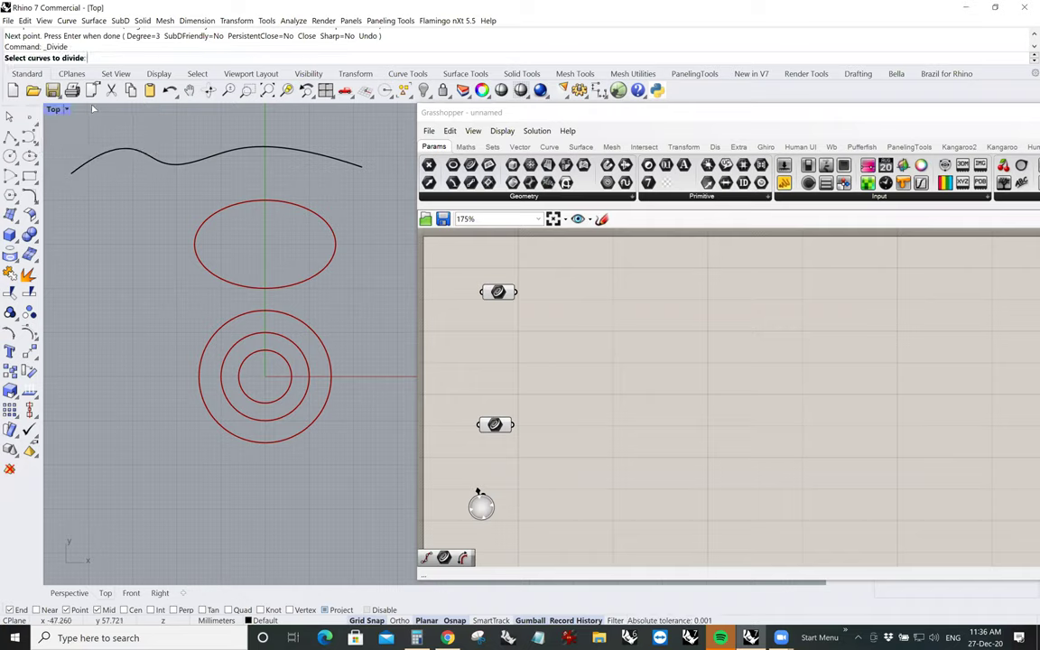
pyautogui.click(109, 151)
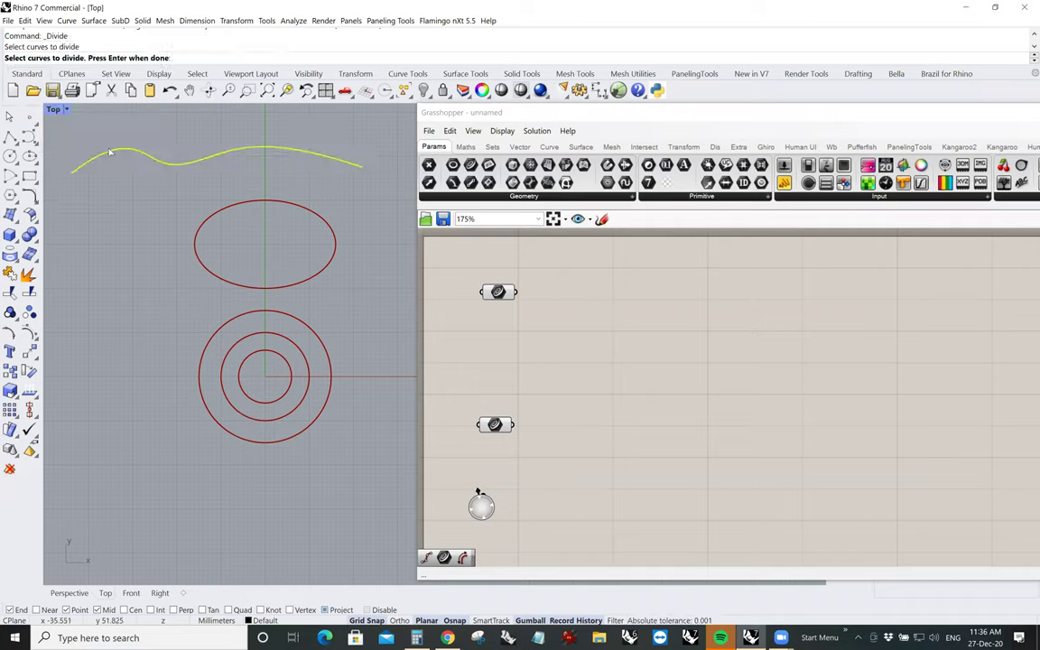
pyautogui.press('Return')
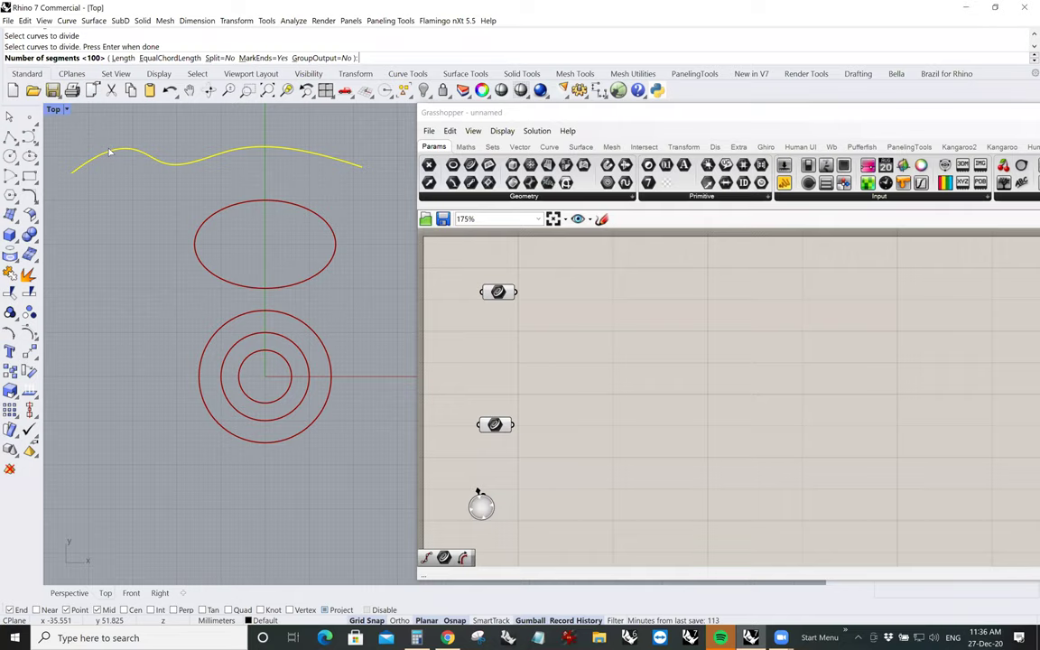
pyautogui.write('20')
pyautogui.press('Return')
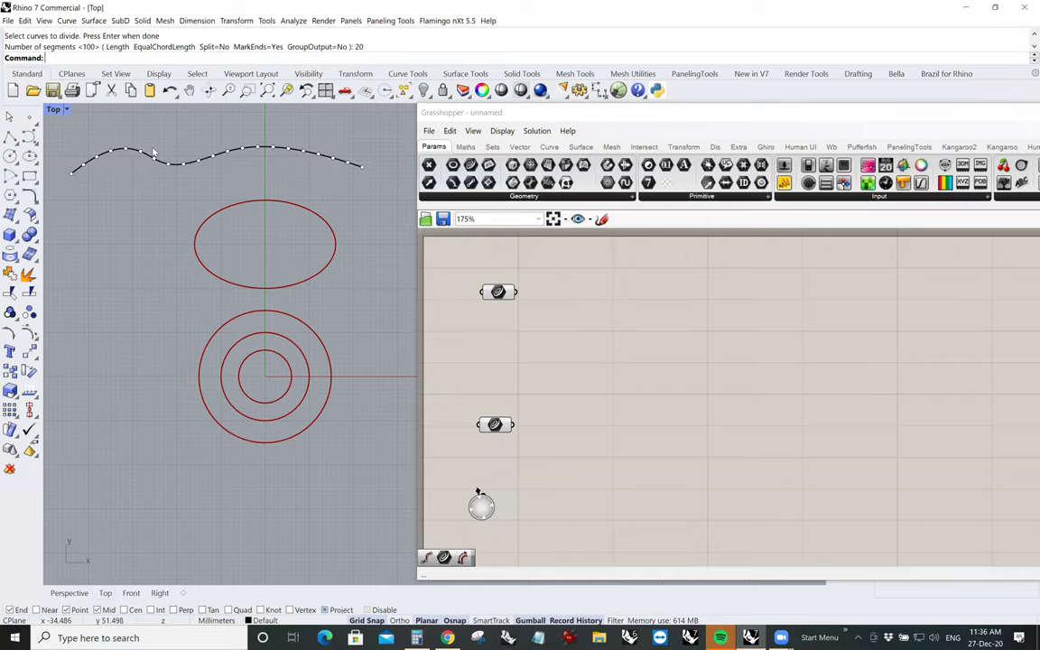
# Delete the wavy curve together with its division points
pyautogui.moveTo(261, 204); pyautogui.dragTo(280, 201, button='right')
pyautogui.scroll(-2, 280, 201)
pyautogui.moveTo(104, 125); pyautogui.dragTo(388, 193)
pyautogui.press('Delete')
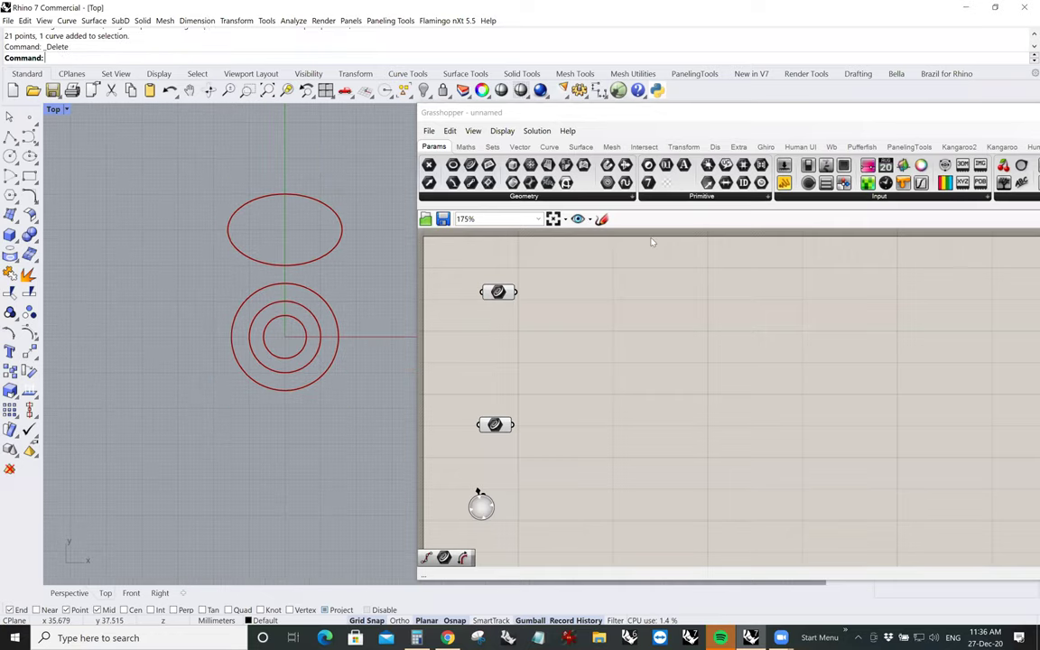
# Add a Divide Curve component beside the ellipse's Curve parameter, leaving space between the two
pyautogui.click(549, 147)
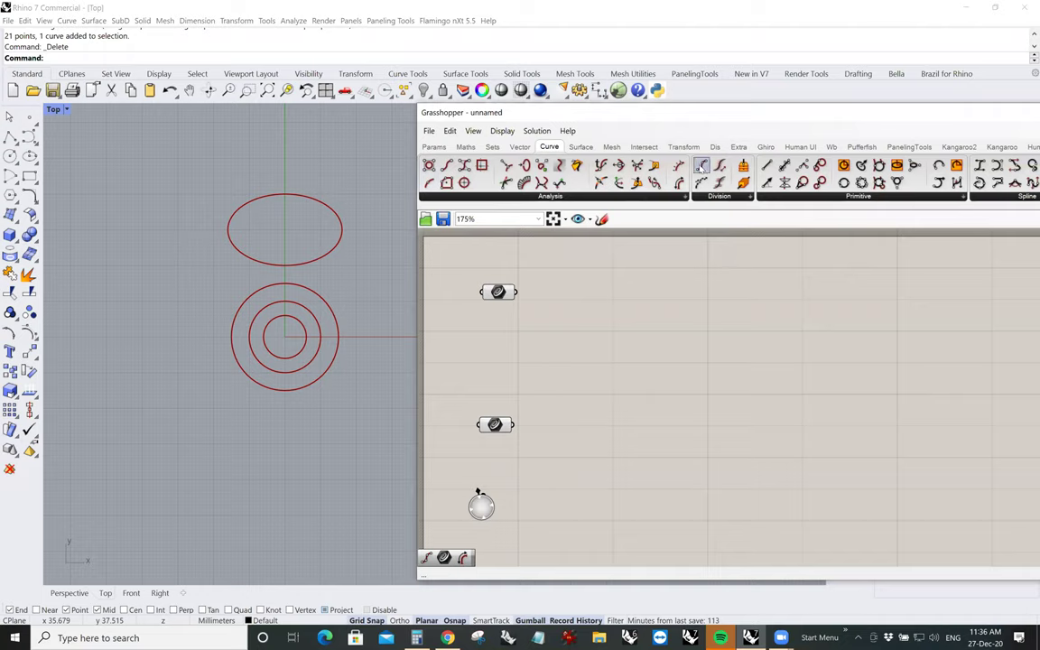
pyautogui.moveTo(702, 165); pyautogui.dragTo(607, 293)
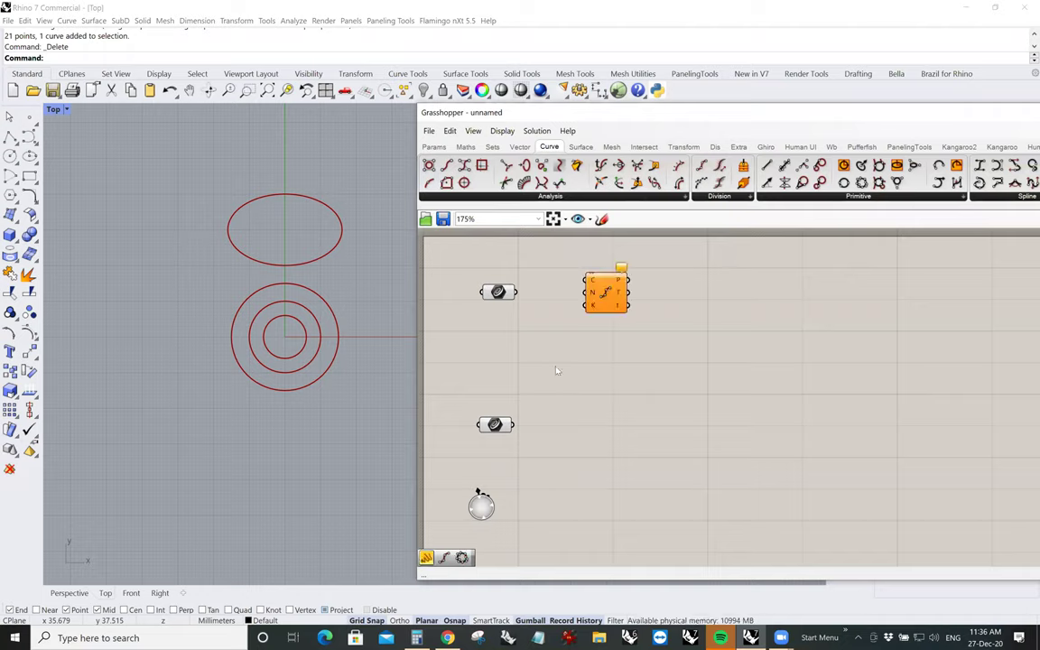
pyautogui.moveTo(614, 289); pyautogui.dragTo(617, 332, button='right')
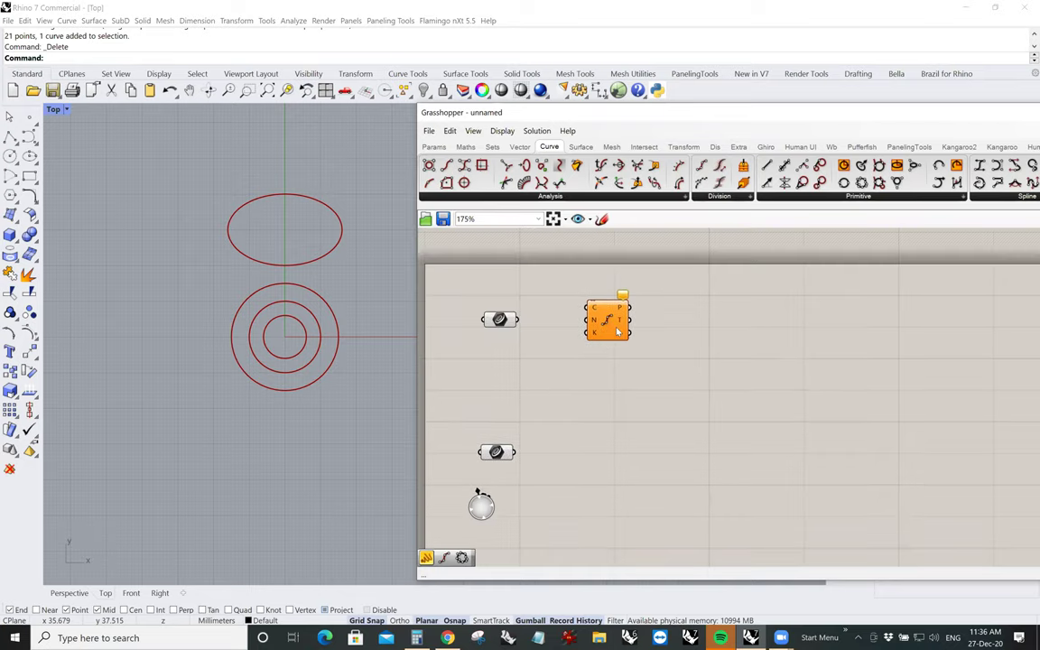
pyautogui.scroll(2, 618, 327)
pyautogui.moveTo(532, 309); pyautogui.dragTo(575, 286, button='right')
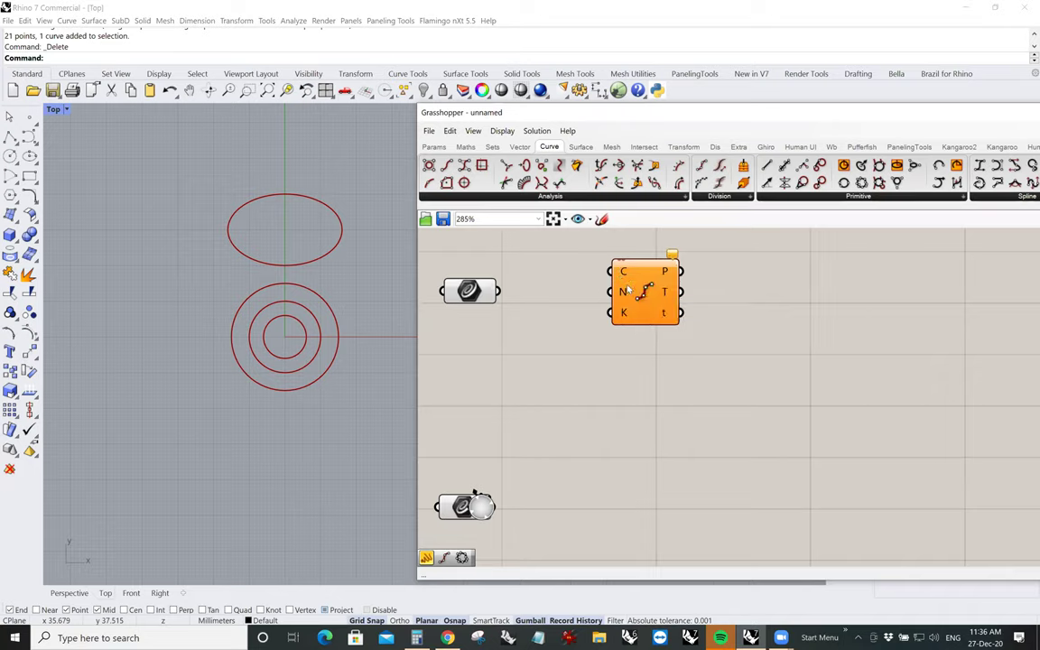
pyautogui.moveTo(642, 287); pyautogui.dragTo(652, 309)
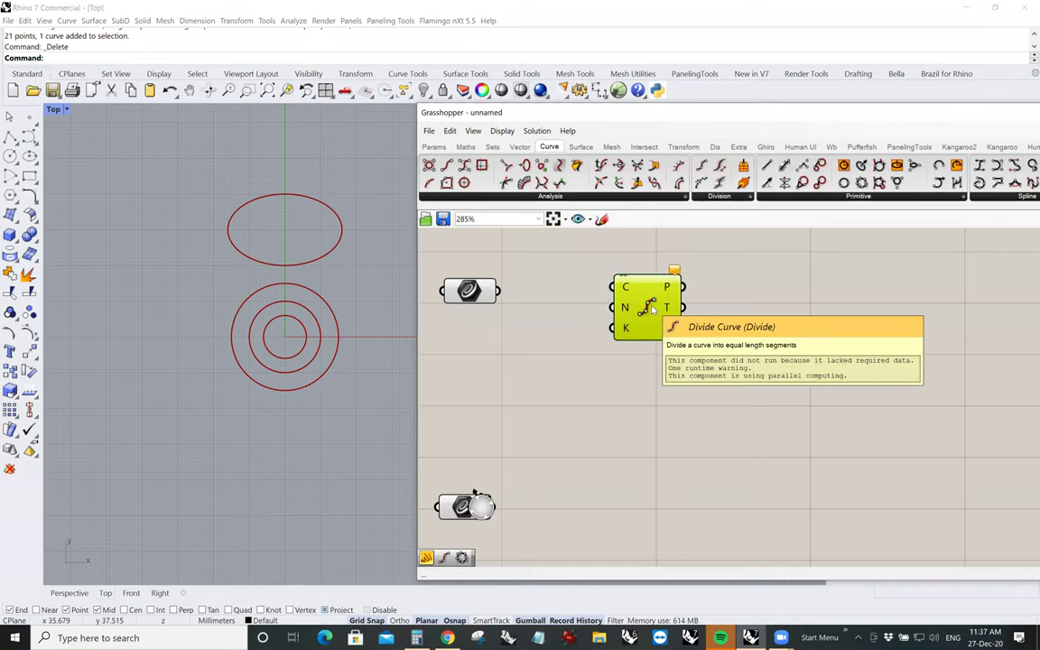
pyautogui.scroll(5, 635, 289)
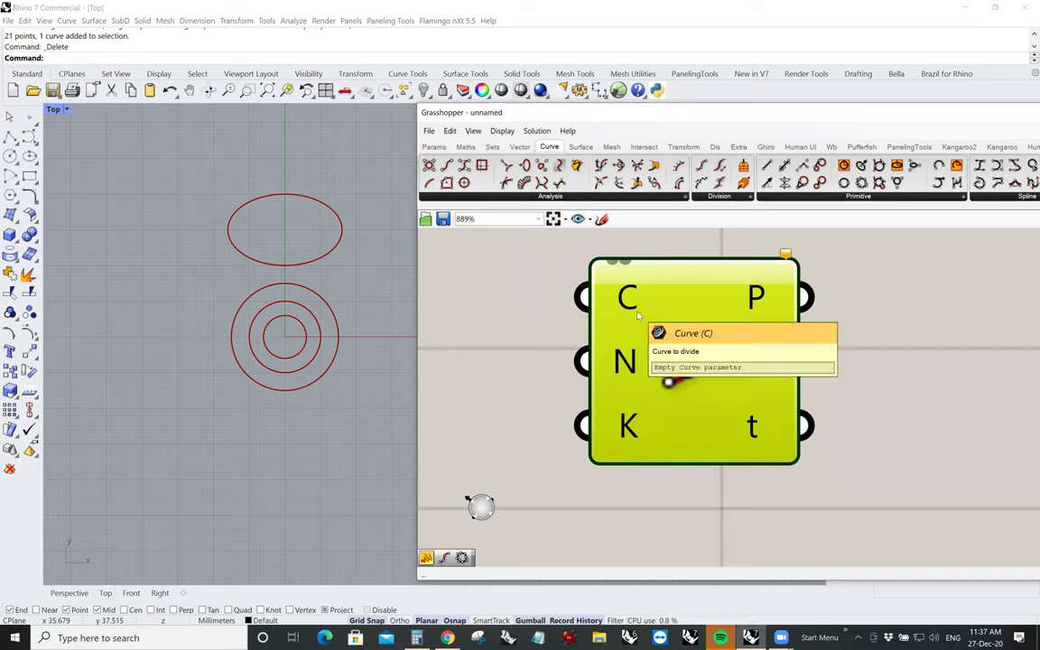
pyautogui.scroll(-5, 636, 313)
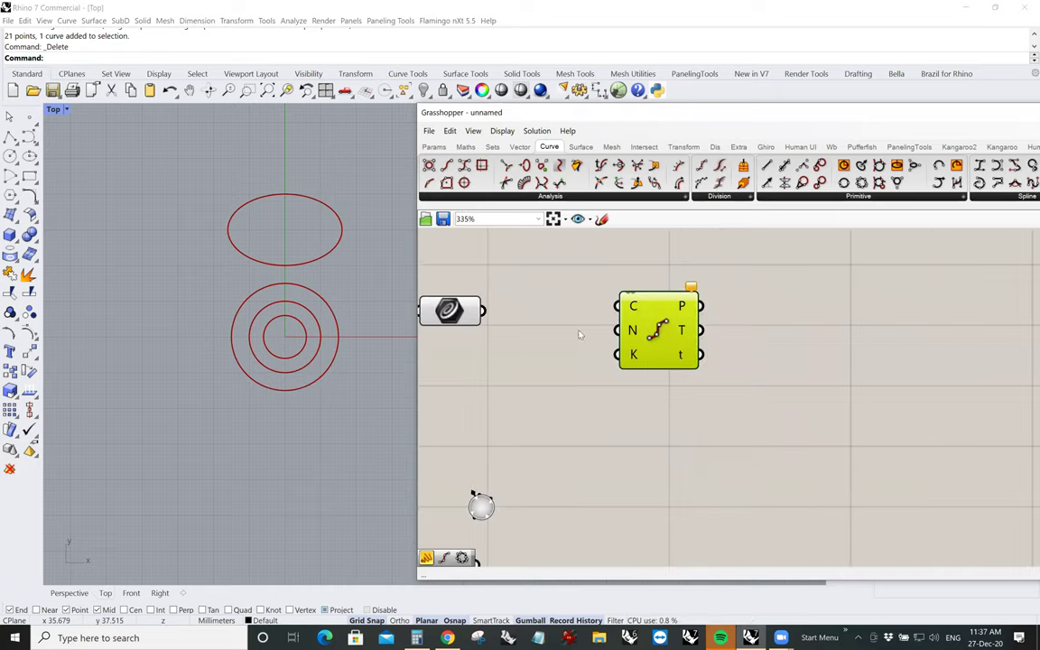
pyautogui.moveTo(563, 335); pyautogui.dragTo(623, 324, button='right')
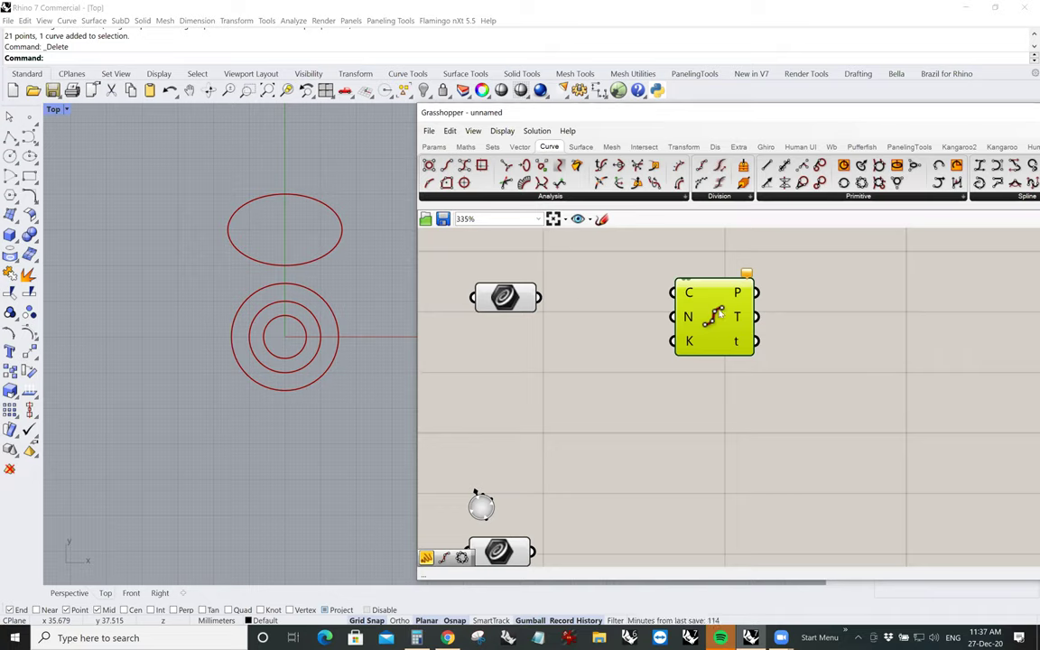
pyautogui.moveTo(719, 311); pyautogui.dragTo(714, 321)
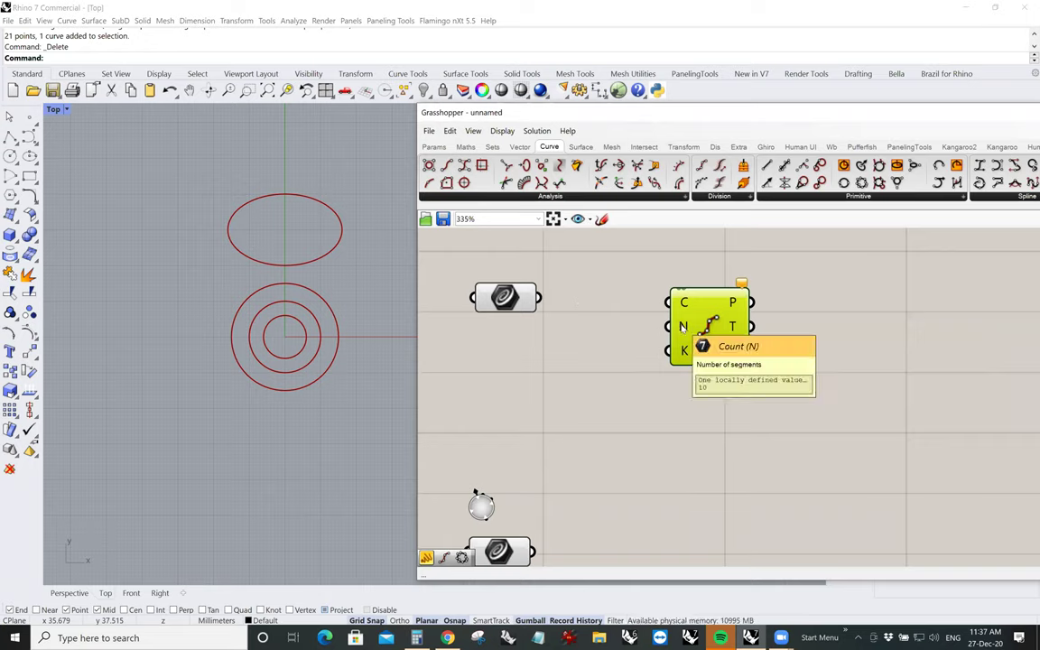
# Set the Divide Curve component's segment count to 4 and feed the ellipse's Curve parameter into its curve input
pyautogui.rightClick(684, 327)
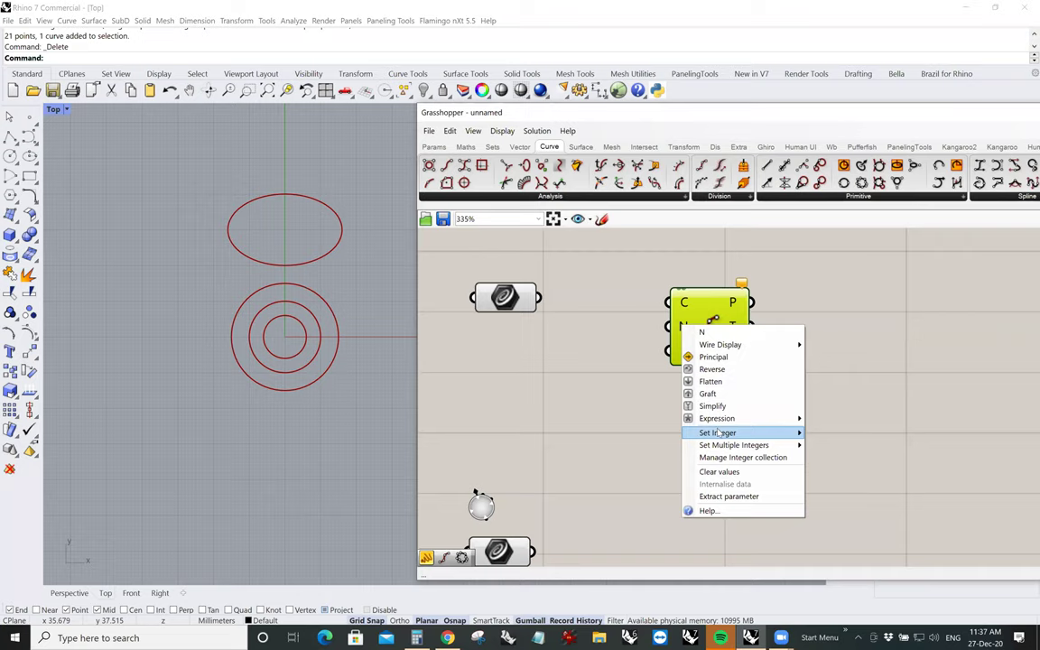
pyautogui.moveTo(723, 433)
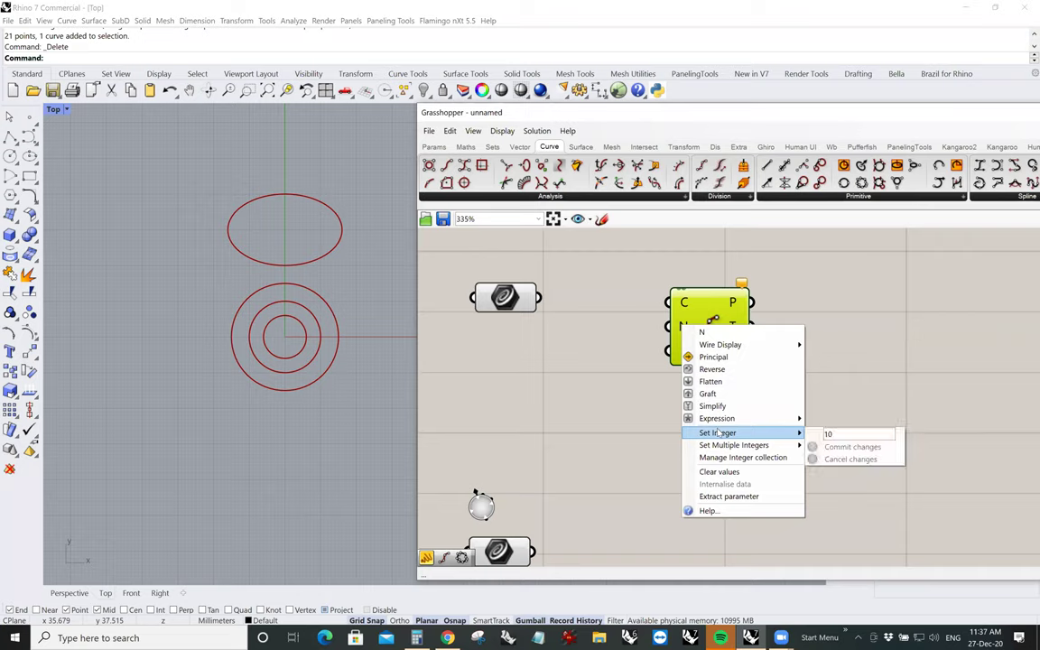
pyautogui.doubleClick(826, 434)
pyautogui.write('4')
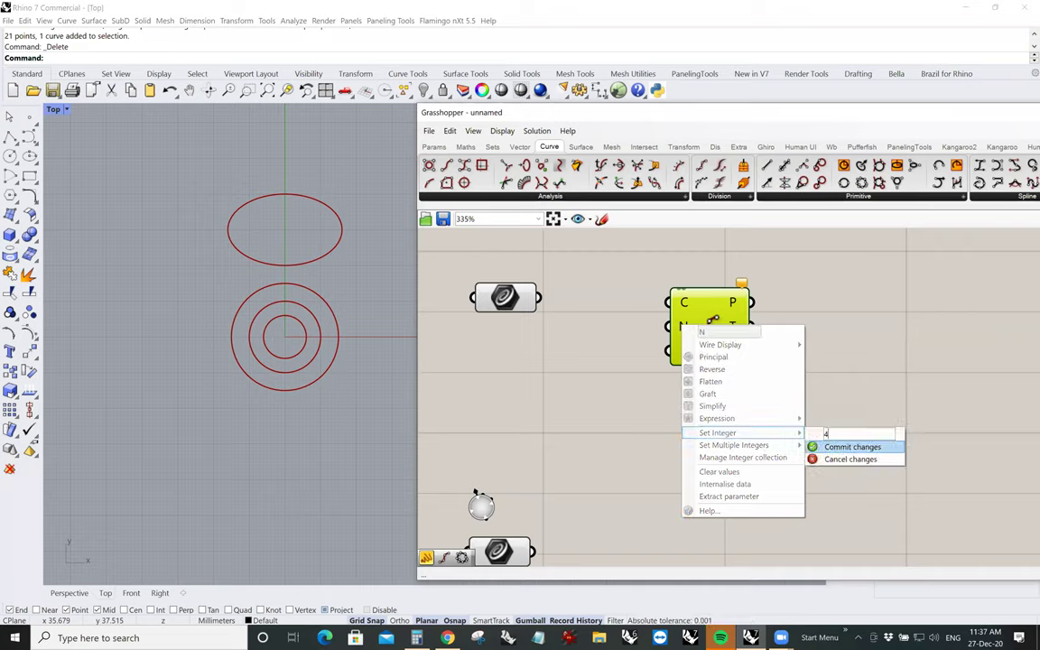
pyautogui.press('Return')
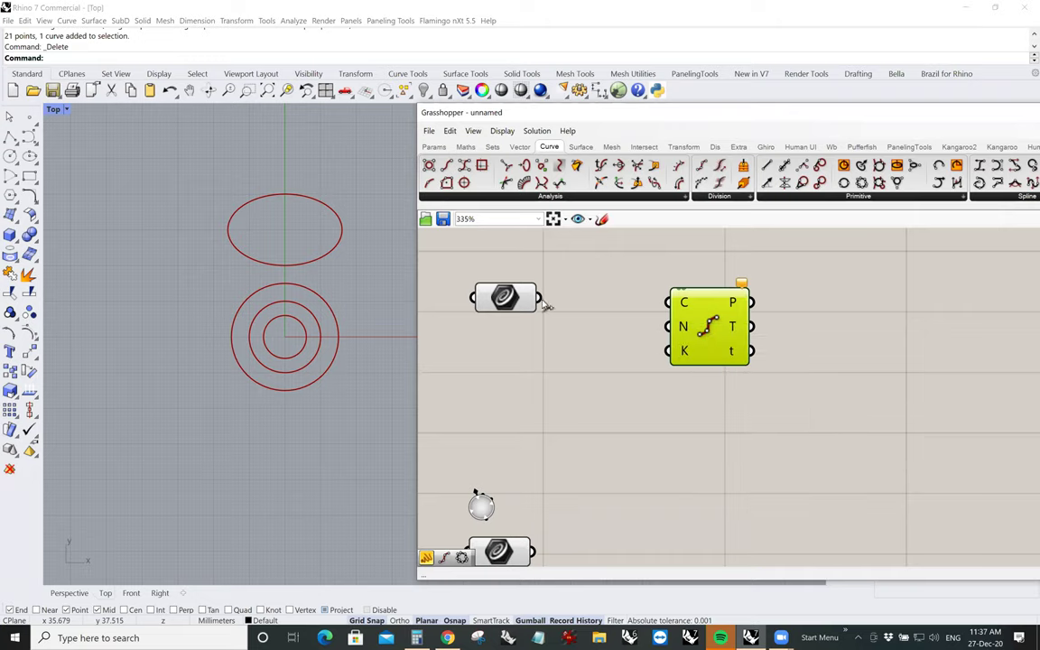
pyautogui.moveTo(545, 301); pyautogui.dragTo(668, 303)
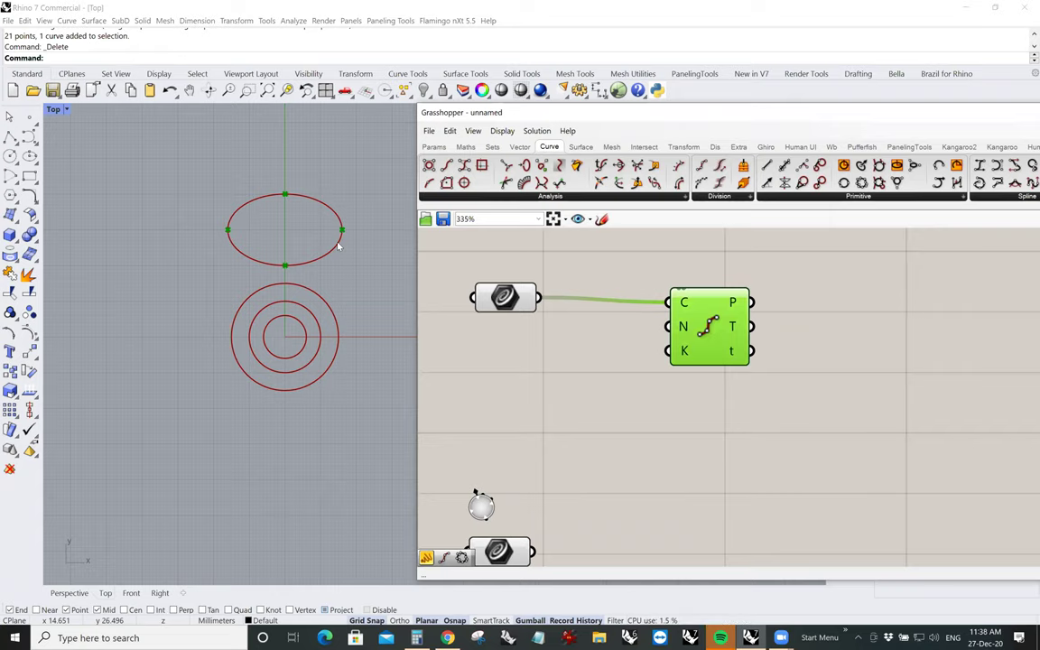
# Duplicate the Divide Curve component beside the circles' Curve parameter and replace its curve input with the circles
pyautogui.moveTo(650, 473); pyautogui.dragTo(647, 401, button='right')
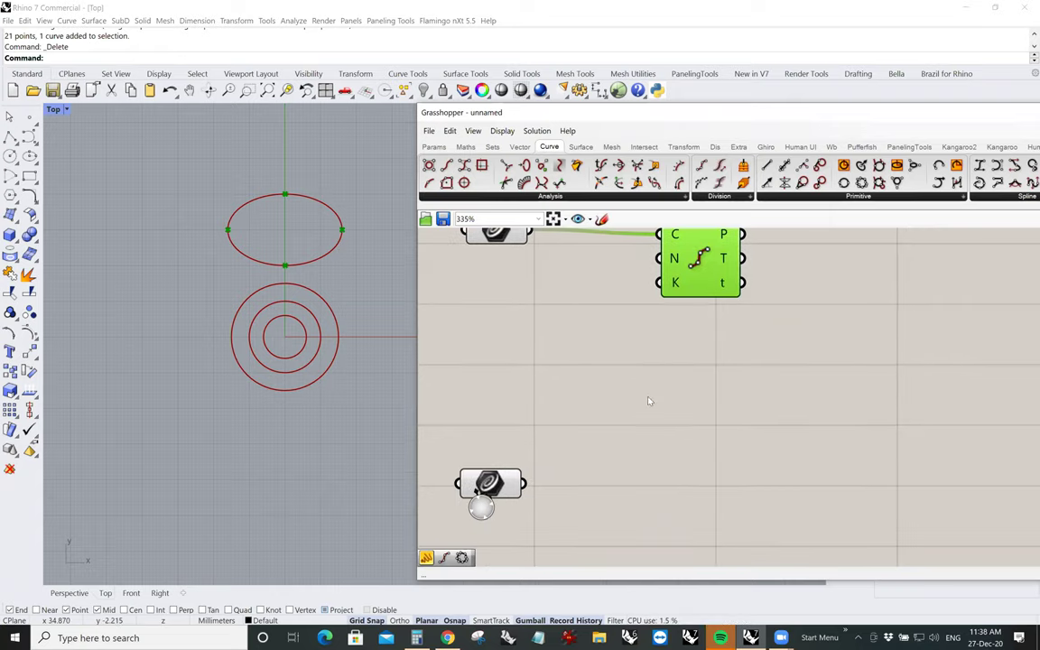
pyautogui.scroll(-2, 647, 401)
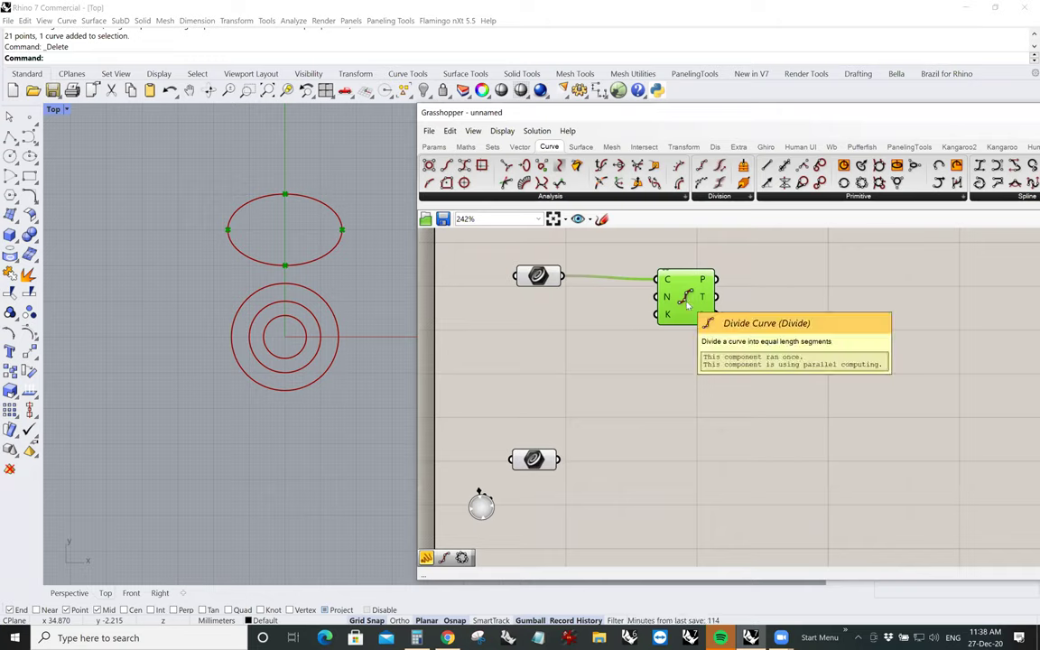
pyautogui.keyDown('alt'); pyautogui.moveTo(688, 306); pyautogui.dragTo(684, 466); pyautogui.keyUp('alt')
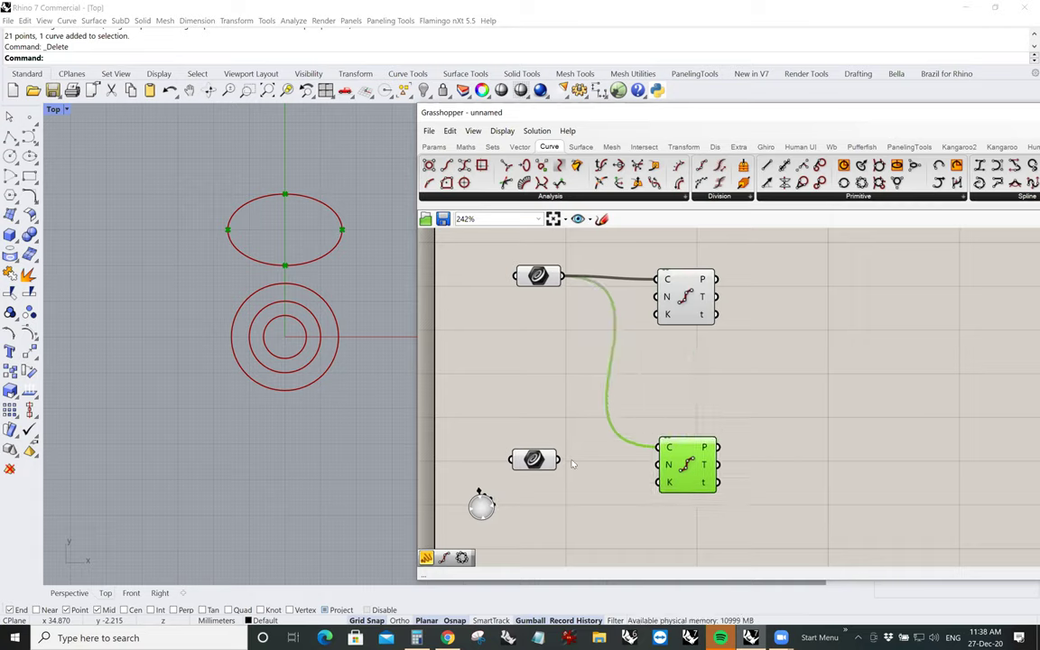
pyautogui.moveTo(543, 462); pyautogui.dragTo(541, 450)
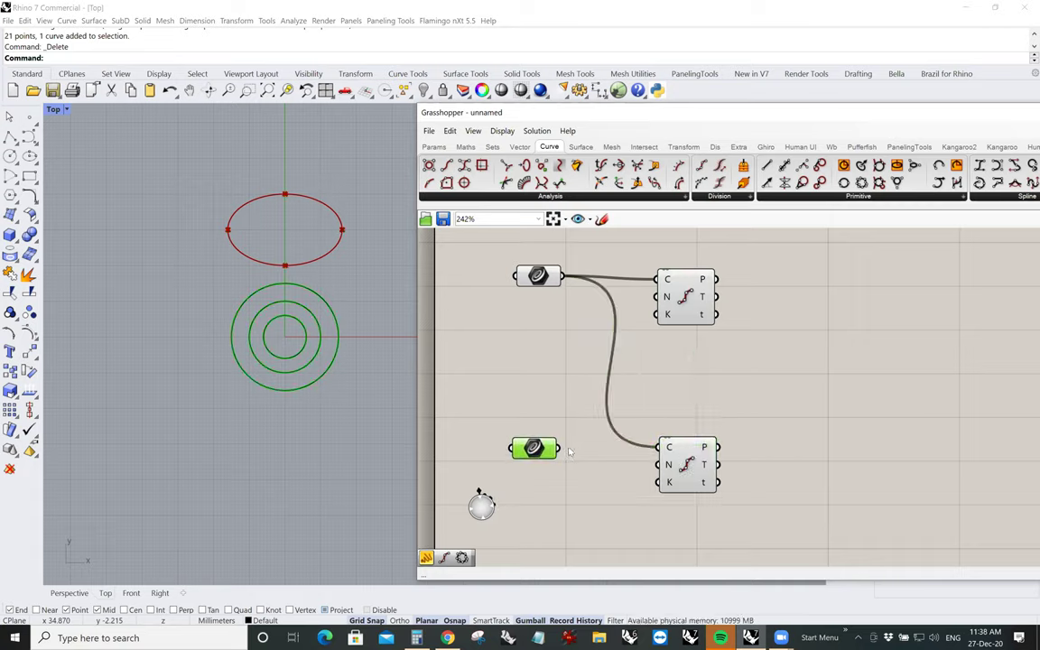
pyautogui.moveTo(561, 449); pyautogui.dragTo(659, 447)
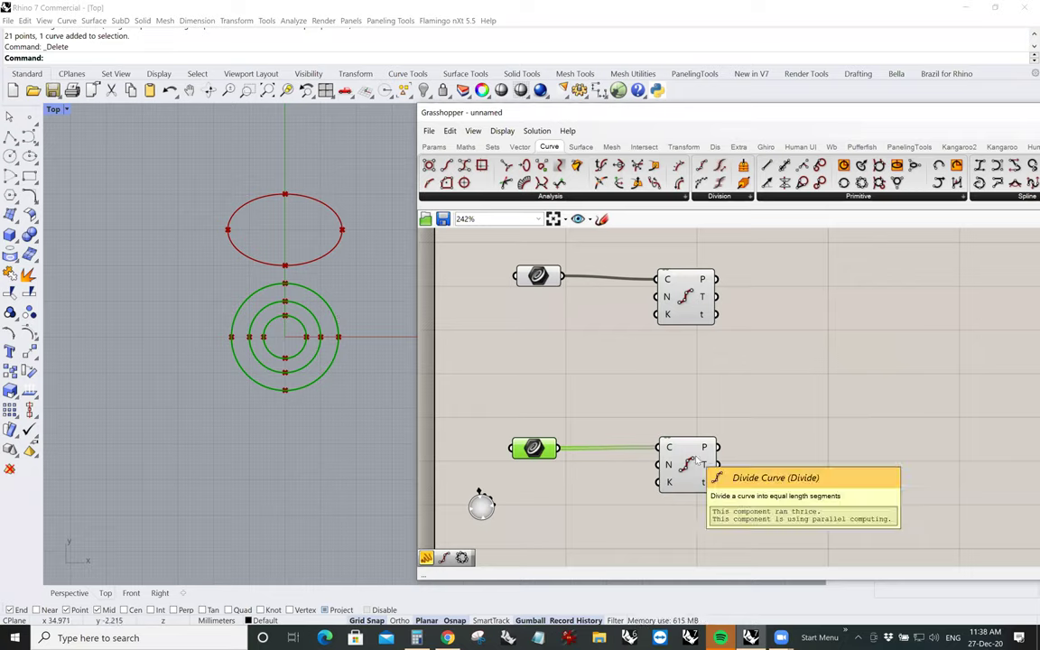
# Place one Panel beside each of the two Divide Curve components
pyautogui.click(435, 147)
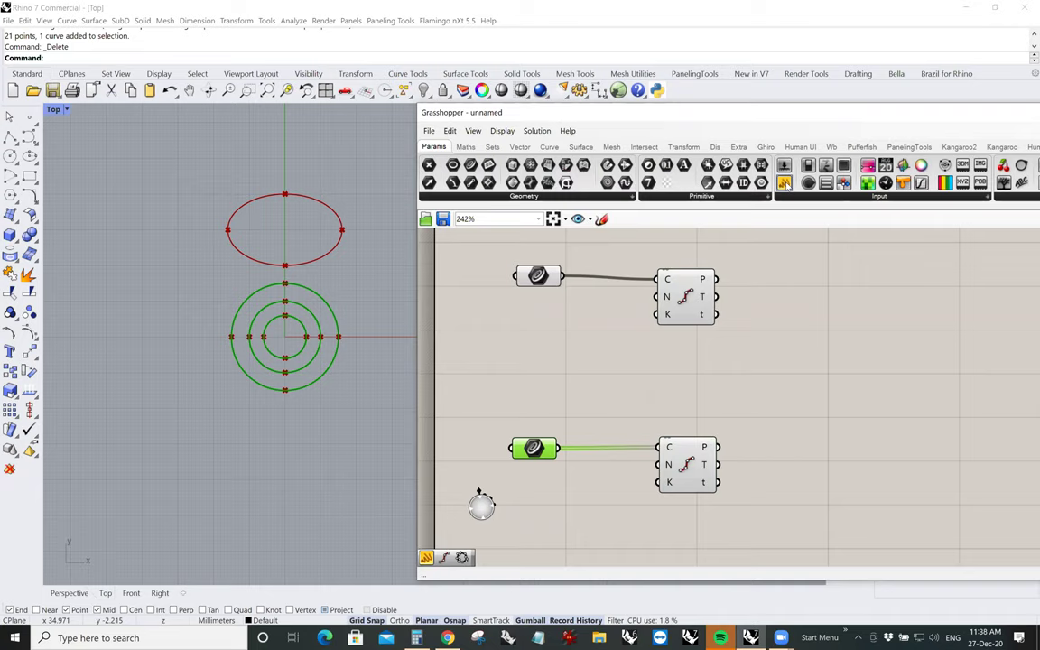
pyautogui.moveTo(784, 183); pyautogui.dragTo(806, 240)
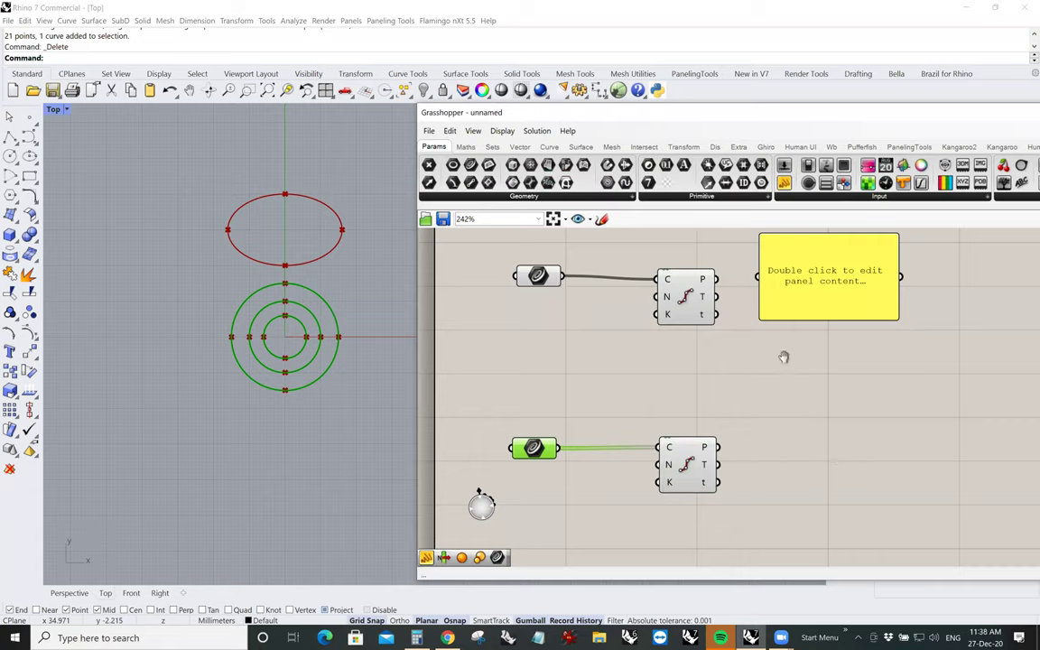
pyautogui.hotkey('ctrl', 'v')
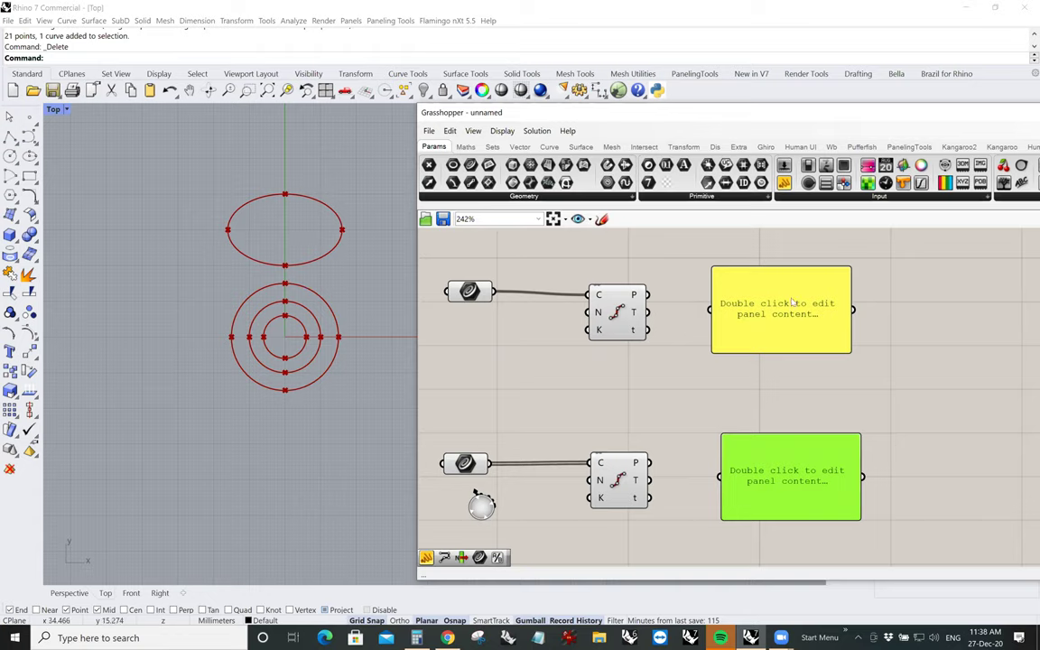
pyautogui.moveTo(777, 313); pyautogui.dragTo(792, 303)
# Connect each Divide Curve's points output to its panel and enlarge the circles' panel to fit the whole point list
pyautogui.moveTo(651, 299); pyautogui.dragTo(726, 299)
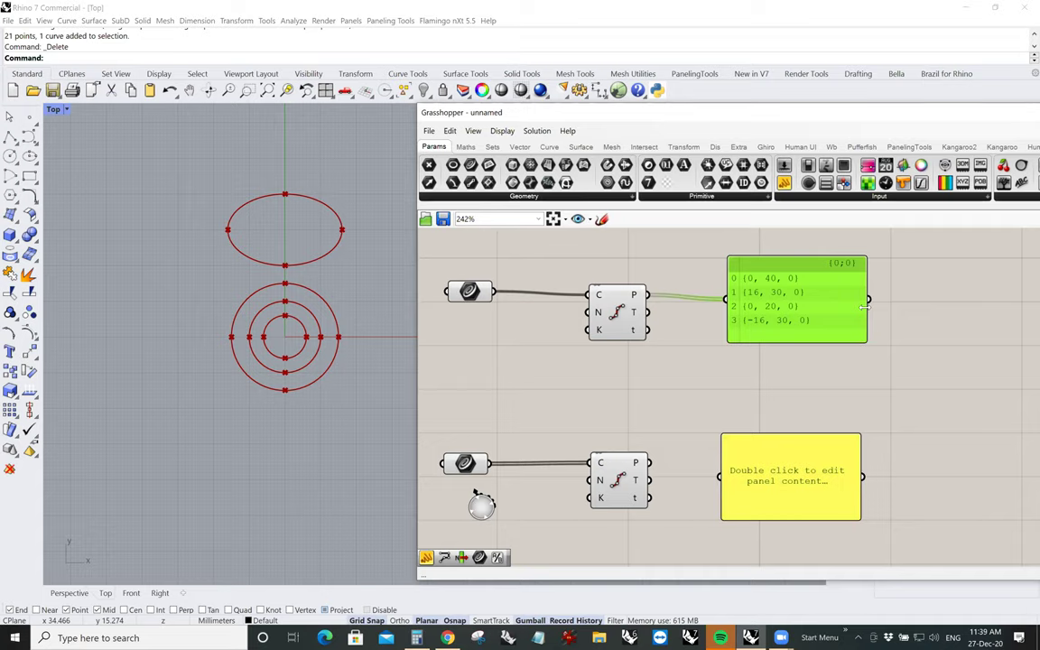
pyautogui.moveTo(656, 466); pyautogui.dragTo(721, 477)
pyautogui.moveTo(896, 454); pyautogui.dragTo(861, 331, button='right')
pyautogui.moveTo(760, 440); pyautogui.dragTo(786, 542)
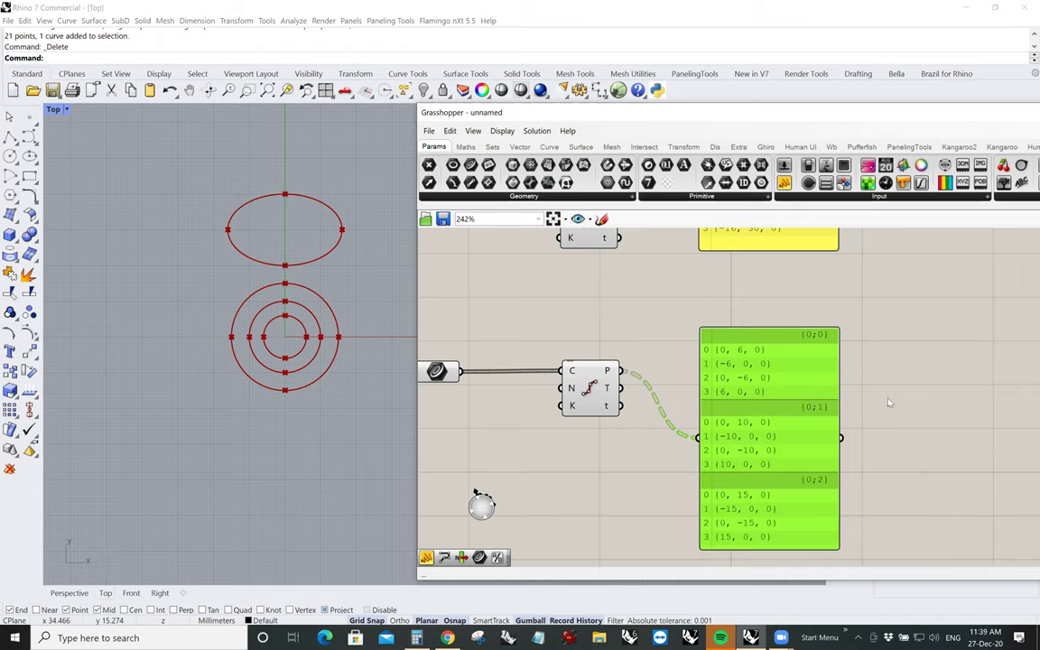
# Reposition the two panels so they line up with the points outputs of their Divide Curve components
pyautogui.moveTo(815, 452); pyautogui.dragTo(713, 368, button='right')
pyautogui.click(556, 295)
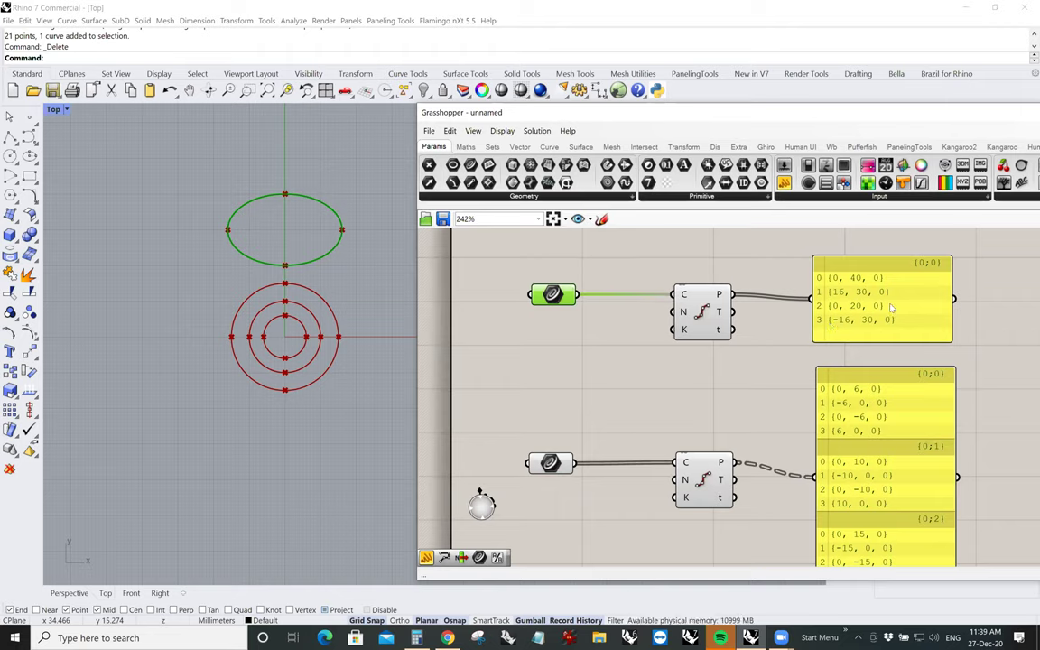
pyautogui.moveTo(892, 308); pyautogui.dragTo(896, 304)
pyautogui.moveTo(875, 471); pyautogui.dragTo(922, 458)
pyautogui.moveTo(685, 409); pyautogui.dragTo(660, 396, button='right')
pyautogui.click(685, 410)
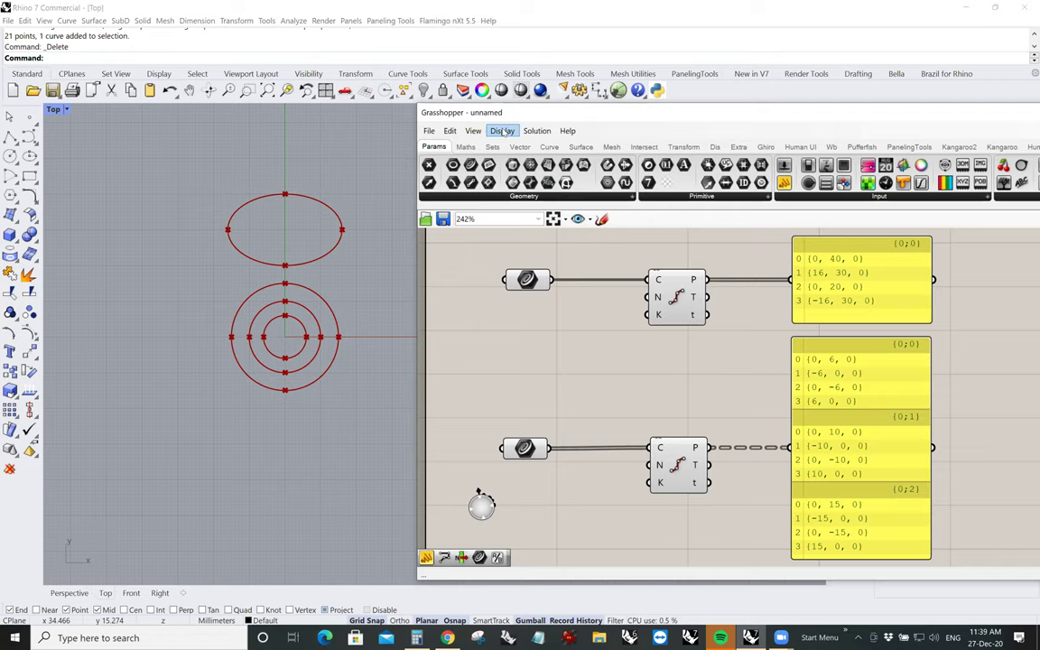
# Turn the Draw Fancy Wires display off and back on to compare the wire styles
pyautogui.click(503, 133)
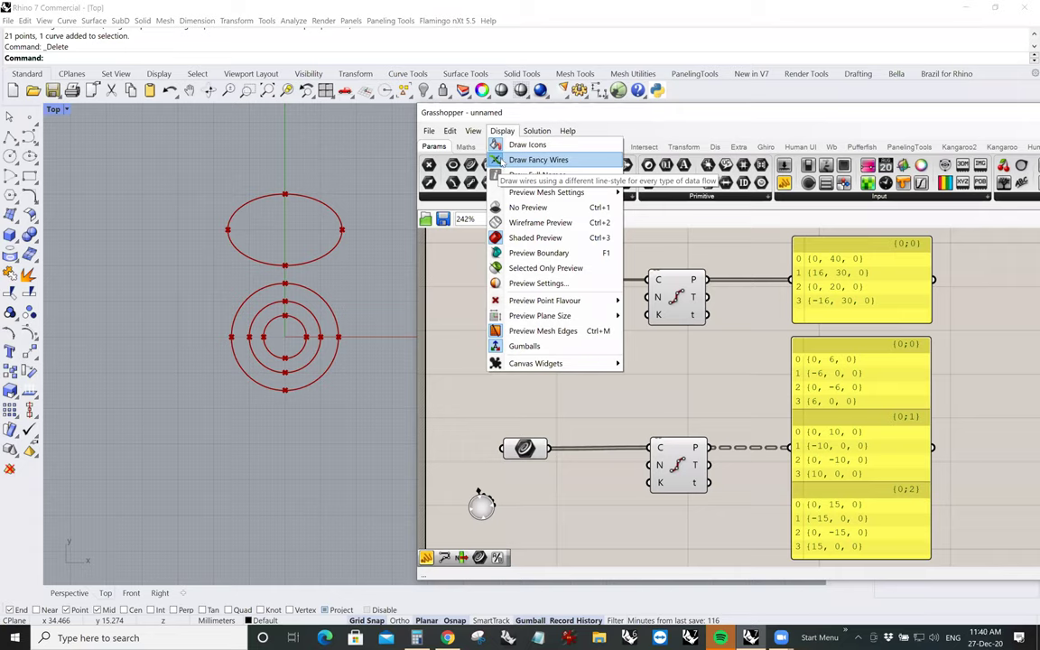
pyautogui.click(503, 161)
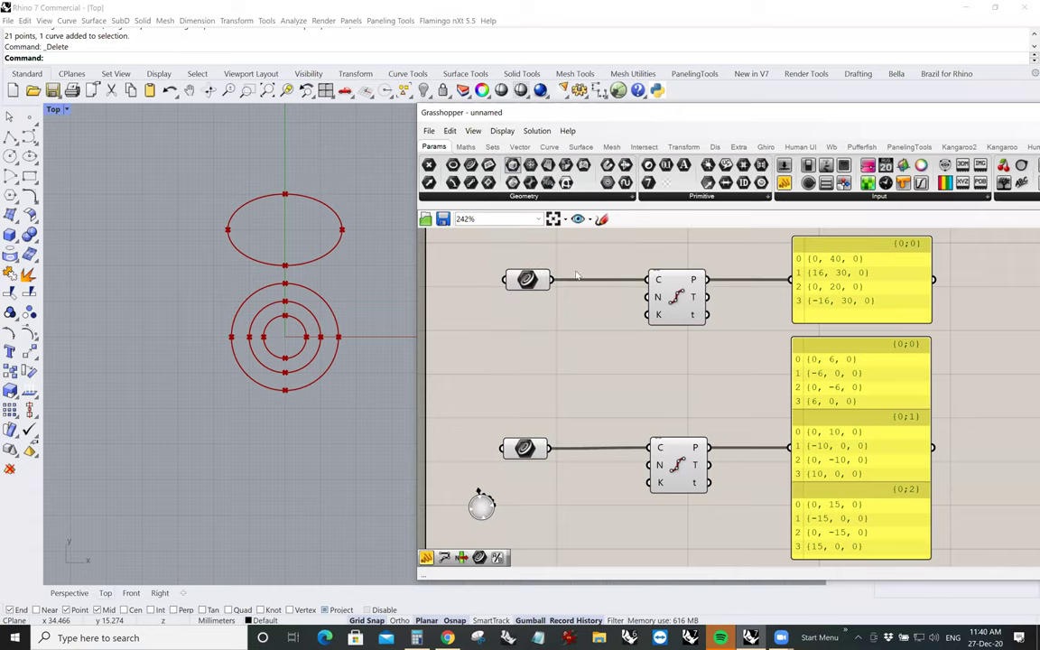
pyautogui.click(501, 132)
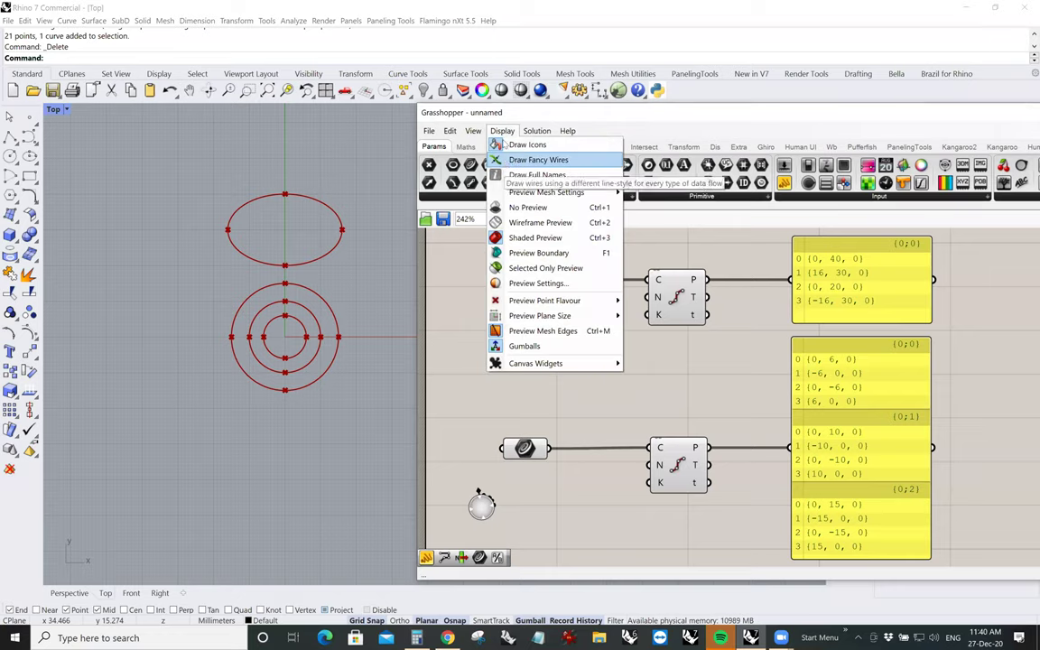
pyautogui.click(538, 160)
# Switch the components from icons to text names with Draw Icons, then restore the icon display
pyautogui.click(502, 132)
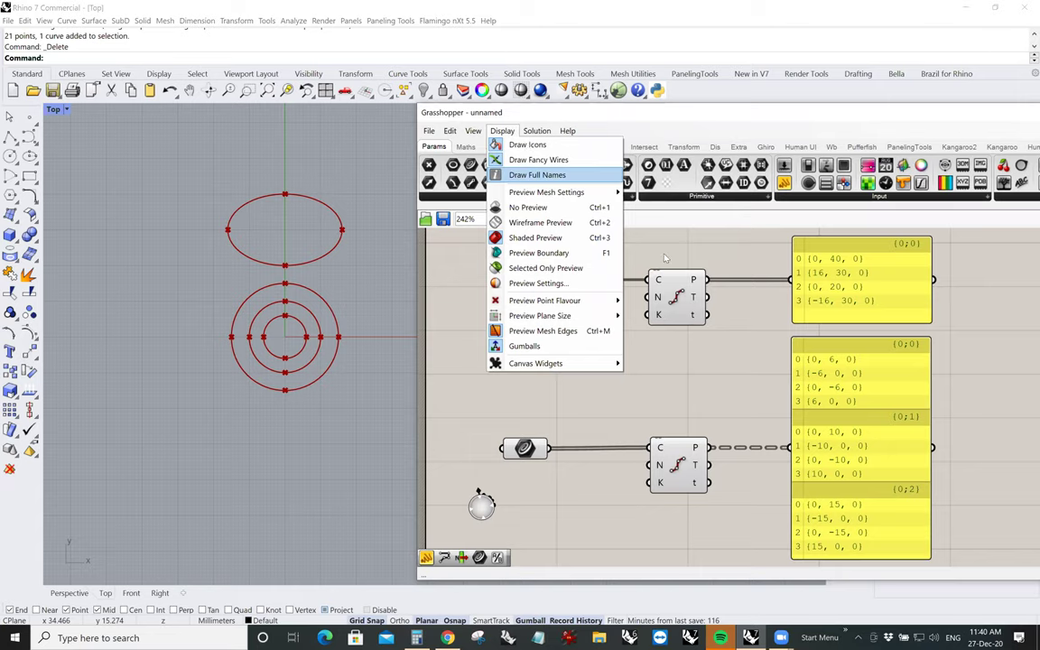
pyautogui.click(527, 146)
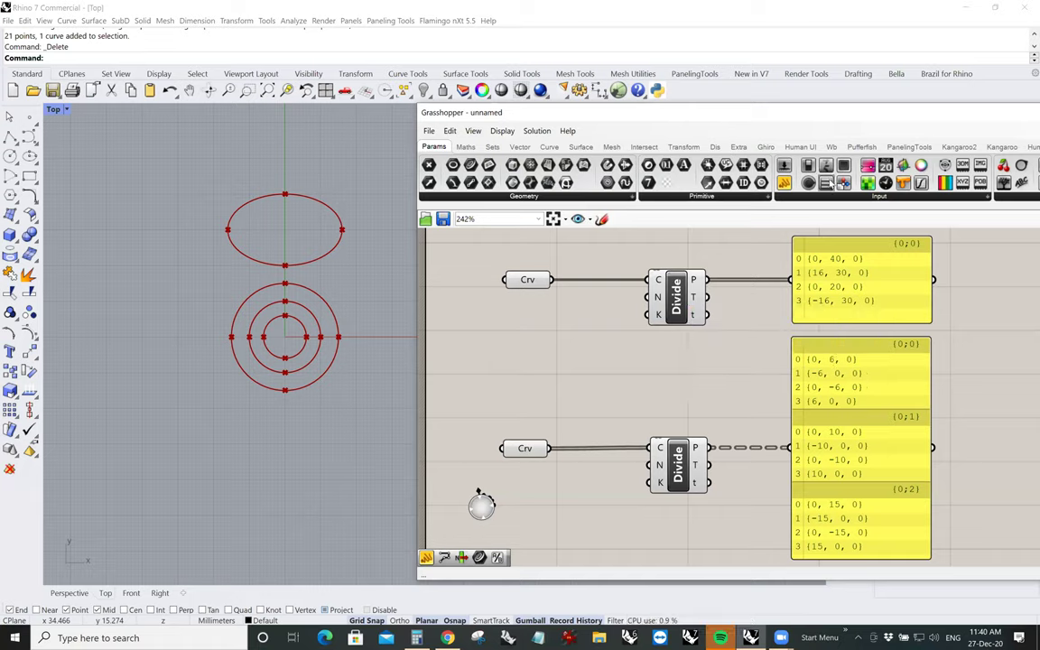
pyautogui.click(551, 147)
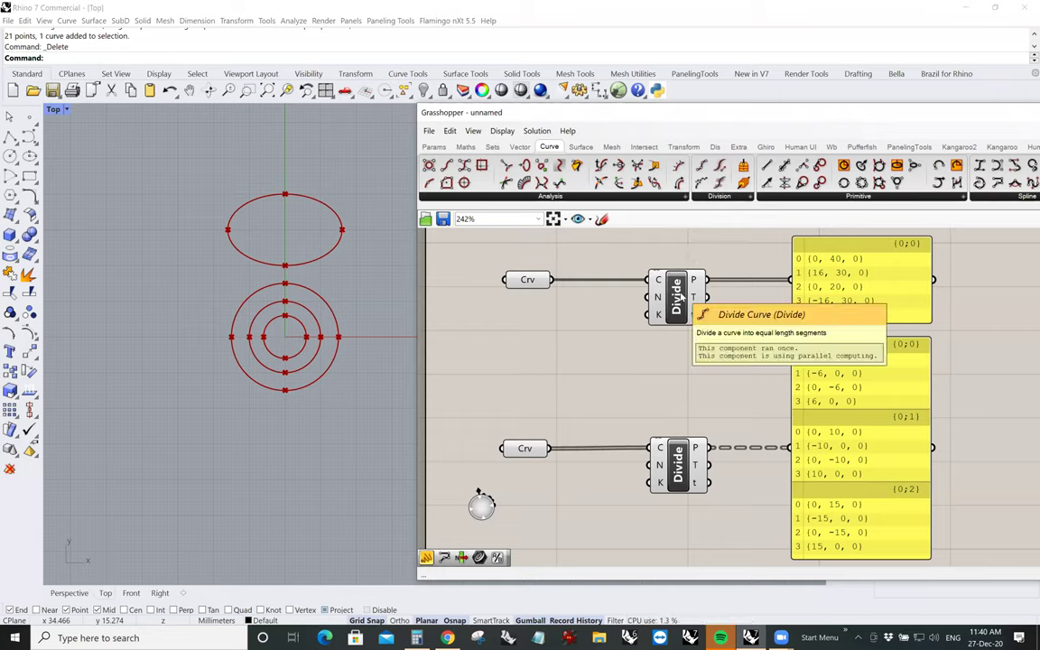
pyautogui.click(505, 132)
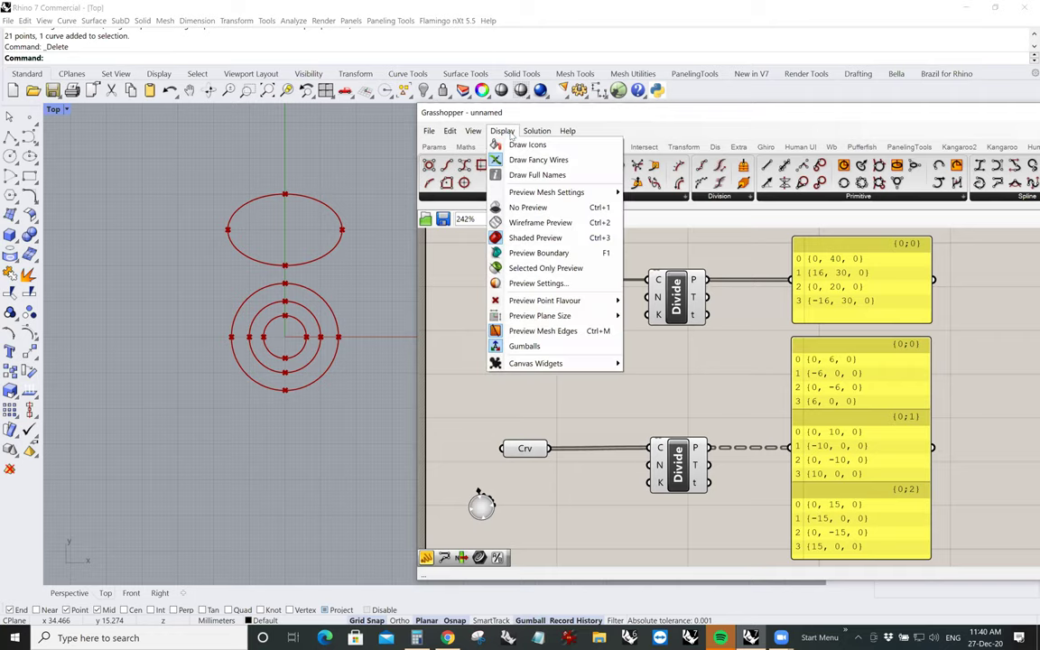
pyautogui.click(520, 144)
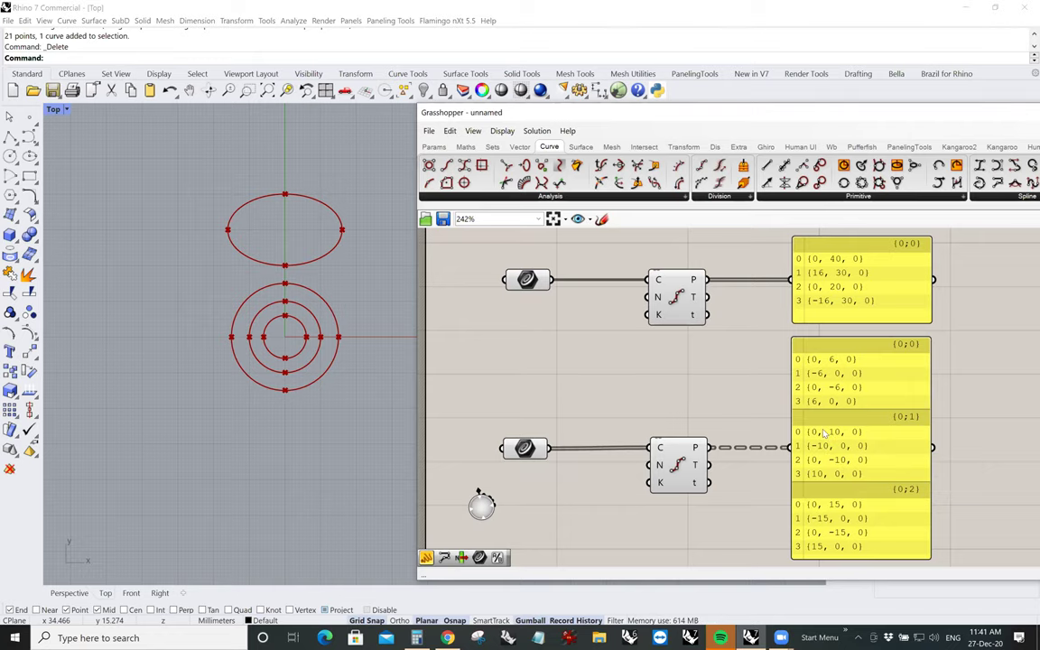
pyautogui.moveTo(641, 417); pyautogui.dragTo(634, 468, button='right')
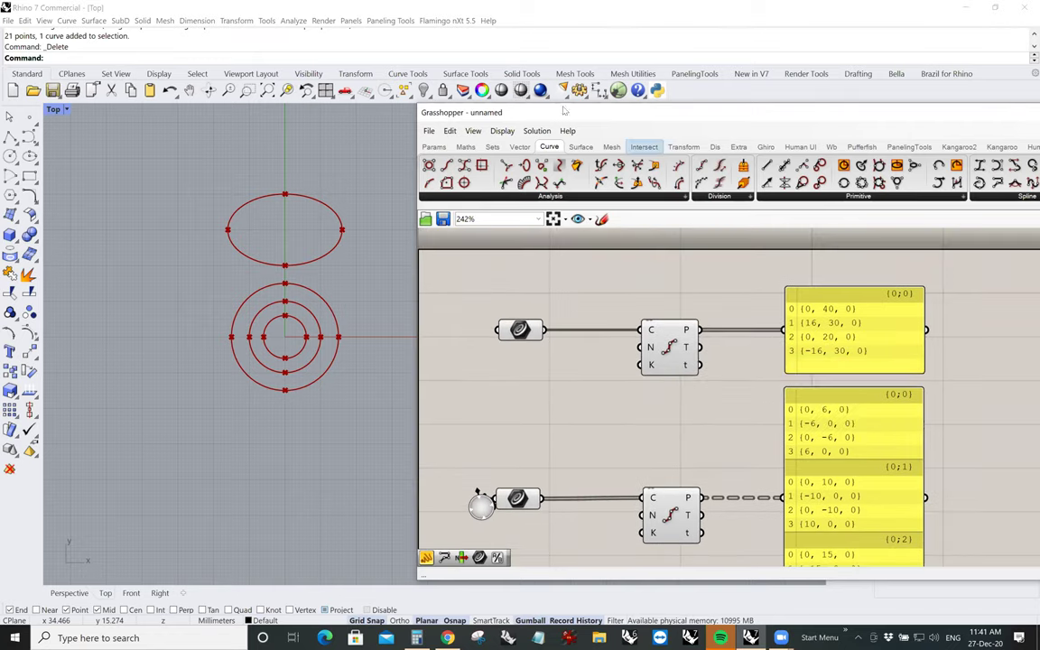
# Add two panels and connect one to the ellipse's Curve parameter output and the other to the circles' Curve parameter output
pyautogui.click(434, 147)
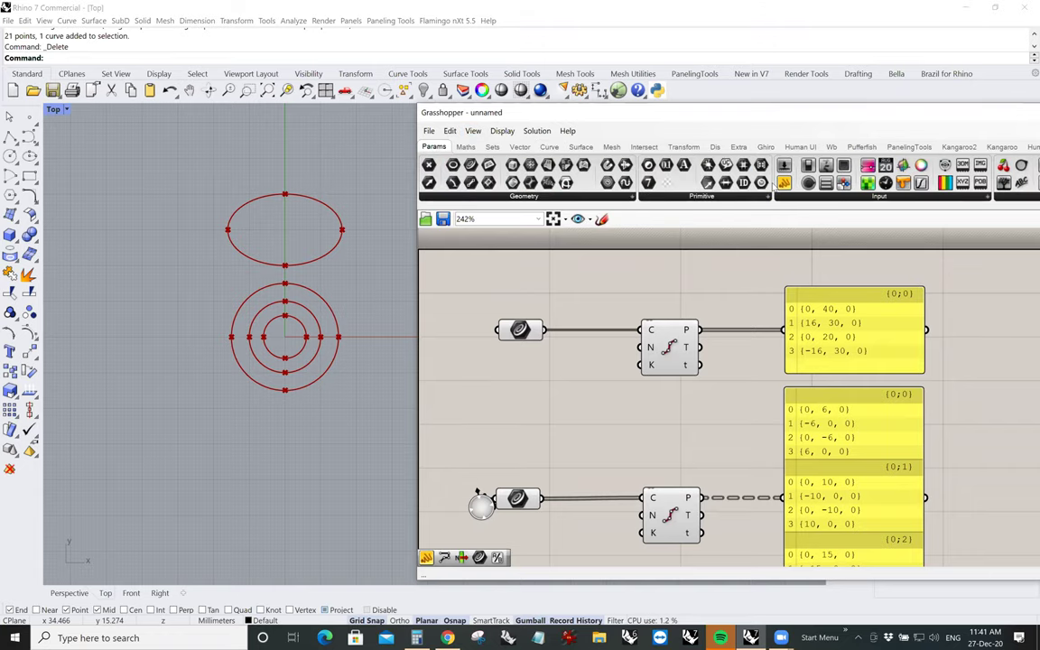
pyautogui.moveTo(785, 183); pyautogui.dragTo(578, 253)
pyautogui.moveTo(543, 330); pyautogui.dragTo(566, 282)
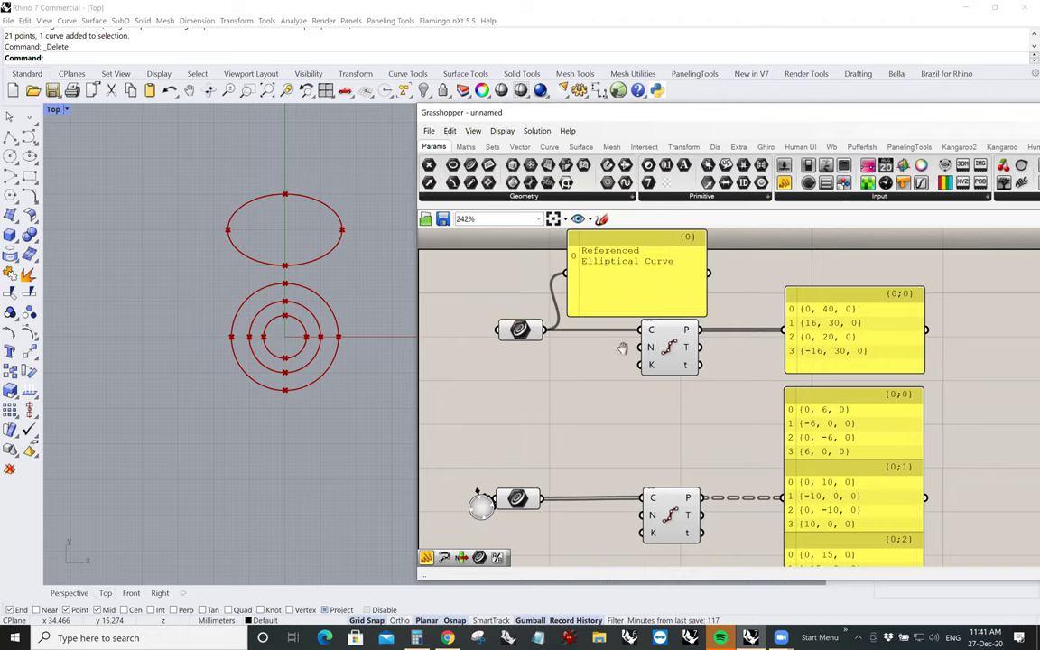
pyautogui.moveTo(566, 314); pyautogui.dragTo(551, 292, button='right')
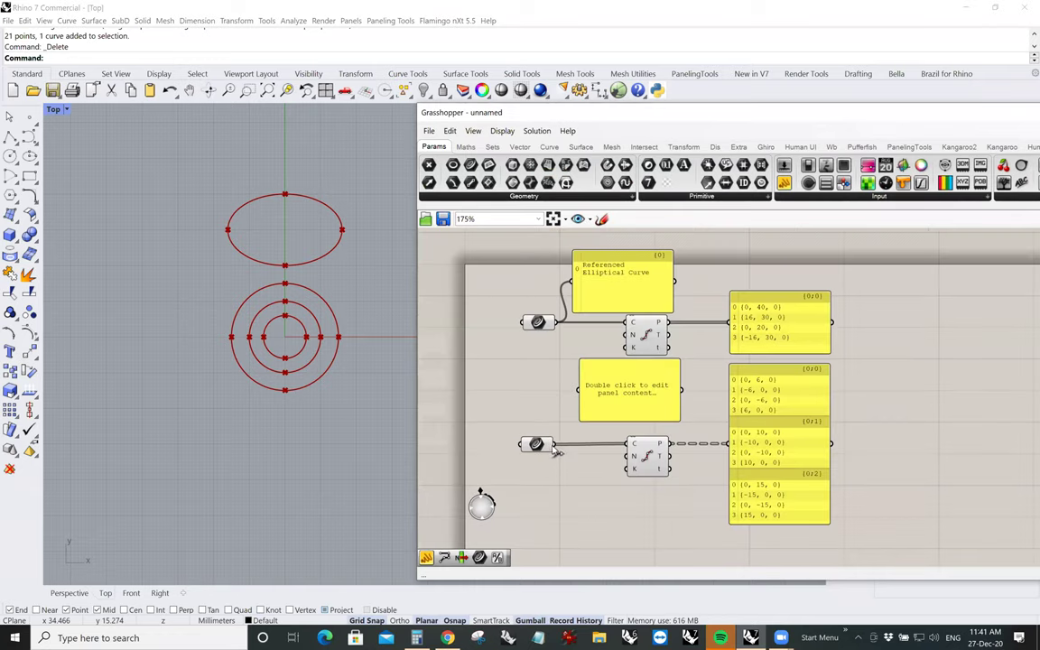
pyautogui.moveTo(555, 444); pyautogui.dragTo(659, 416)
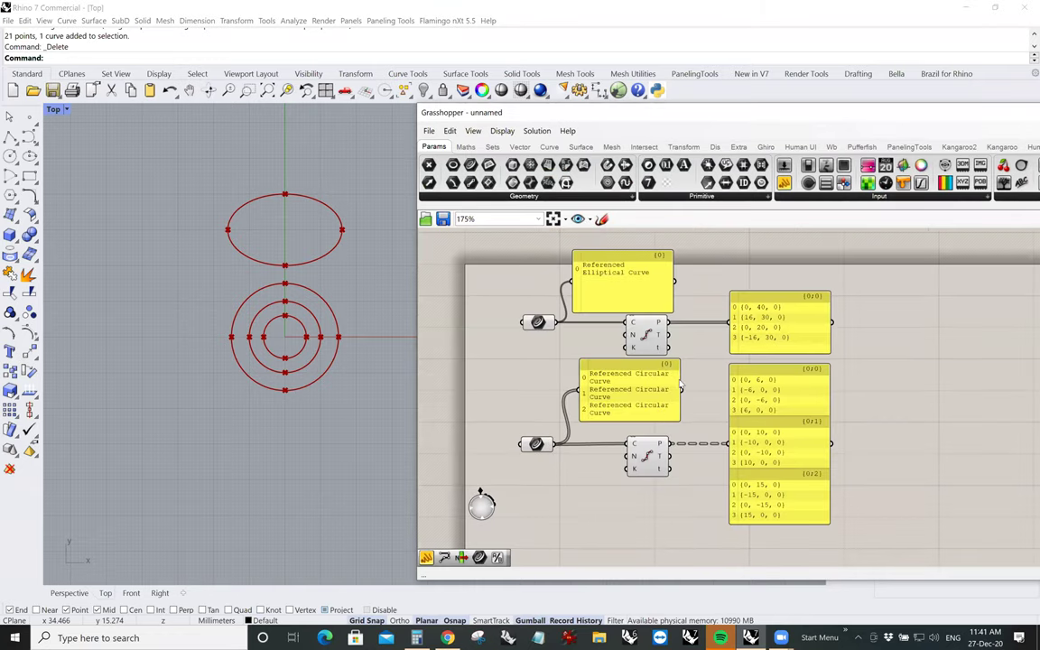
# Widen both curve panels so that each referenced curve entry fits on a single line
pyautogui.moveTo(697, 379); pyautogui.dragTo(721, 381)
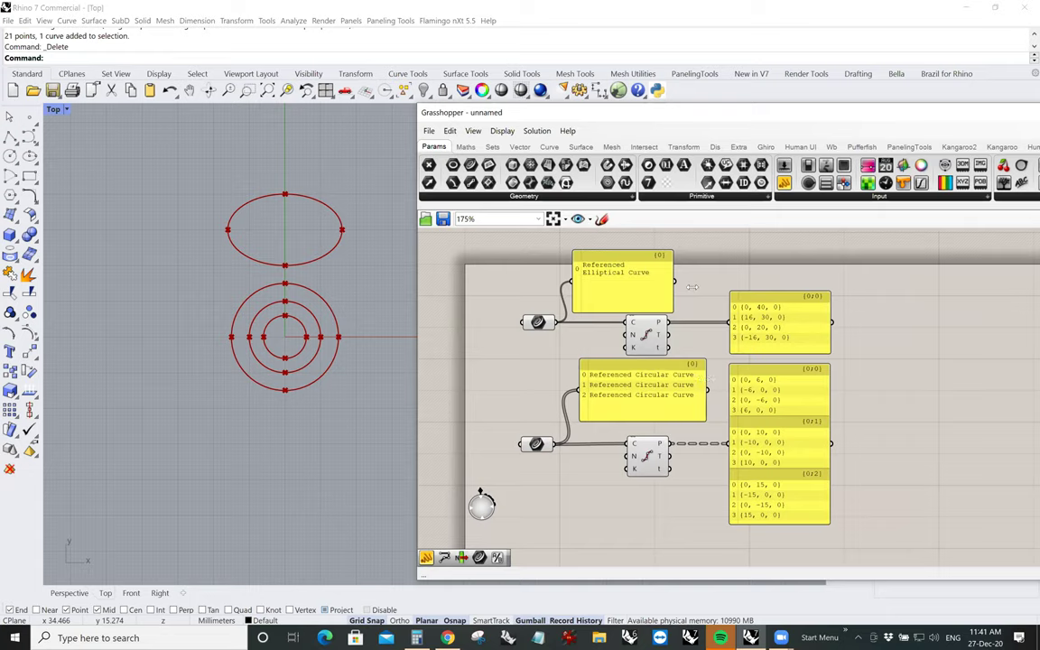
pyautogui.moveTo(675, 282); pyautogui.dragTo(705, 280)
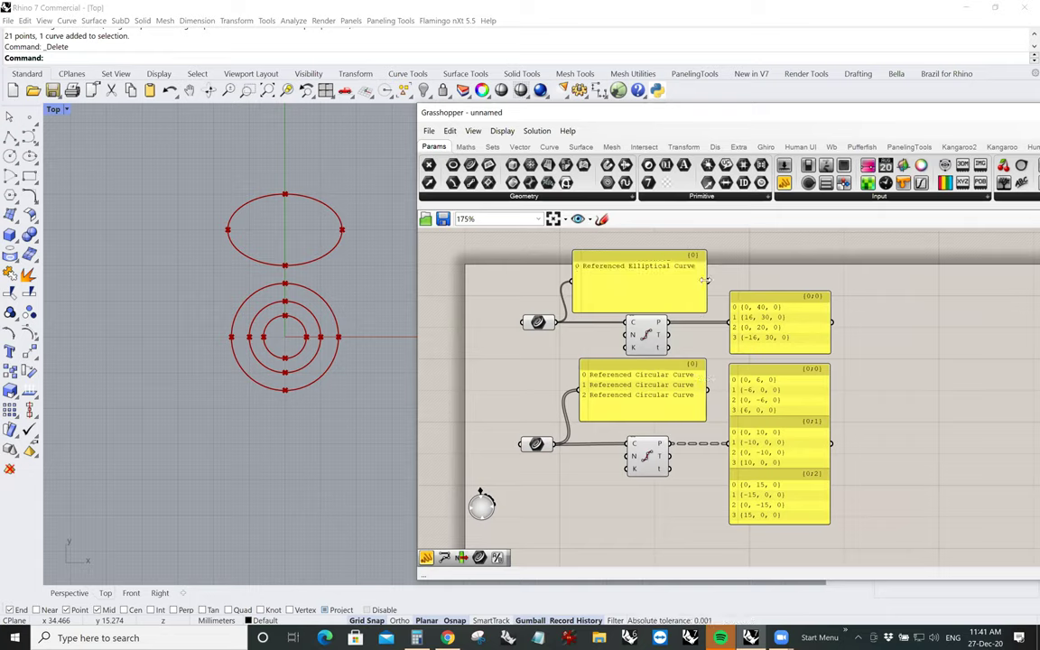
pyautogui.moveTo(659, 348); pyautogui.dragTo(656, 354, button='right')
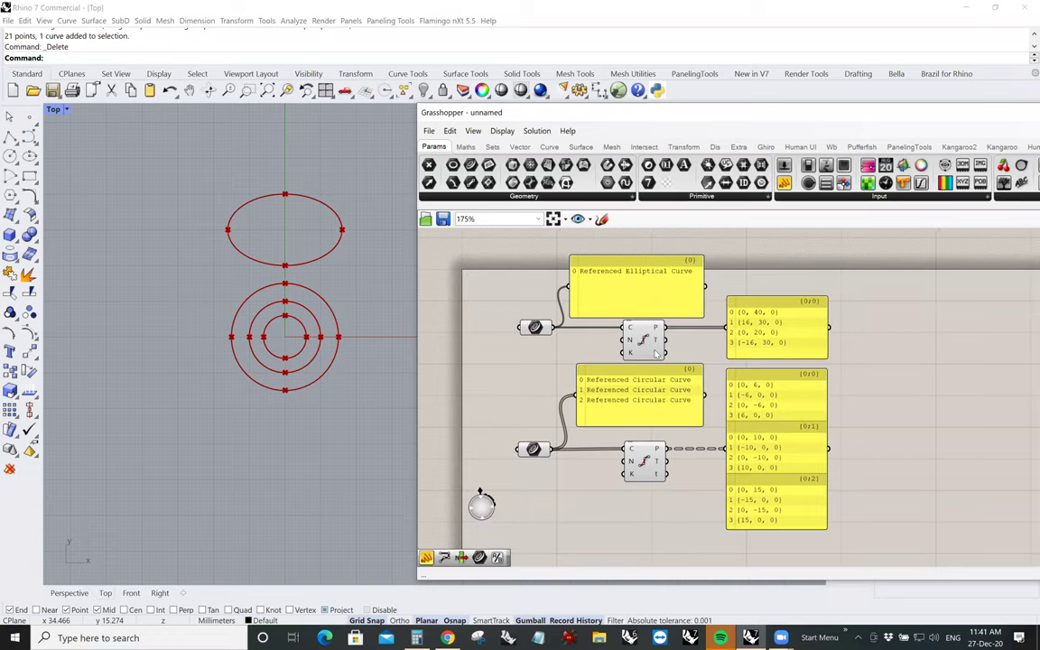
pyautogui.moveTo(657, 354)
pyautogui.scroll(2, 643, 341)
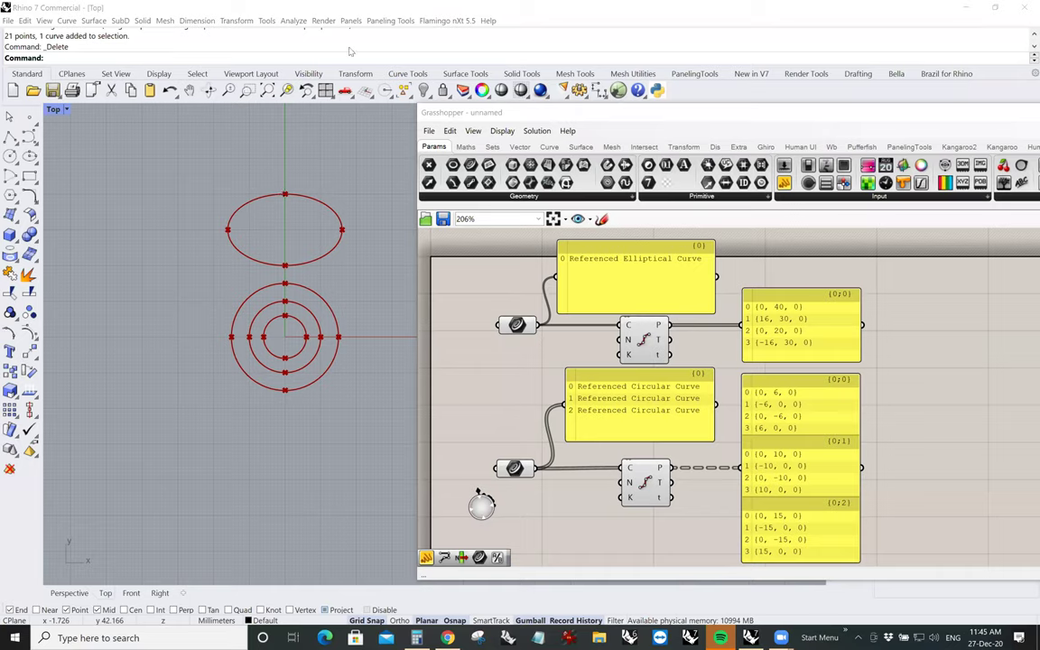
# Show the hidden curves and flip the ellipse's direction with Analyze Direction, hiding the ellipse again to finish
pyautogui.rightClick(424, 90)
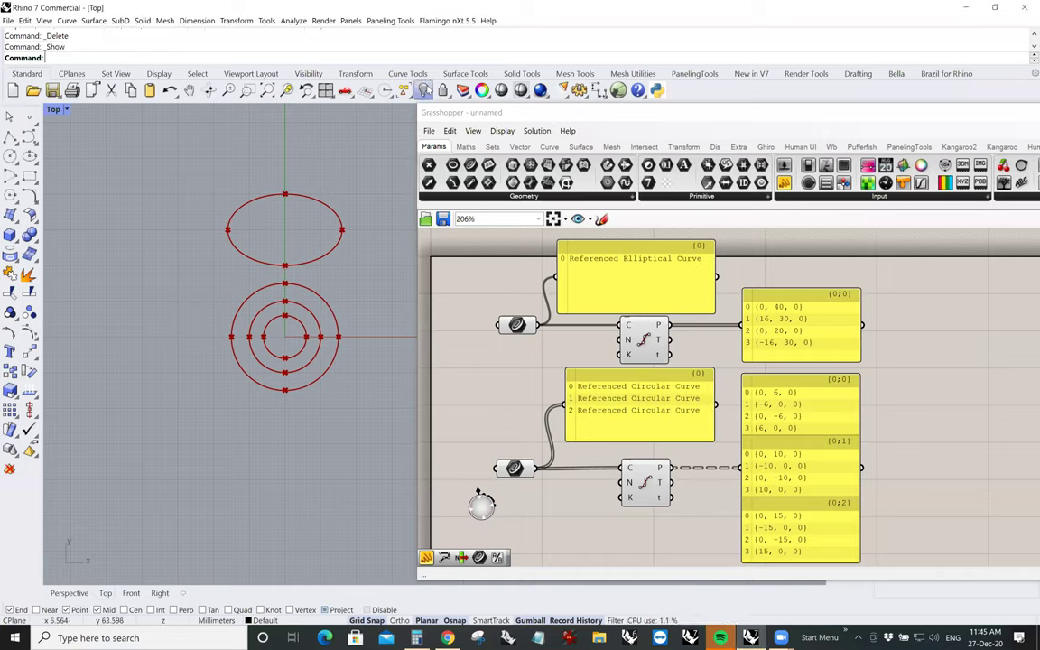
pyautogui.click(306, 196)
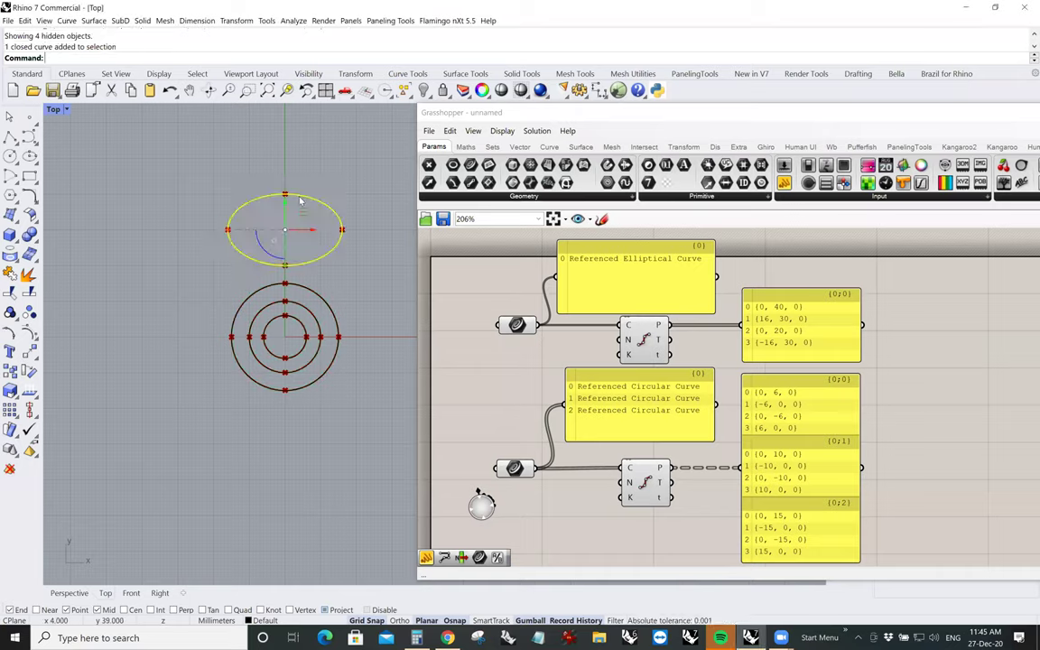
pyautogui.middleClick(141, 205)
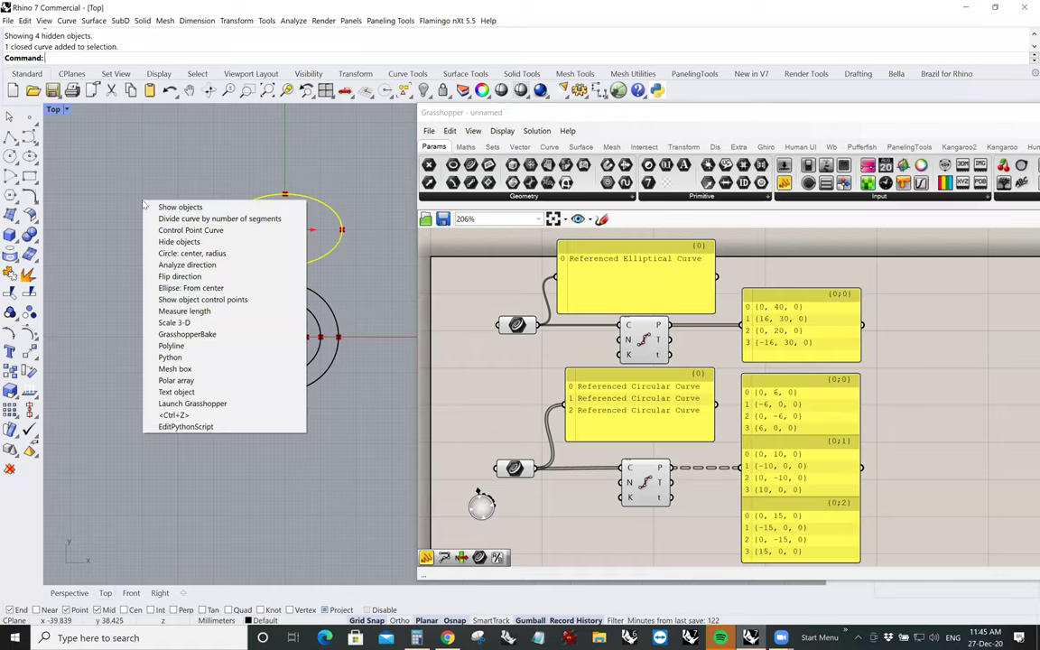
pyautogui.click(185, 265)
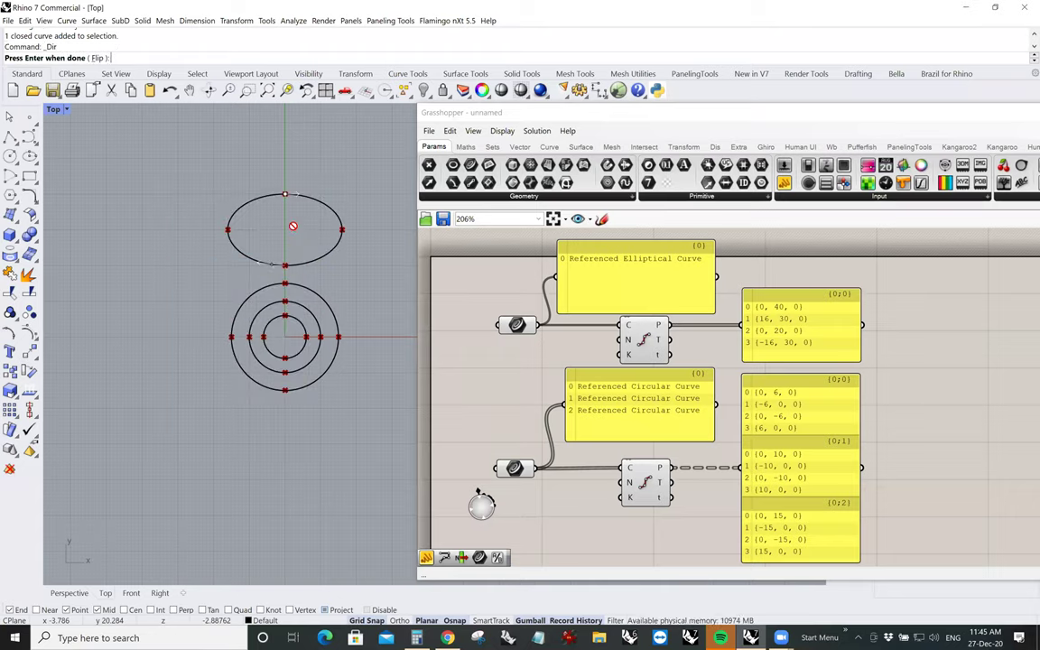
pyautogui.click(97, 59)
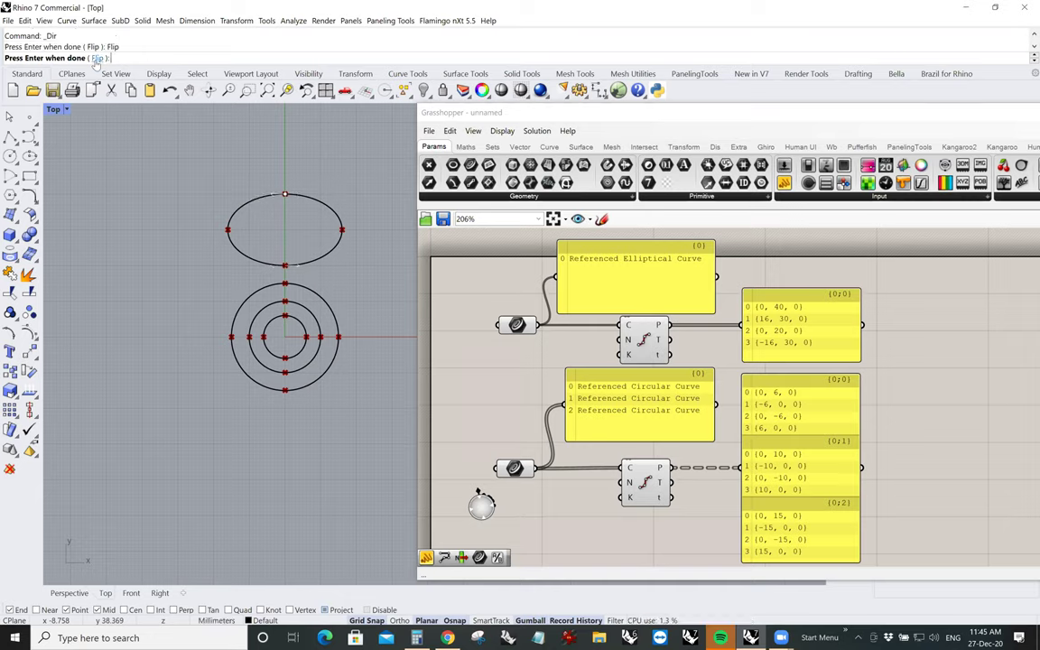
pyautogui.press('Return')
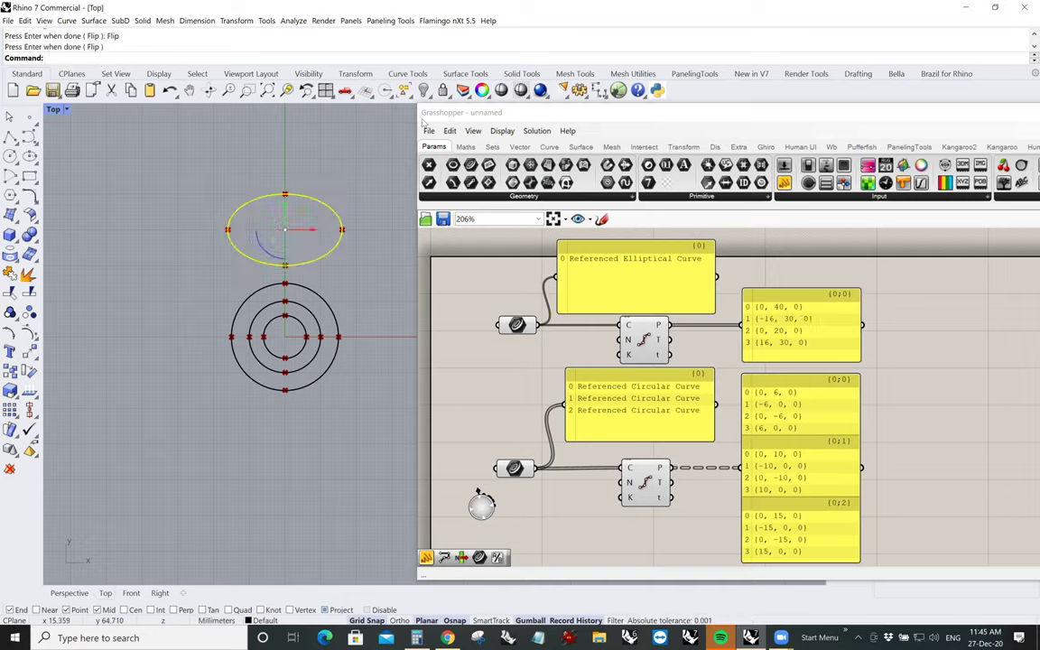
pyautogui.click(386, 92)
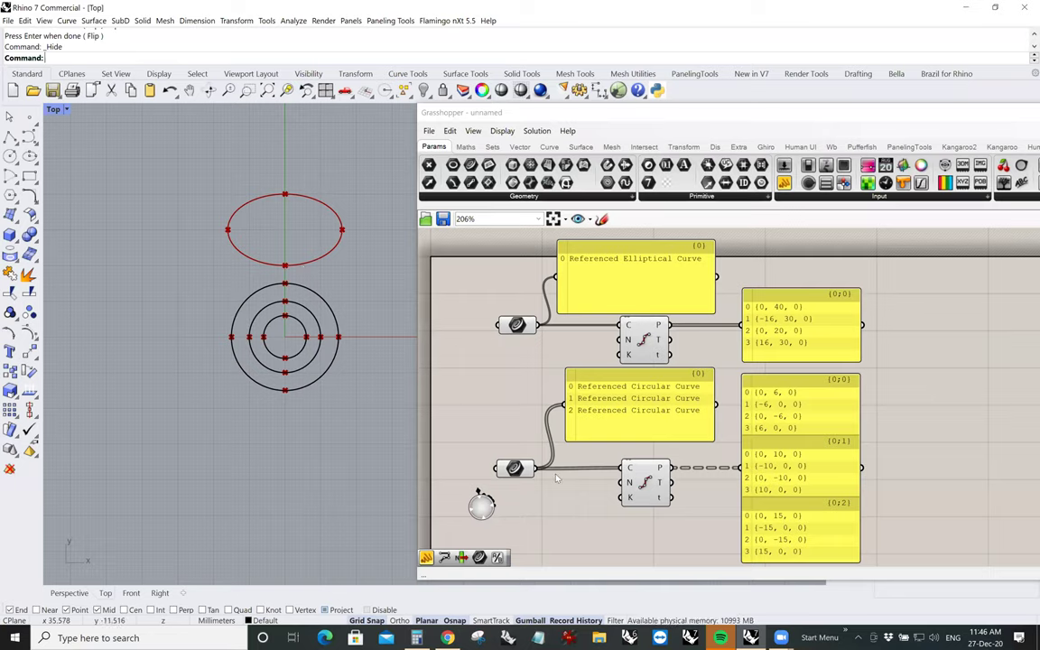
# Highlight the circles' Curve parameter and Divide Curve component, and compare the division points on the circles with the branches in their panel
pyautogui.click(522, 468)
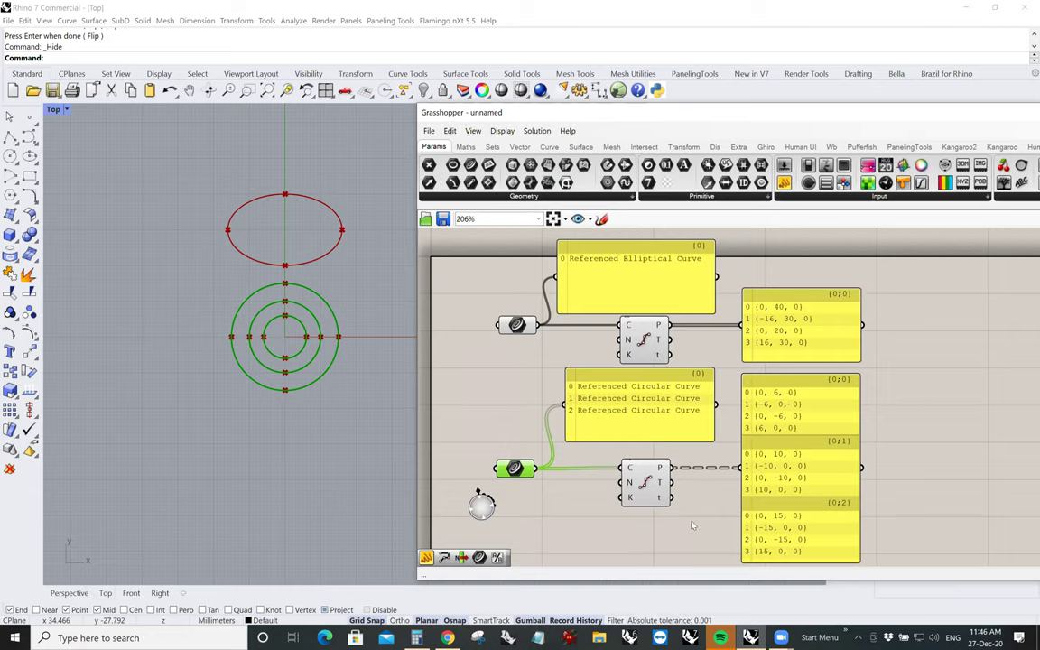
pyautogui.moveTo(648, 488); pyautogui.dragTo(640, 488)
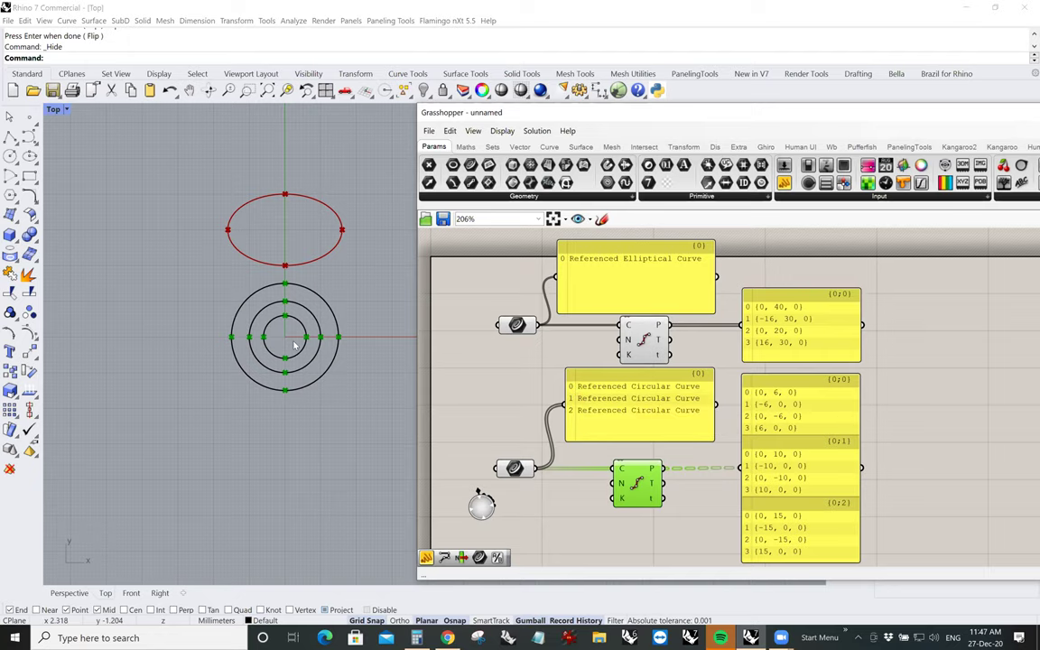
pyautogui.moveTo(294, 344); pyautogui.dragTo(294, 350, button='right')
pyautogui.scroll(8, 293, 349)
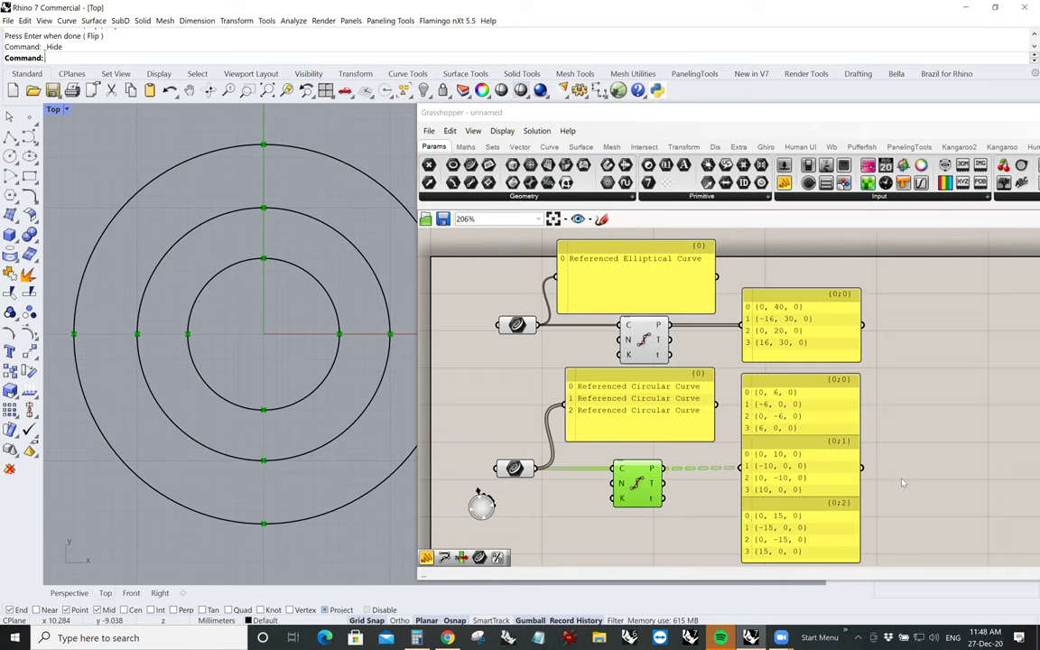
pyautogui.scroll(-2, 864, 411)
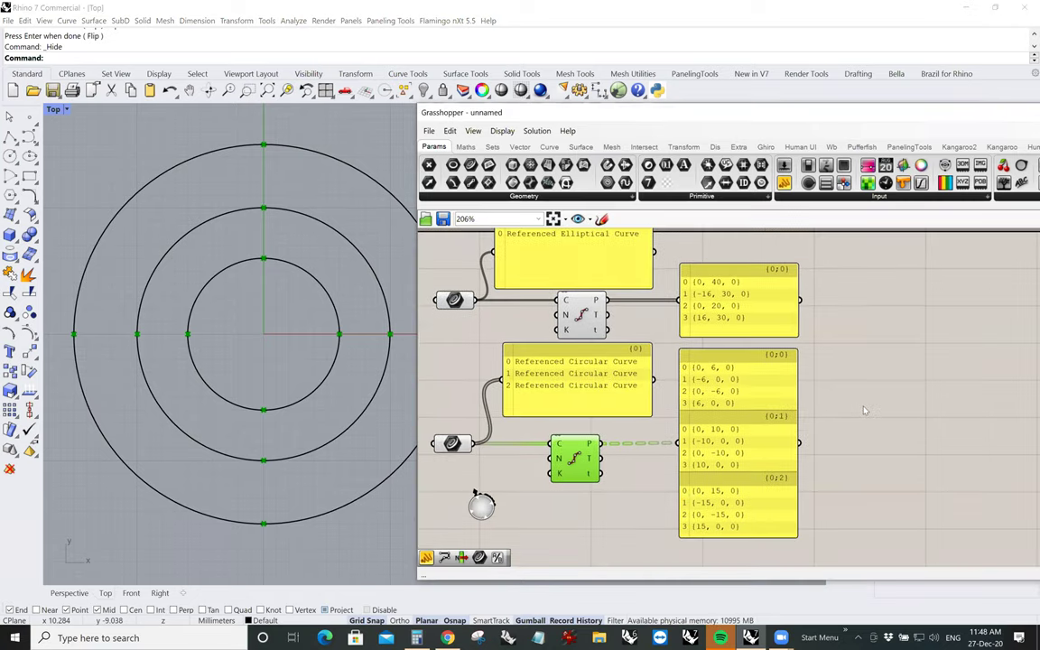
pyautogui.scroll(1, 864, 411)
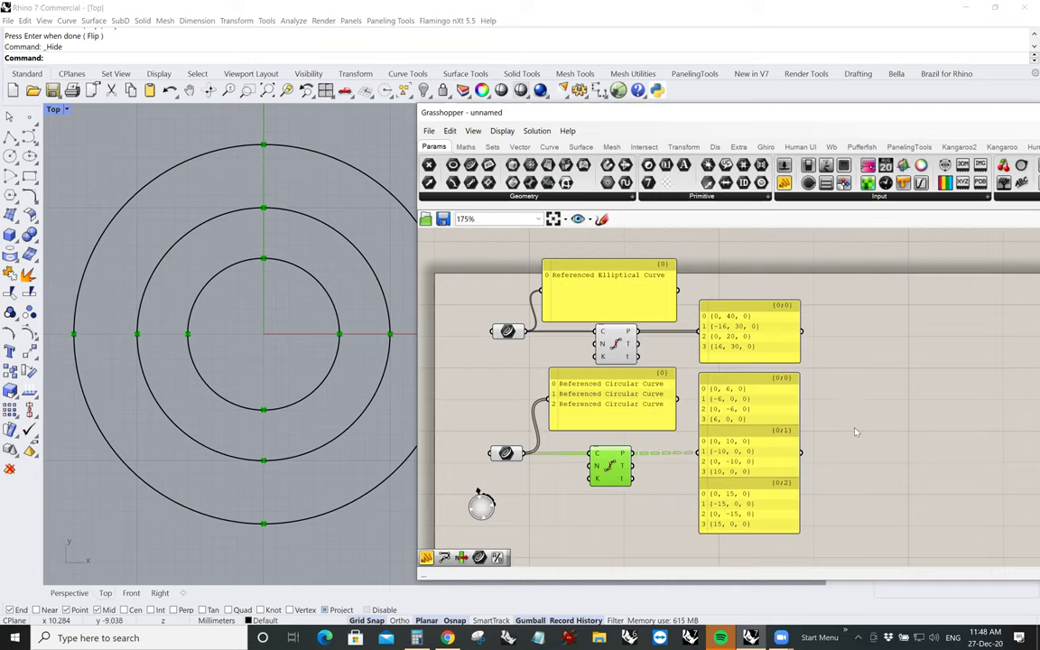
pyautogui.scroll(-1, 856, 433)
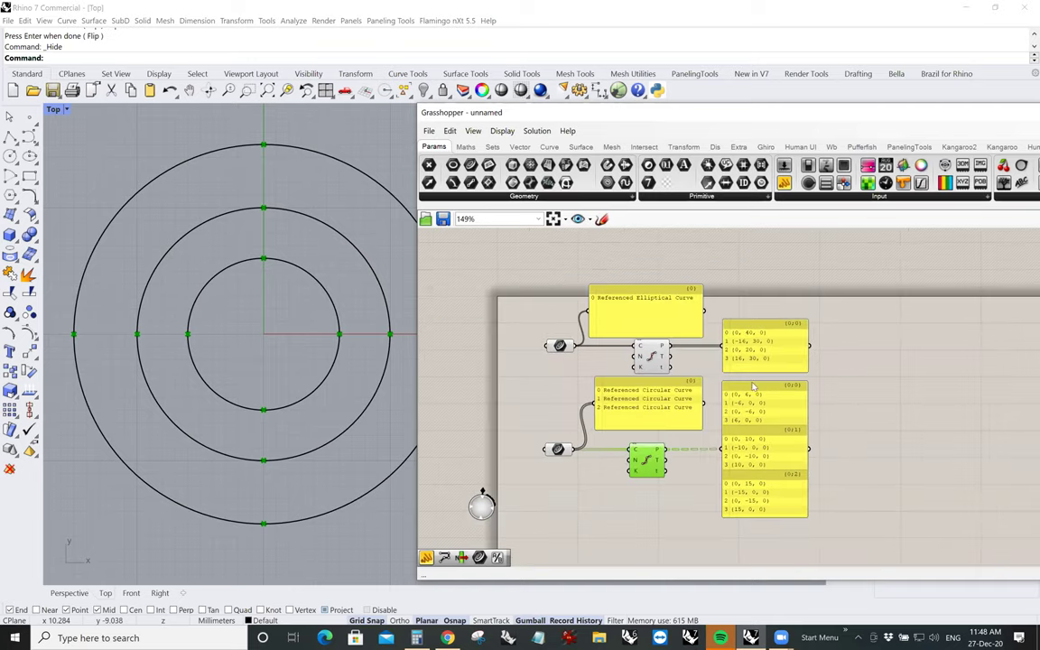
pyautogui.scroll(1, 856, 433)
pyautogui.moveTo(322, 387); pyautogui.dragTo(309, 415, button='right')
pyautogui.scroll(-4, 290, 177)
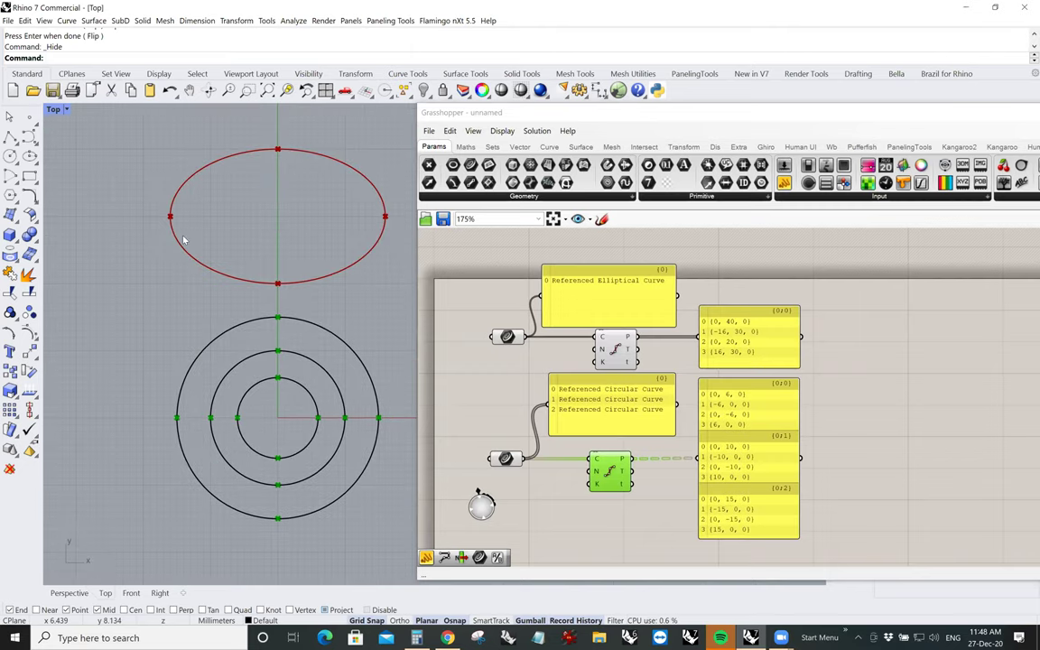
# Add a PolyLine component, move the ellipse's point panel above the wire, and connect the ellipse's Divide Curve points to the polyline's vertices input
pyautogui.click(547, 150)
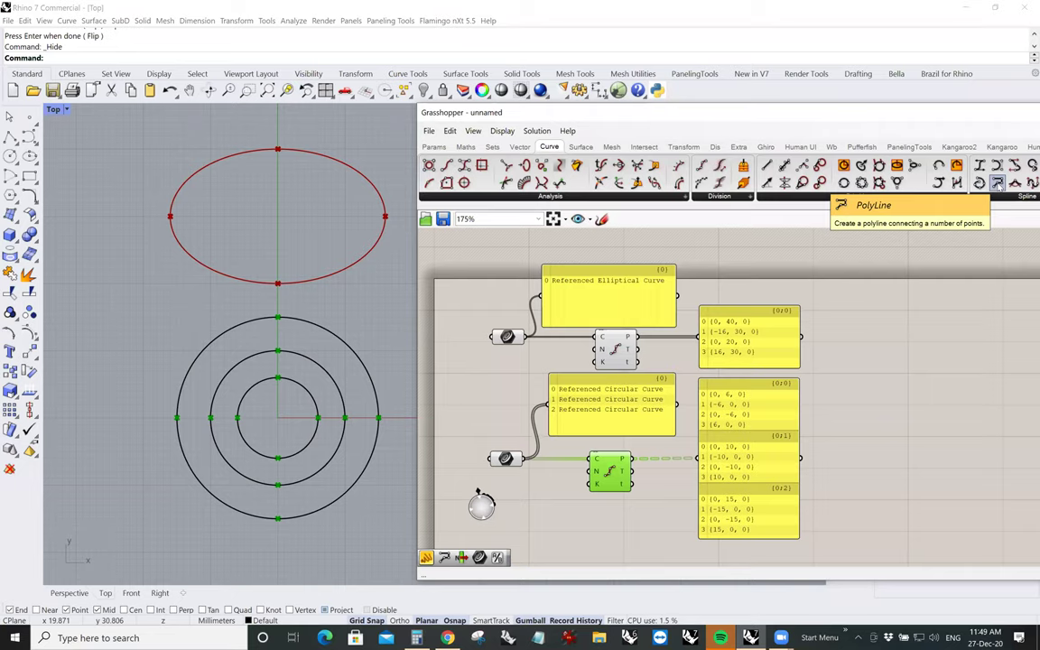
pyautogui.moveTo(997, 184); pyautogui.dragTo(849, 343)
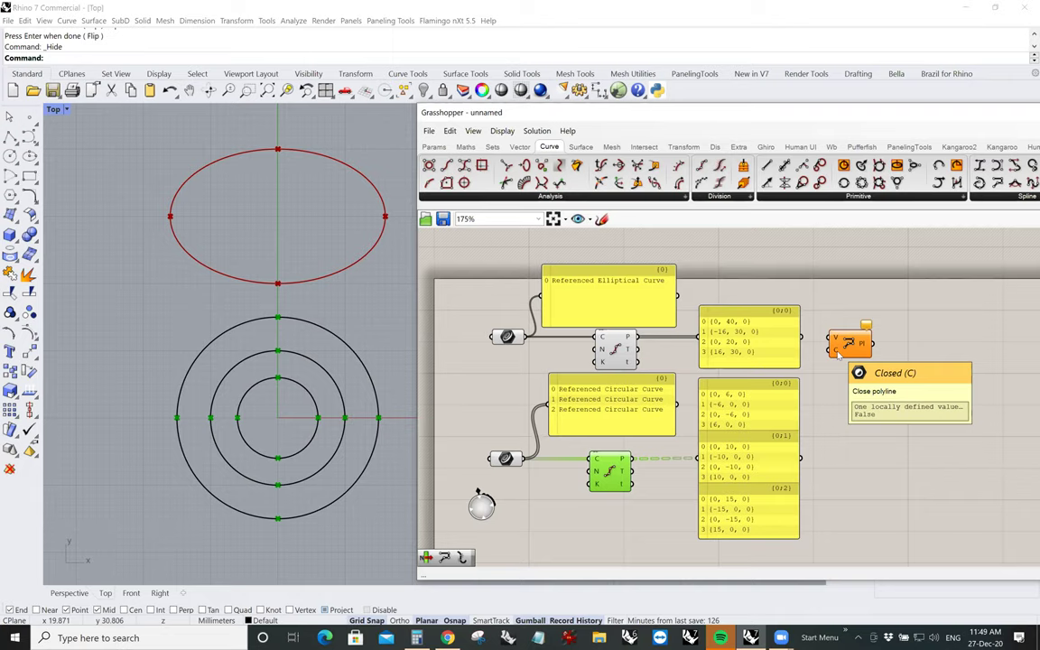
pyautogui.moveTo(722, 343); pyautogui.dragTo(717, 299)
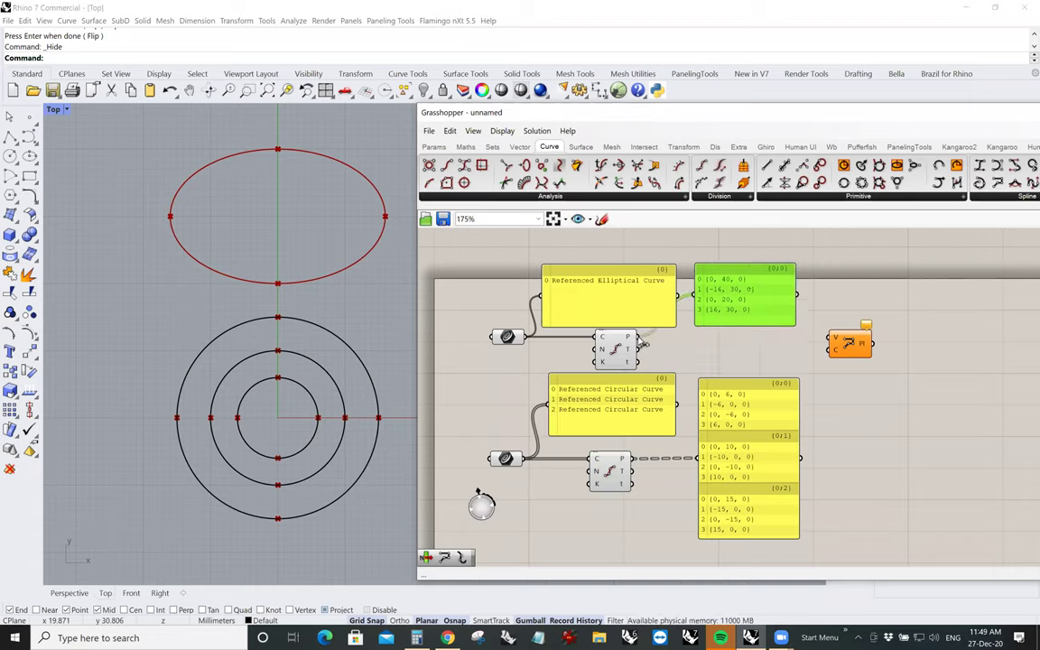
pyautogui.moveTo(643, 341); pyautogui.dragTo(832, 340)
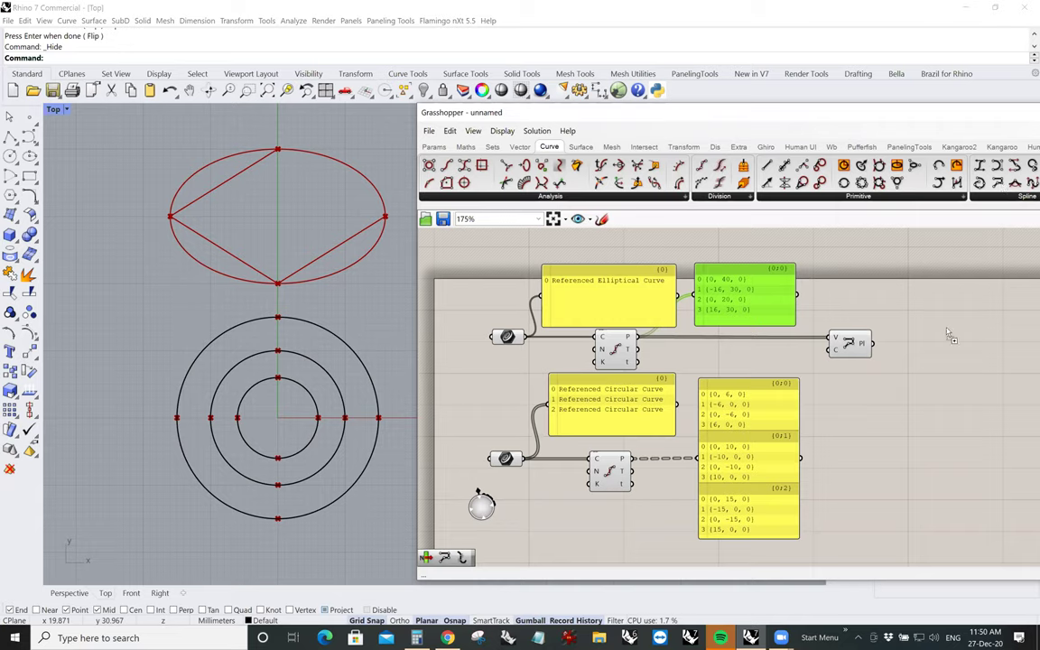
# Add a second PolyLine component, feed the circles' Divide Curve points into its vertices input, and shift the circles' point panel upward
pyautogui.click(858, 474)
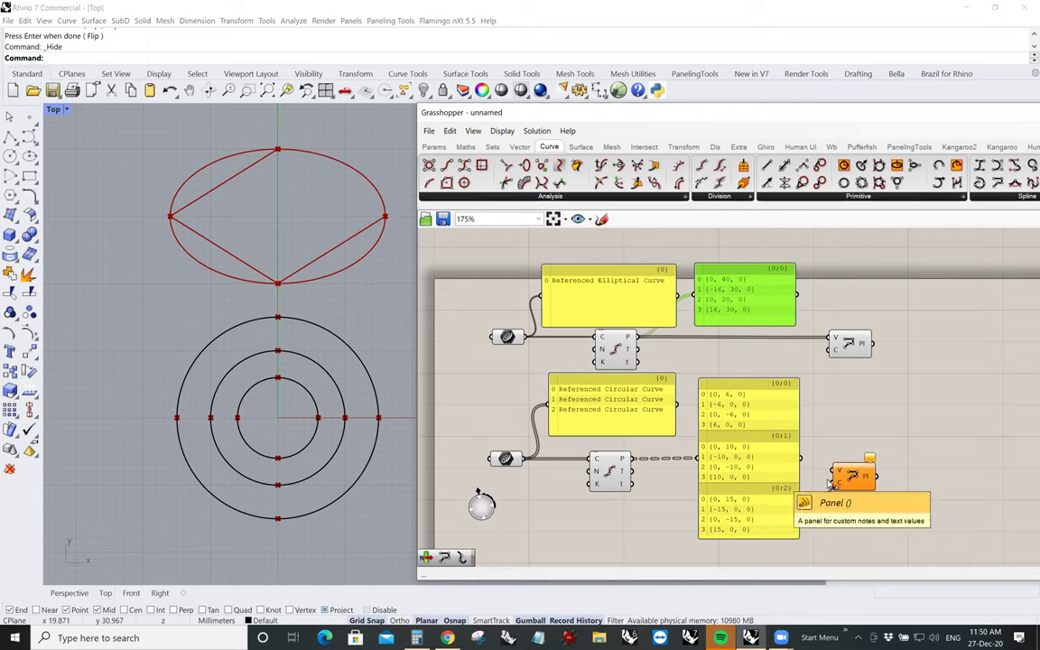
pyautogui.moveTo(841, 472); pyautogui.dragTo(837, 459)
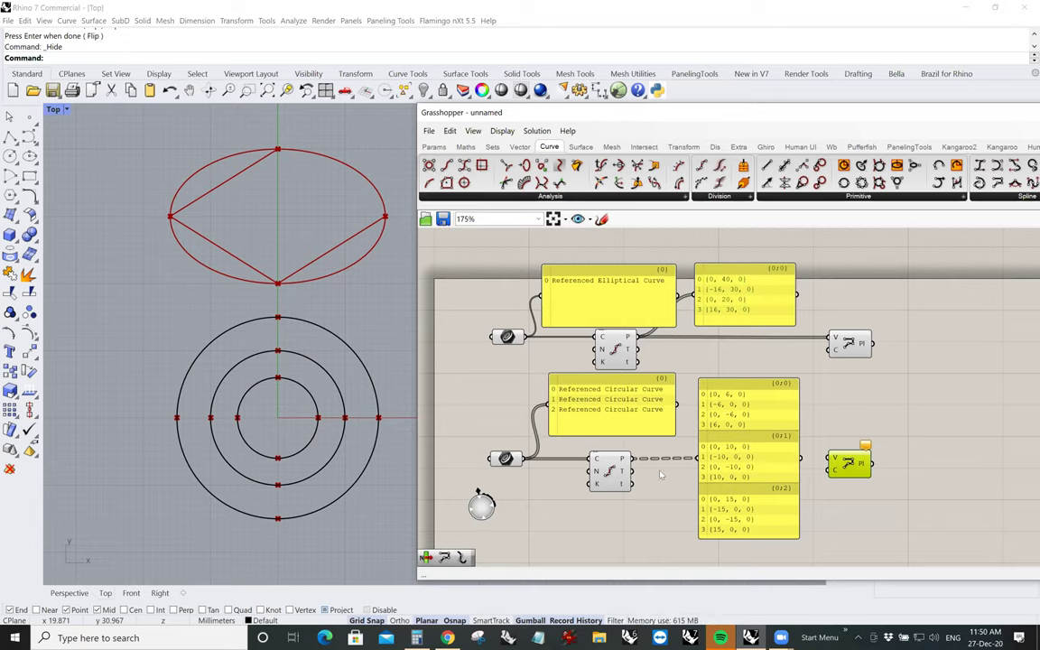
pyautogui.moveTo(800, 459); pyautogui.dragTo(834, 463)
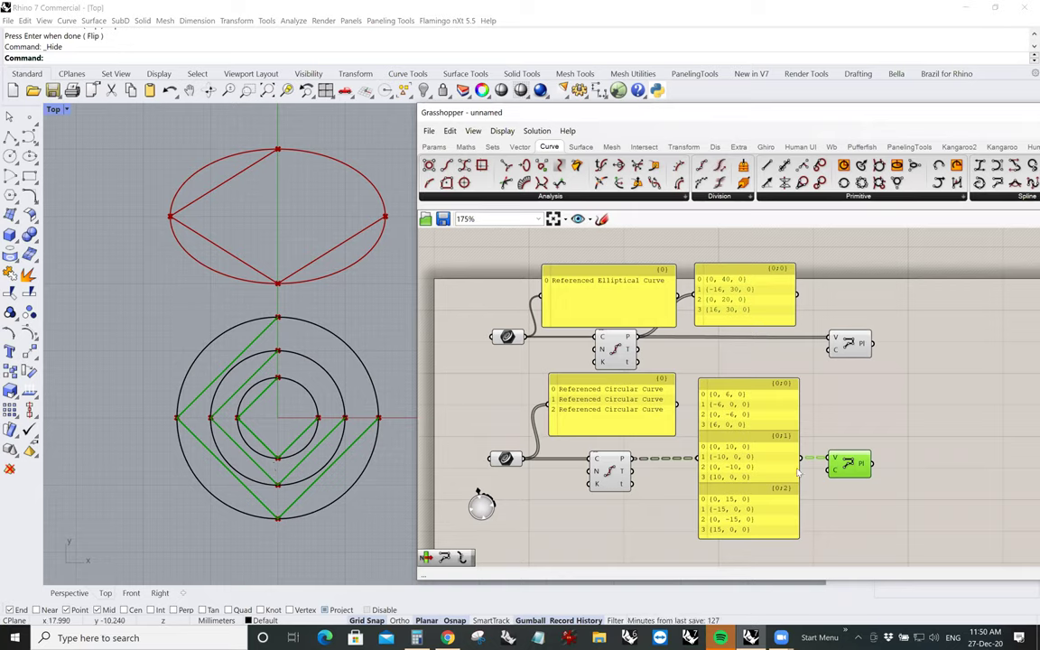
pyautogui.click(746, 479)
pyautogui.moveTo(759, 492); pyautogui.dragTo(770, 442)
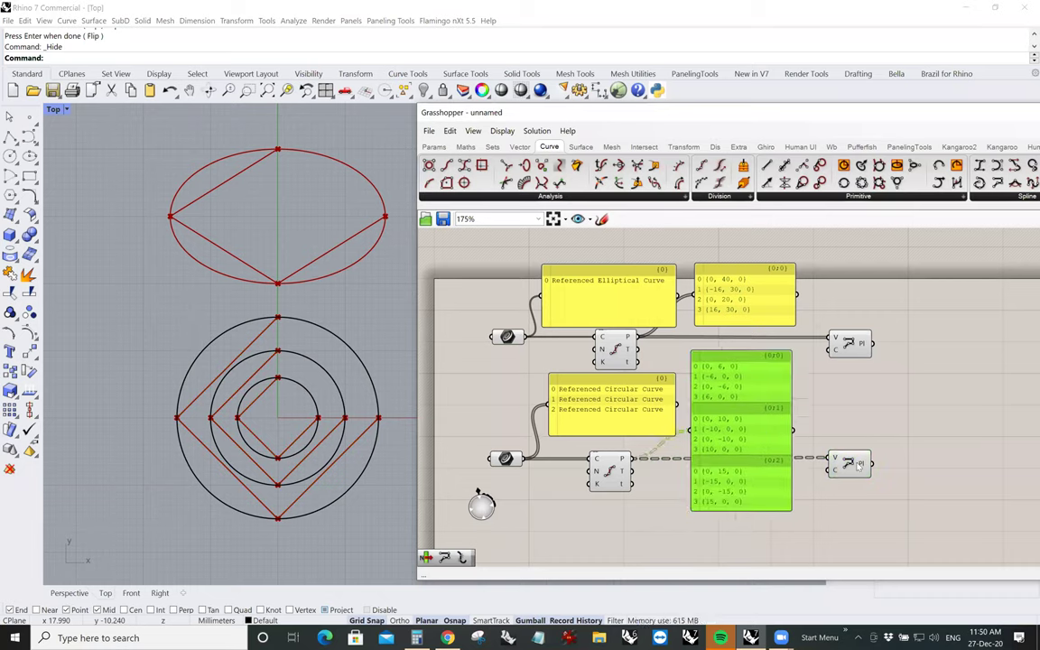
# Add a panel beside the circles' PolyLine component, connect it to the polyline output, and align it with that output
pyautogui.moveTo(862, 465)
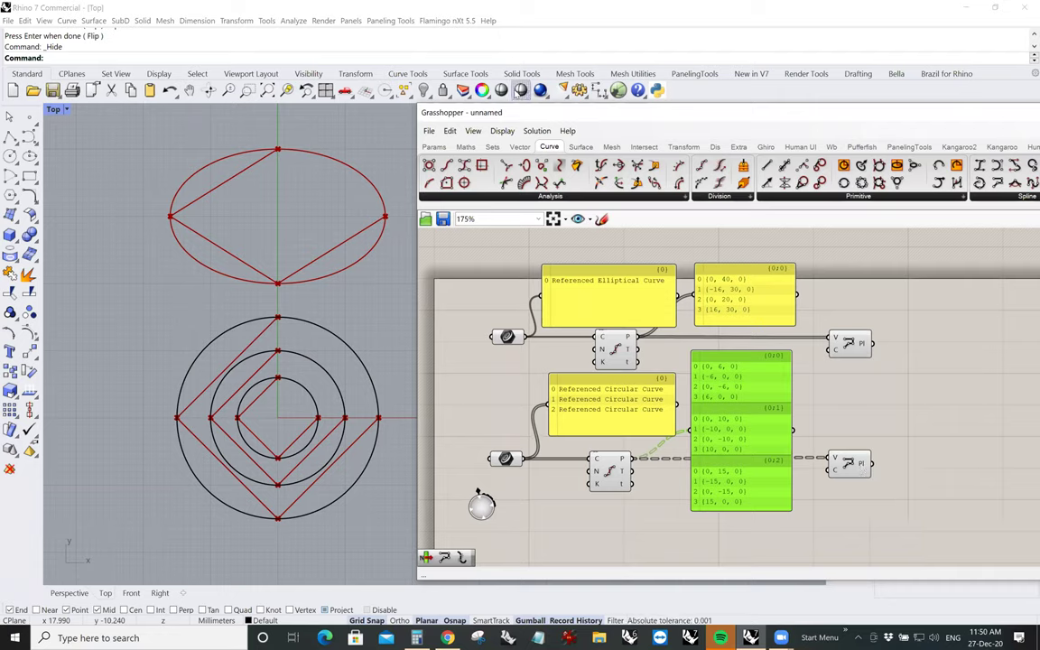
pyautogui.click(435, 147)
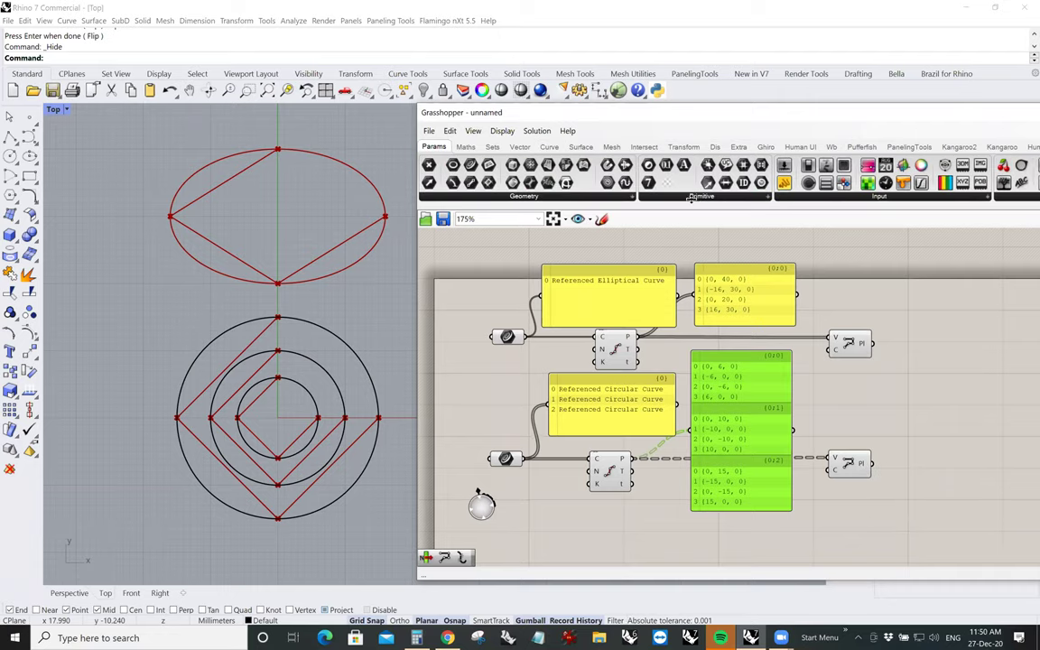
pyautogui.moveTo(784, 183); pyautogui.dragTo(961, 473)
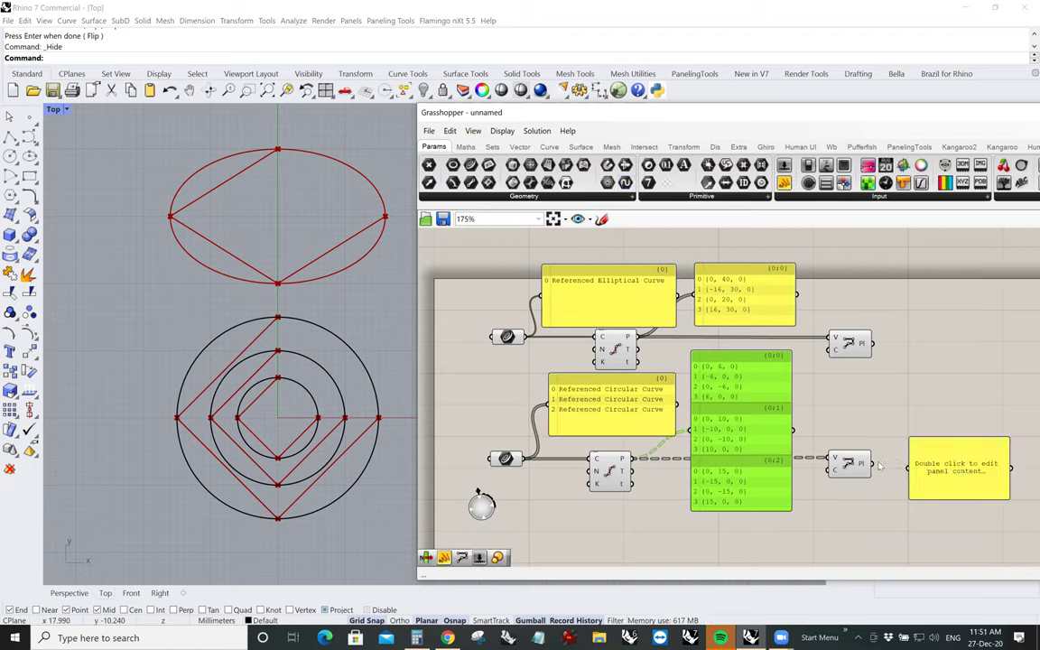
pyautogui.moveTo(872, 464); pyautogui.dragTo(955, 462)
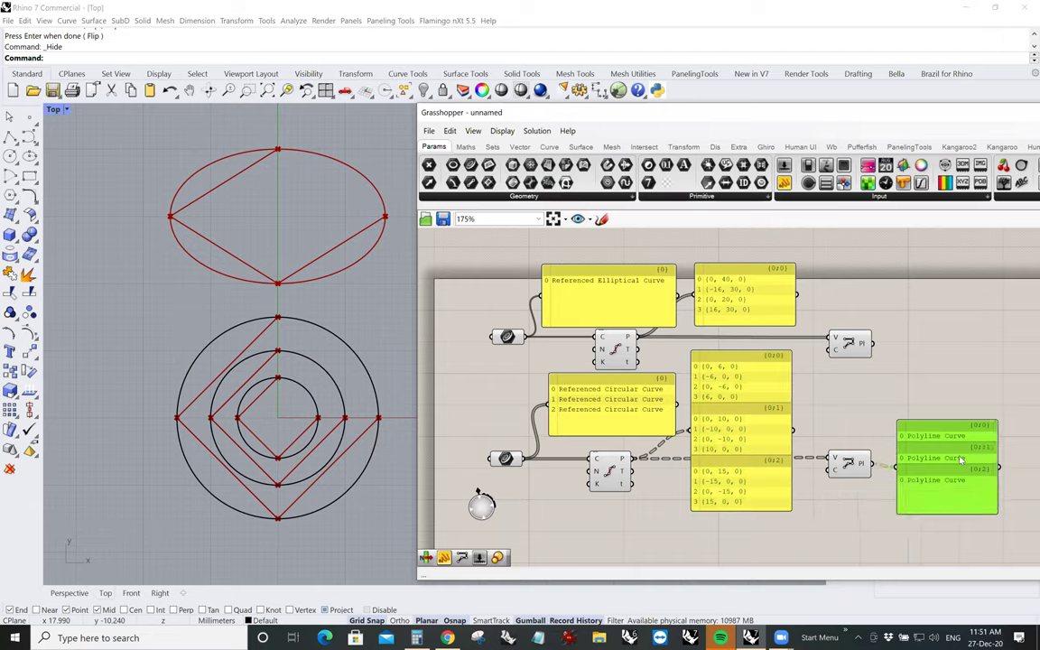
pyautogui.moveTo(977, 432); pyautogui.dragTo(984, 429)
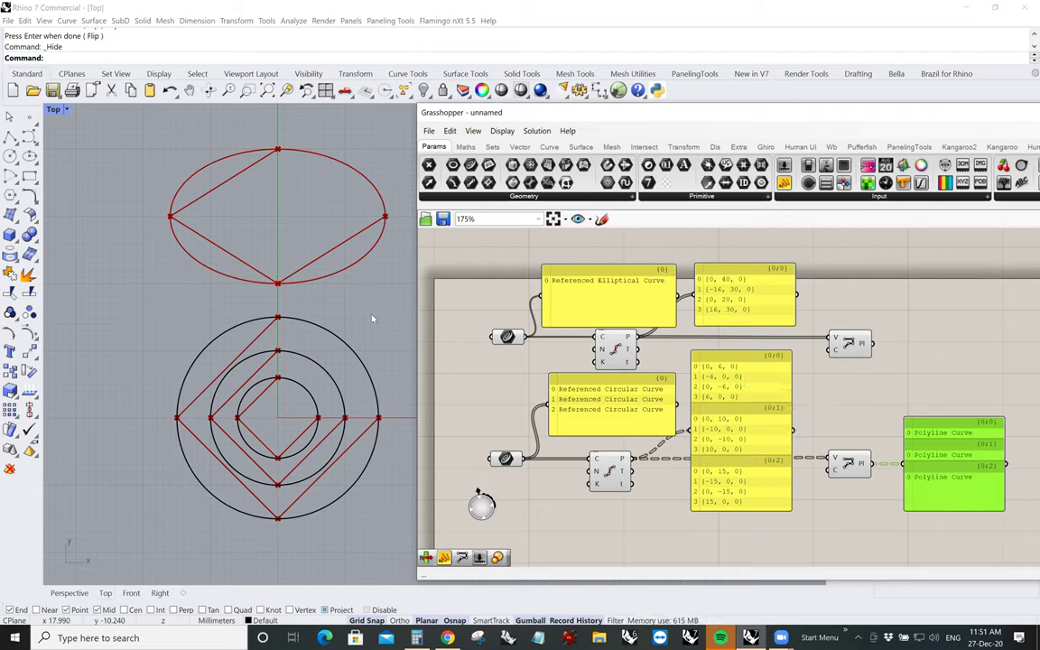
# Delete the ellipse's parameter, components and panels, and move the circles' curve panel farther above its wire
pyautogui.moveTo(447, 253); pyautogui.dragTo(912, 383)
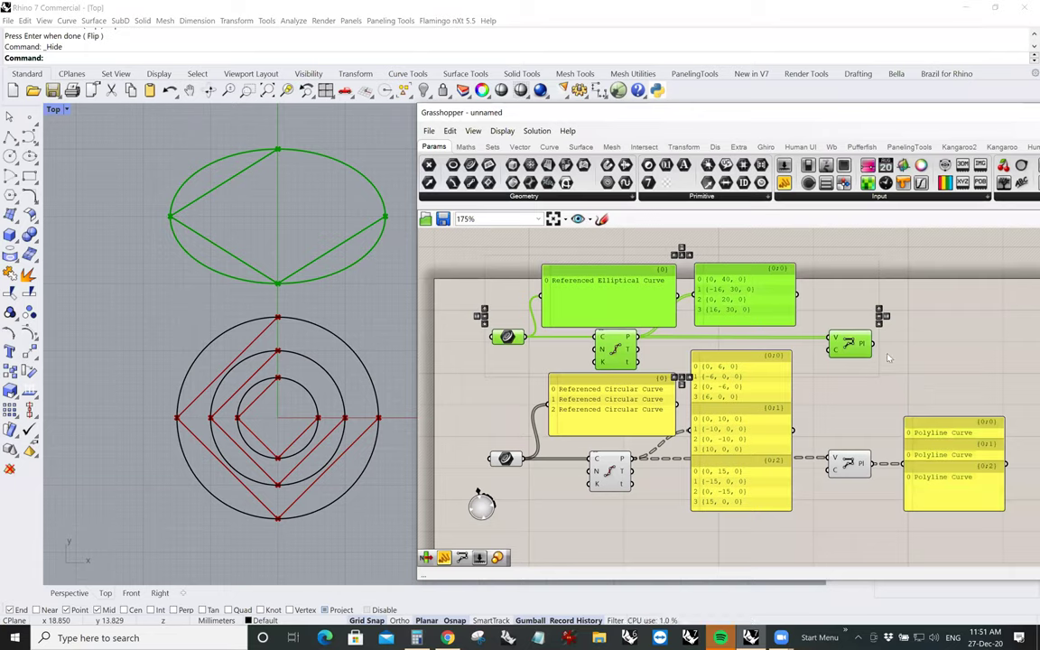
pyautogui.press('Delete')
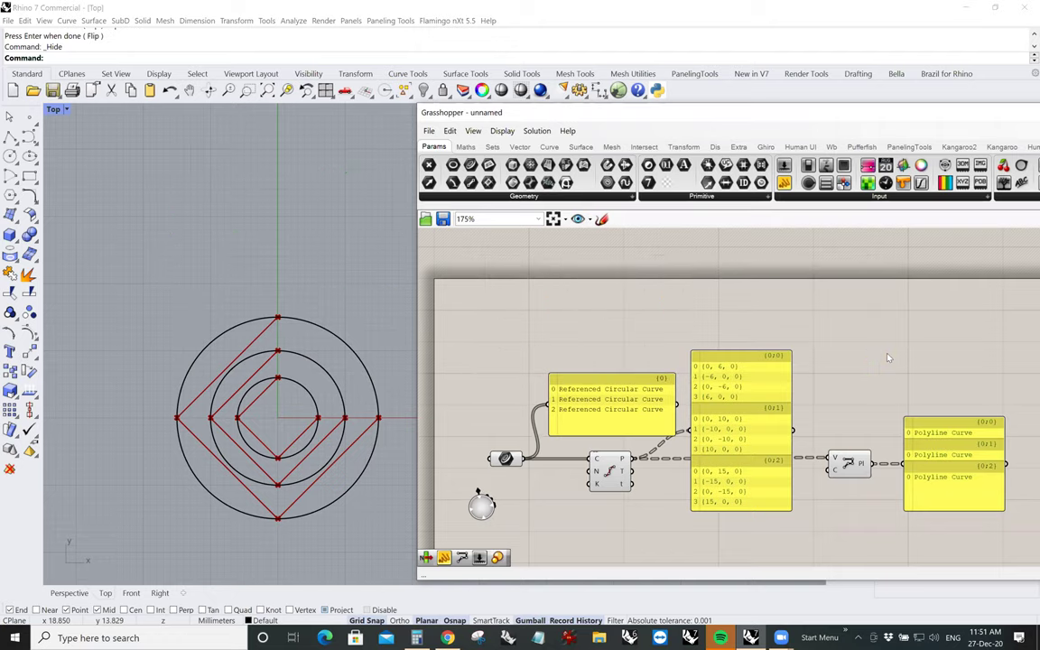
pyautogui.moveTo(351, 423); pyautogui.dragTo(356, 343, button='right')
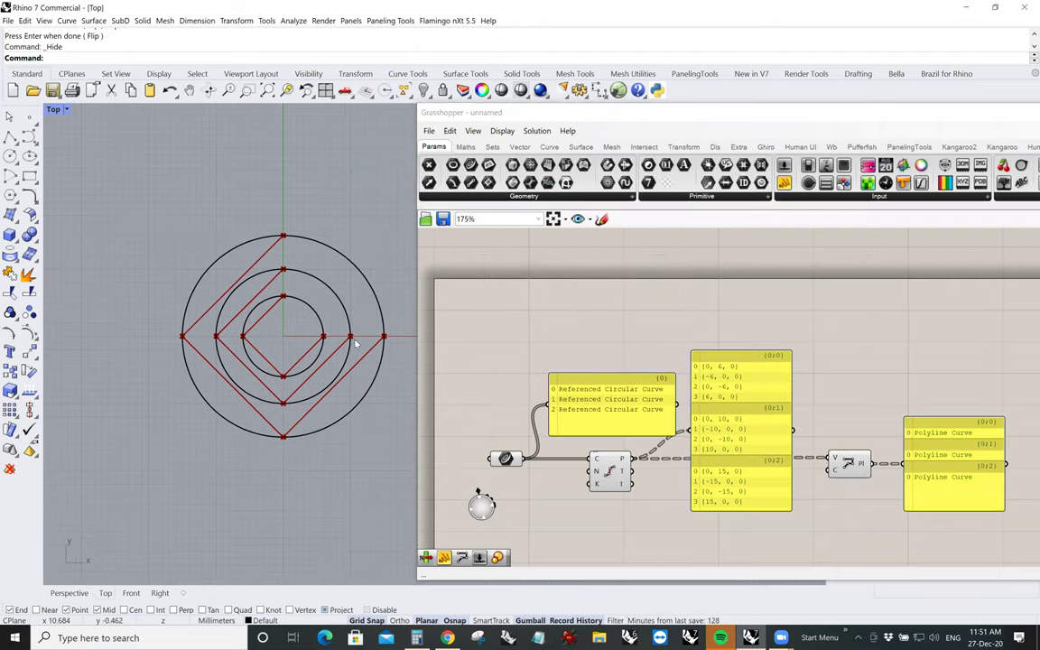
pyautogui.scroll(2, 355, 344)
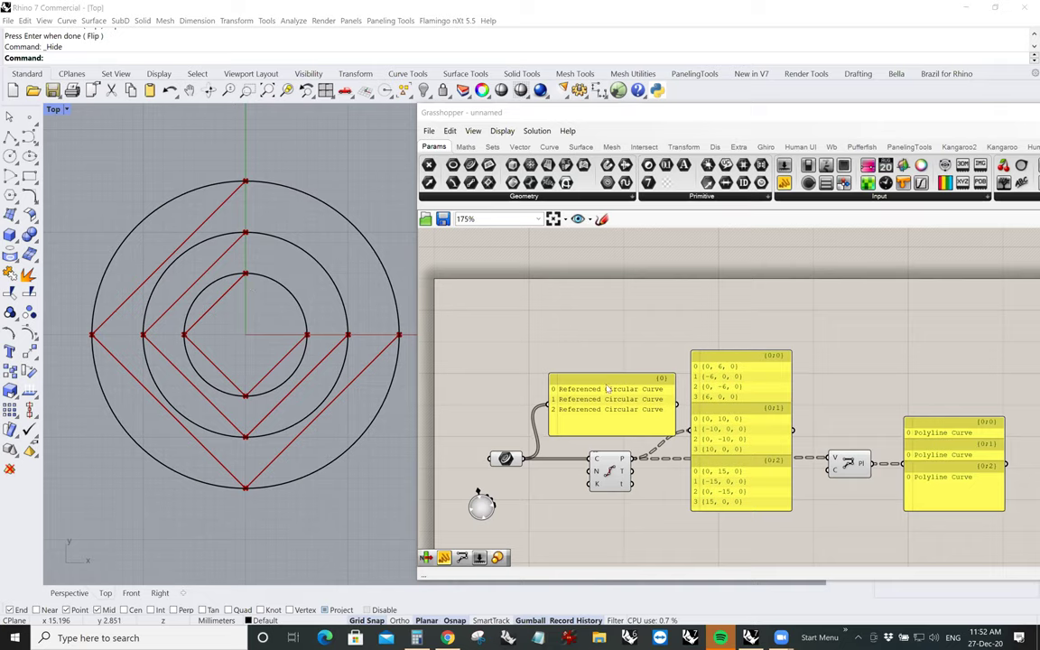
pyautogui.moveTo(553, 378); pyautogui.dragTo(547, 347)
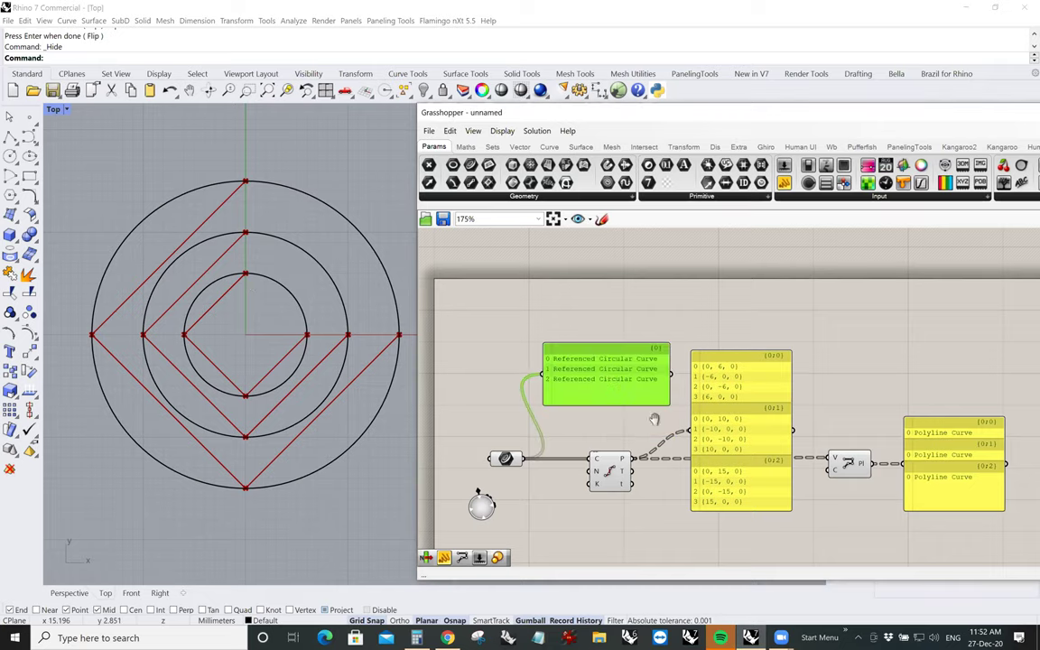
pyautogui.moveTo(654, 419); pyautogui.dragTo(650, 385, button='right')
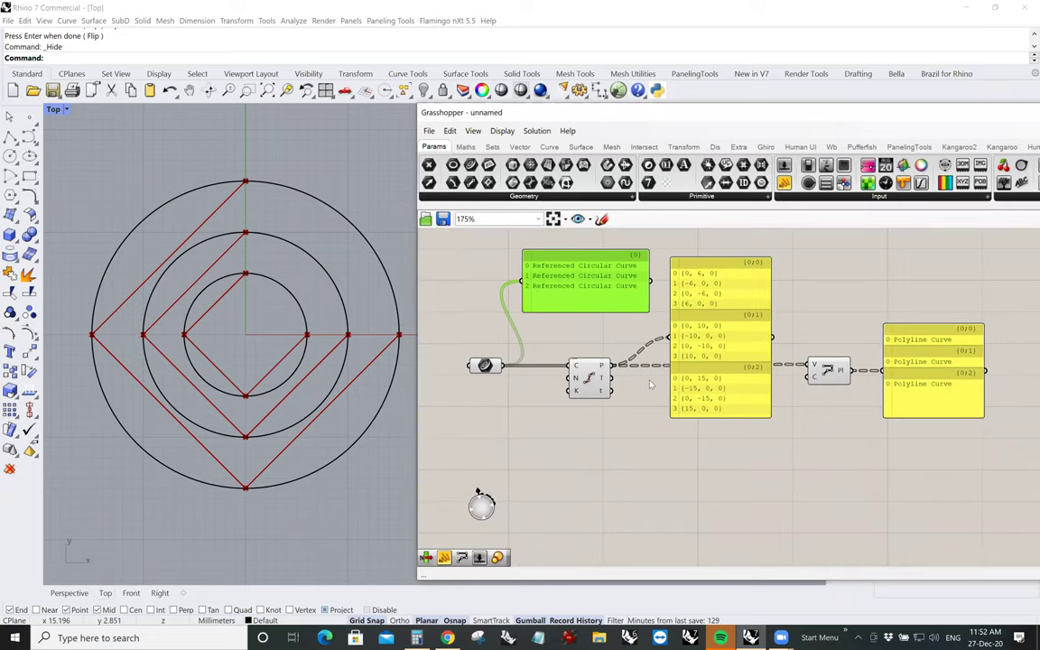
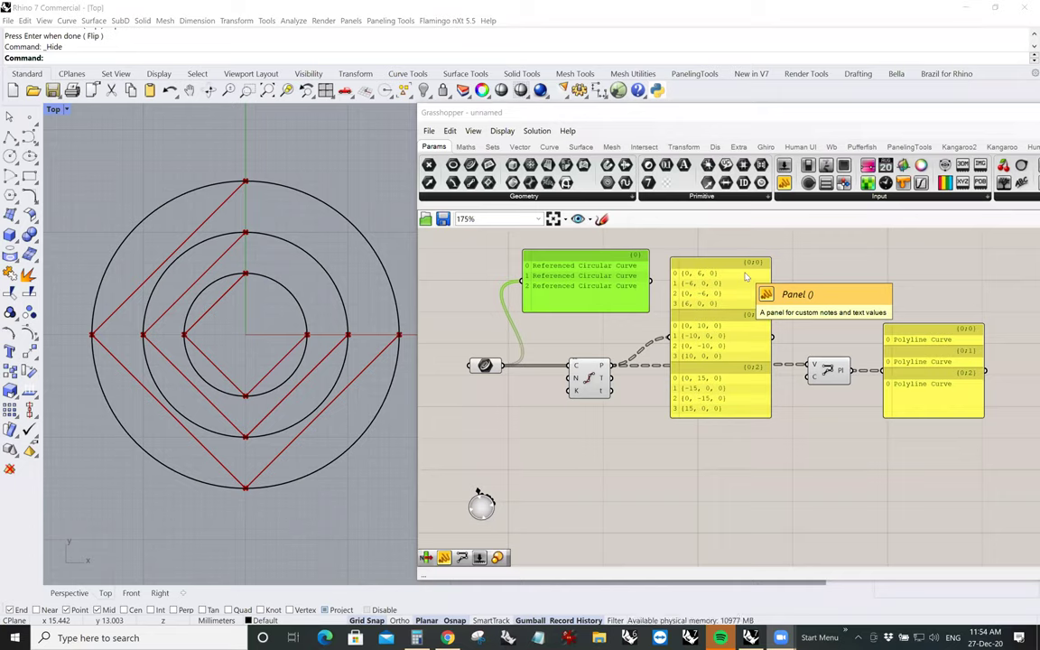
# Add a List Item component below the circles' point panel and feed the Divide Curve points into its list input
pyautogui.click(493, 148)
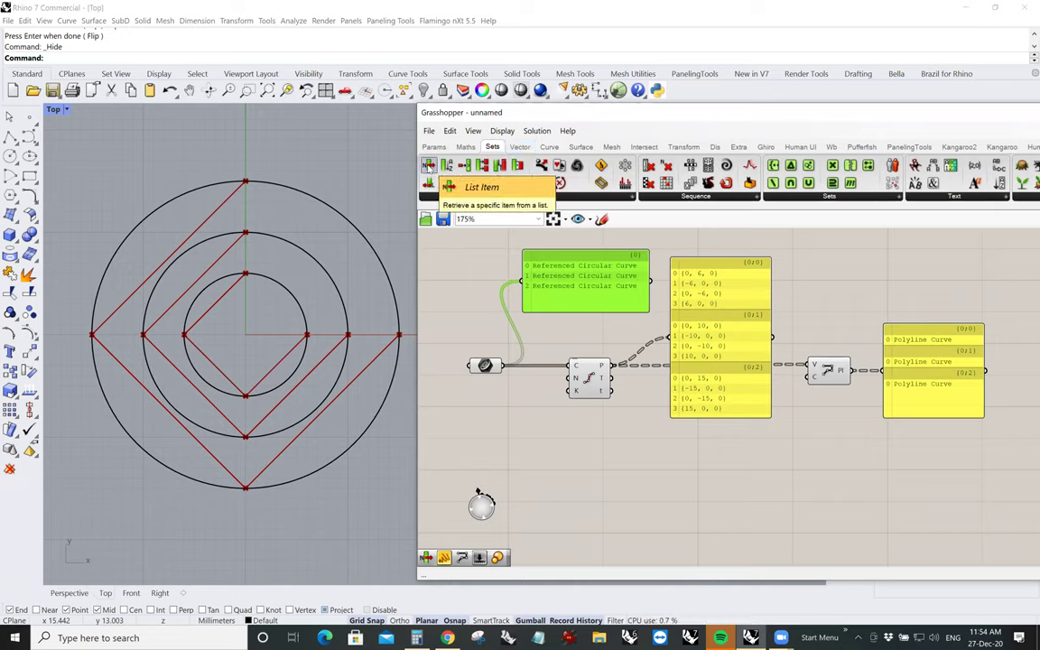
pyautogui.moveTo(429, 166); pyautogui.dragTo(736, 456)
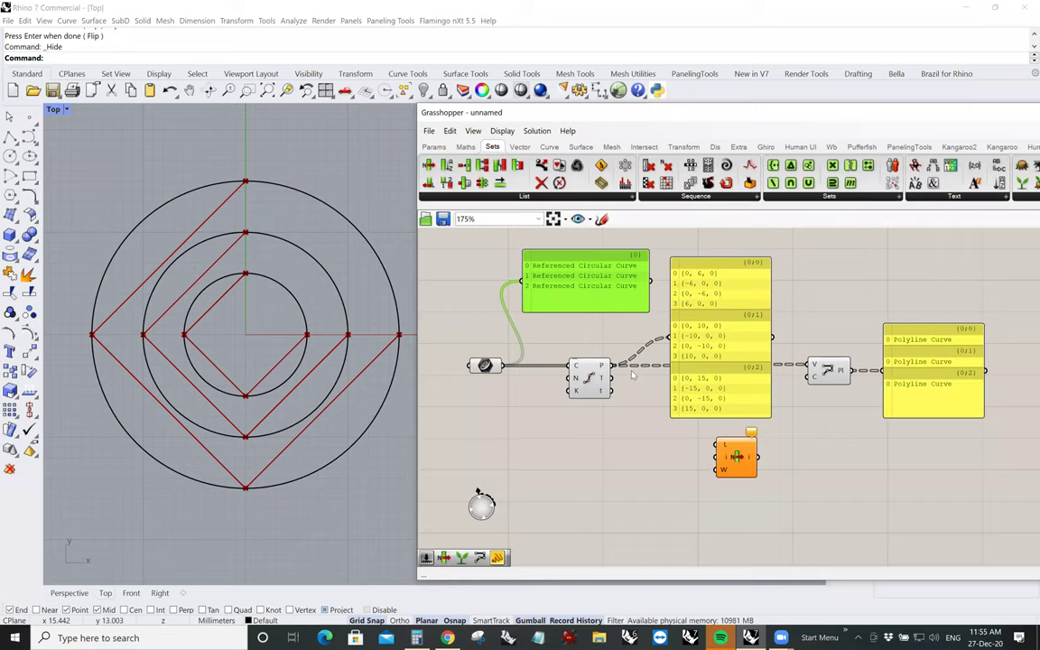
pyautogui.moveTo(612, 364); pyautogui.dragTo(693, 460)
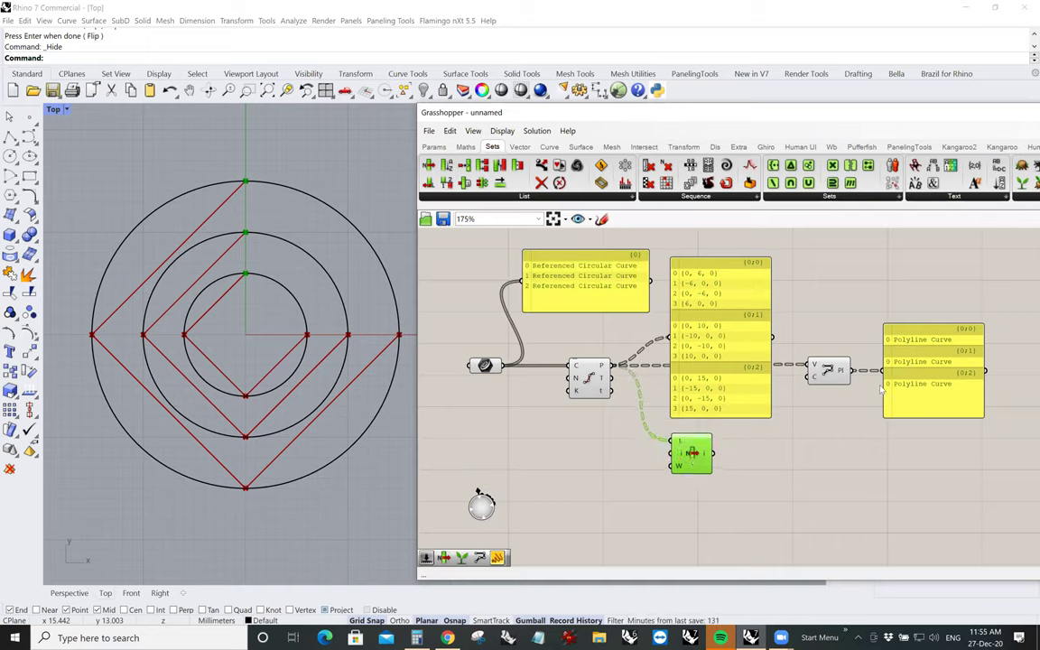
# Reuse the polyline panel to display the List Item output, arranging both with a gap between them for another component
pyautogui.moveTo(907, 413); pyautogui.dragTo(853, 500)
pyautogui.keyDown('shift'); pyautogui.moveTo(713, 453); pyautogui.dragTo(832, 463); pyautogui.keyUp('shift')
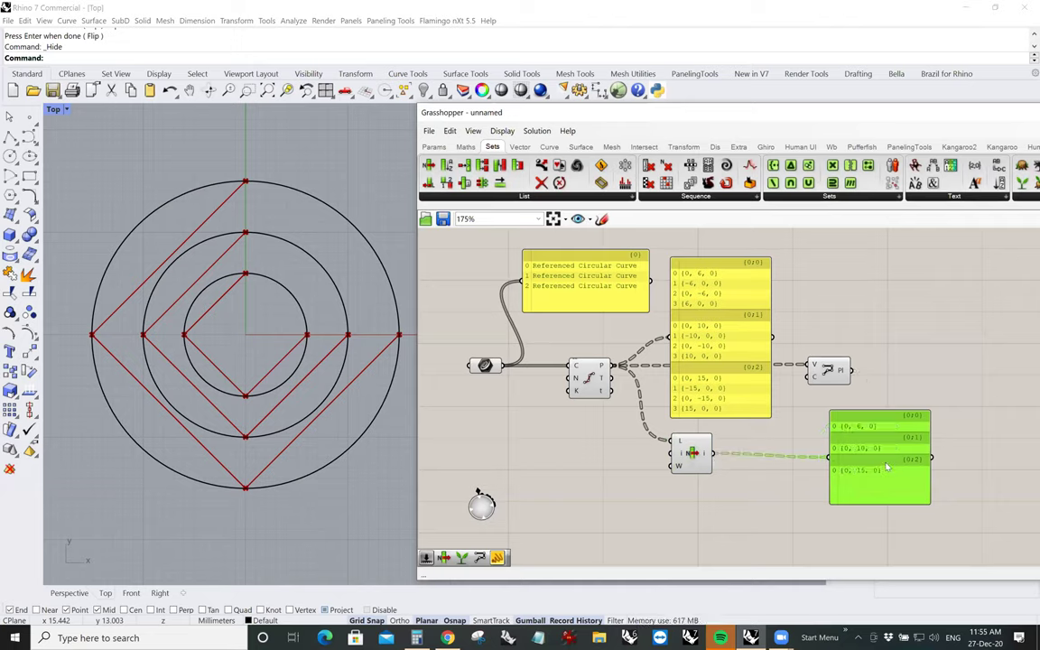
pyautogui.moveTo(836, 420); pyautogui.dragTo(760, 428)
pyautogui.moveTo(689, 467); pyautogui.dragTo(690, 479)
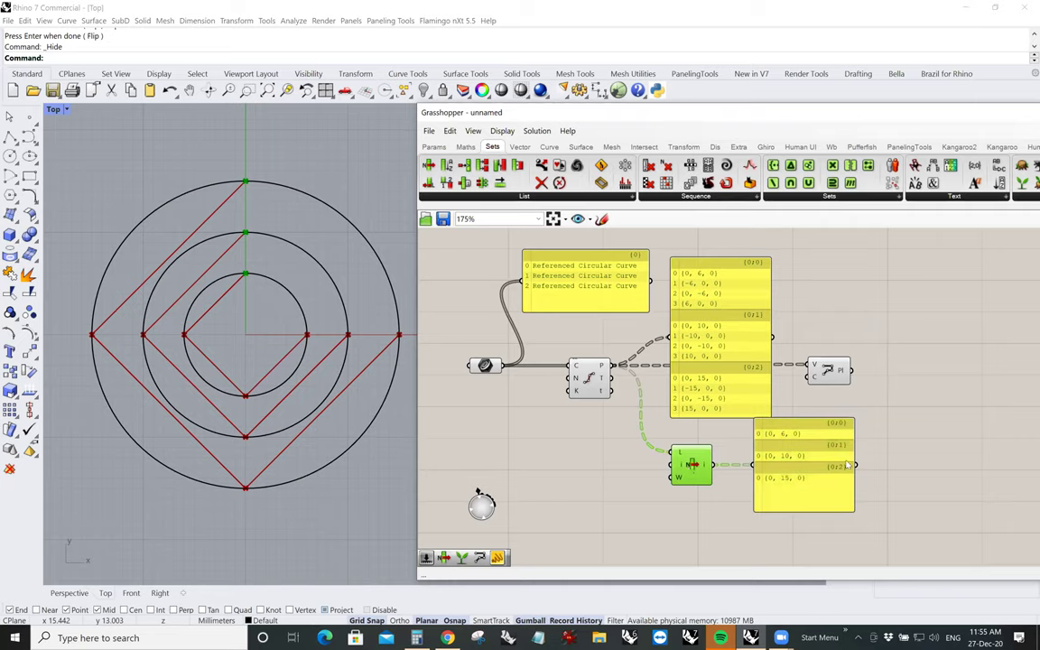
pyautogui.moveTo(799, 434); pyautogui.dragTo(801, 439)
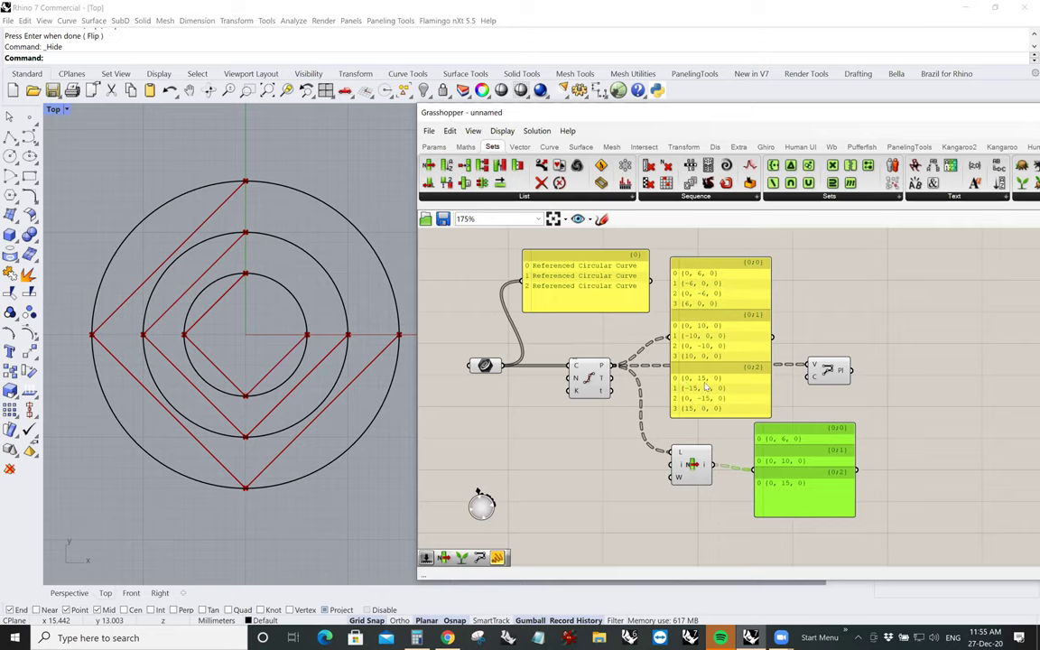
pyautogui.moveTo(852, 463); pyautogui.dragTo(912, 463)
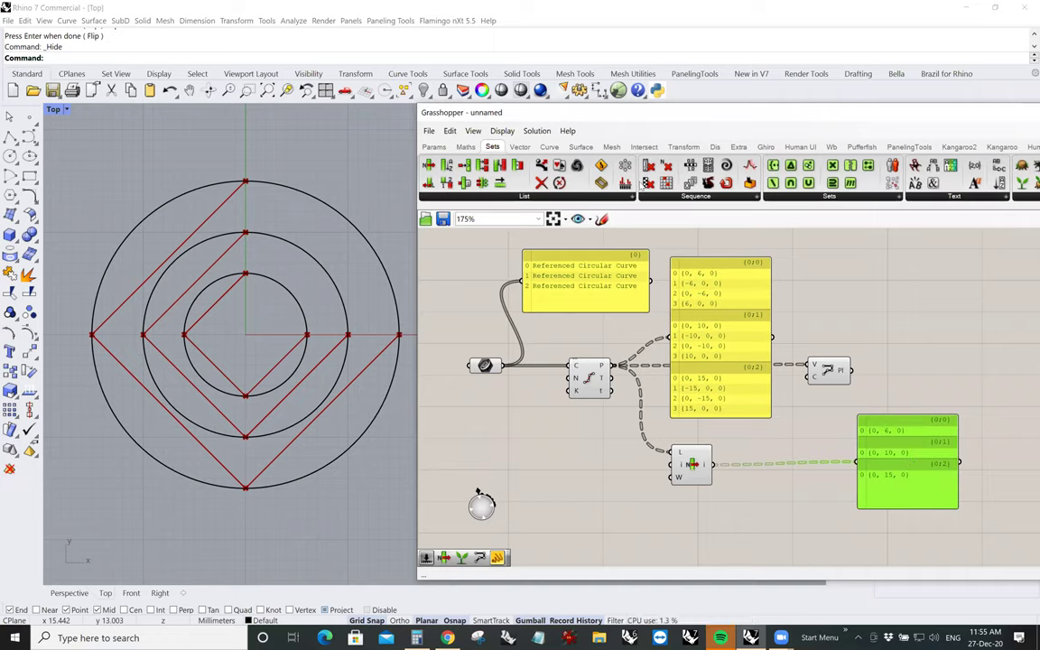
# Add a PolyLine component beside List Item and connect the item output to its vertices input
pyautogui.click(549, 148)
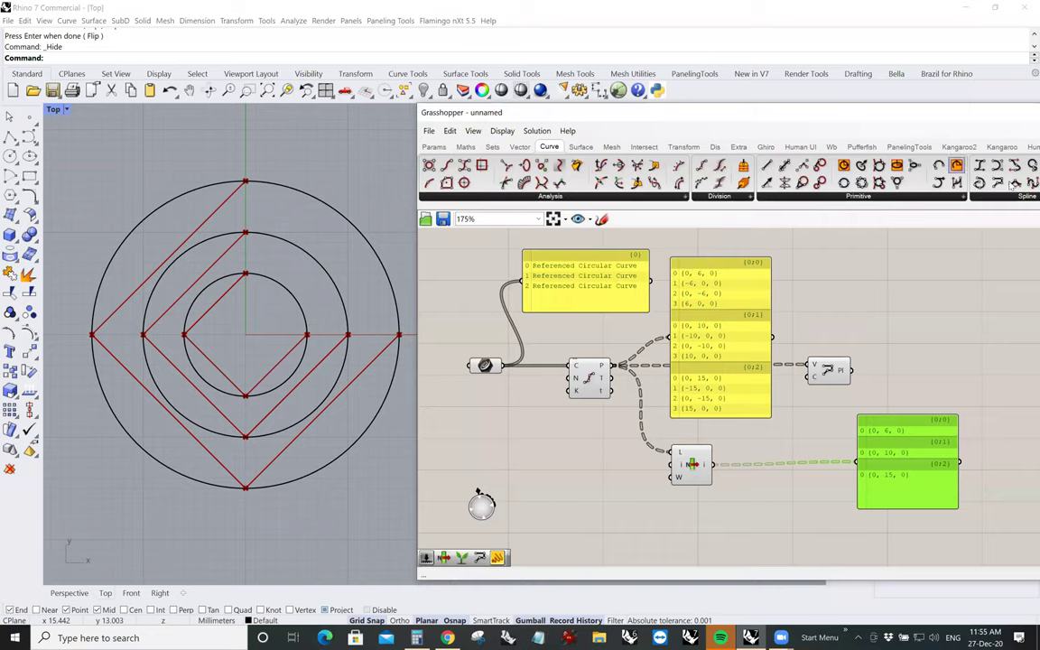
pyautogui.click(779, 488)
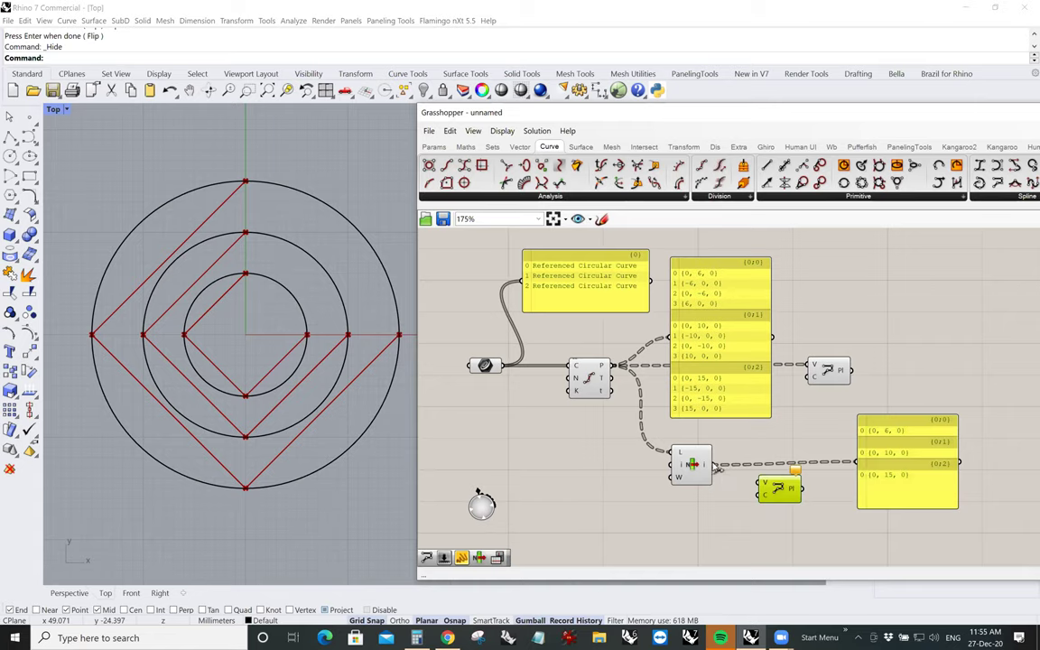
pyautogui.moveTo(716, 466); pyautogui.dragTo(749, 485)
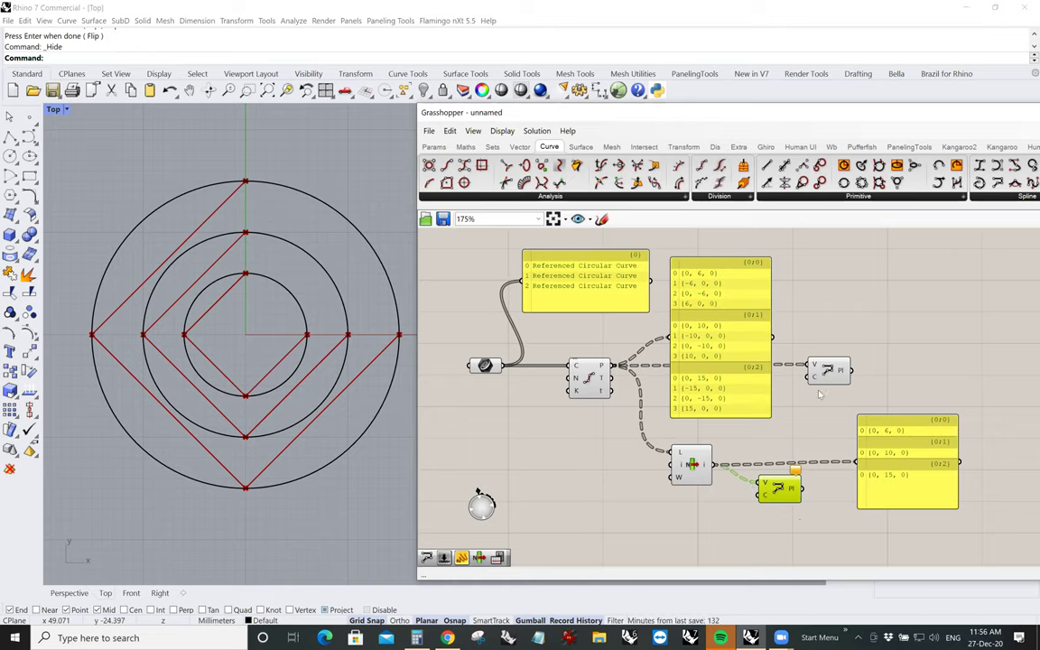
# Space the new PolyLine and the List Item panel apart, and examine the PolyLine's warning against the item output's branches
pyautogui.click(829, 371)
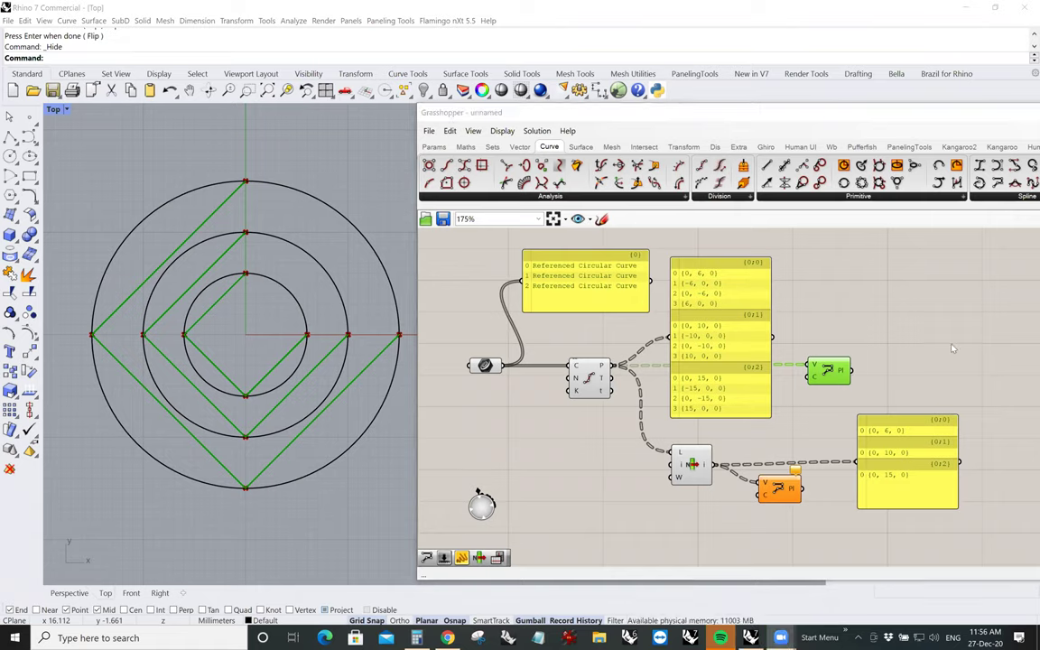
pyautogui.moveTo(904, 474); pyautogui.dragTo(889, 461)
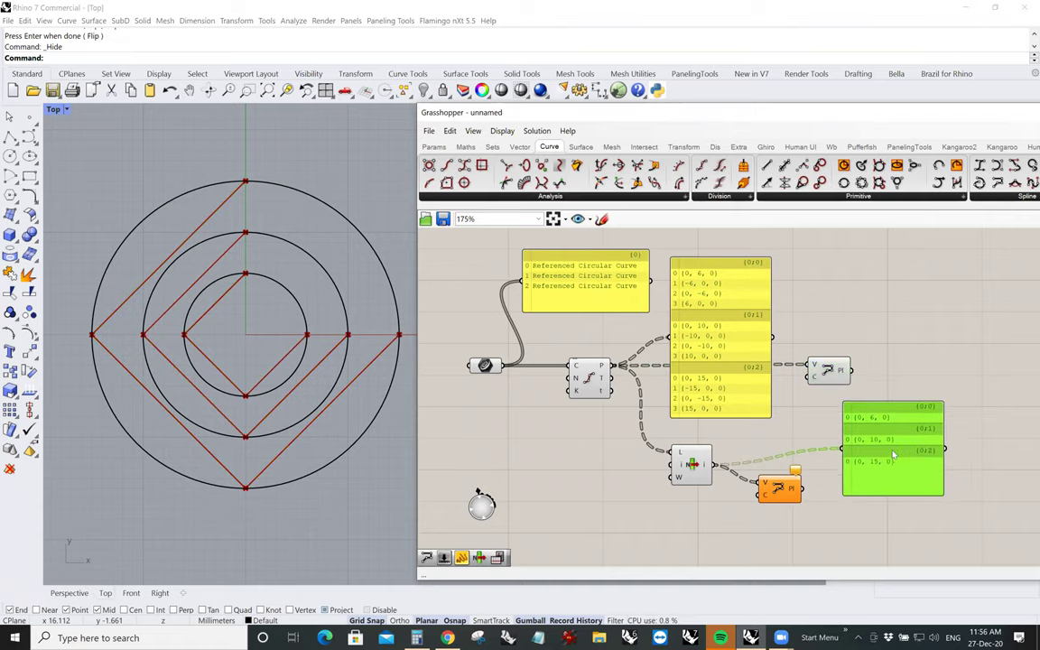
pyautogui.moveTo(775, 488); pyautogui.dragTo(787, 492)
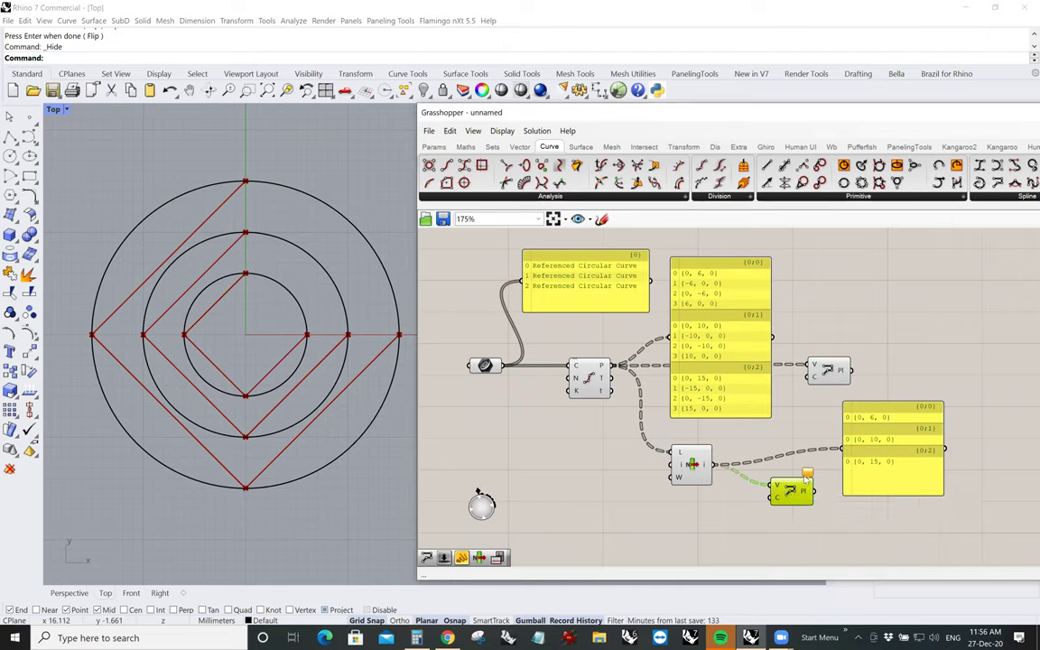
pyautogui.moveTo(809, 473)
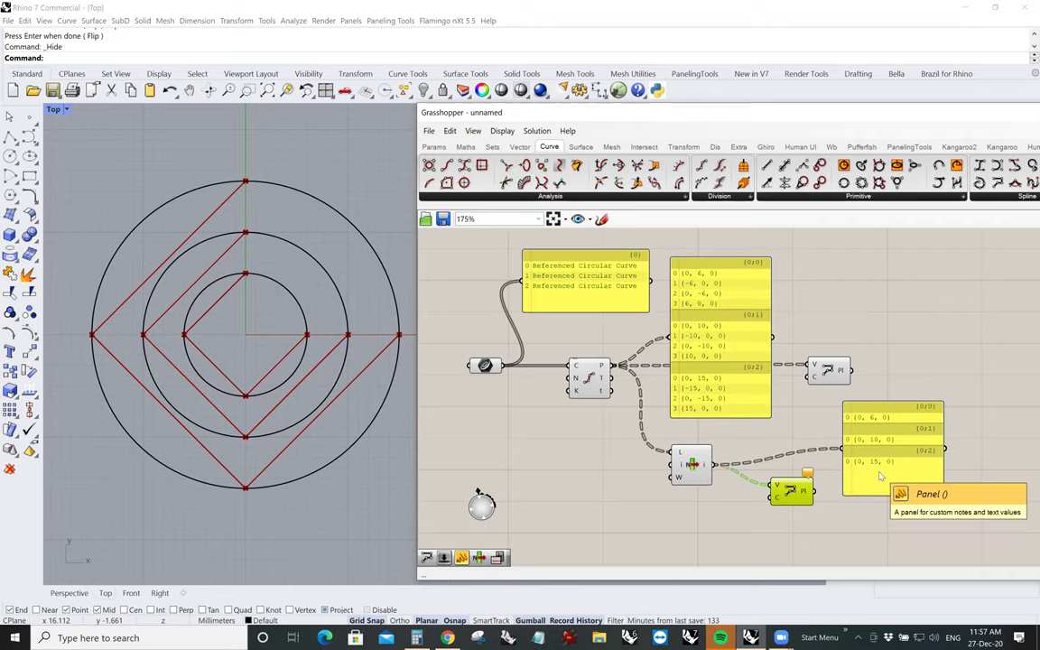
pyautogui.moveTo(707, 468)
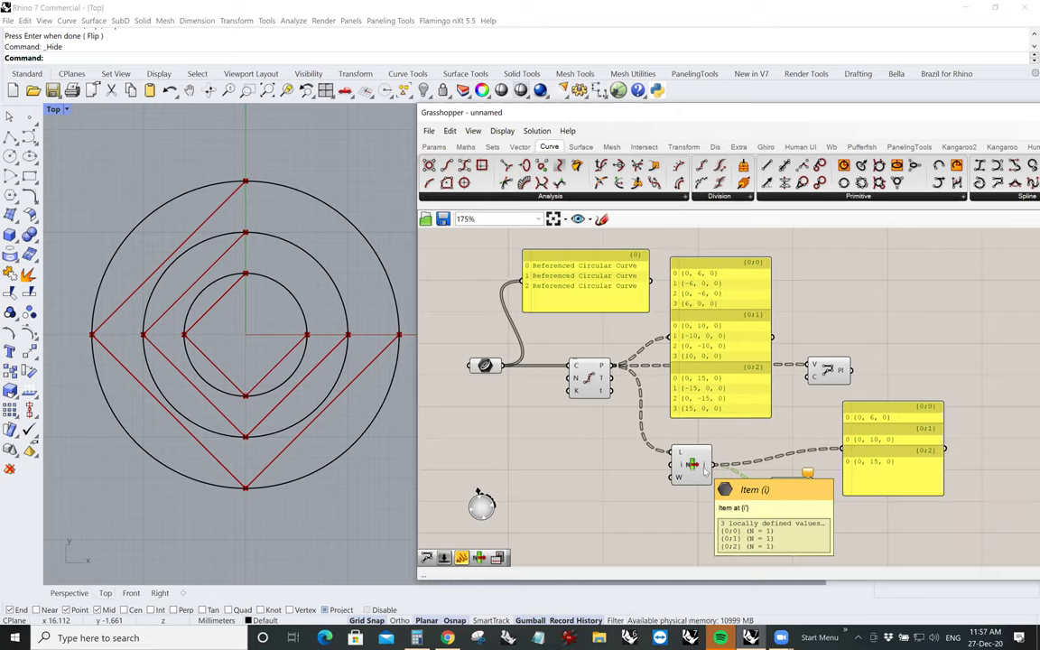
pyautogui.moveTo(708, 466); pyautogui.dragTo(778, 488)
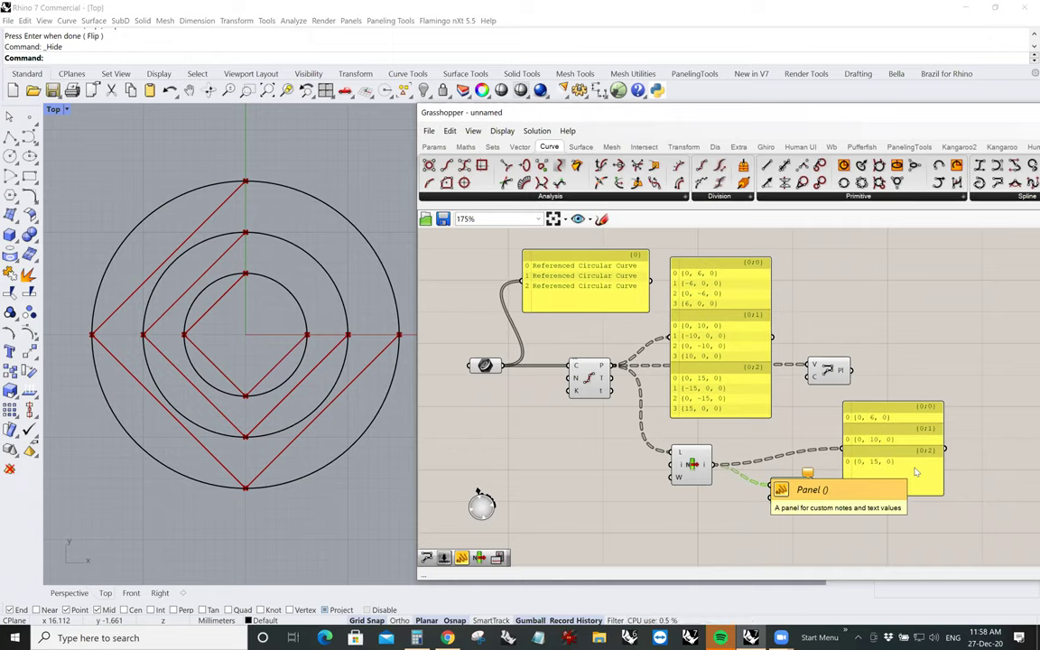
# Try flattening the List Item output to compare the panel's data structure, and switch the flattening off again
pyautogui.rightClick(707, 466)
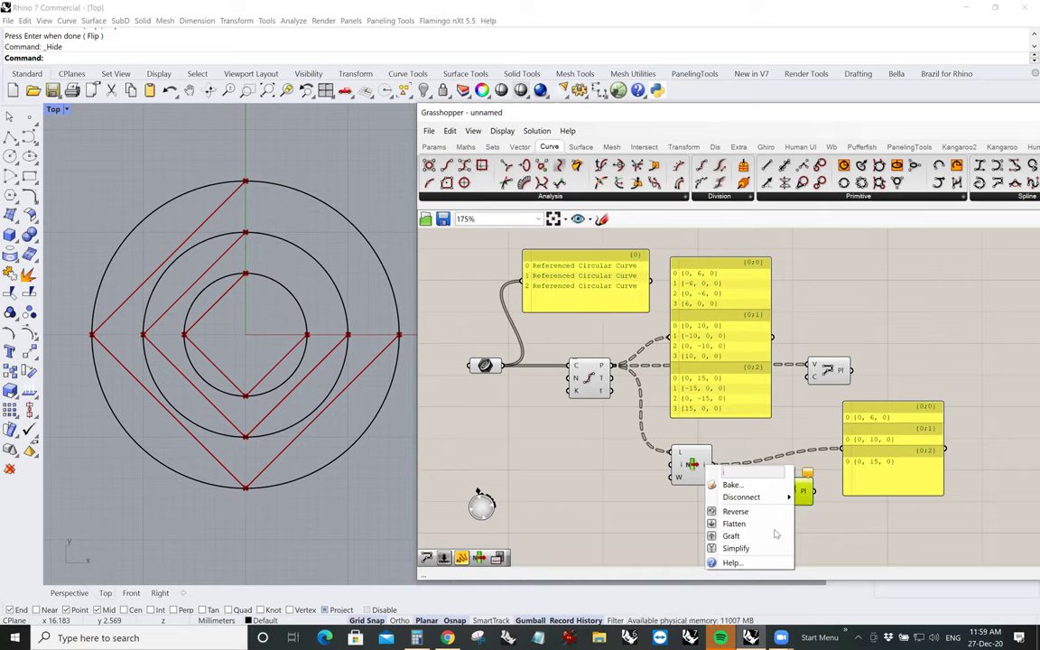
pyautogui.click(736, 523)
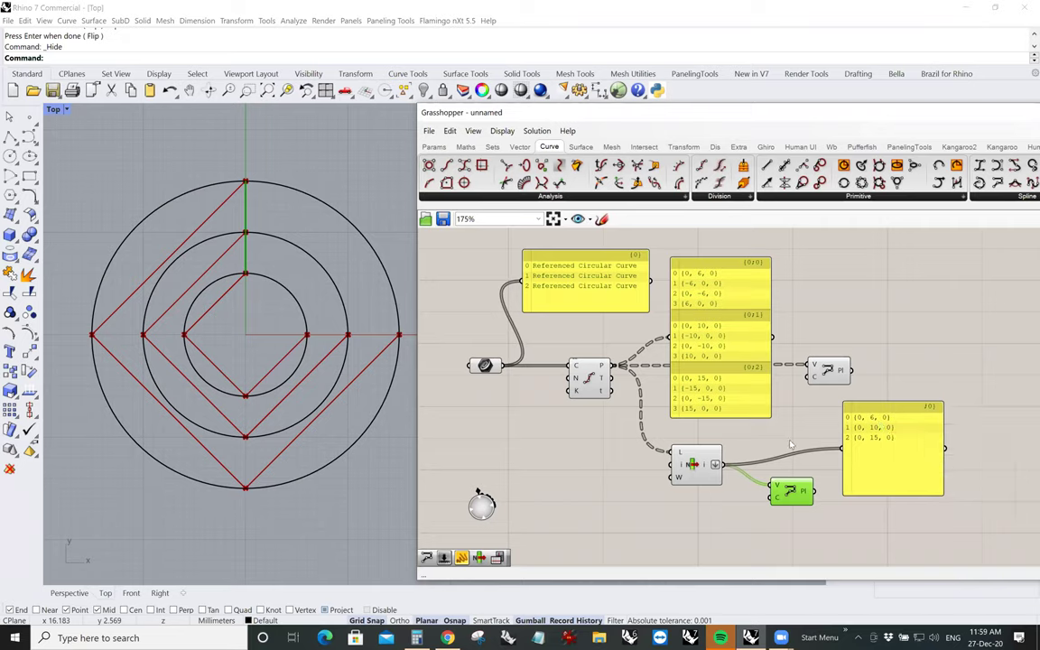
pyautogui.rightClick(716, 465)
pyautogui.click(740, 536)
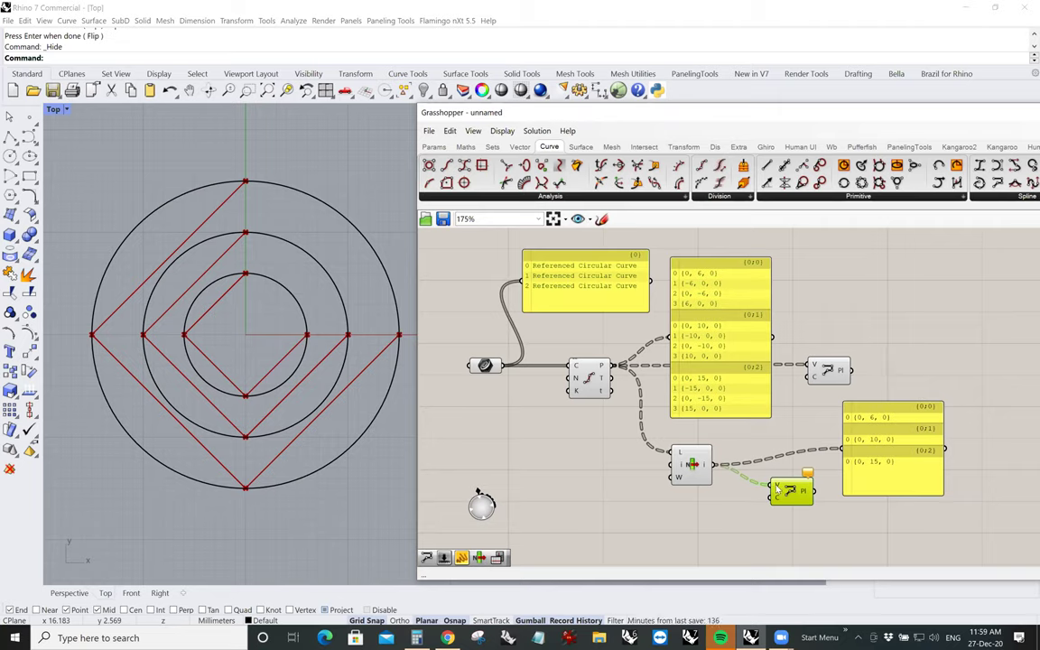
# Flatten the new PolyLine's vertices input, and move the List Item panel and this PolyLine upward
pyautogui.moveTo(777, 489)
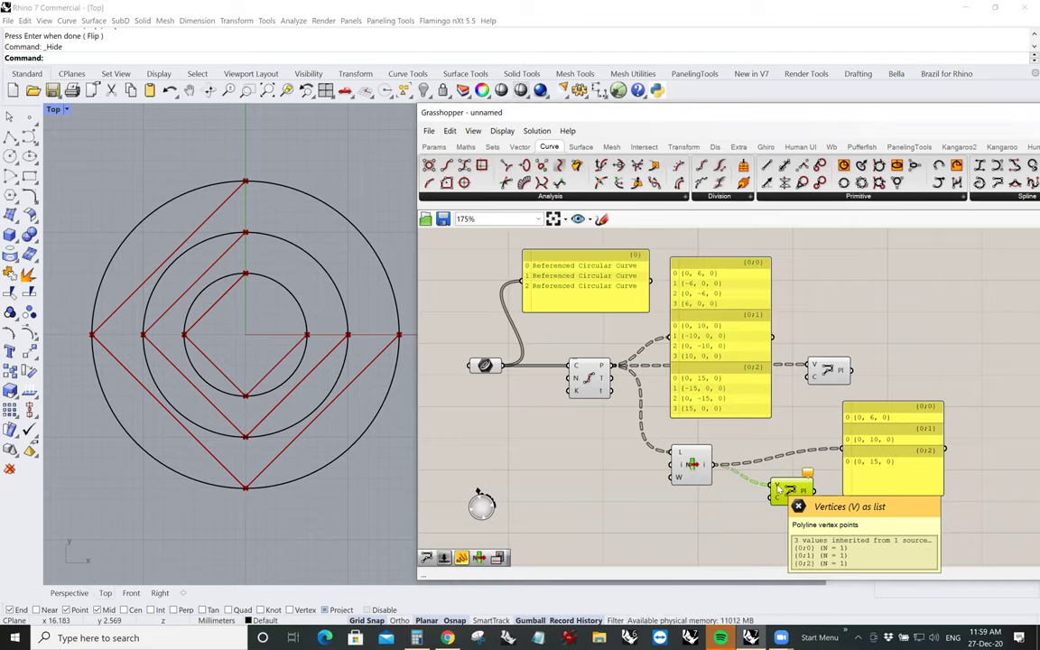
pyautogui.rightClick(779, 488)
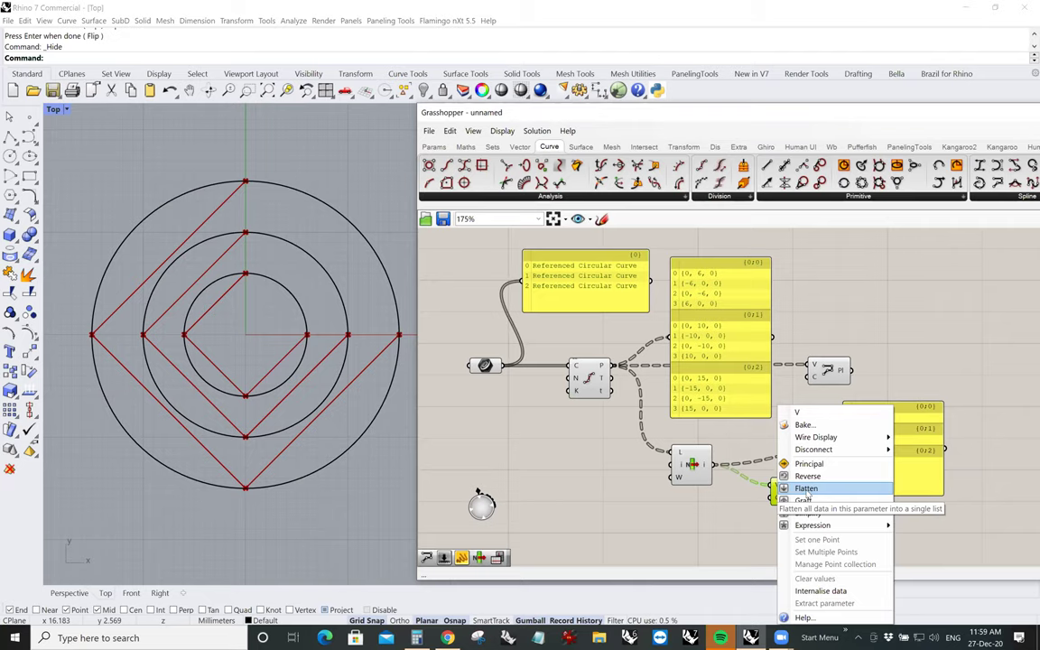
pyautogui.click(806, 490)
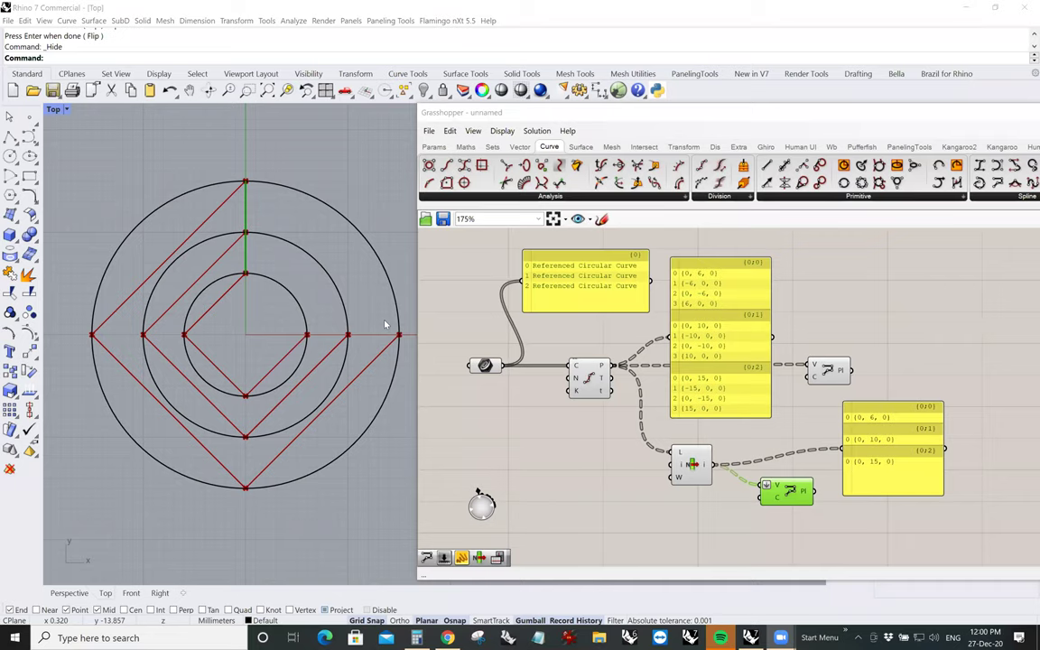
pyautogui.moveTo(564, 345); pyautogui.dragTo(564, 343, button='right')
pyautogui.moveTo(657, 428); pyautogui.dragTo(621, 331, button='right')
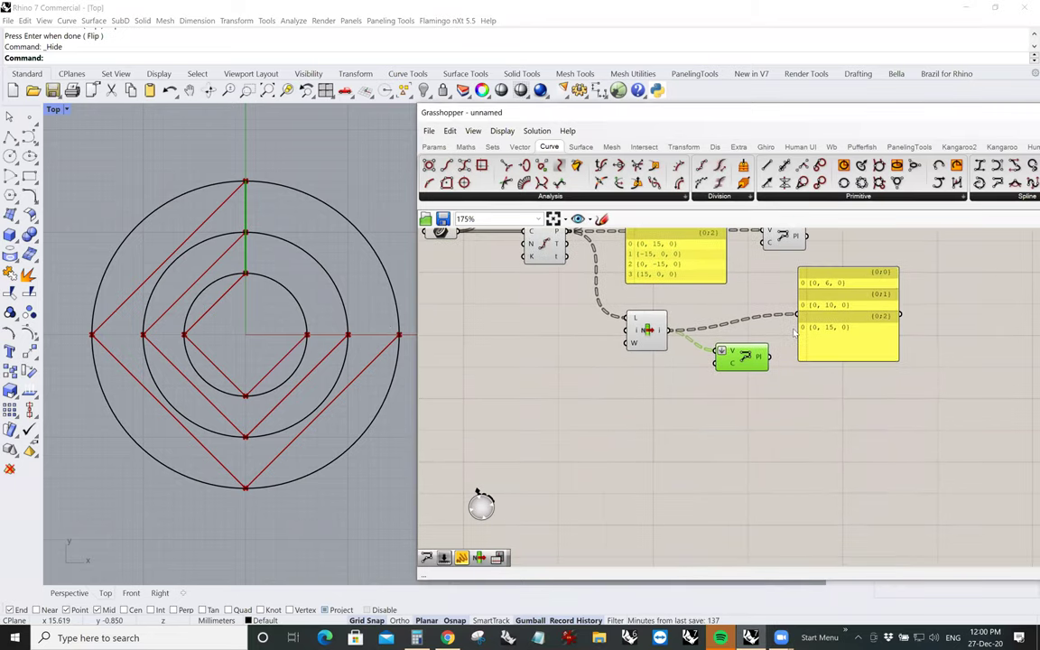
pyautogui.moveTo(840, 298); pyautogui.dragTo(871, 270)
pyautogui.moveTo(743, 355); pyautogui.dragTo(746, 346)
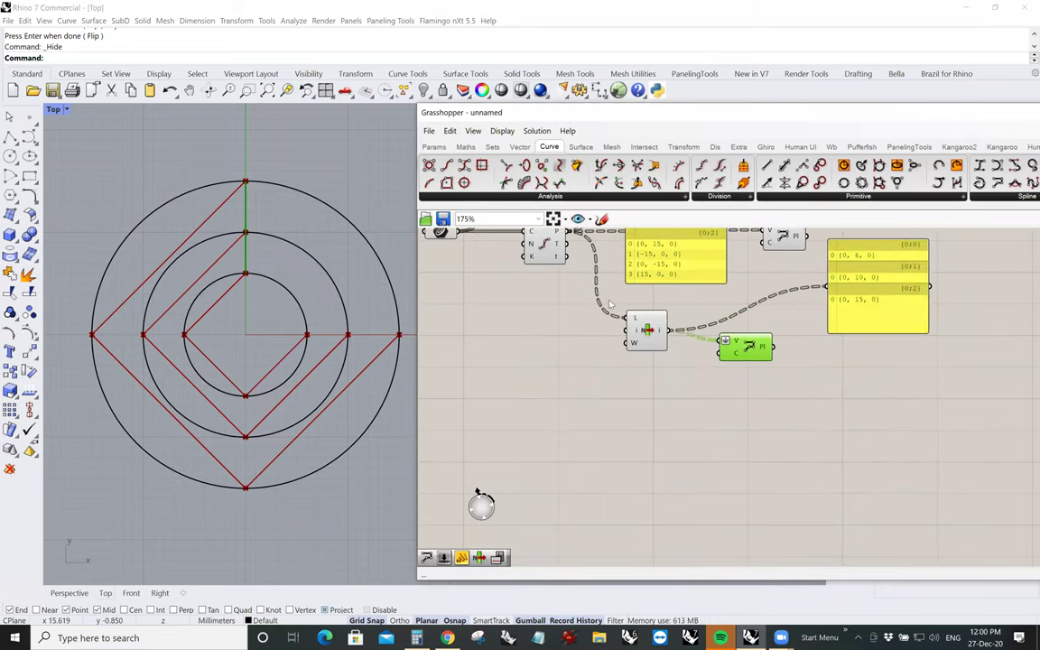
# Duplicate the List Item and its flattened PolyLine together, and place the copies directly below the originals
pyautogui.click(801, 399)
pyautogui.moveTo(606, 293); pyautogui.dragTo(801, 400)
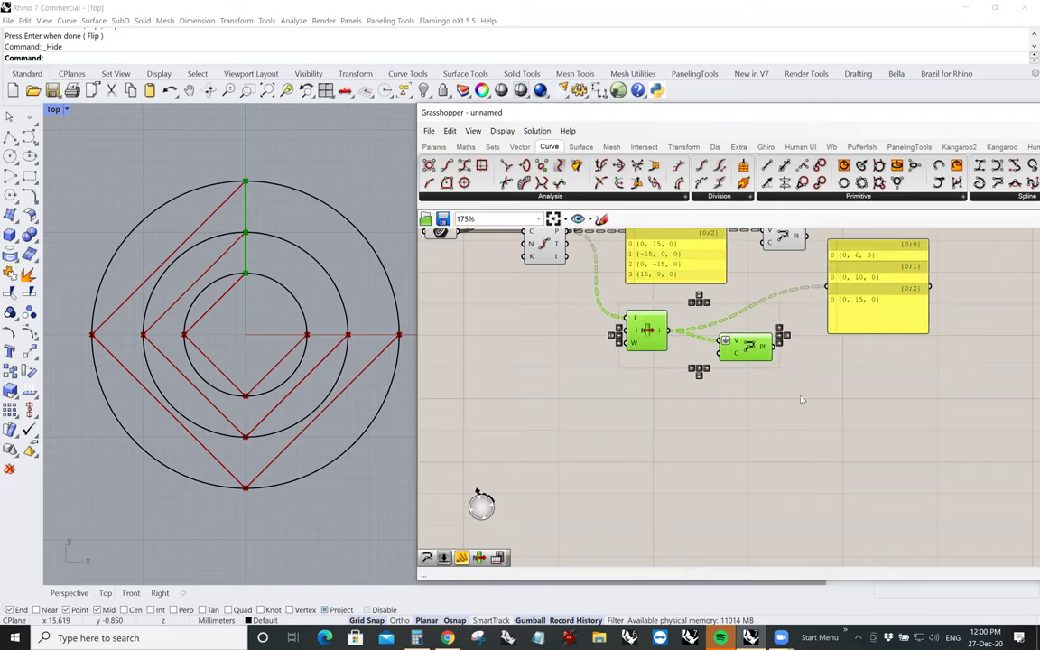
pyautogui.hotkey('ctrl', 'c')
pyautogui.hotkey('ctrl', 'v')
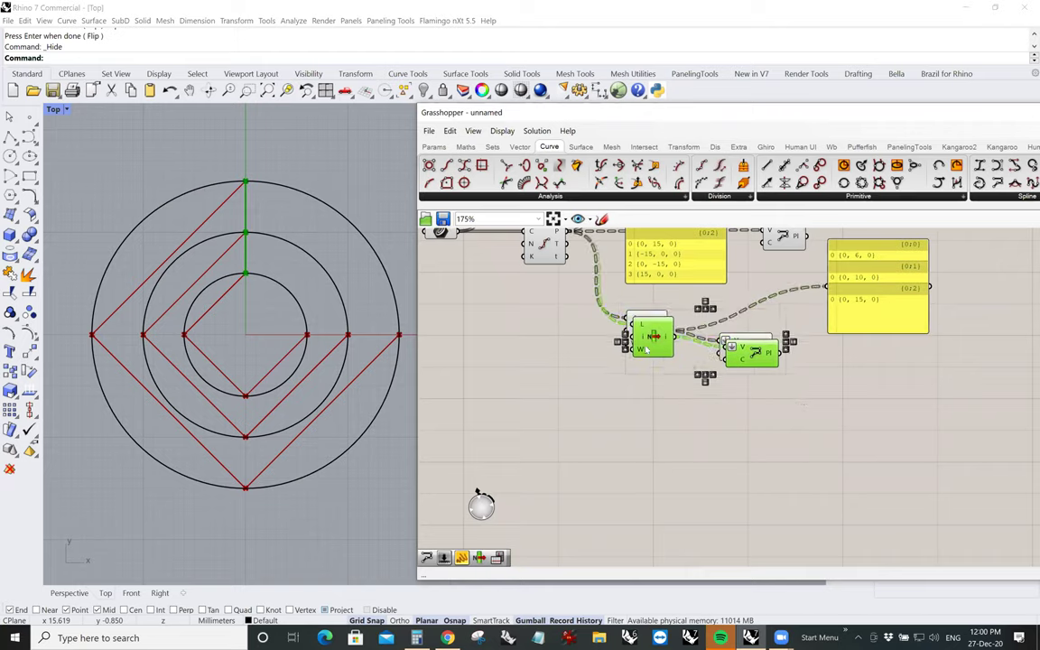
pyautogui.moveTo(650, 344); pyautogui.dragTo(648, 416)
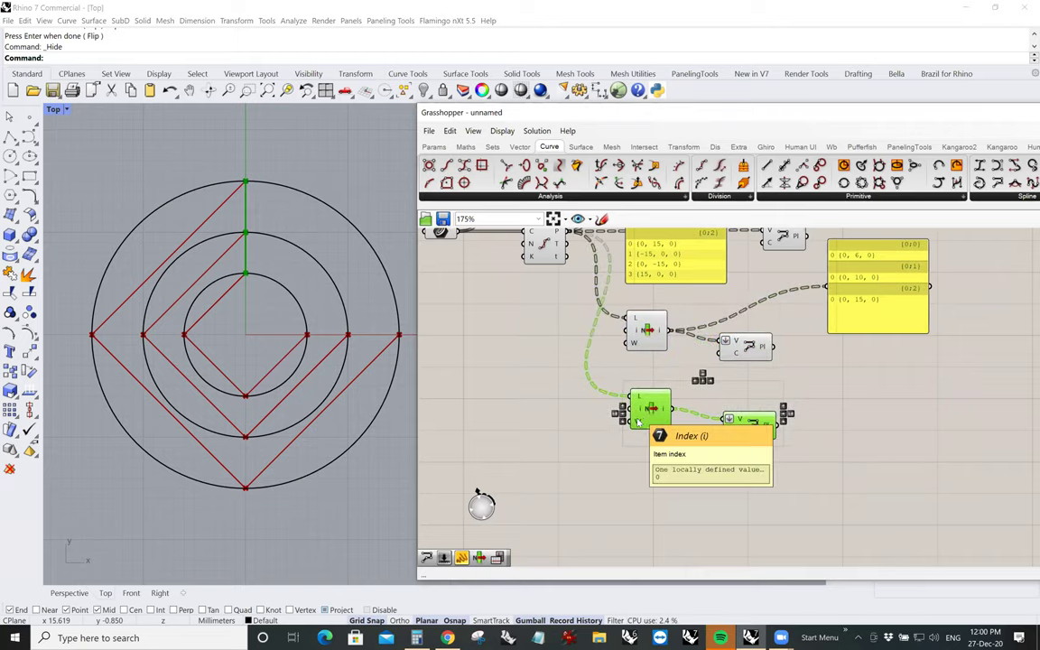
pyautogui.click(638, 360)
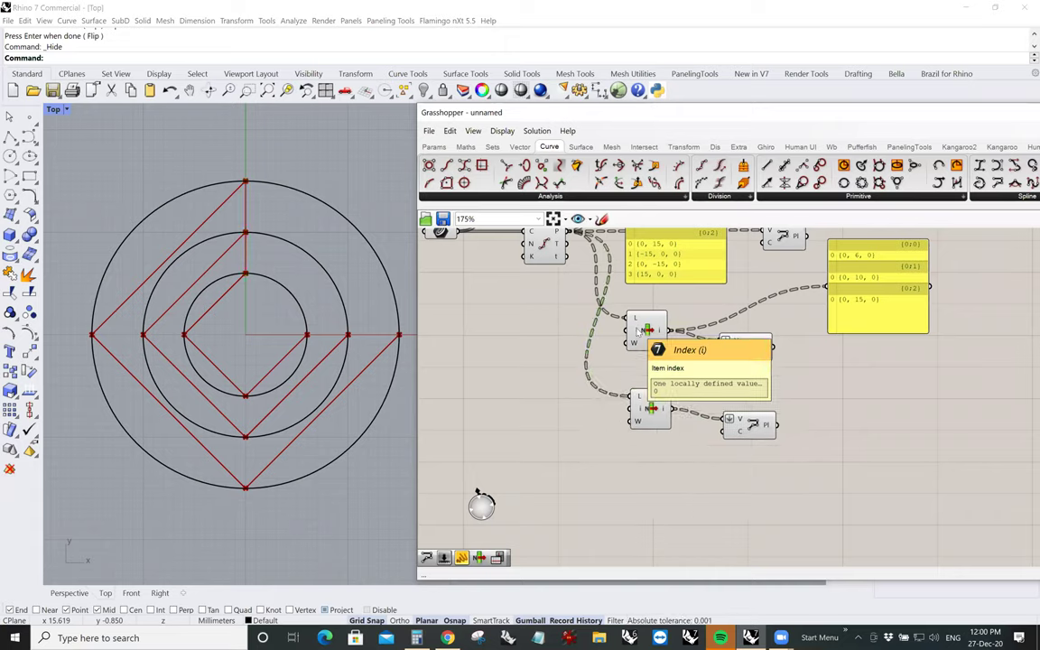
# Set the item index of the second List Item to 1
pyautogui.rightClick(639, 409)
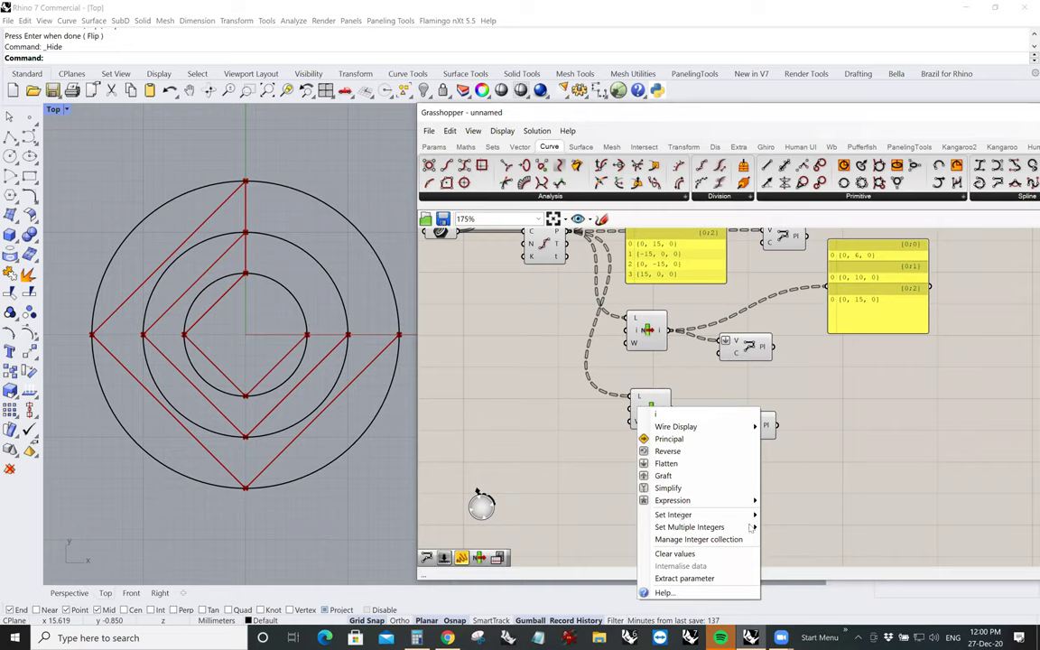
pyautogui.moveTo(686, 516)
pyautogui.doubleClick(780, 516)
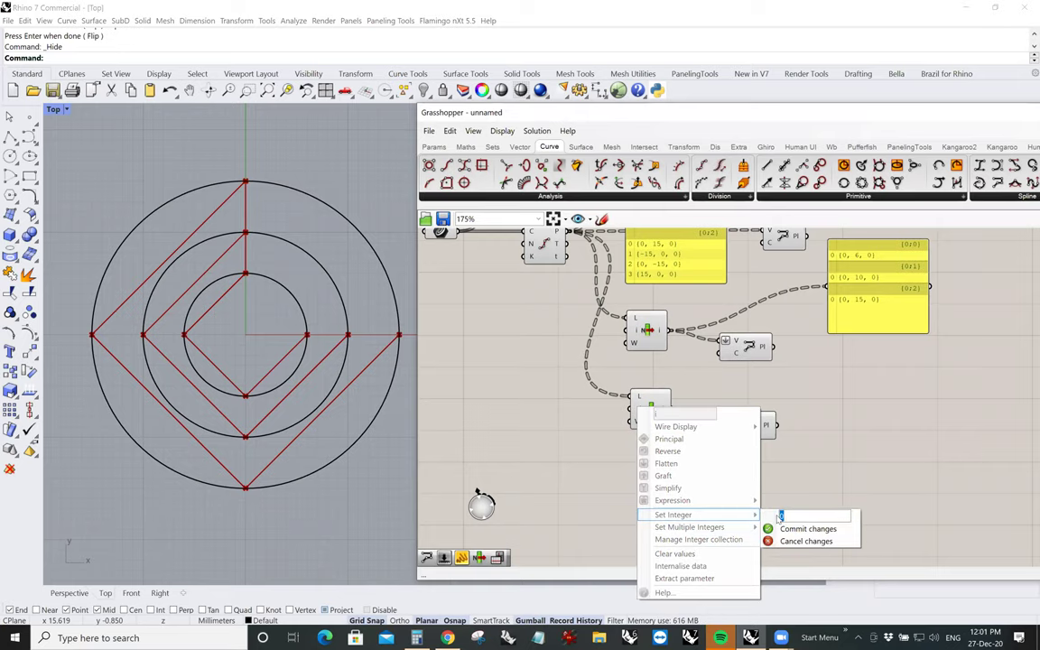
pyautogui.click(807, 528)
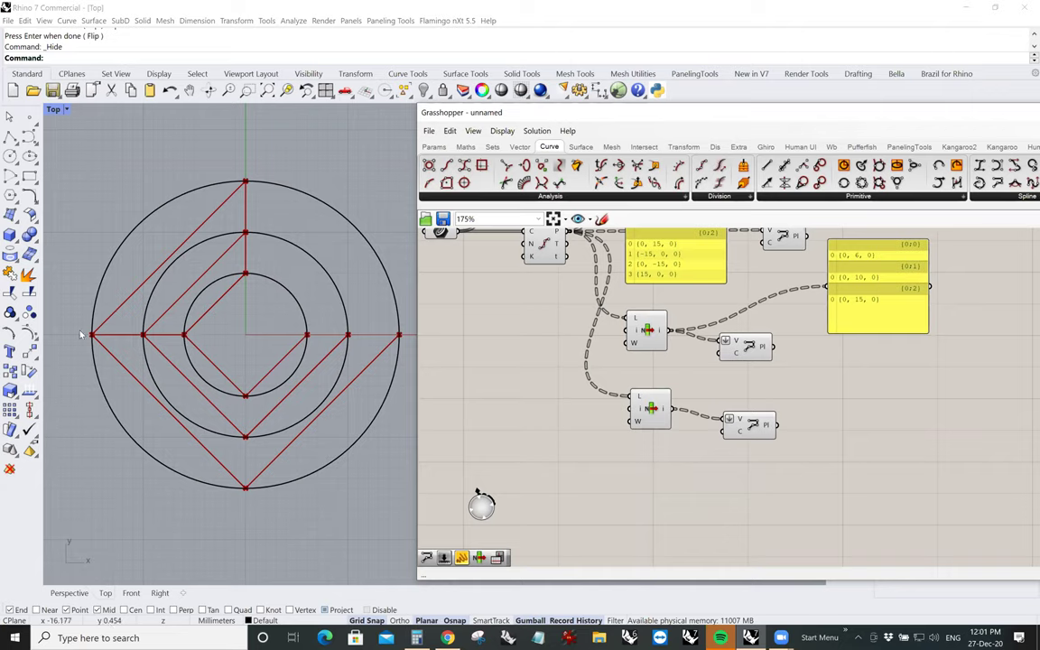
# Paste a third List Item and flattened PolyLine pair below the second pair, and set its item index to 2
pyautogui.hotkey('ctrl', 'shift', 'v')
pyautogui.moveTo(645, 330); pyautogui.dragTo(652, 479)
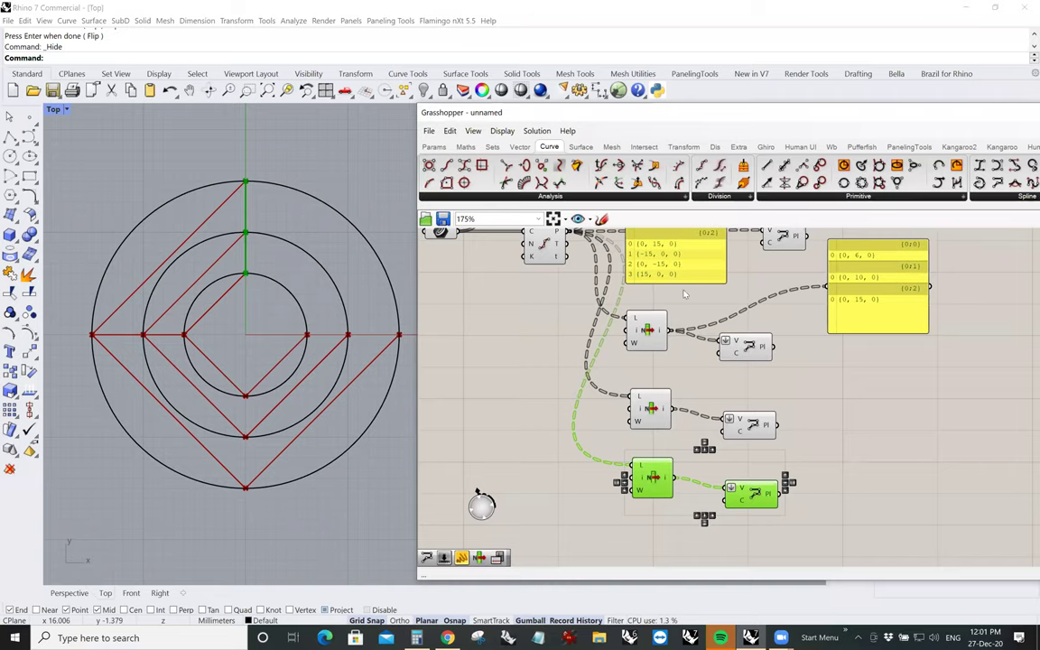
pyautogui.moveTo(684, 293); pyautogui.dragTo(636, 286, button='right')
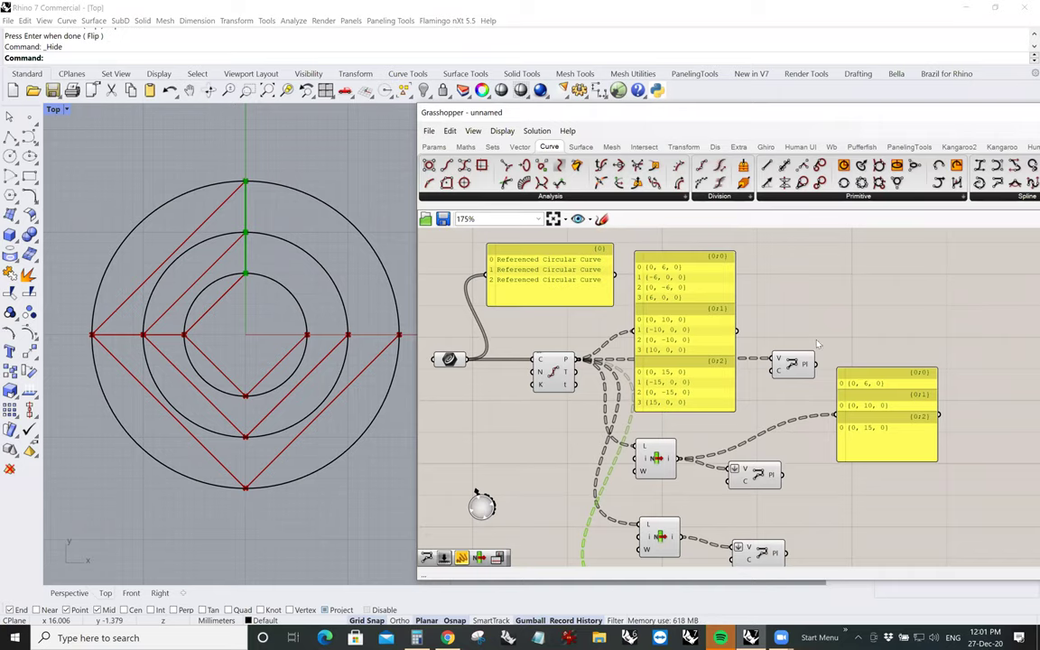
pyautogui.scroll(-3, 603, 418)
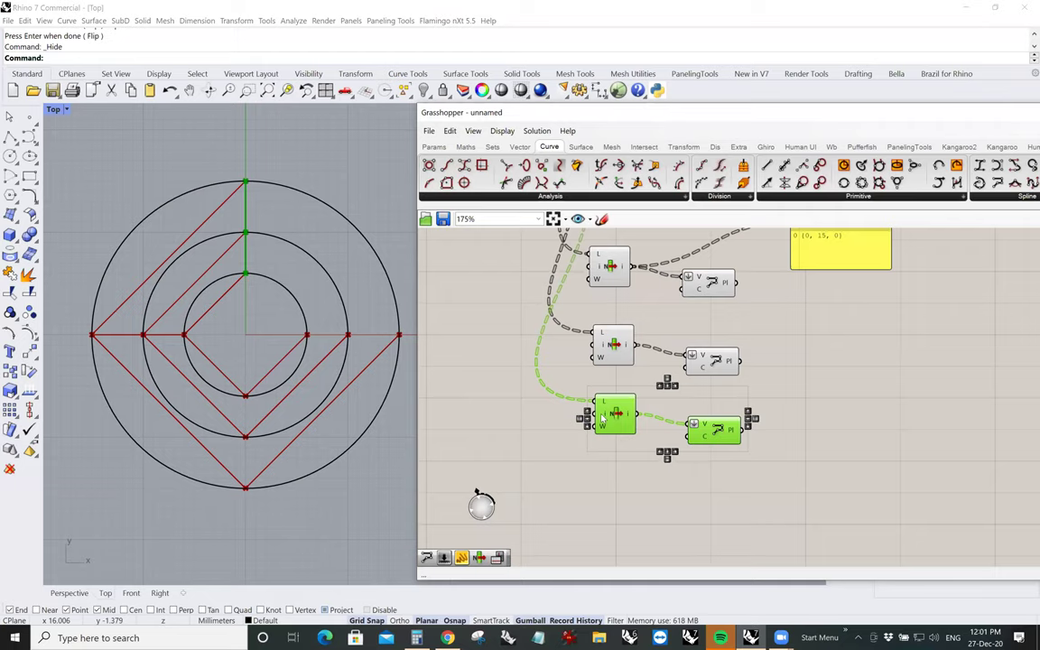
pyautogui.click(603, 417)
pyautogui.rightClick(603, 417)
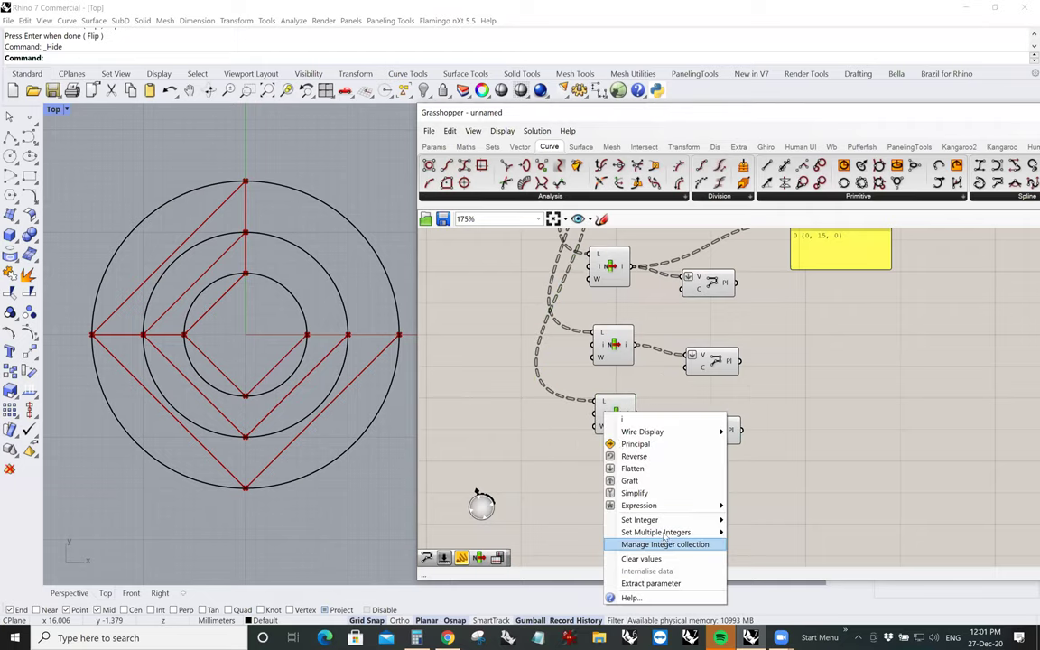
pyautogui.moveTo(673, 521)
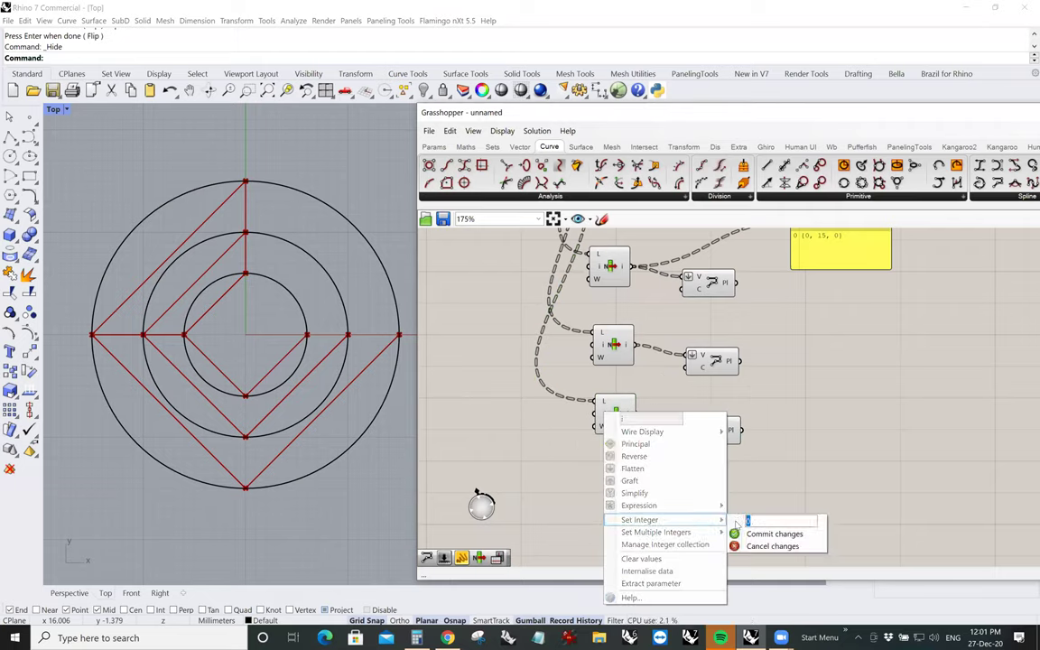
pyautogui.click(768, 534)
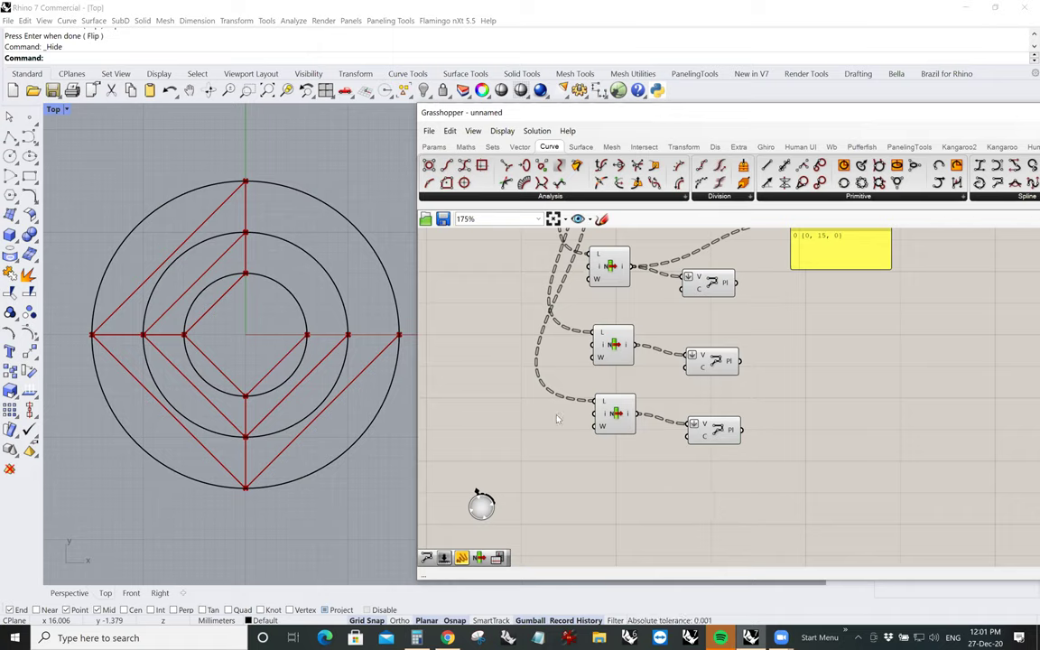
# Paste a fourth List Item and flattened PolyLine pair below the third pair, and set its item index to 3
pyautogui.hotkey('ctrl', 'v')
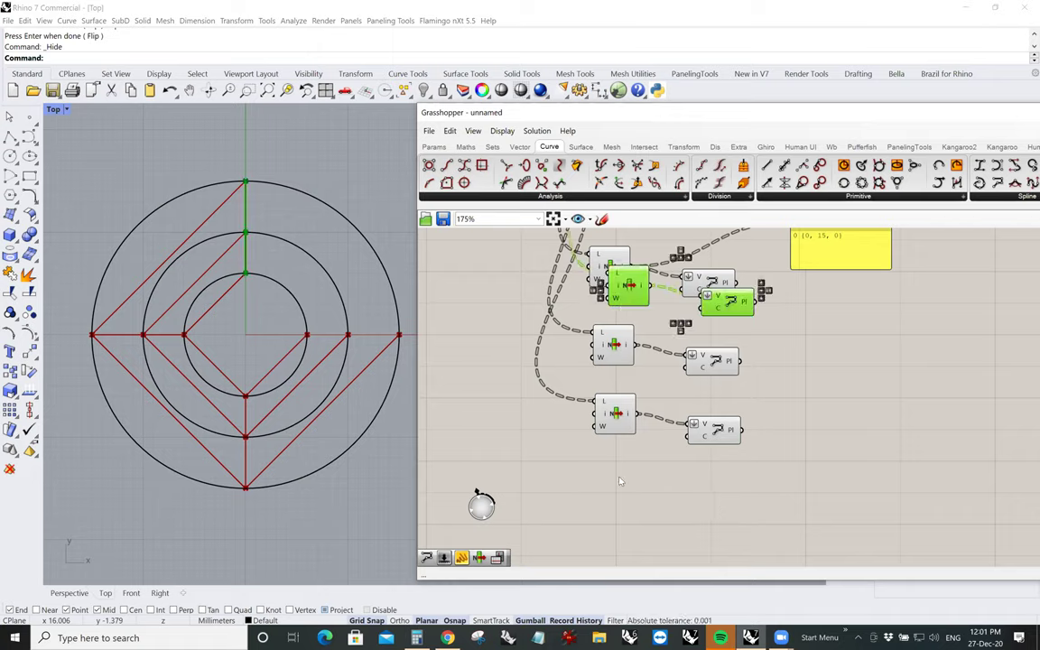
pyautogui.moveTo(627, 285); pyautogui.dragTo(622, 476)
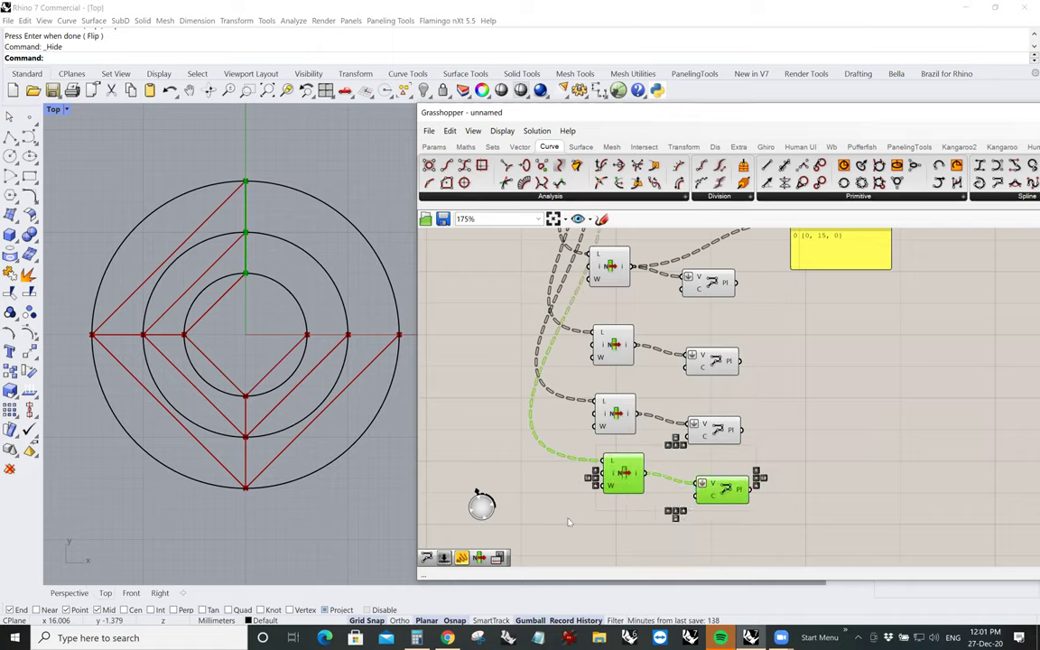
pyautogui.rightClick(610, 472)
pyautogui.moveTo(727, 540)
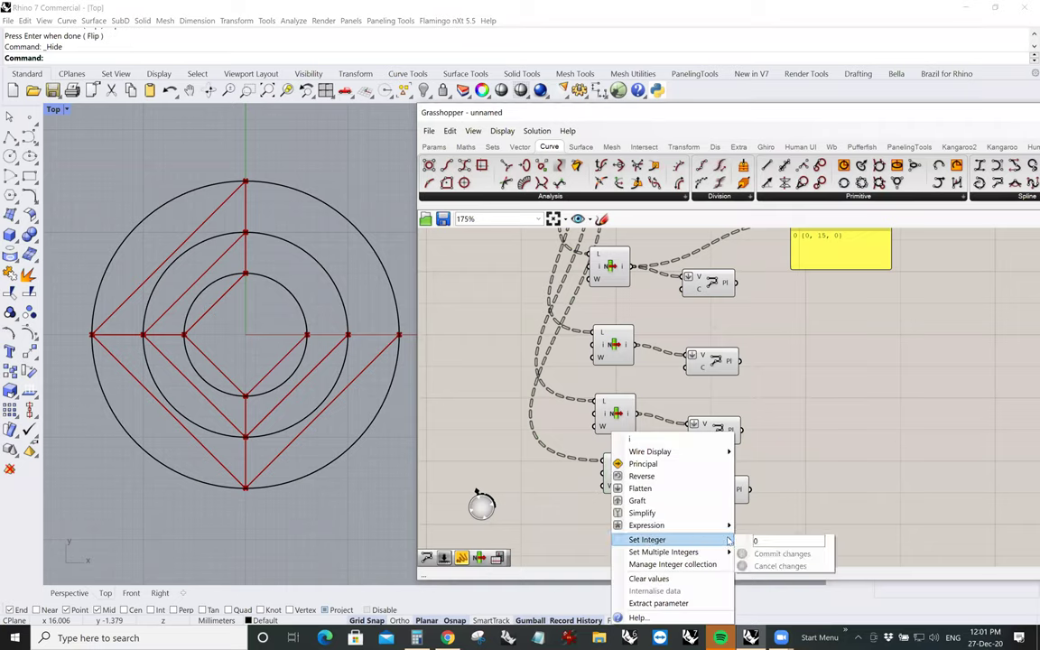
pyautogui.write('3')
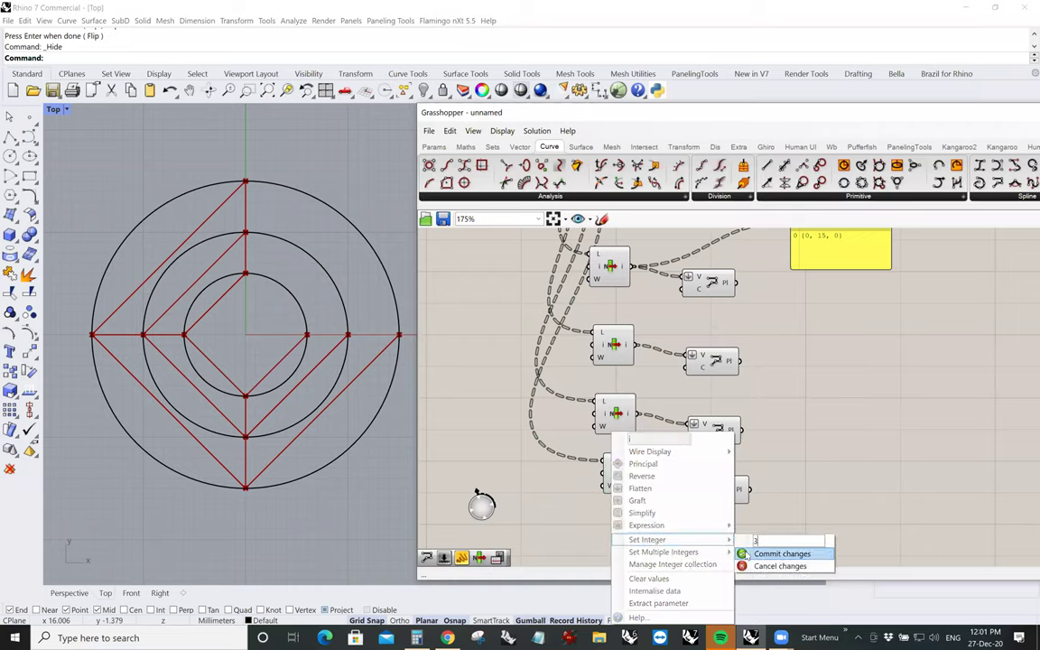
pyautogui.click(776, 553)
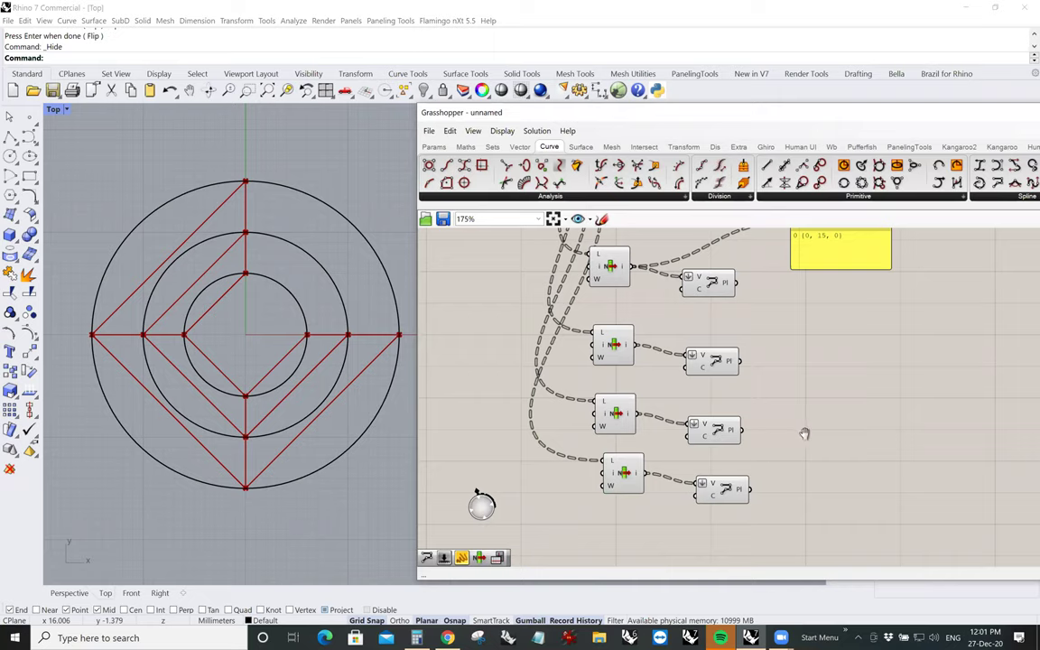
# Add an integer number slider ranging from 1 to 12 and connect it to the Divide Curve component's count input
pyautogui.scroll(-2, 806, 440)
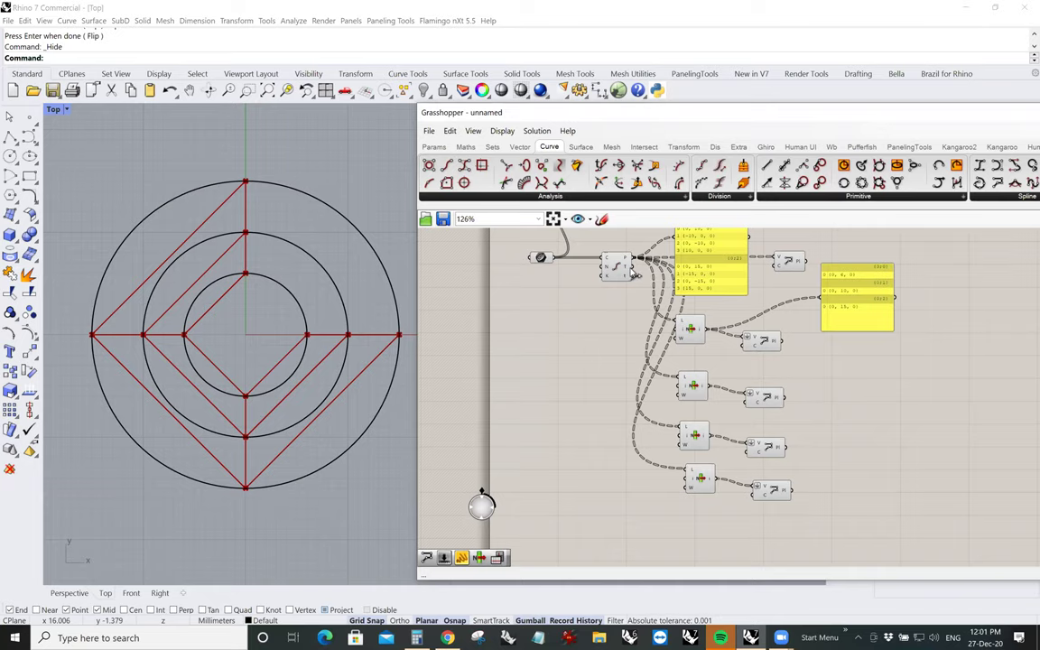
pyautogui.scroll(5, 648, 302)
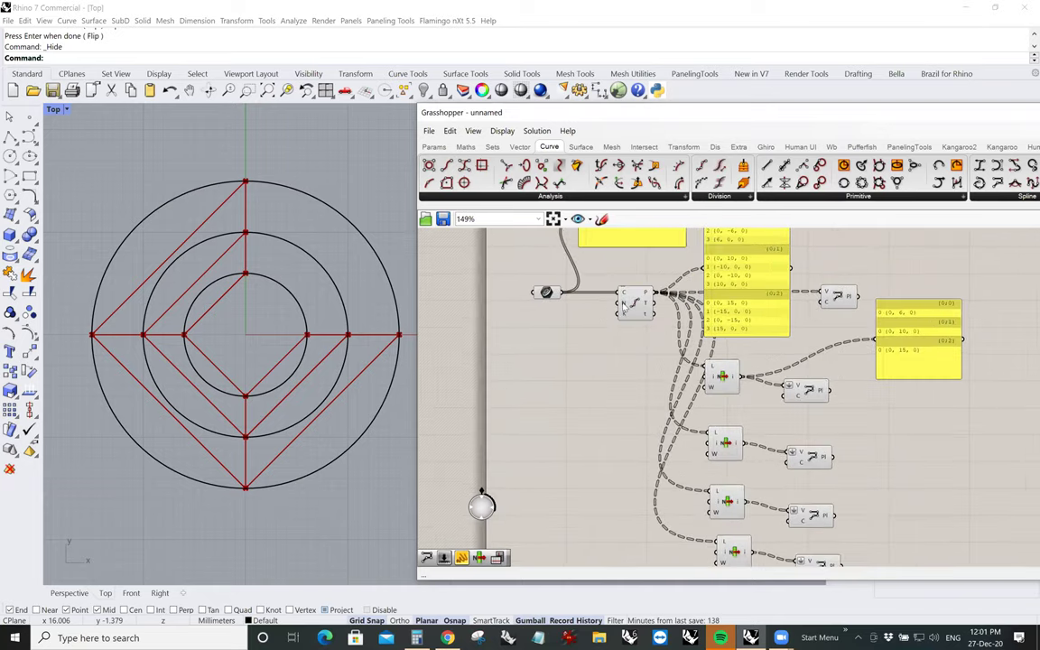
pyautogui.scroll(4, 623, 305)
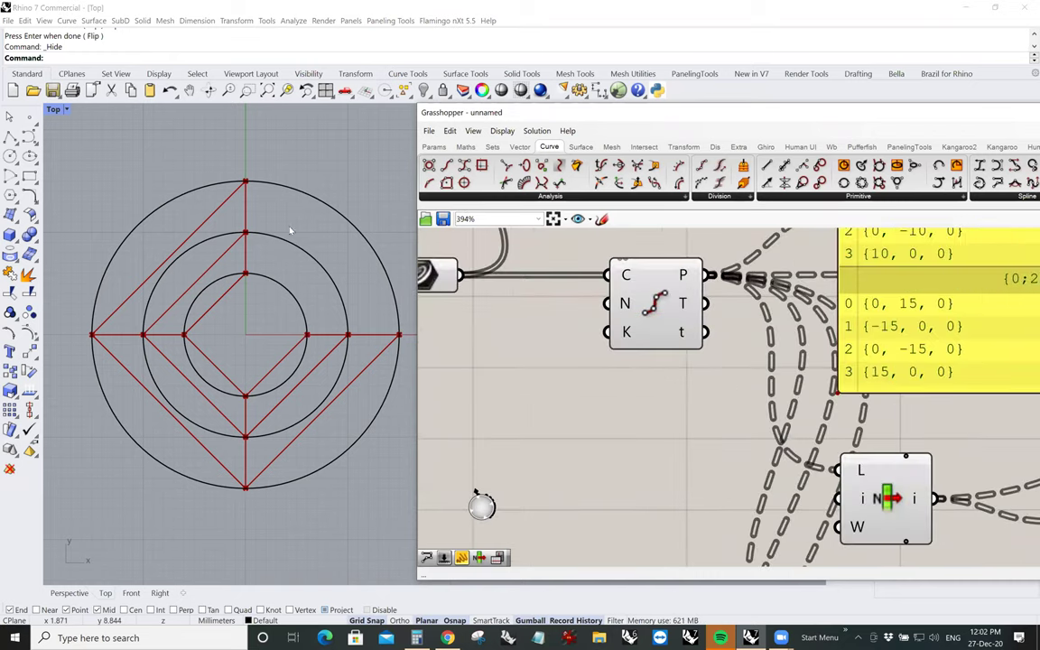
pyautogui.moveTo(538, 392); pyautogui.dragTo(605, 375, button='right')
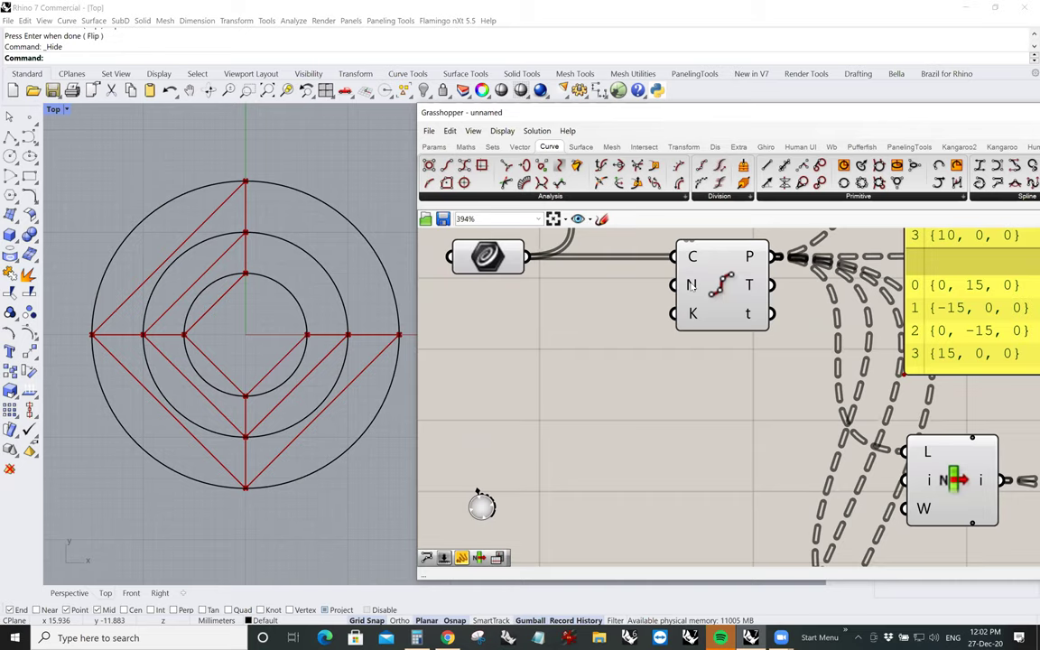
pyautogui.moveTo(696, 291)
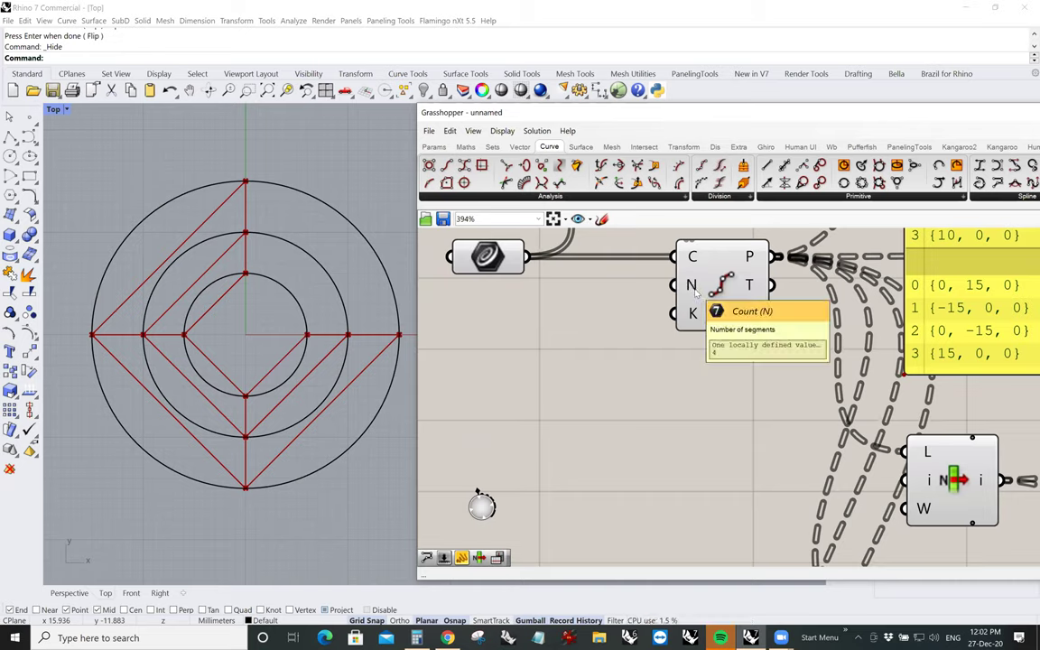
pyautogui.moveTo(628, 452); pyautogui.dragTo(691, 407, button='right')
pyautogui.scroll(-3, 691, 406)
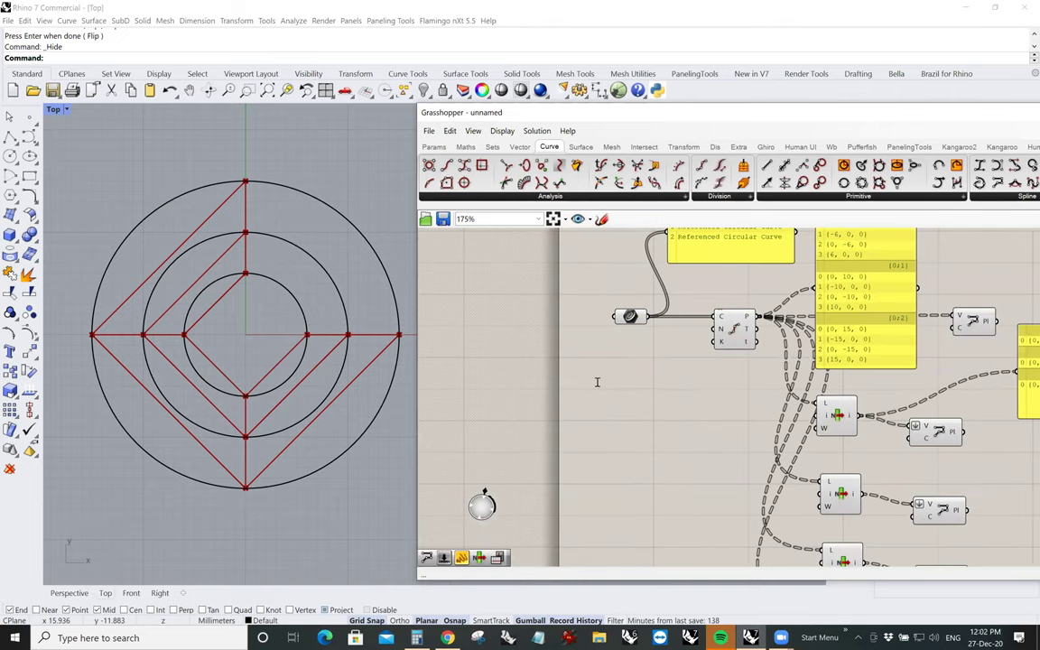
pyautogui.doubleClick(596, 382)
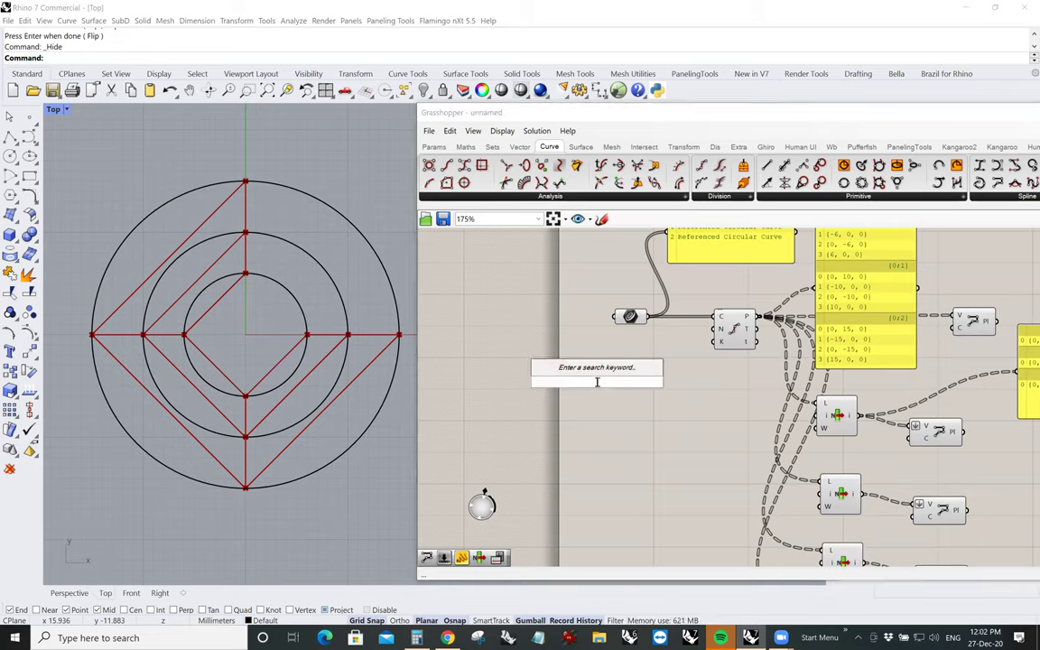
pyautogui.write('1<')
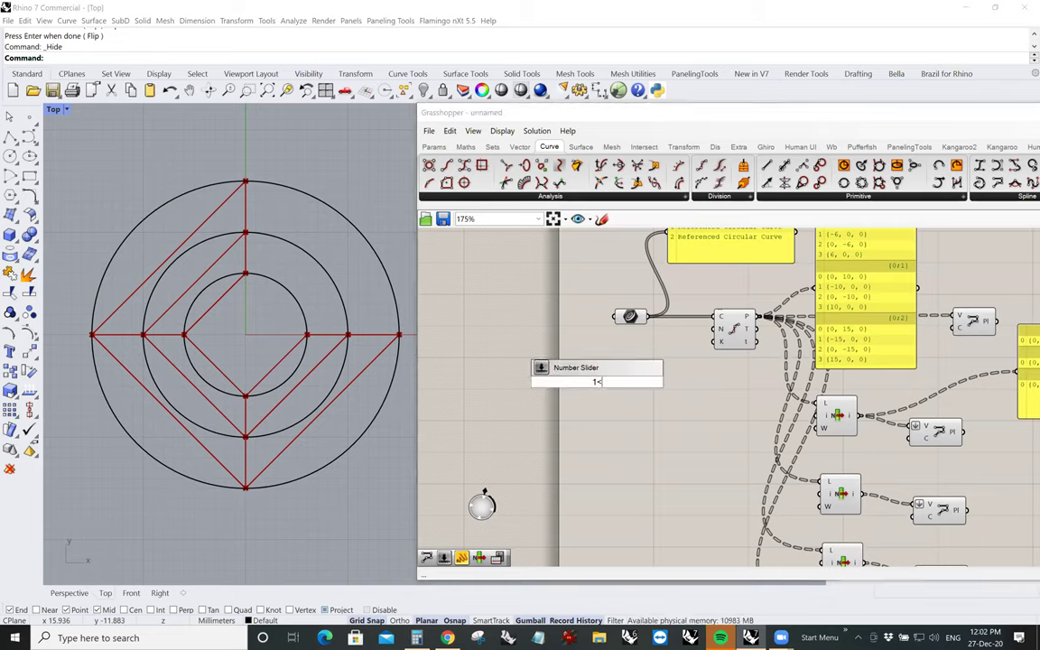
pyautogui.write('12')
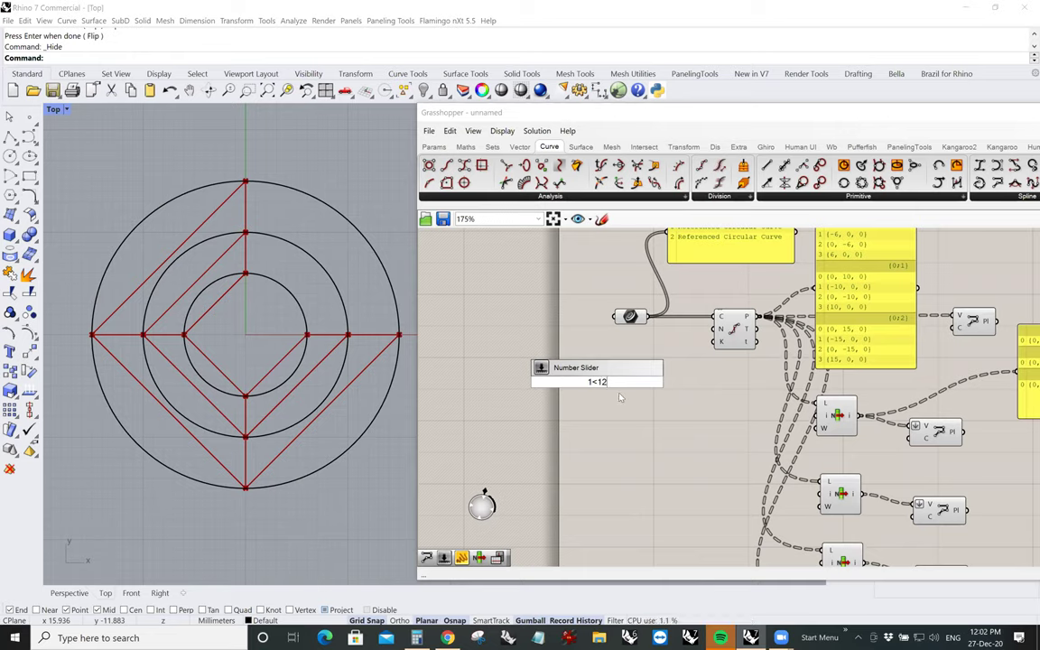
pyautogui.press('Return')
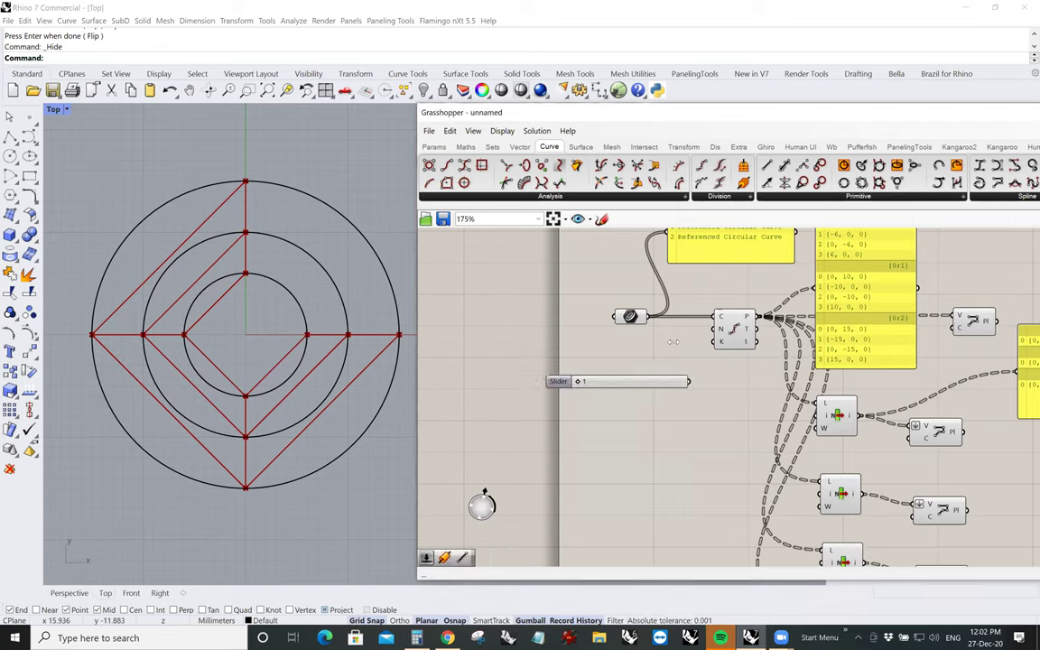
pyautogui.moveTo(660, 381); pyautogui.dragTo(718, 331)
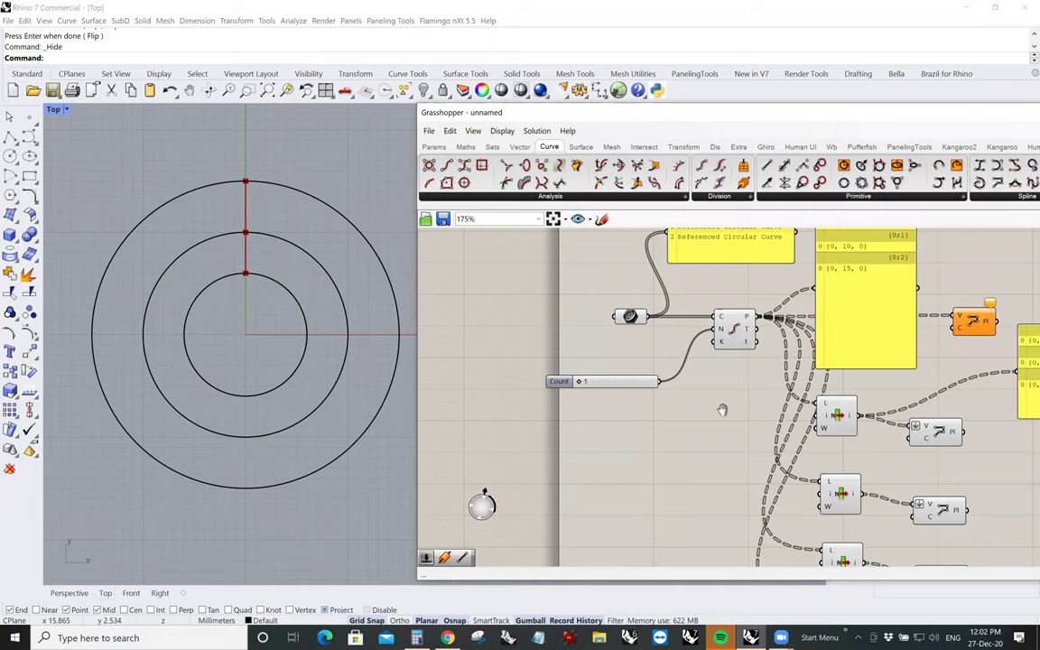
# Try the count slider at 2, and set it to 6 divisions
pyautogui.scroll(-3, 817, 336)
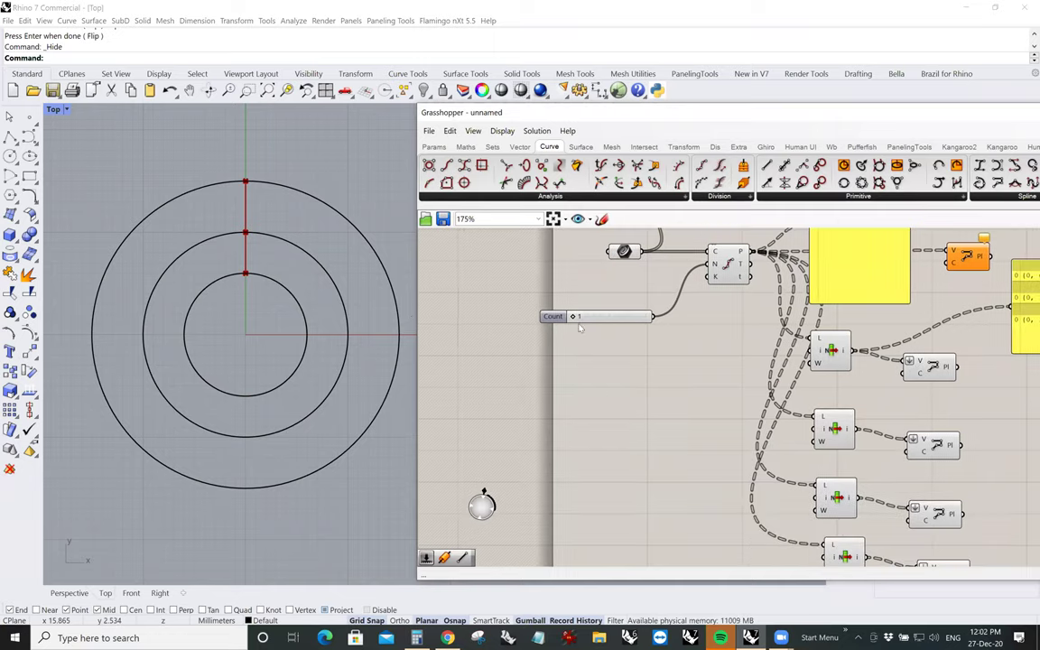
pyautogui.moveTo(572, 319); pyautogui.dragTo(579, 318)
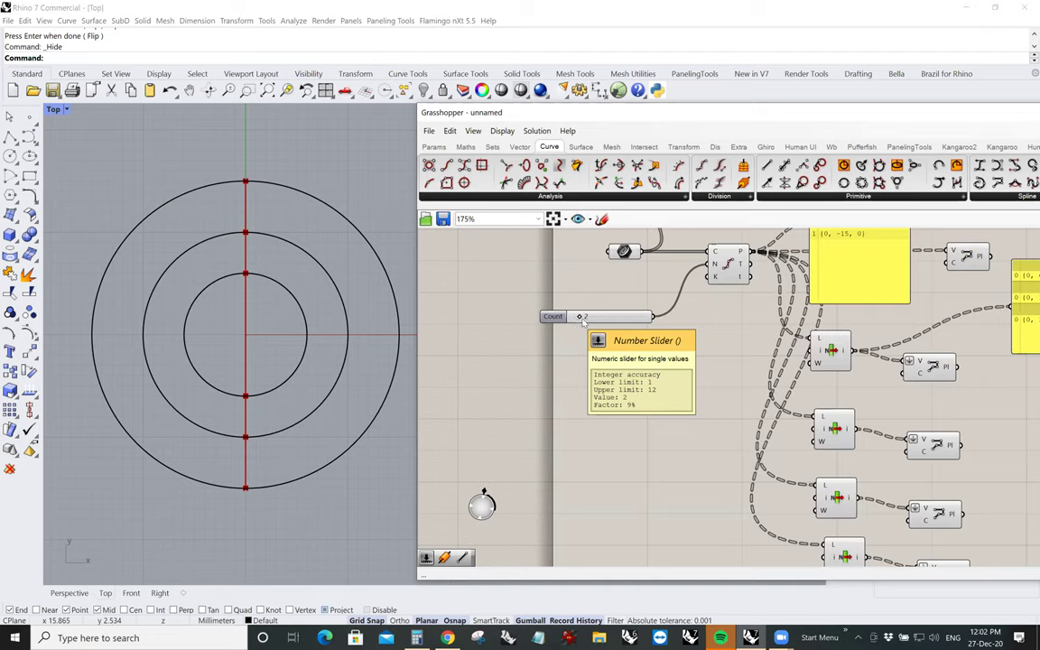
pyautogui.moveTo(582, 317); pyautogui.dragTo(613, 319)
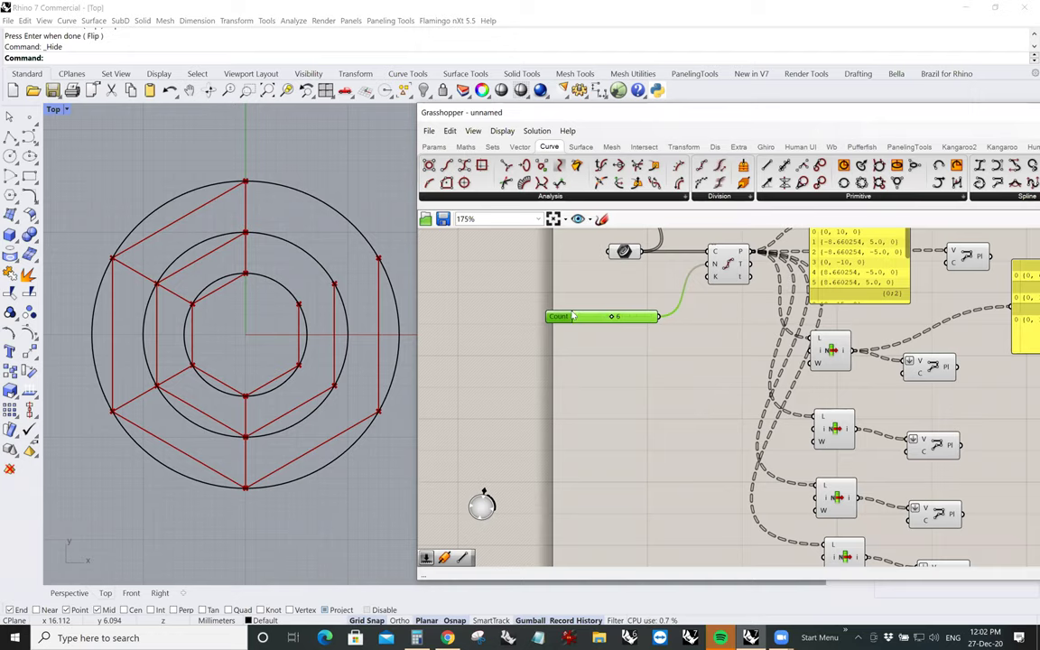
# Select the three circles in the Rhino viewport and hide them
pyautogui.moveTo(811, 363); pyautogui.dragTo(739, 269, button='right')
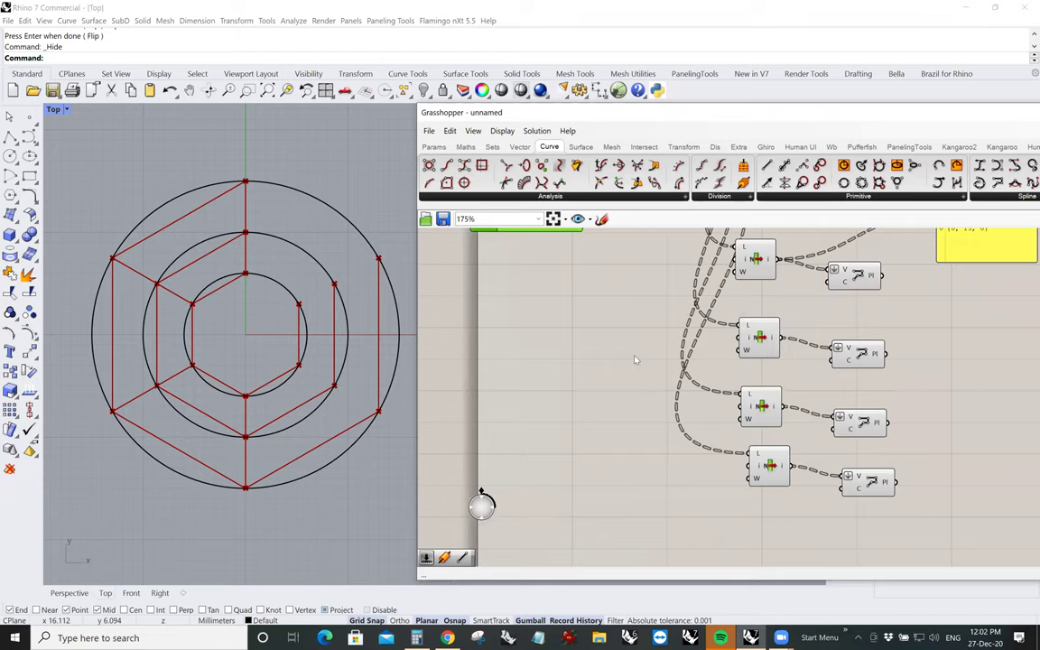
pyautogui.moveTo(525, 226); pyautogui.dragTo(530, 270, button='right')
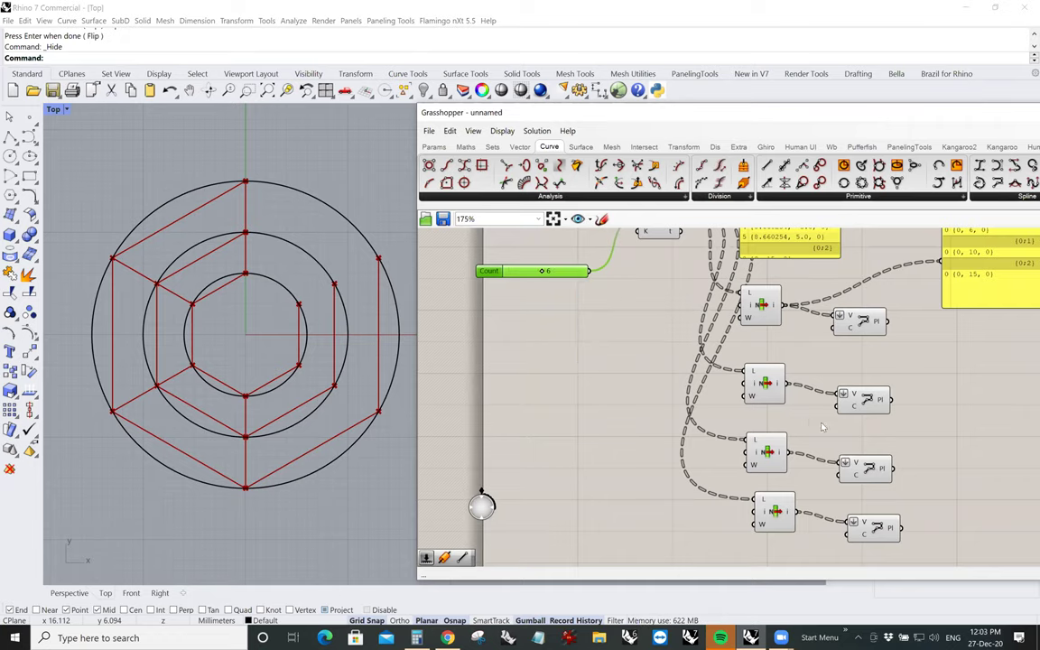
pyautogui.moveTo(821, 427); pyautogui.dragTo(699, 387, button='right')
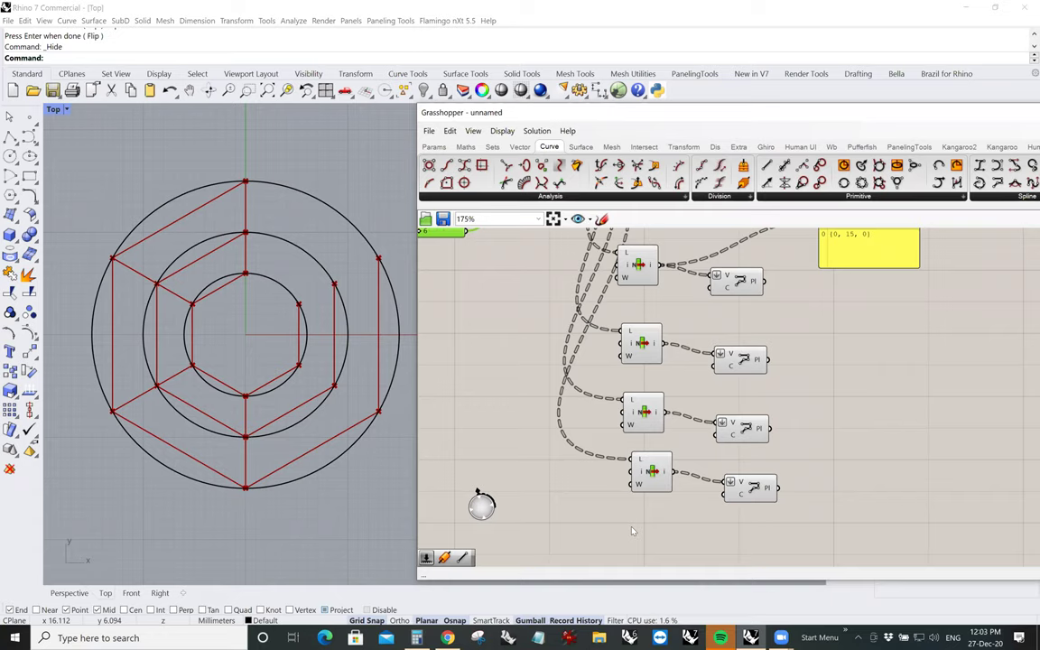
pyautogui.scroll(-3, 633, 531)
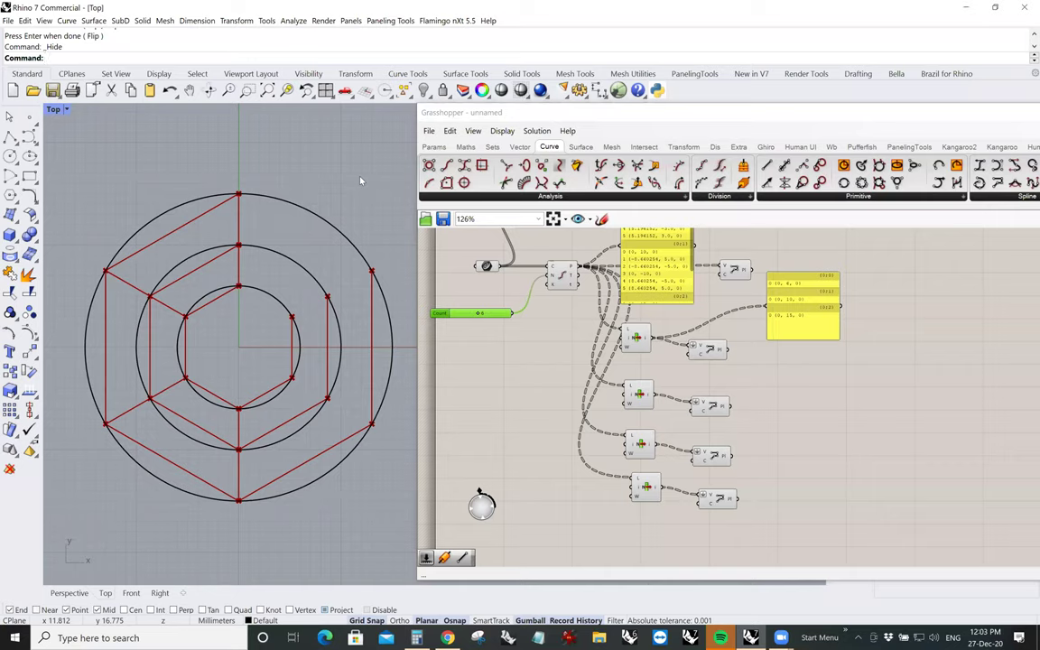
pyautogui.moveTo(362, 187); pyautogui.dragTo(258, 313)
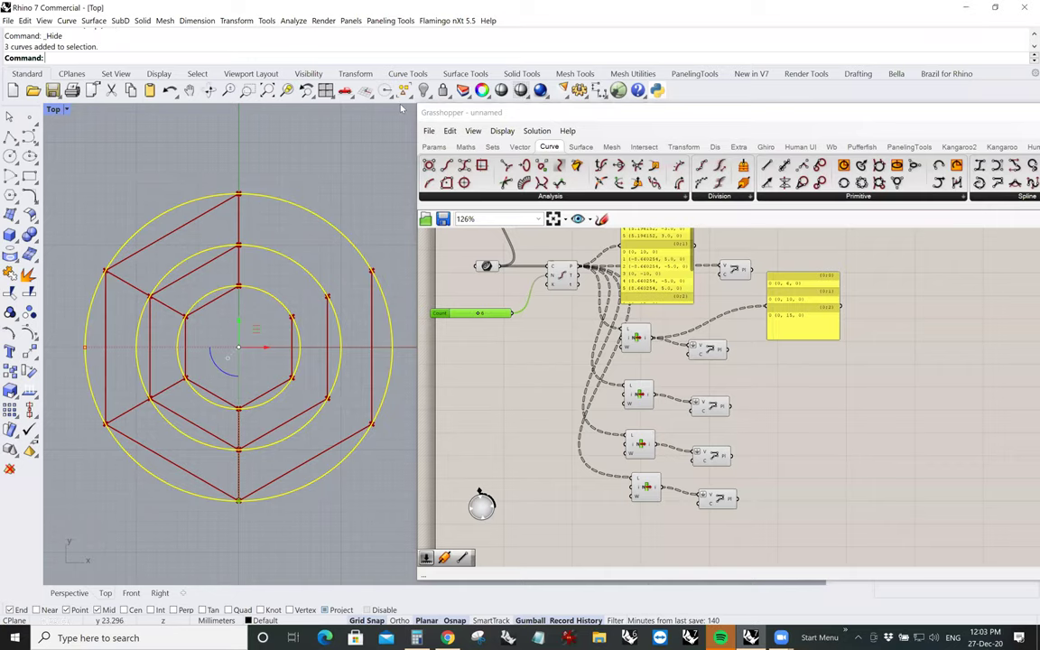
pyautogui.press('Escape')
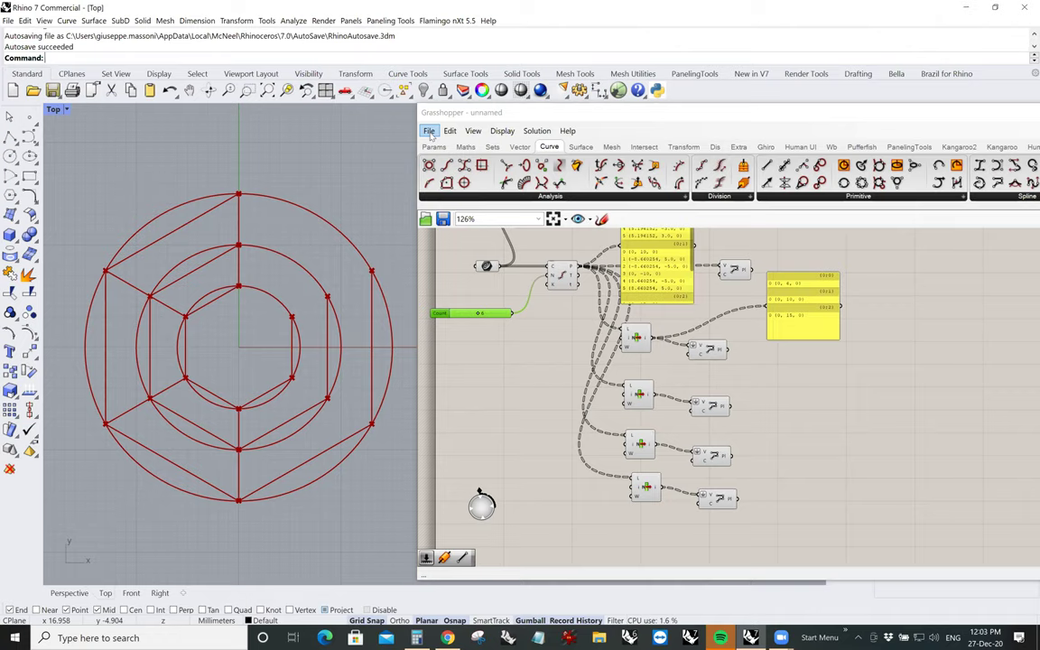
# Start a new Grasshopper document and place a Square Grid component on the canvas
pyautogui.click(430, 132)
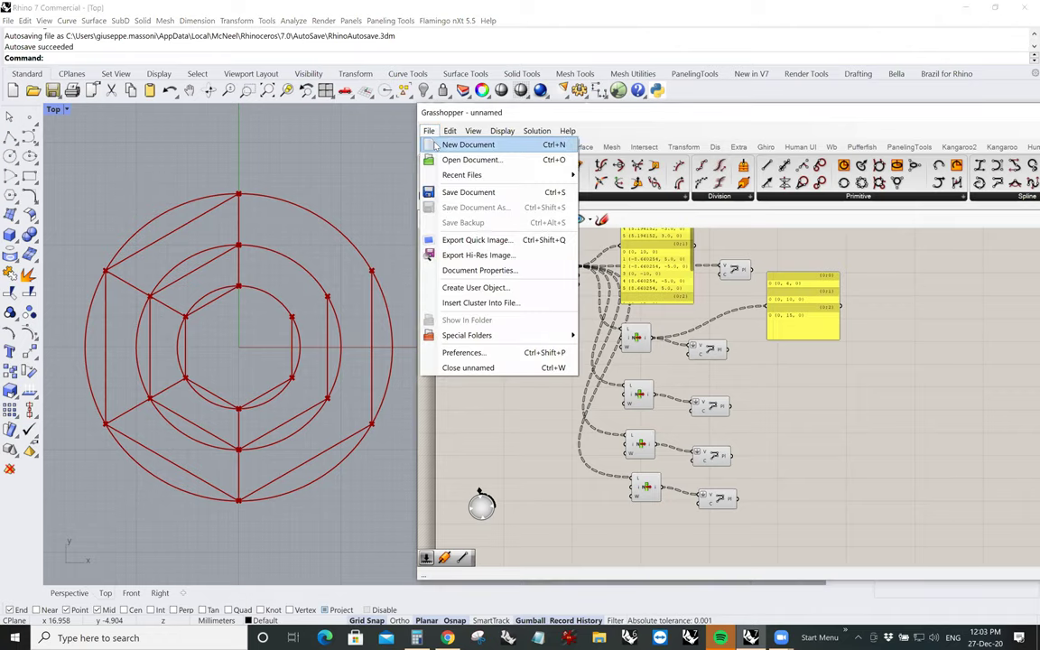
pyautogui.click(467, 146)
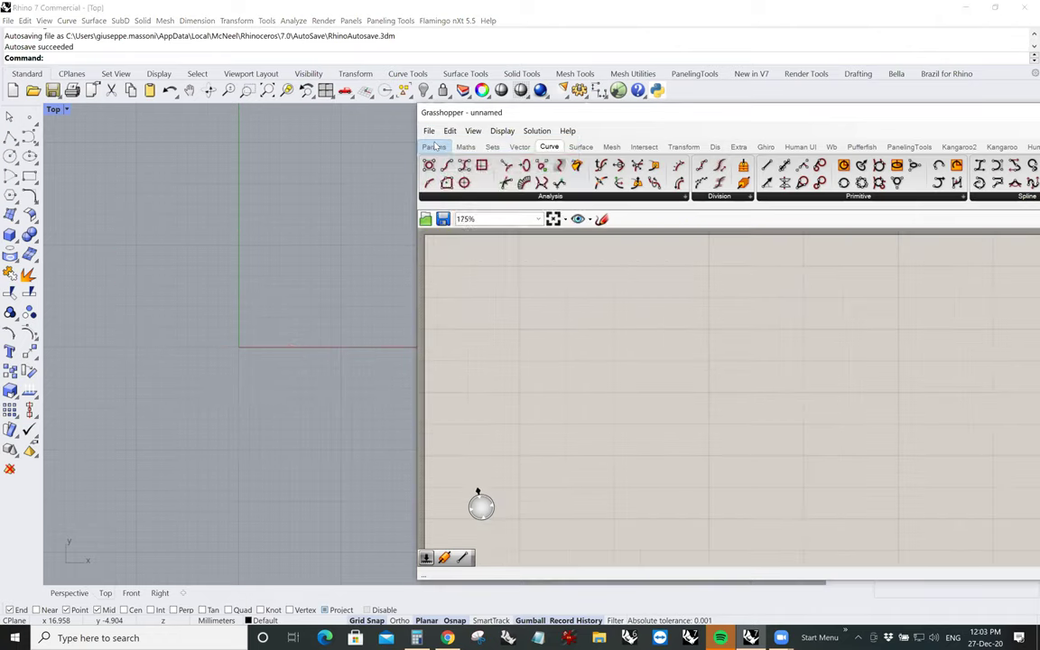
pyautogui.click(521, 147)
pyautogui.moveTo(559, 183); pyautogui.dragTo(526, 306)
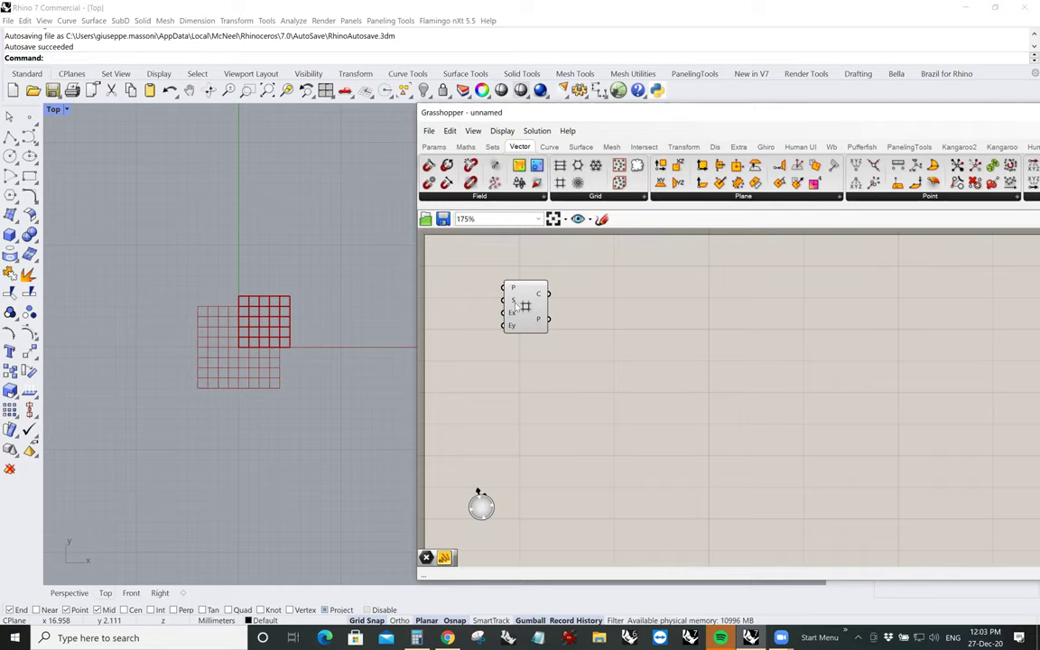
# Try a cell size of 2 on the square grid's S input
pyautogui.scroll(3, 515, 305)
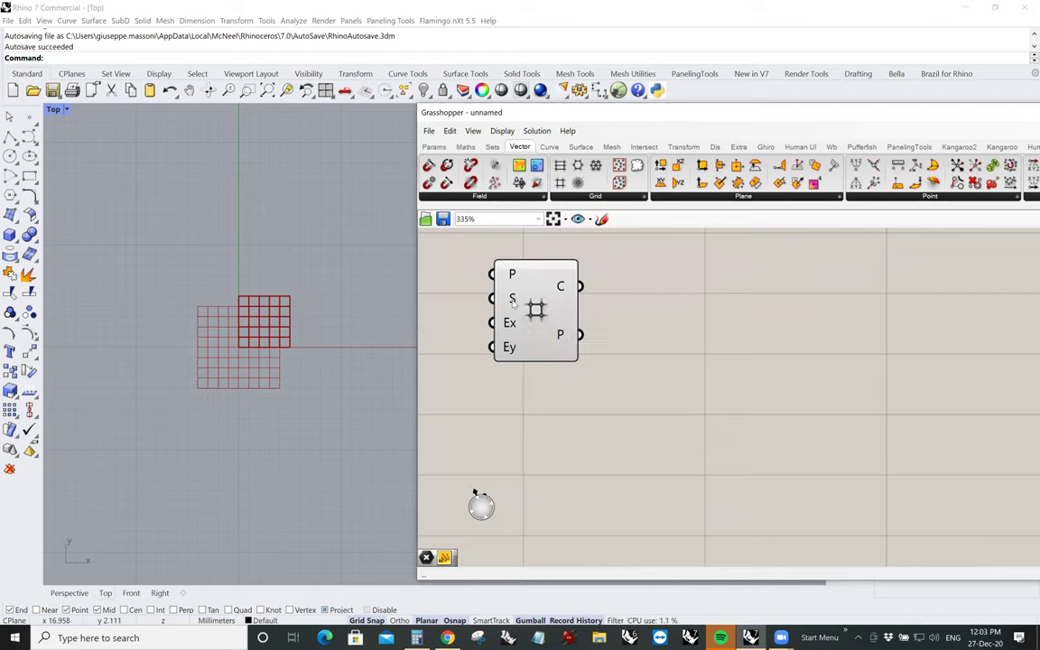
pyautogui.rightClick(512, 302)
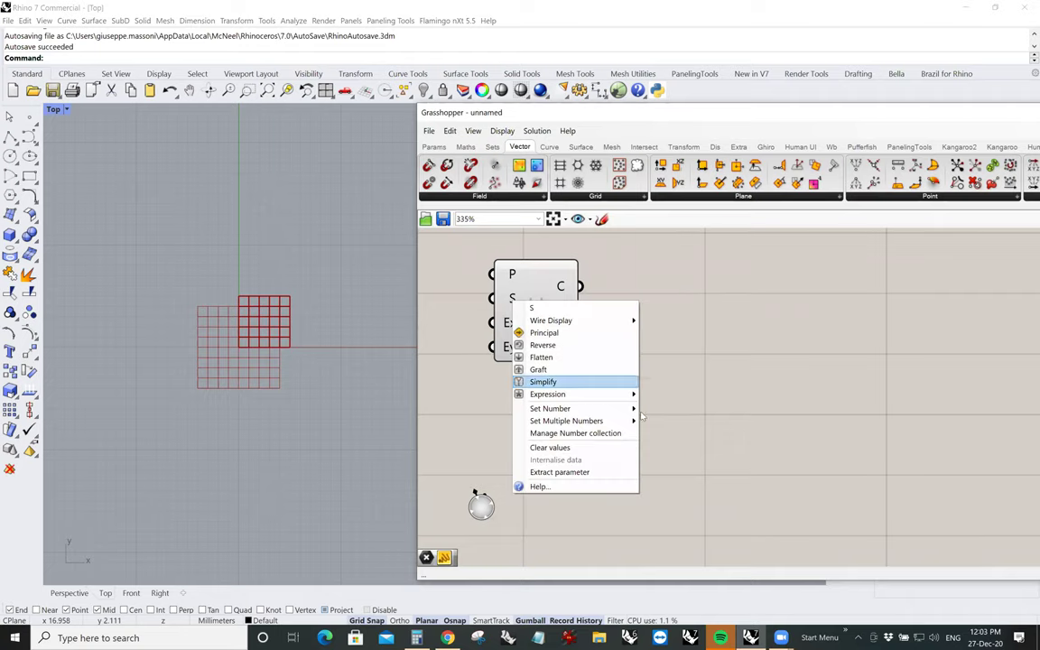
pyautogui.moveTo(637, 408)
pyautogui.write('2')
pyautogui.click(673, 422)
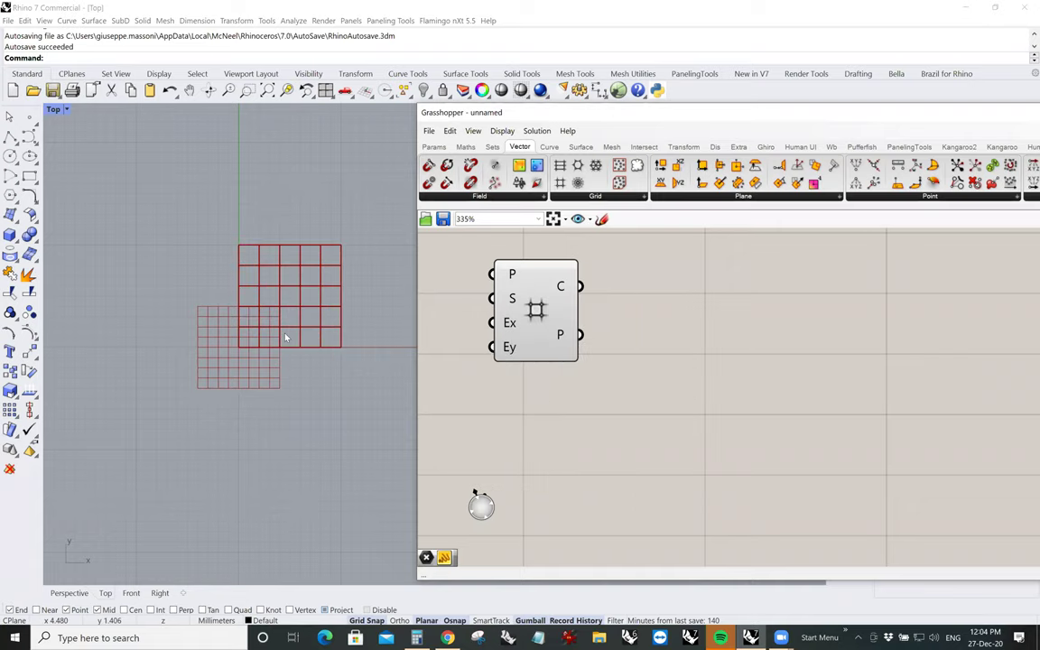
# Set the square grid's cell size input to 3
pyautogui.rightClick(512, 299)
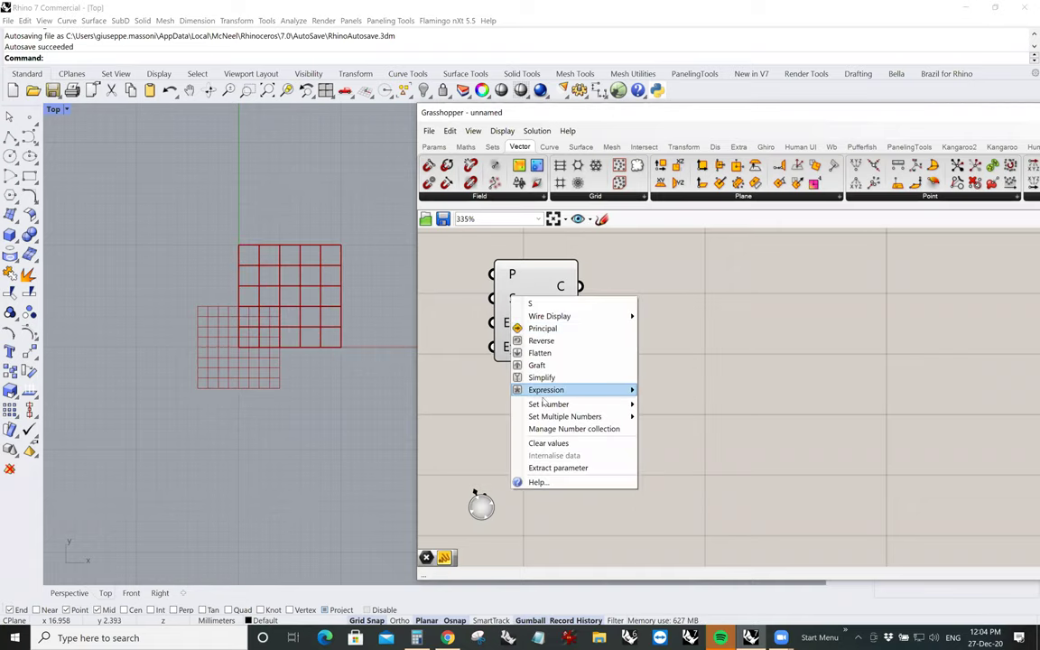
pyautogui.moveTo(628, 405)
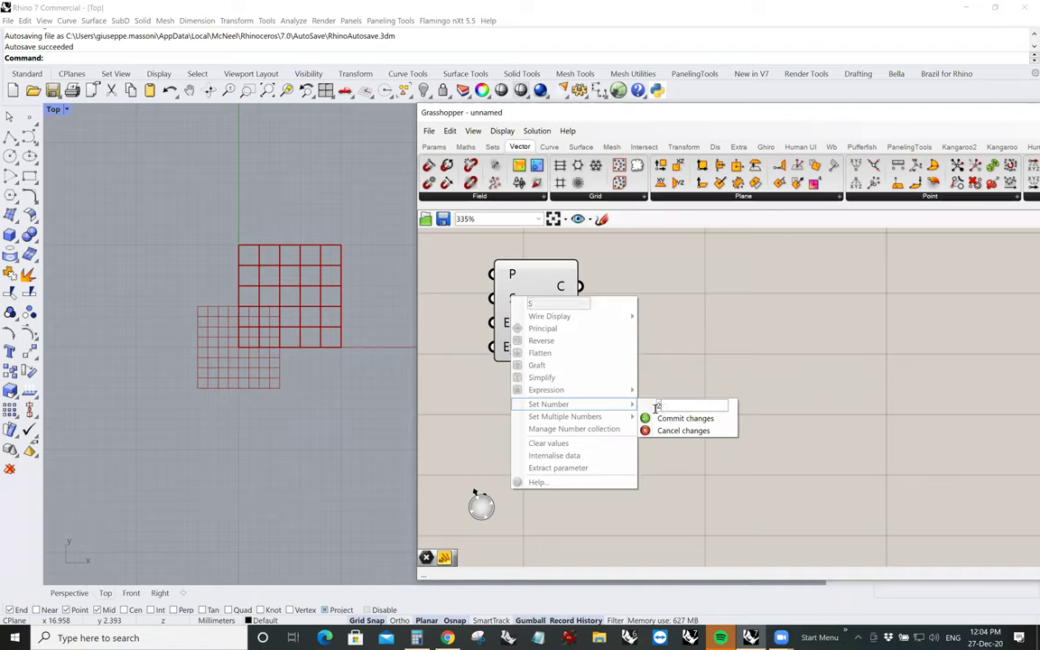
pyautogui.doubleClick(657, 406)
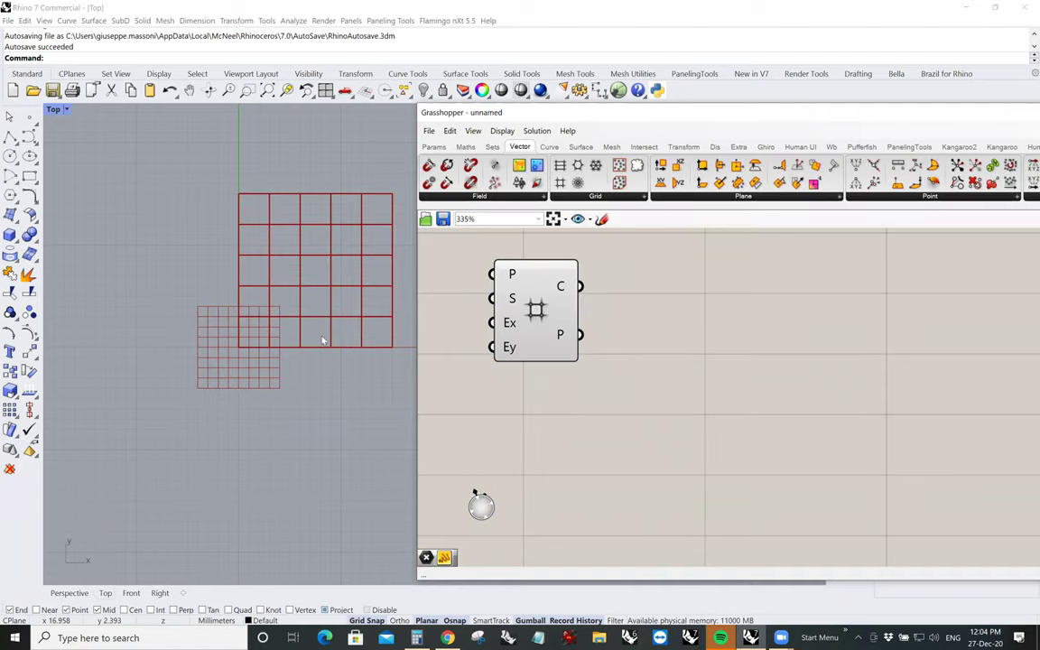
pyautogui.moveTo(314, 285); pyautogui.dragTo(252, 336, button='right')
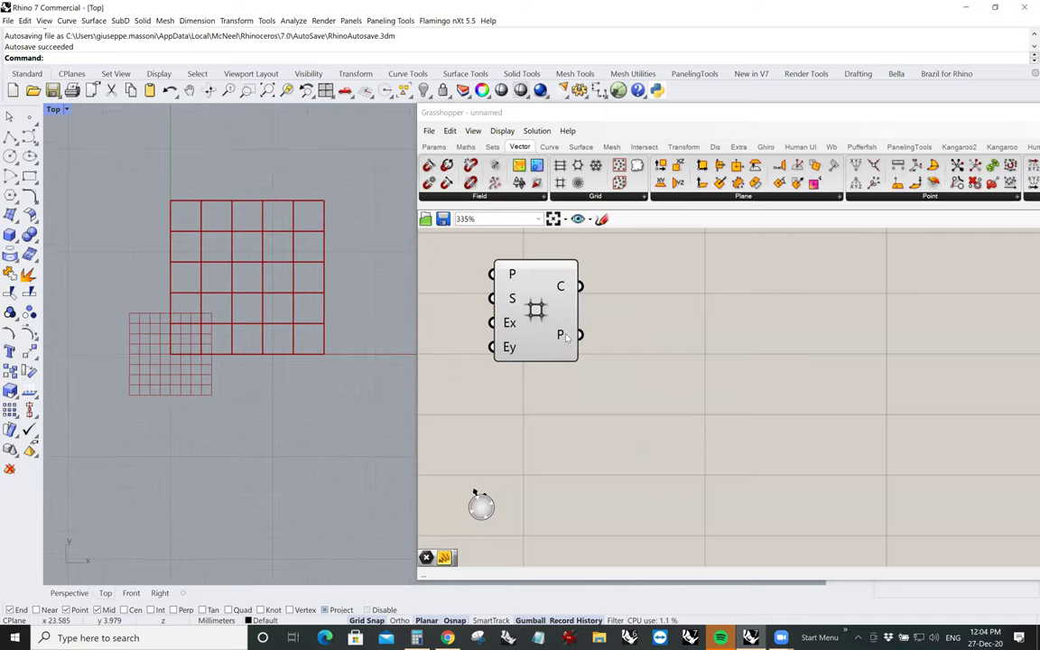
# Add a Point parameter fed by the square grid's points output, and turn off the grid component's preview
pyautogui.moveTo(567, 336)
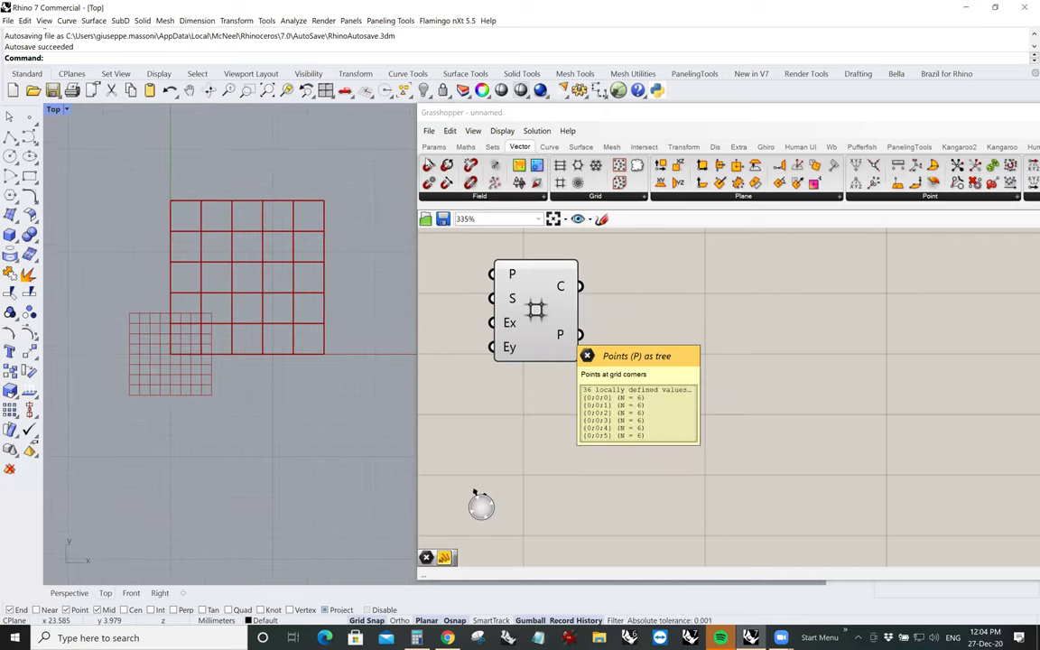
pyautogui.click(435, 148)
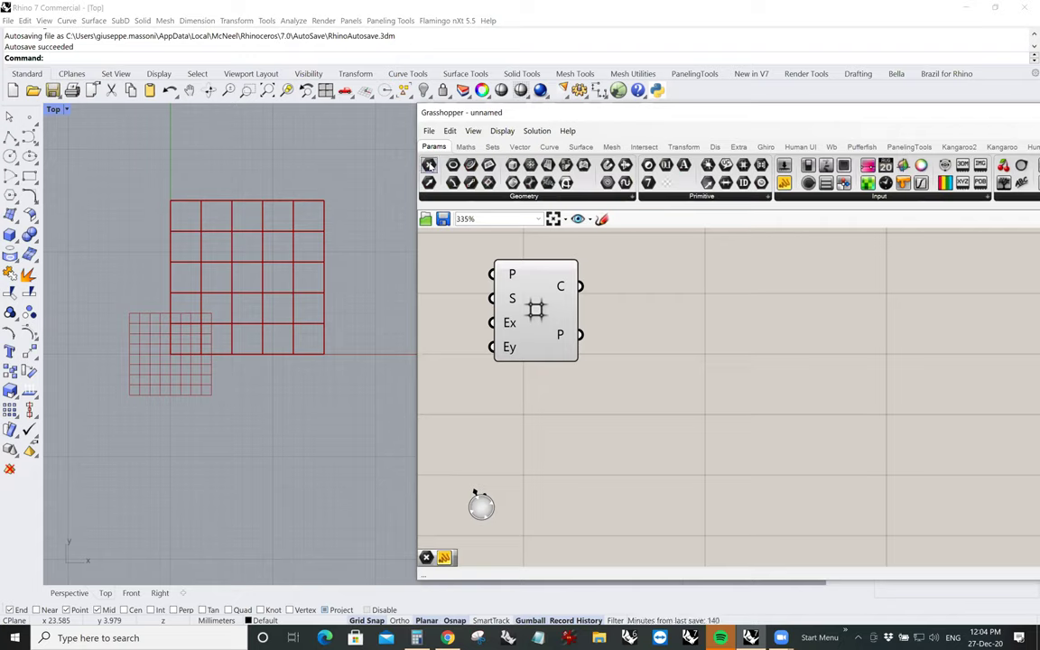
pyautogui.click(659, 337)
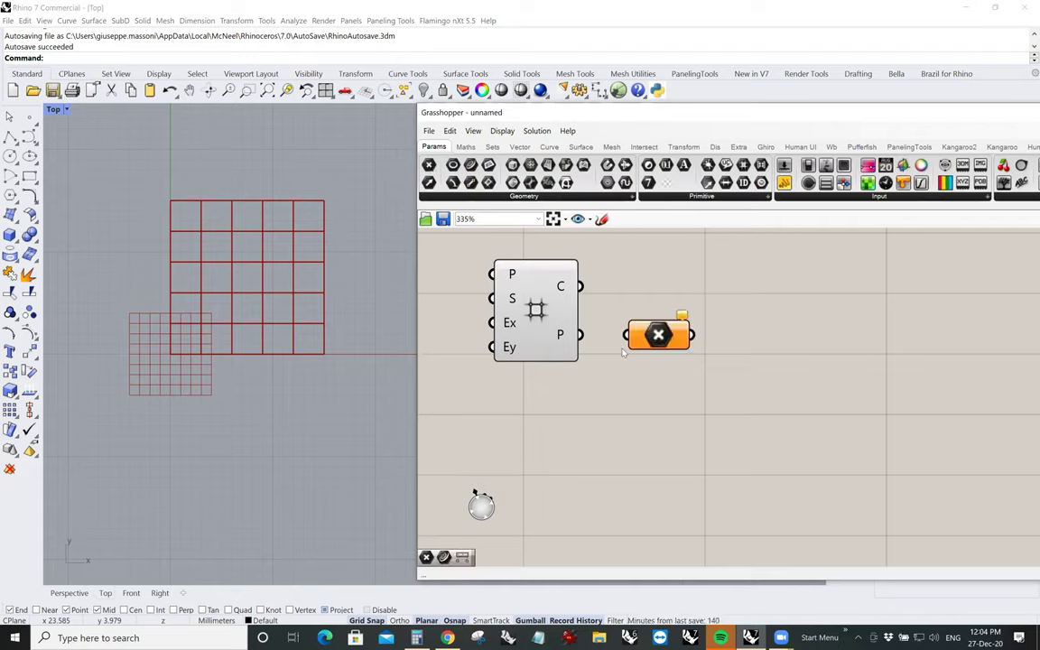
pyautogui.moveTo(581, 335); pyautogui.dragTo(625, 335)
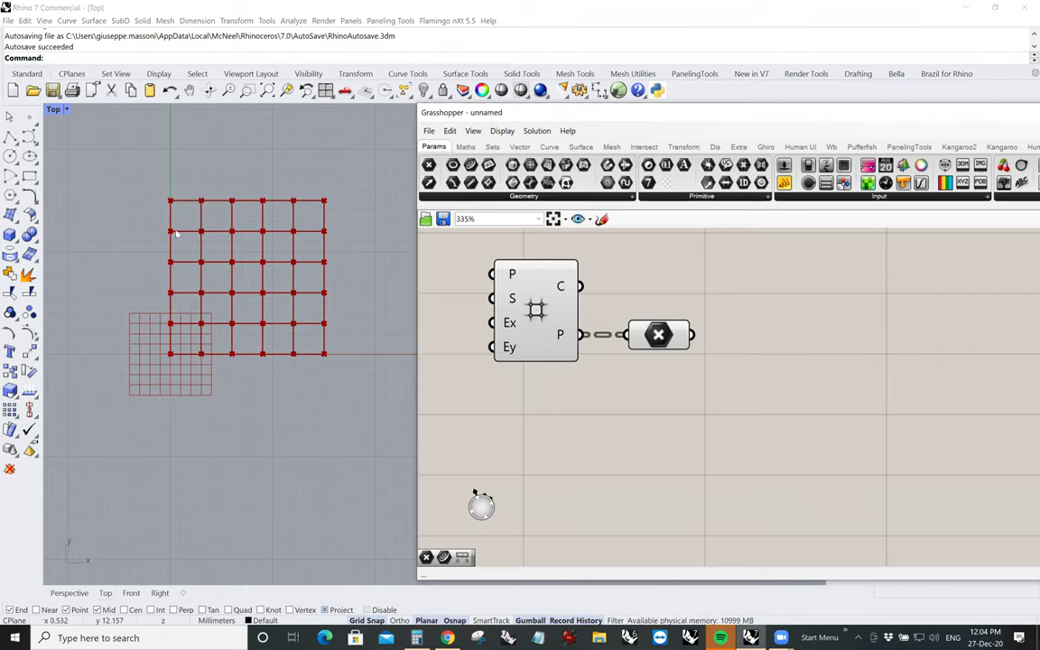
pyautogui.rightClick(536, 308)
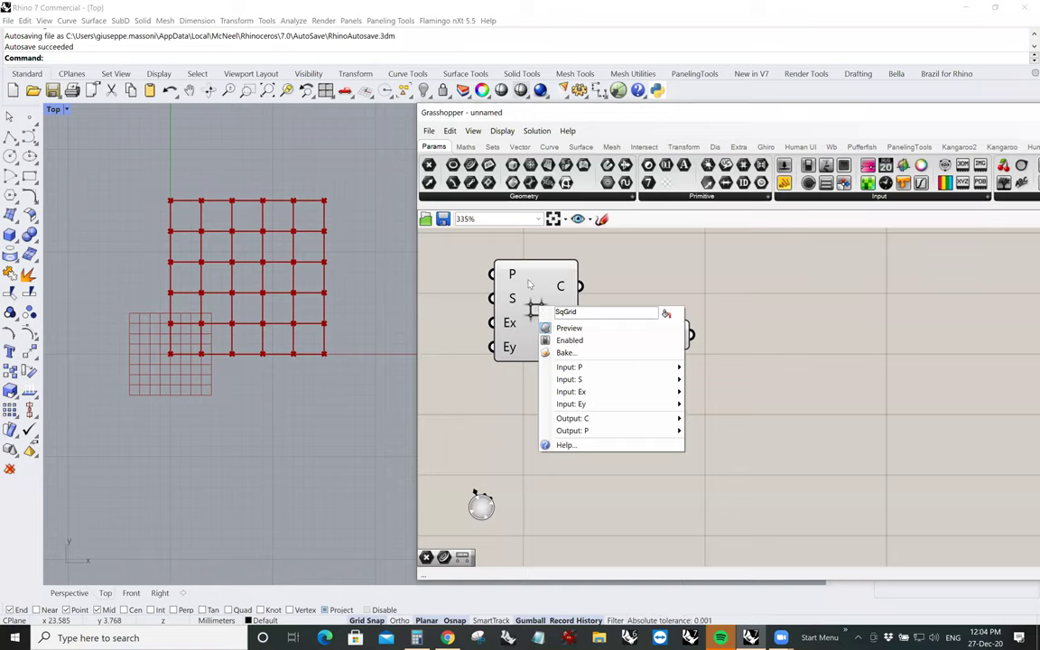
pyautogui.click(566, 331)
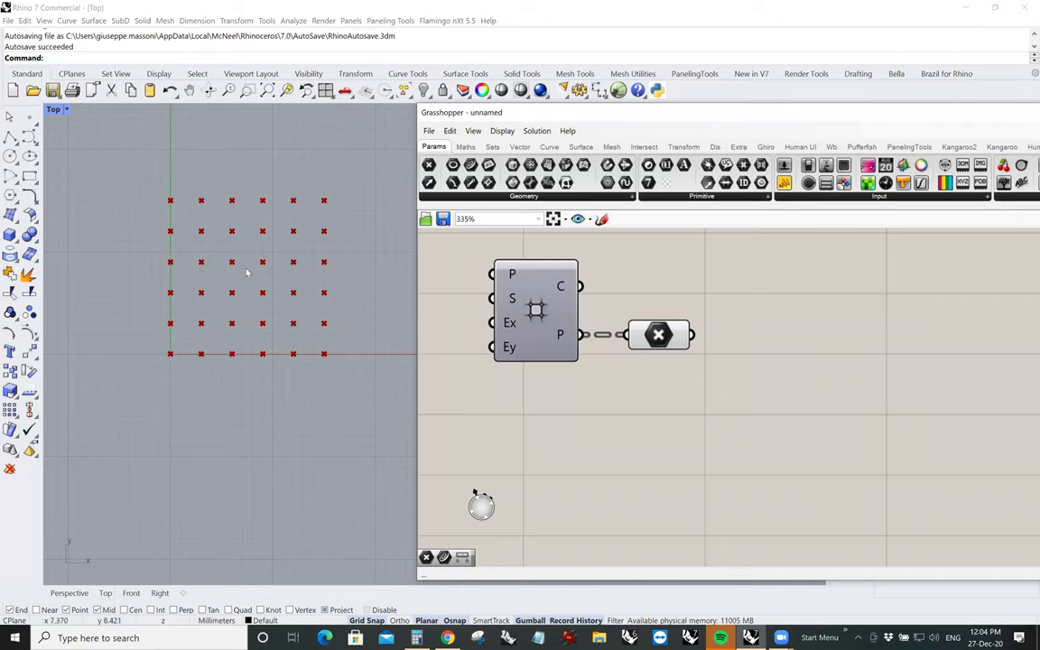
# Add a panel connected to the Point parameter and stretch it taller so several branches of points fit
pyautogui.moveTo(668, 353)
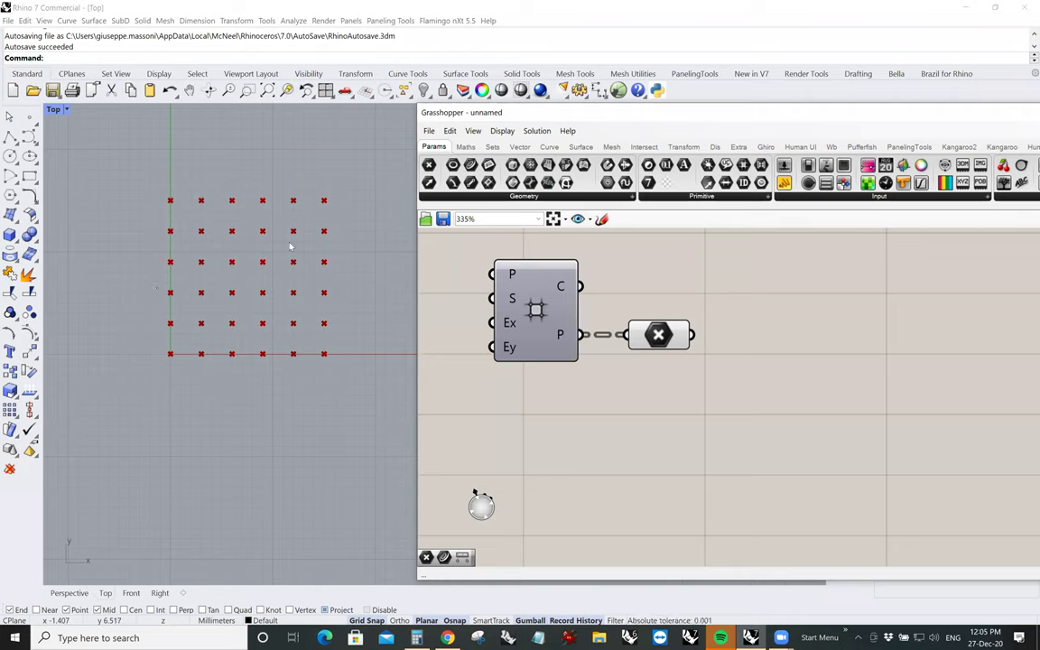
pyautogui.moveTo(784, 183); pyautogui.dragTo(829, 325)
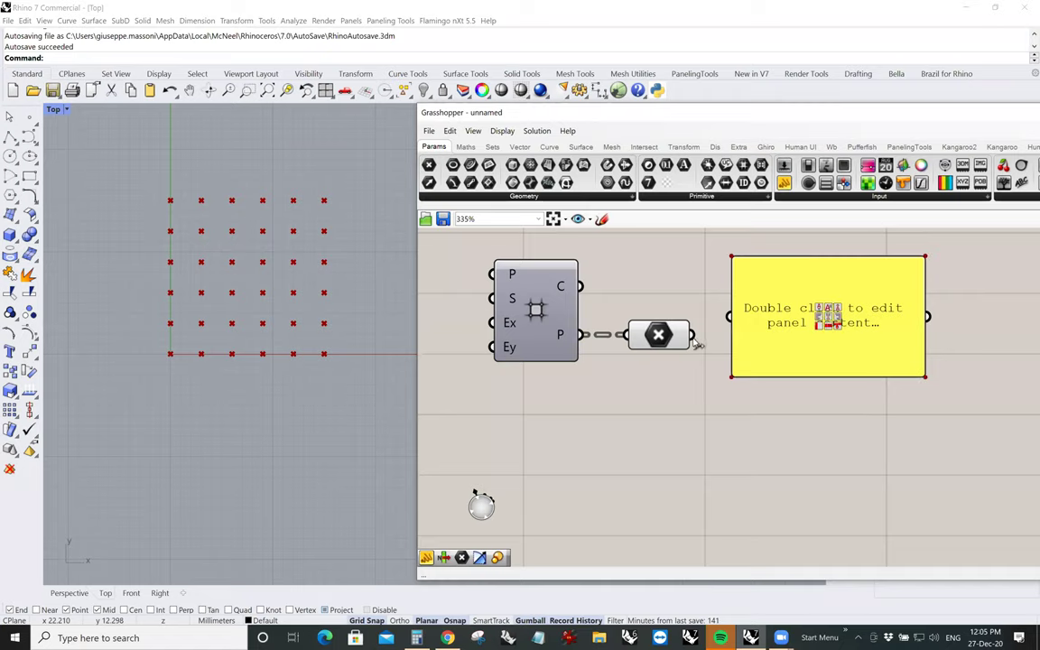
pyautogui.moveTo(691, 335); pyautogui.dragTo(730, 317)
pyautogui.moveTo(743, 372); pyautogui.dragTo(731, 369, button='right')
pyautogui.scroll(-3, 669, 344)
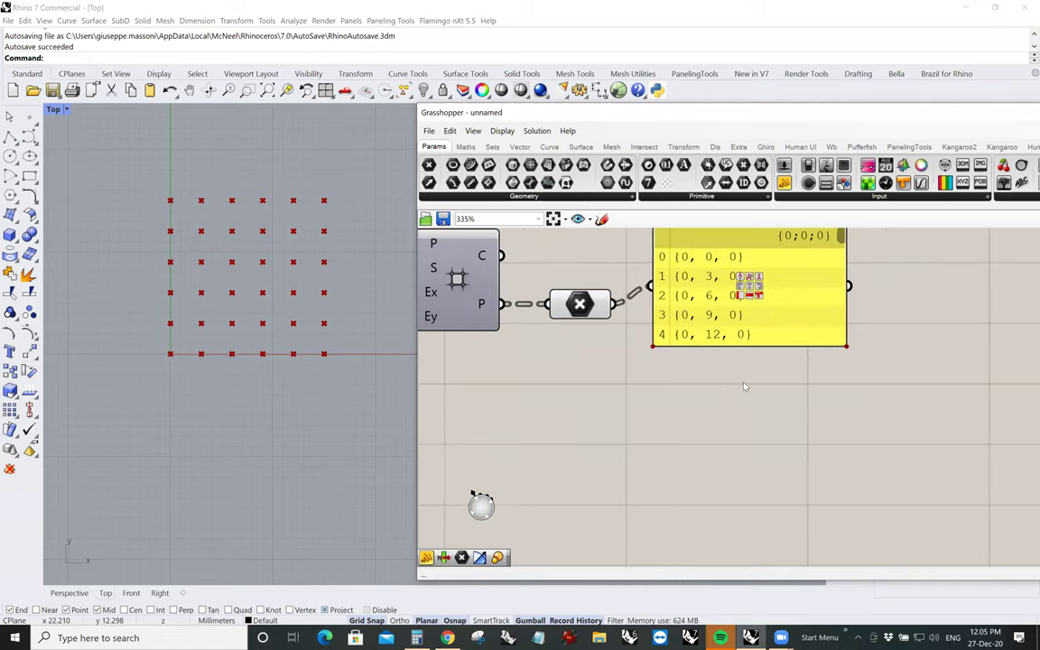
pyautogui.moveTo(780, 412); pyautogui.dragTo(781, 509)
pyautogui.moveTo(768, 508); pyautogui.dragTo(780, 449, button='right')
pyautogui.moveTo(780, 449); pyautogui.dragTo(782, 562)
pyautogui.scroll(-1, 890, 360)
pyautogui.scroll(-1, 889, 359)
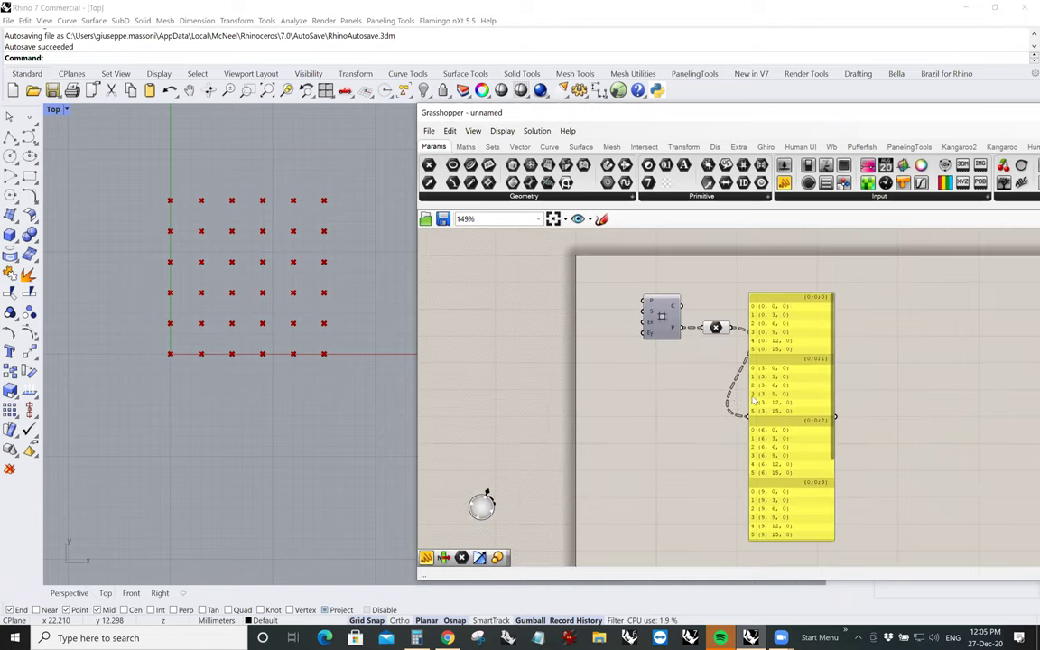
# Examine the point coordinates in the panel branch by branch, down to the last path {0;0;5}
pyautogui.moveTo(831, 274); pyautogui.dragTo(767, 327, button='right')
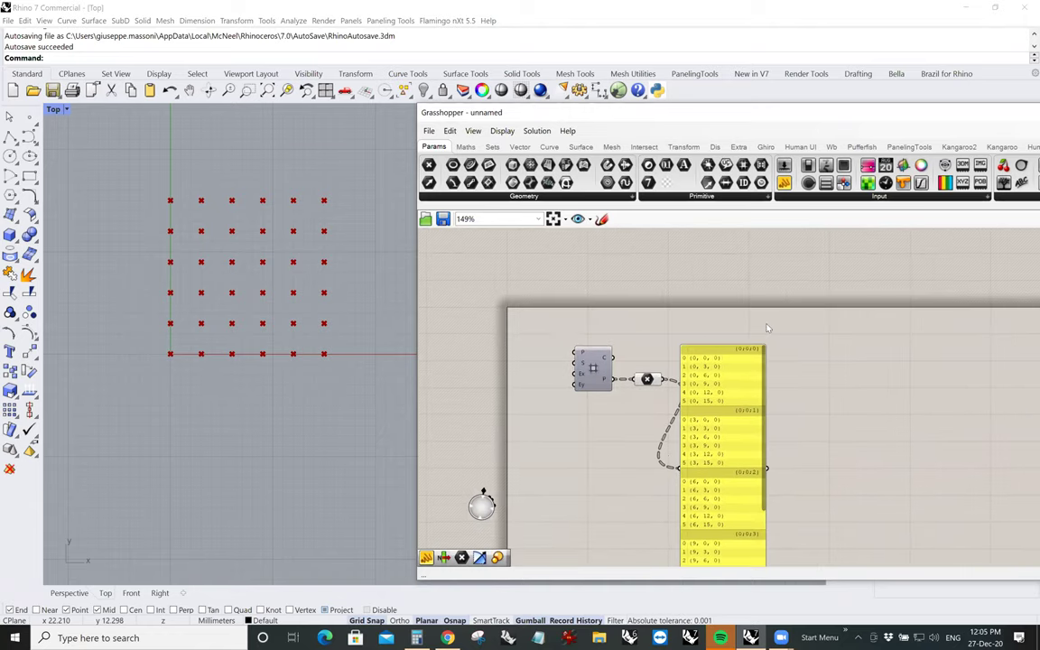
pyautogui.scroll(2, 759, 289)
pyautogui.click(748, 312)
pyautogui.moveTo(799, 304); pyautogui.dragTo(805, 459)
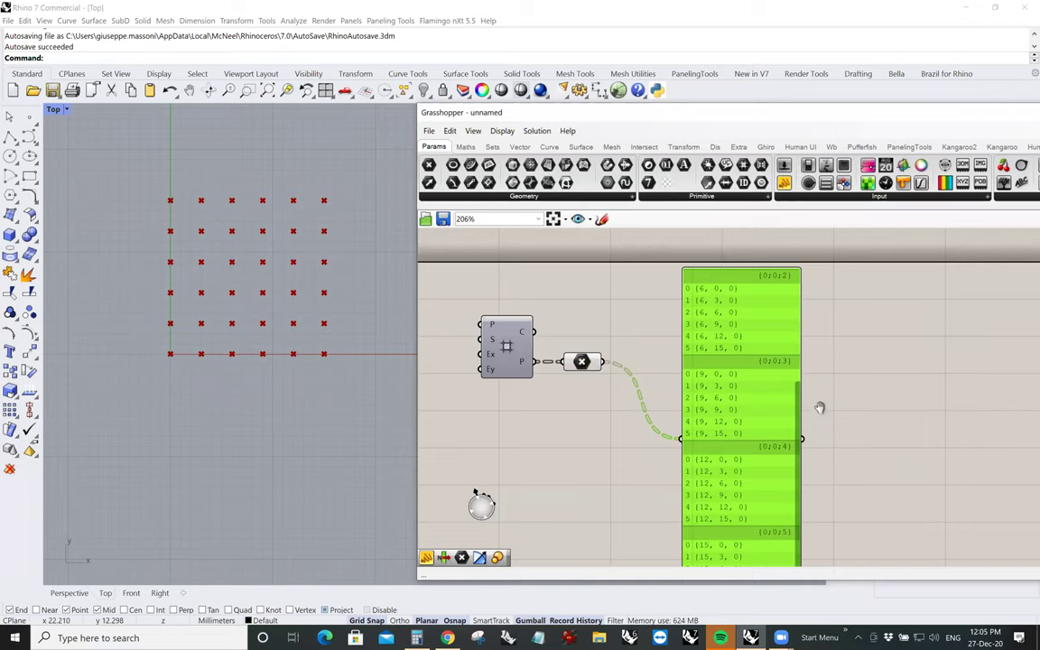
pyautogui.moveTo(820, 408); pyautogui.dragTo(802, 324, button='right')
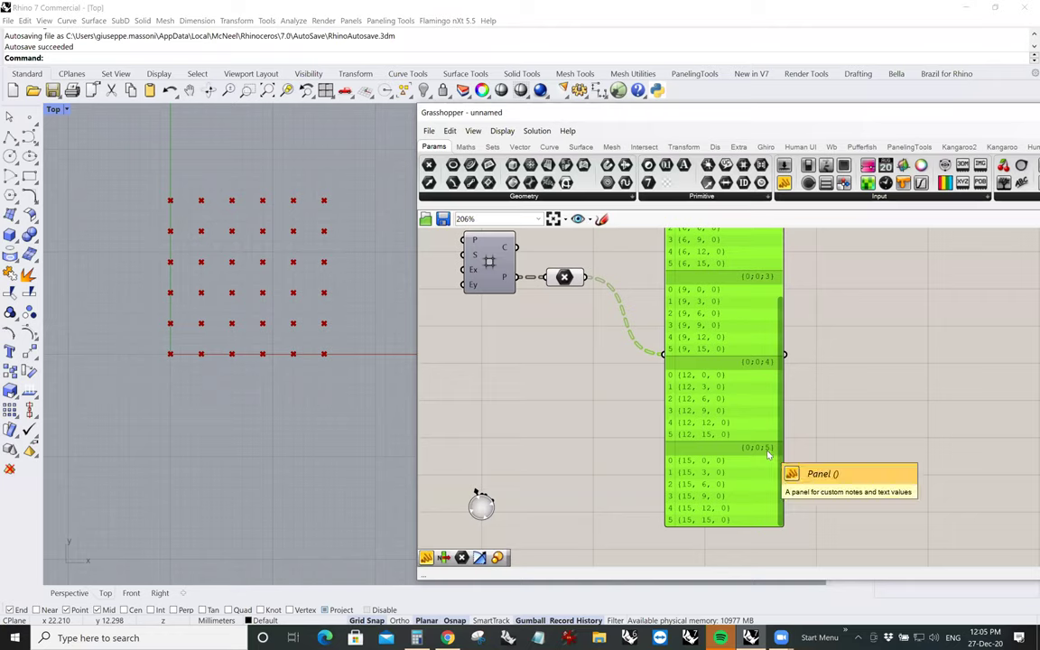
pyautogui.moveTo(777, 327); pyautogui.dragTo(788, 446, button='right')
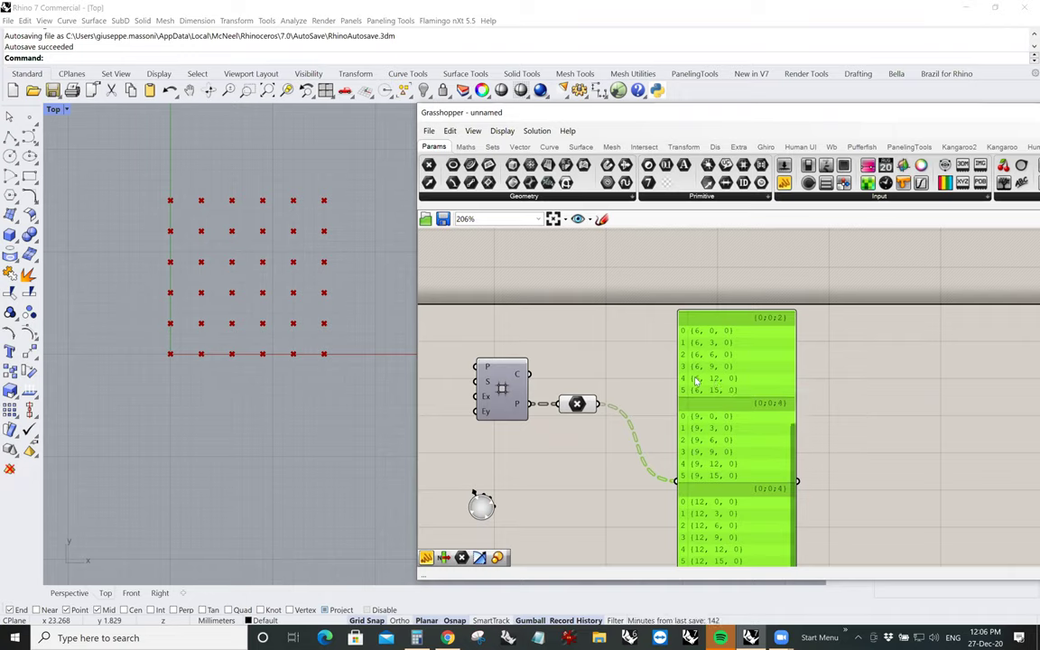
pyautogui.moveTo(590, 406)
# Add a Point List component above the Point parameter, move the panel aside, and connect the parameter to the component's points input
pyautogui.moveTo(620, 111); pyautogui.dragTo(575, 104)
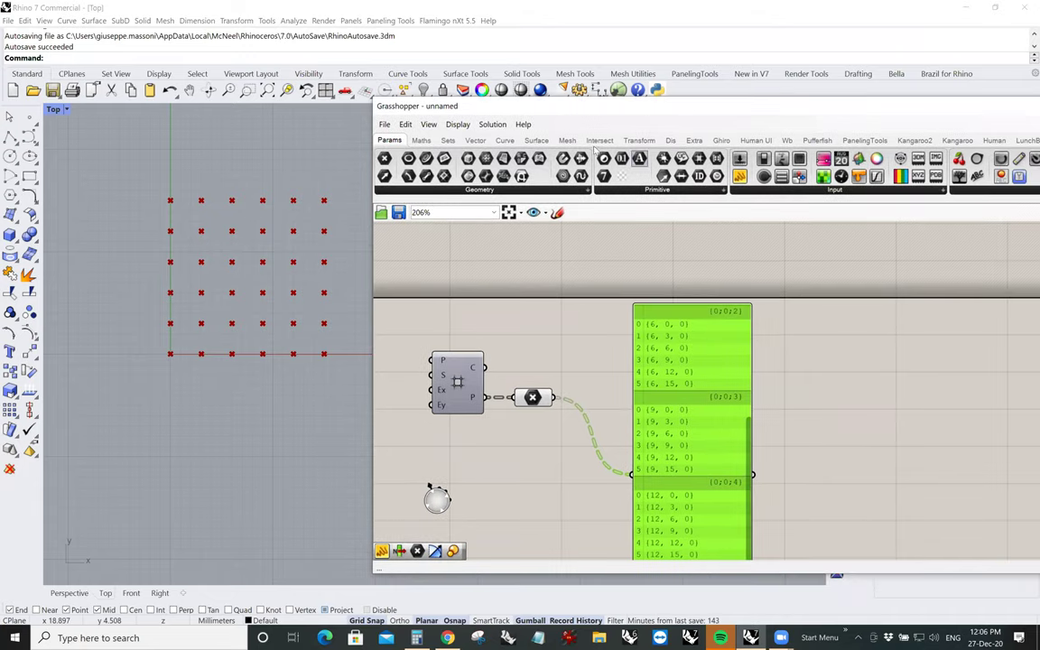
pyautogui.click(671, 141)
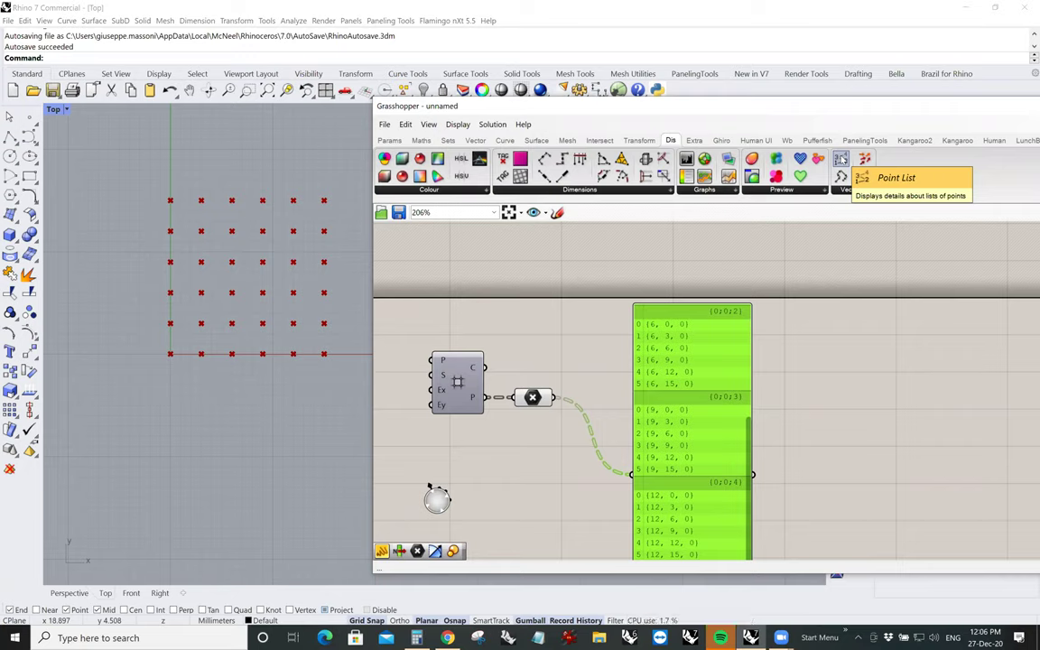
pyautogui.moveTo(841, 159); pyautogui.dragTo(572, 341)
pyautogui.moveTo(733, 402); pyautogui.dragTo(853, 419)
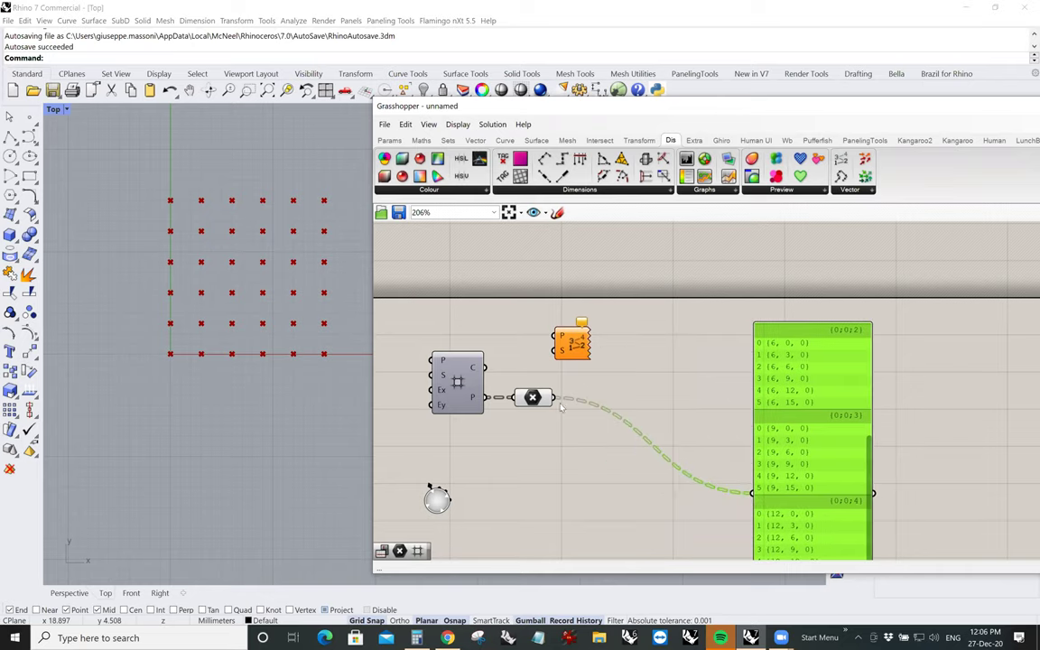
pyautogui.moveTo(572, 344); pyautogui.dragTo(618, 357)
pyautogui.moveTo(554, 397); pyautogui.dragTo(583, 310)
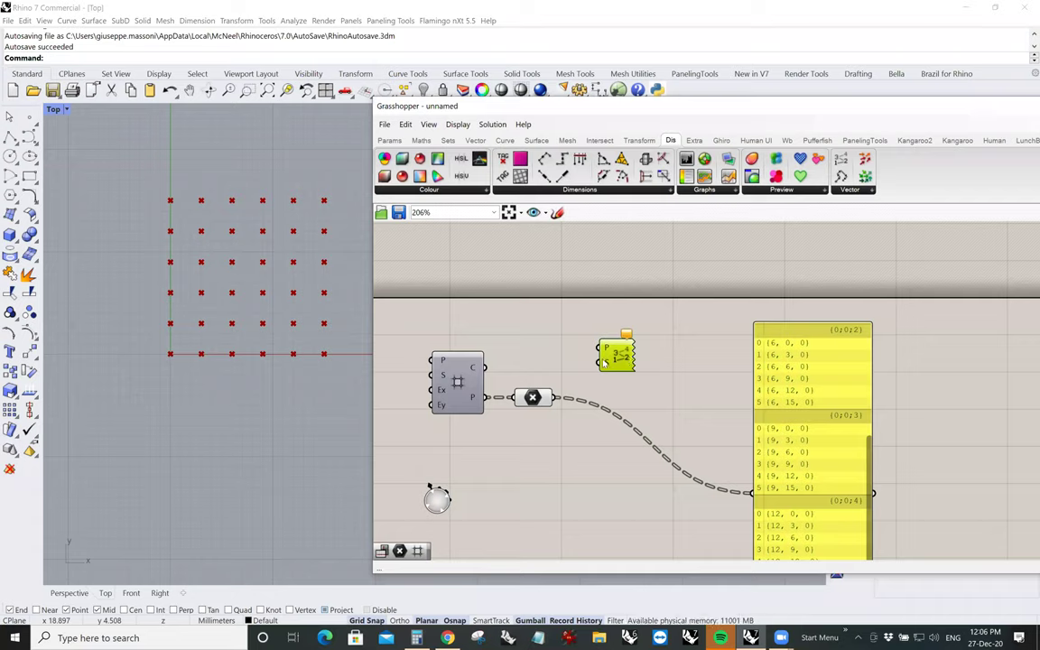
pyautogui.moveTo(557, 401); pyautogui.dragTo(600, 352)
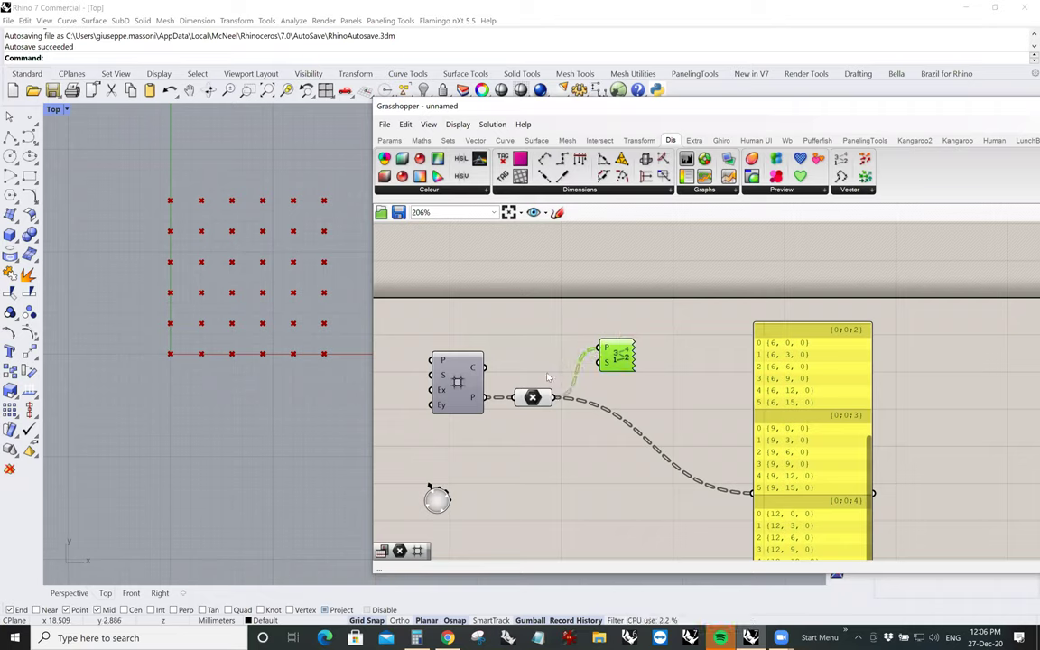
# Set the Point List component's text size input to 1
pyautogui.rightClick(605, 364)
pyautogui.moveTo(653, 473)
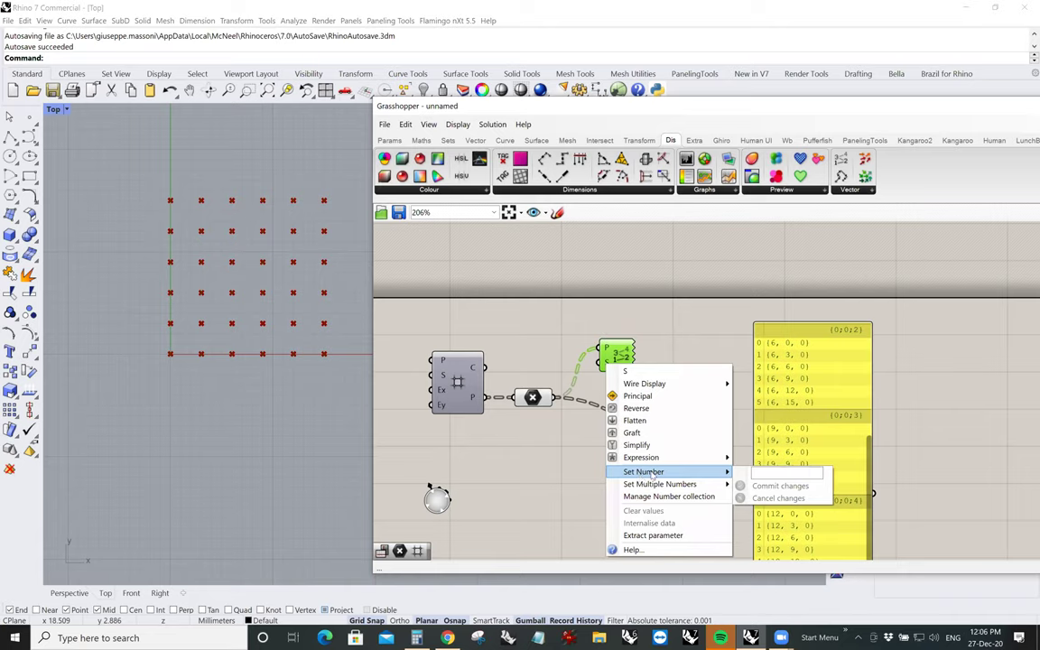
pyautogui.click(758, 472)
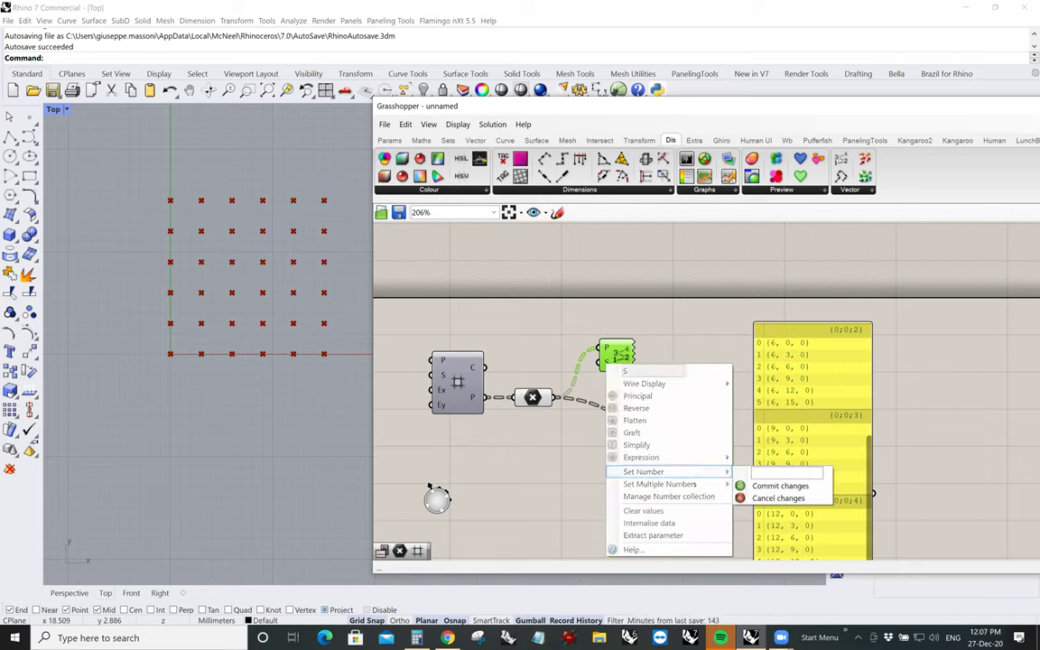
pyautogui.write('1')
pyautogui.click(768, 487)
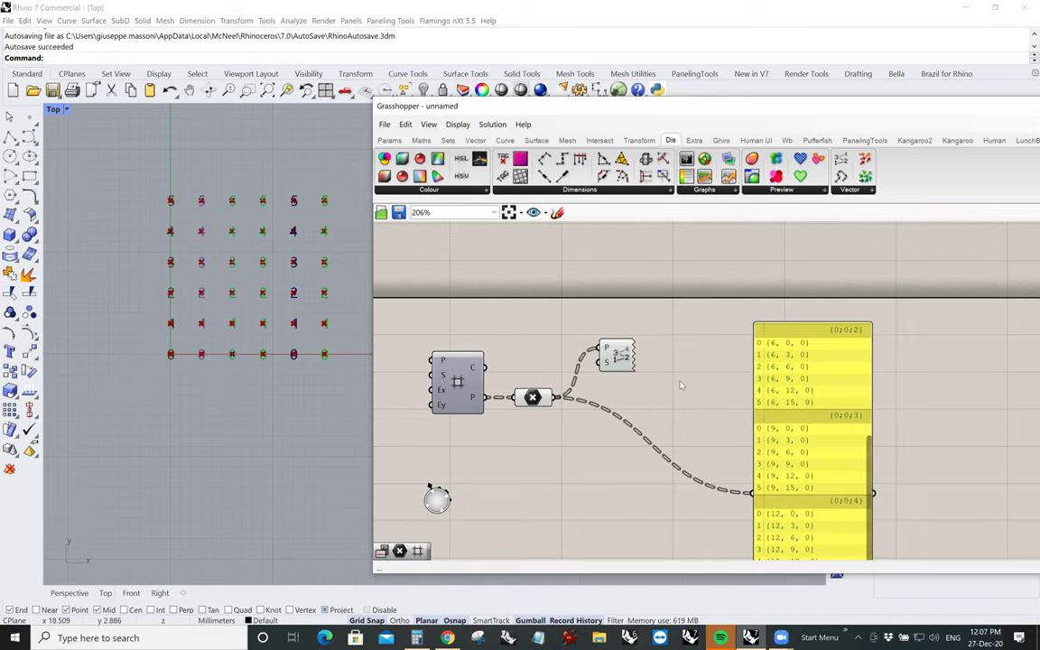
# Turn off the Point parameter's preview so only the point index numbers are displayed
pyautogui.click(542, 398)
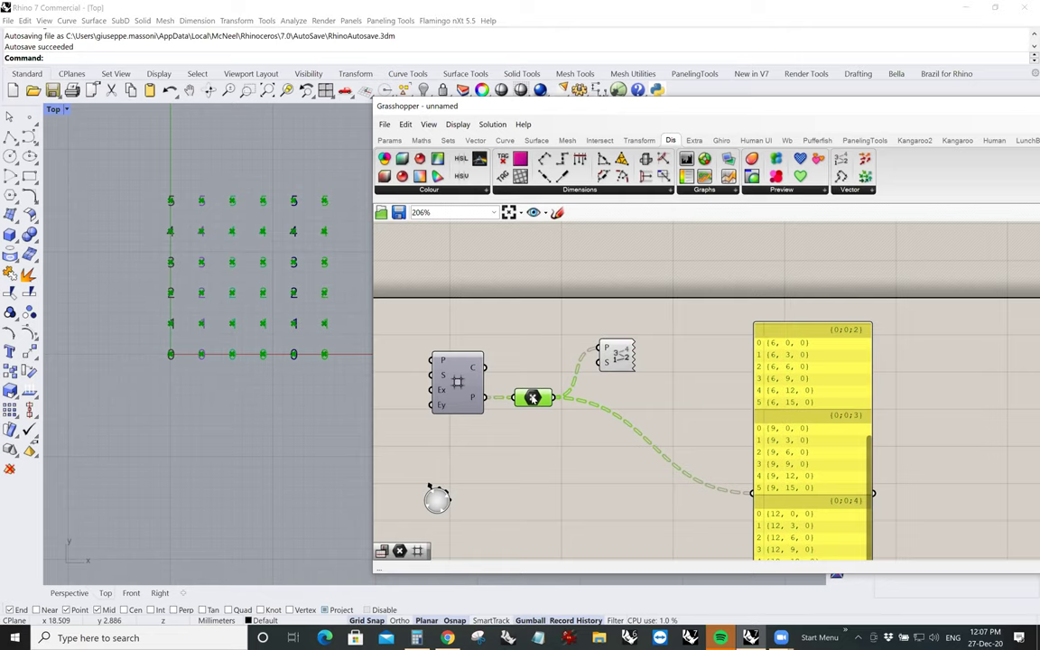
pyautogui.rightClick(536, 398)
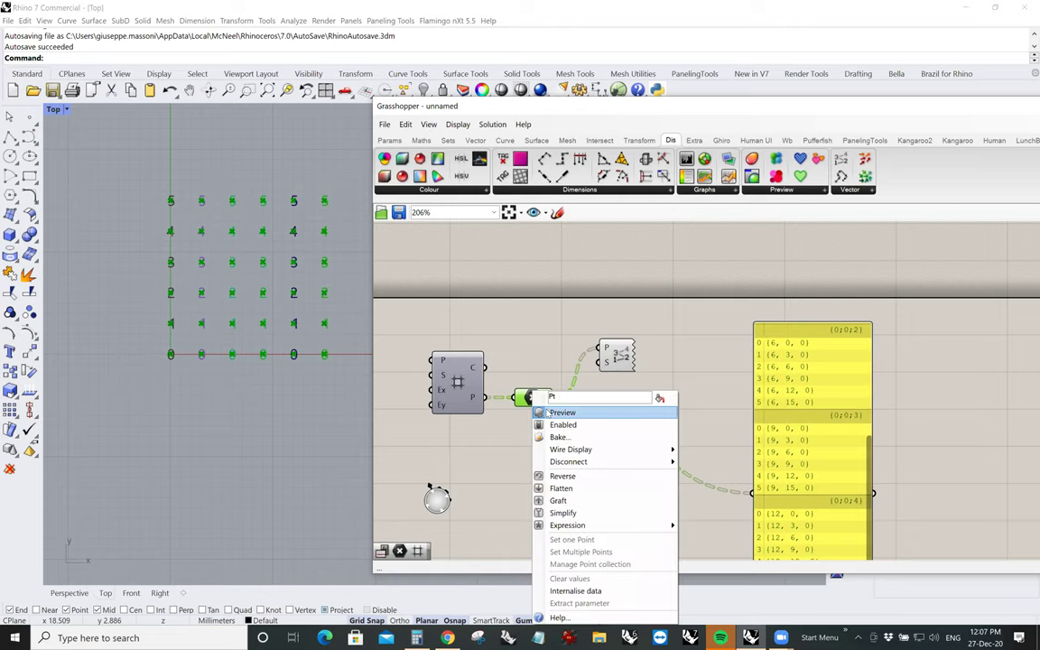
pyautogui.click(559, 413)
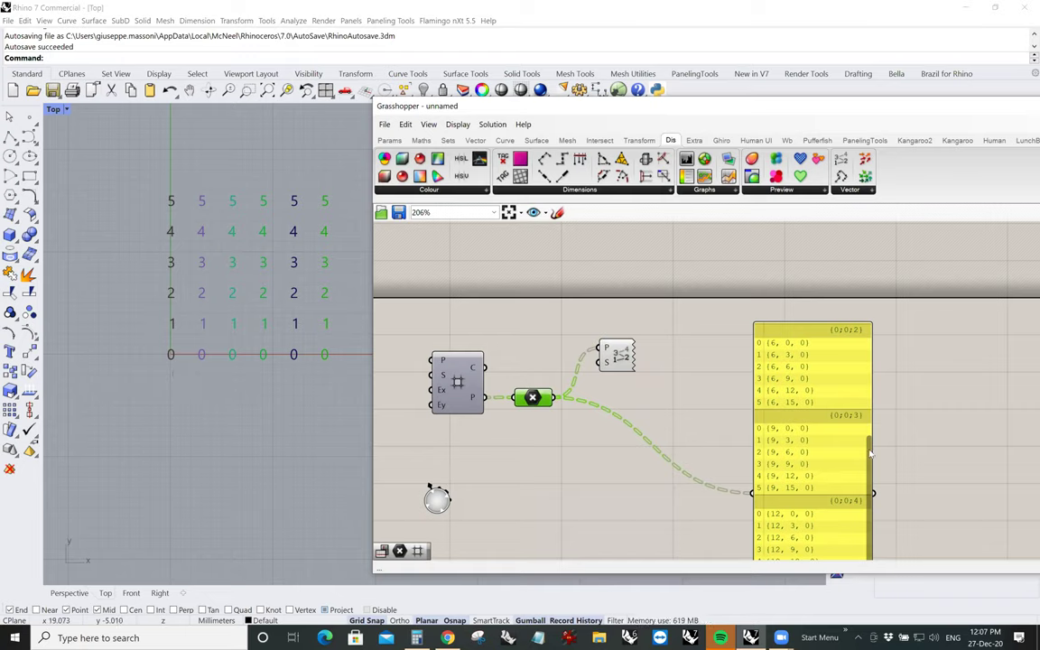
# Flatten the Point parameter to view all grid points as a single numbered list, and turn flattening off again
pyautogui.moveTo(871, 453); pyautogui.dragTo(870, 343)
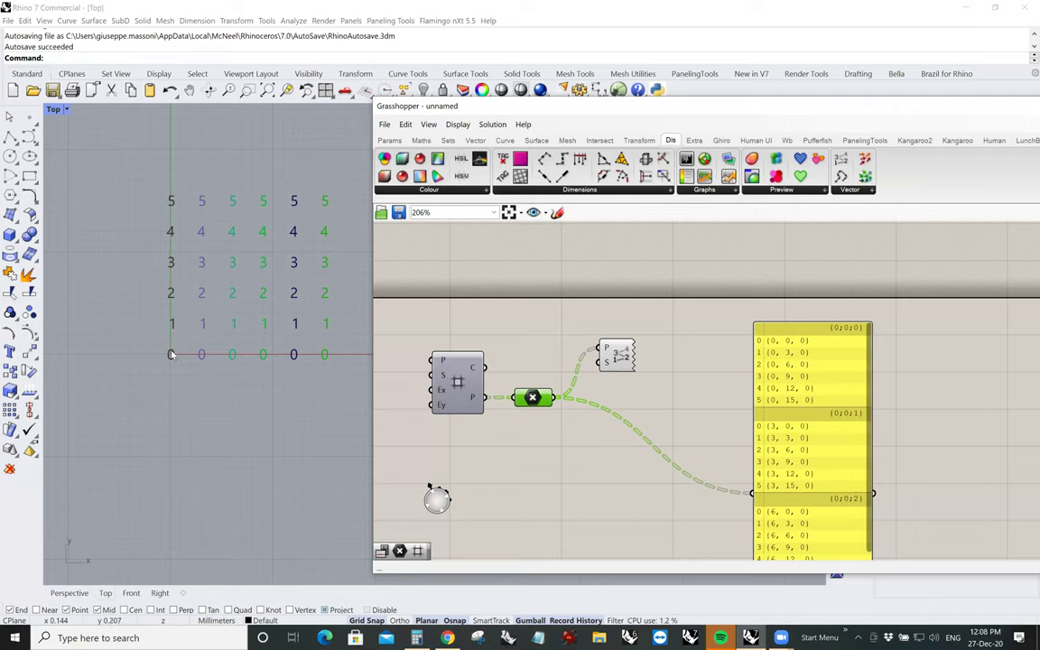
pyautogui.moveTo(528, 404)
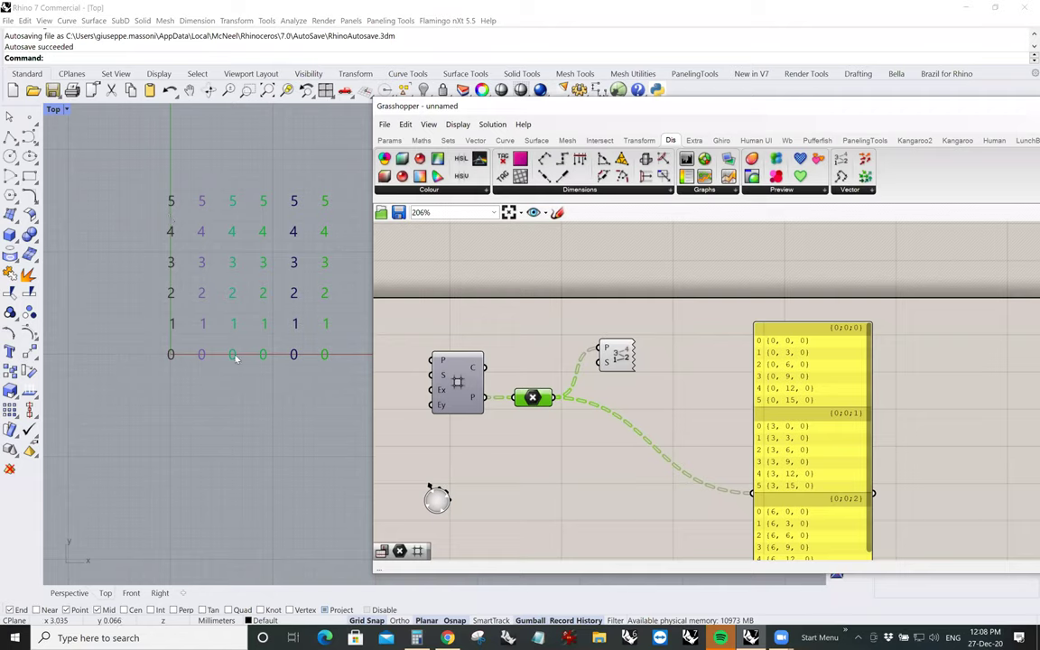
pyautogui.rightClick(547, 401)
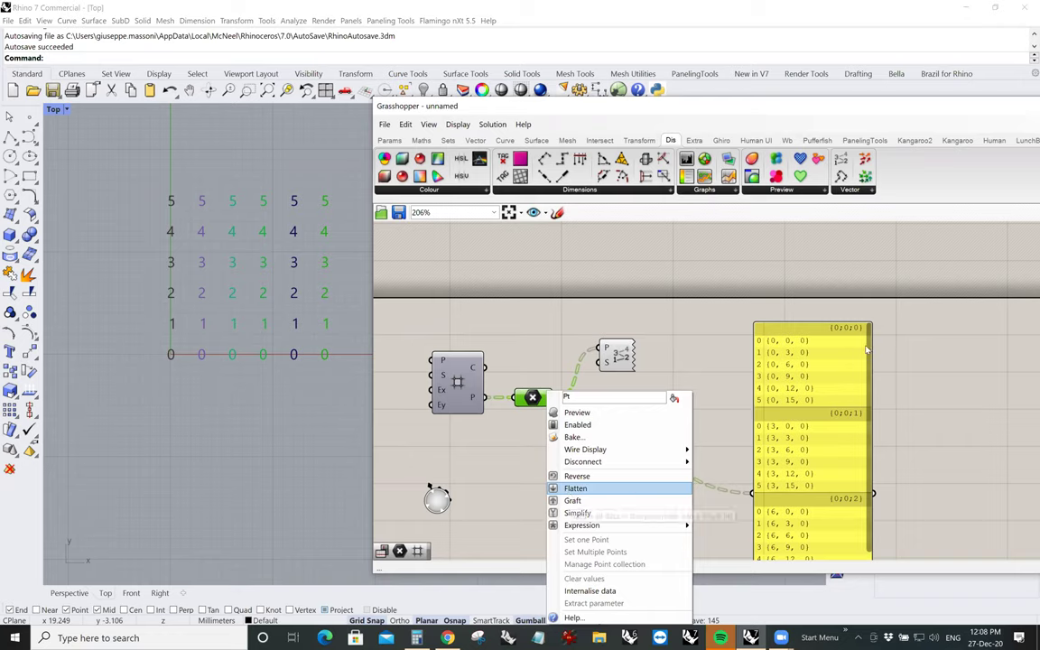
pyautogui.press('Return')
pyautogui.moveTo(822, 317); pyautogui.dragTo(810, 242)
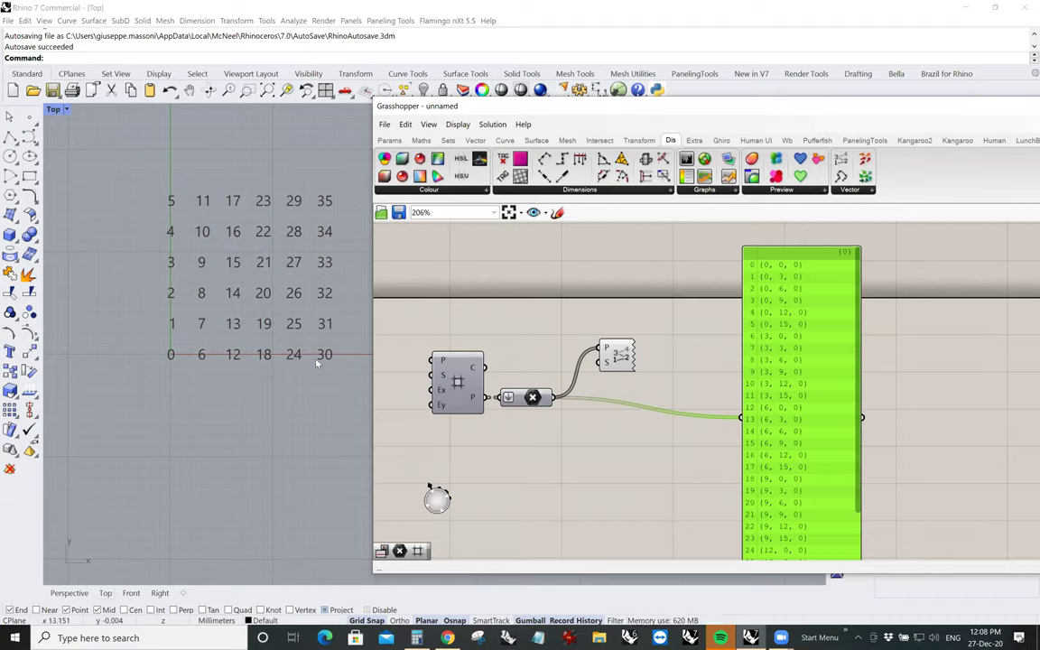
pyautogui.rightClick(508, 399)
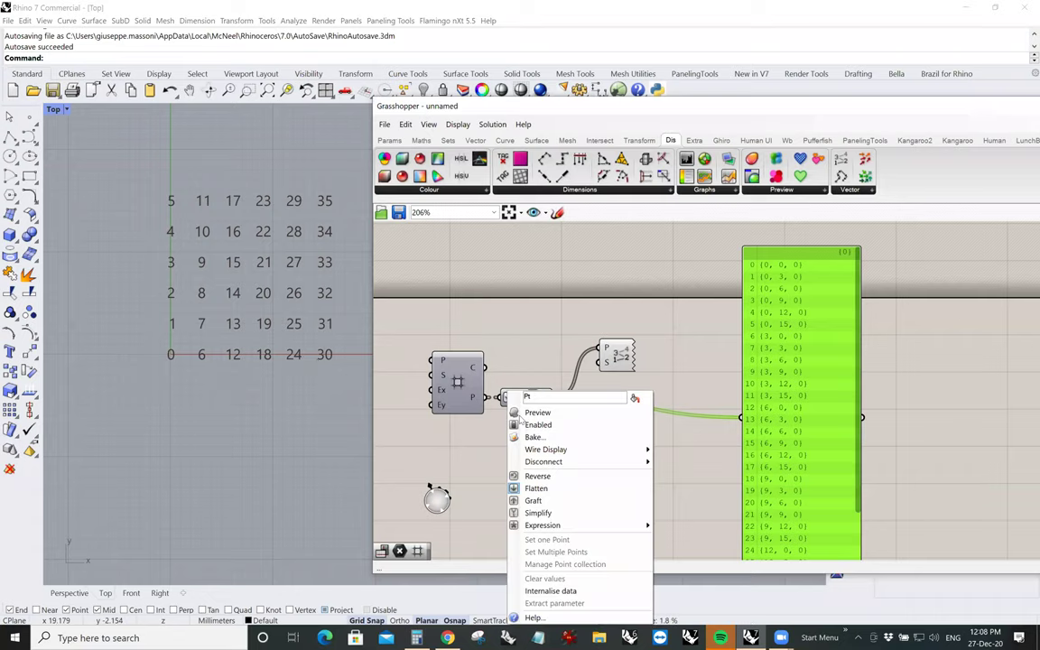
pyautogui.click(537, 487)
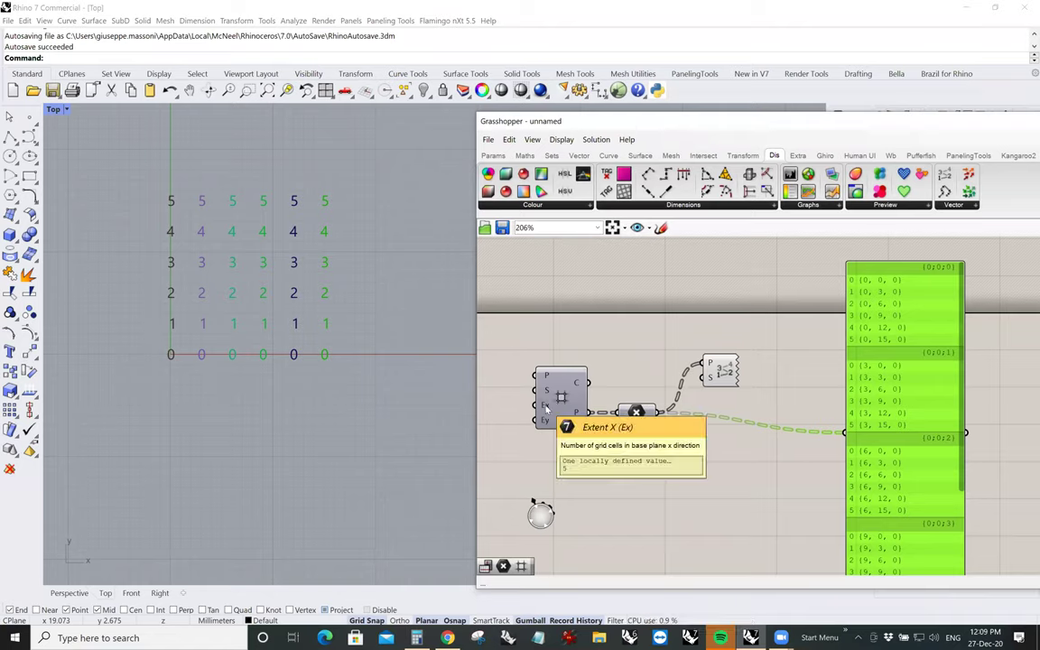
# Set the square grid's Extent X to 2 cells
pyautogui.rightClick(546, 408)
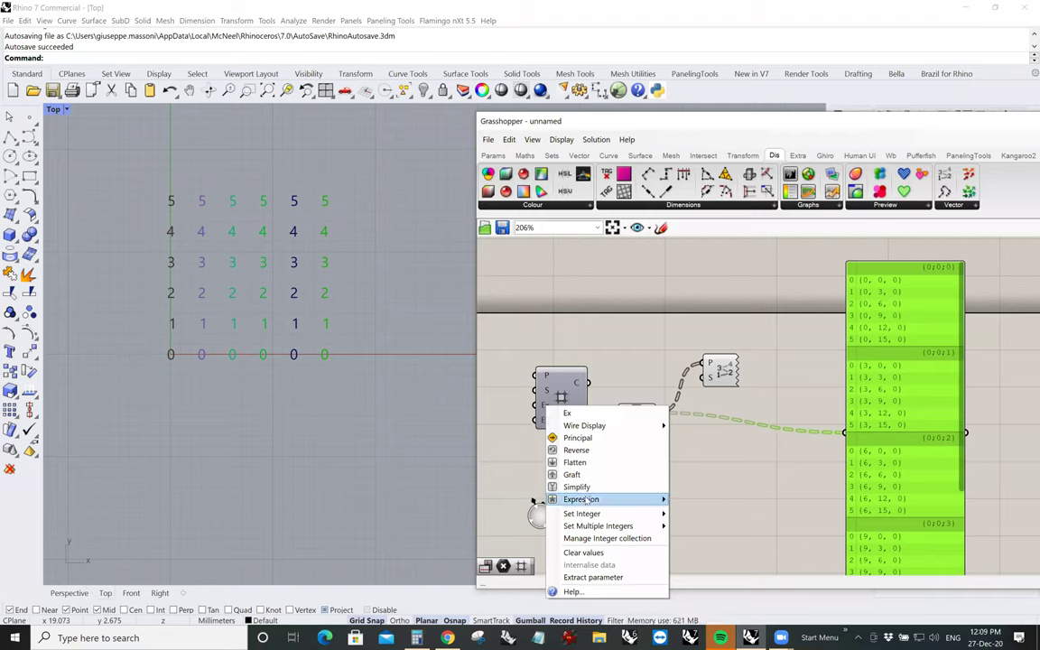
pyautogui.moveTo(637, 516)
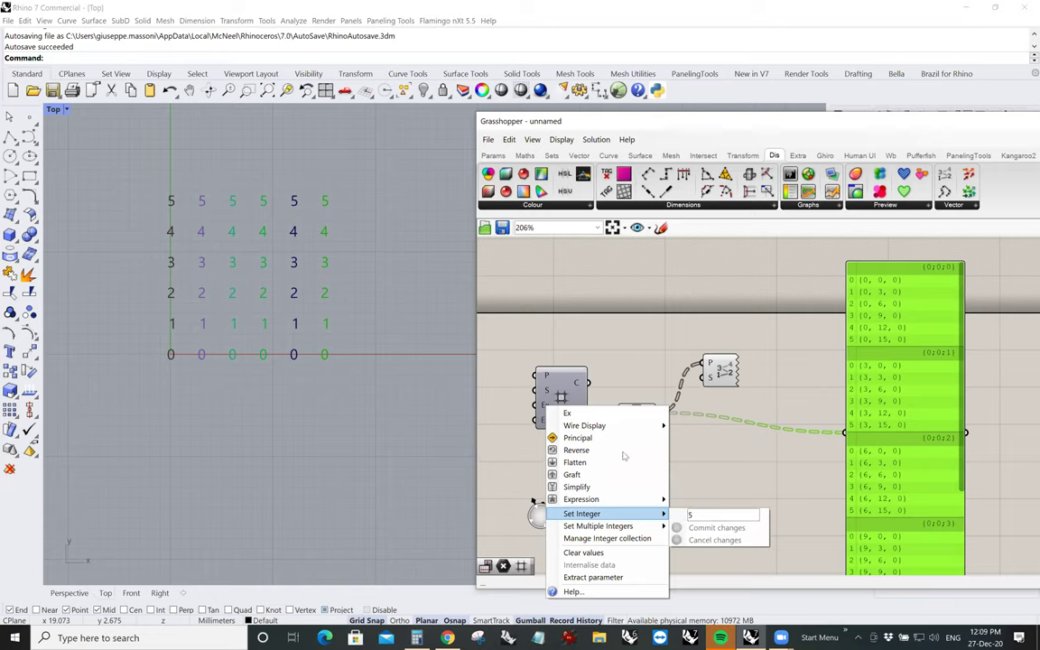
pyautogui.click(608, 382)
pyautogui.rightClick(547, 409)
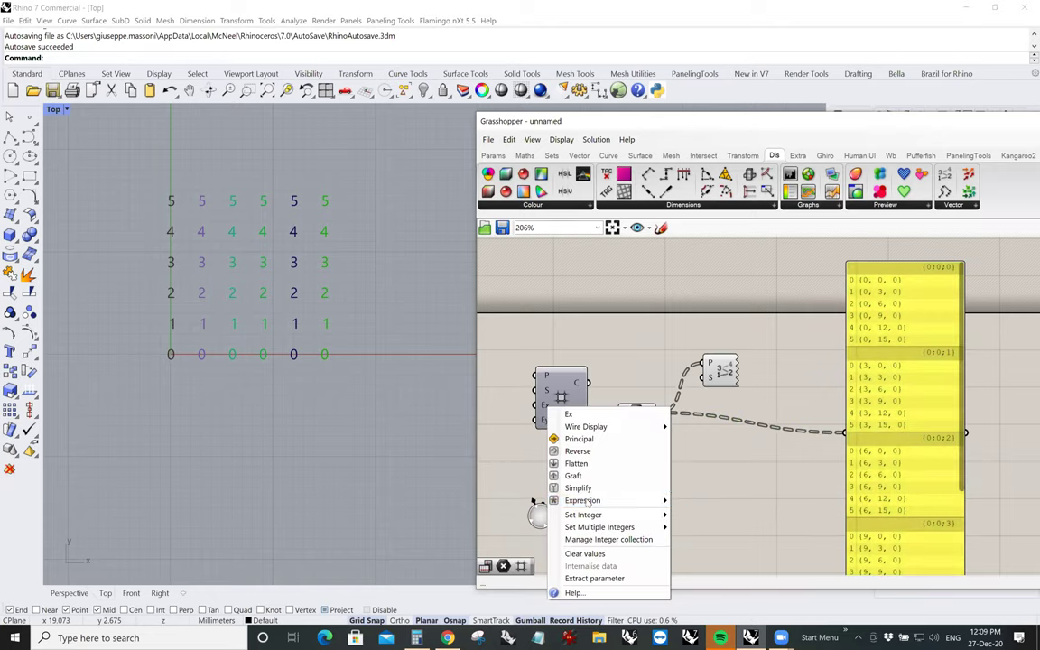
pyautogui.moveTo(632, 515)
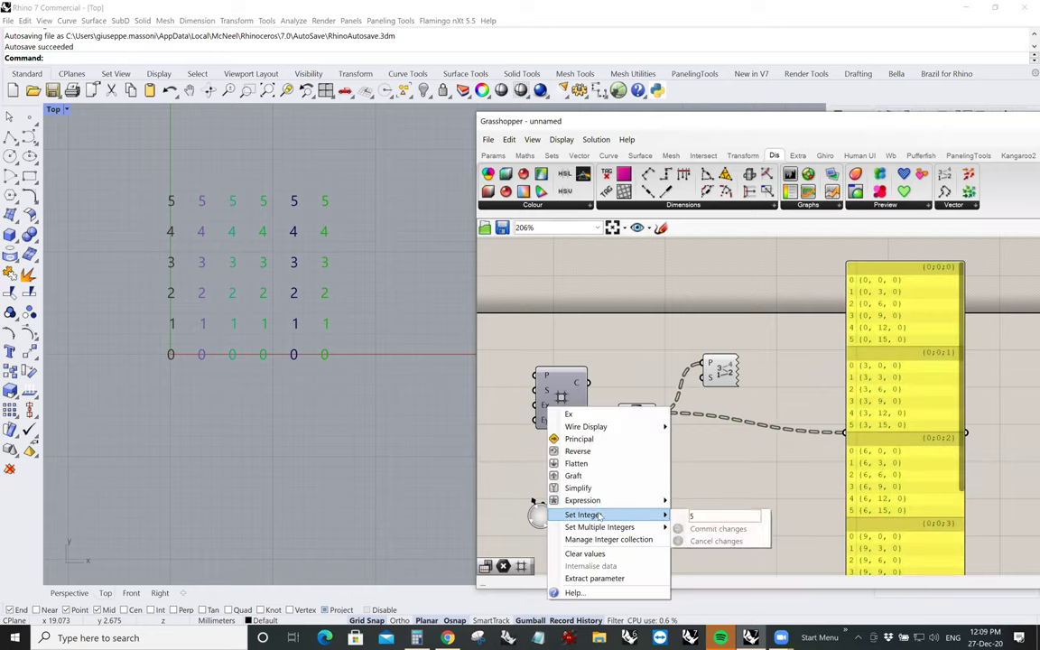
pyautogui.click(692, 516)
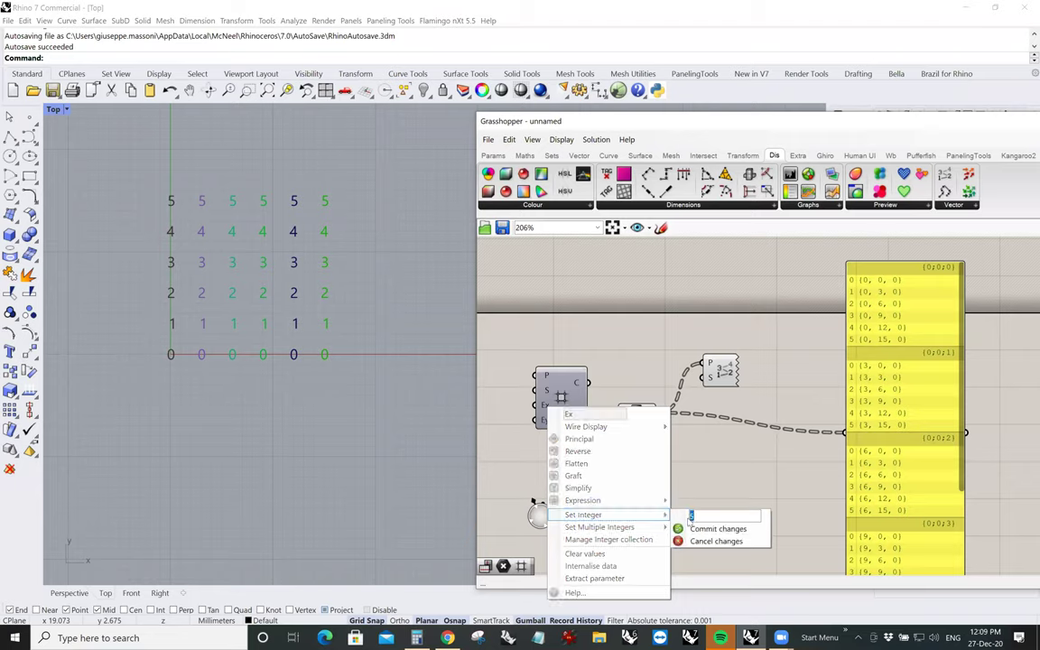
pyautogui.write('2')
pyautogui.click(715, 529)
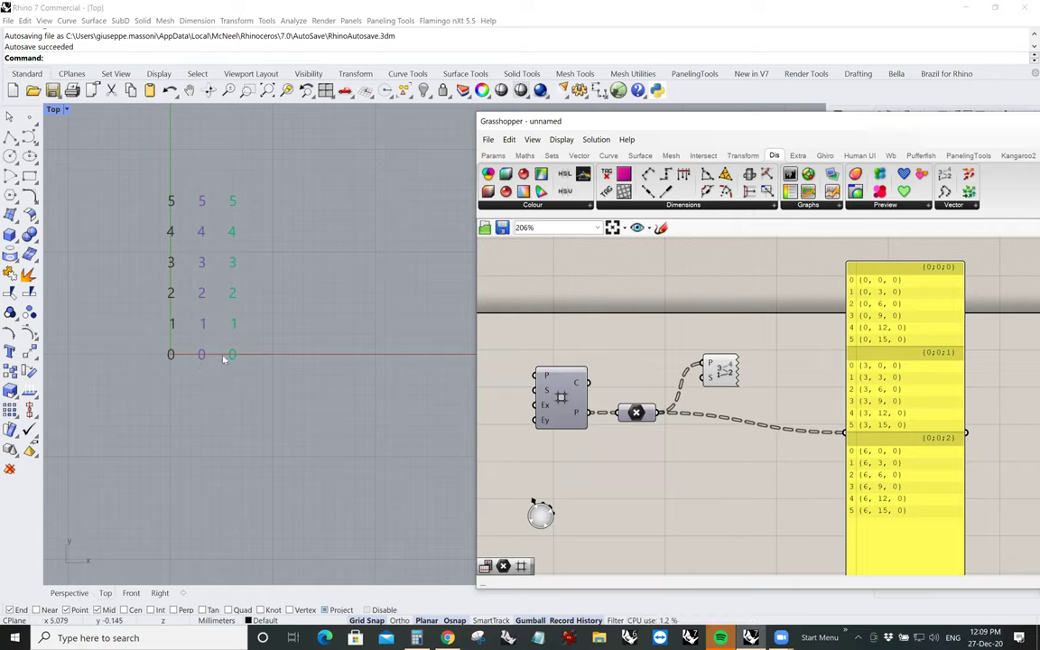
# Set the square grid's Extent Y to 3 cells and inspect the point numbers in the Top viewport
pyautogui.rightClick(543, 422)
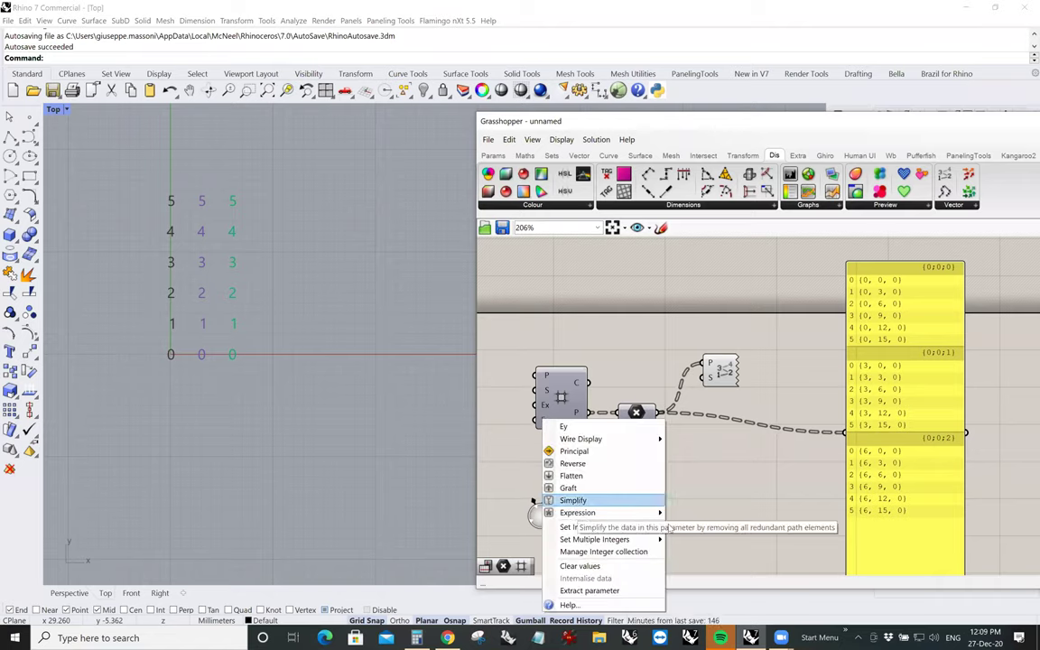
pyautogui.moveTo(623, 528)
pyautogui.write('3')
pyautogui.click(714, 541)
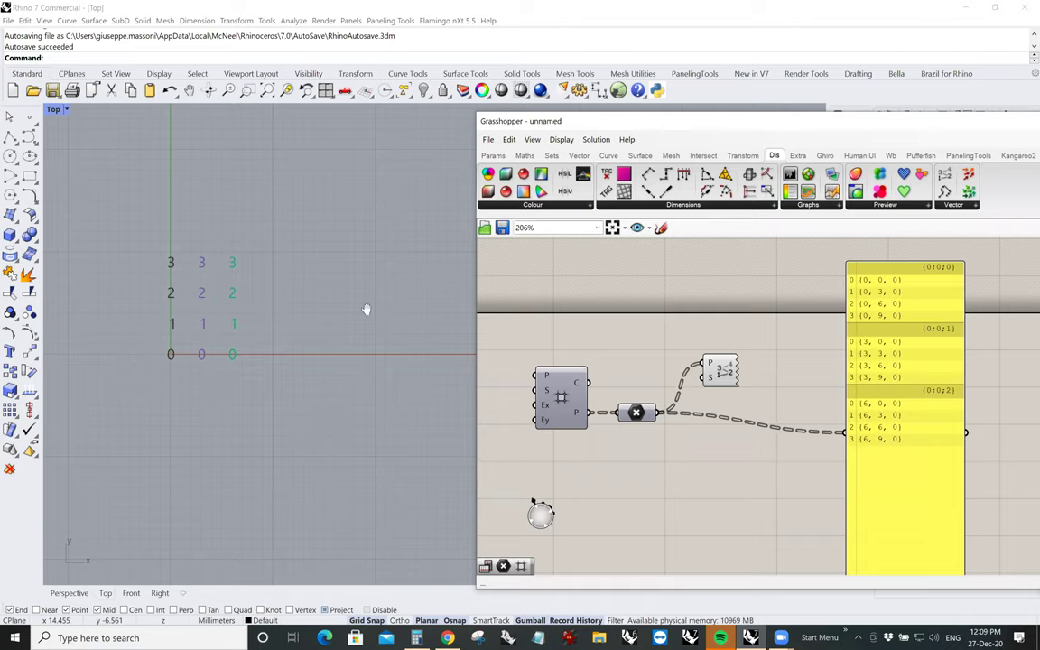
pyautogui.moveTo(225, 291); pyautogui.dragTo(248, 289, button='right')
pyautogui.scroll(4, 247, 289)
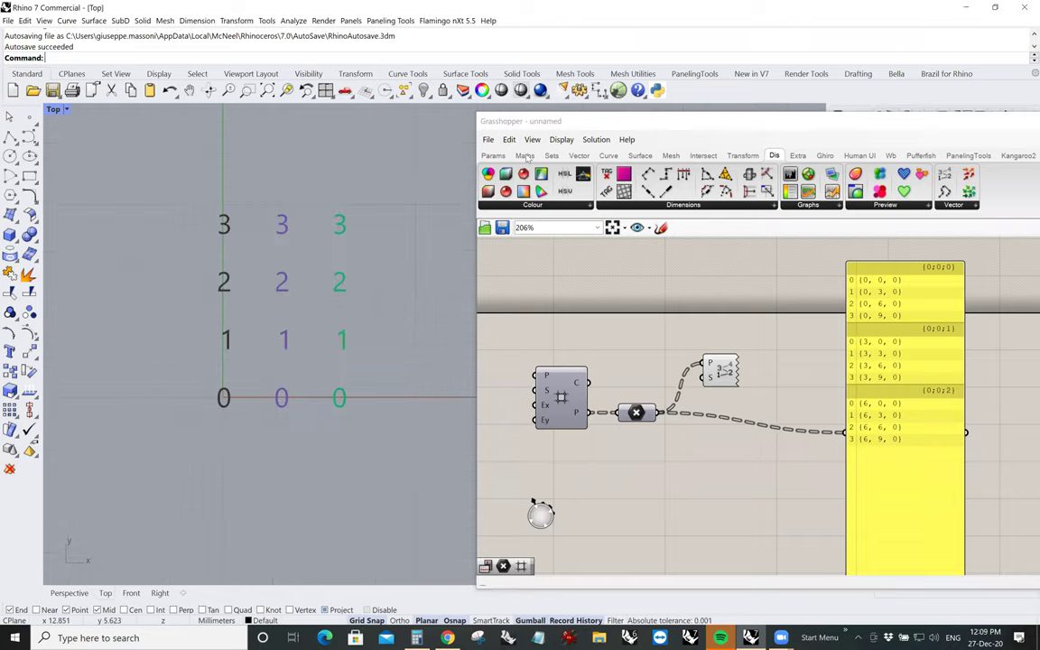
# Switch to the circle division definition and delete all its List Item and PolyLine components
pyautogui.click(786, 117)
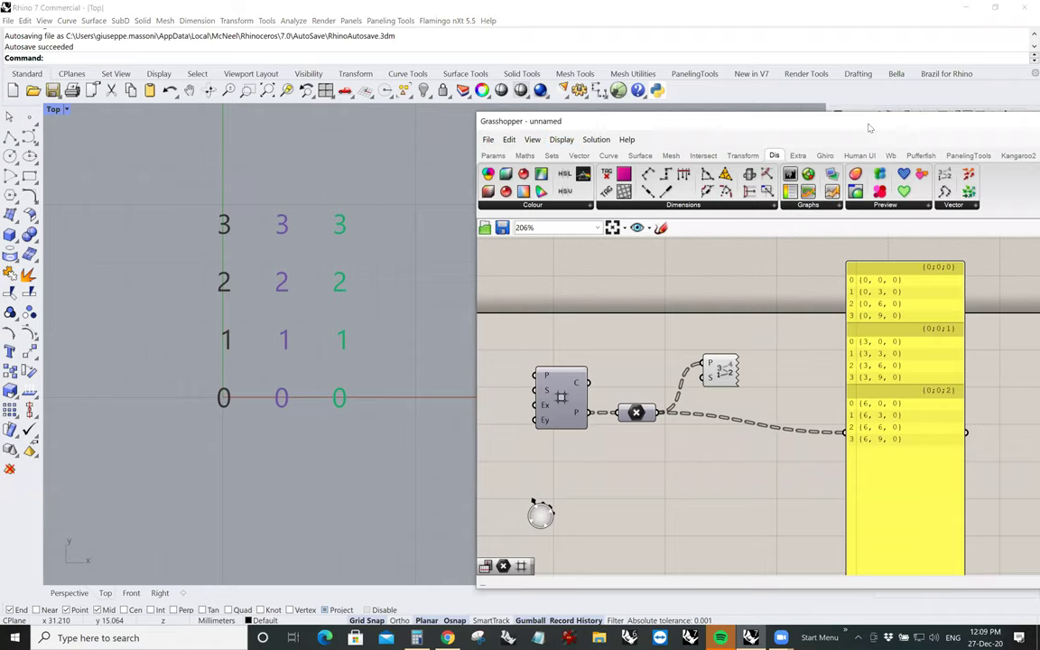
pyautogui.moveTo(912, 121); pyautogui.dragTo(554, 117)
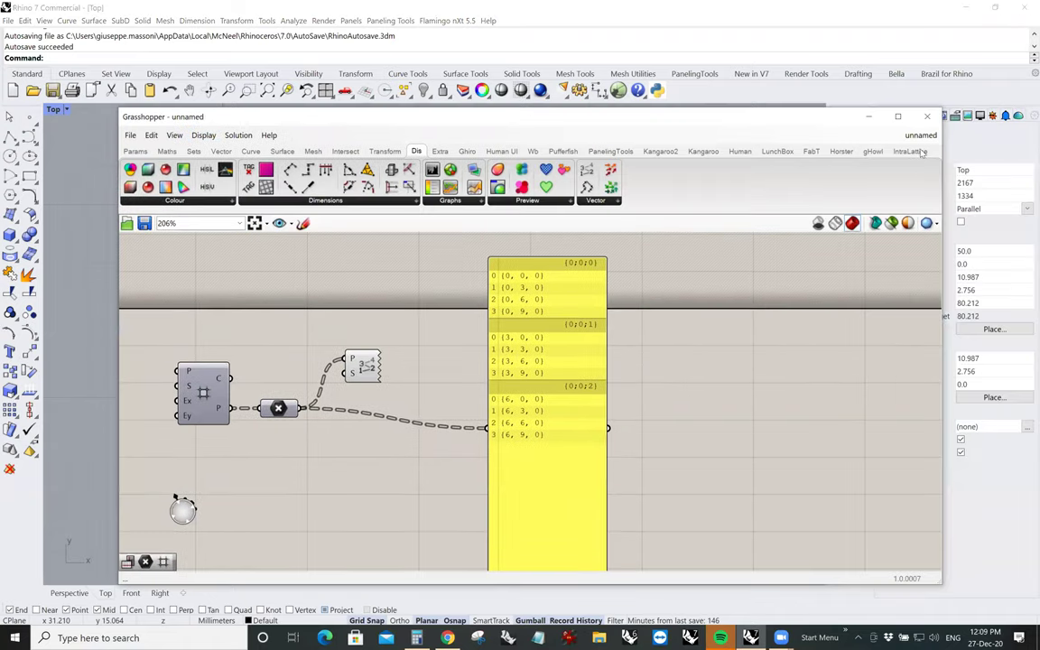
pyautogui.click(921, 134)
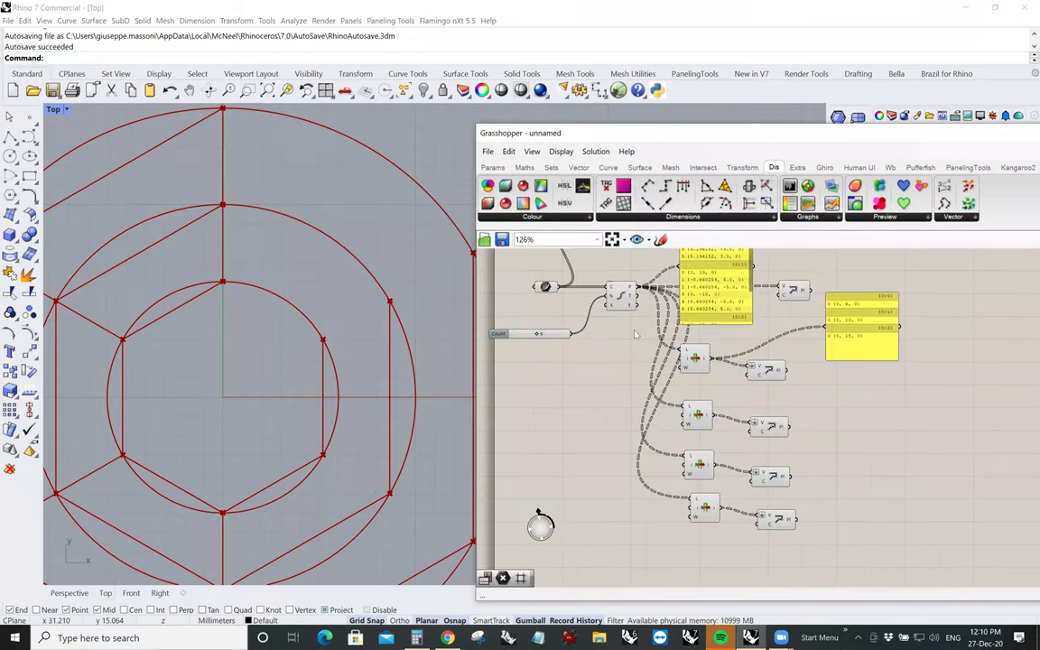
pyautogui.moveTo(635, 331); pyautogui.dragTo(812, 566)
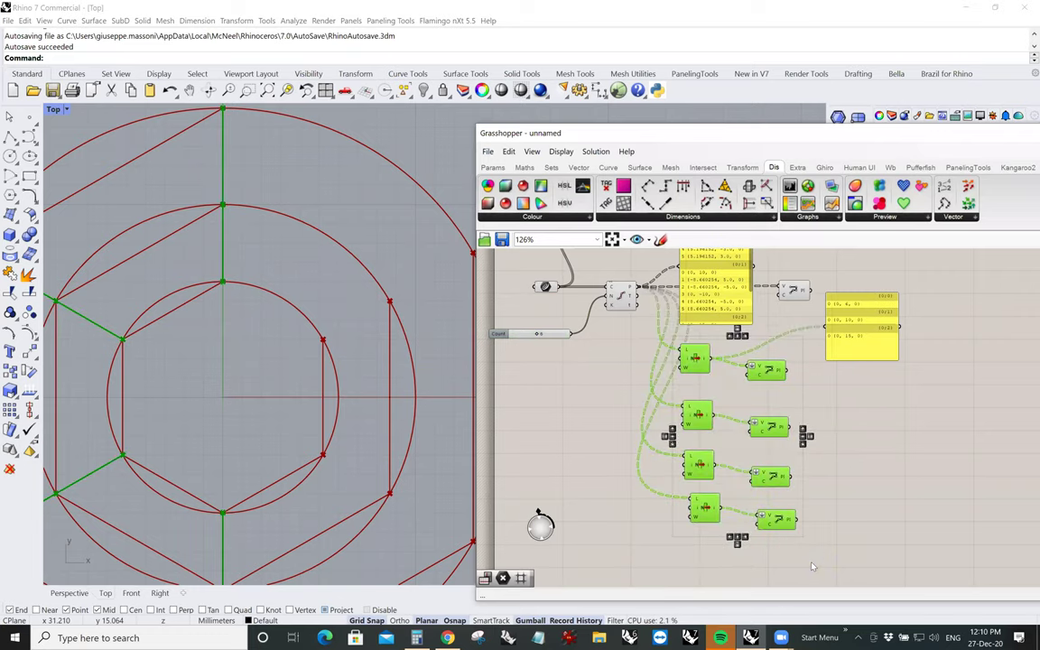
pyautogui.press('Delete')
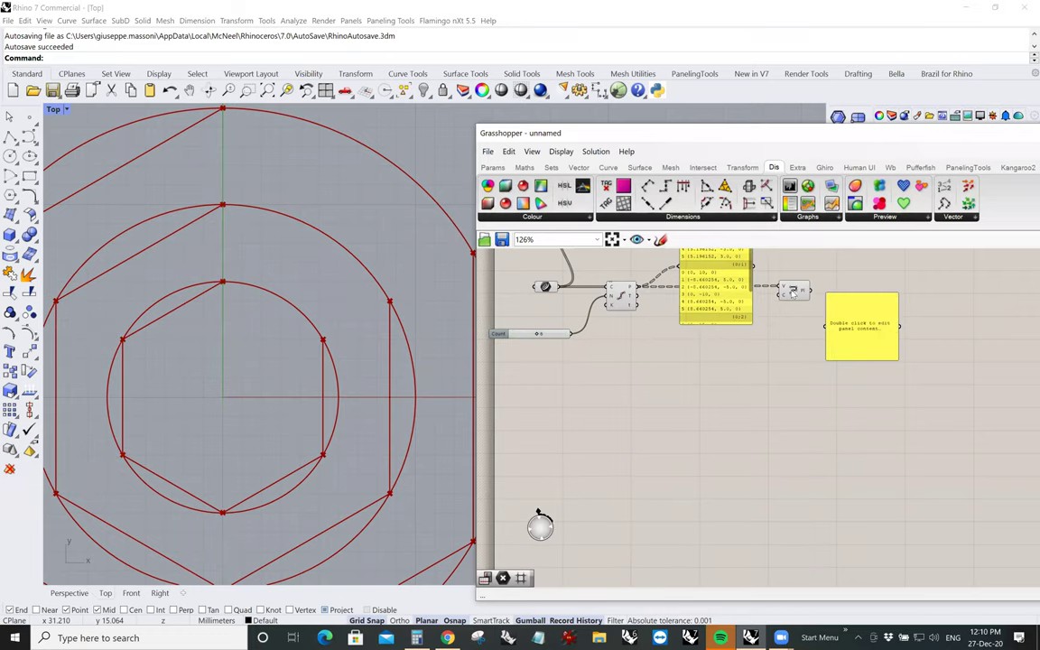
pyautogui.click(793, 290)
pyautogui.press('Delete')
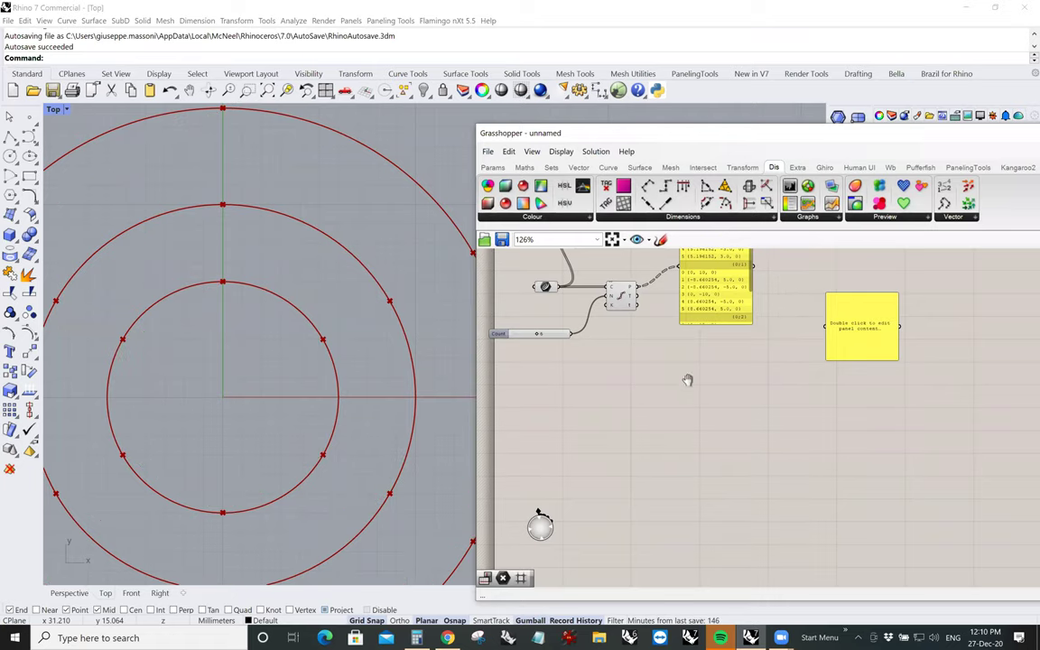
# Set the Count slider for the circle division to 4 and resize the points panel to fit all three branches
pyautogui.moveTo(687, 381); pyautogui.dragTo(697, 447, button='right')
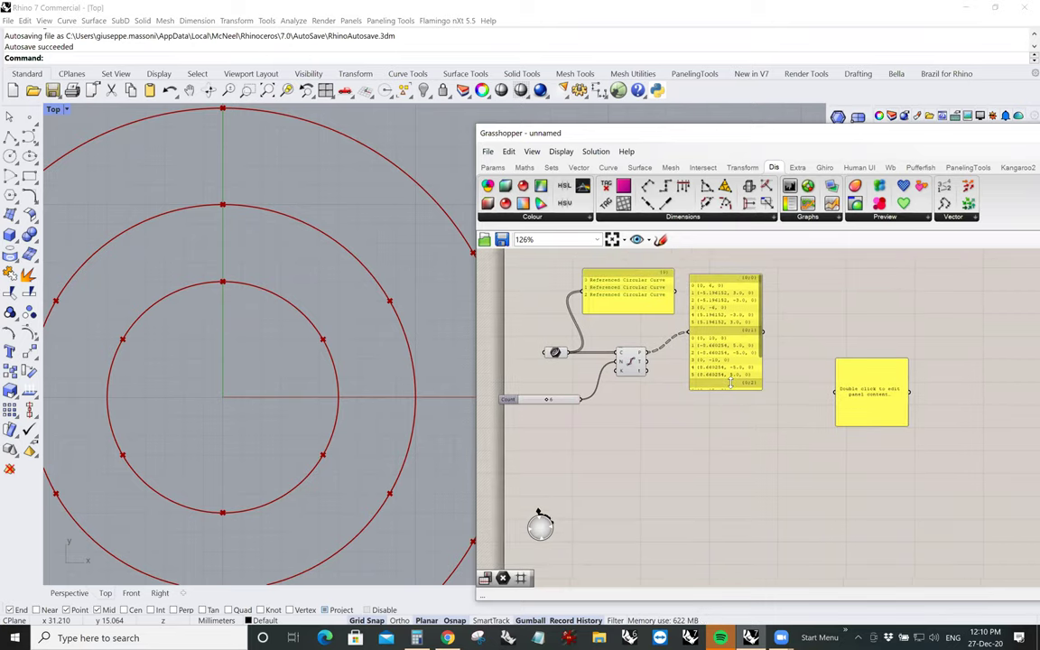
pyautogui.moveTo(731, 383); pyautogui.dragTo(730, 456)
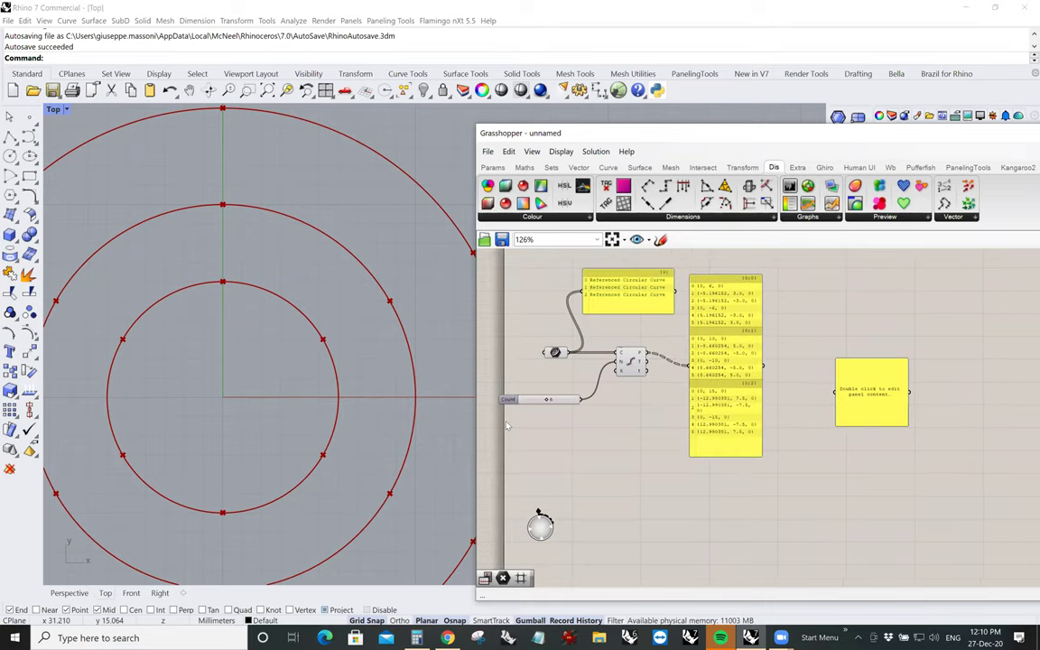
pyautogui.scroll(5, 507, 425)
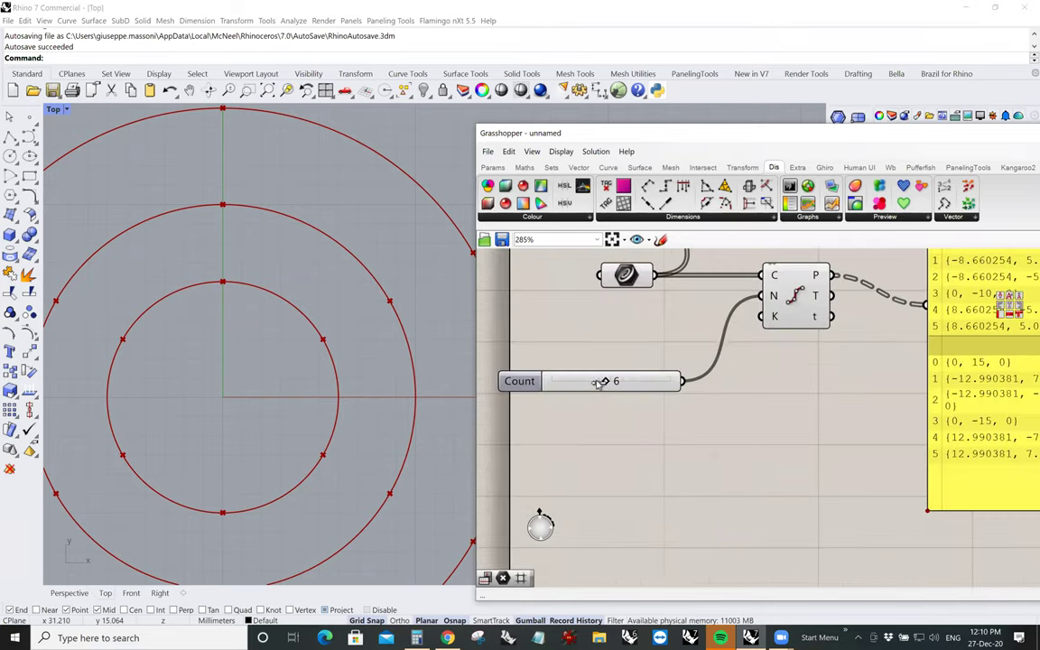
pyautogui.moveTo(599, 383); pyautogui.dragTo(584, 381)
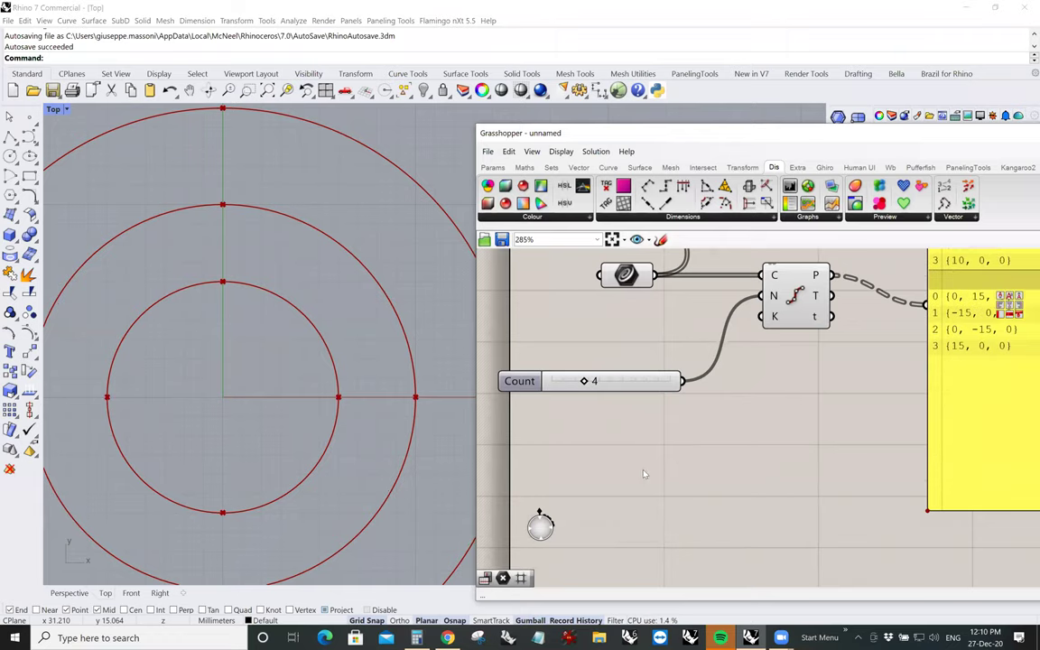
pyautogui.scroll(-3, 546, 564)
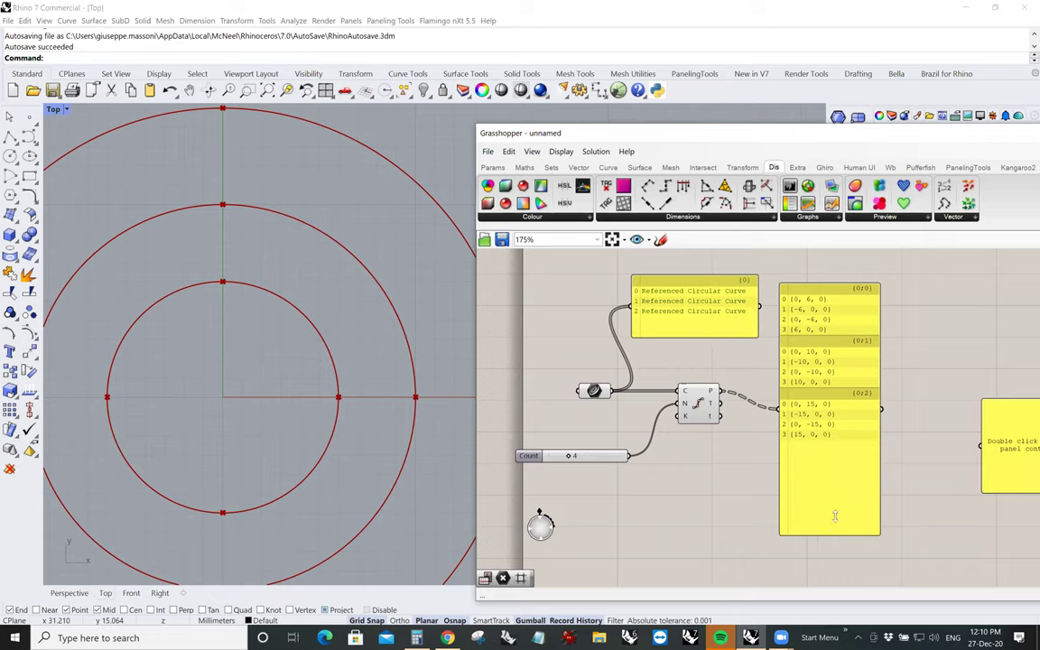
pyautogui.moveTo(835, 535); pyautogui.dragTo(829, 464)
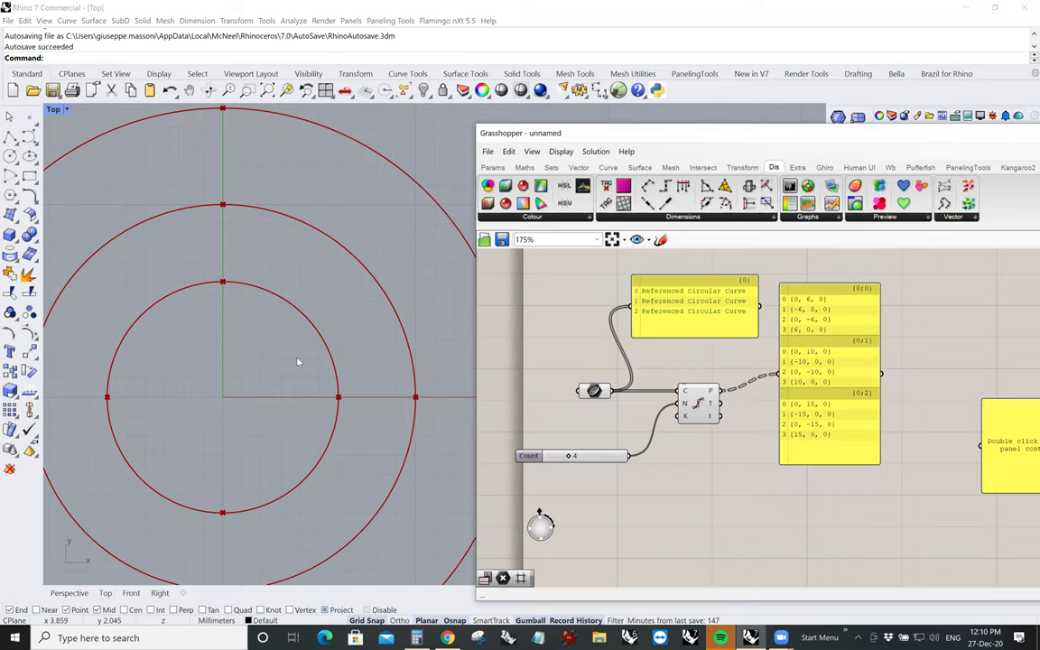
# Inspect the circle division points, switch back to the square grid definition, and place the Grasshopper window beside the Top viewport
pyautogui.moveTo(231, 474); pyautogui.dragTo(266, 468, button='right')
pyautogui.moveTo(244, 301); pyautogui.dragTo(295, 306, button='right')
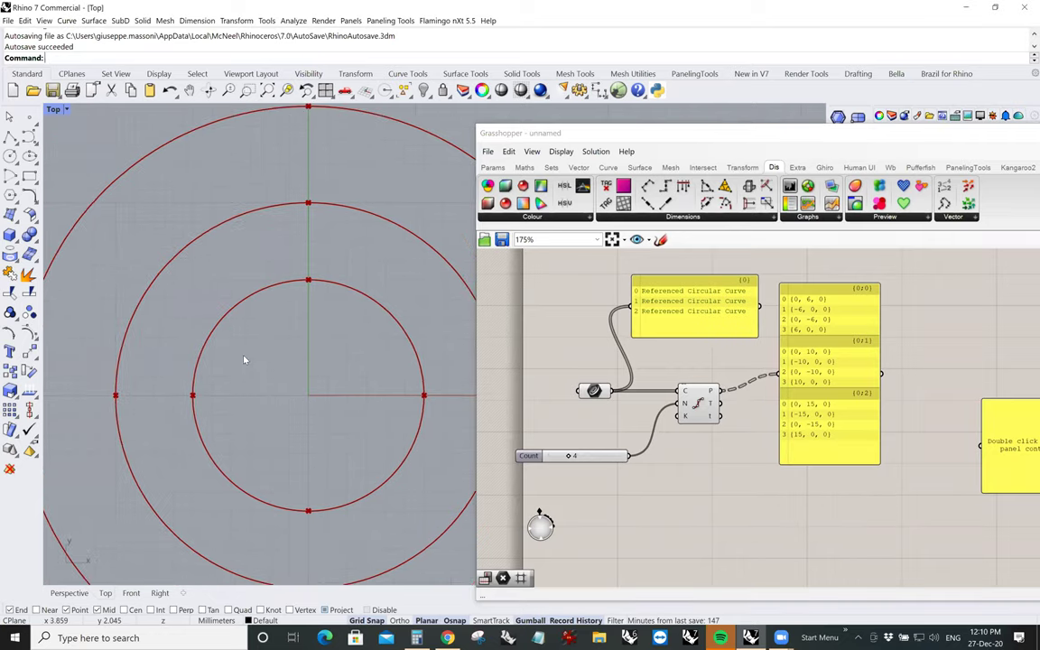
pyautogui.moveTo(265, 217); pyautogui.dragTo(271, 221, button='right')
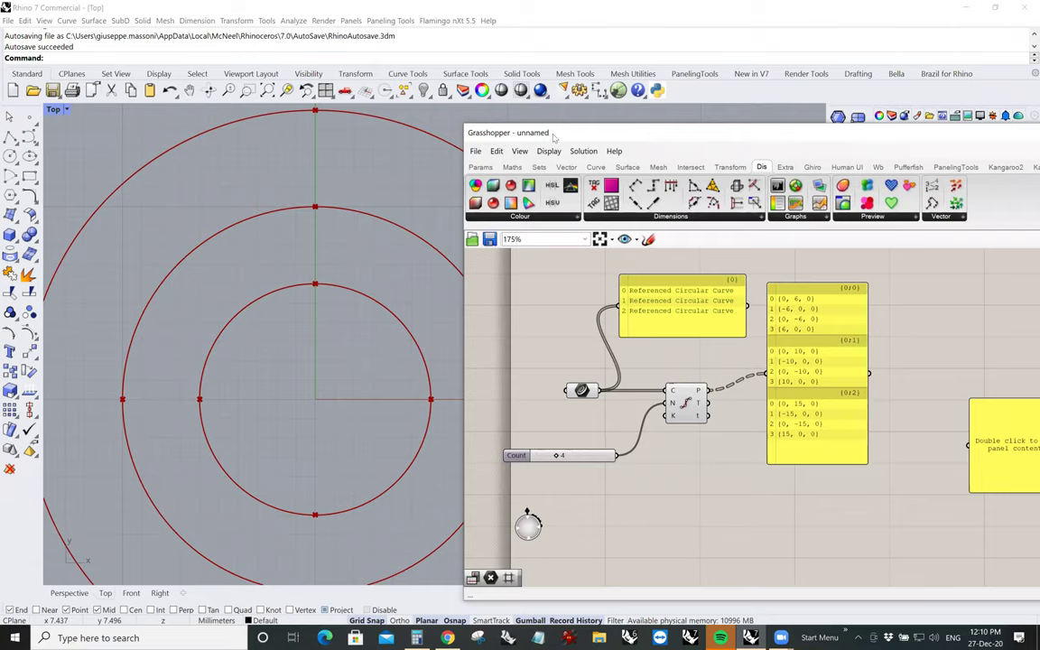
pyautogui.moveTo(792, 135); pyautogui.dragTo(889, 153)
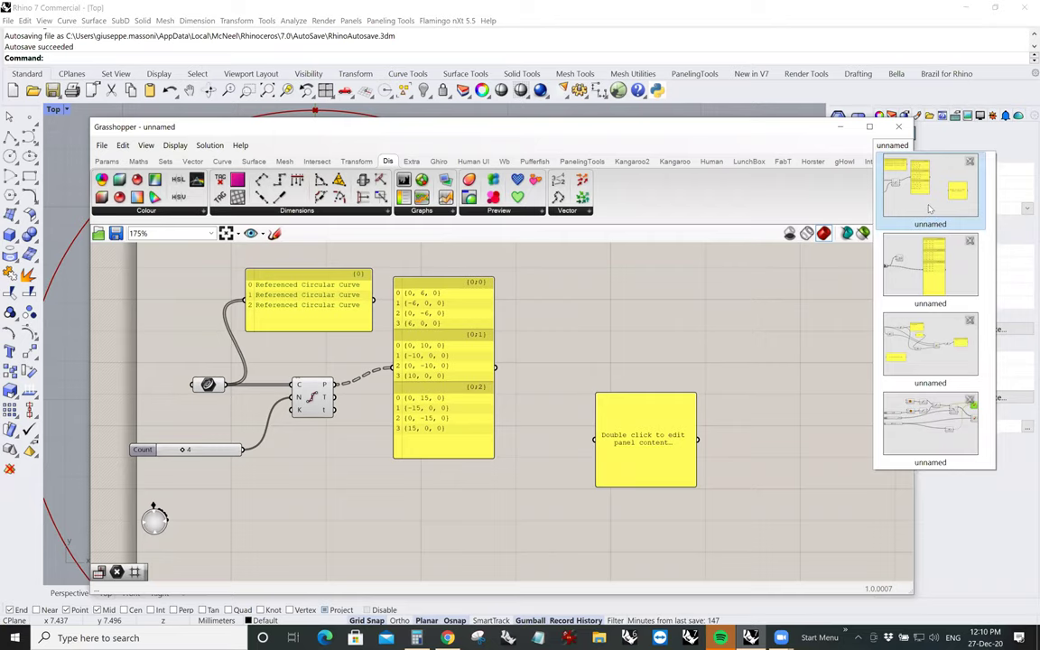
pyautogui.moveTo(917, 173)
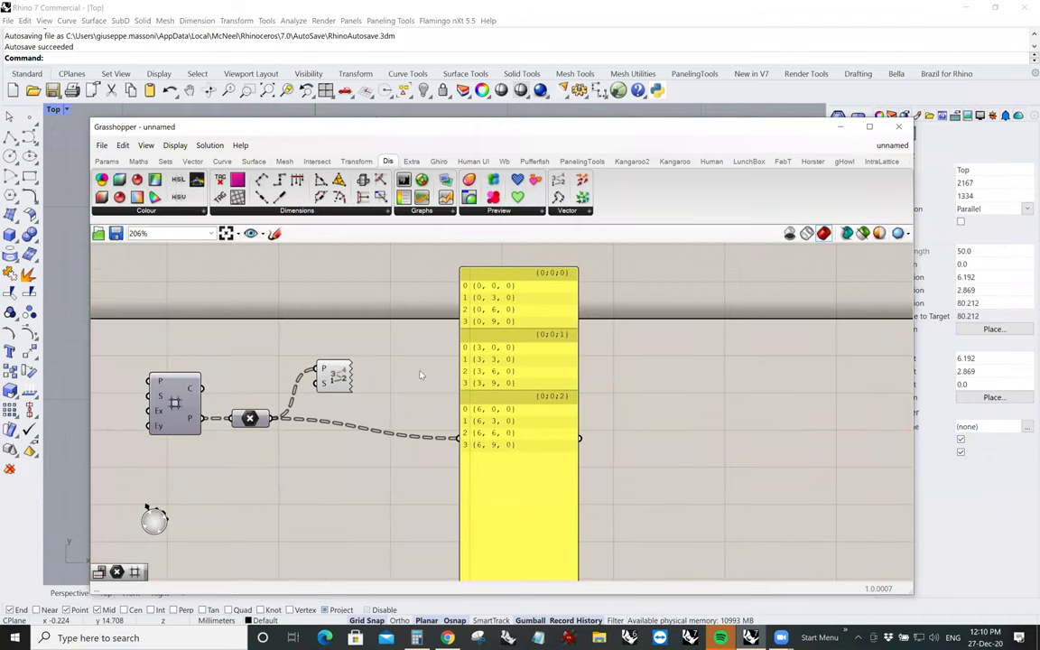
pyautogui.moveTo(271, 126); pyautogui.dragTo(673, 139)
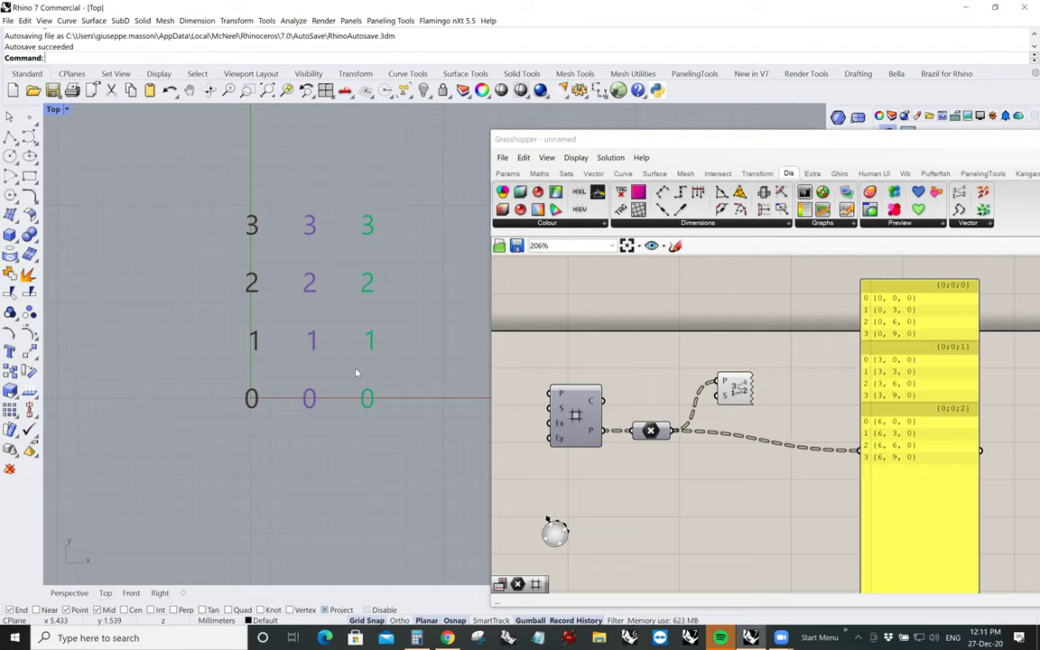
# Draw a horizontal polyline through the three index 0 points, from just outside the first column to x 7, y 0
pyautogui.click(10, 136)
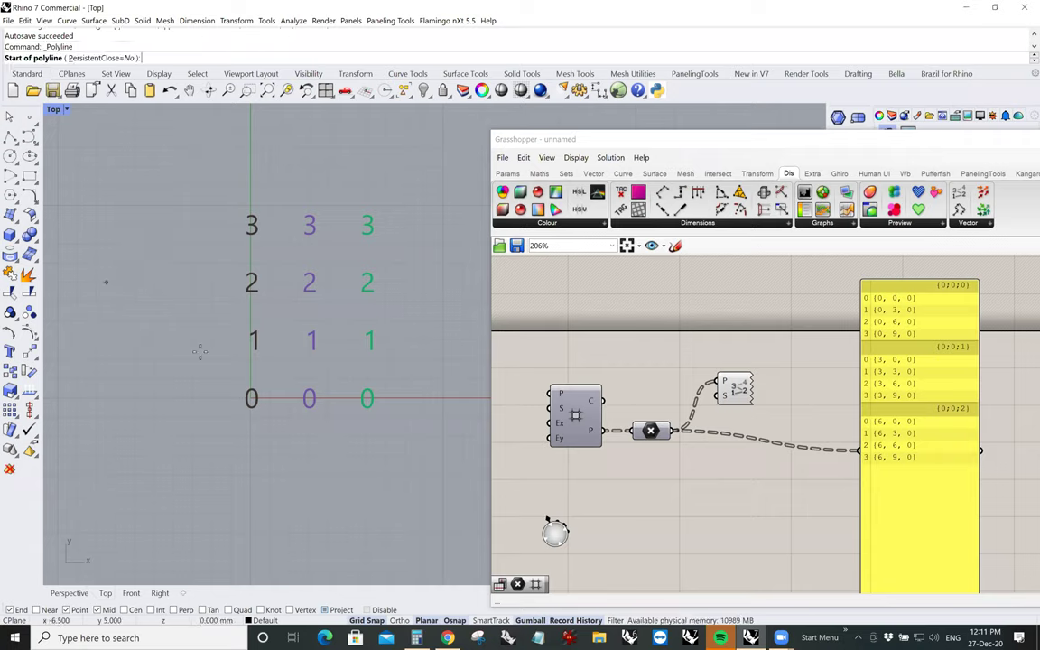
pyautogui.click(233, 397)
pyautogui.click(386, 397)
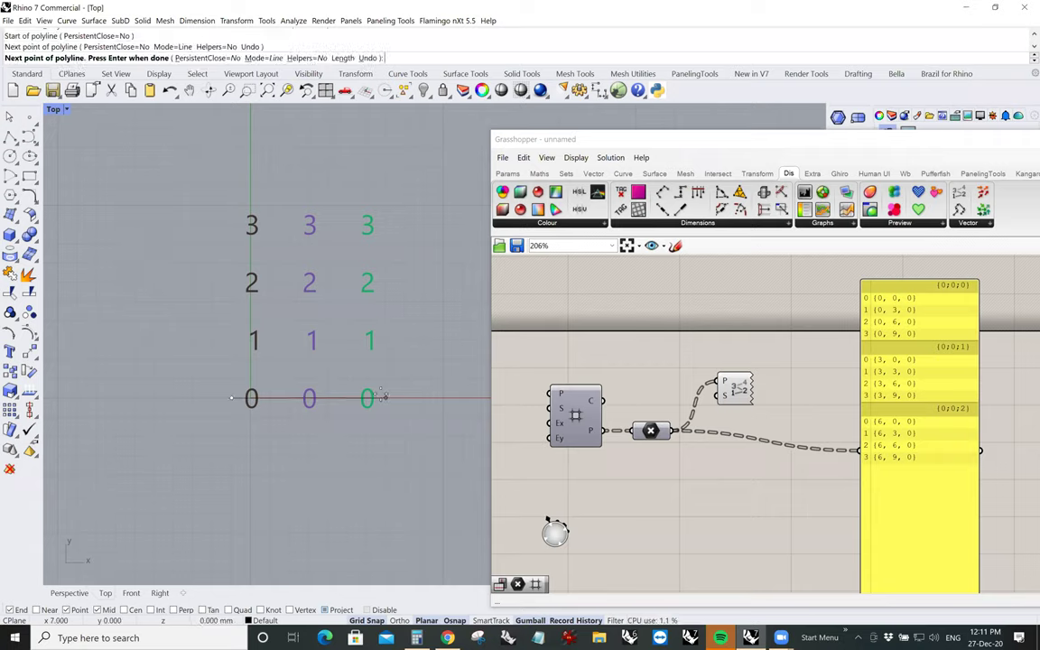
pyautogui.press('Return')
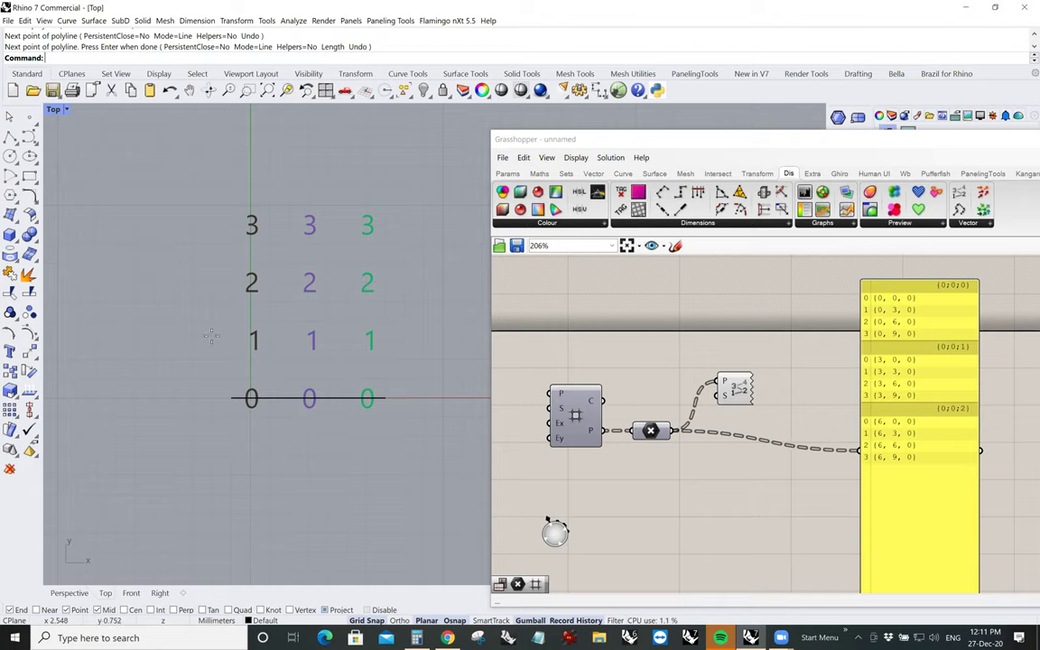
# Draw three more horizontal polylines through the index 1, 2 and 3 points, at y 3, 6 and 9
pyautogui.press('Return')
pyautogui.click(202, 339)
pyautogui.click(394, 340)
pyautogui.press('Return')
pyautogui.press('Return')
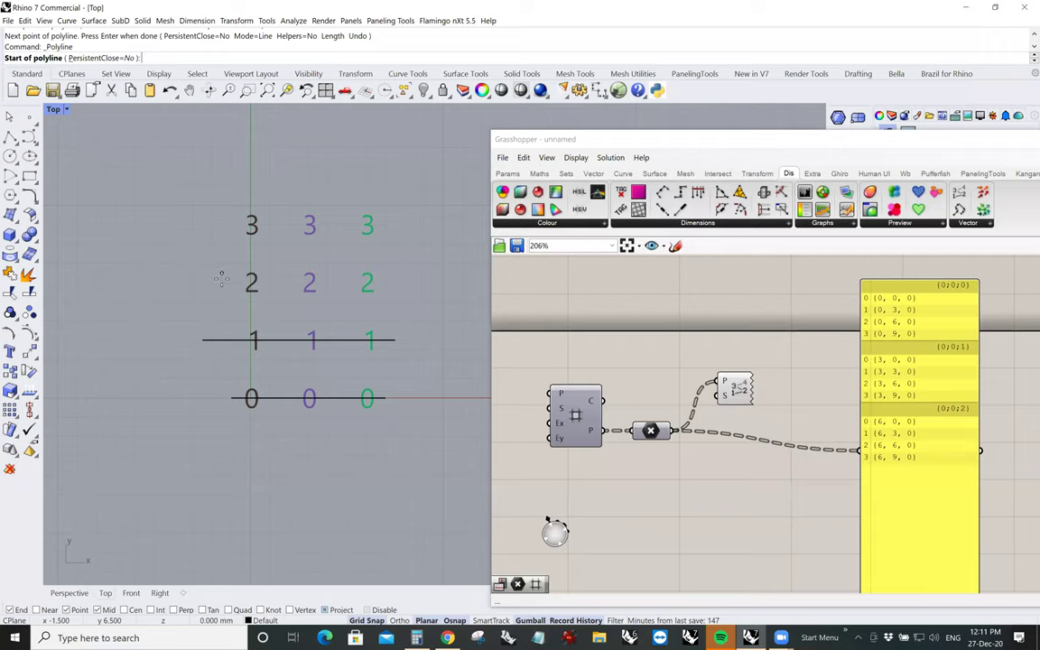
pyautogui.click(222, 283)
pyautogui.click(404, 283)
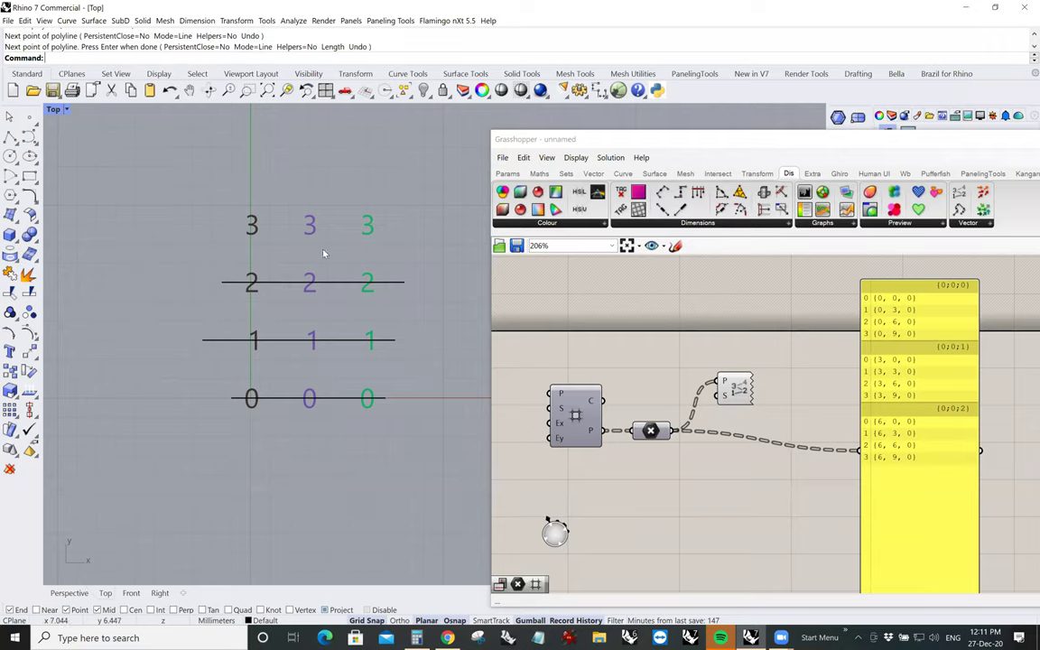
pyautogui.press('Return')
pyautogui.press('Return')
pyautogui.click(221, 225)
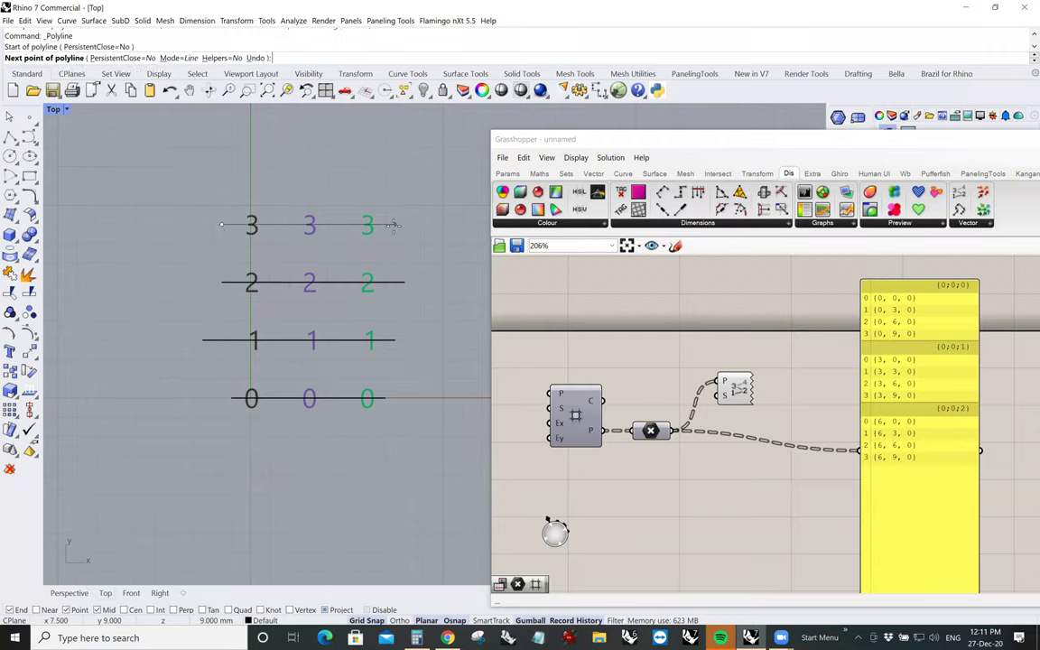
pyautogui.click(395, 225)
pyautogui.press('Return')
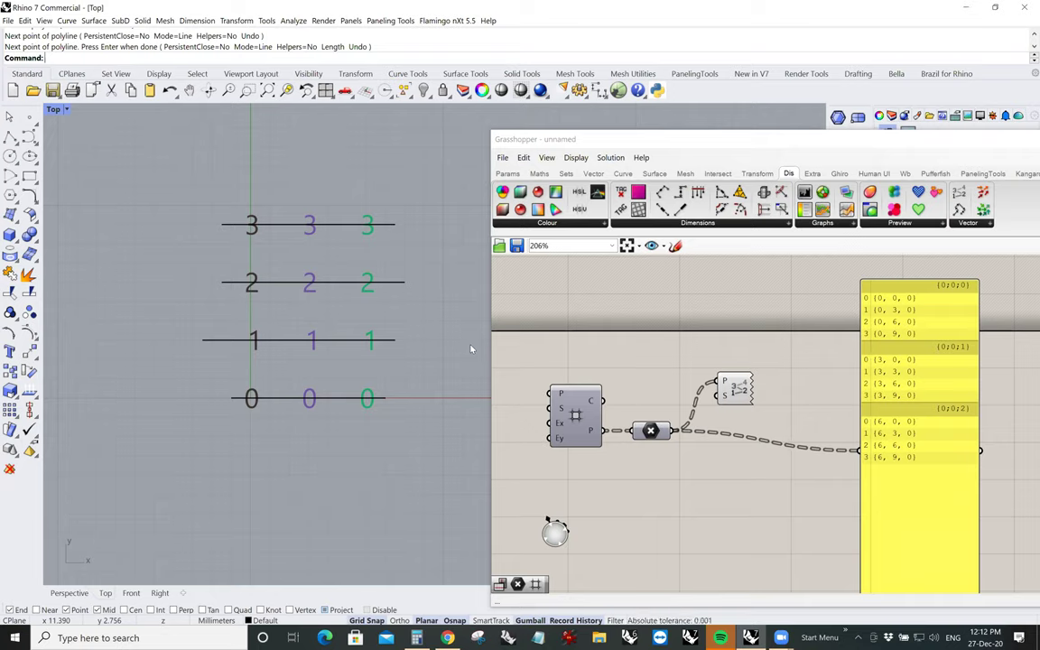
# Move the Point List component away from the grid points and add a Flip Matrix component just below it
pyautogui.click(385, 398)
pyautogui.moveTo(736, 389); pyautogui.dragTo(795, 373)
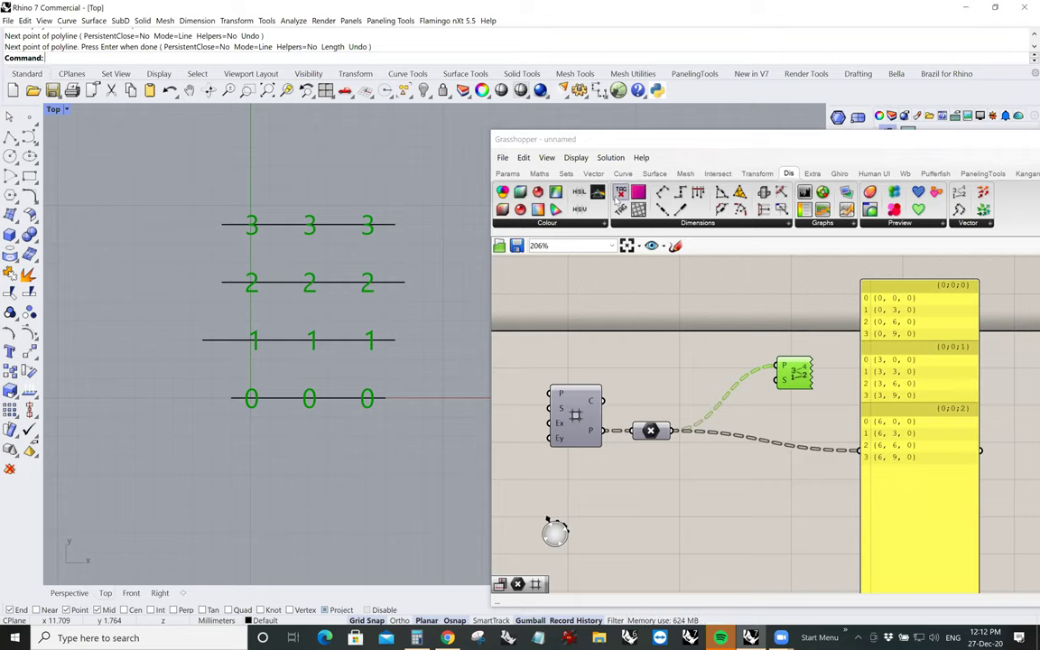
pyautogui.click(566, 175)
pyautogui.click(566, 175)
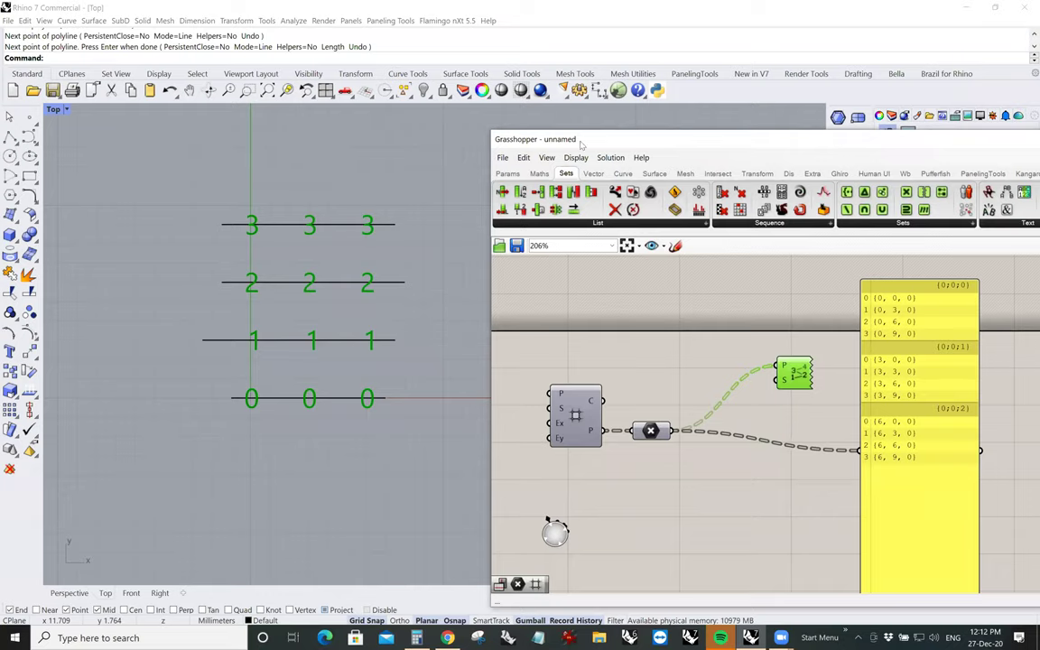
pyautogui.moveTo(843, 143); pyautogui.dragTo(546, 134)
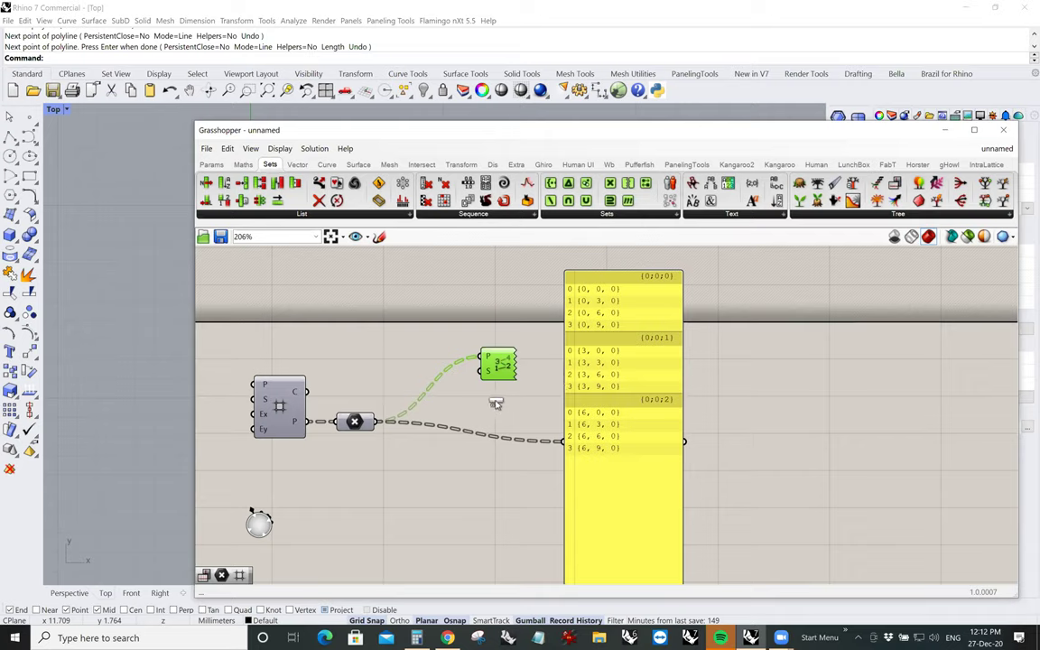
pyautogui.click(454, 401)
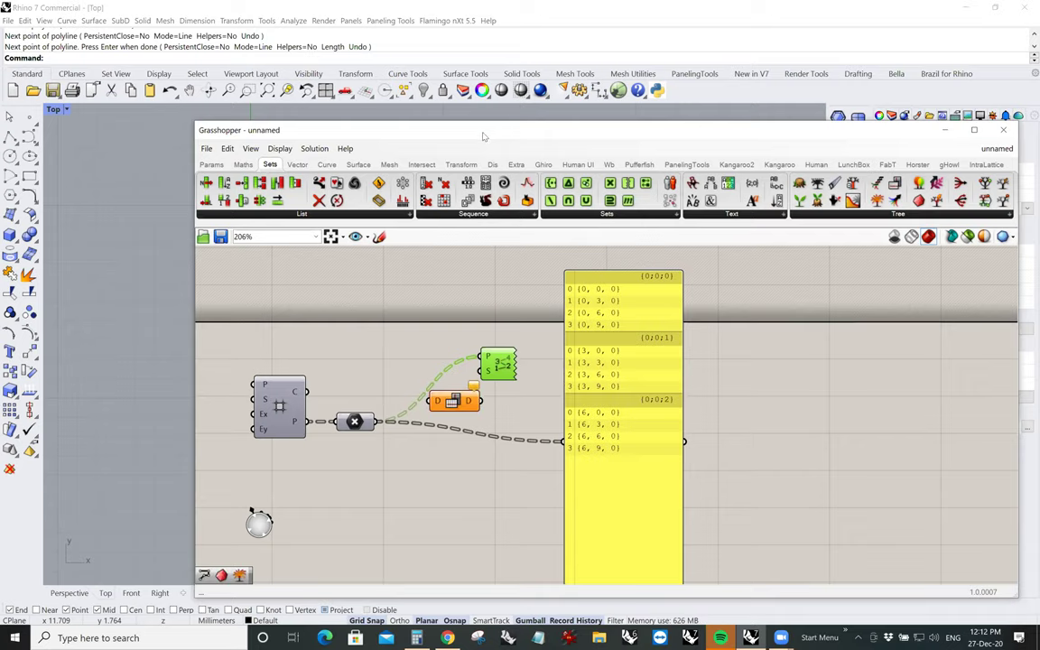
pyautogui.moveTo(483, 136); pyautogui.dragTo(725, 135)
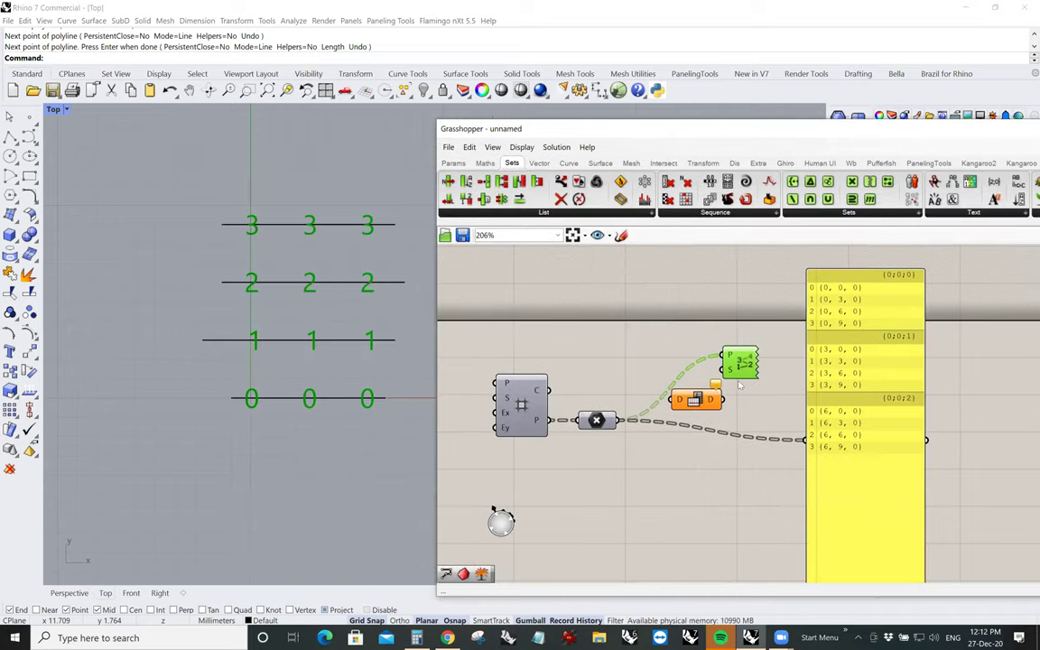
# Route the square grid points through Flip Matrix into the Point List's points input, spacing the components apart
pyautogui.moveTo(752, 346); pyautogui.dragTo(769, 314)
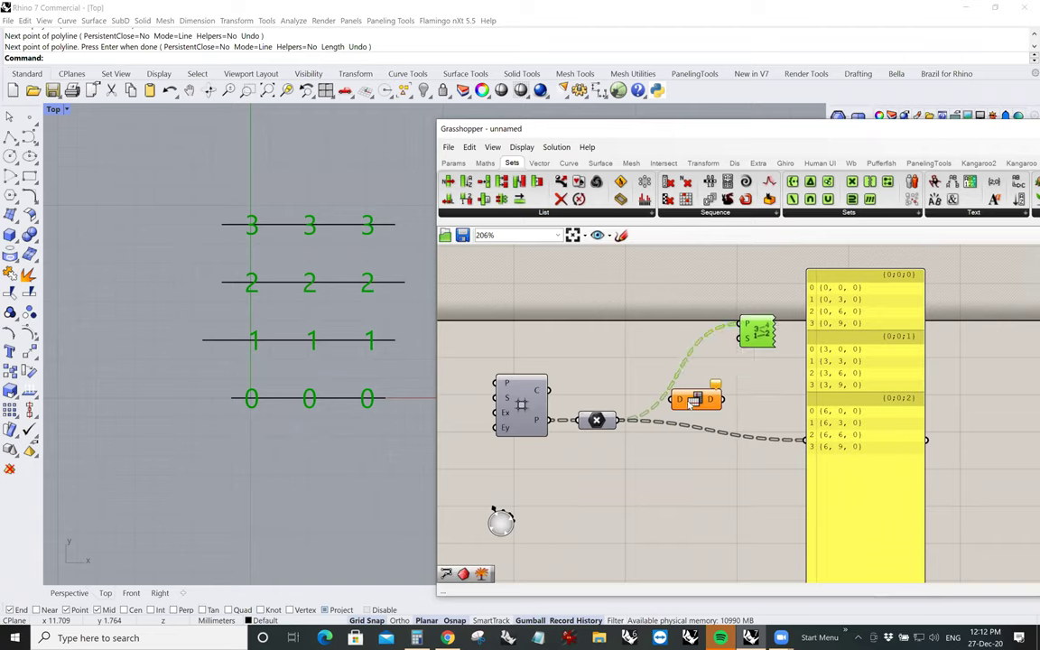
pyautogui.click(694, 400)
pyautogui.moveTo(694, 400); pyautogui.dragTo(692, 393)
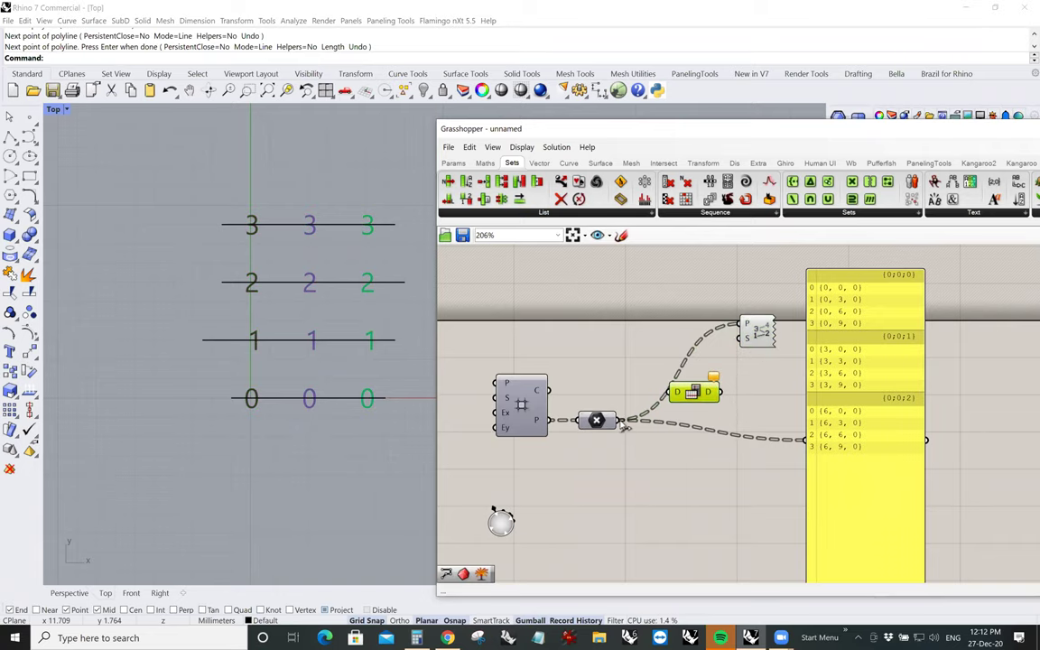
pyautogui.moveTo(623, 421); pyautogui.dragTo(741, 323)
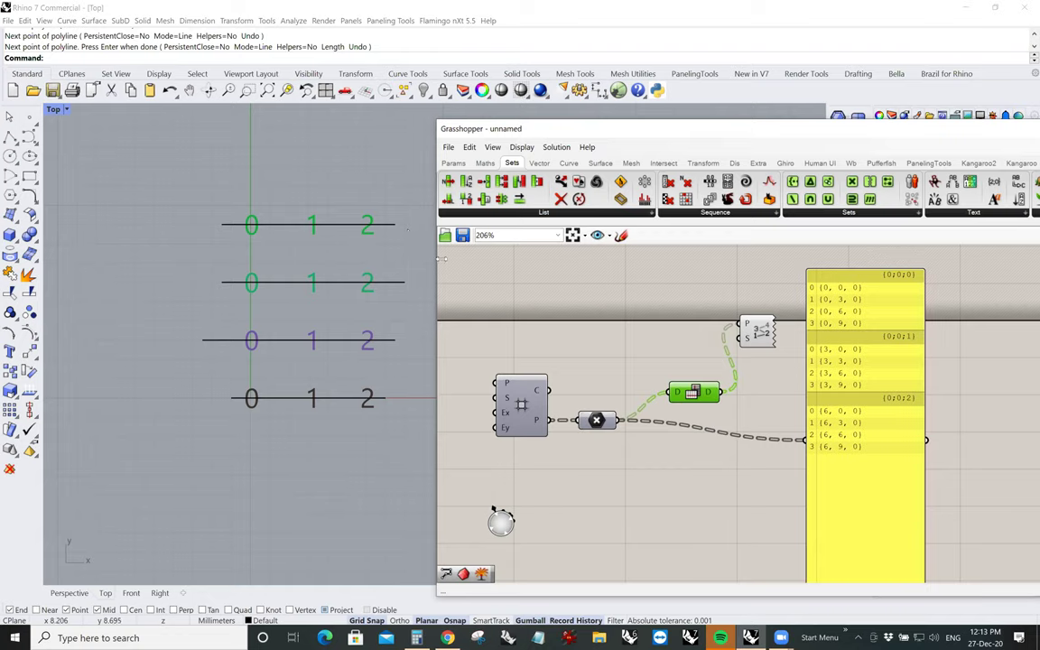
pyautogui.moveTo(708, 397); pyautogui.dragTo(696, 391)
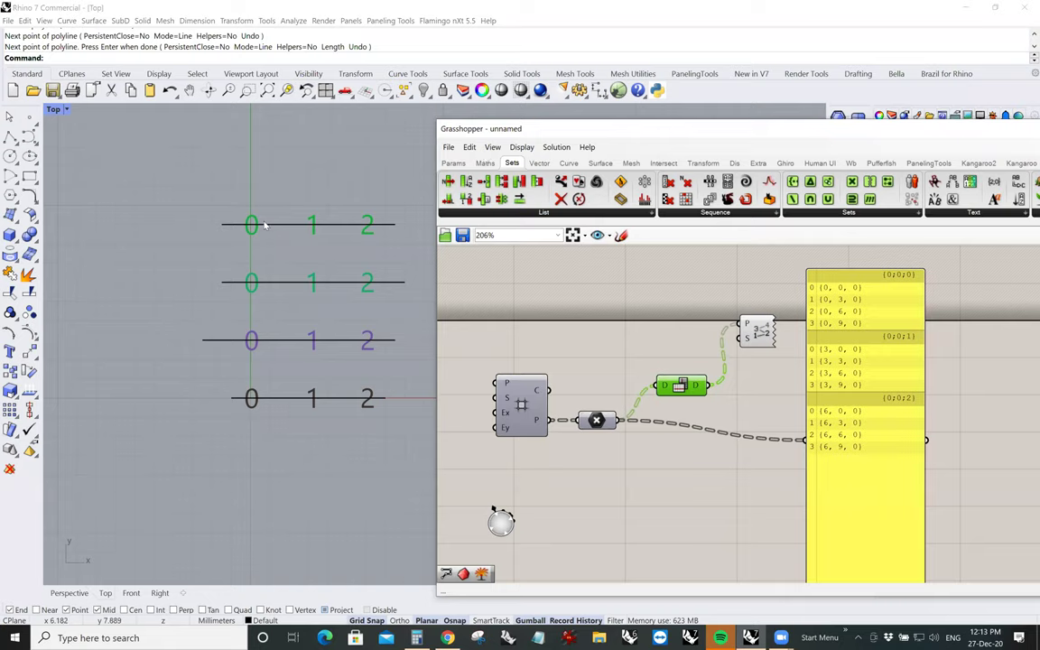
# Delete the four horizontal polylines in the Top viewport and switch Grasshopper to the circle division definition
pyautogui.moveTo(175, 178); pyautogui.dragTo(414, 456)
pyautogui.press('Delete')
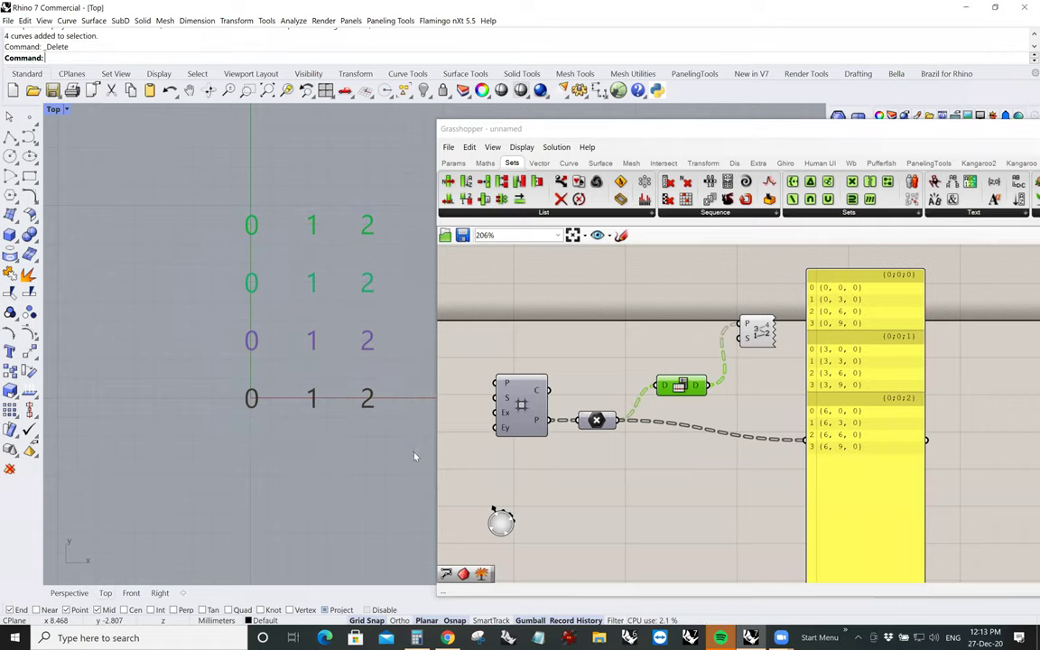
pyautogui.click(830, 130)
pyautogui.moveTo(830, 131); pyautogui.dragTo(480, 131)
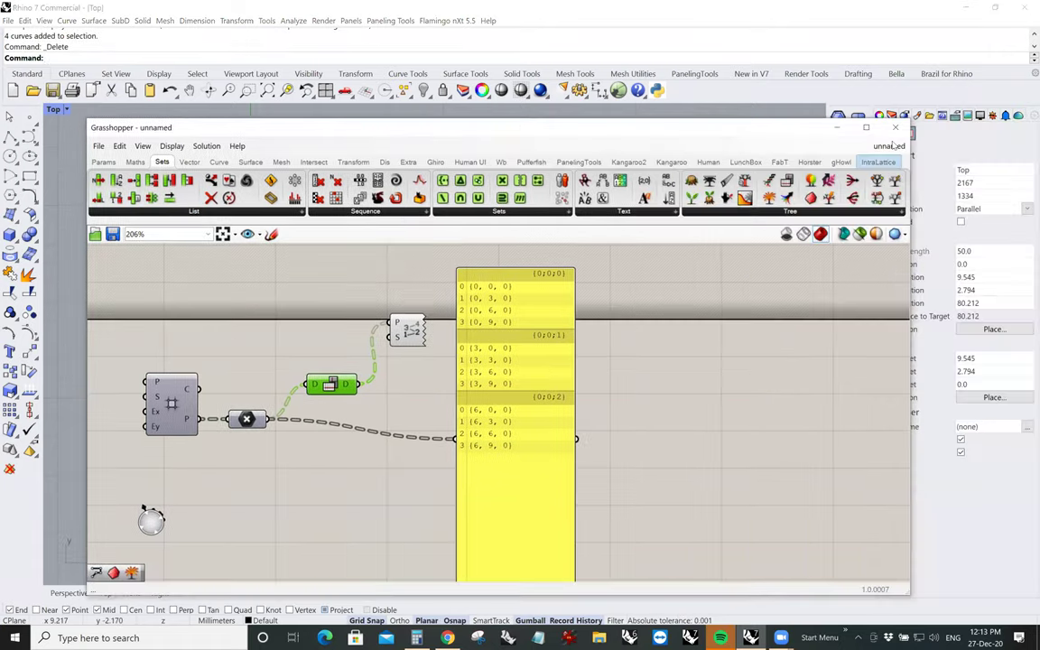
pyautogui.moveTo(892, 145)
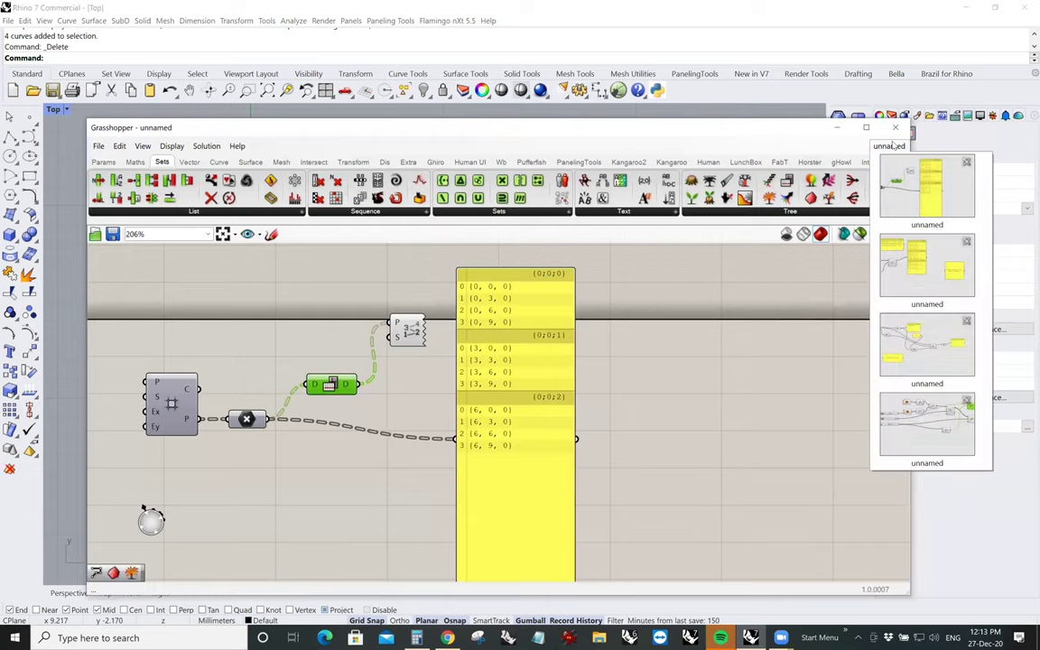
pyautogui.click(932, 283)
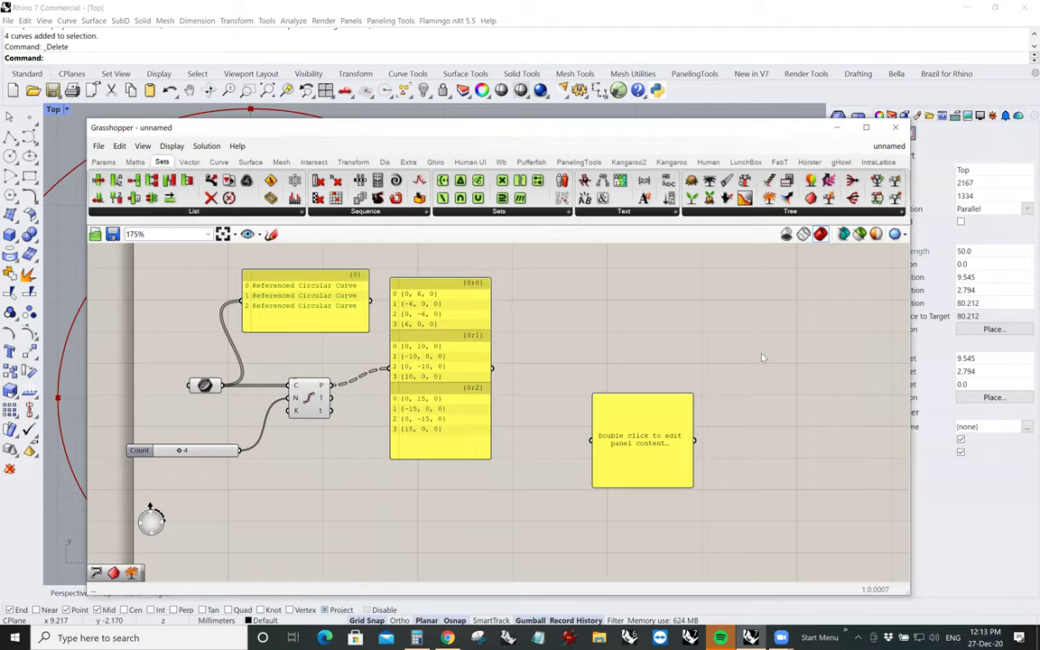
pyautogui.moveTo(375, 131); pyautogui.dragTo(721, 125)
# Paste a Flip Matrix fed by the division points and connect the empty panel to its output, placing it beside the points panel
pyautogui.moveTo(770, 363); pyautogui.dragTo(819, 375)
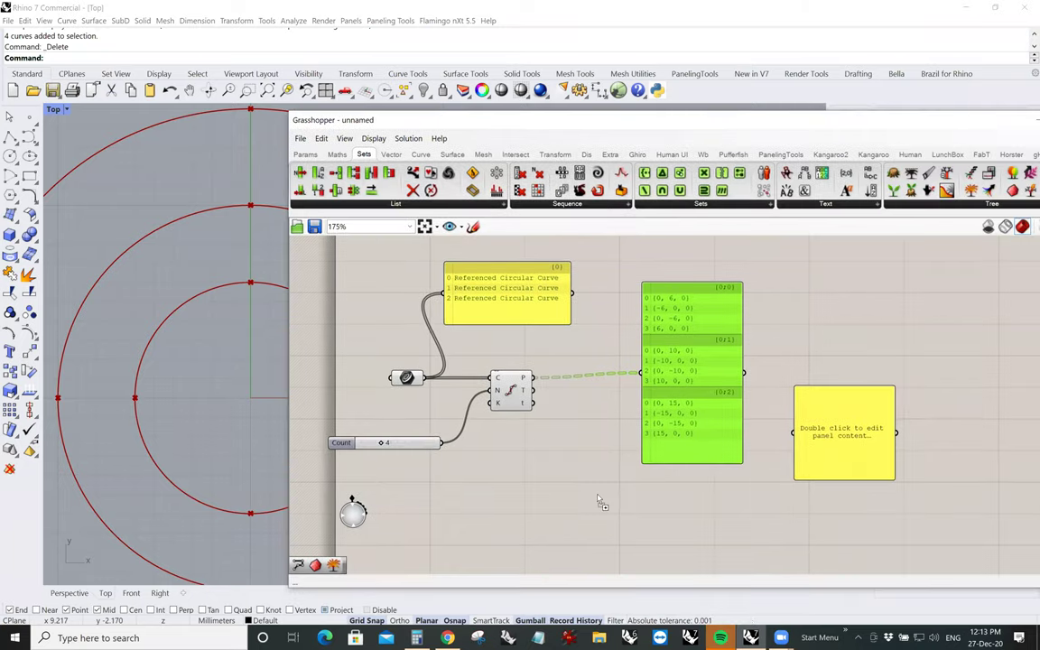
pyautogui.hotkey('ctrl', 'v')
pyautogui.moveTo(539, 384); pyautogui.dragTo(578, 494)
pyautogui.moveTo(678, 411); pyautogui.dragTo(675, 402)
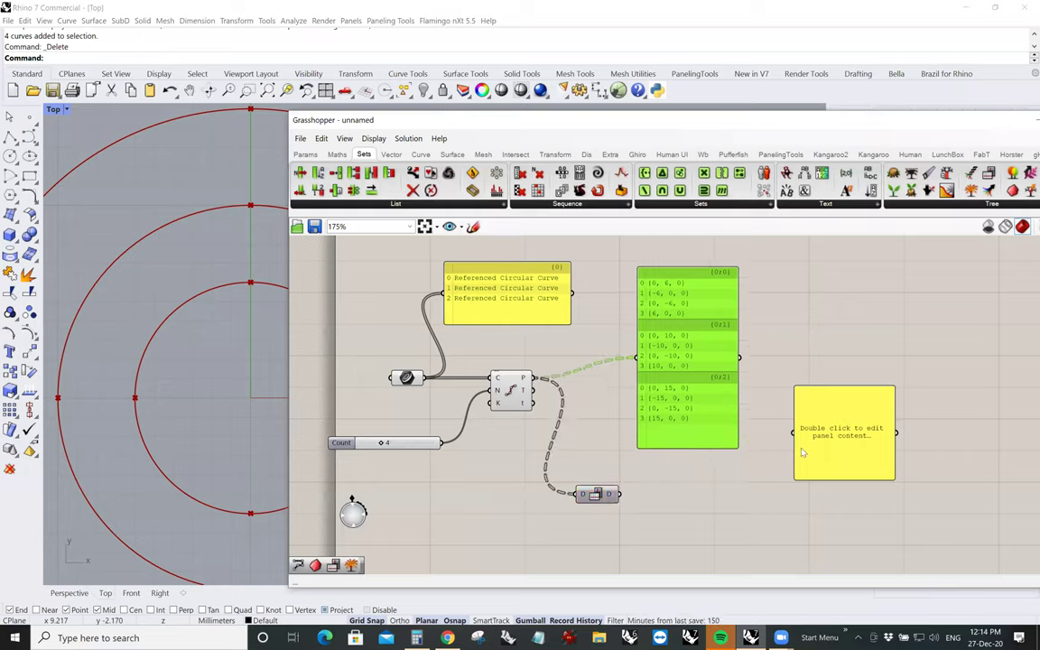
pyautogui.moveTo(794, 433); pyautogui.dragTo(621, 494)
pyautogui.moveTo(856, 449); pyautogui.dragTo(822, 437)
pyautogui.moveTo(830, 454); pyautogui.dragTo(830, 444)
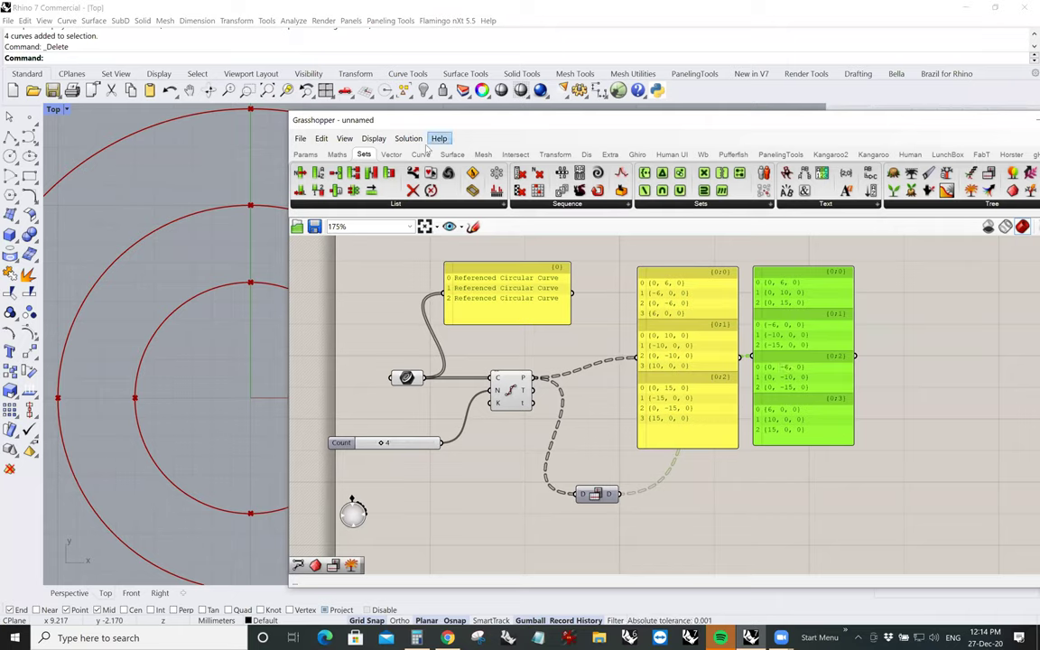
# Add a PolyLine component and connect the Flip Matrix output to its vertices input
pyautogui.click(420, 154)
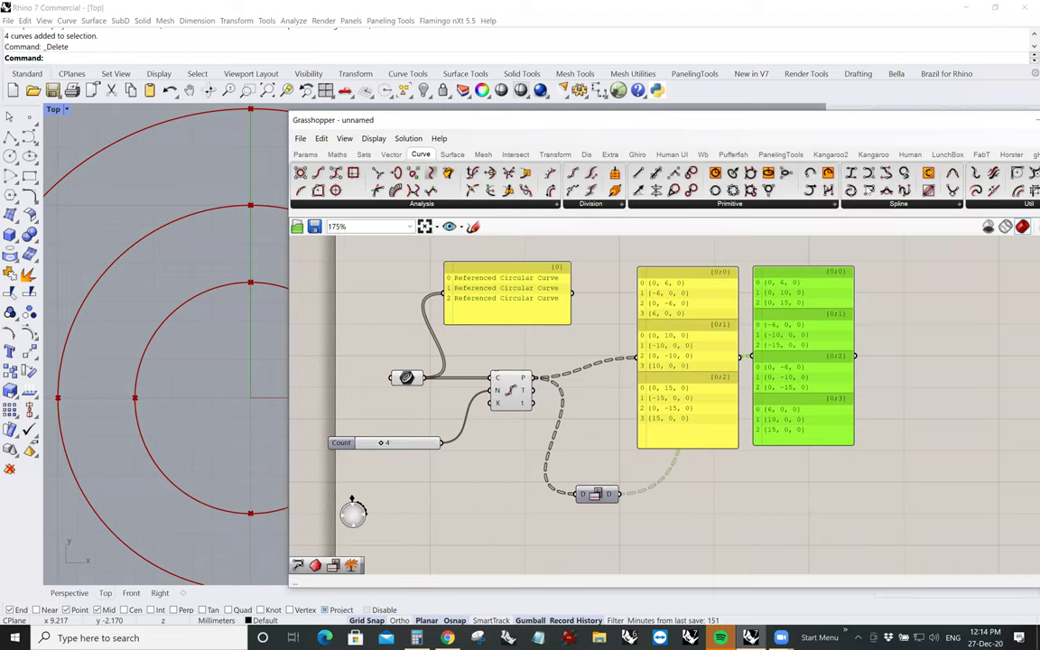
pyautogui.moveTo(817, 525); pyautogui.dragTo(786, 496)
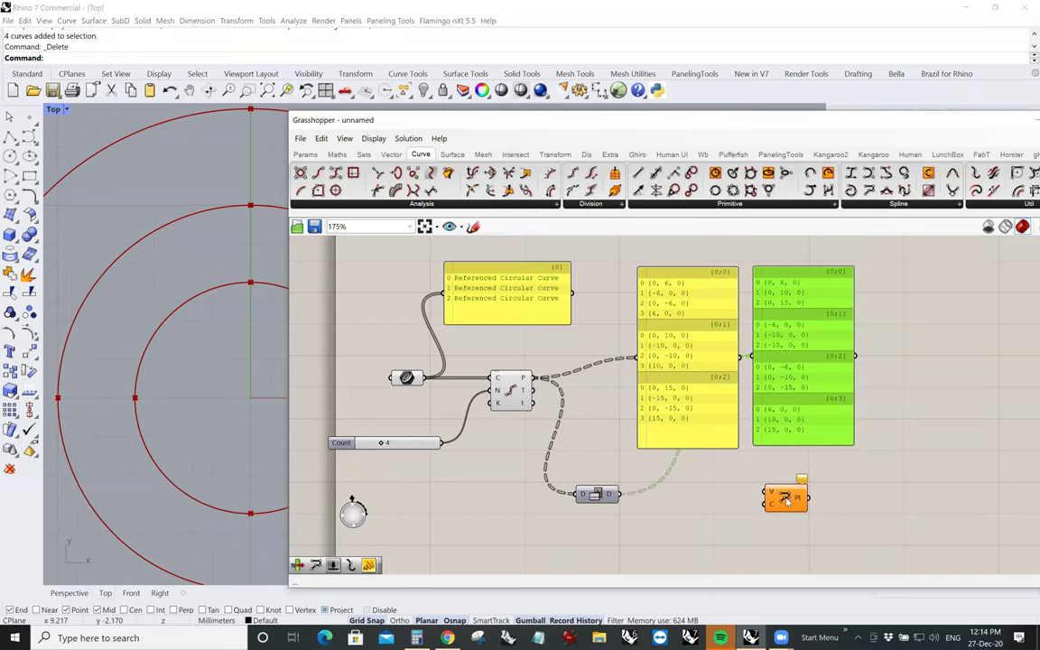
pyautogui.moveTo(625, 498); pyautogui.dragTo(761, 500)
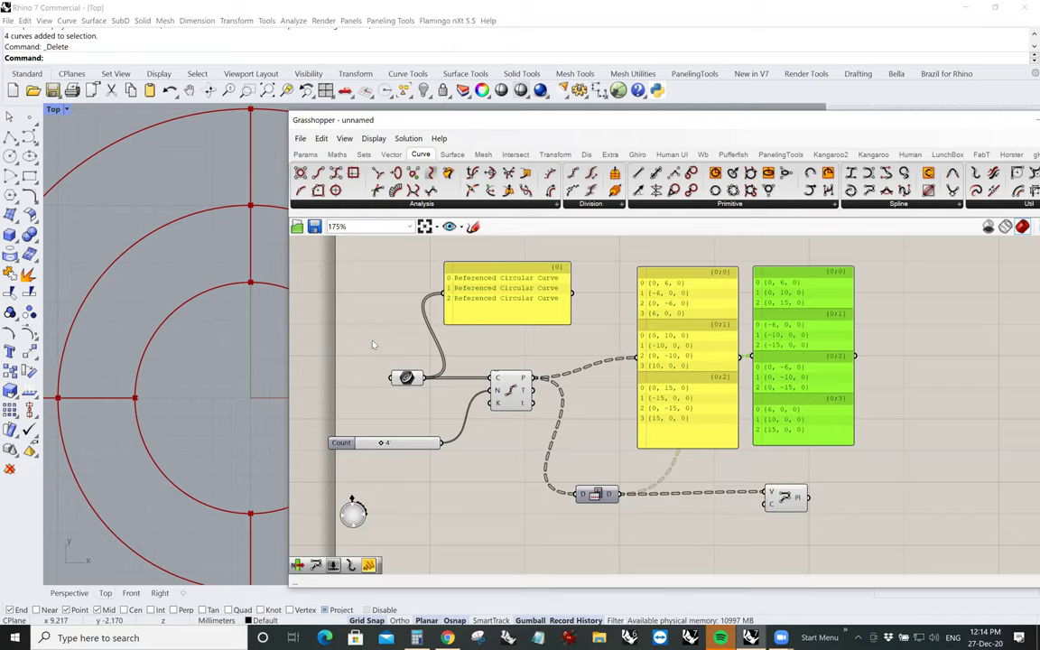
# Test the Count slider at 12 divisions, with all three circles in view, and settle on 10
pyautogui.moveTo(480, 132); pyautogui.dragTo(682, 140)
pyautogui.moveTo(377, 352); pyautogui.dragTo(378, 332, button='right')
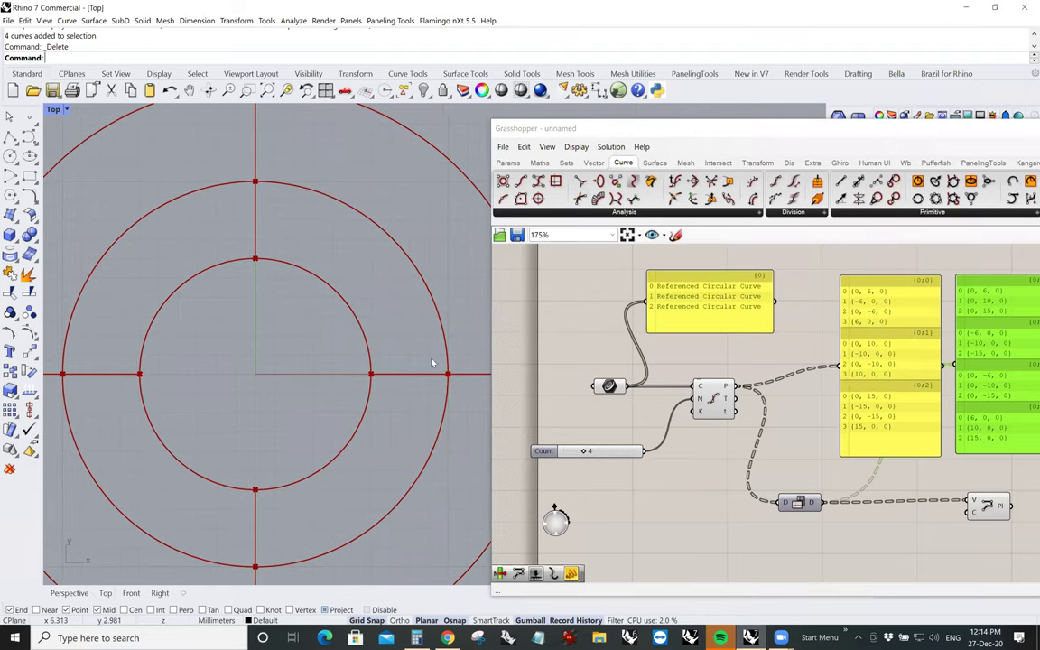
pyautogui.scroll(-2, 486, 377)
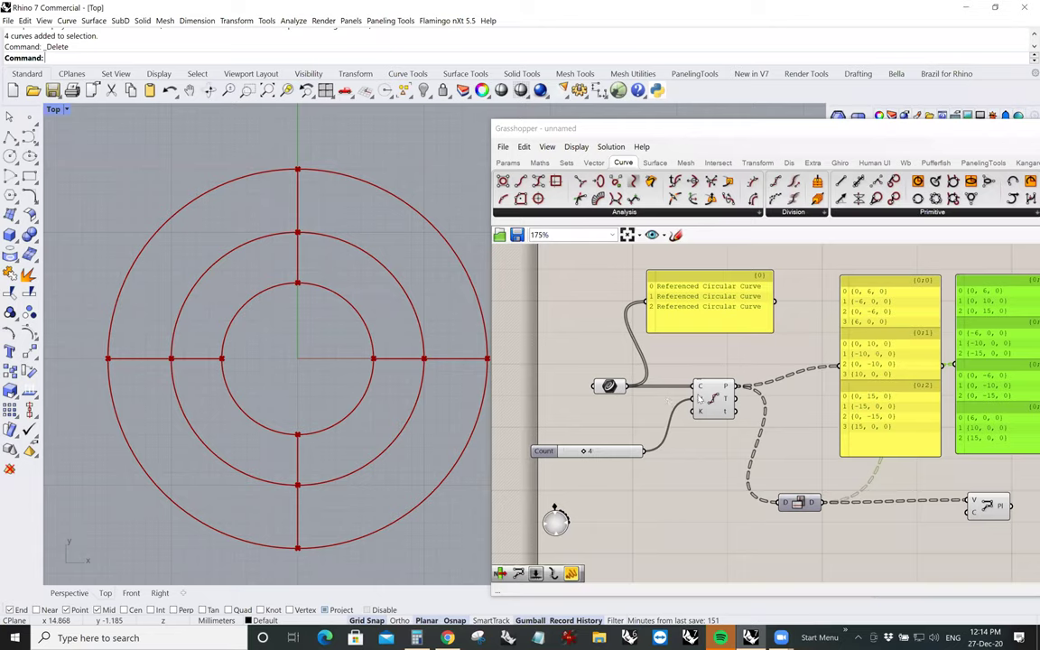
pyautogui.moveTo(702, 400)
pyautogui.moveTo(585, 452); pyautogui.dragTo(639, 451)
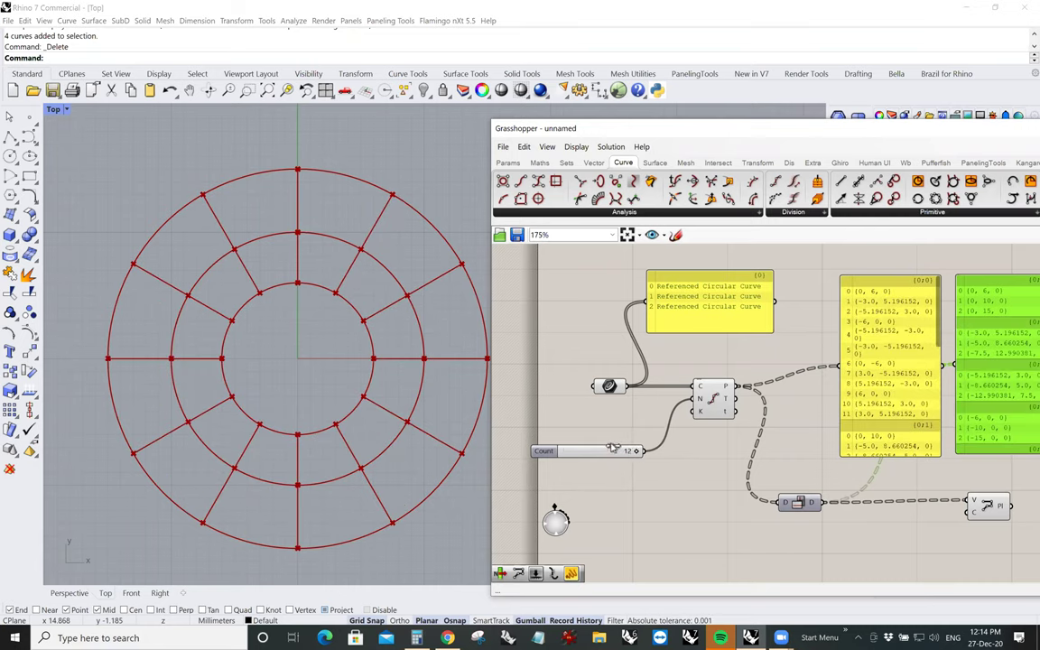
pyautogui.moveTo(637, 451); pyautogui.dragTo(624, 450)
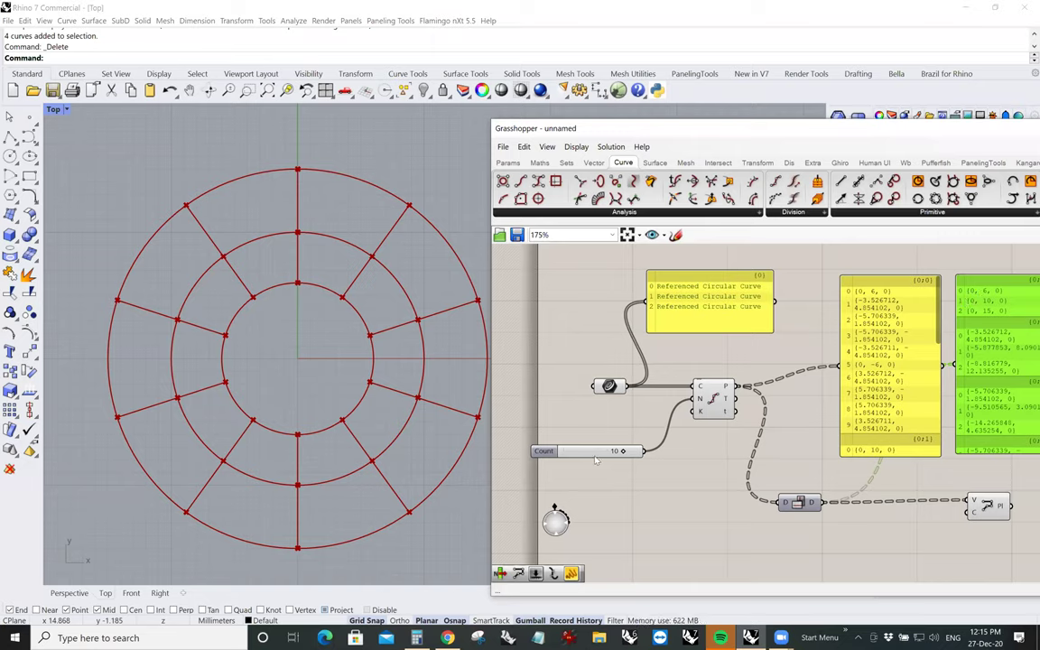
pyautogui.moveTo(623, 451)
pyautogui.mouseDown()
pyautogui.moveTo(632, 451)
pyautogui.moveTo(582, 452)
pyautogui.moveTo(622, 451)
pyautogui.mouseUp()
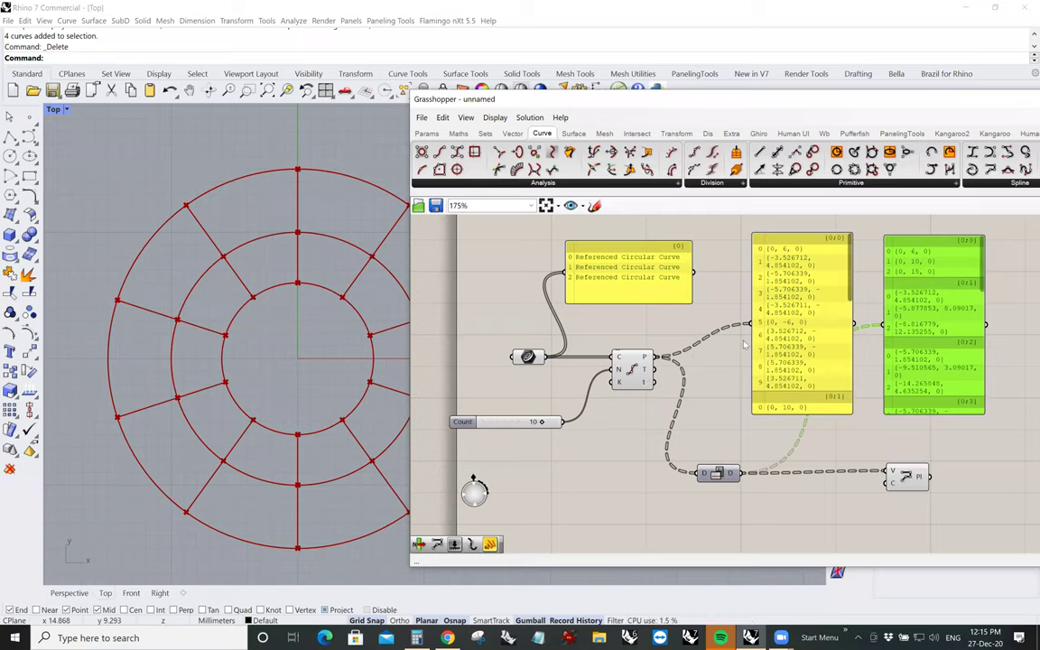
# Nudge the flipped points panel slightly upward beside the division points panel
pyautogui.moveTo(919, 316); pyautogui.dragTo(919, 312)
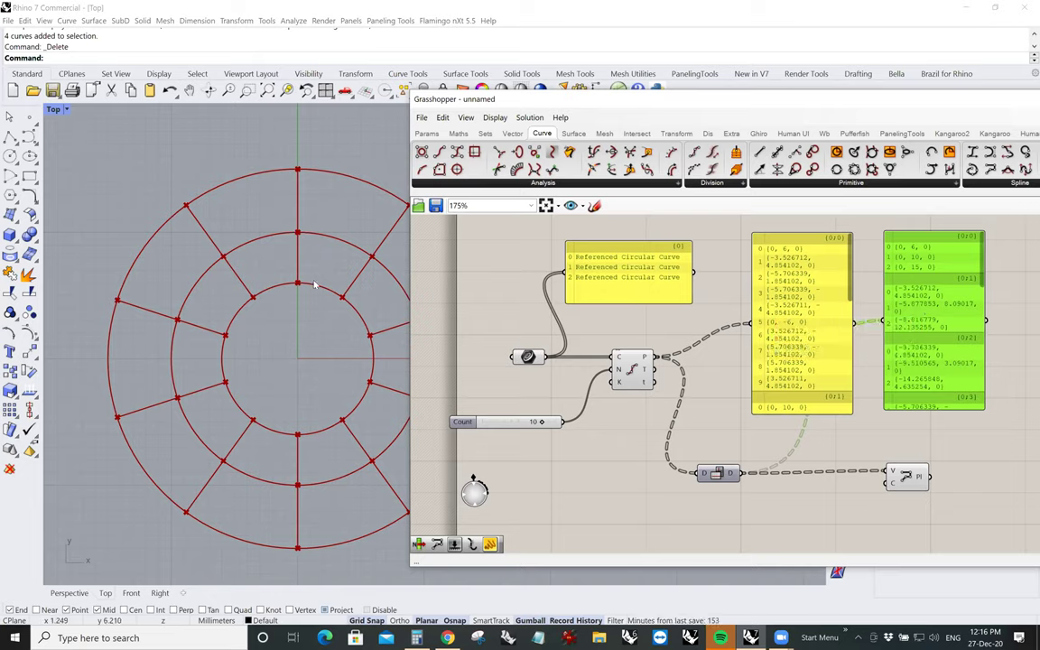
pyautogui.moveTo(334, 350); pyautogui.dragTo(263, 339, button='right')
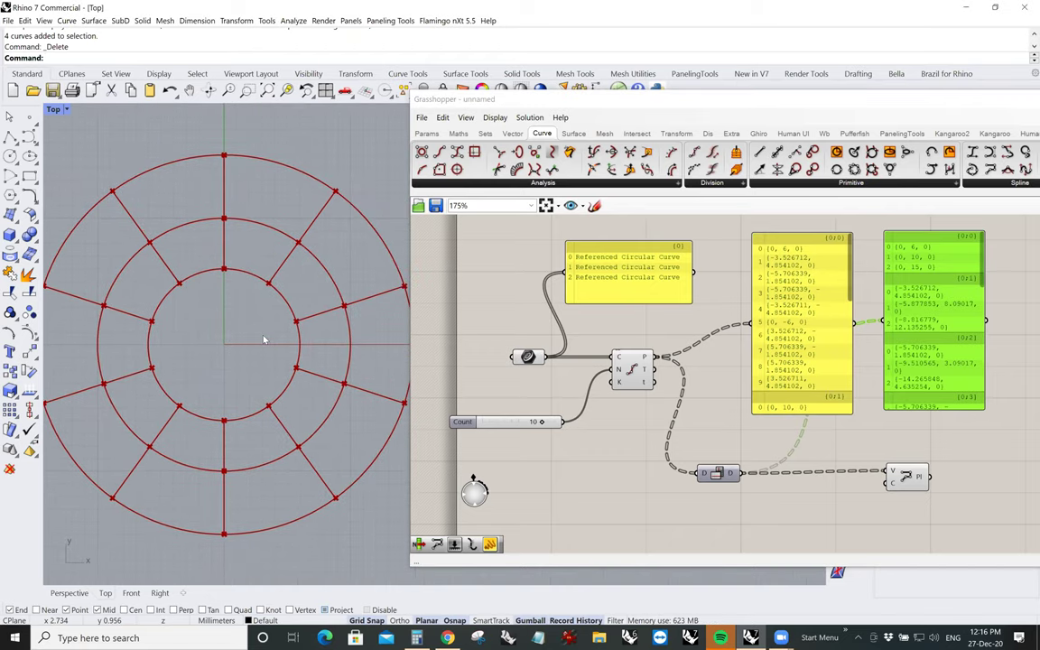
pyautogui.scroll(-2, 263, 339)
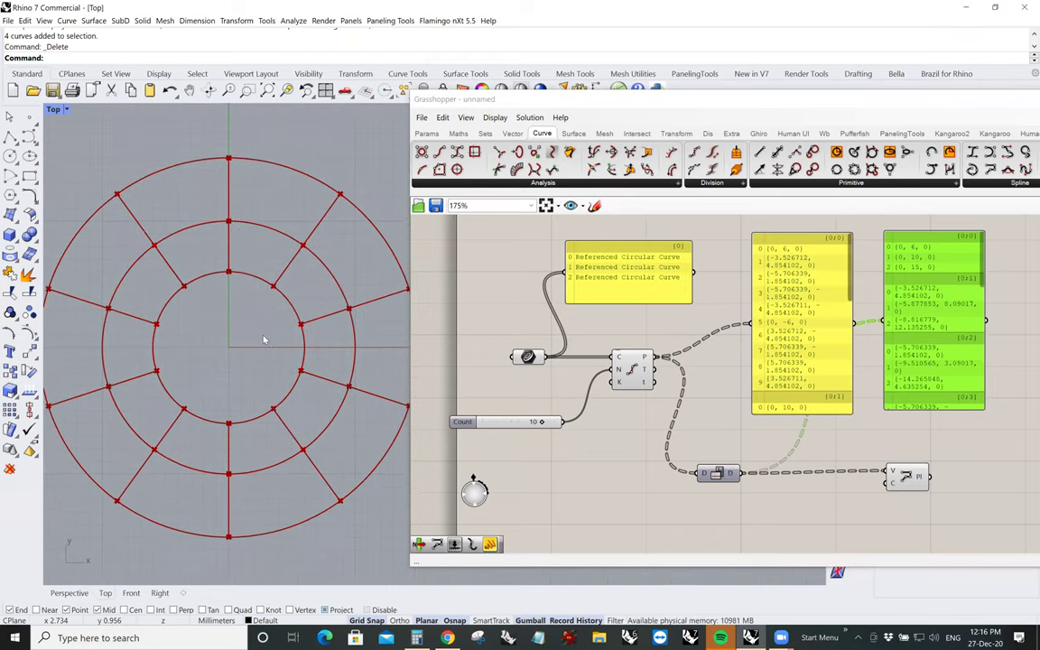